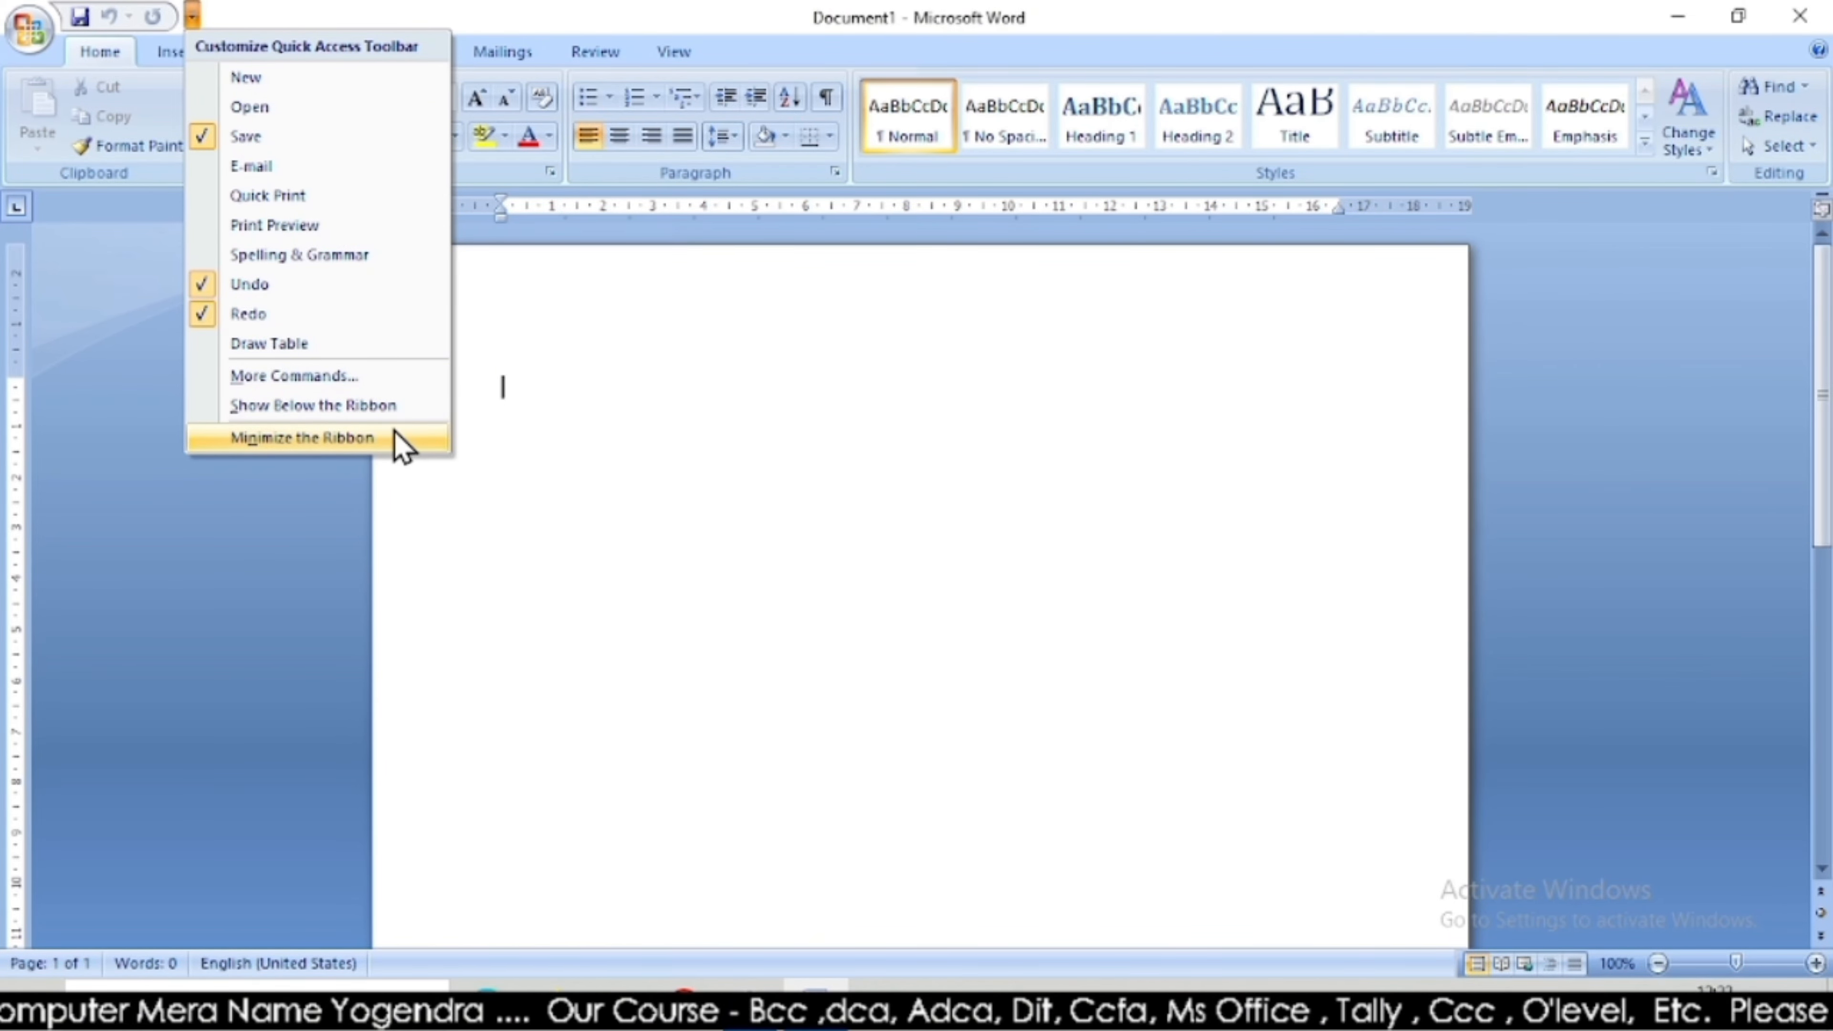
Examine the Office menu's file commands and the recent documents list.
click(26, 35)
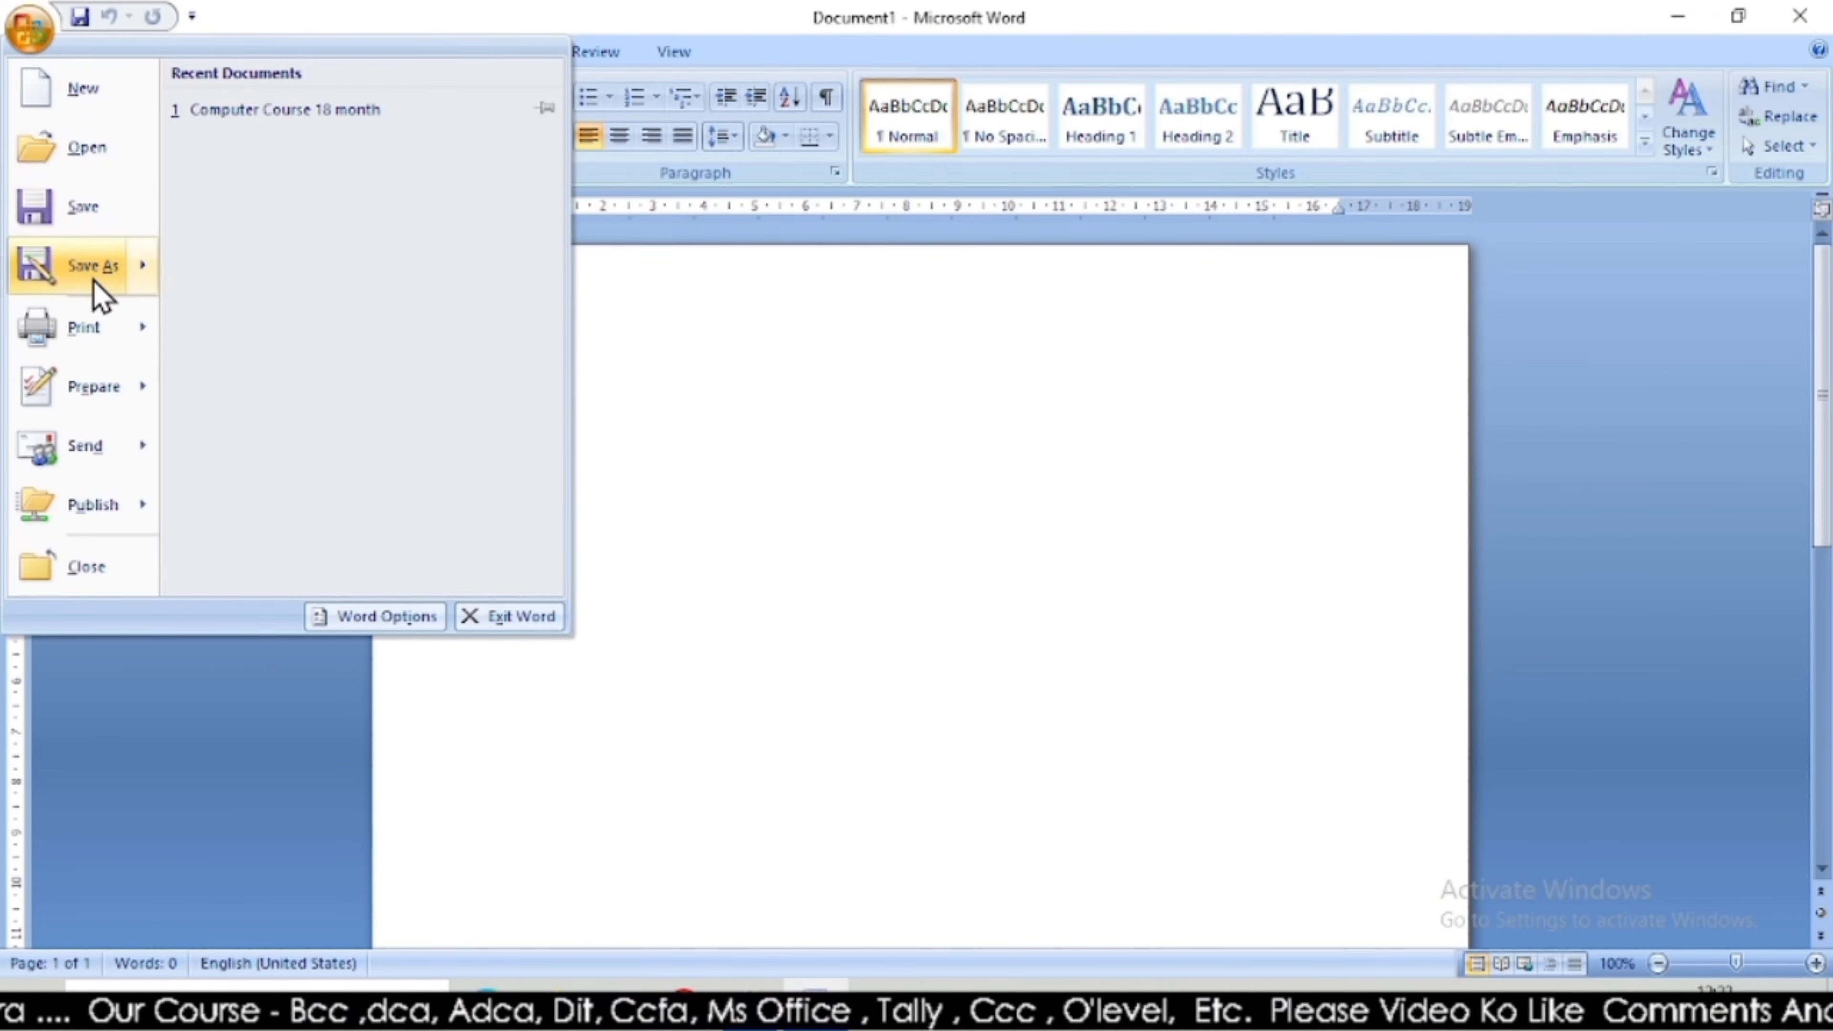
click(29, 30)
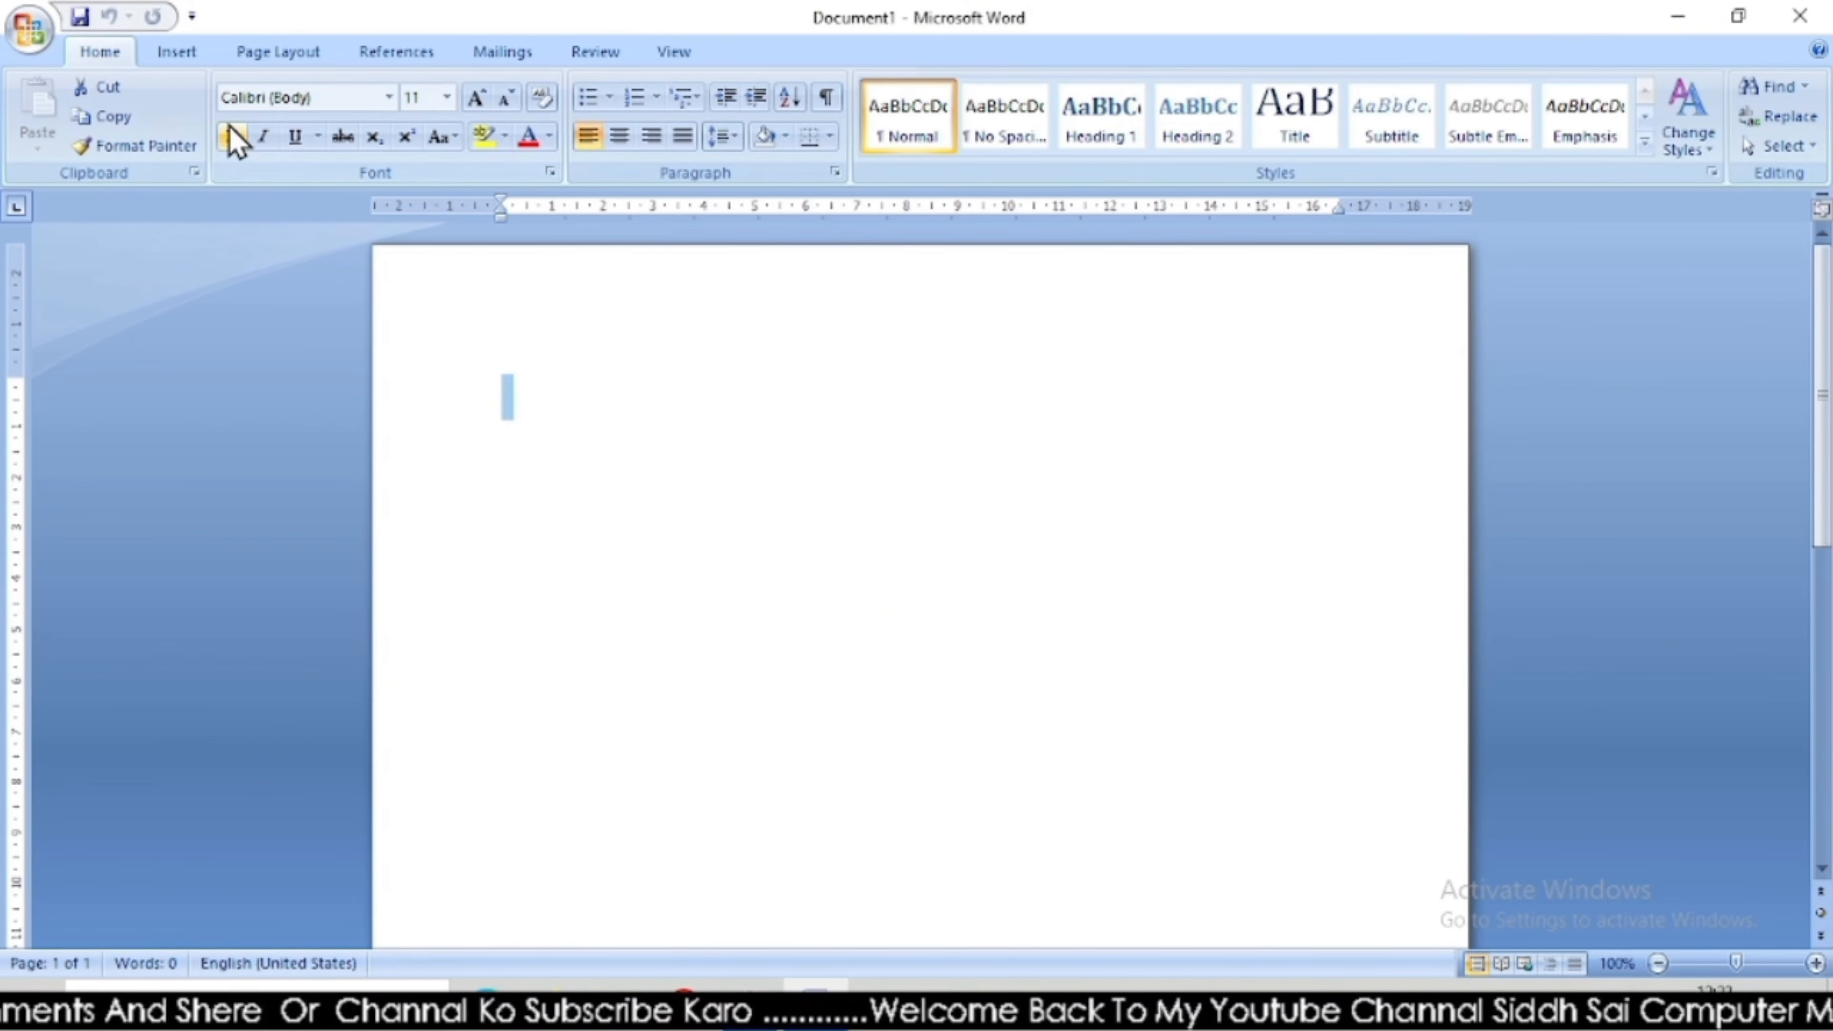
Examine the lists of available fonts and font sizes without changing the current formatting.
click(389, 98)
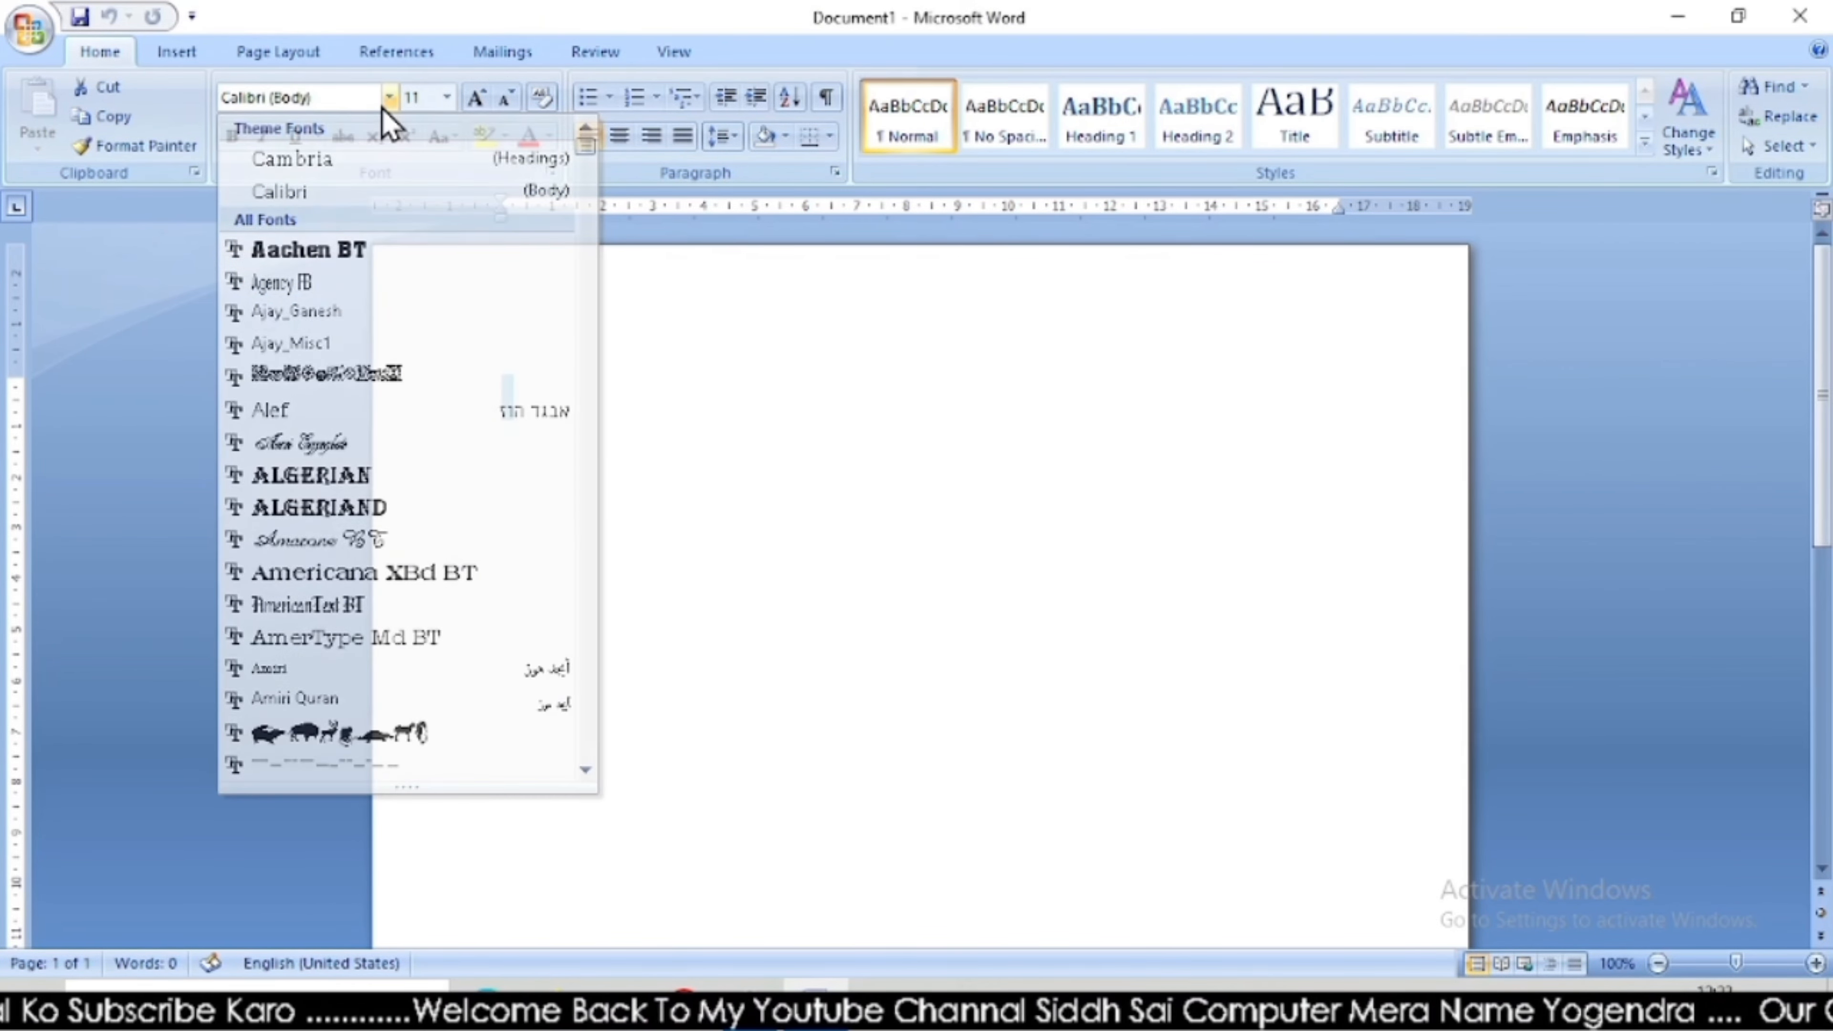
click(389, 99)
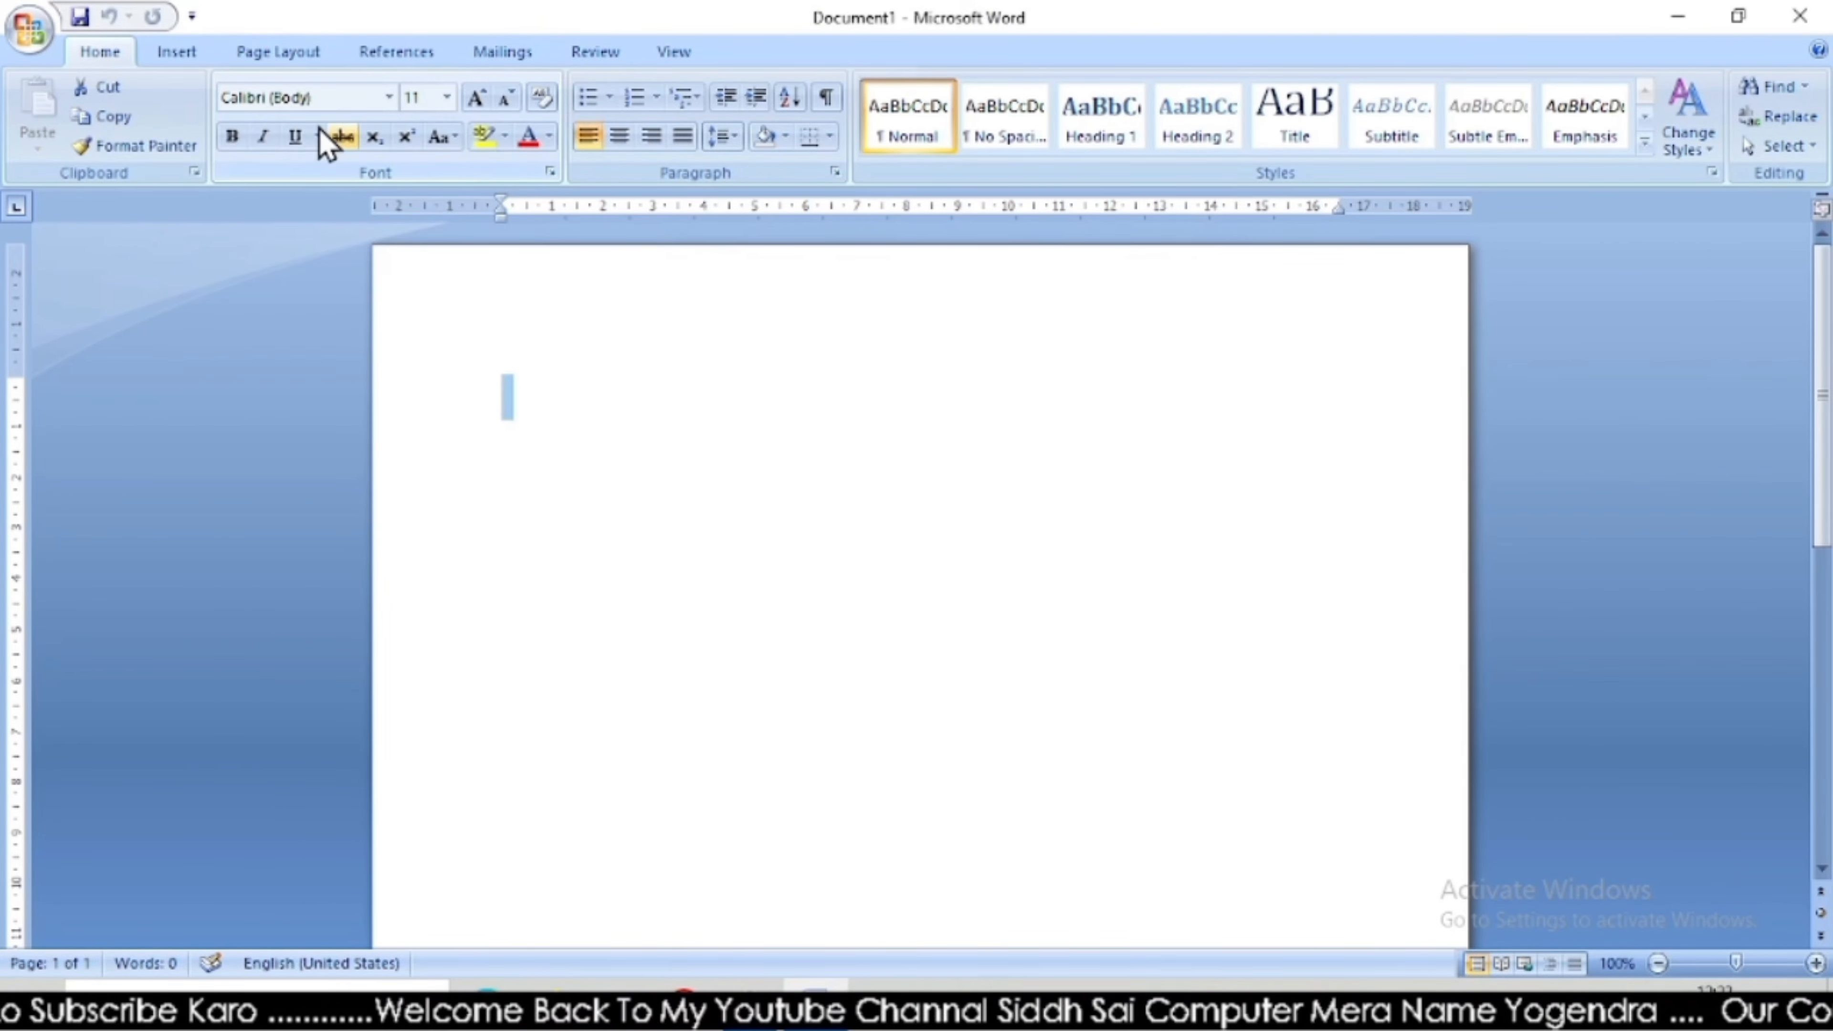
click(390, 100)
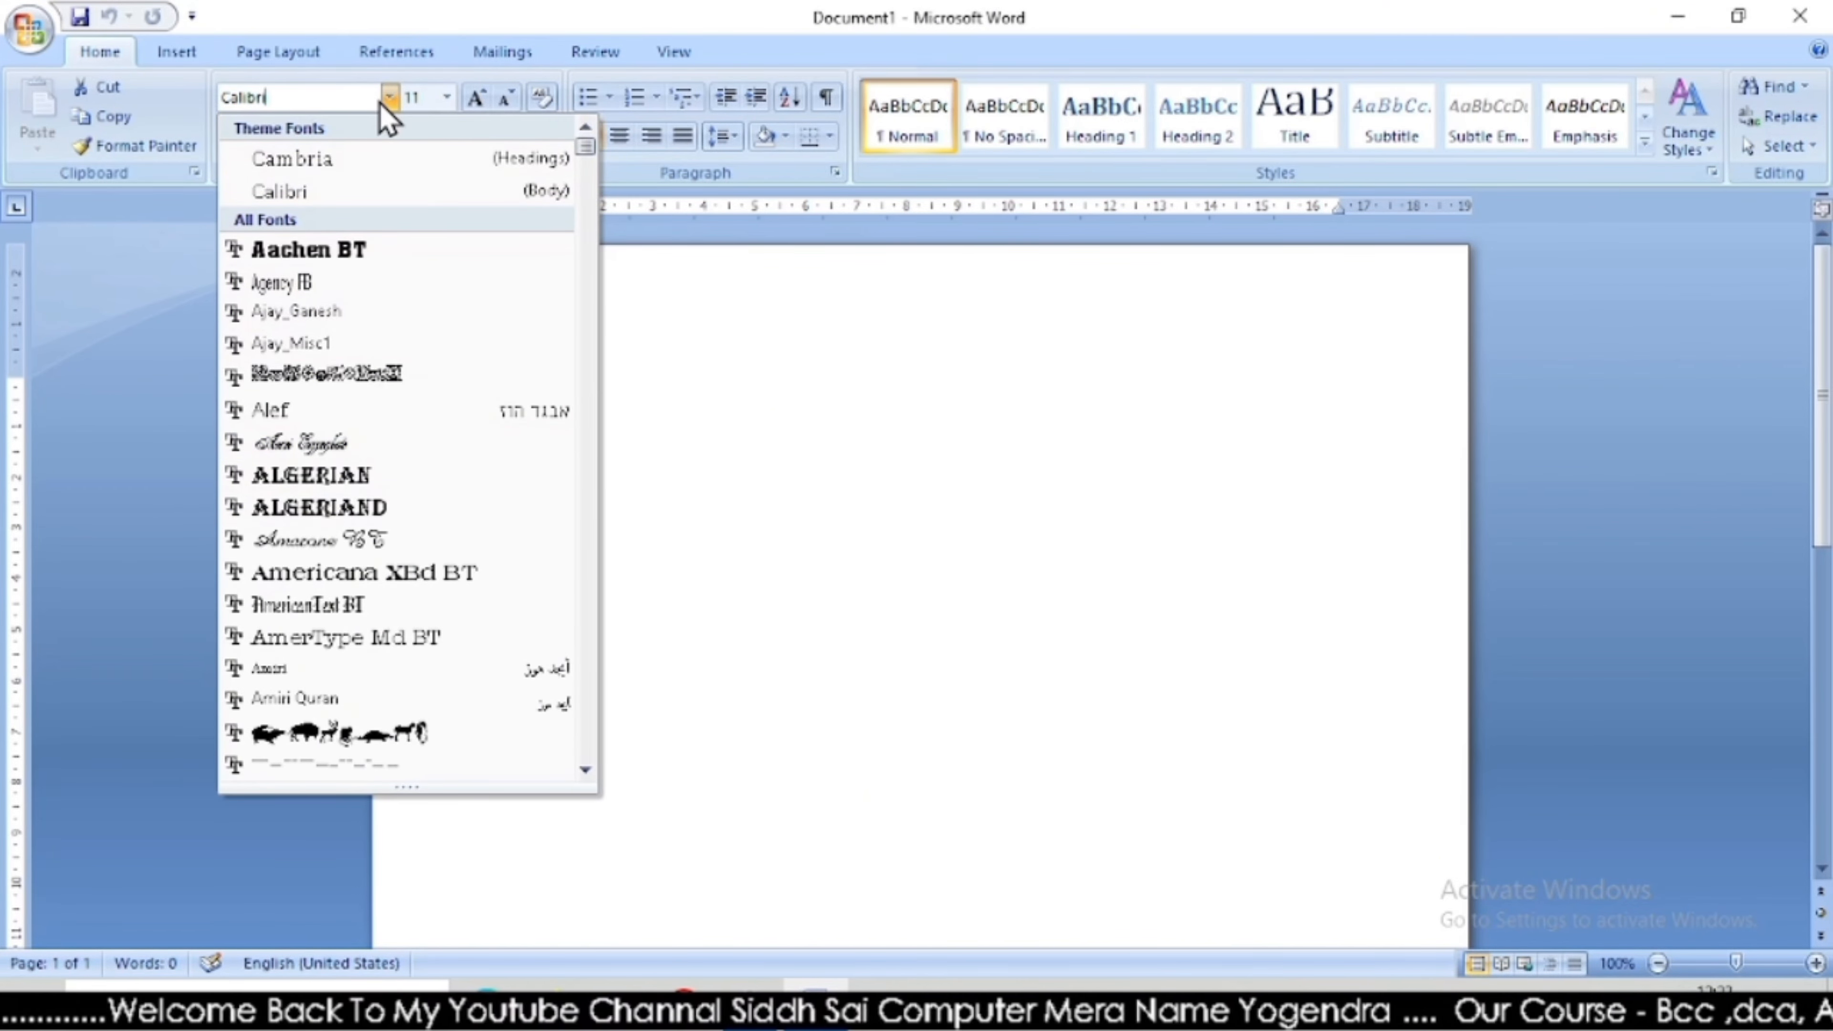
click(448, 99)
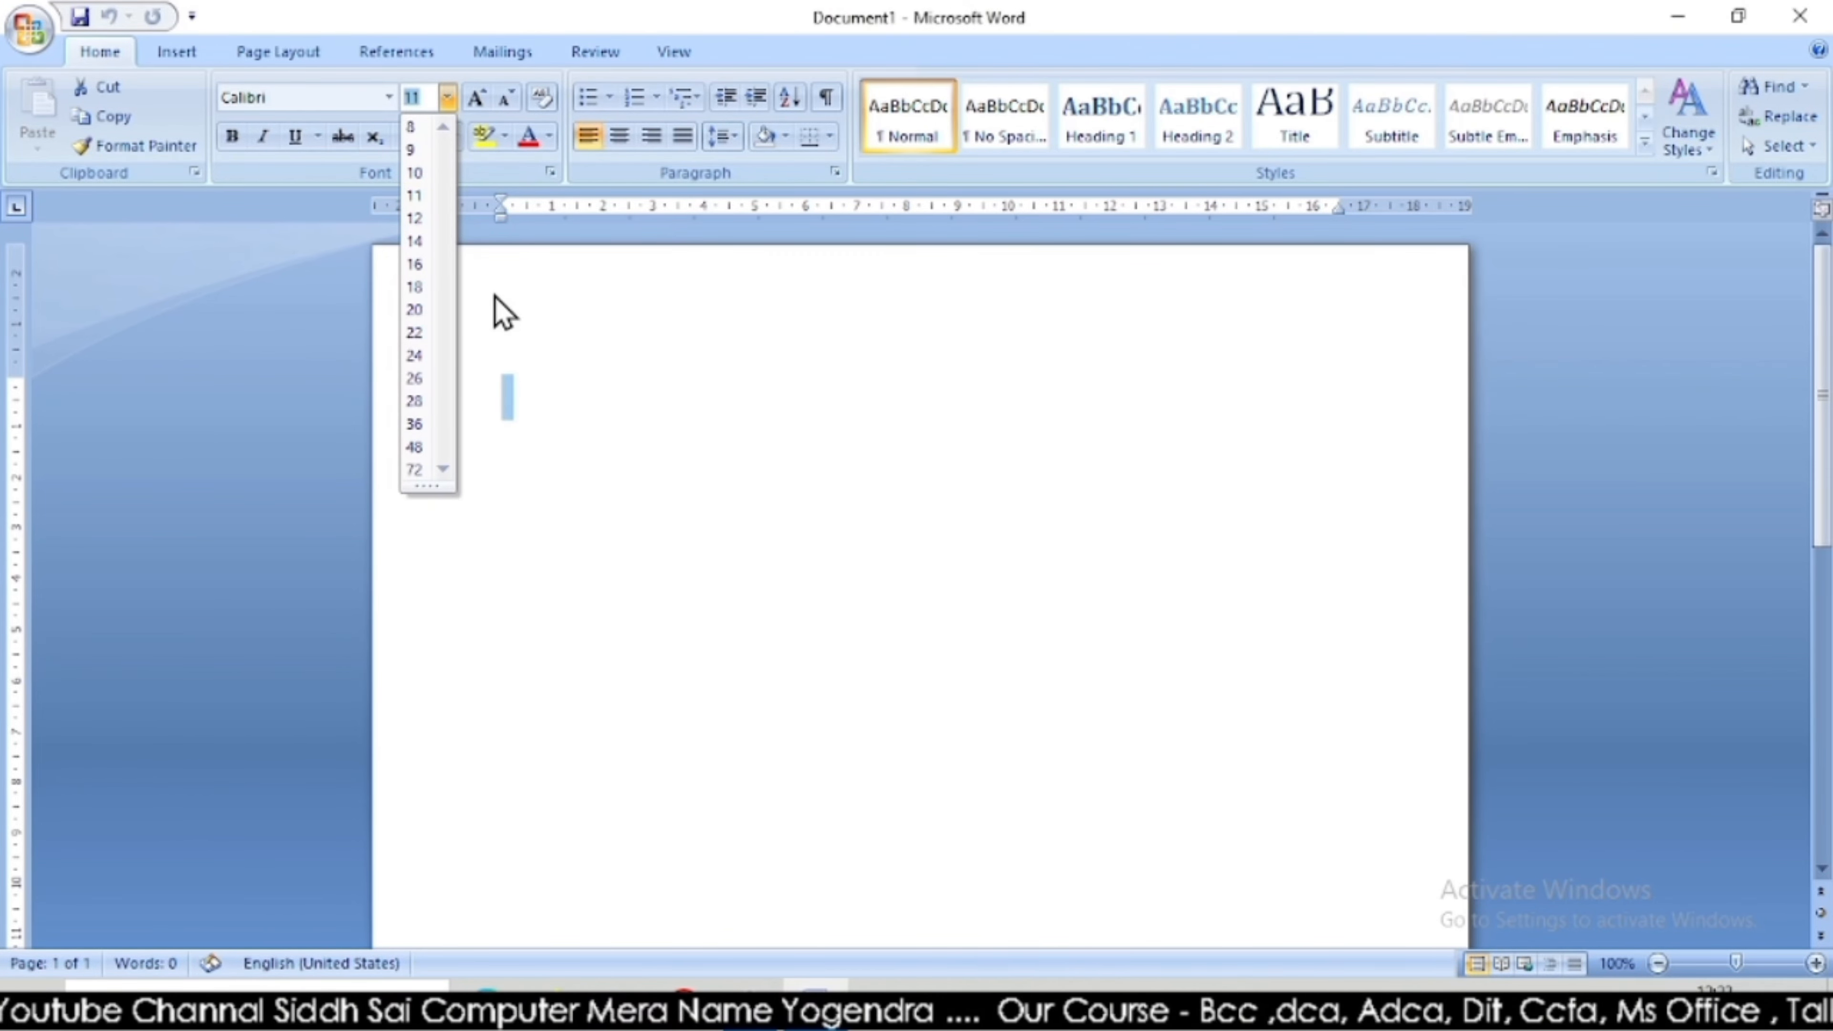
click(509, 217)
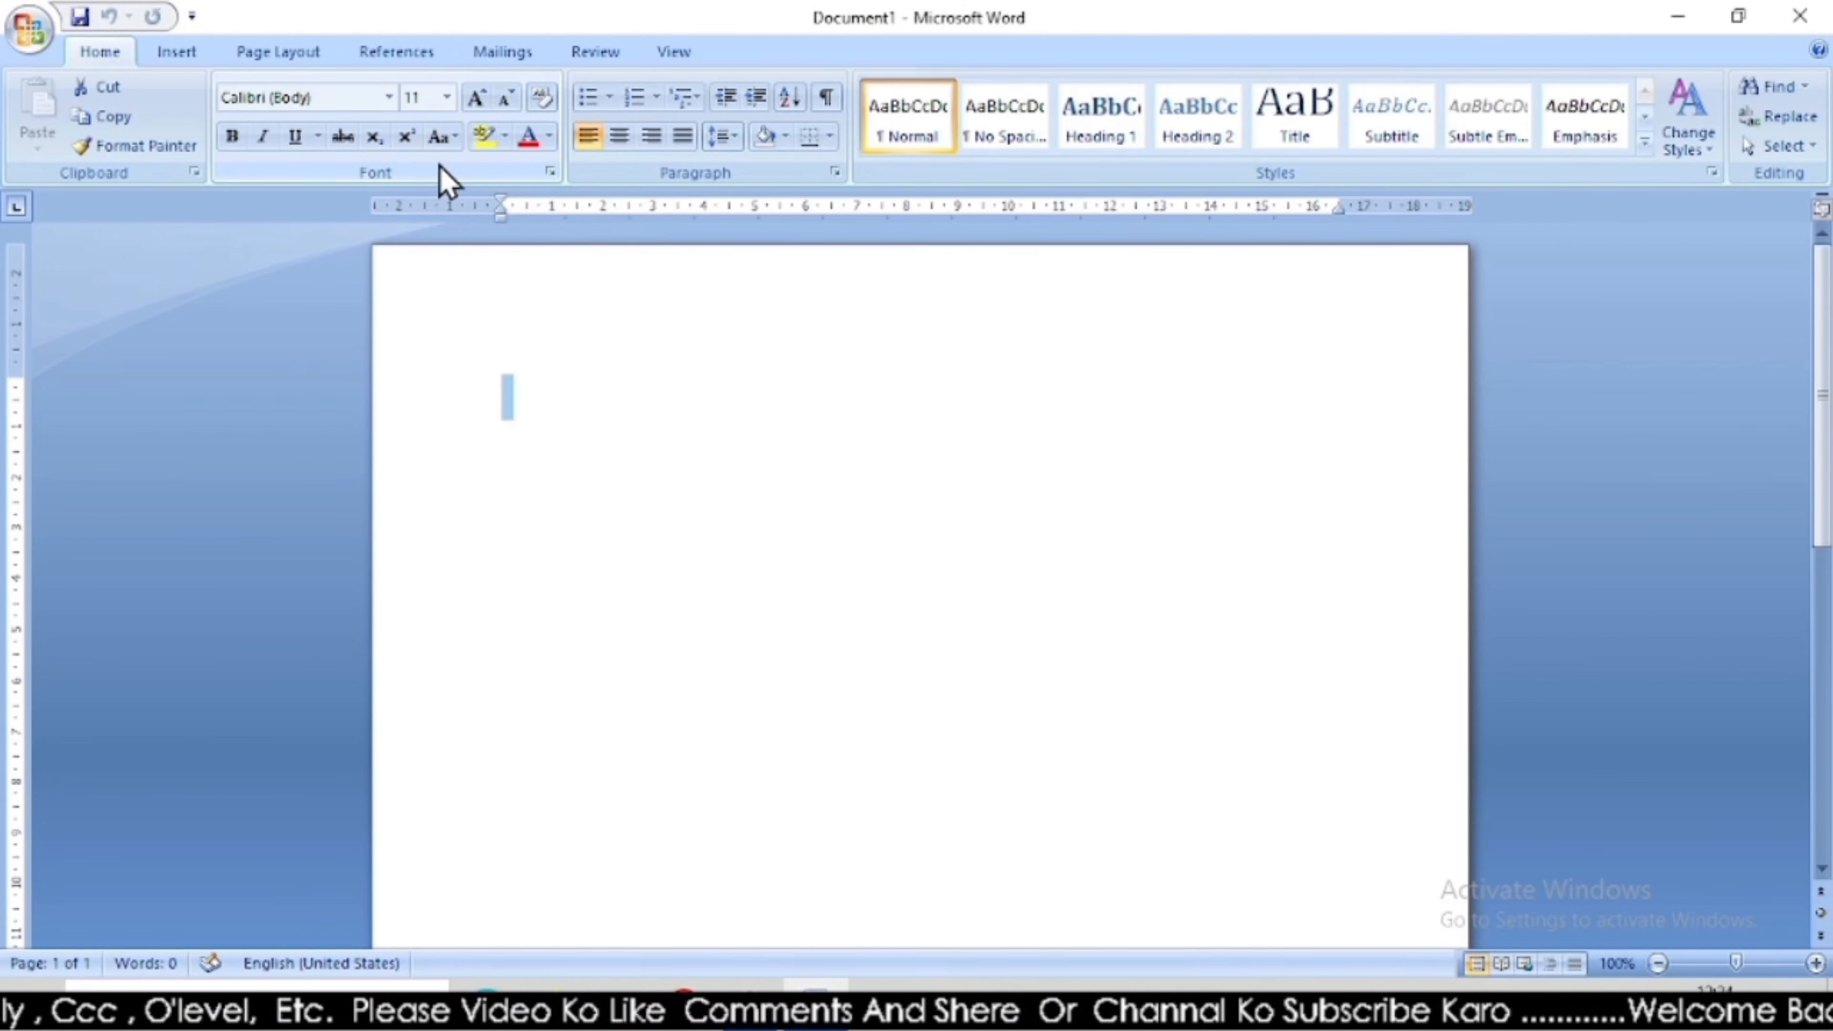
Examine the Change Case options, the text highlight colors and the font color palette.
click(451, 142)
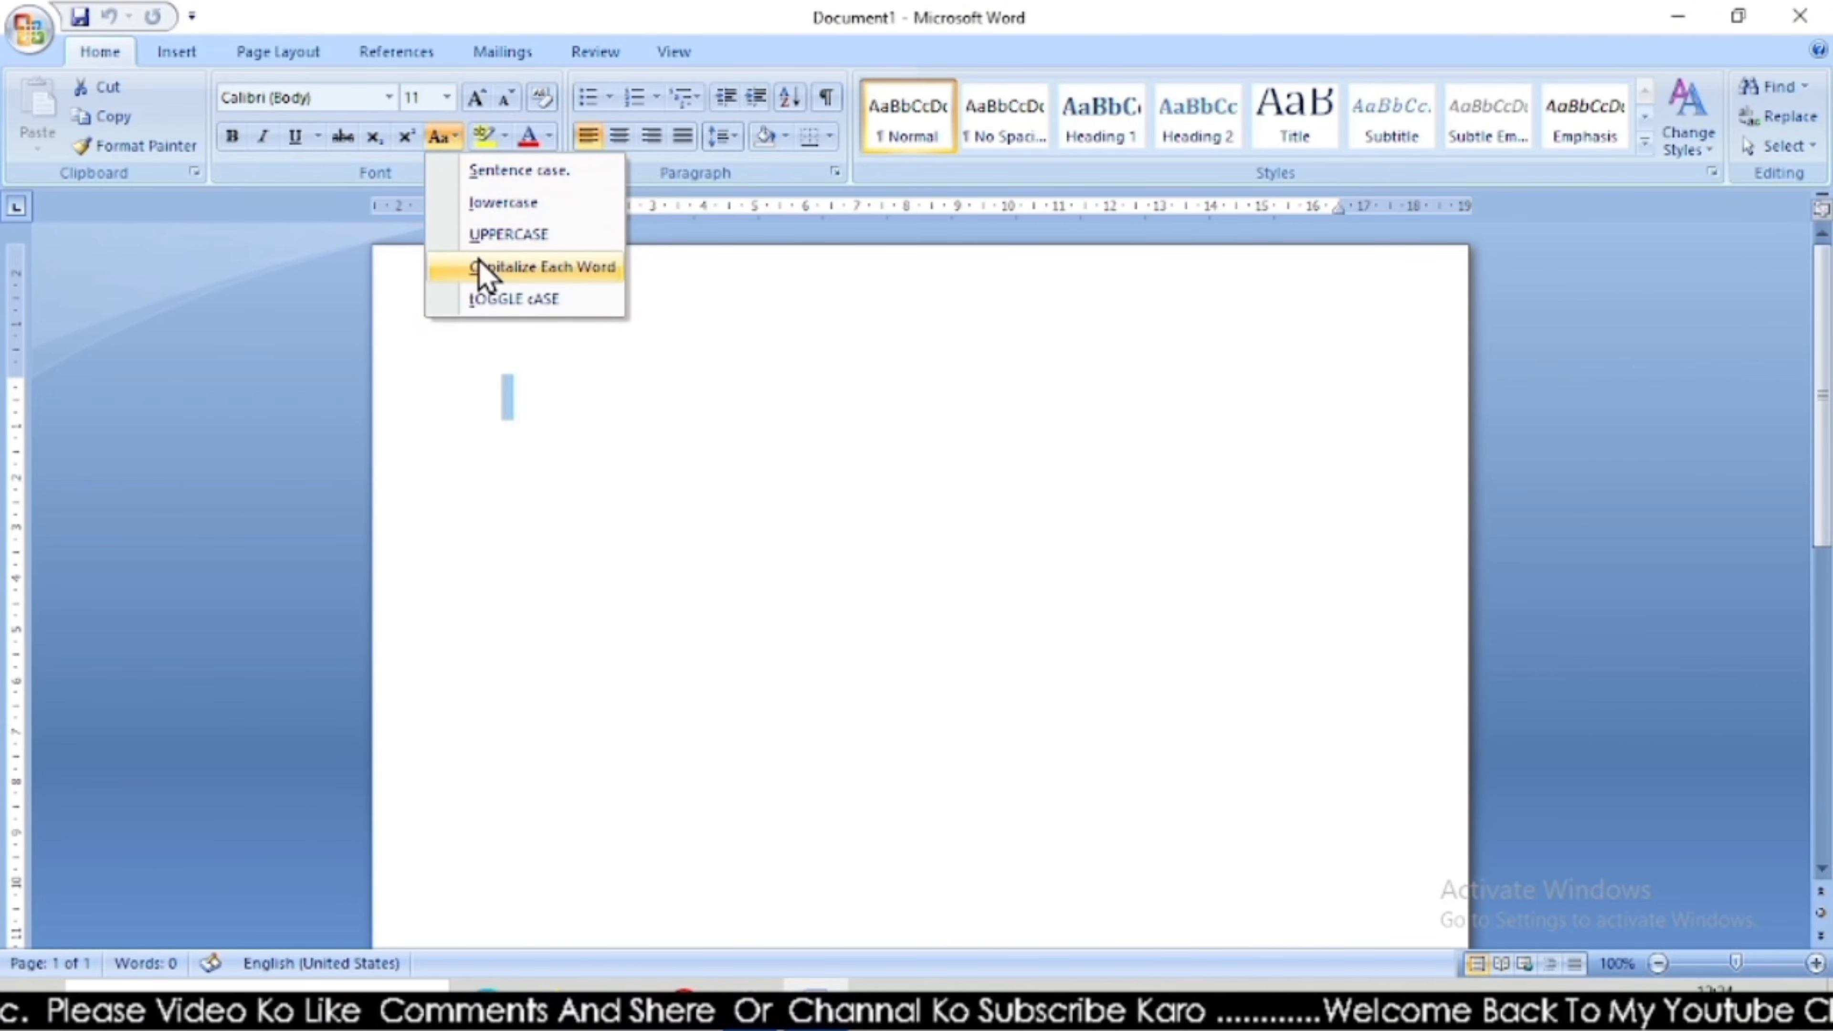
click(499, 136)
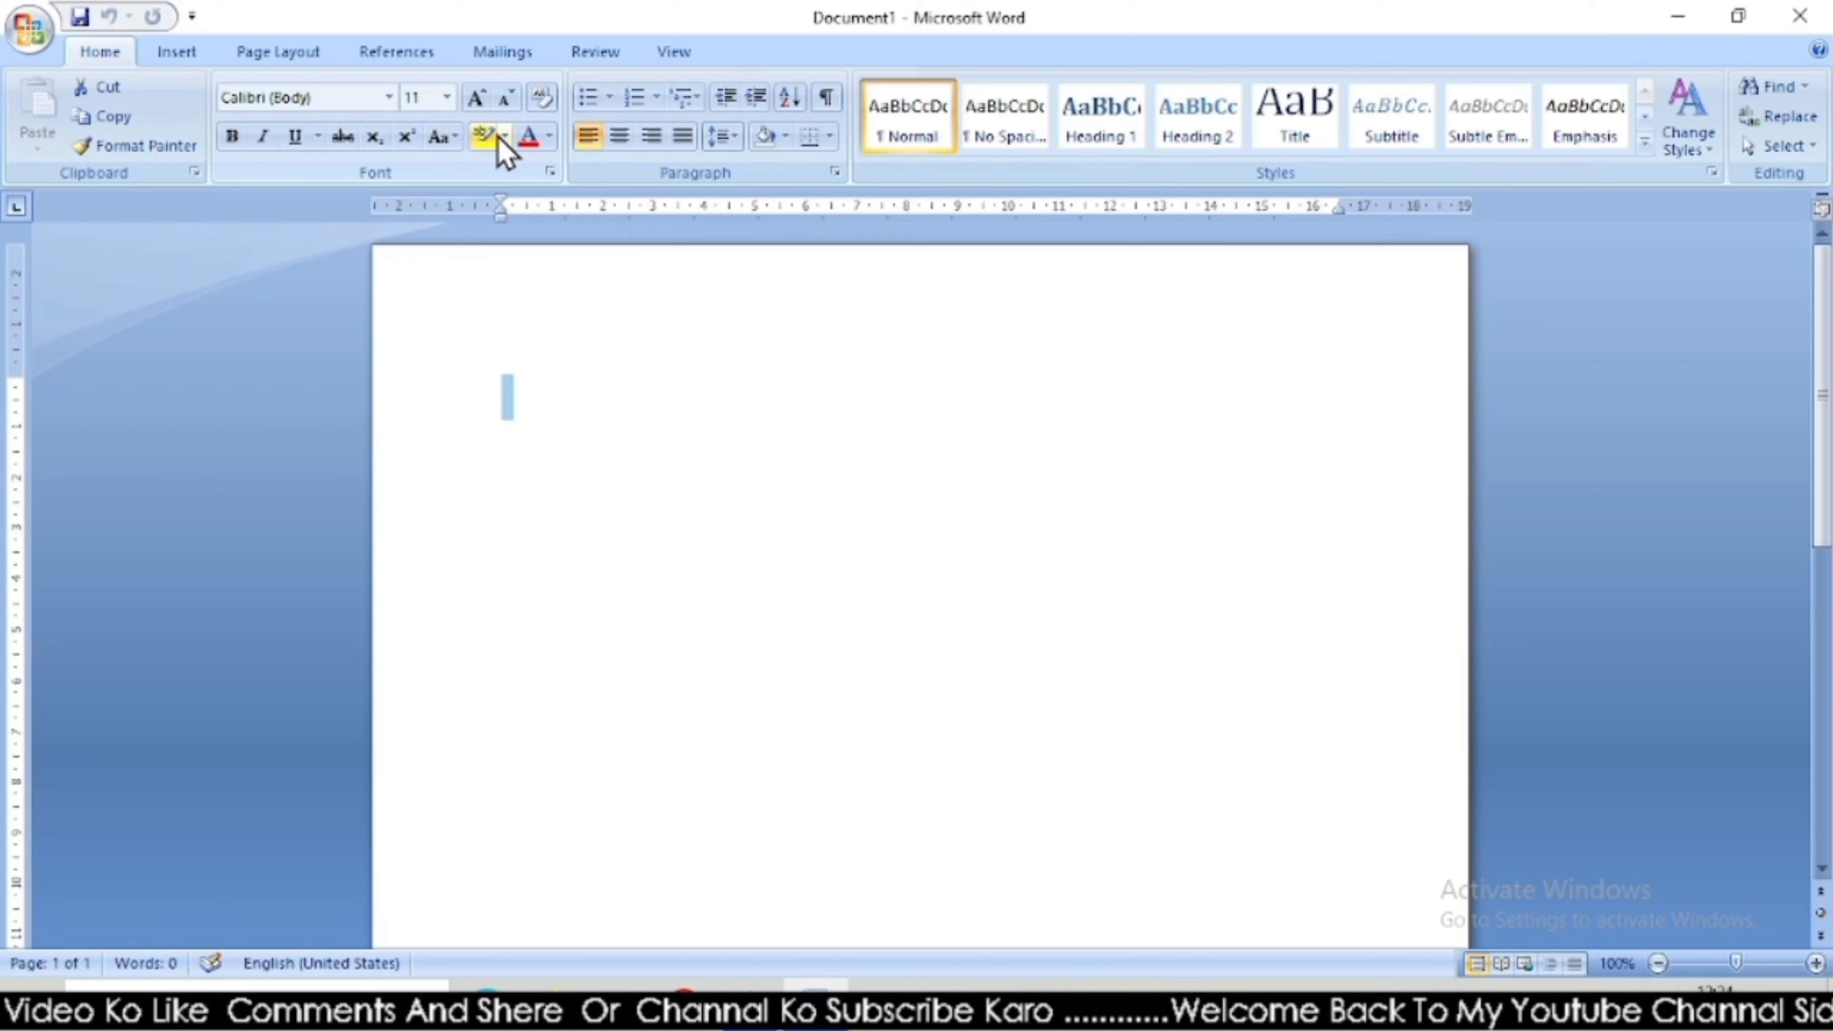
click(505, 137)
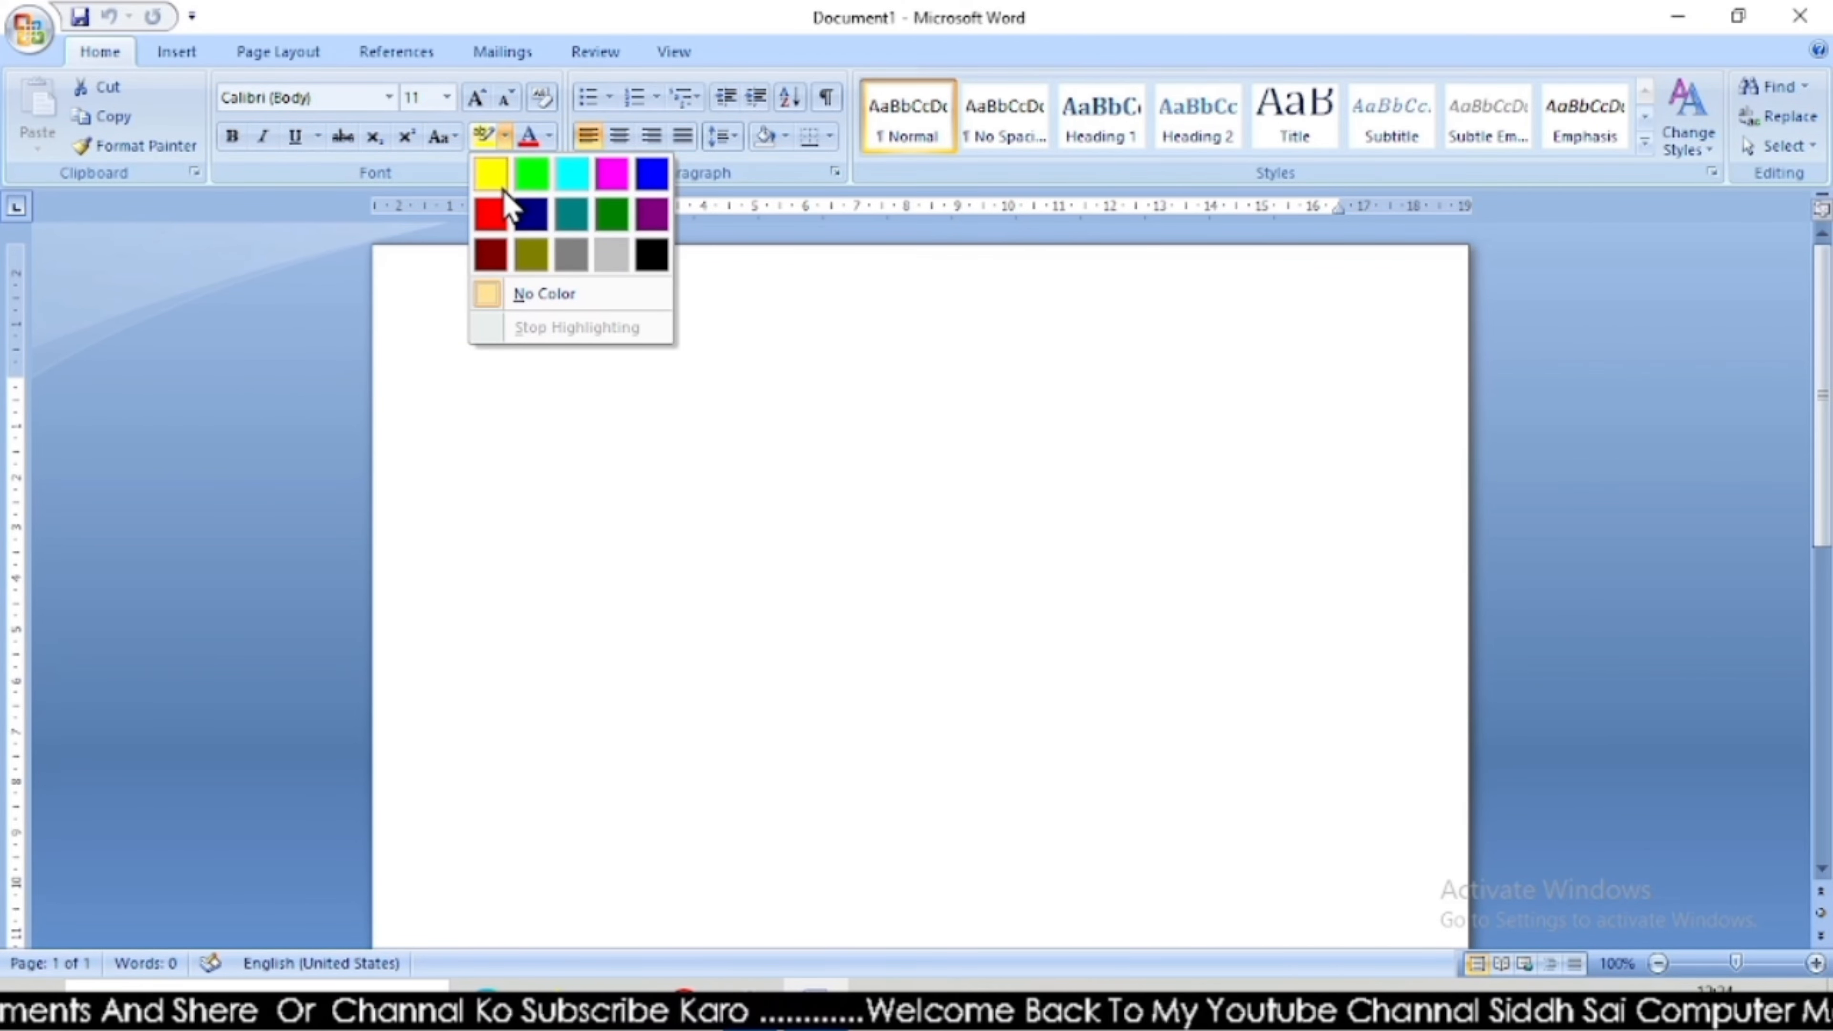
click(548, 137)
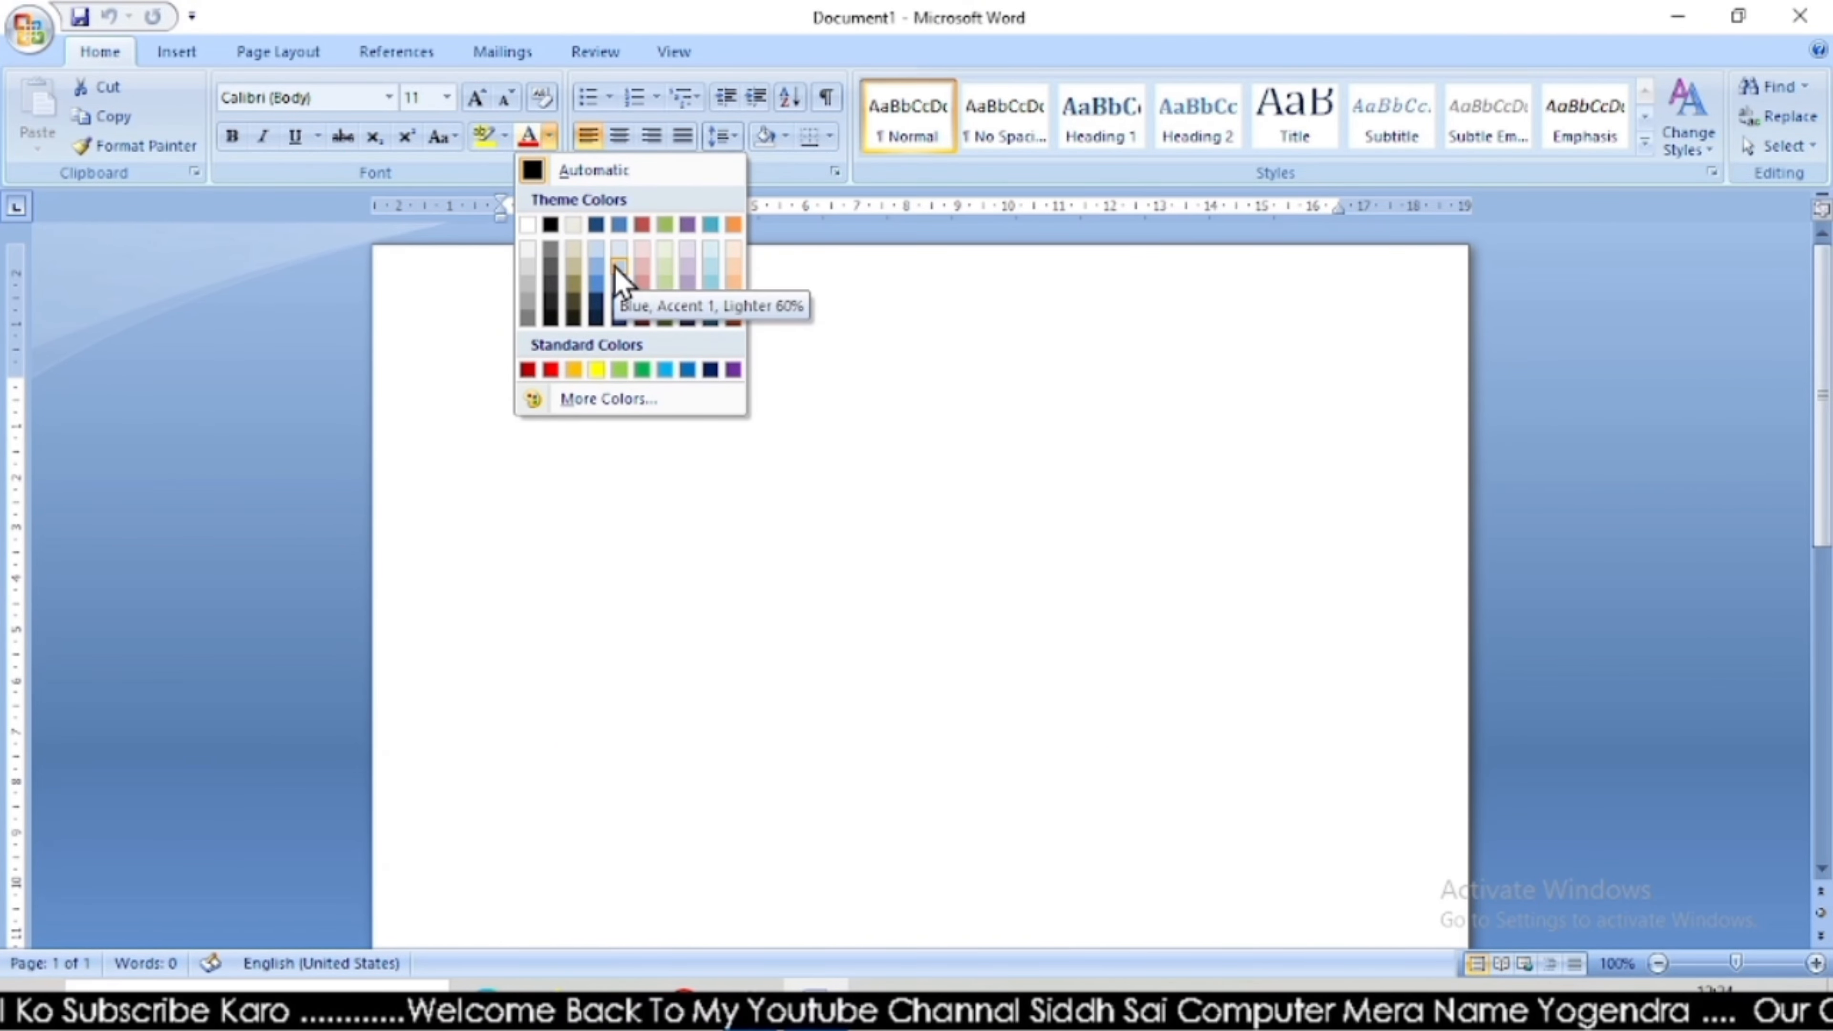
click(799, 339)
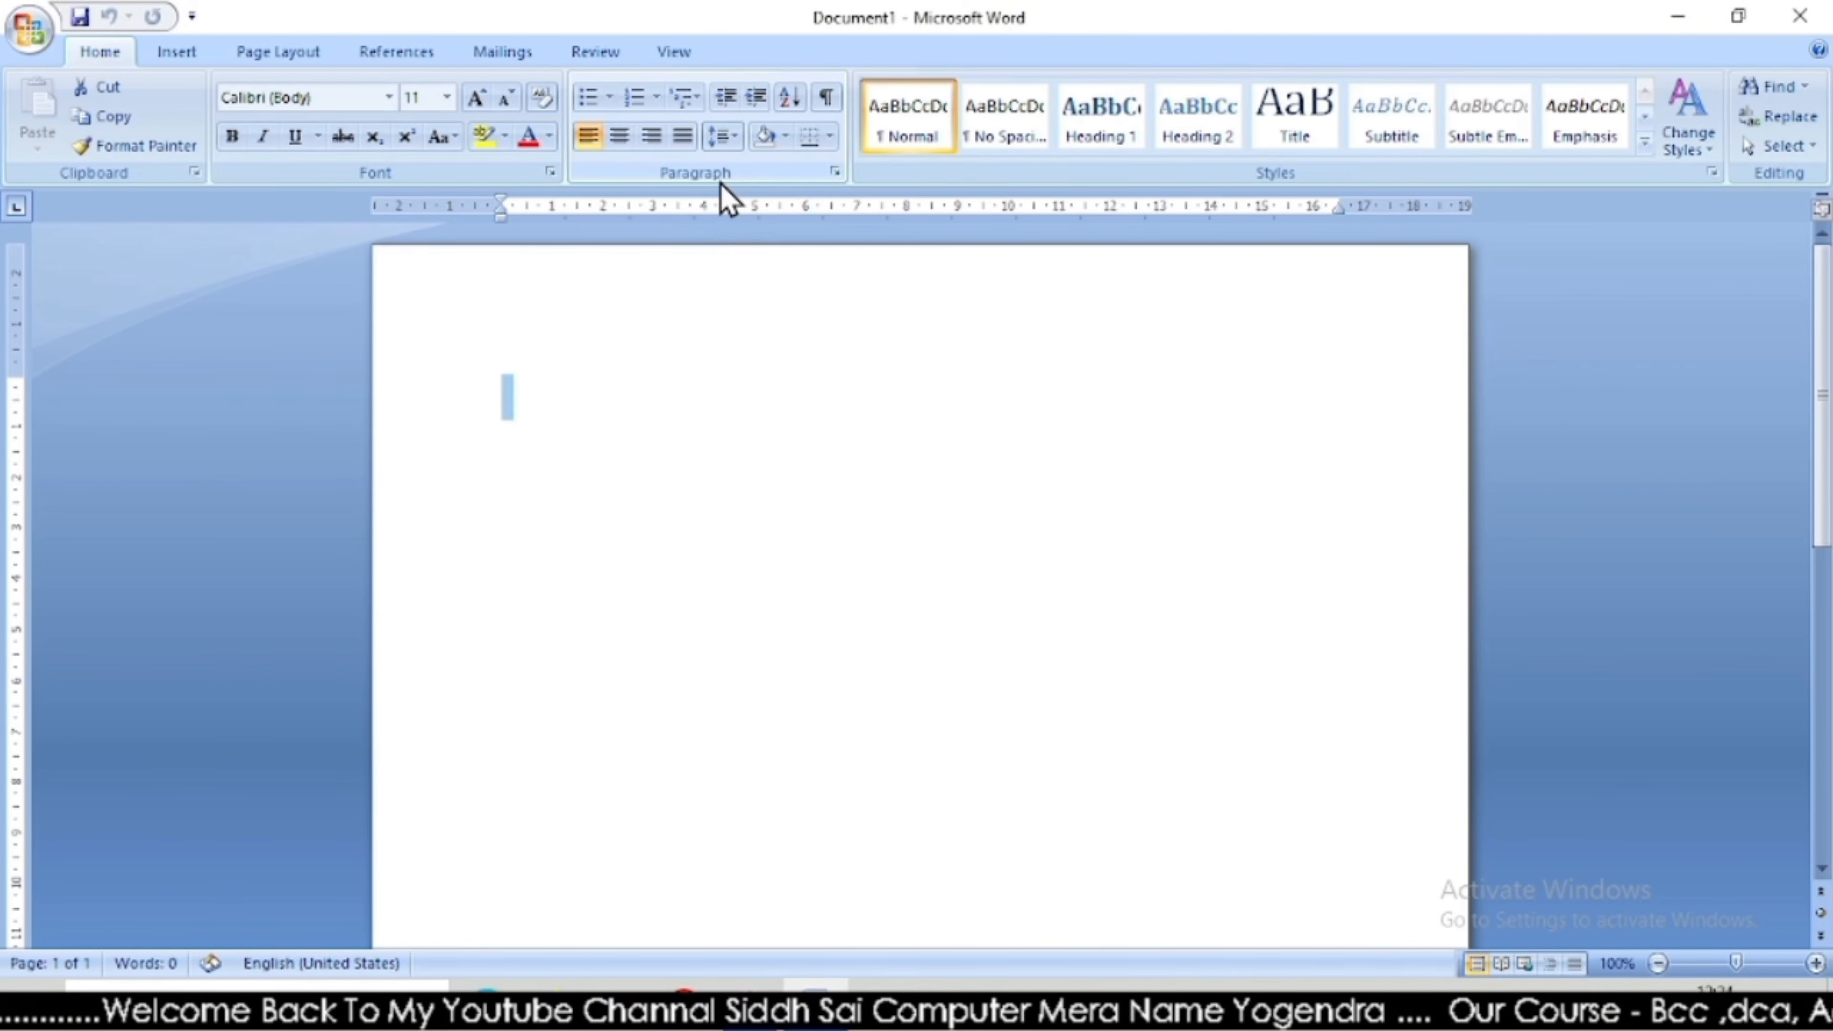
Examine the Bullet Library and the Numbering Library without applying a list format.
click(609, 95)
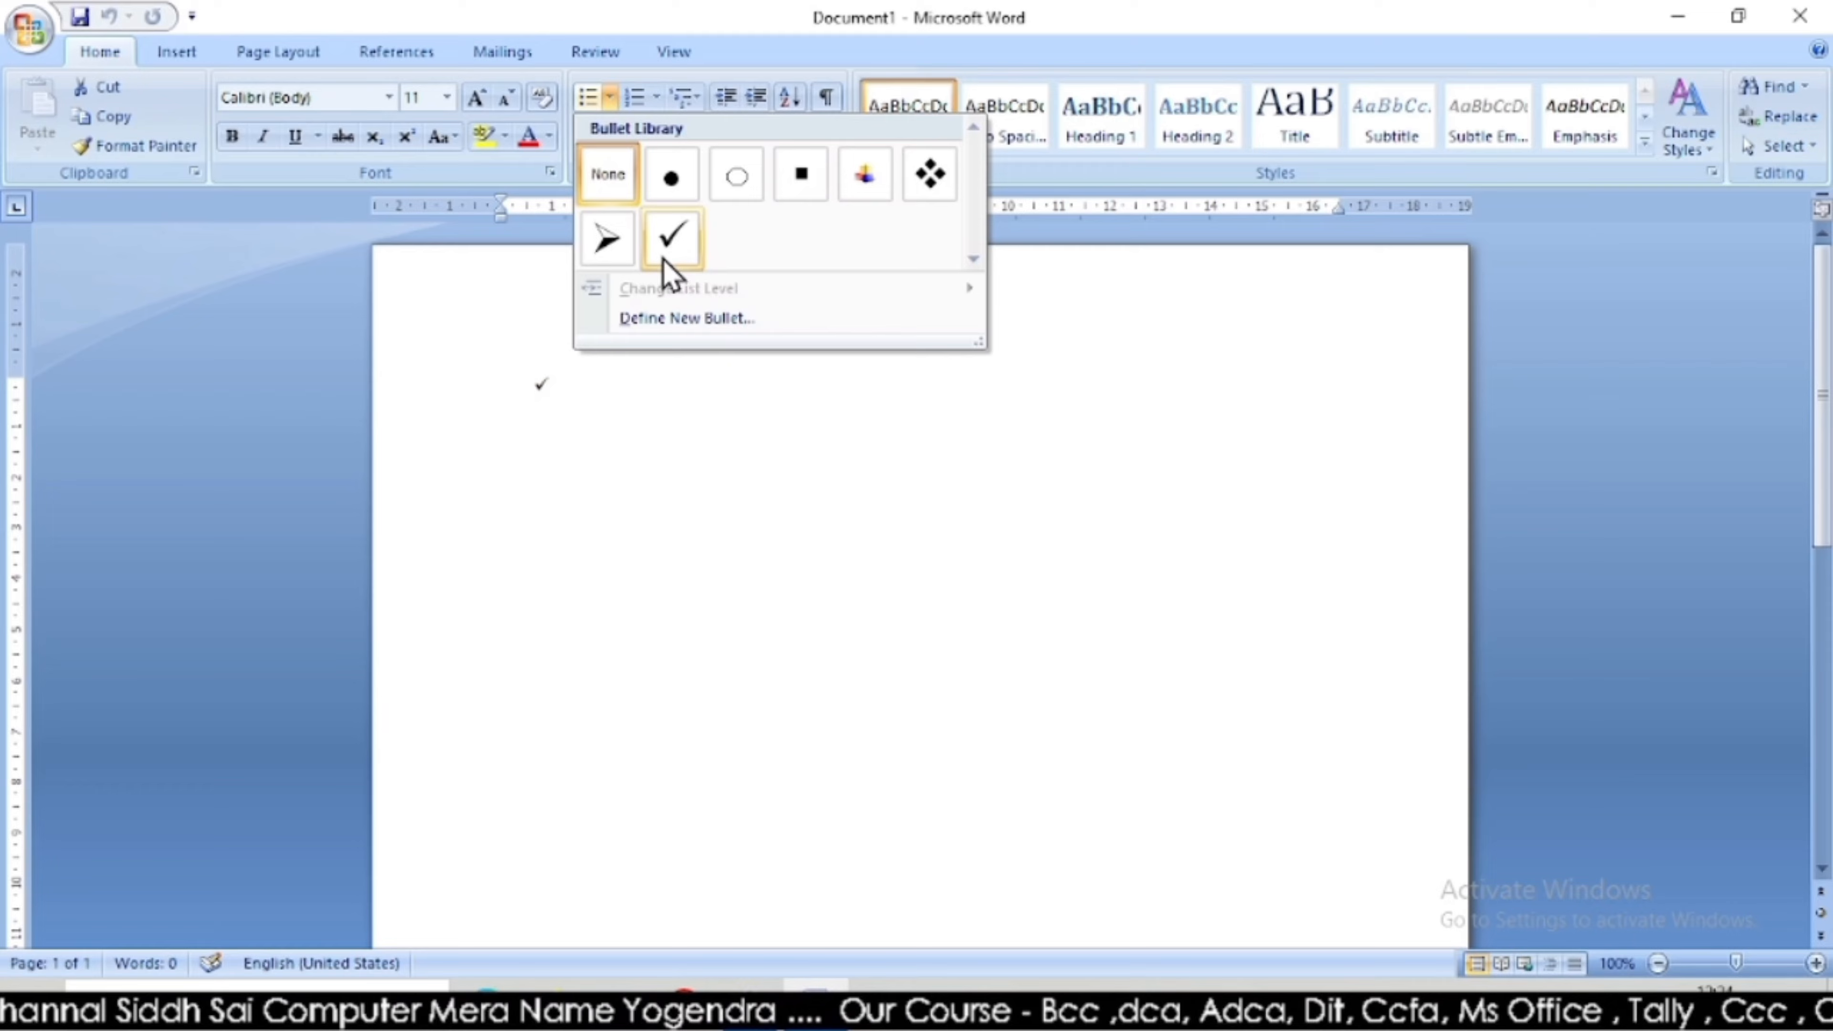
click(642, 385)
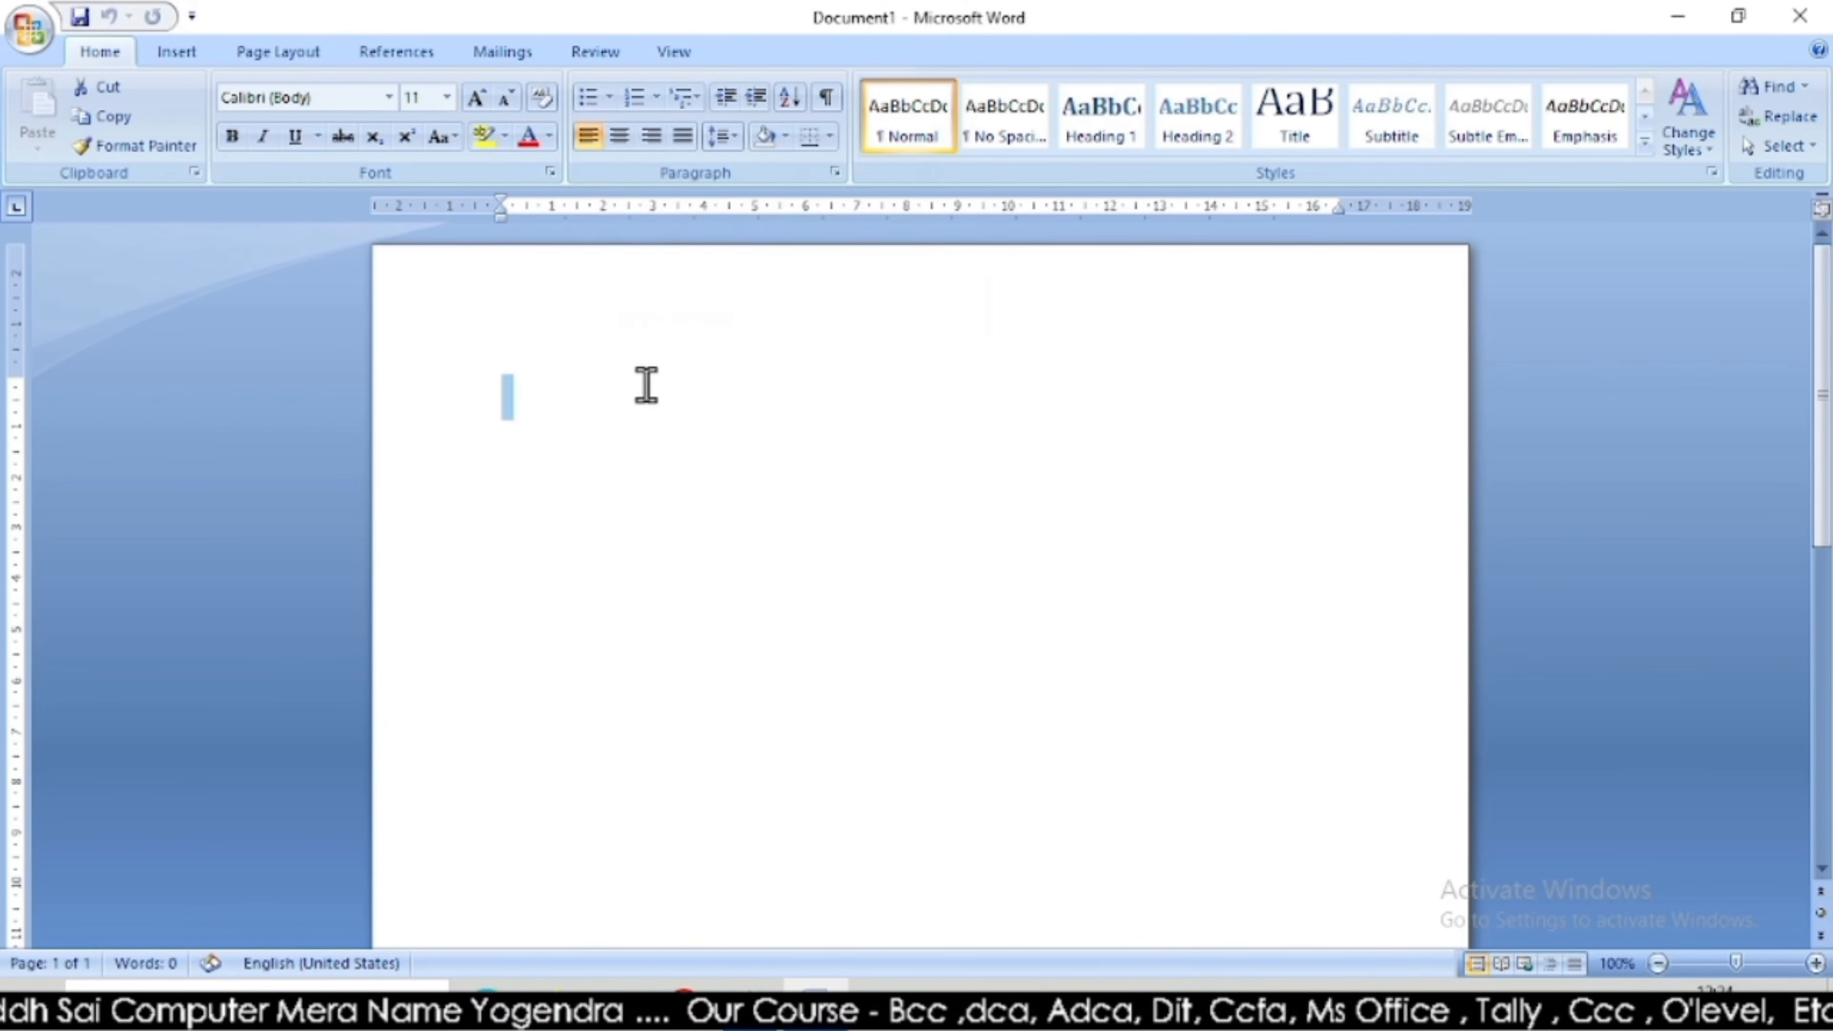
click(656, 101)
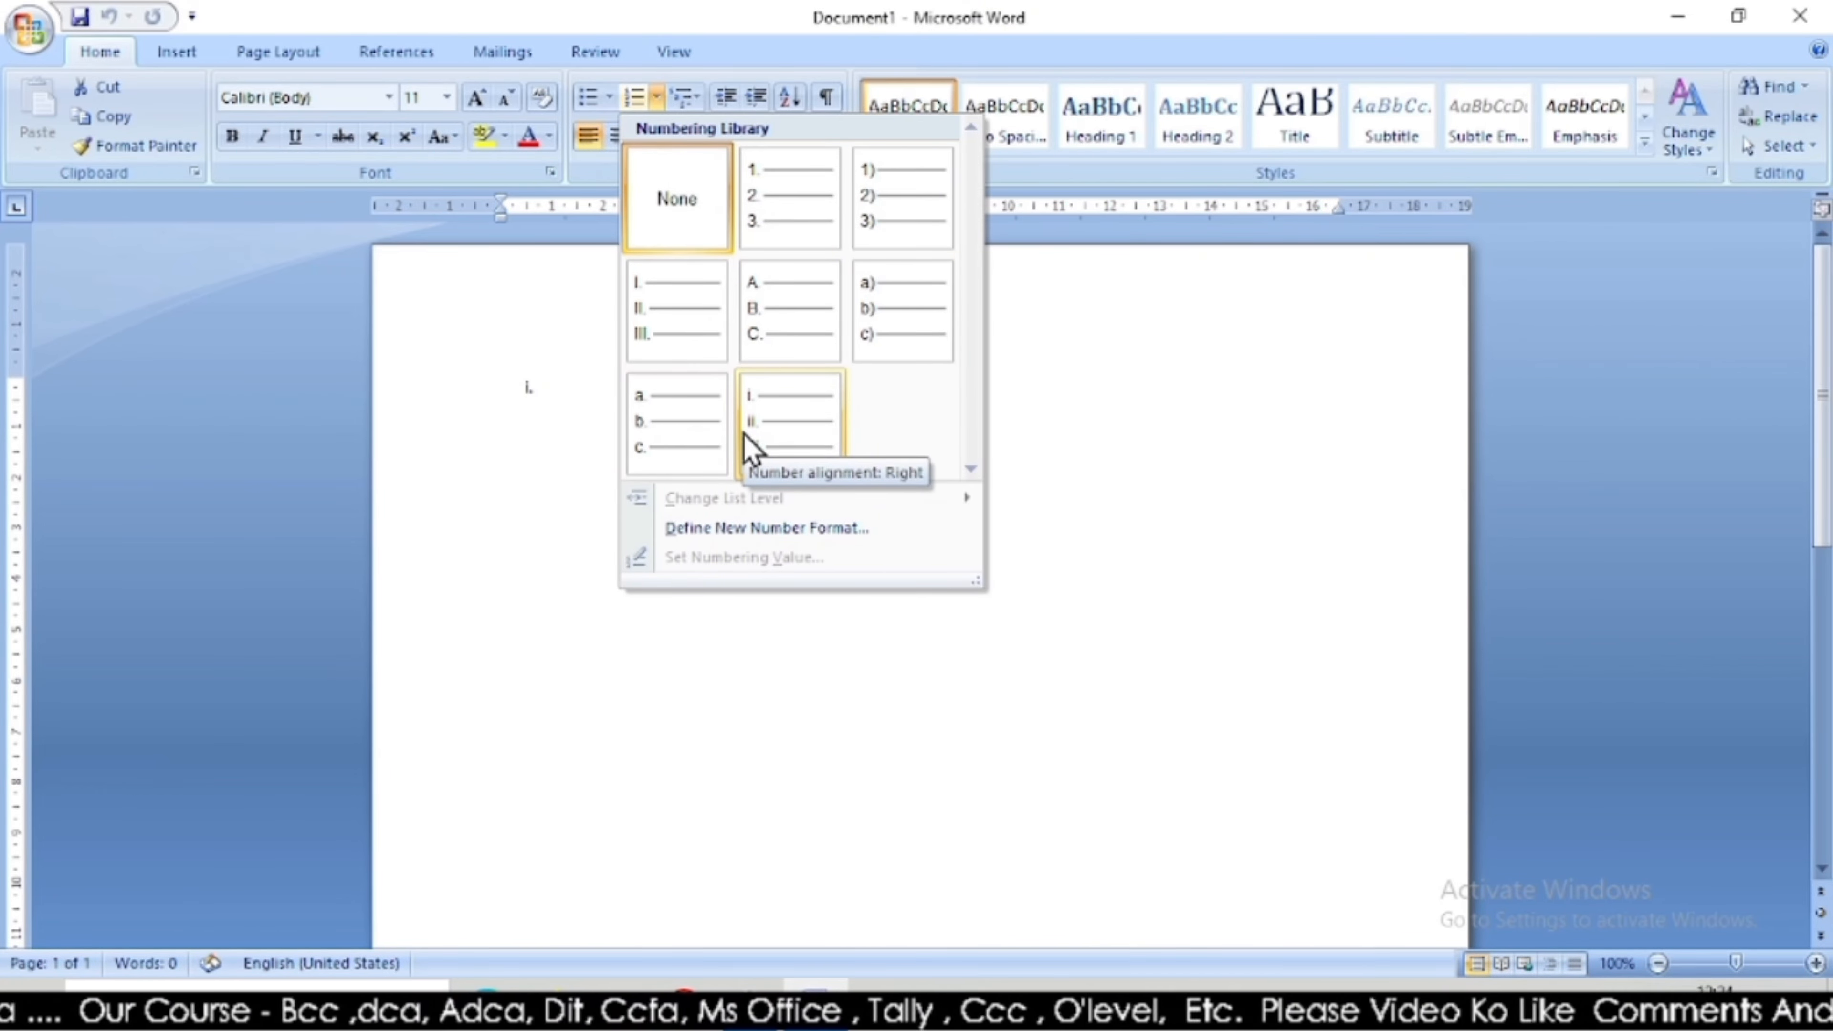
click(503, 296)
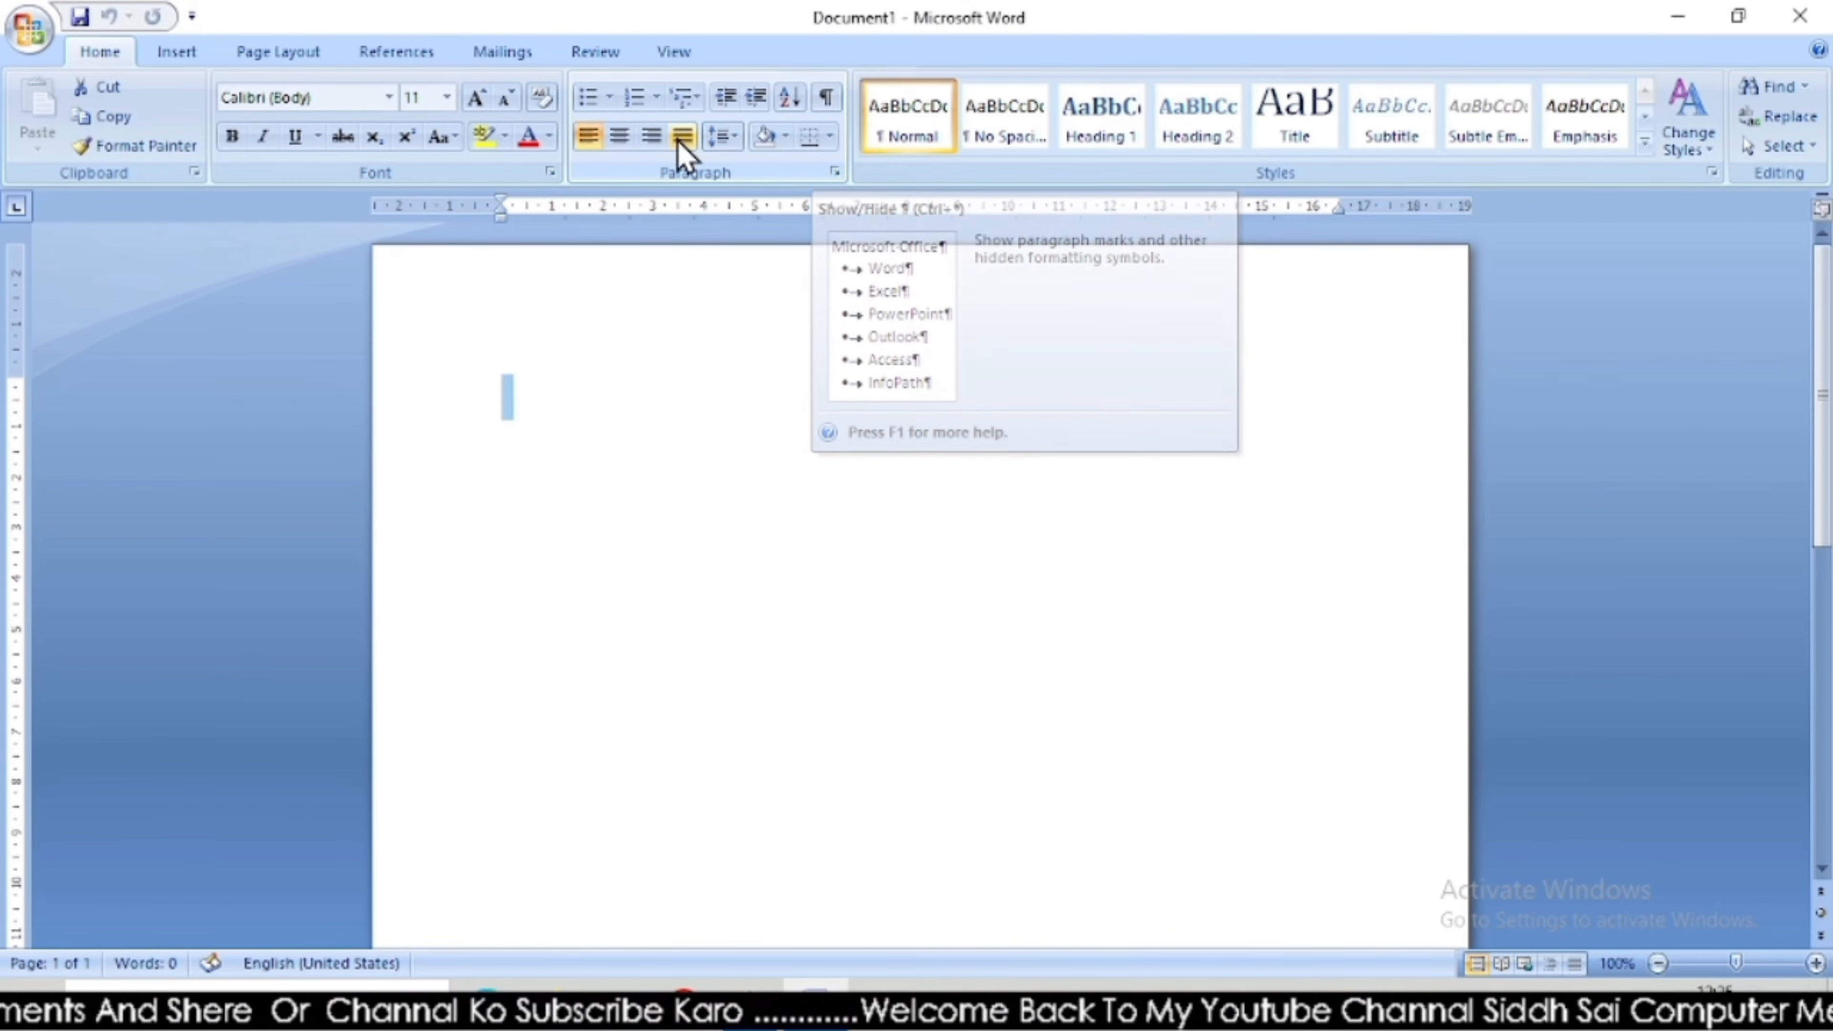
Examine the line spacing choices, paragraph shading colors and border options without applying any.
click(729, 139)
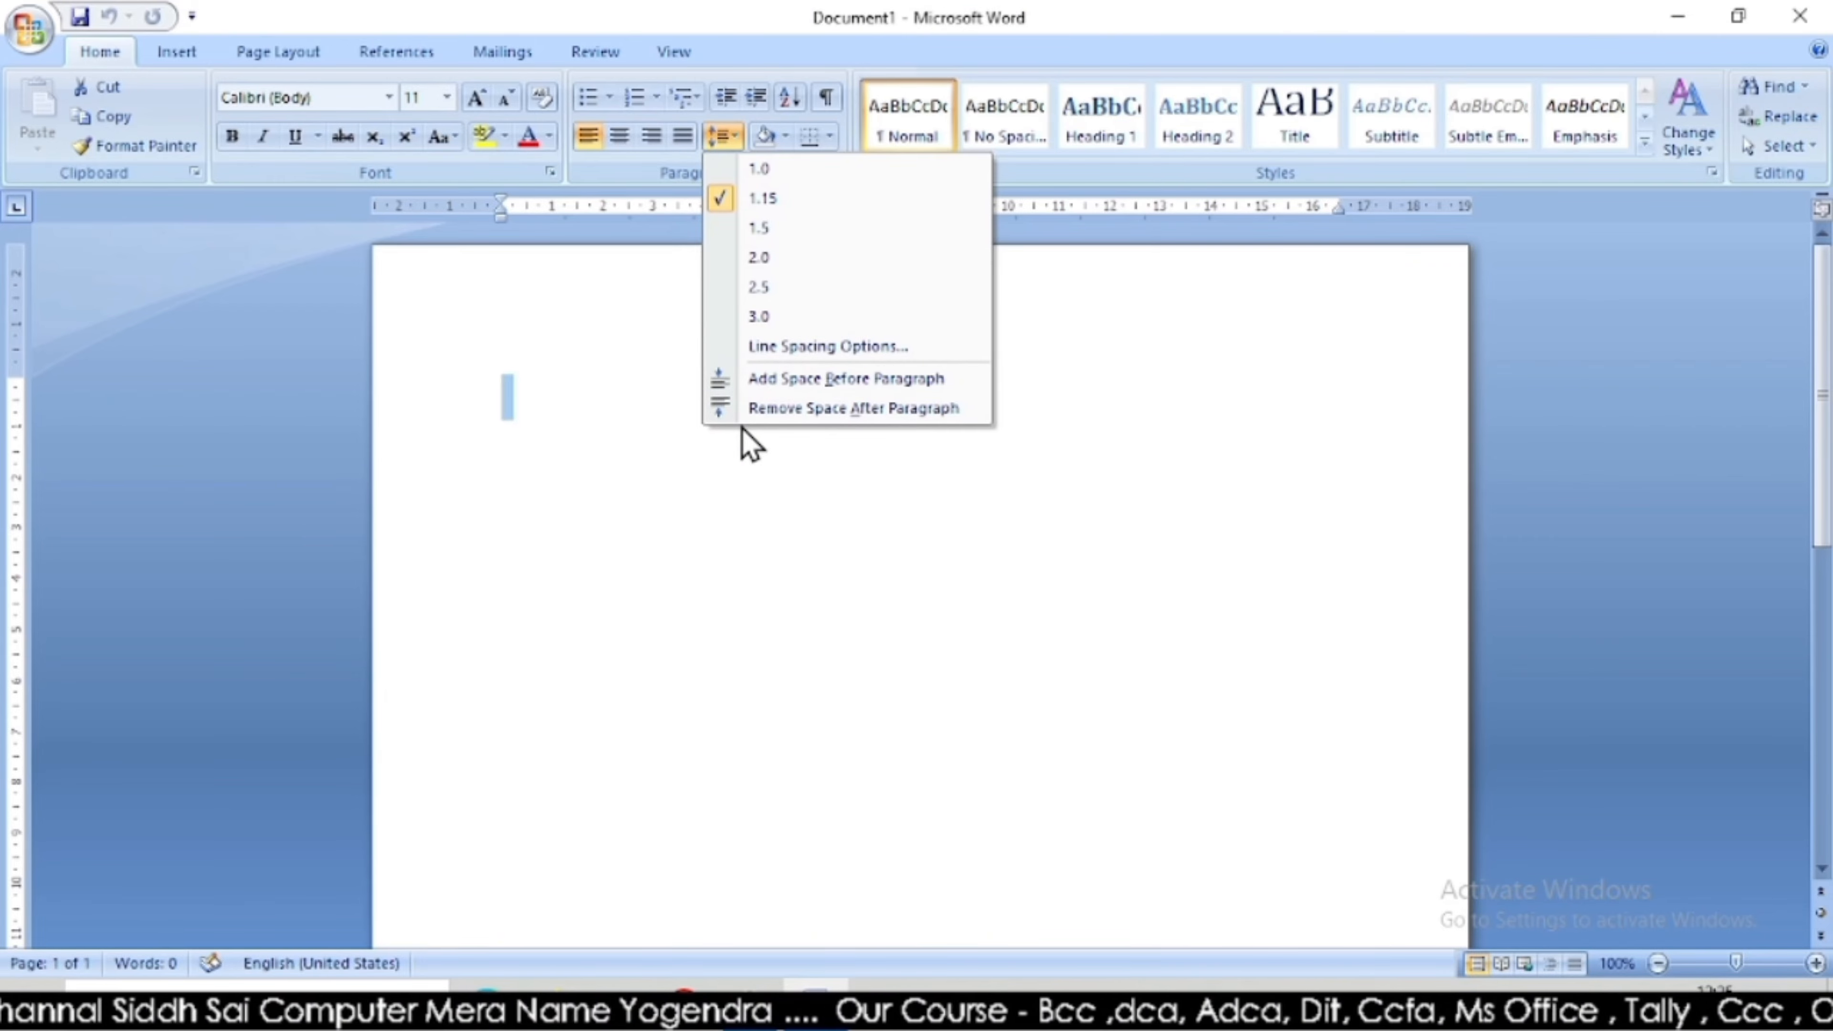
click(744, 473)
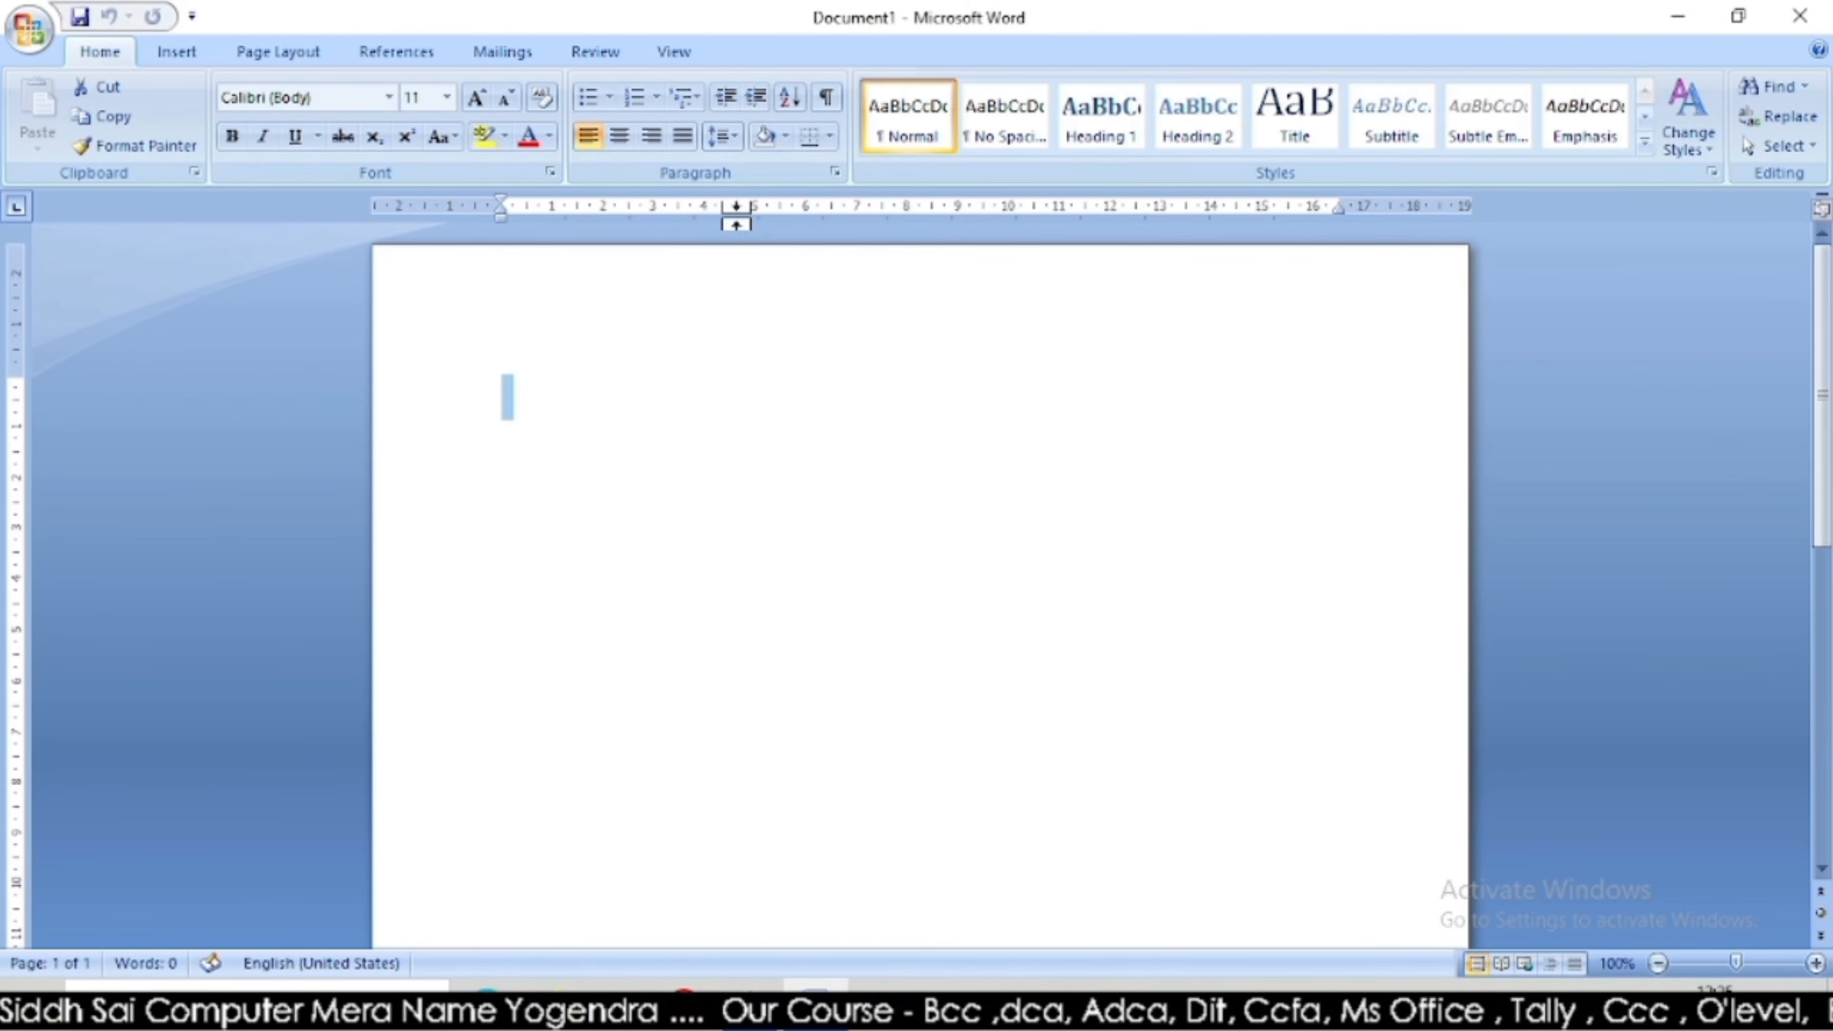
click(785, 139)
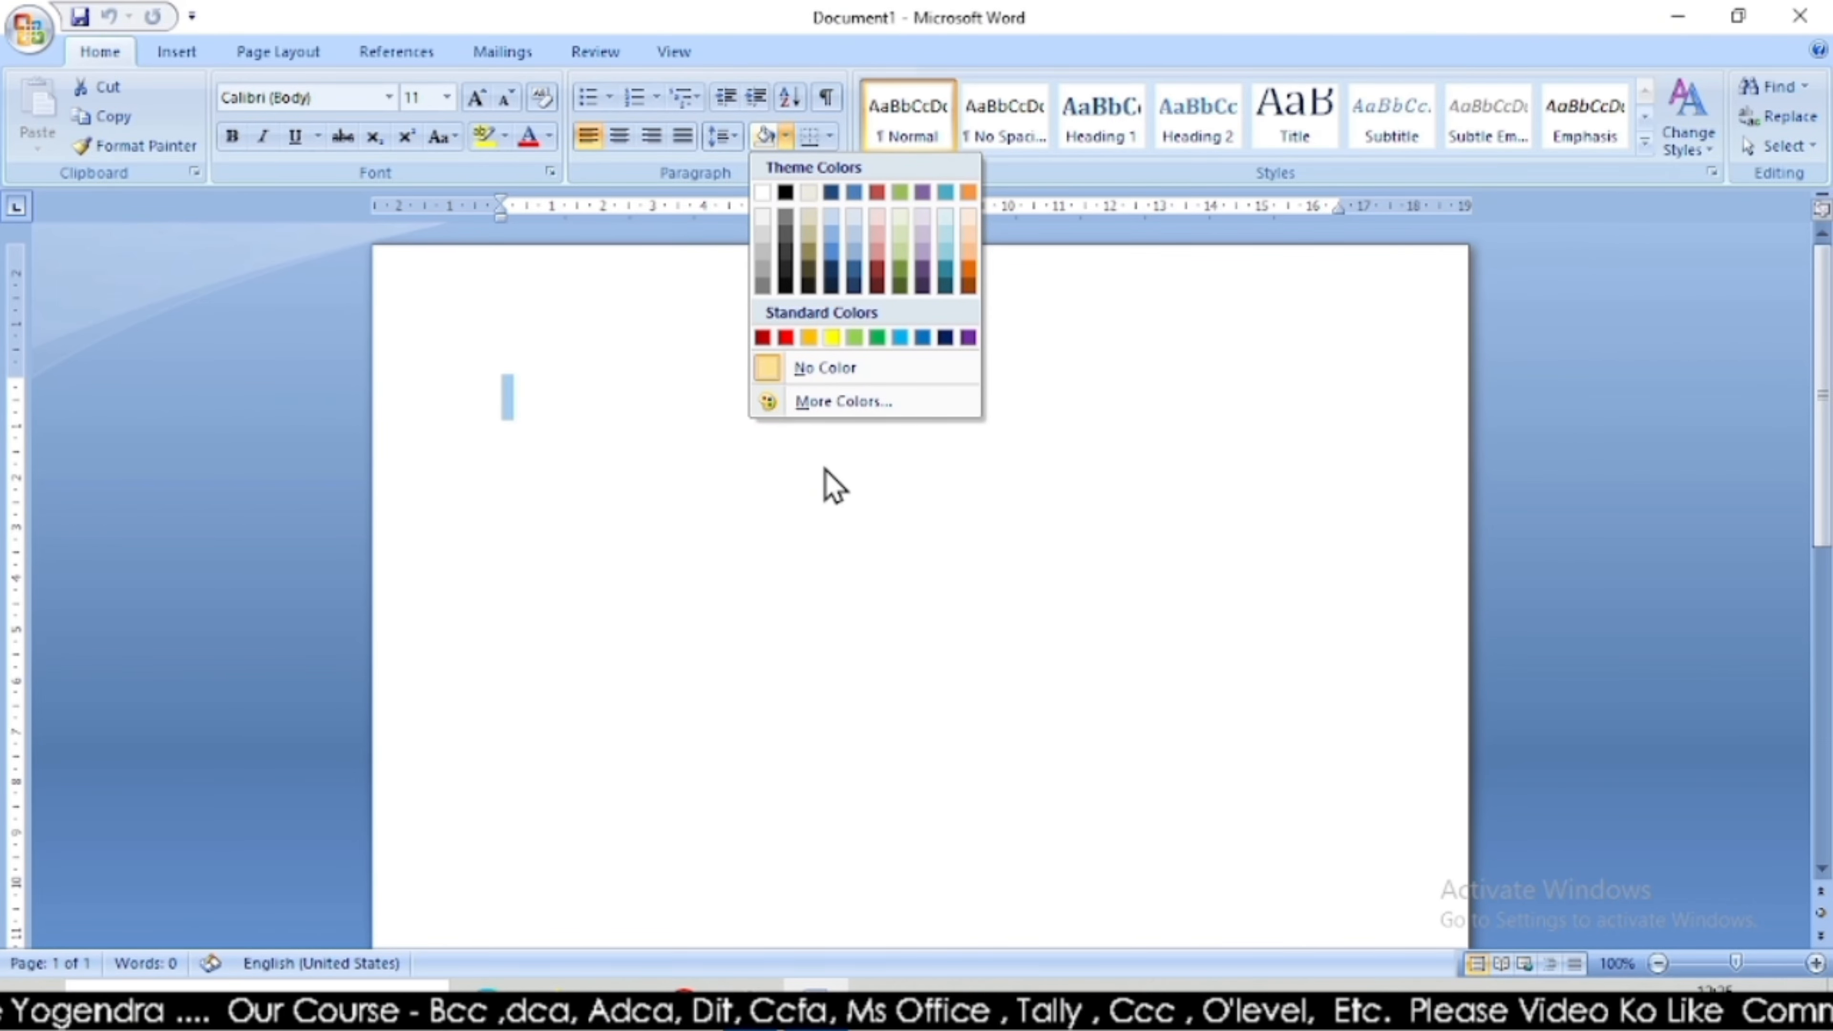
click(832, 137)
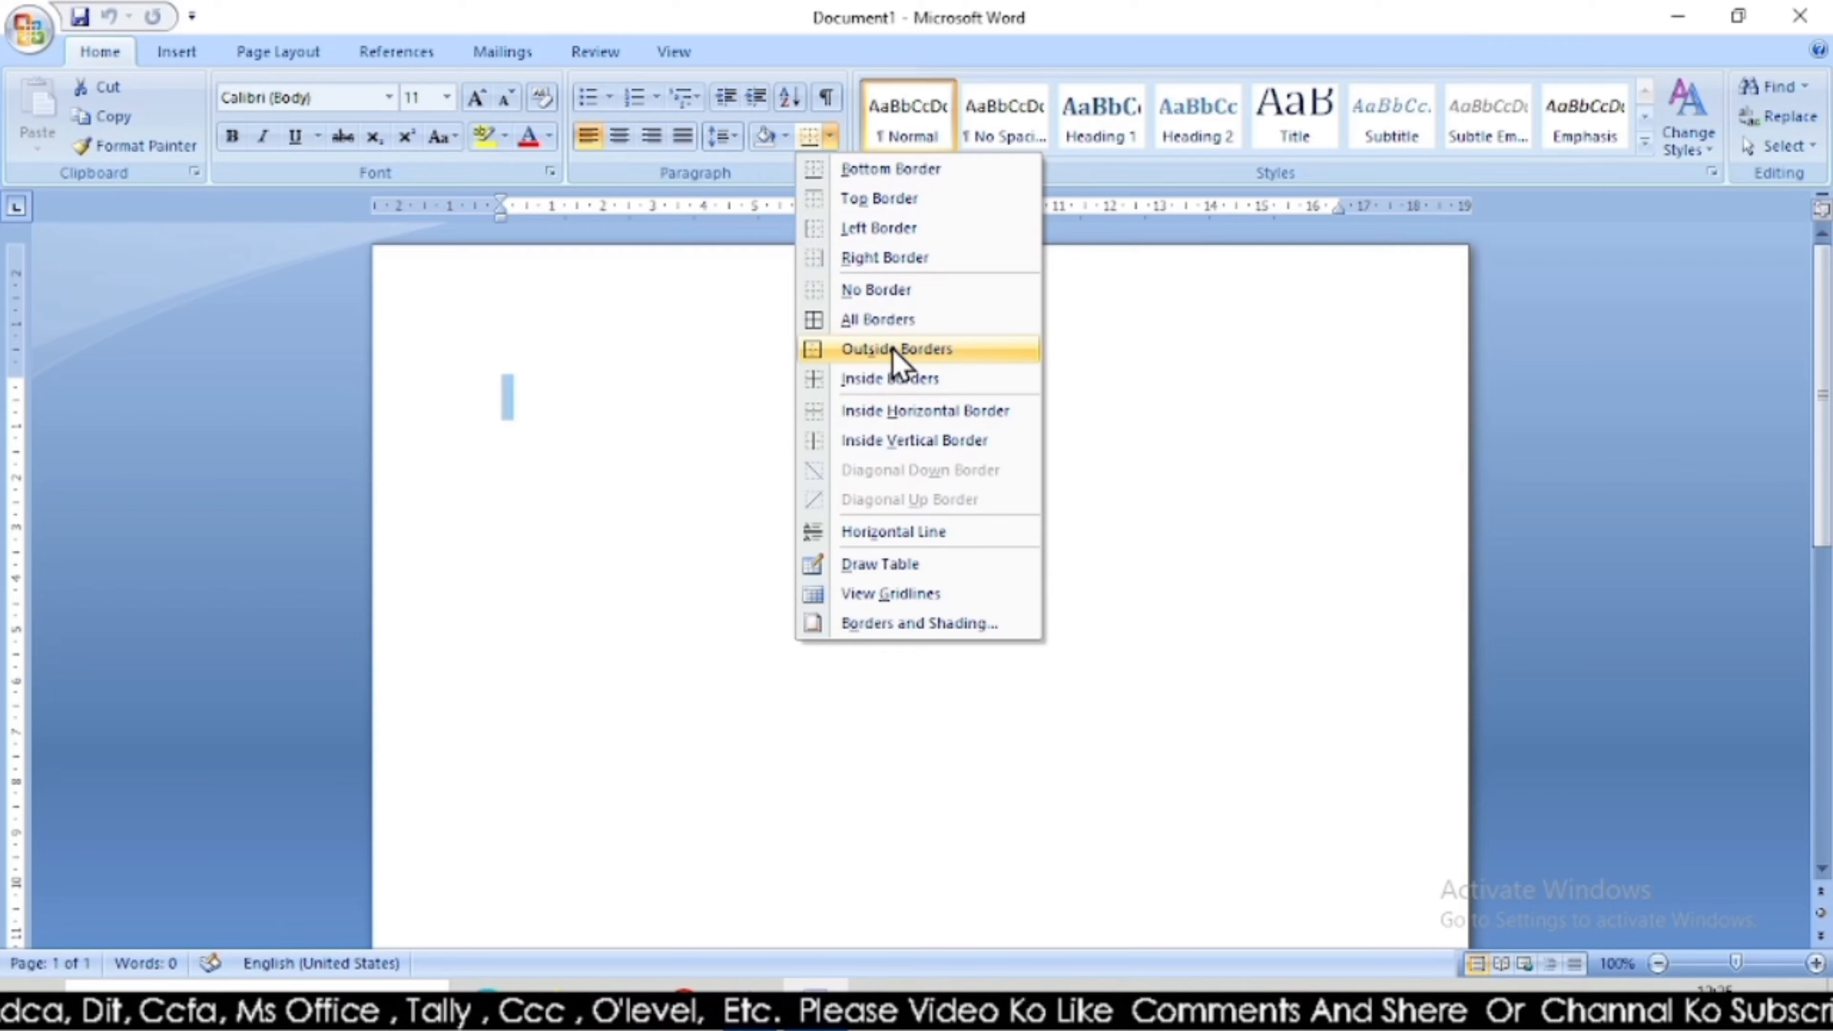
click(740, 357)
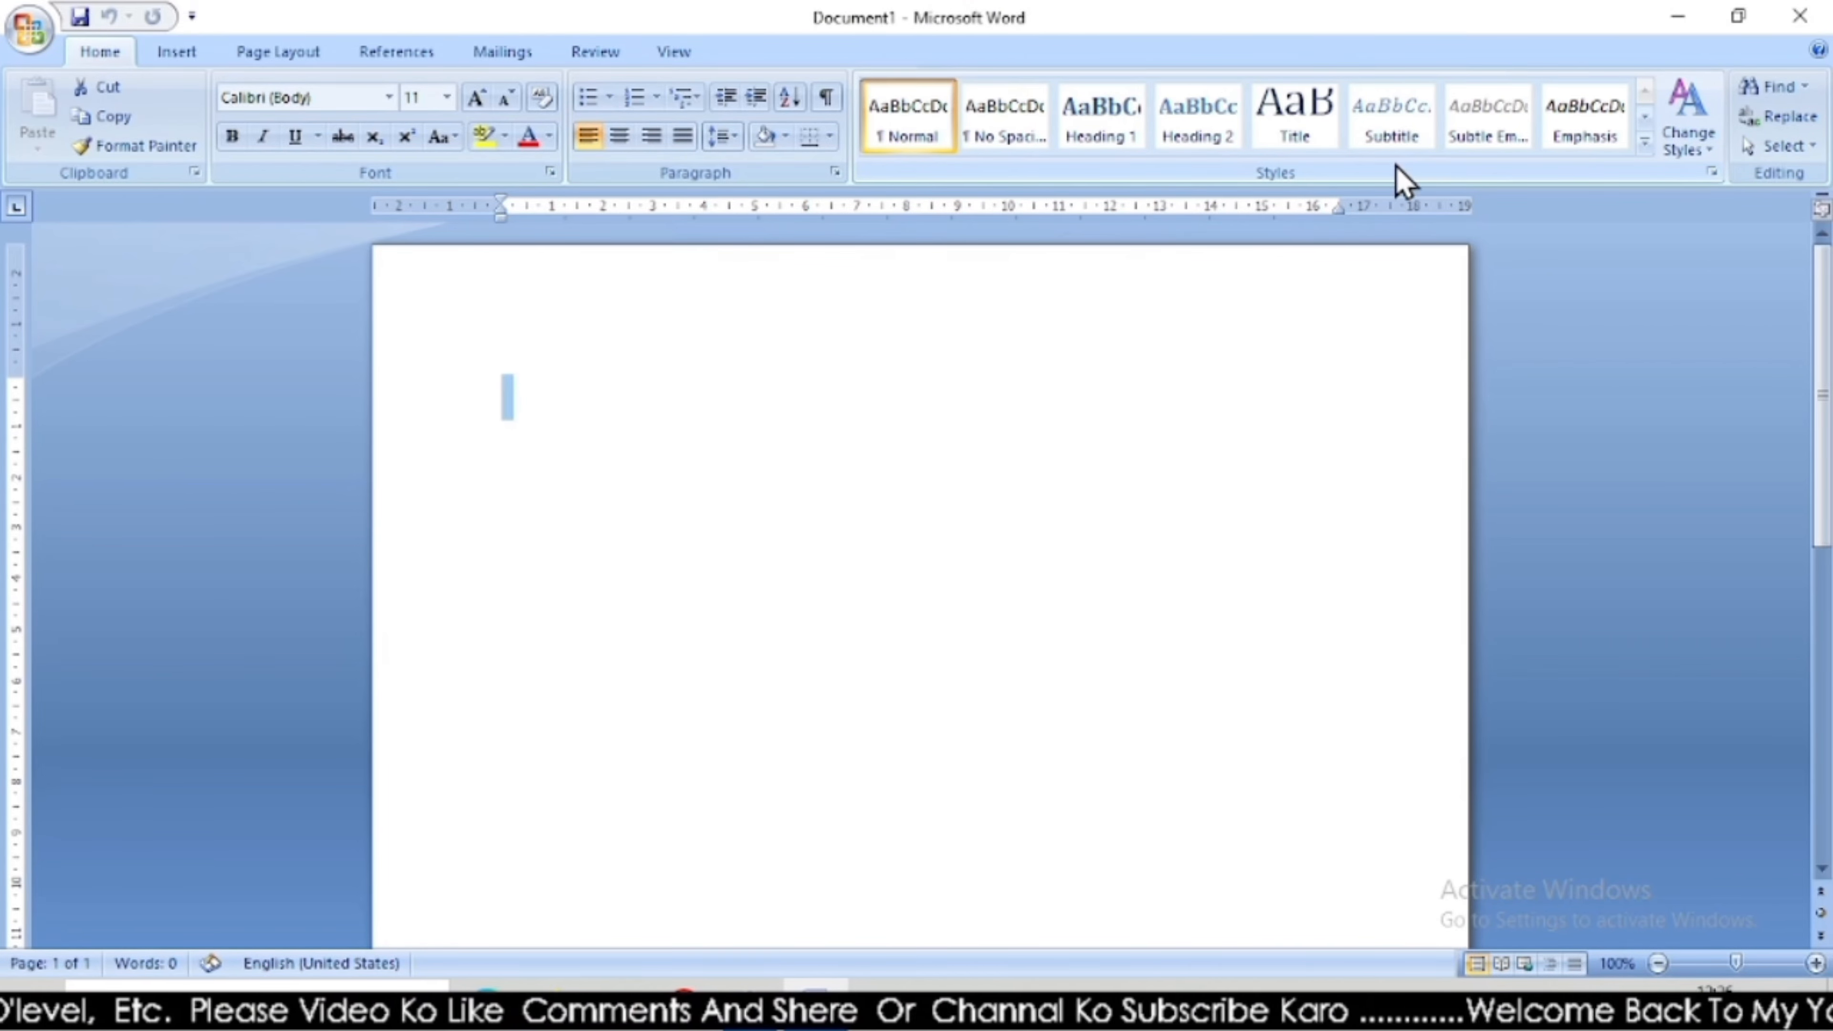
Look through further Quick Styles and the Change Styles options for style set, colors and fonts.
click(1648, 119)
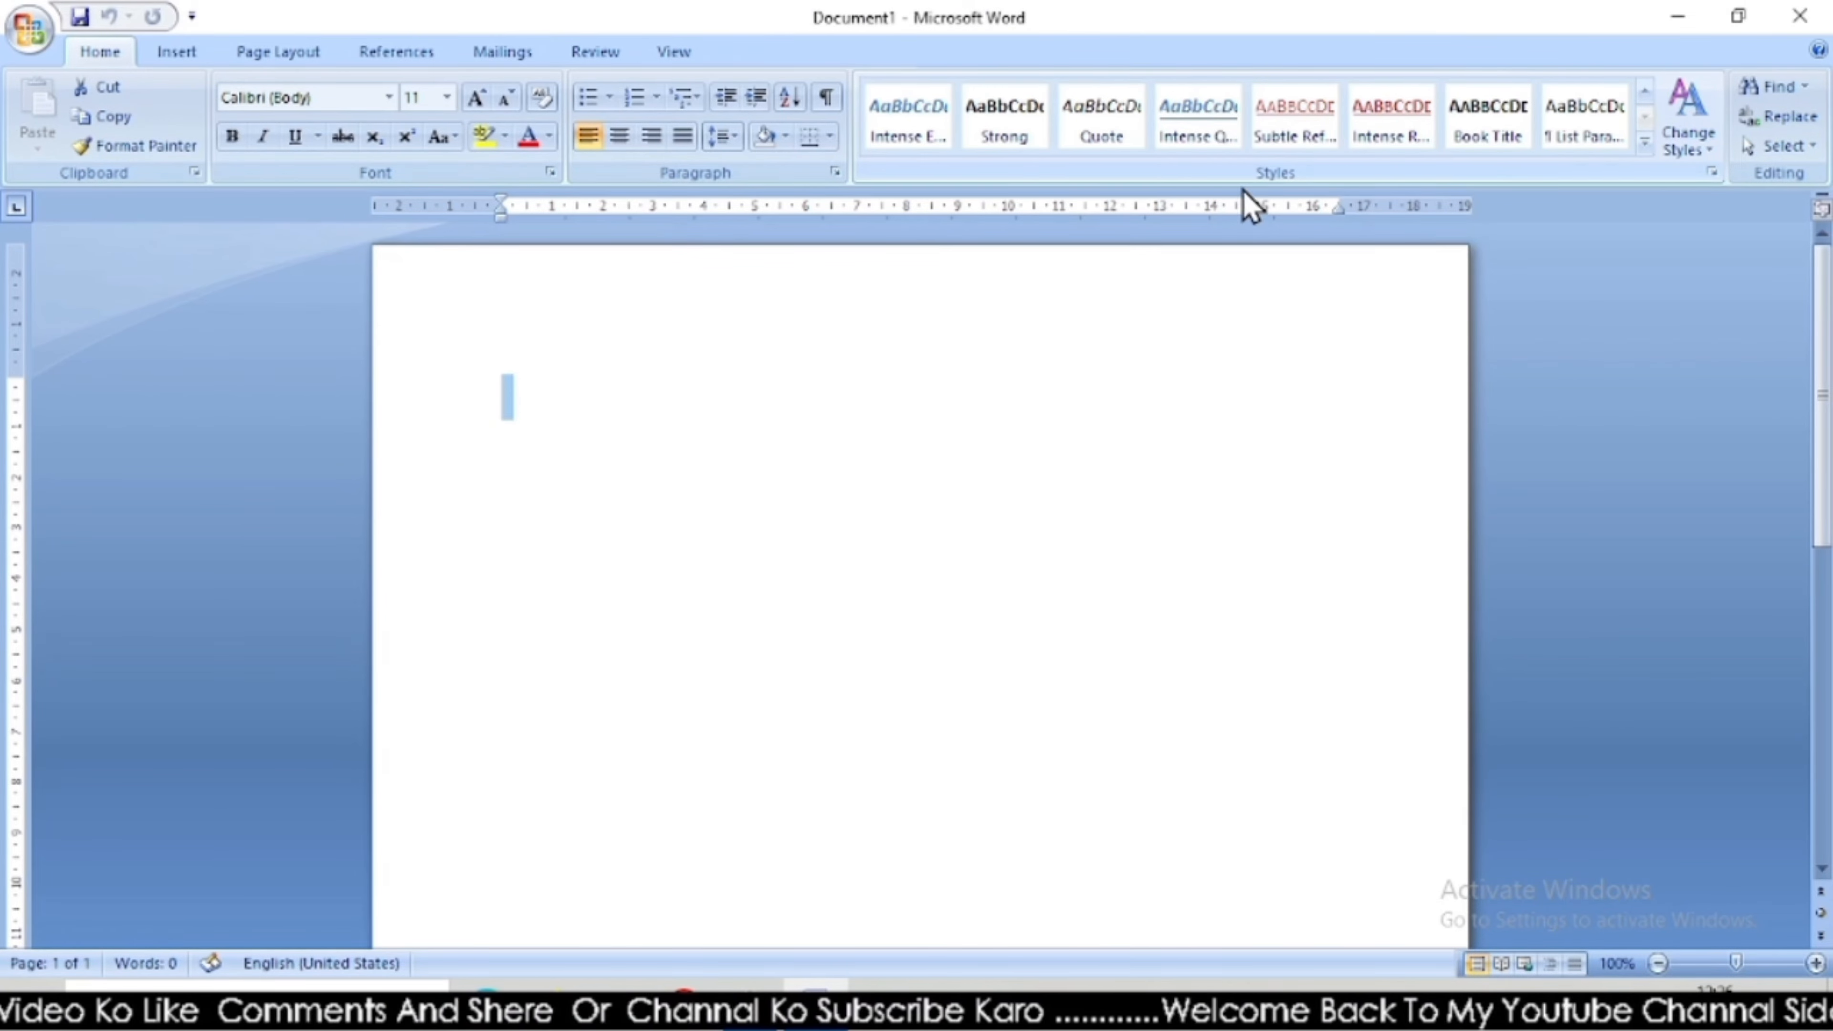
click(1697, 146)
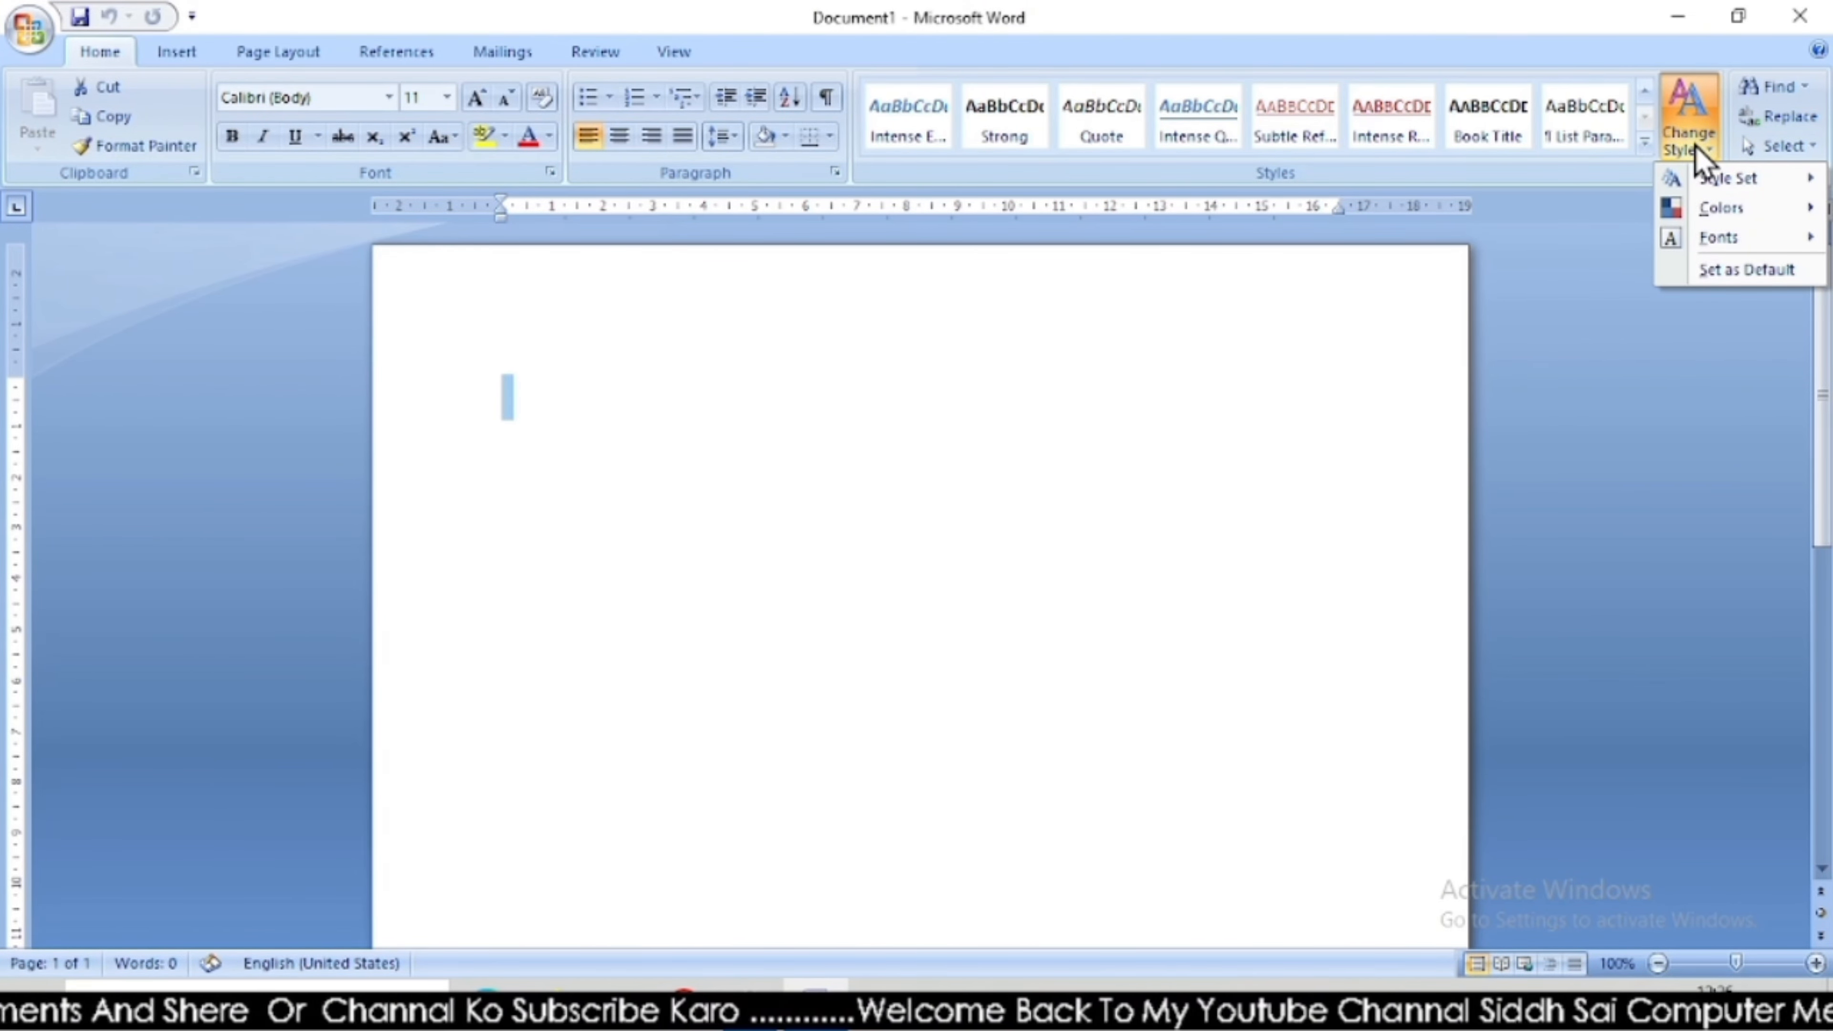
mouse_move(1701, 180)
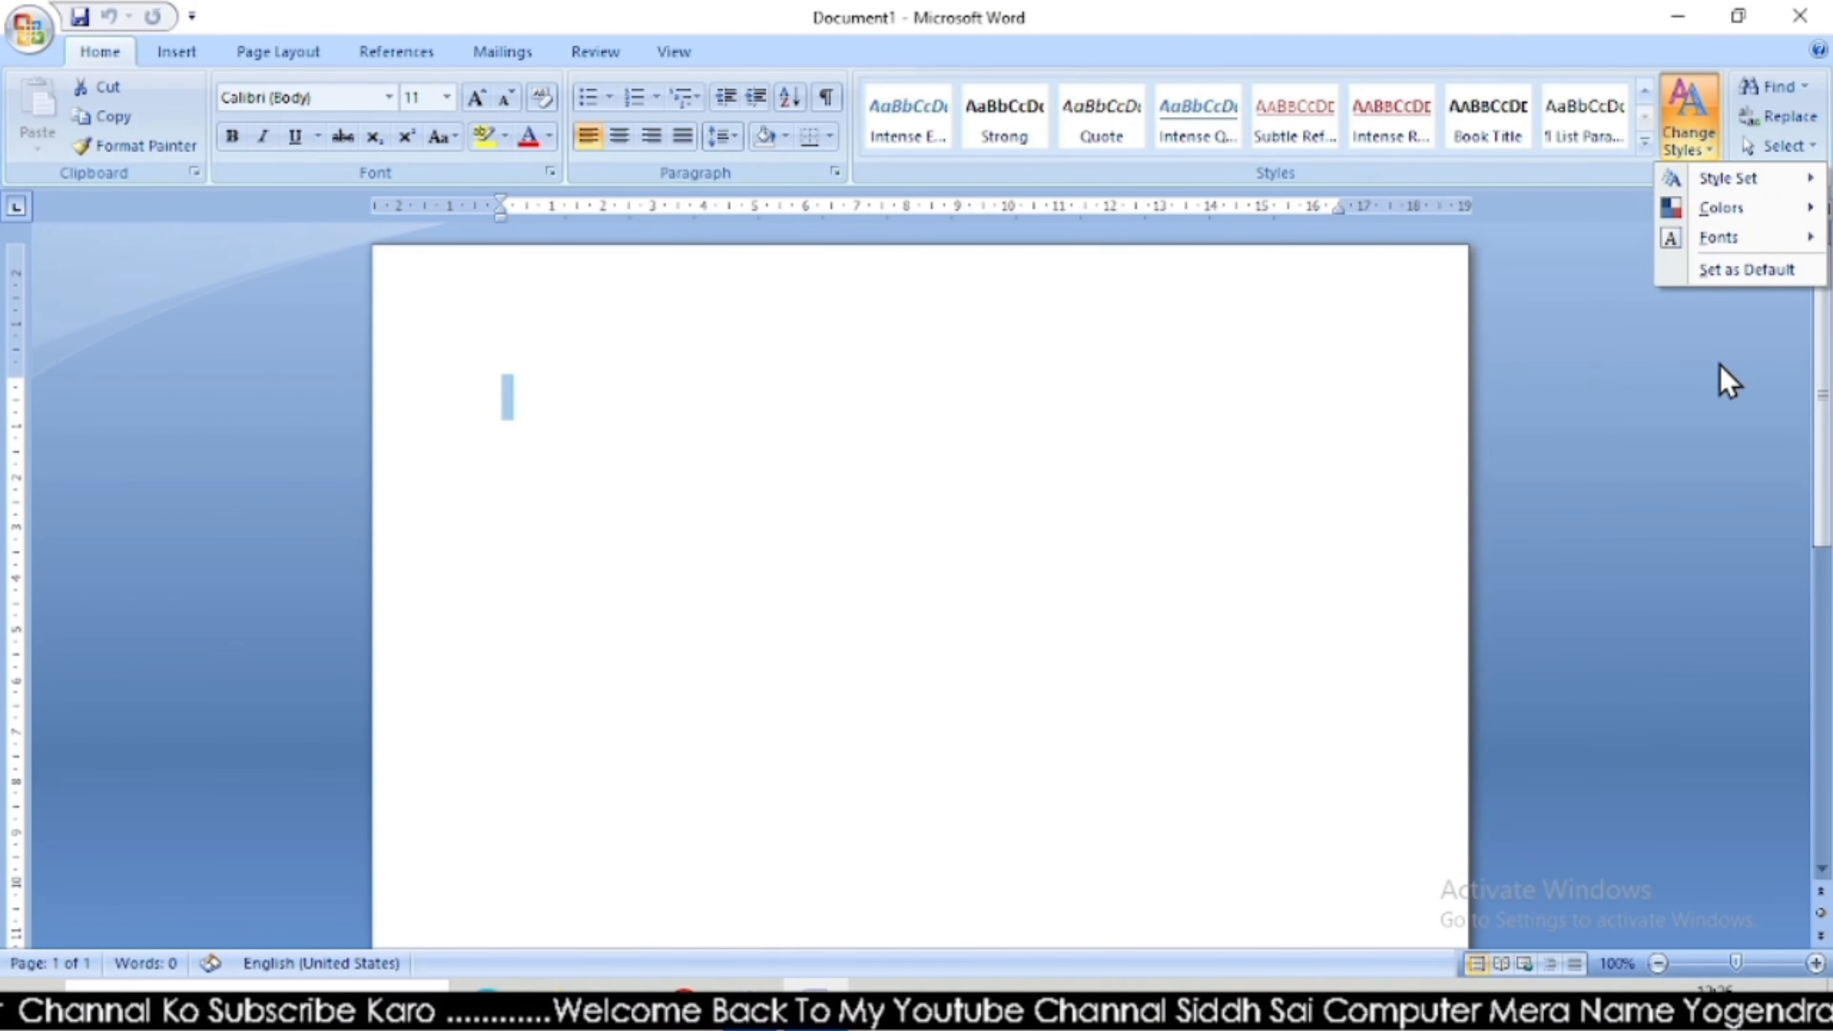
click(1727, 382)
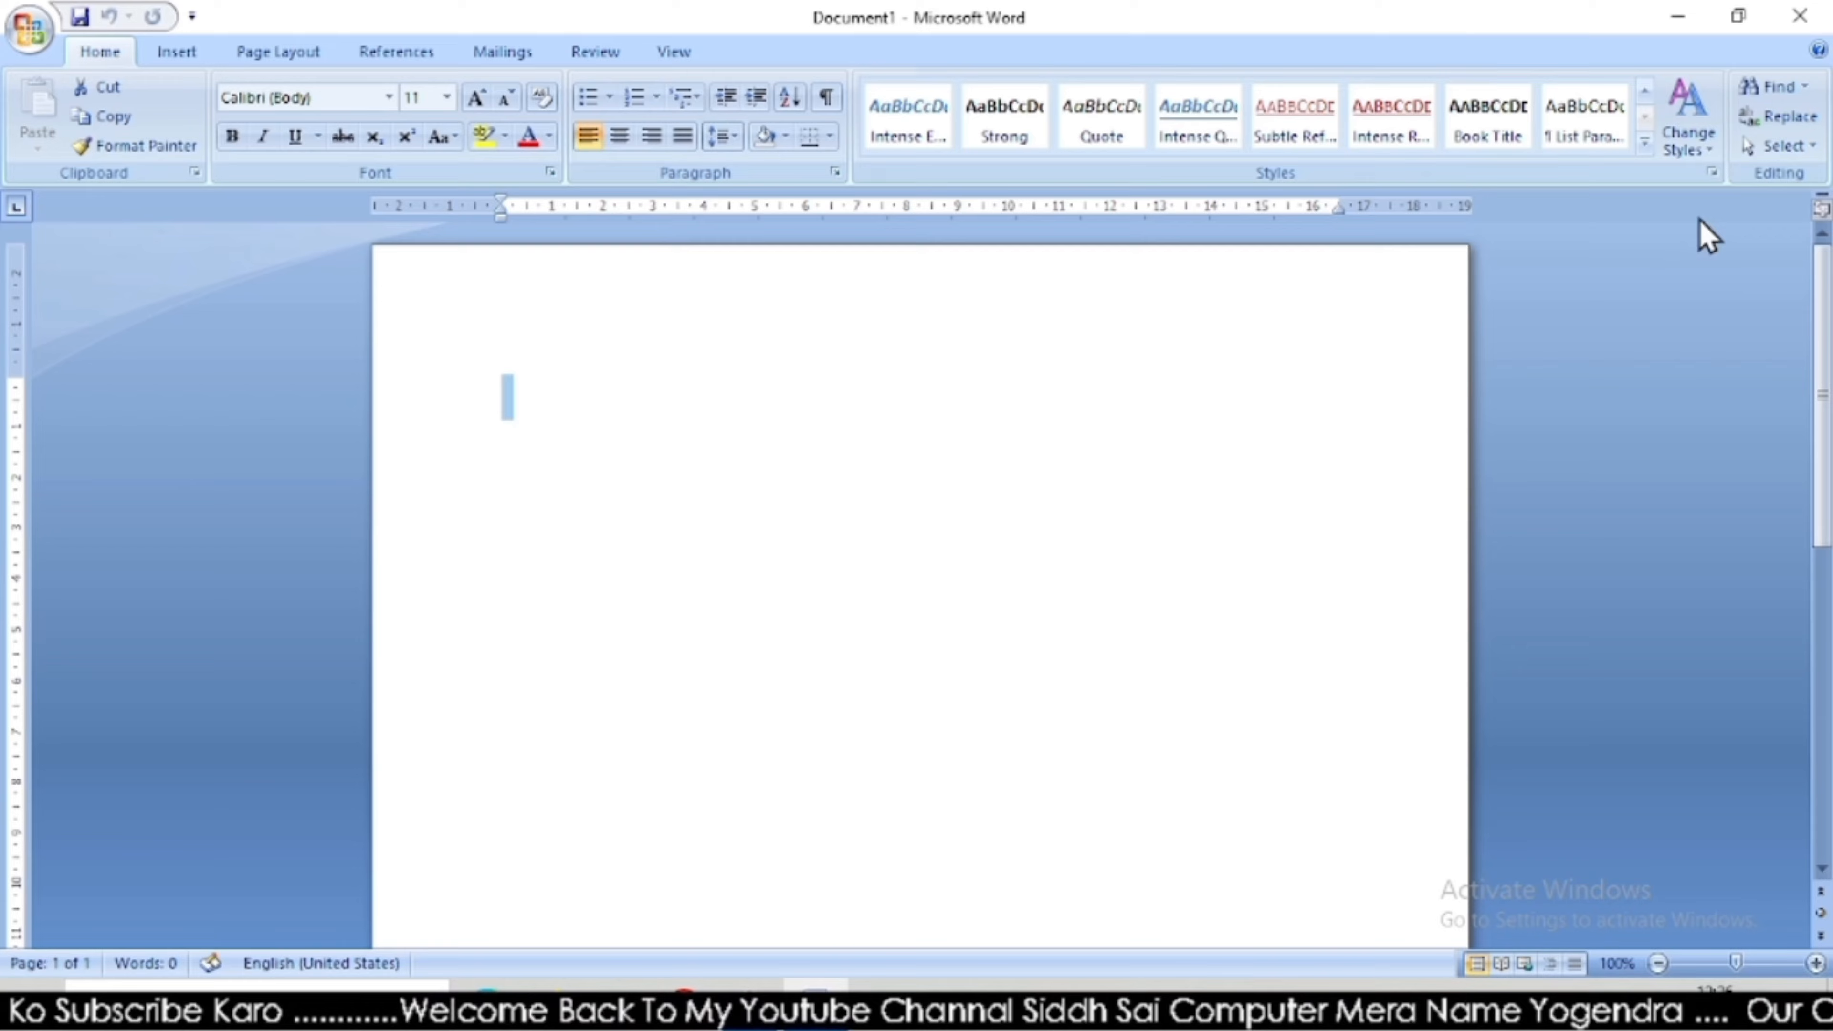
Examine the Find and Go To commands and the Select options for text and objects.
click(1806, 90)
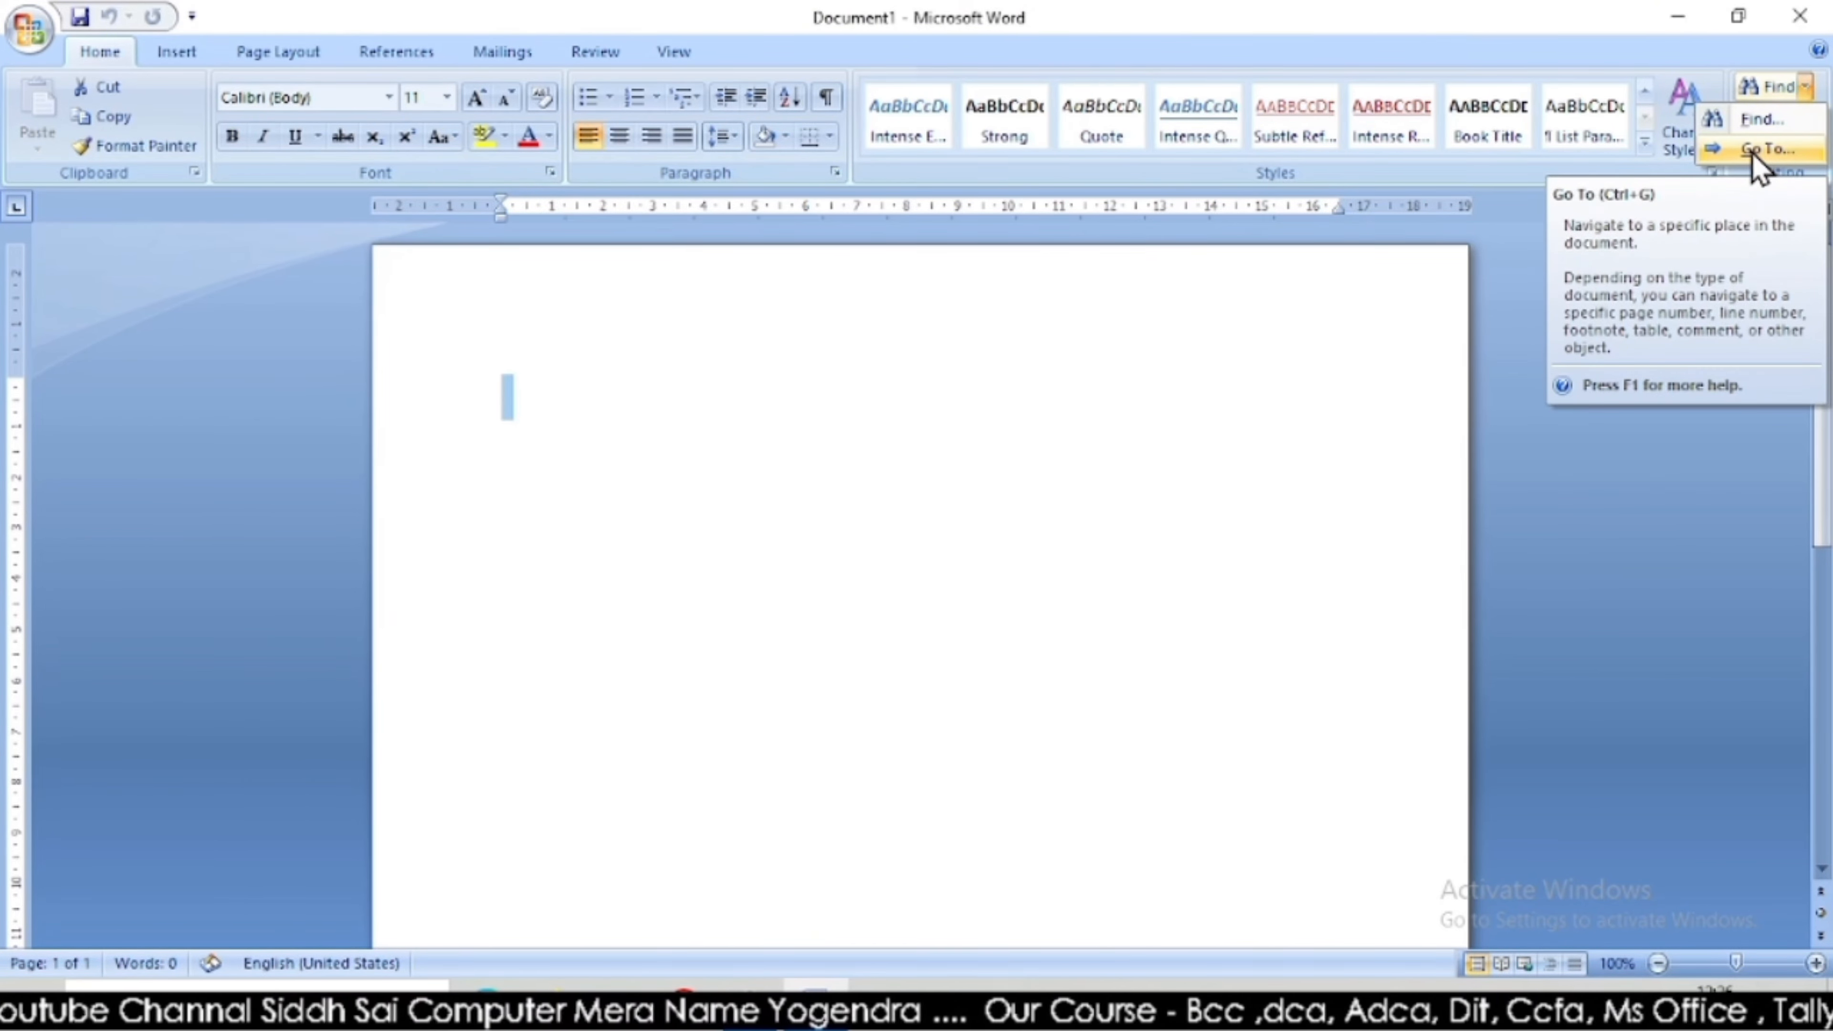
click(1675, 431)
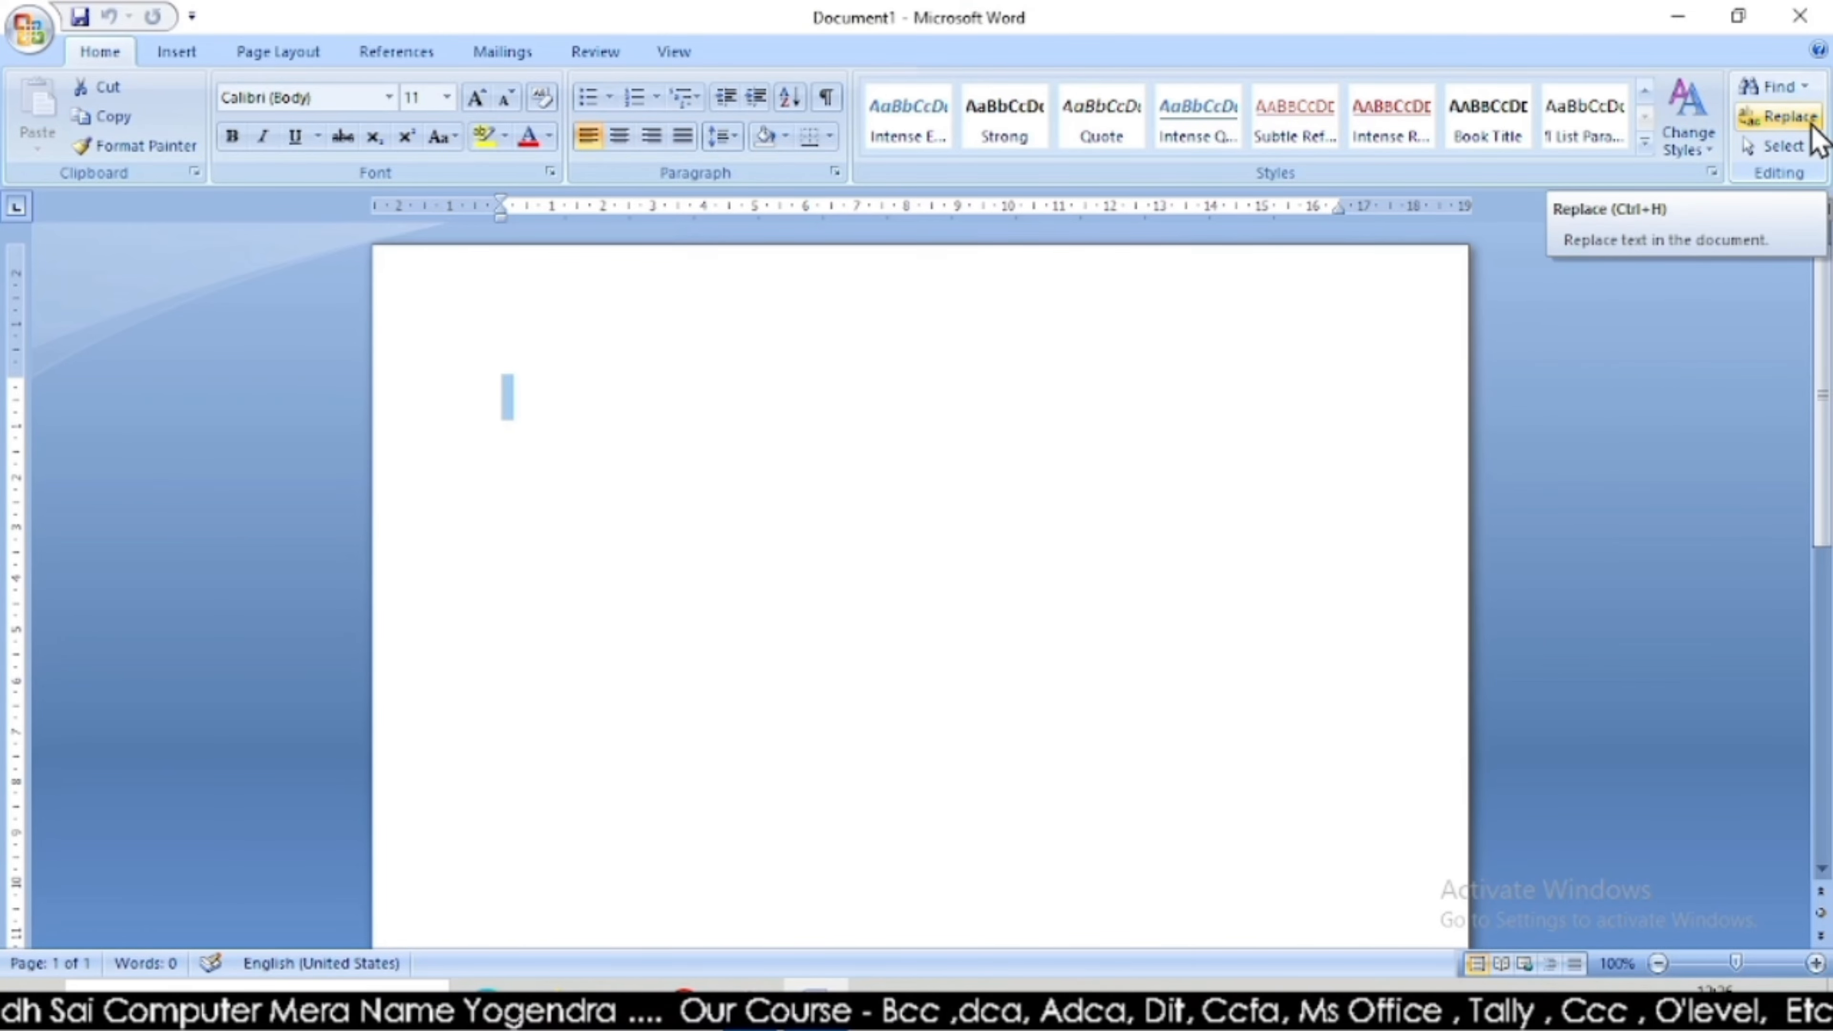
click(1781, 148)
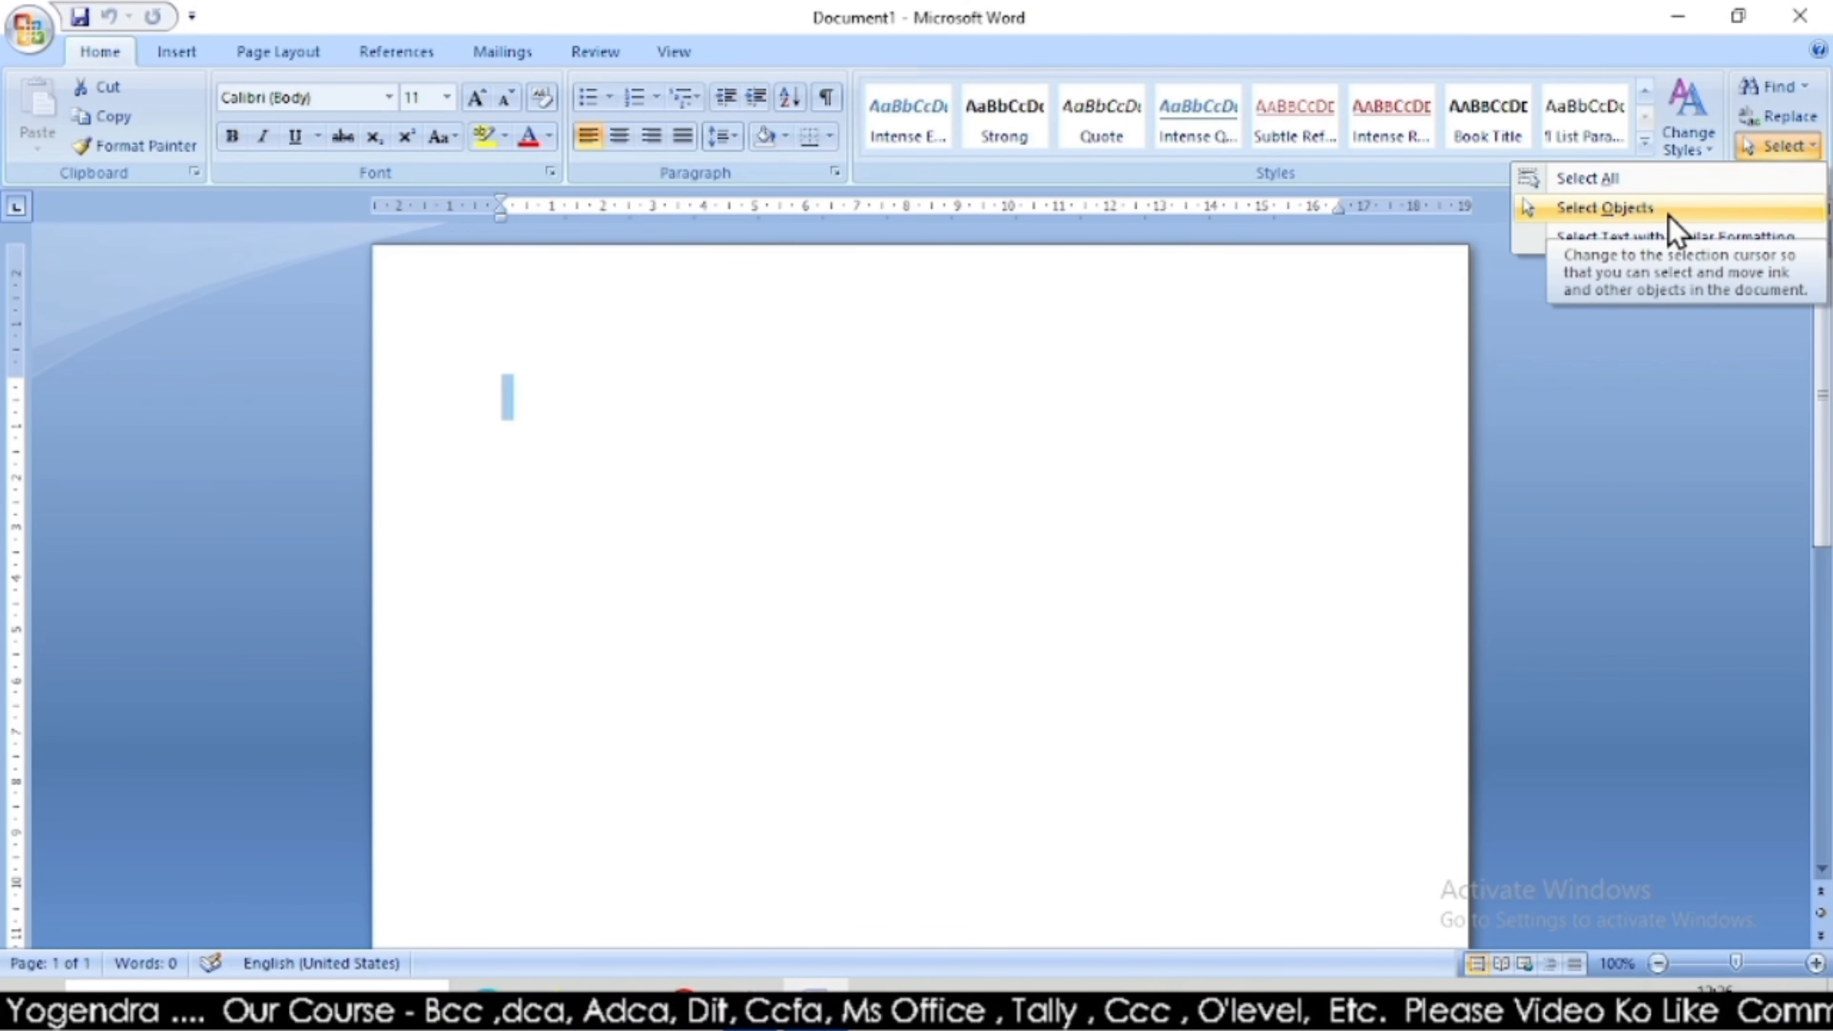
click(1652, 365)
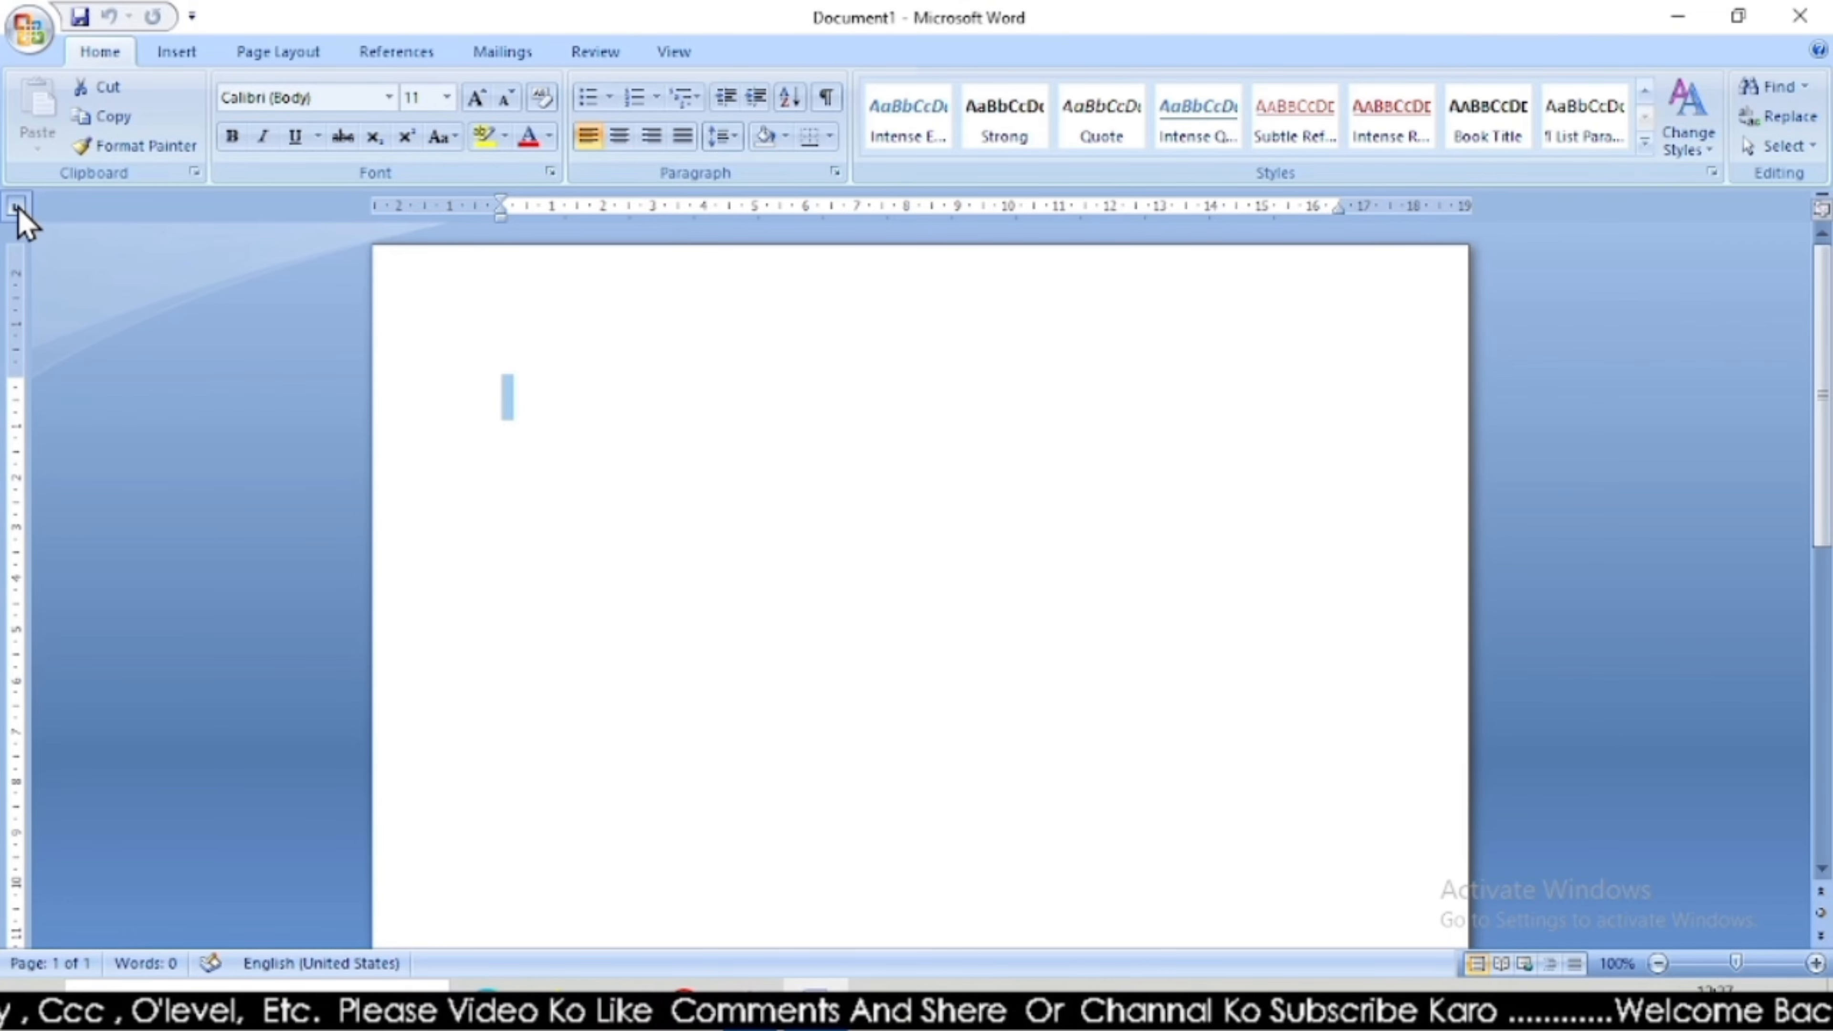
Deselect the empty paragraph and cycle the ruler's tab selector to another tab stop type.
click(563, 388)
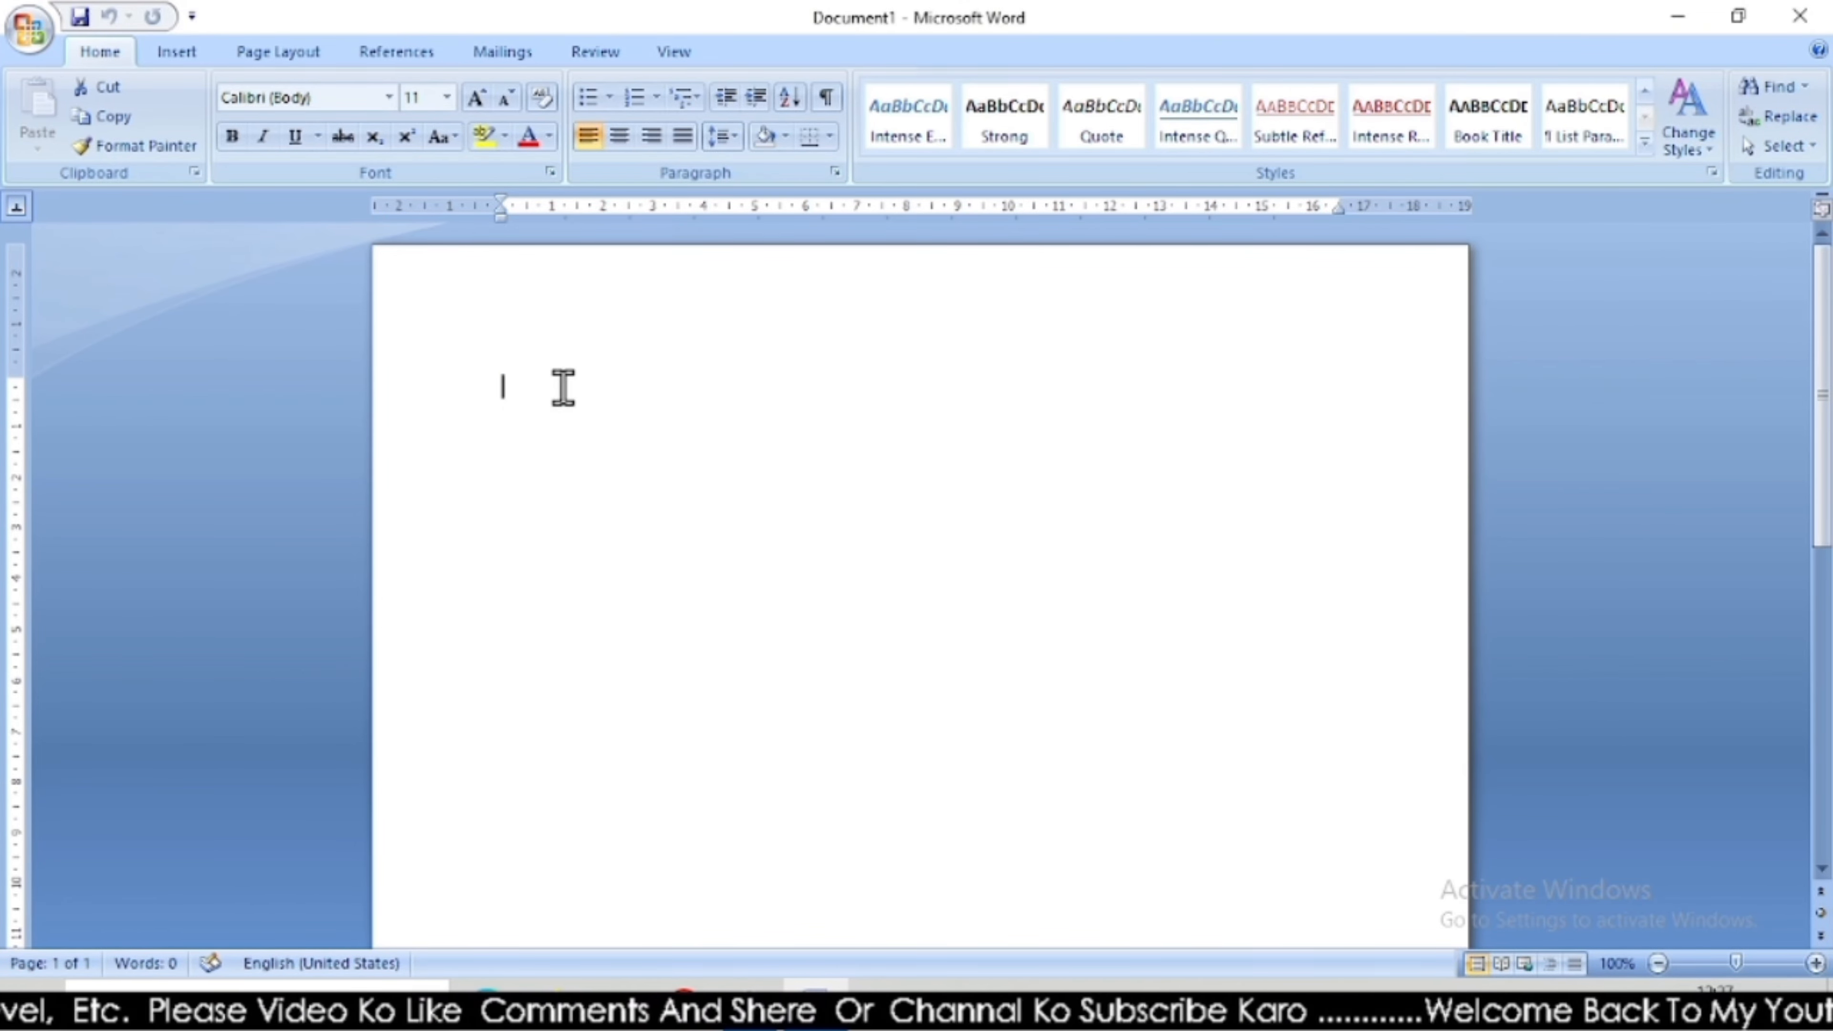
click(20, 206)
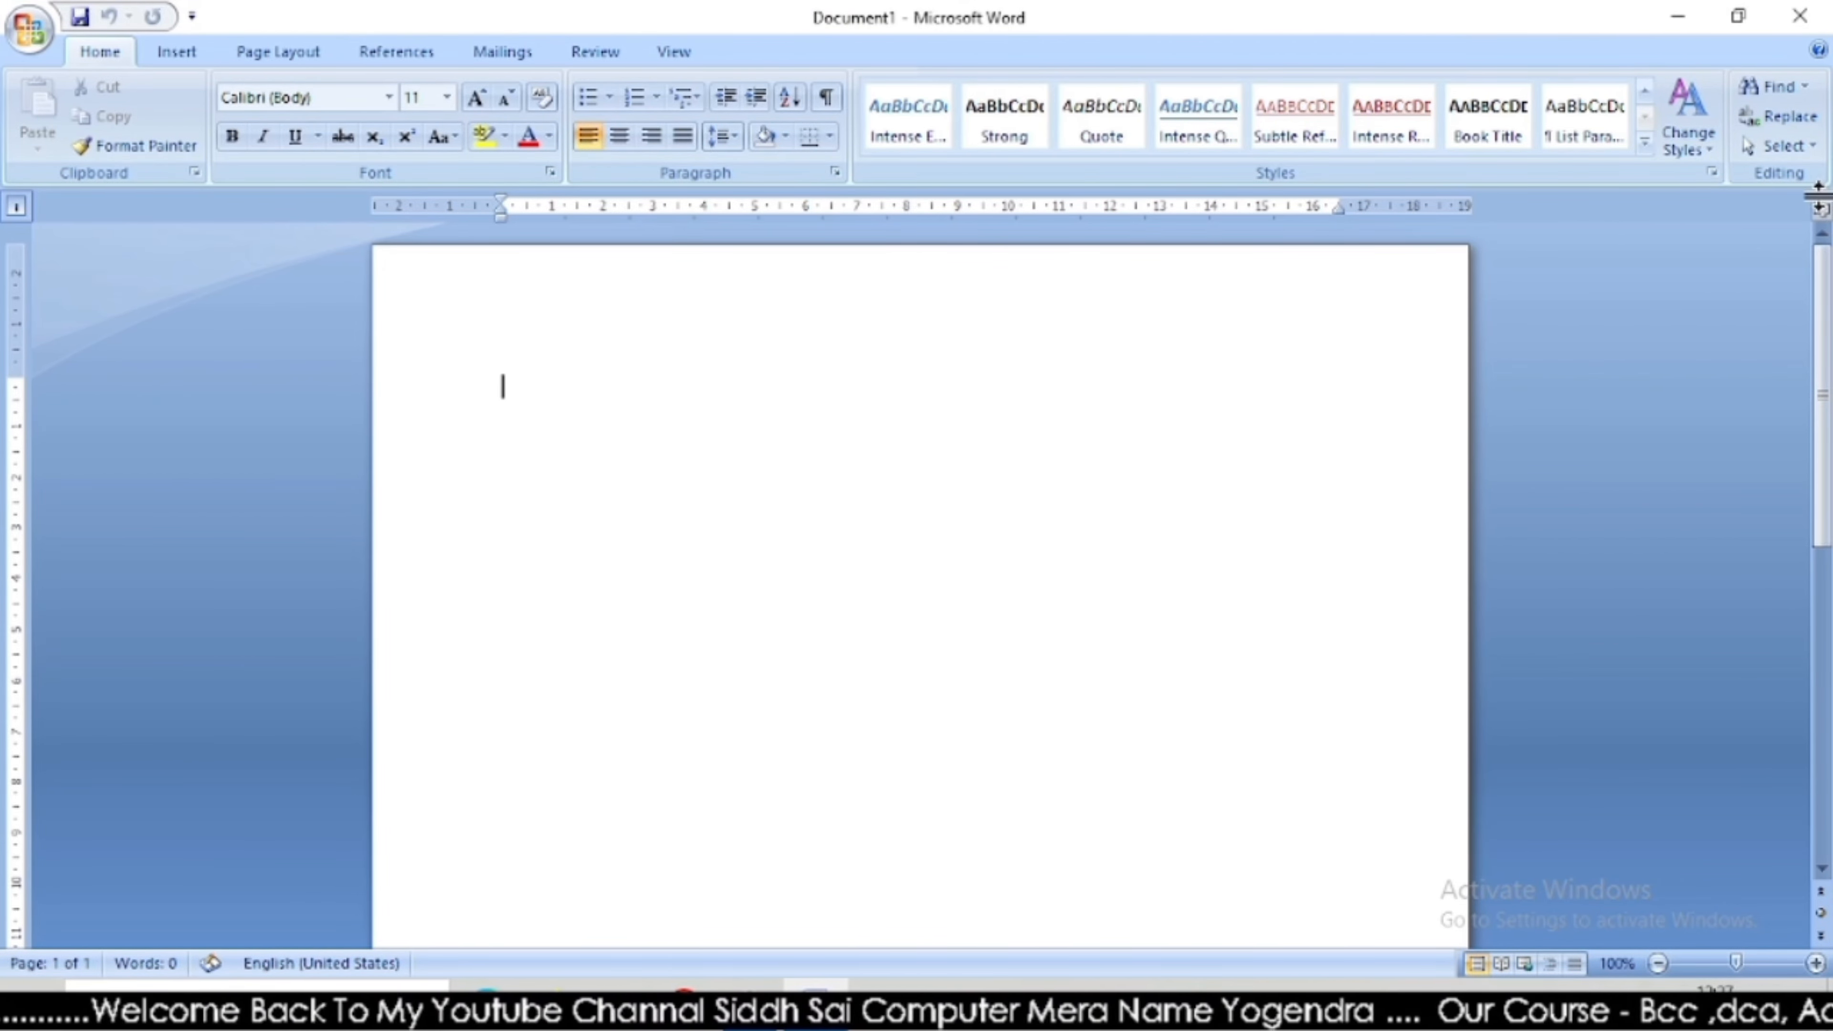
Try splitting the document window into two panes, and remove the split.
drag(1819, 189, 1828, 259)
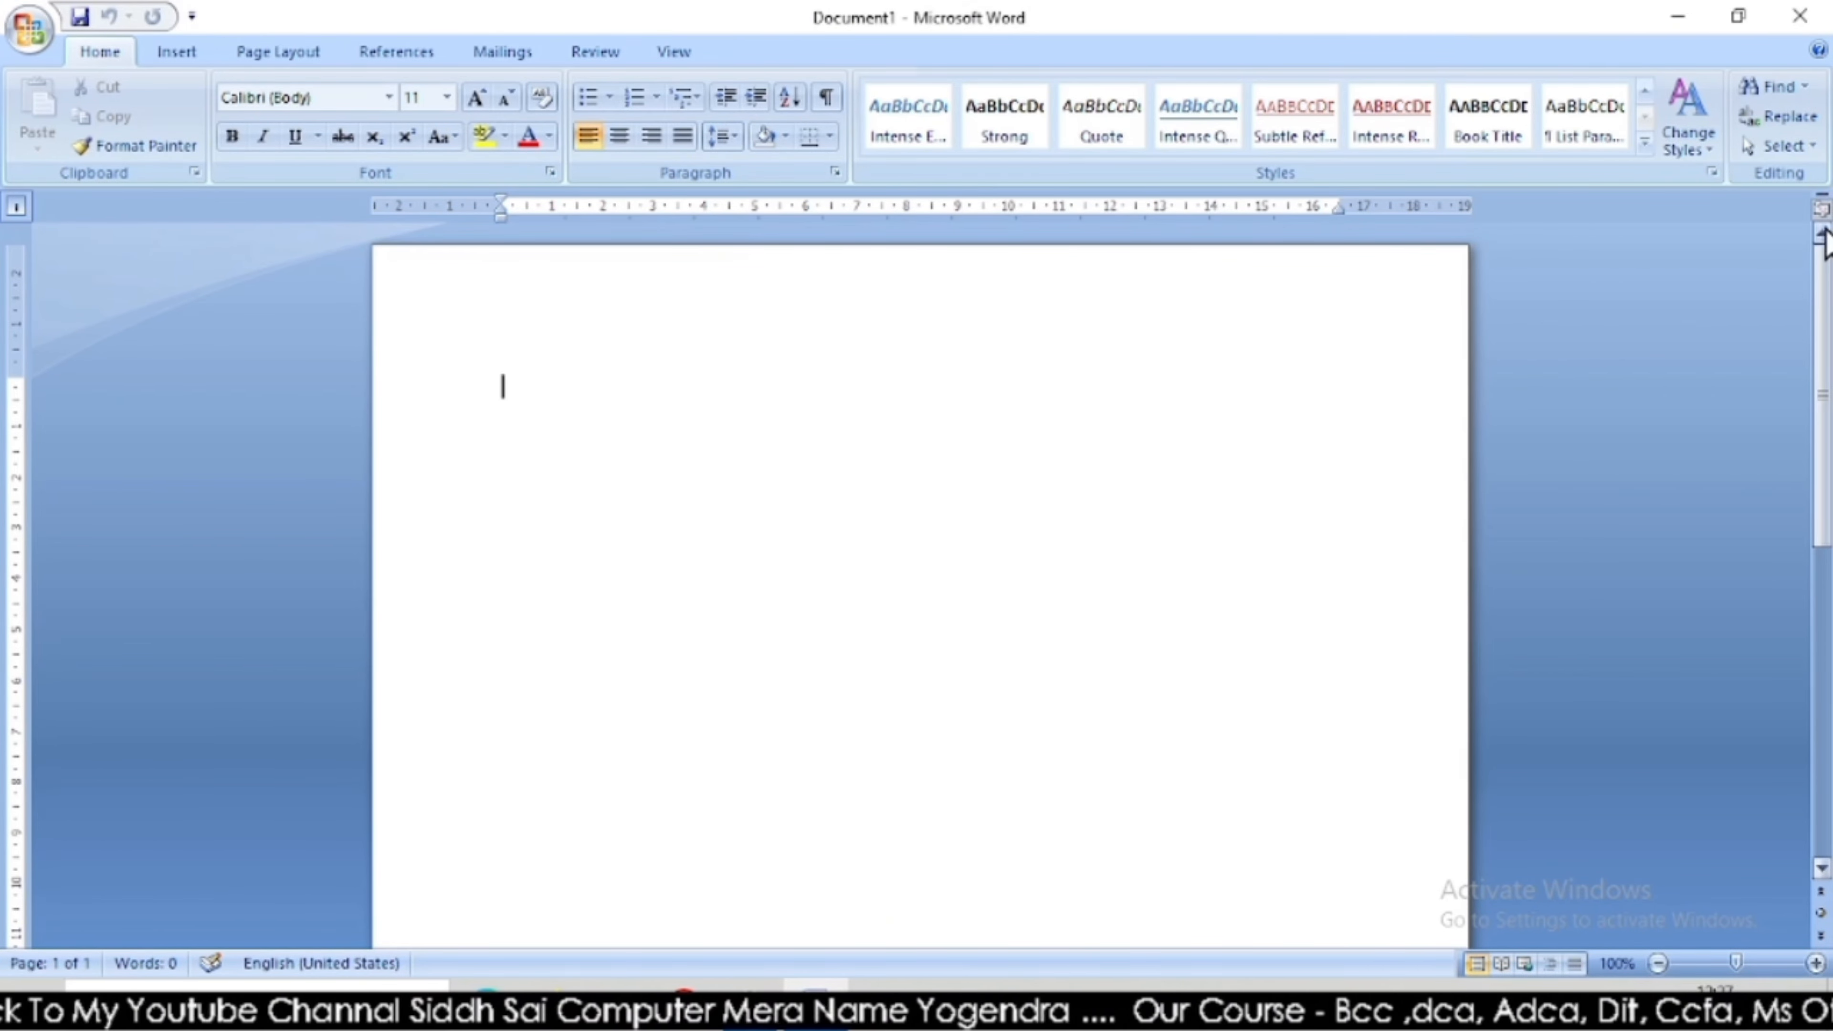
drag(1822, 193, 1826, 158)
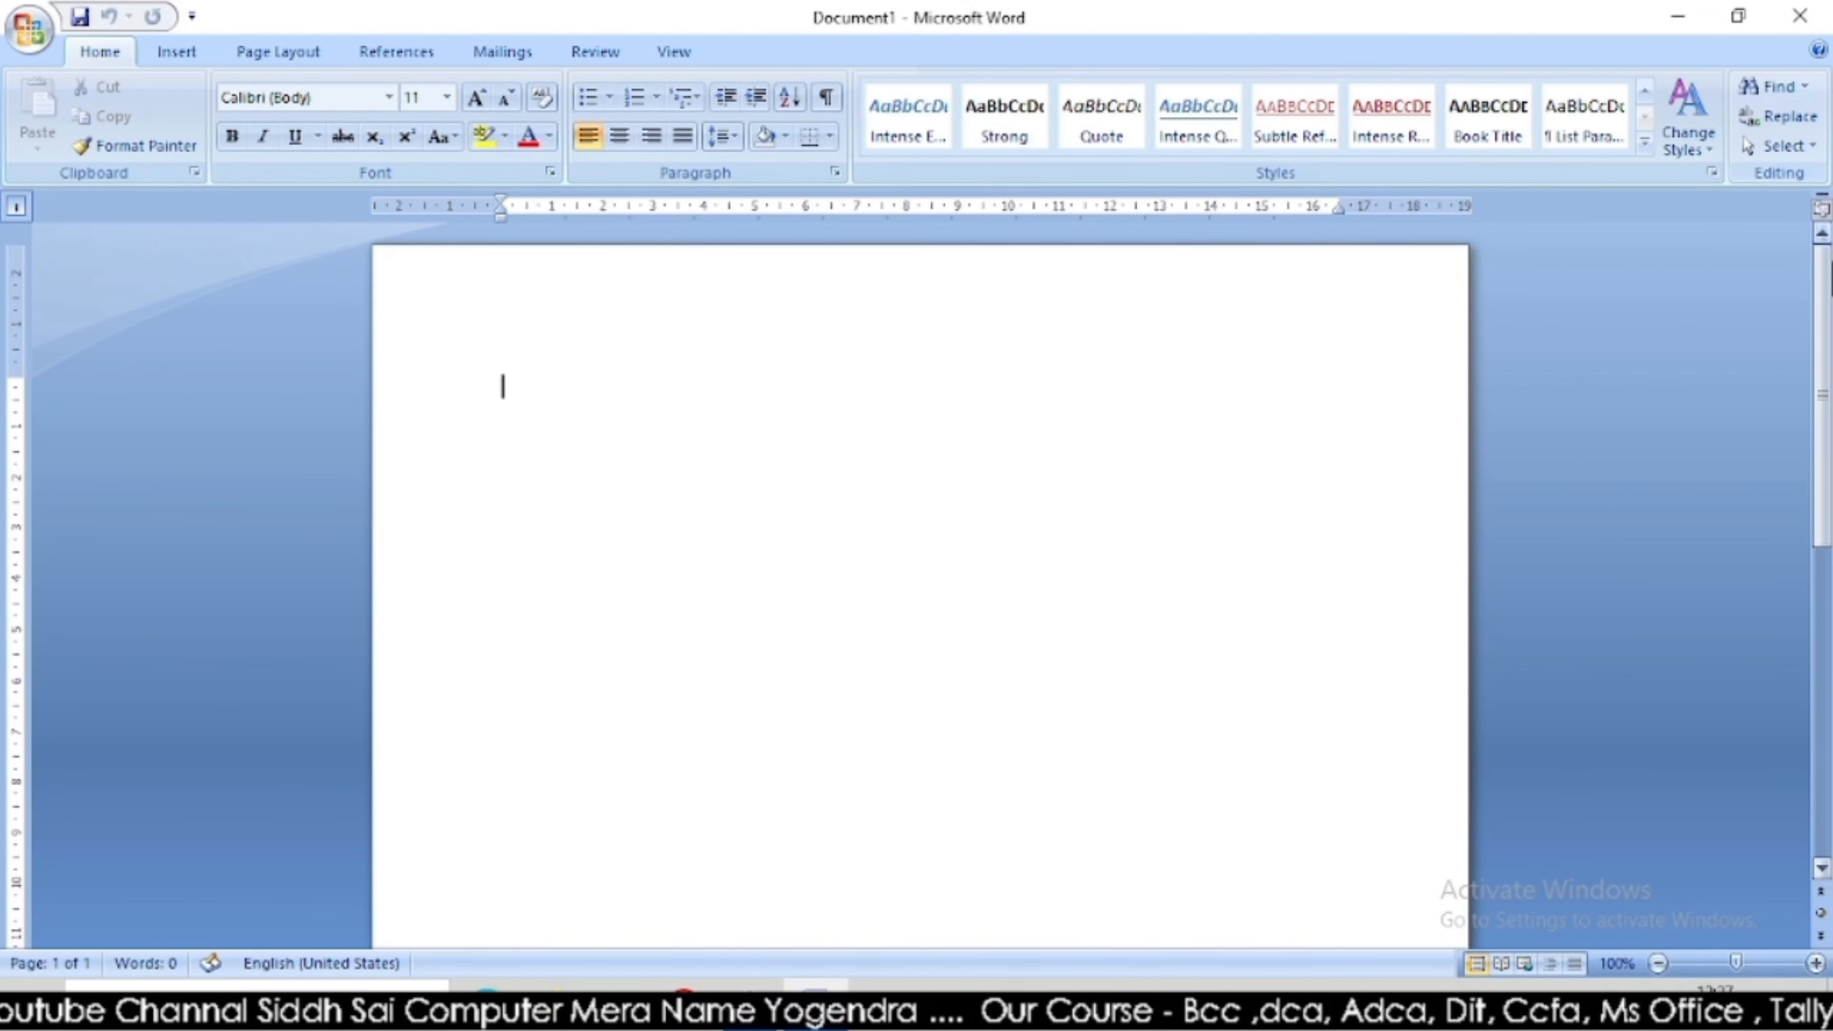
Scroll through the blank page and view the options for browsing the document by object.
drag(1829, 365, 1826, 911)
click(1825, 894)
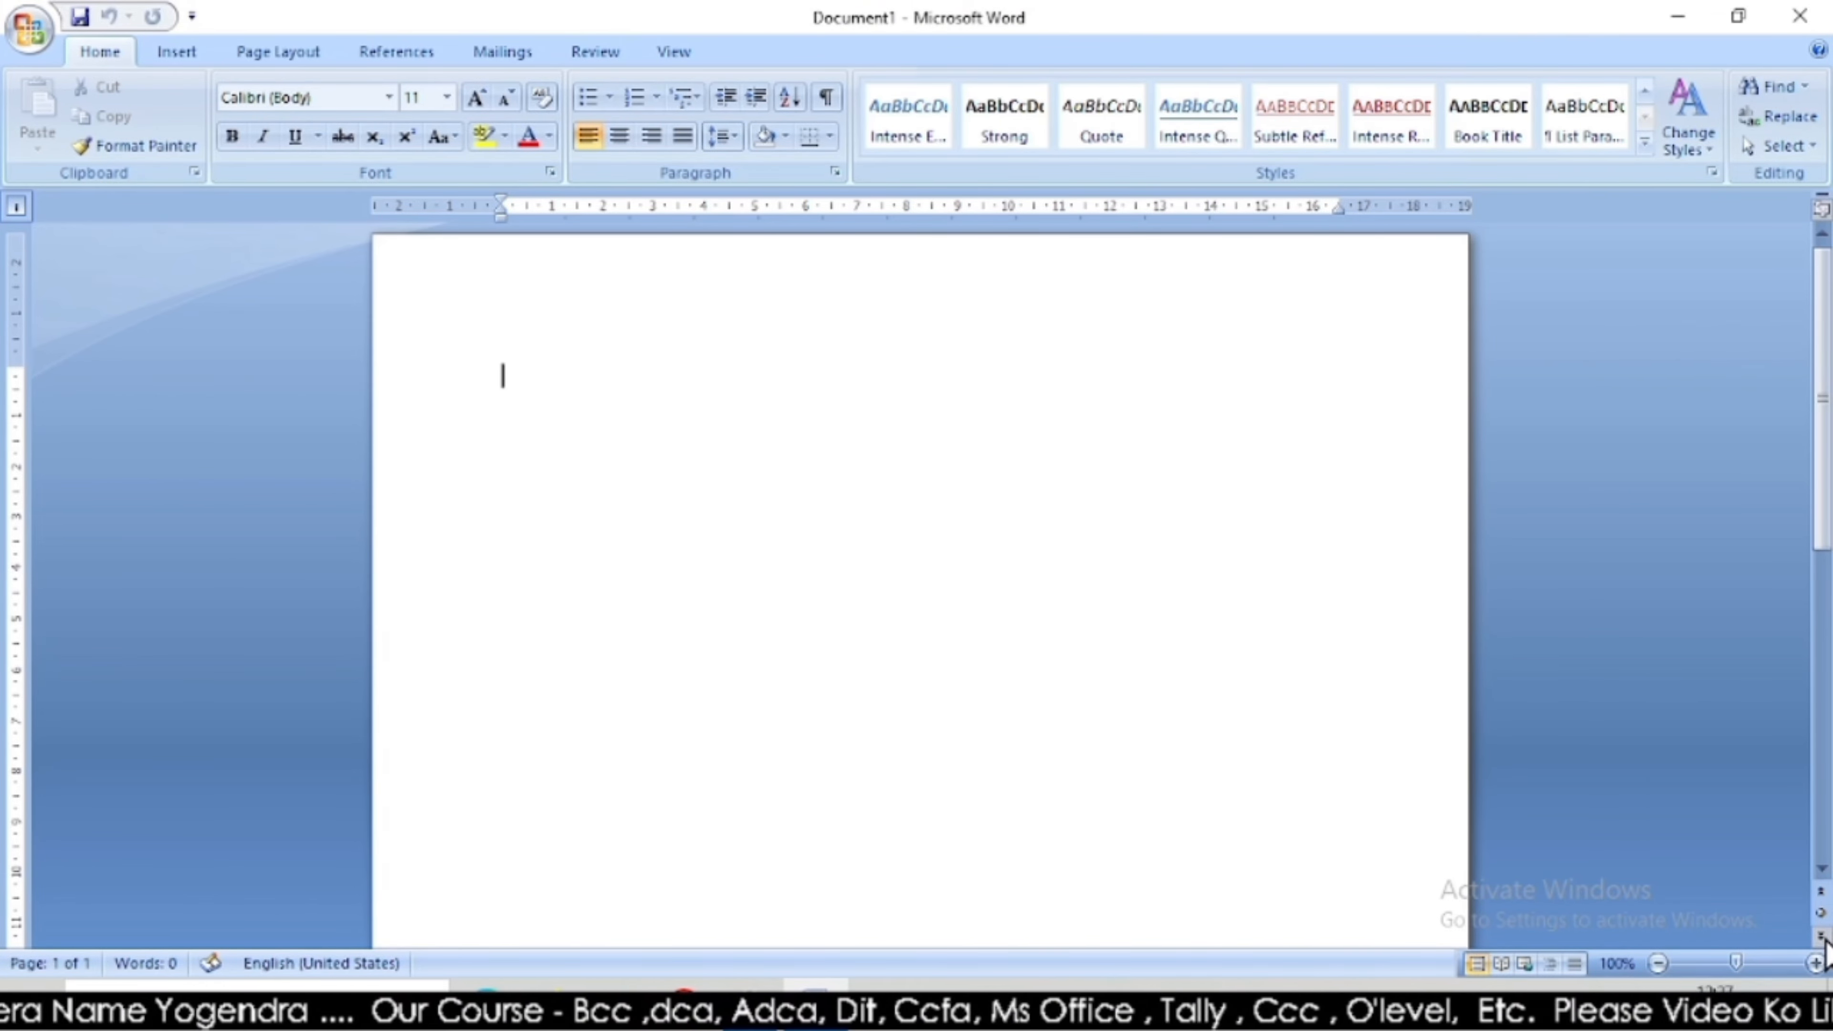
click(1821, 914)
click(1824, 916)
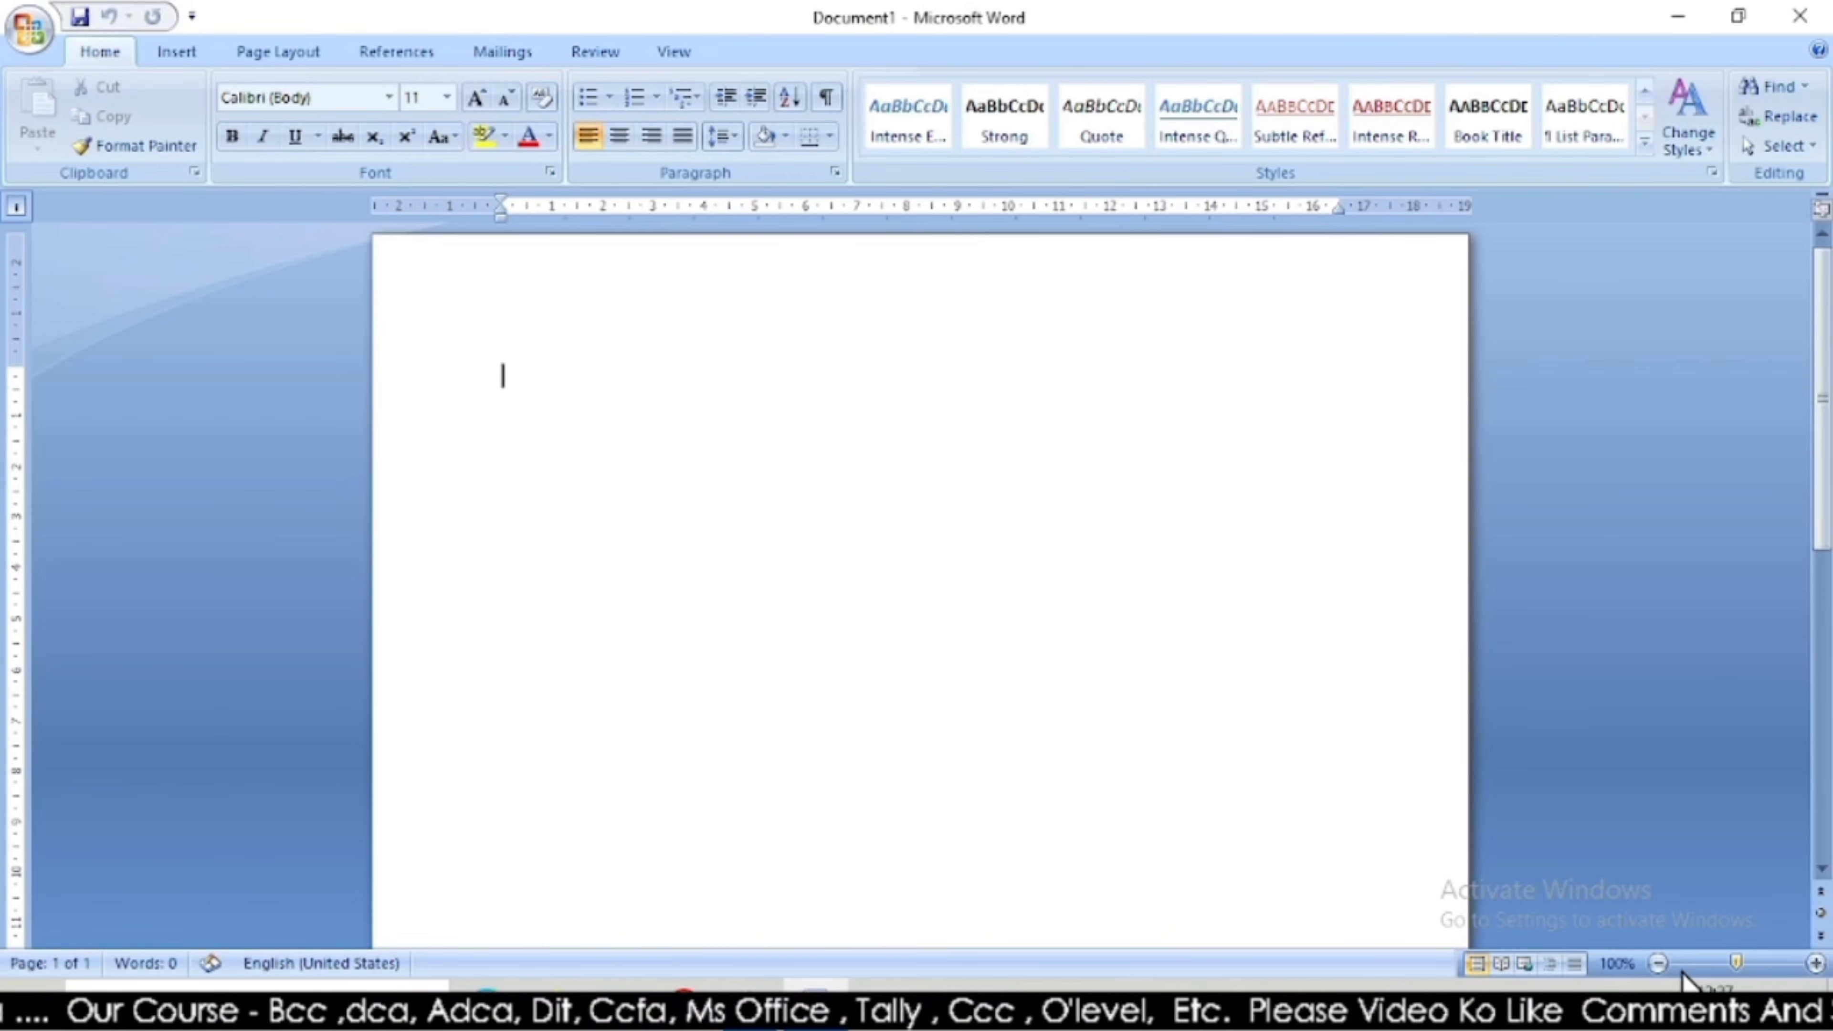
Zoom the blank page out to 60% and back in to 110%.
click(1658, 963)
click(1658, 964)
click(1658, 963)
click(1659, 964)
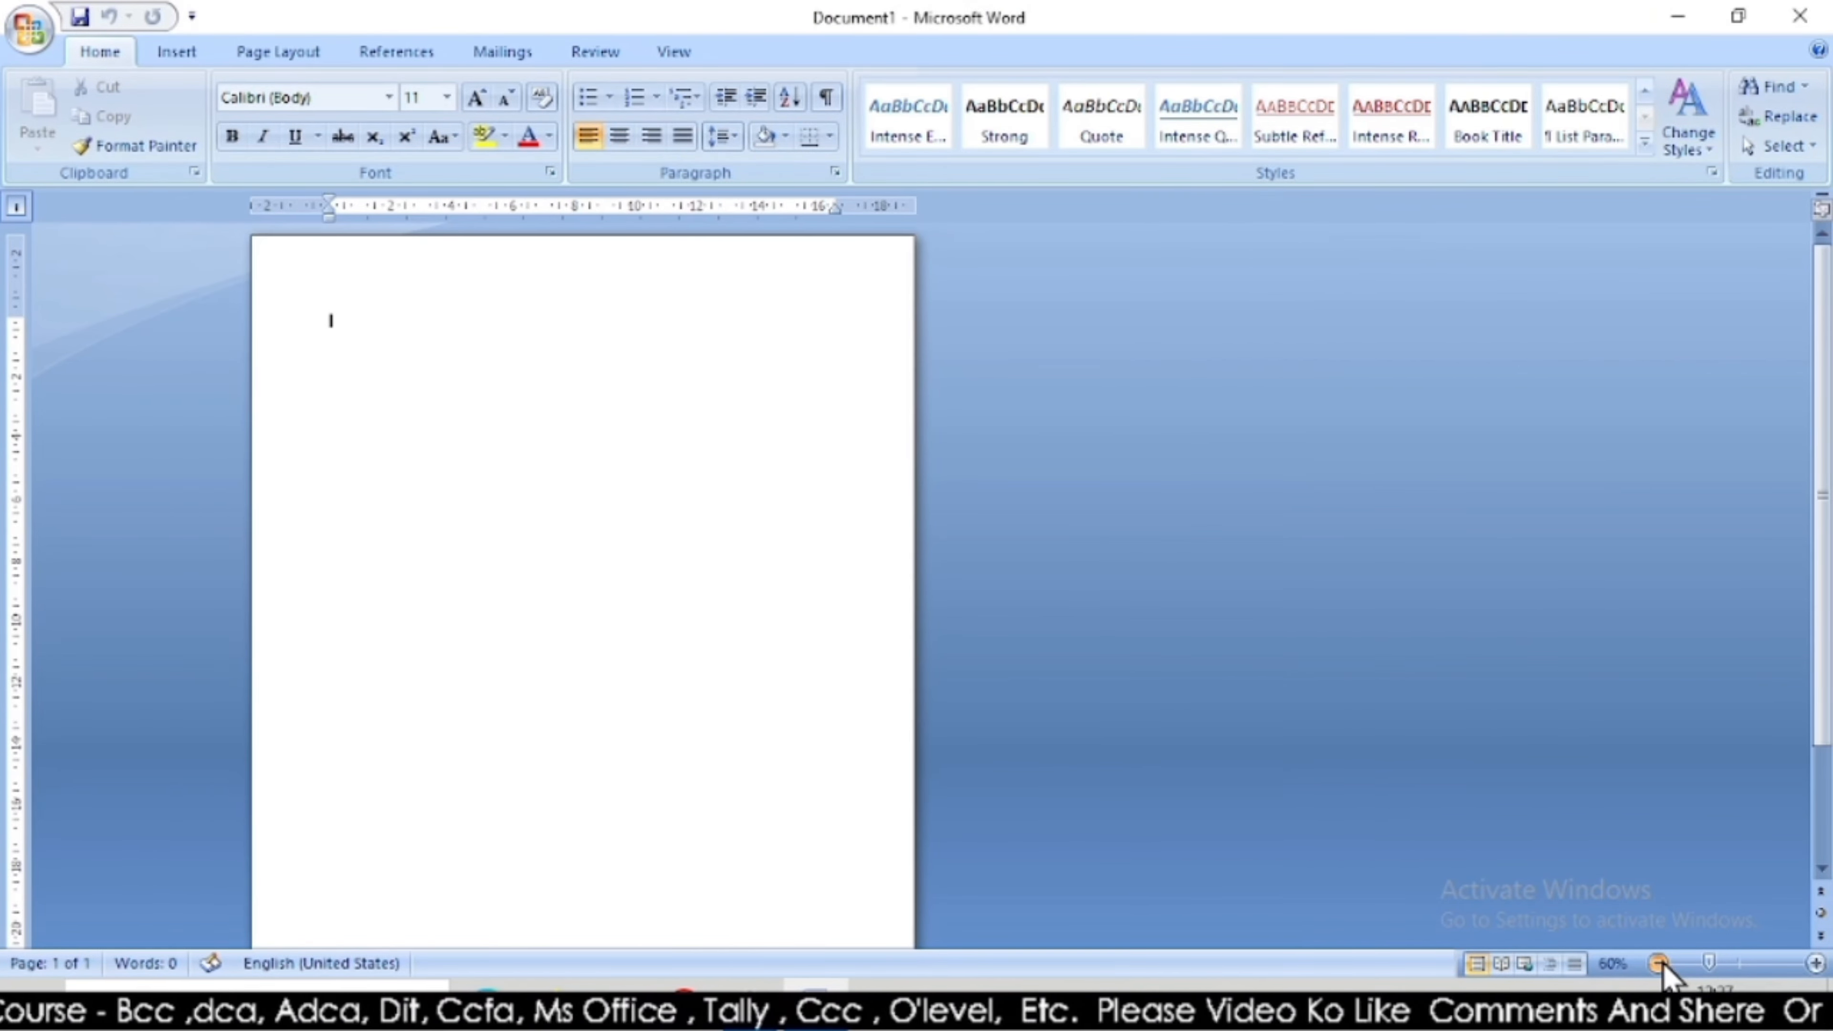
click(1816, 963)
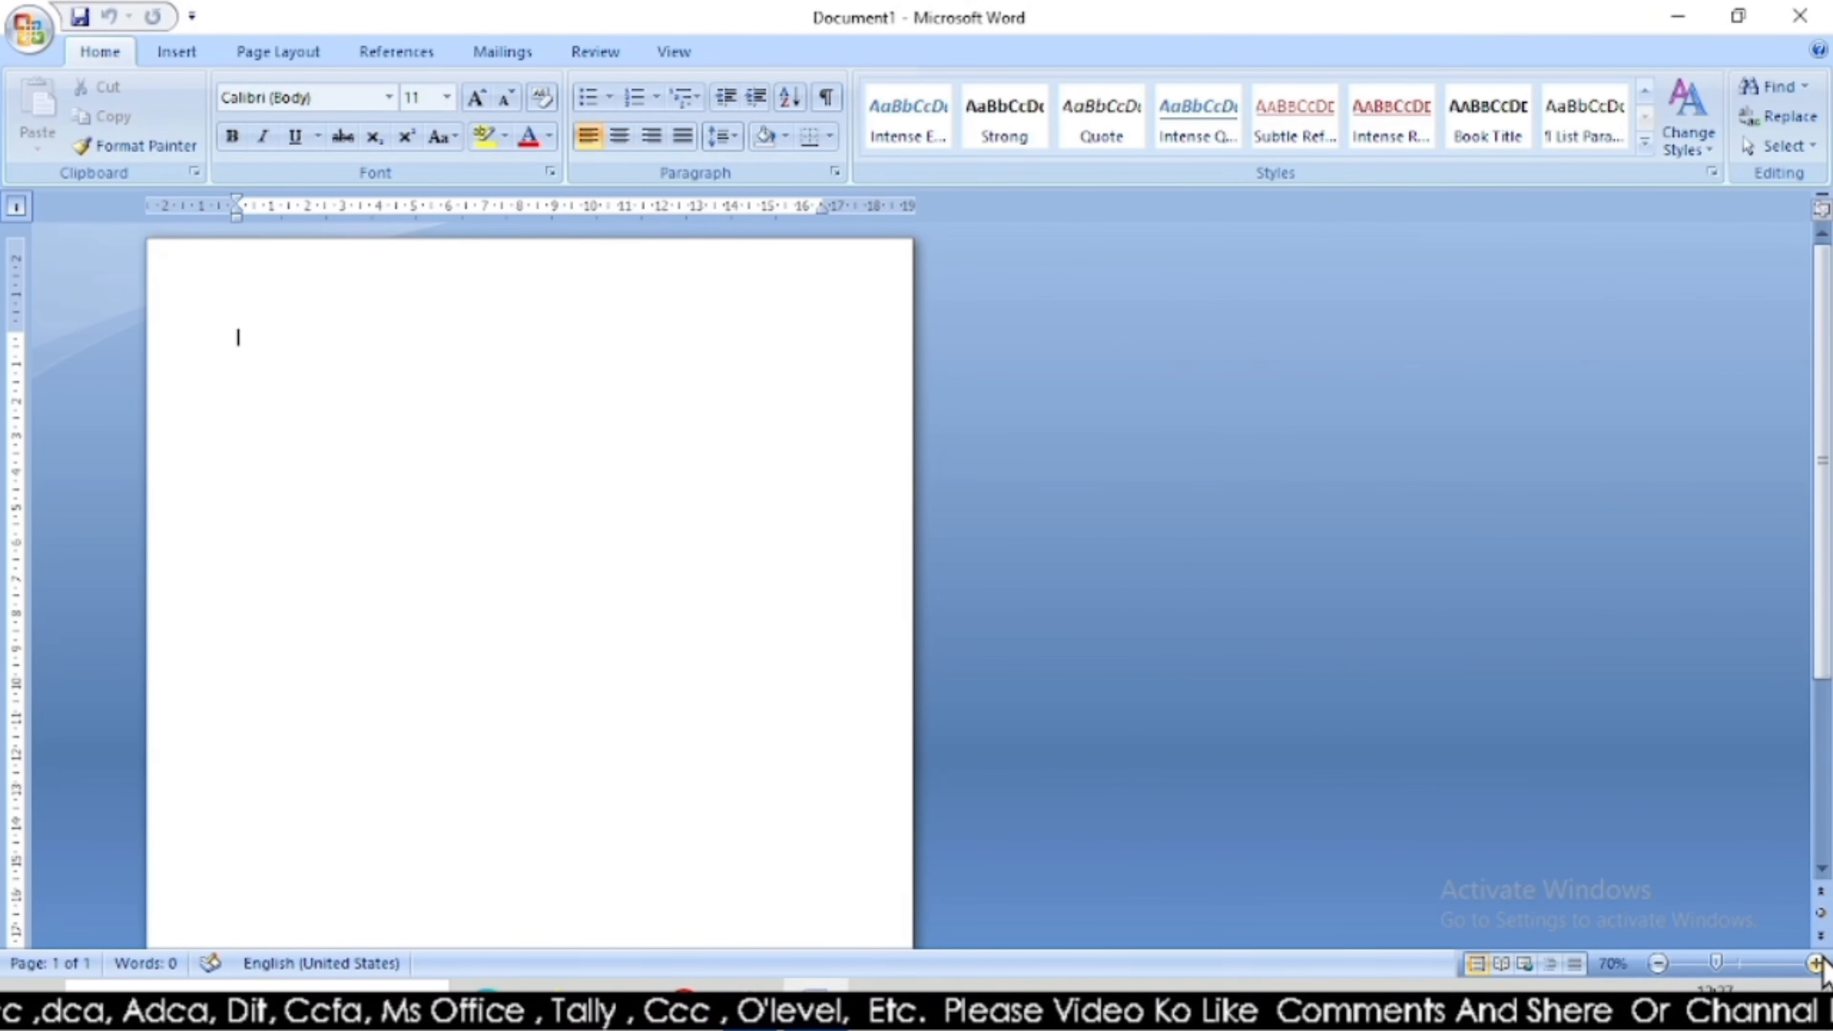
click(1816, 963)
click(1815, 963)
click(1816, 963)
click(1816, 964)
click(1816, 963)
click(1659, 964)
click(1658, 963)
click(1816, 963)
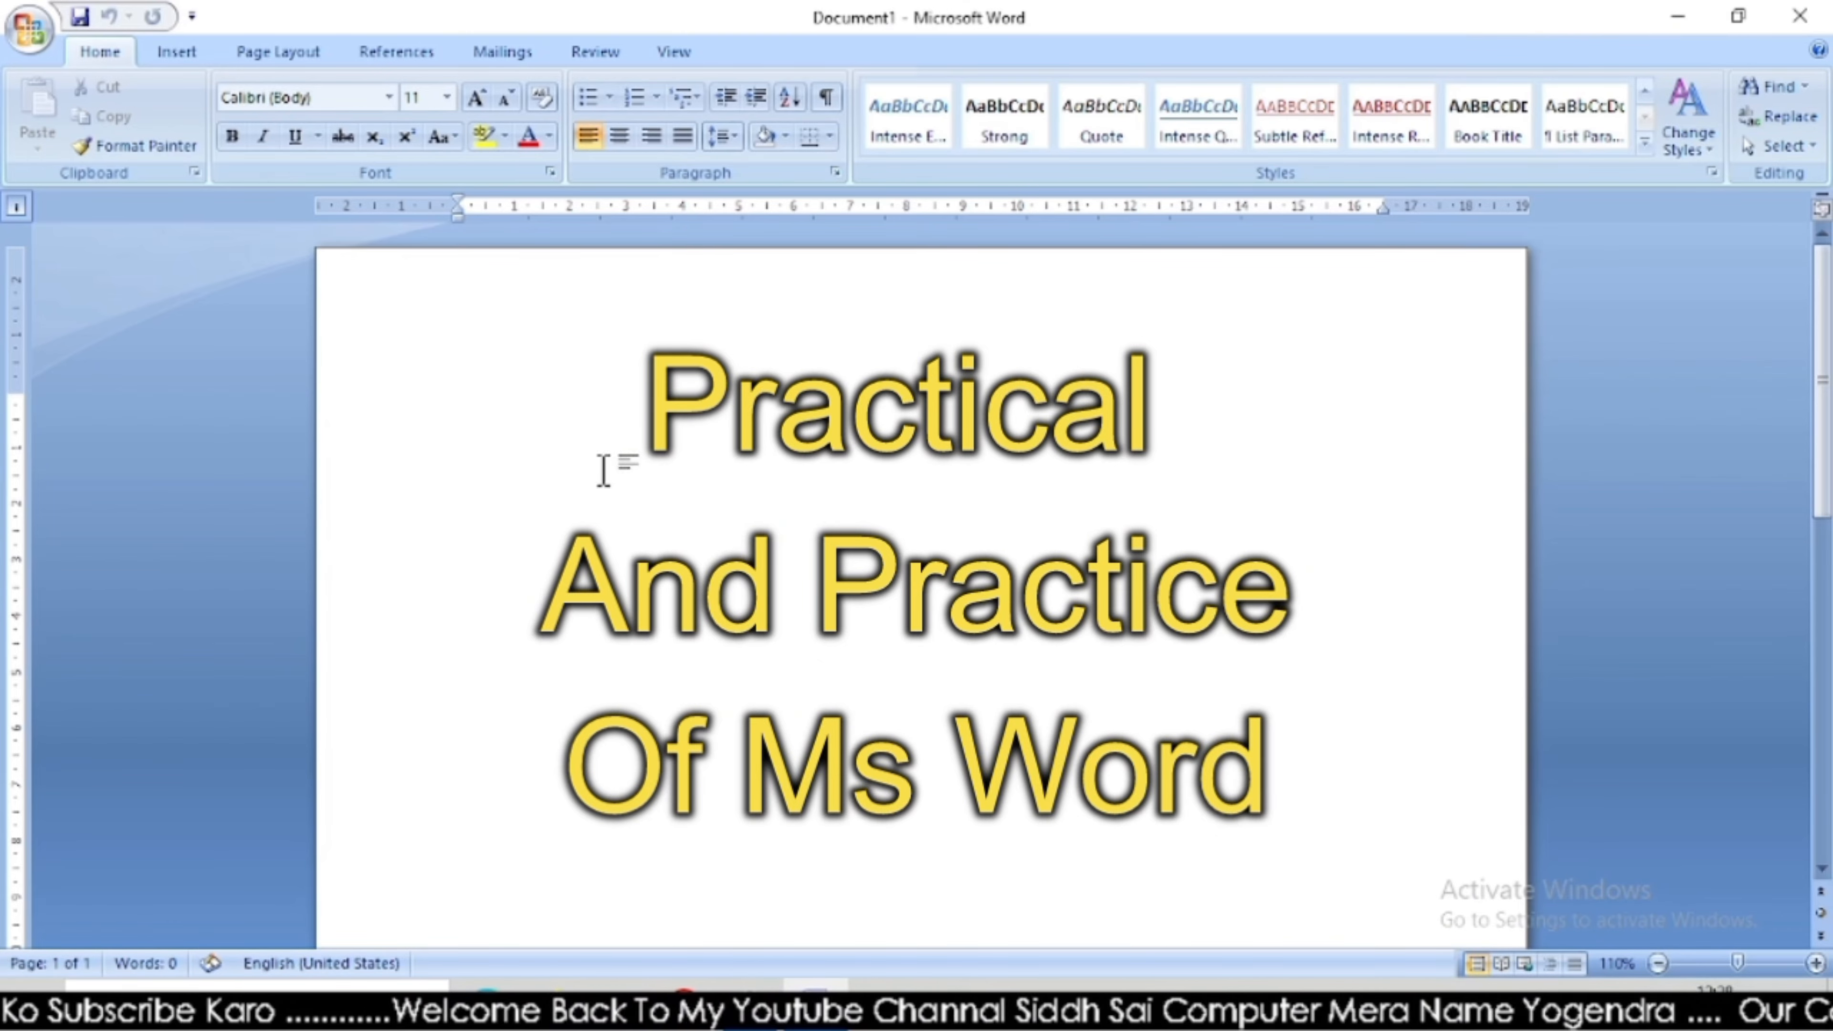
Generate sample paragraphs with =rand() and cut the first line of the first paragraph.
text(=r)
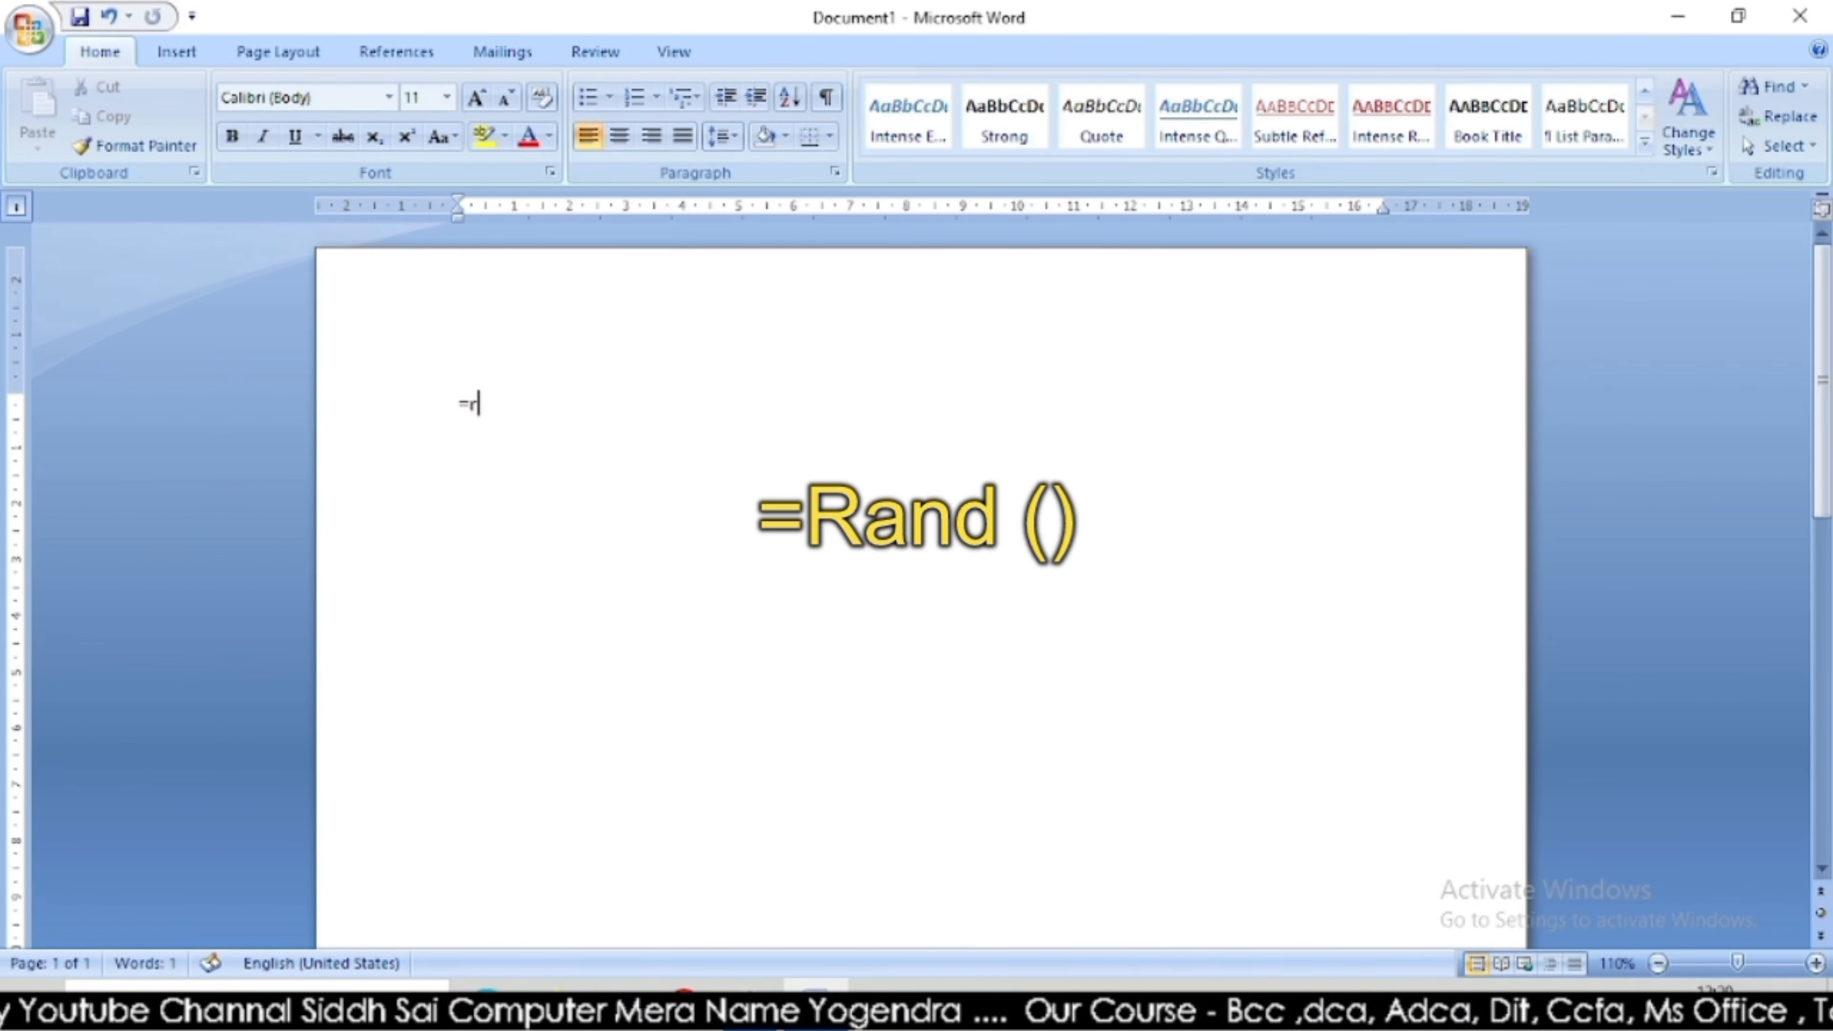
text(and)
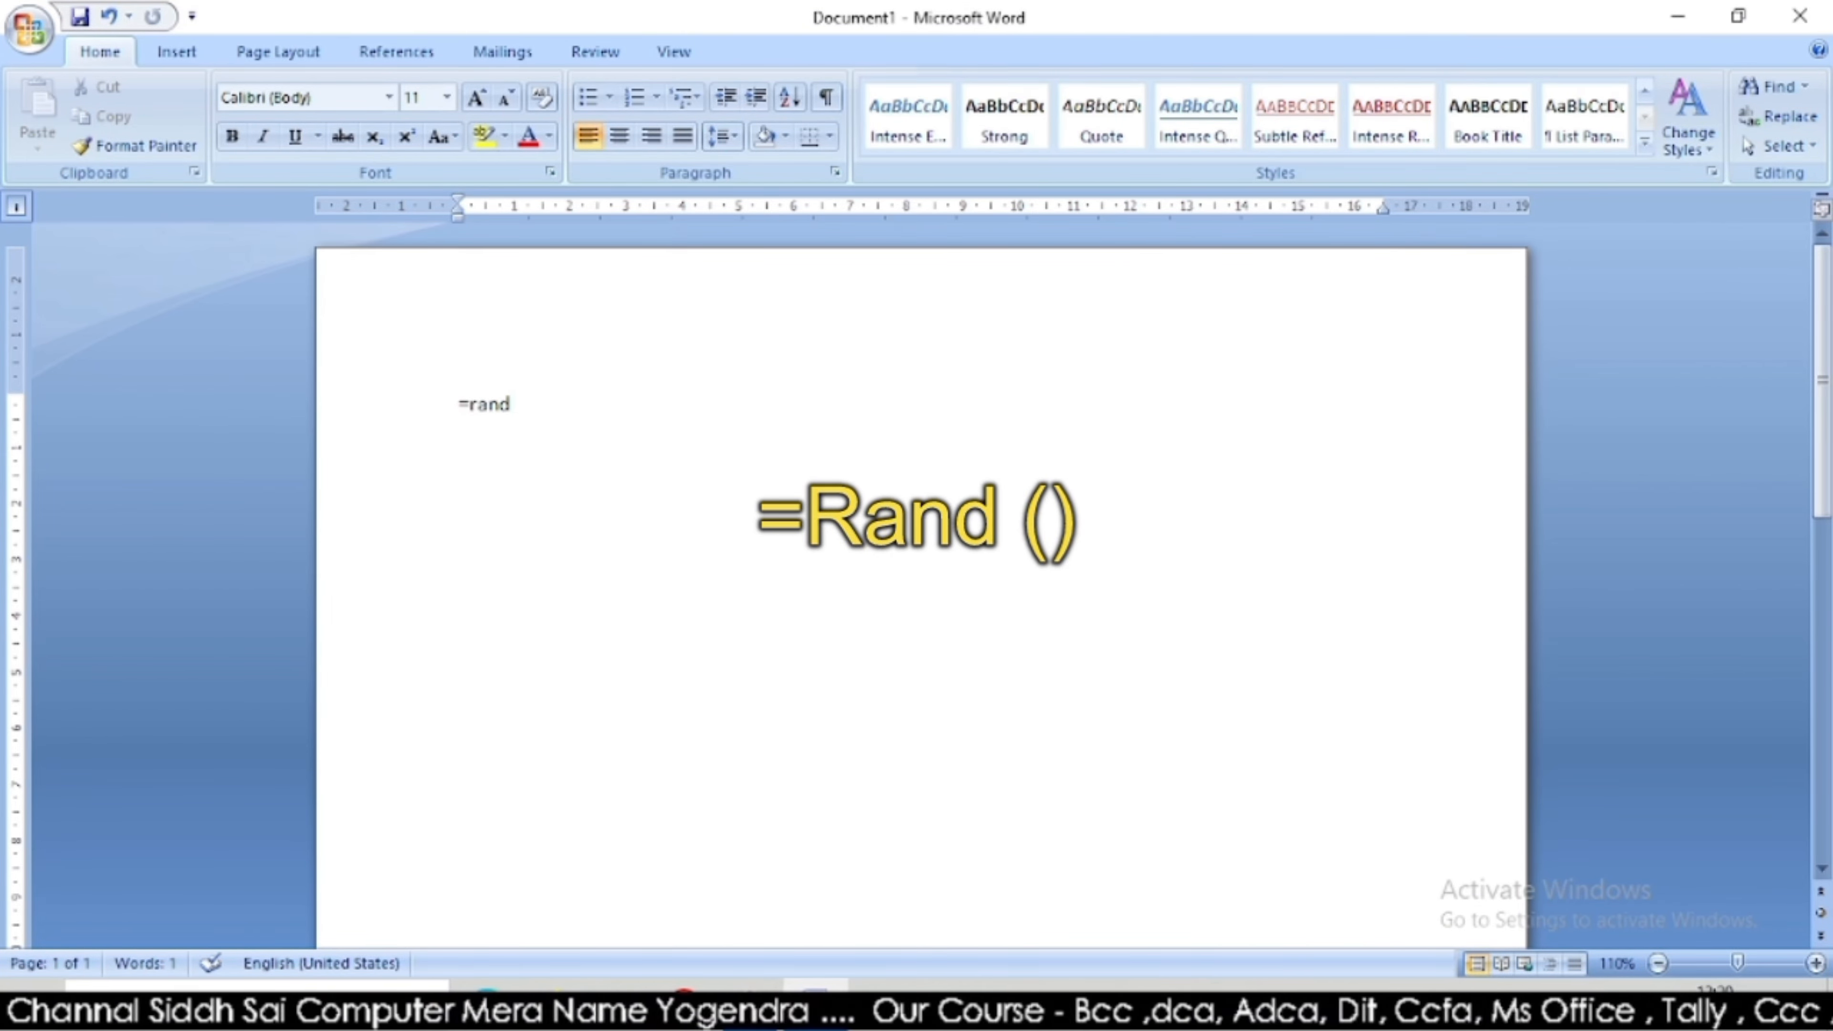
text(())
key(Return)
drag(460, 406, 1346, 407)
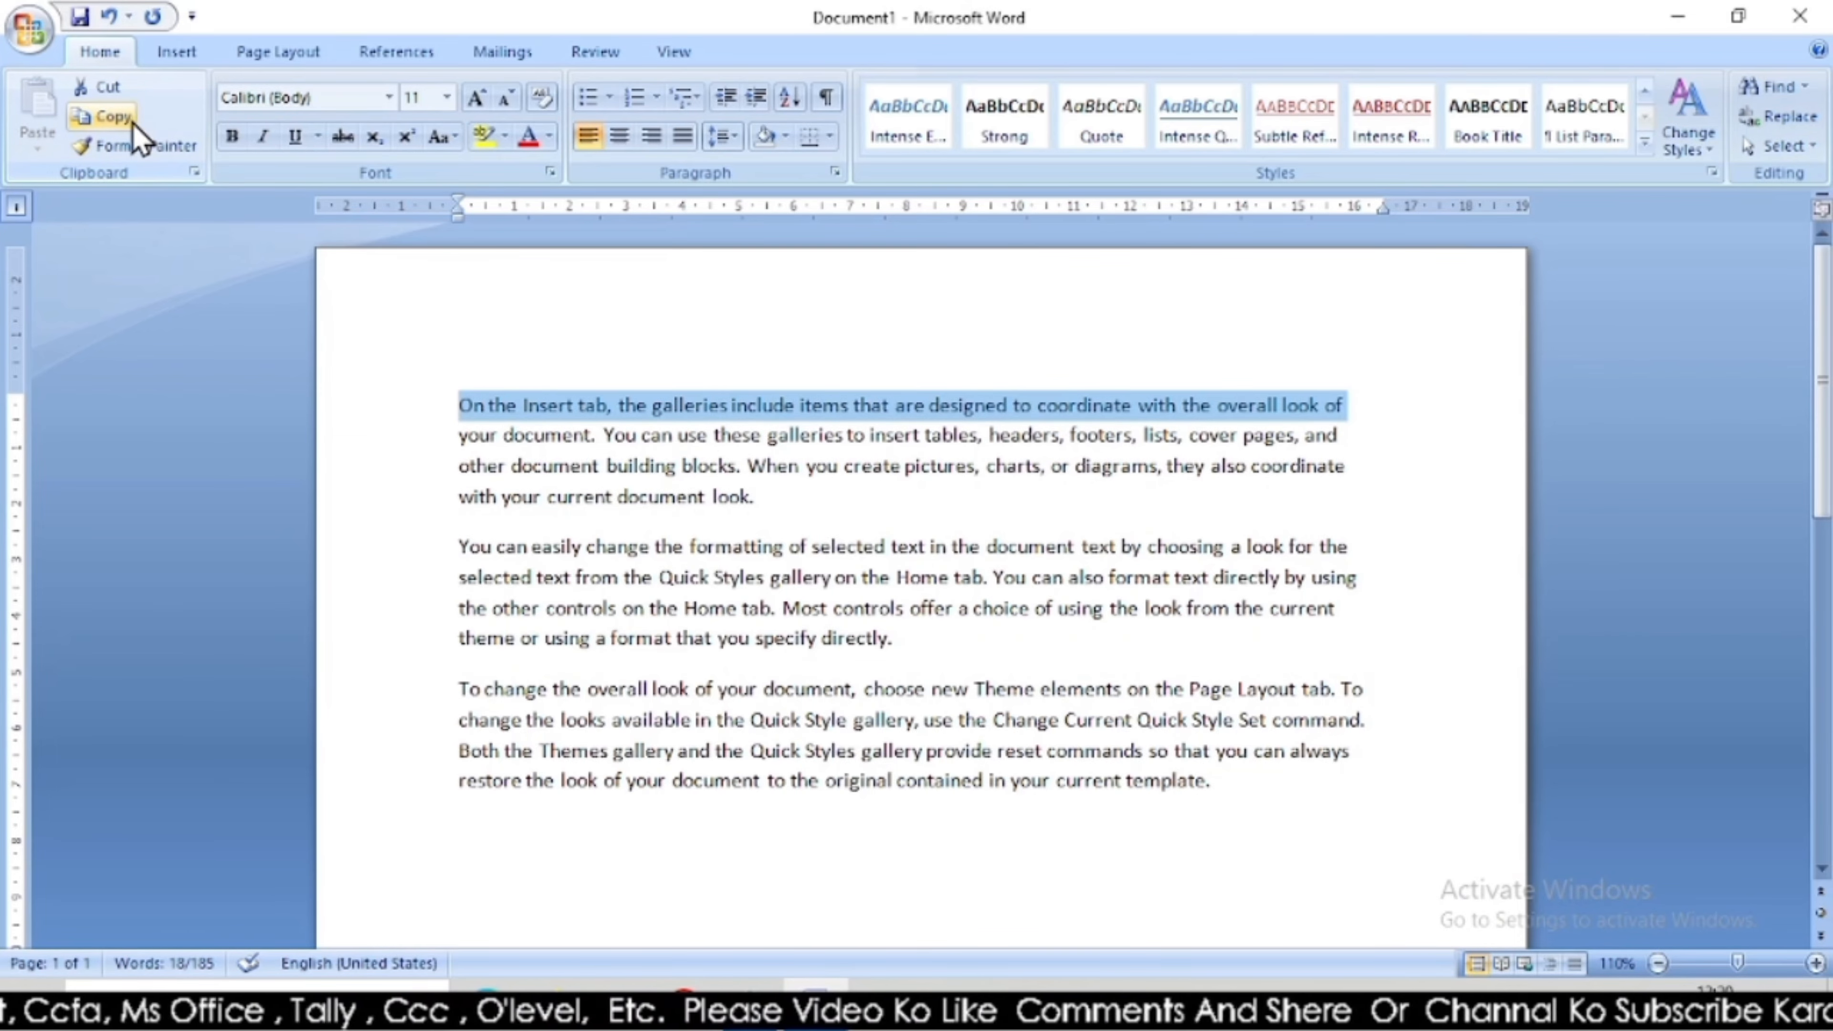
click(101, 88)
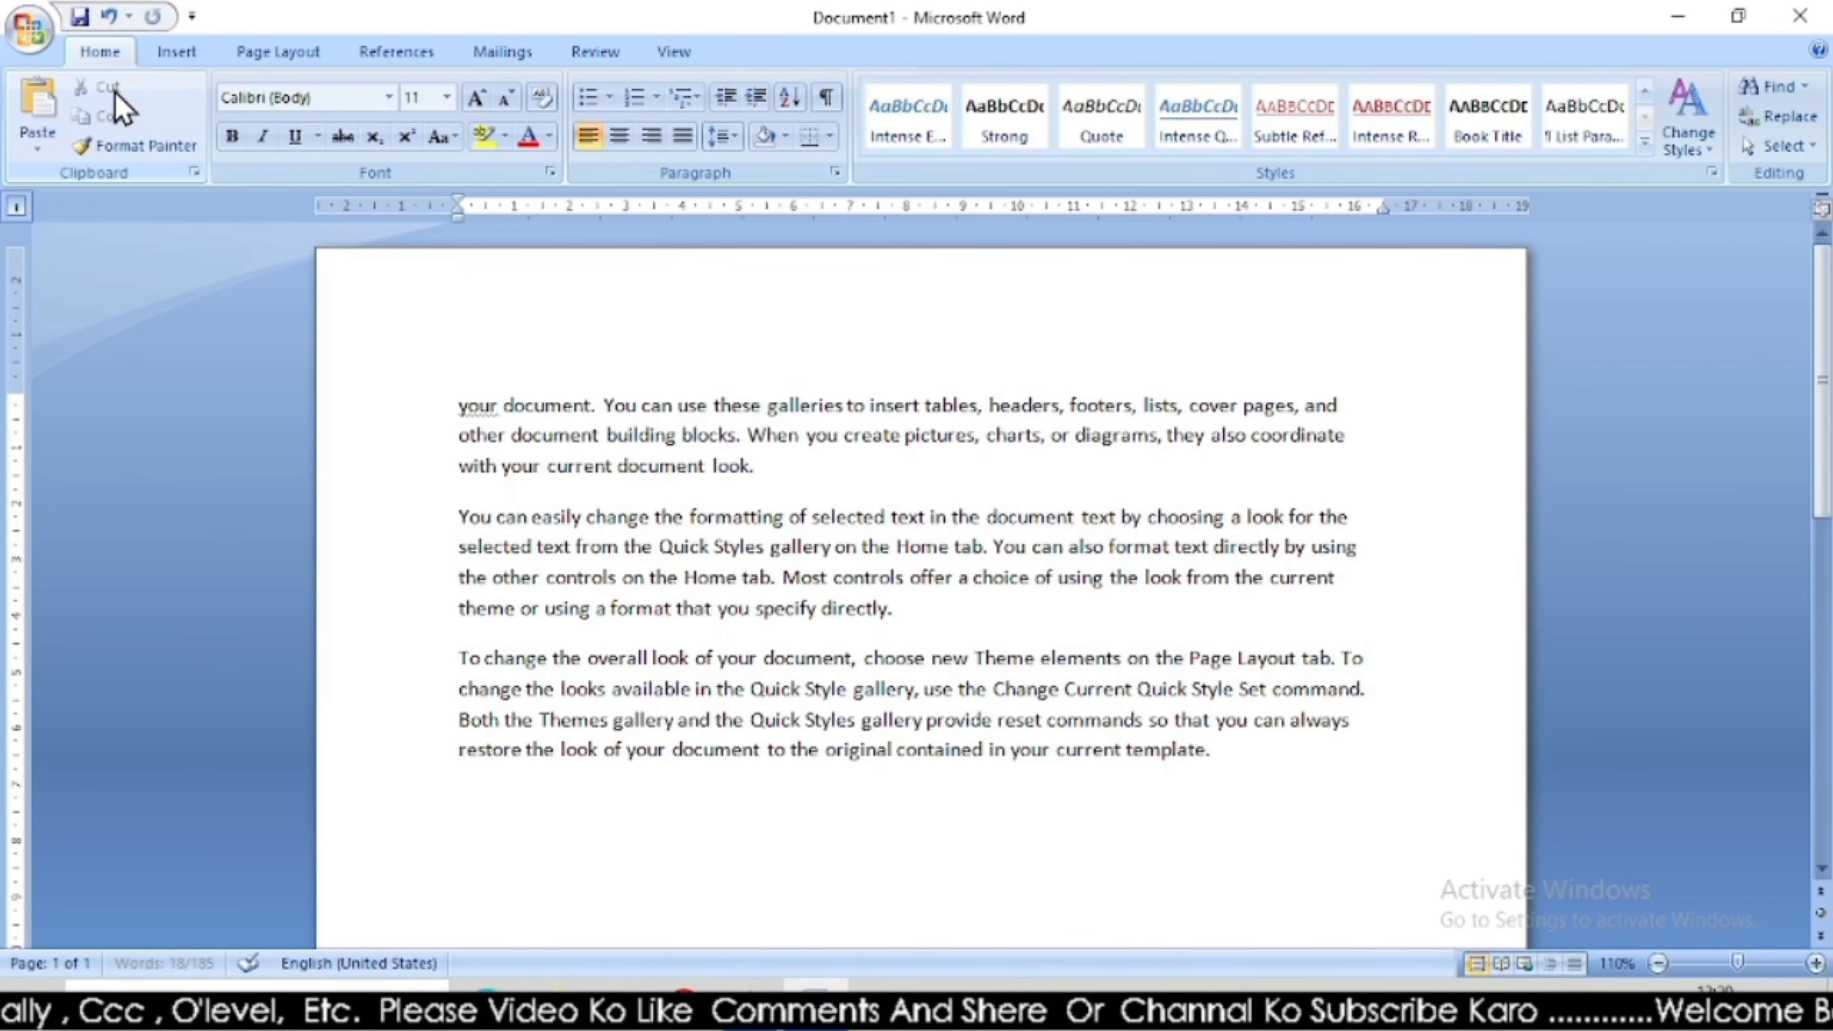
Copy the first line of the first paragraph and paste it twice into a new paragraph below that one.
drag(460, 406, 1340, 406)
click(111, 116)
click(755, 466)
key(Return)
click(55, 110)
click(55, 110)
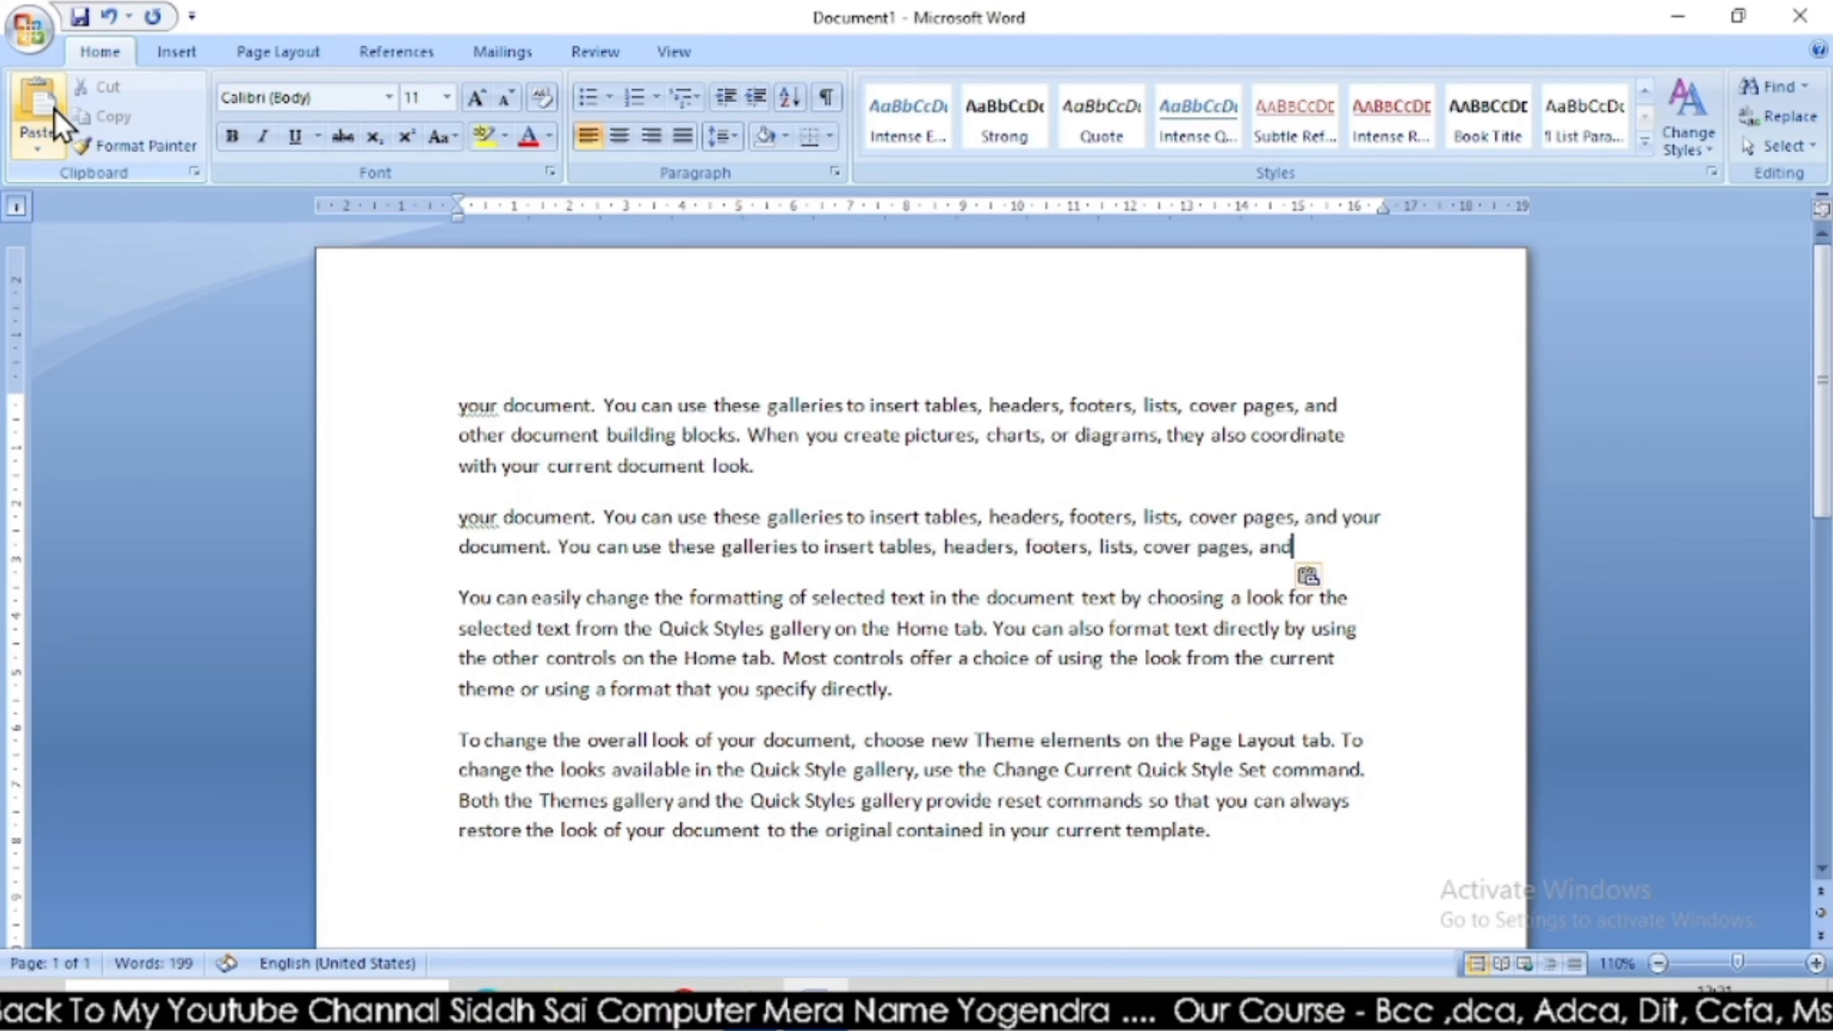
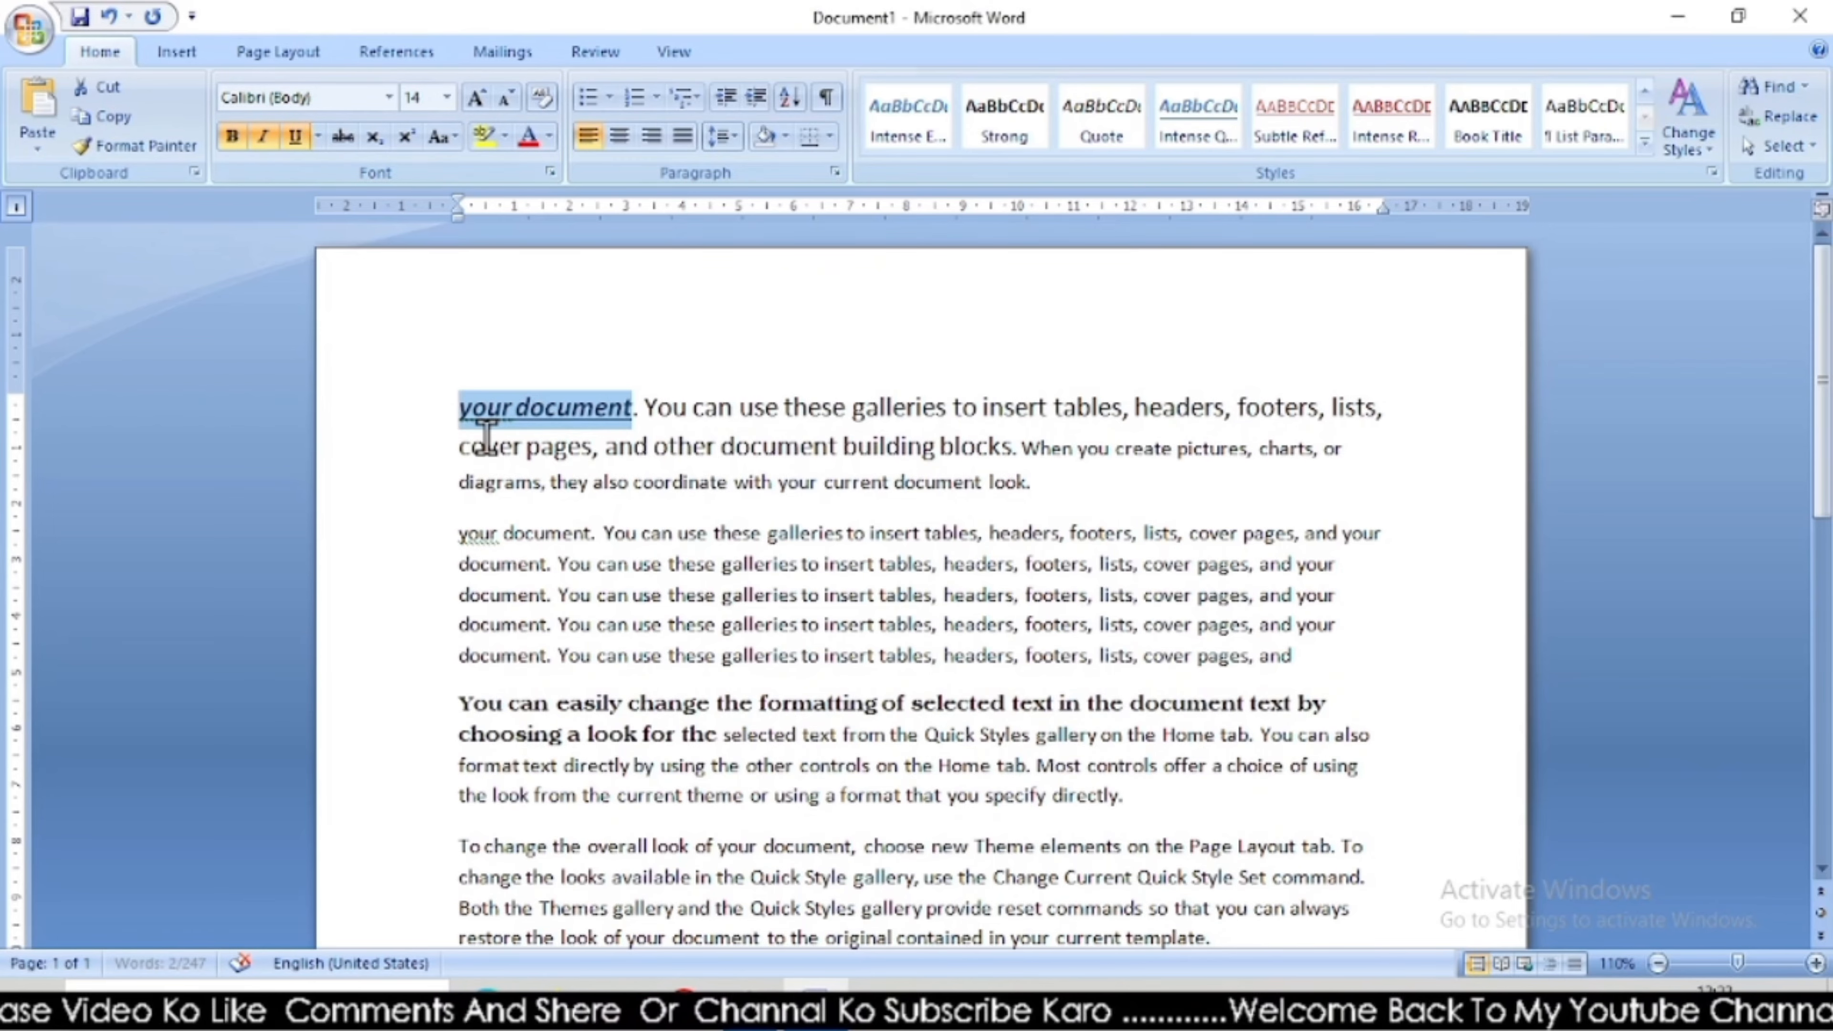
Remove the underline, bold and italic formatting from "your document" at the start of the first paragraph.
click(540, 563)
drag(639, 409, 459, 407)
click(292, 138)
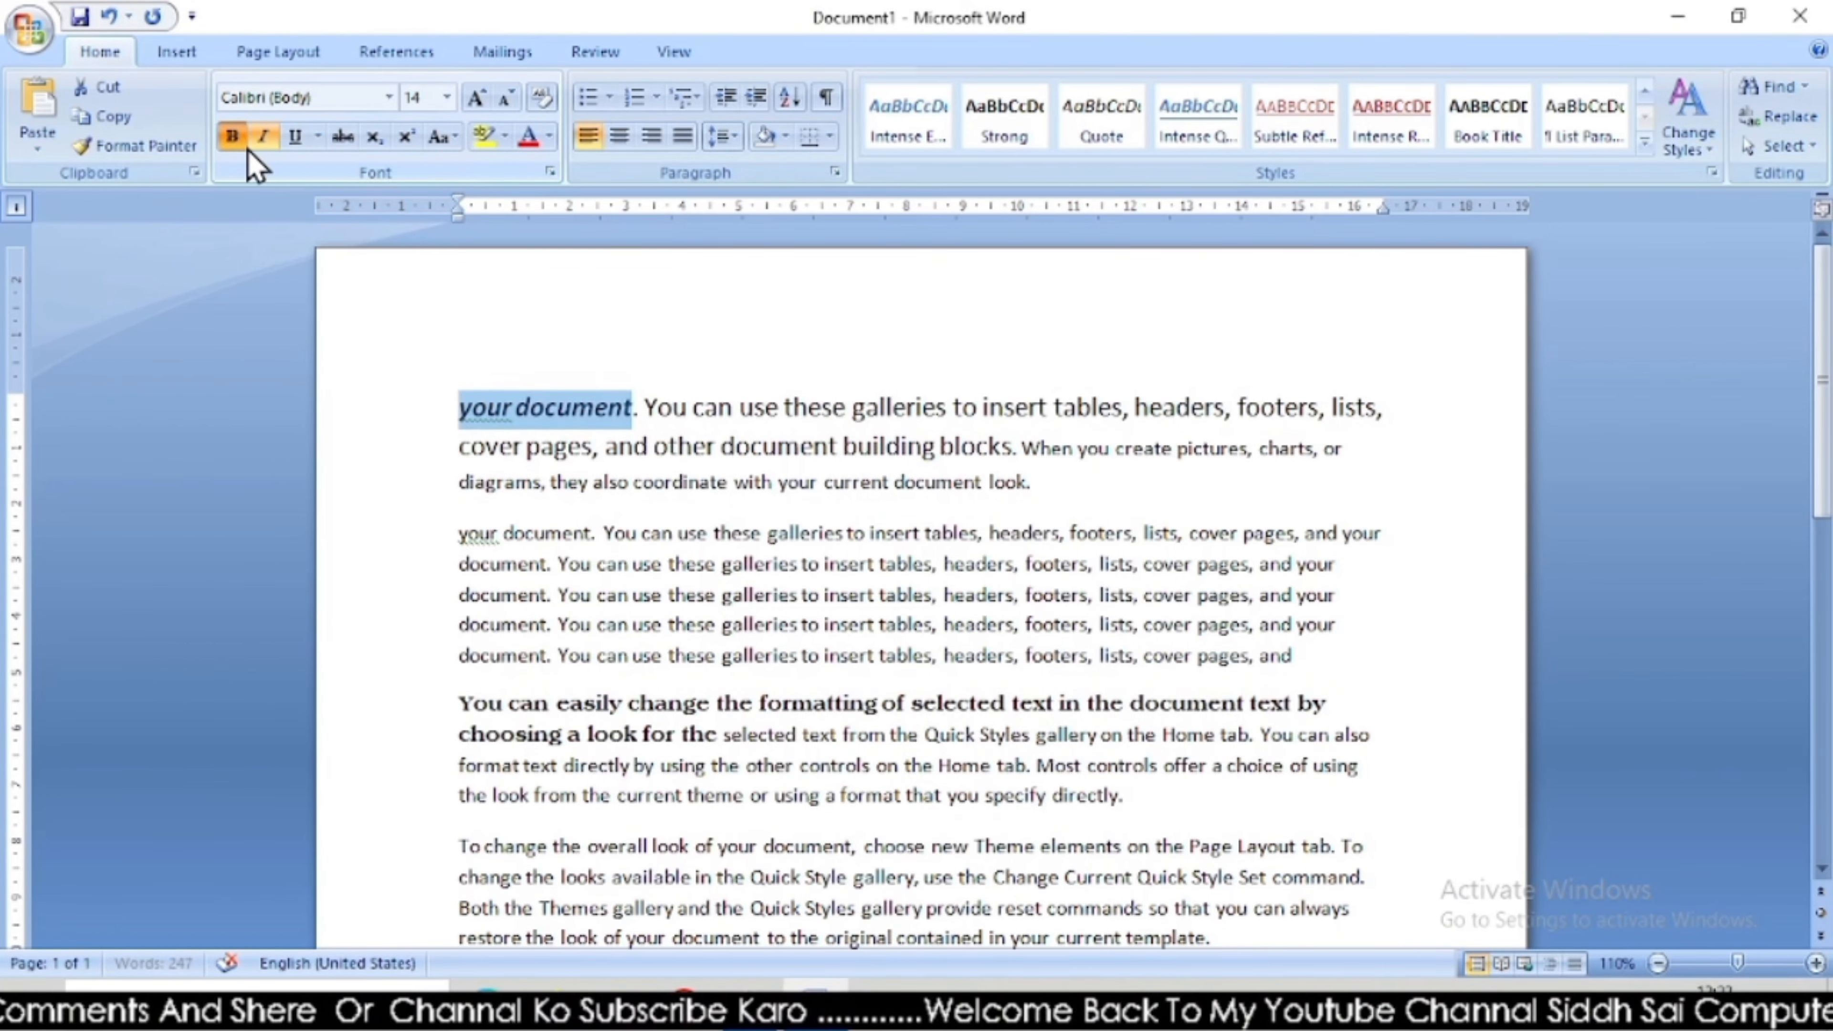
click(231, 137)
click(263, 136)
click(463, 459)
Apply strikethrough to "diagrams, they also coordinate" in the first paragraph, and remove it again.
drag(462, 485, 647, 482)
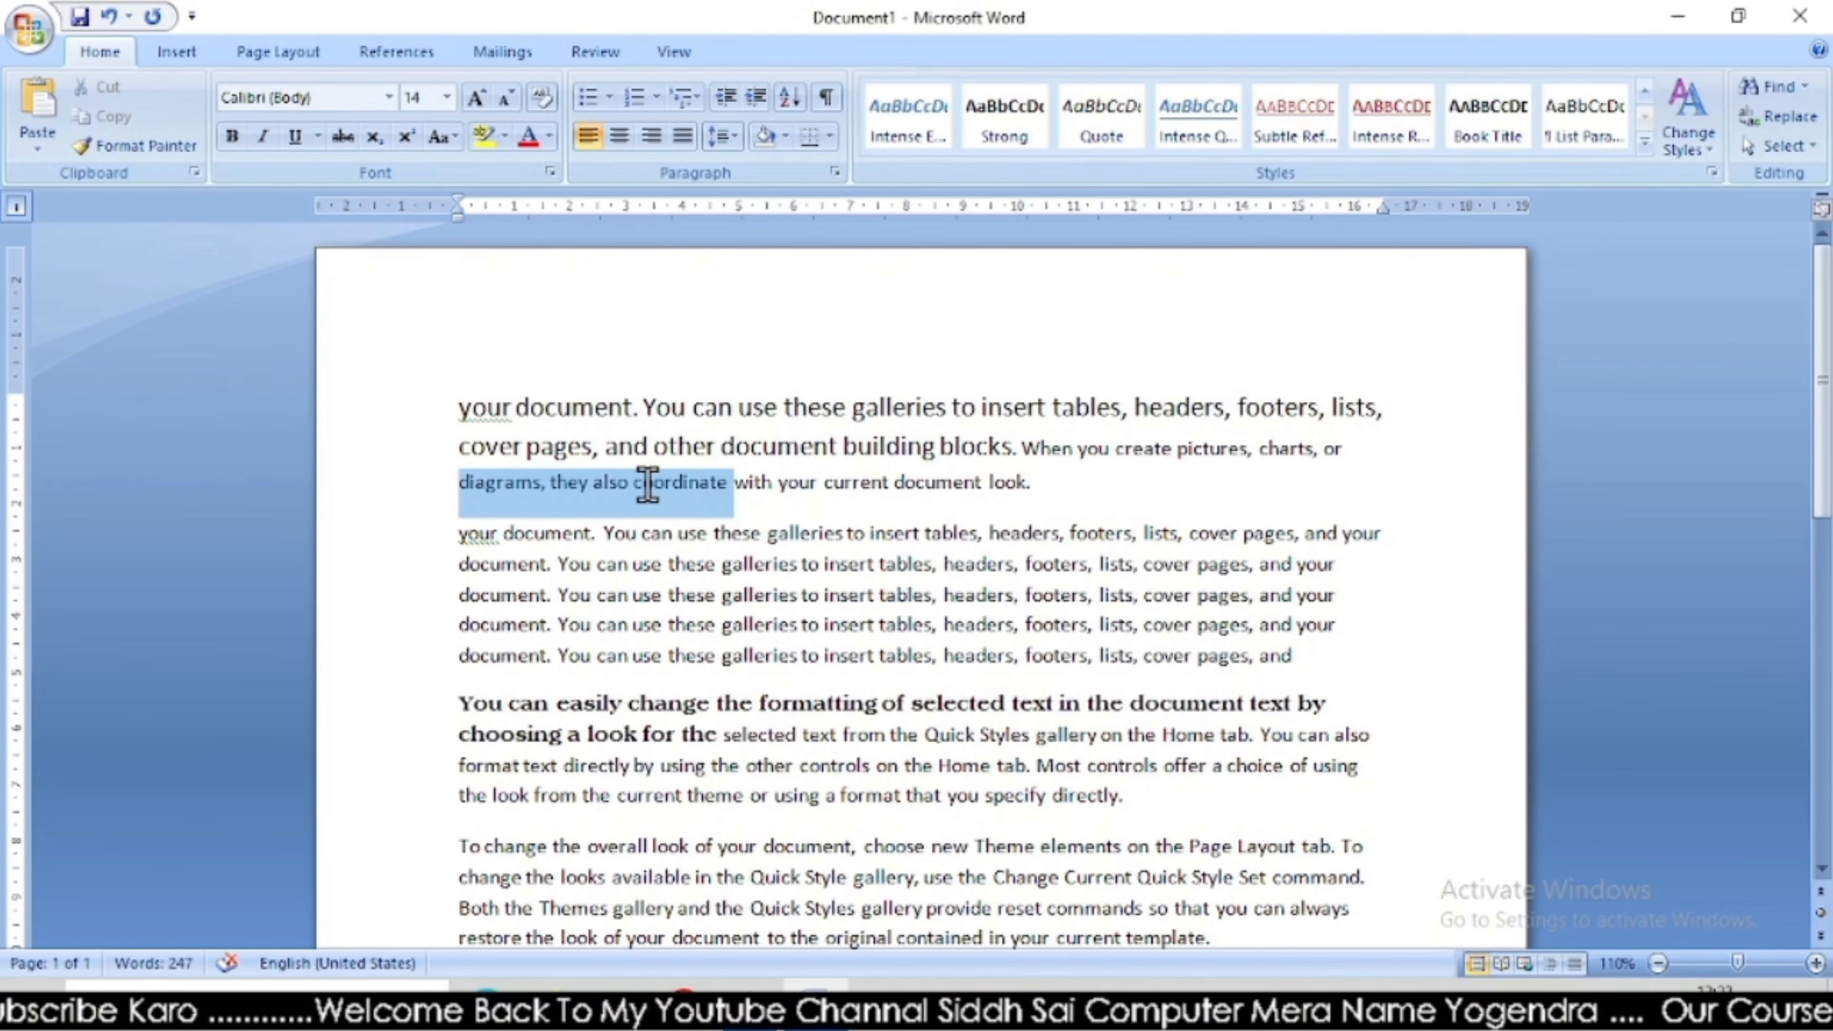
click(342, 137)
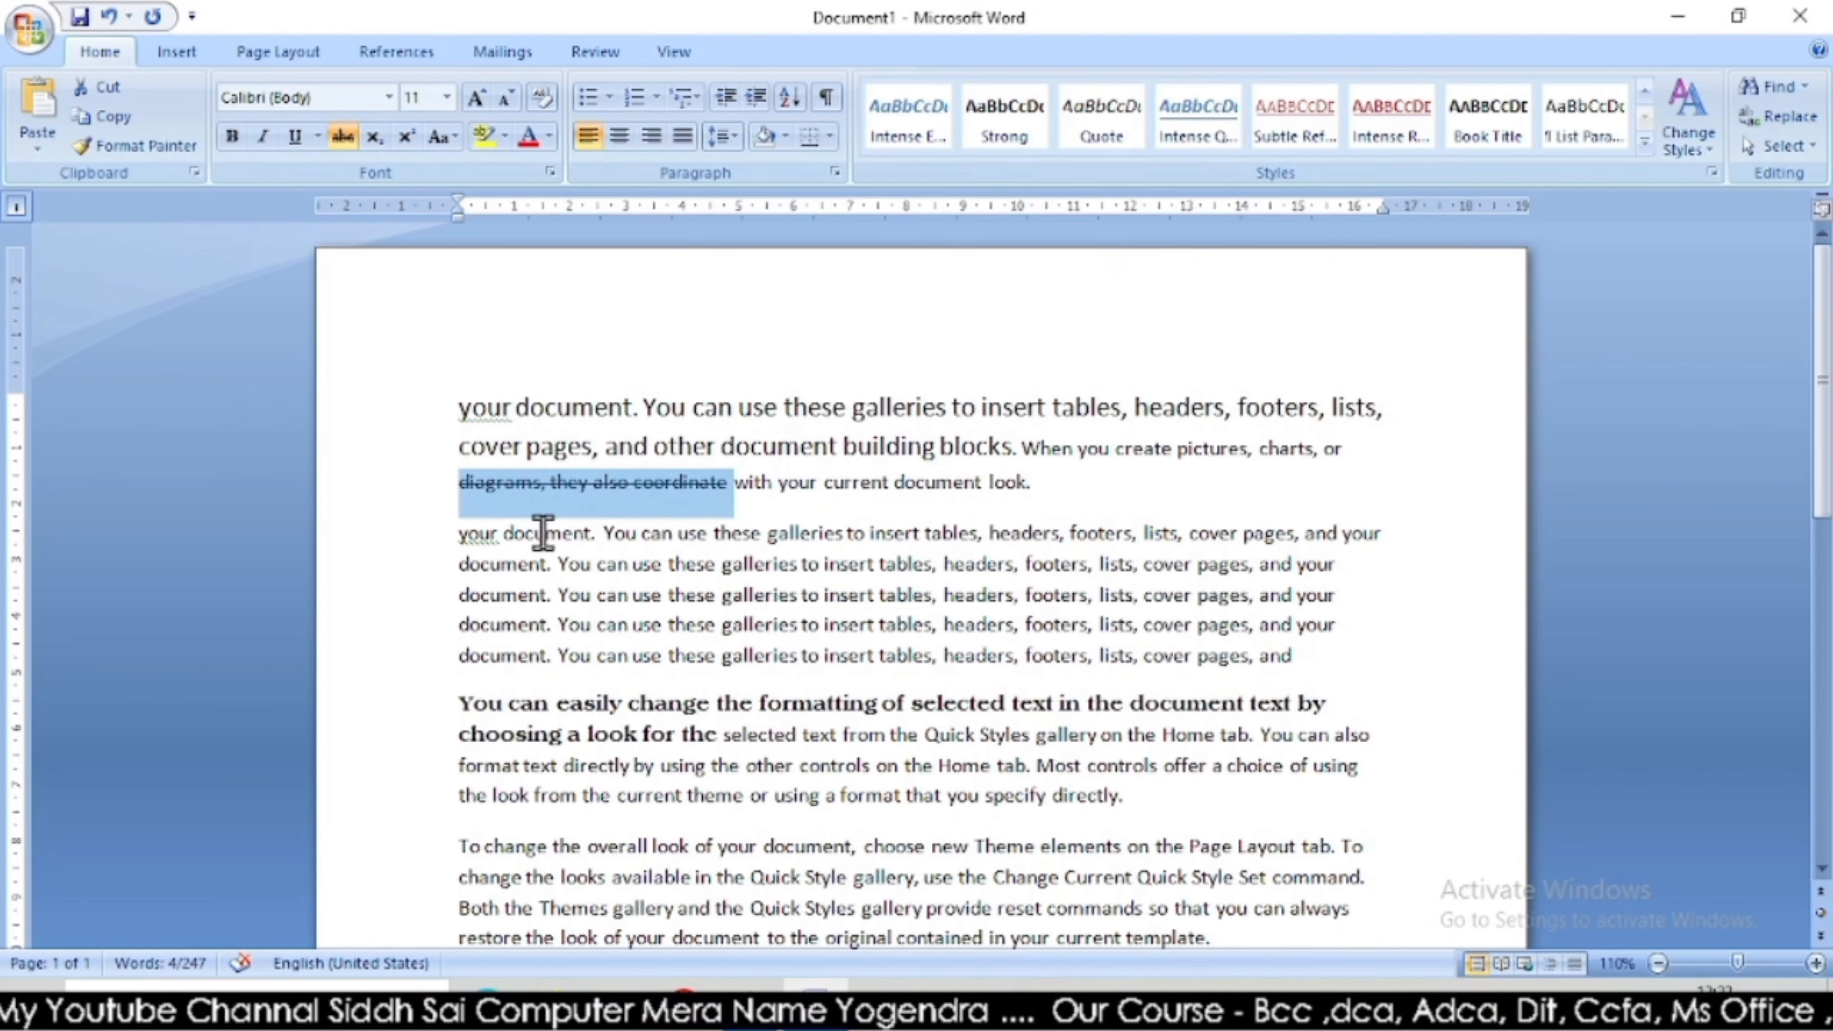
click(343, 135)
click(535, 482)
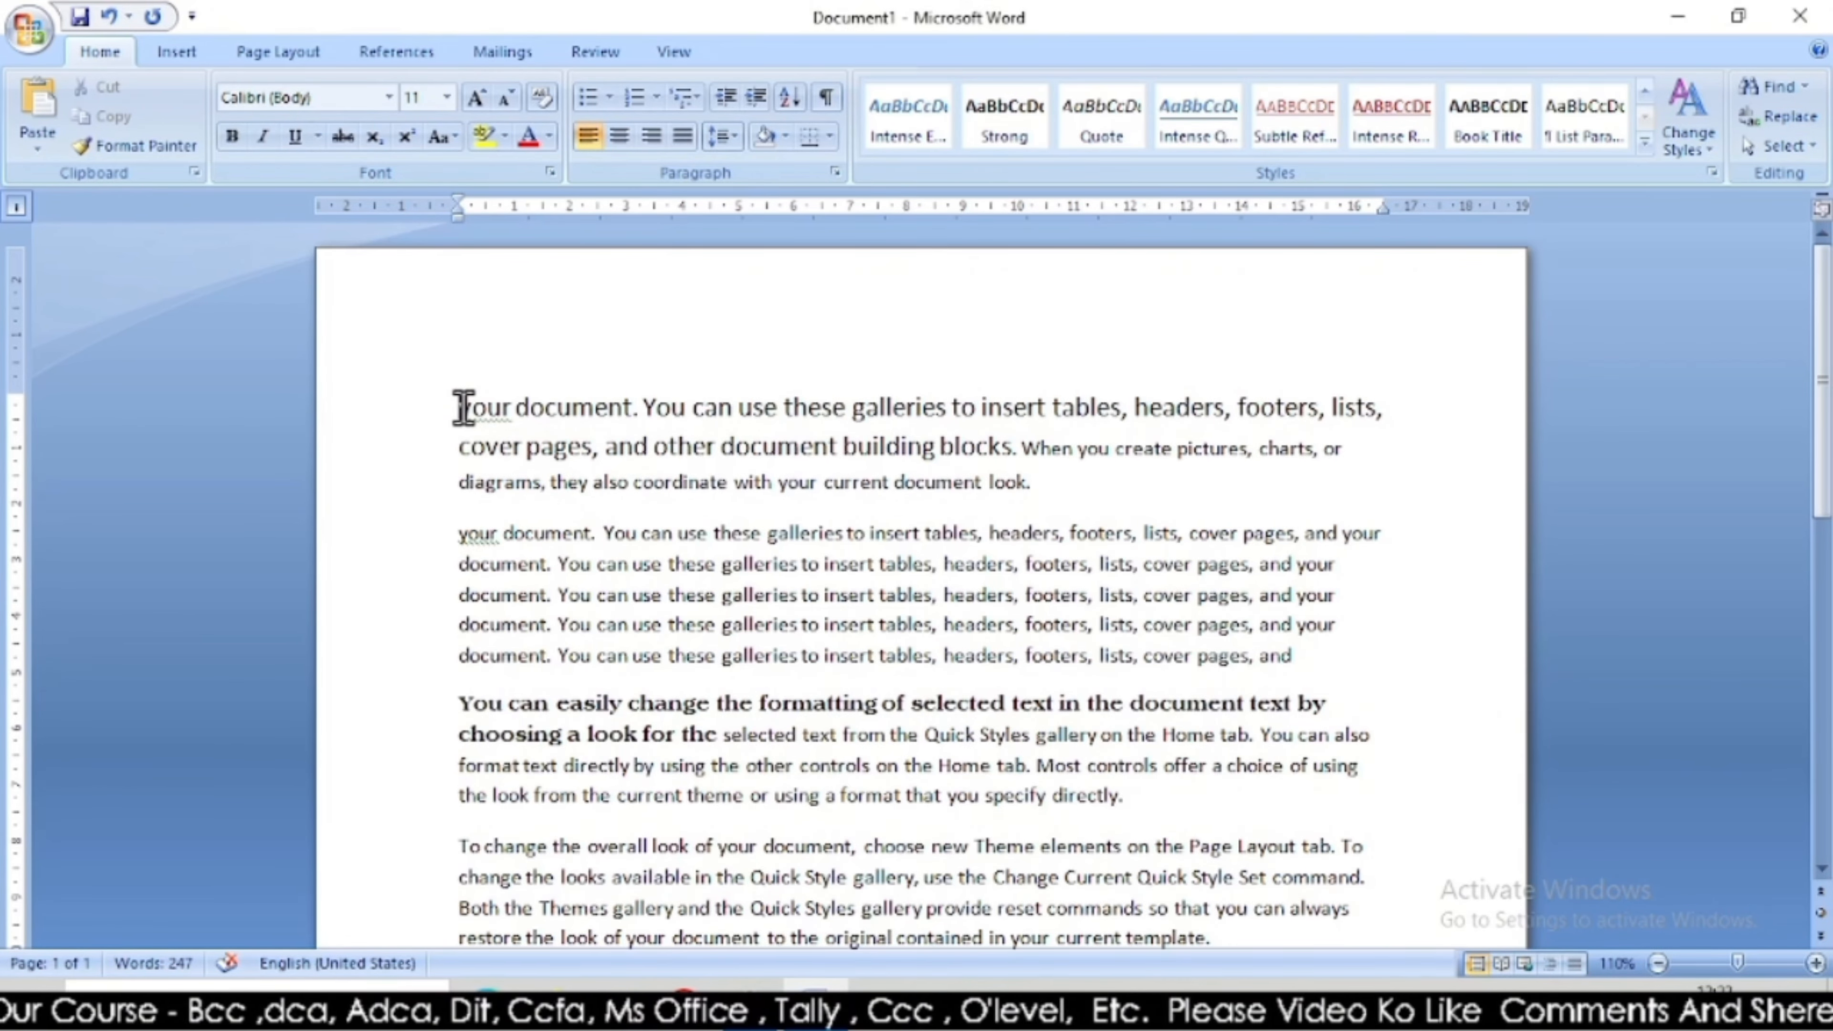
Set the font color of "your document" at the start of the first paragraph to red.
drag(464, 408, 631, 410)
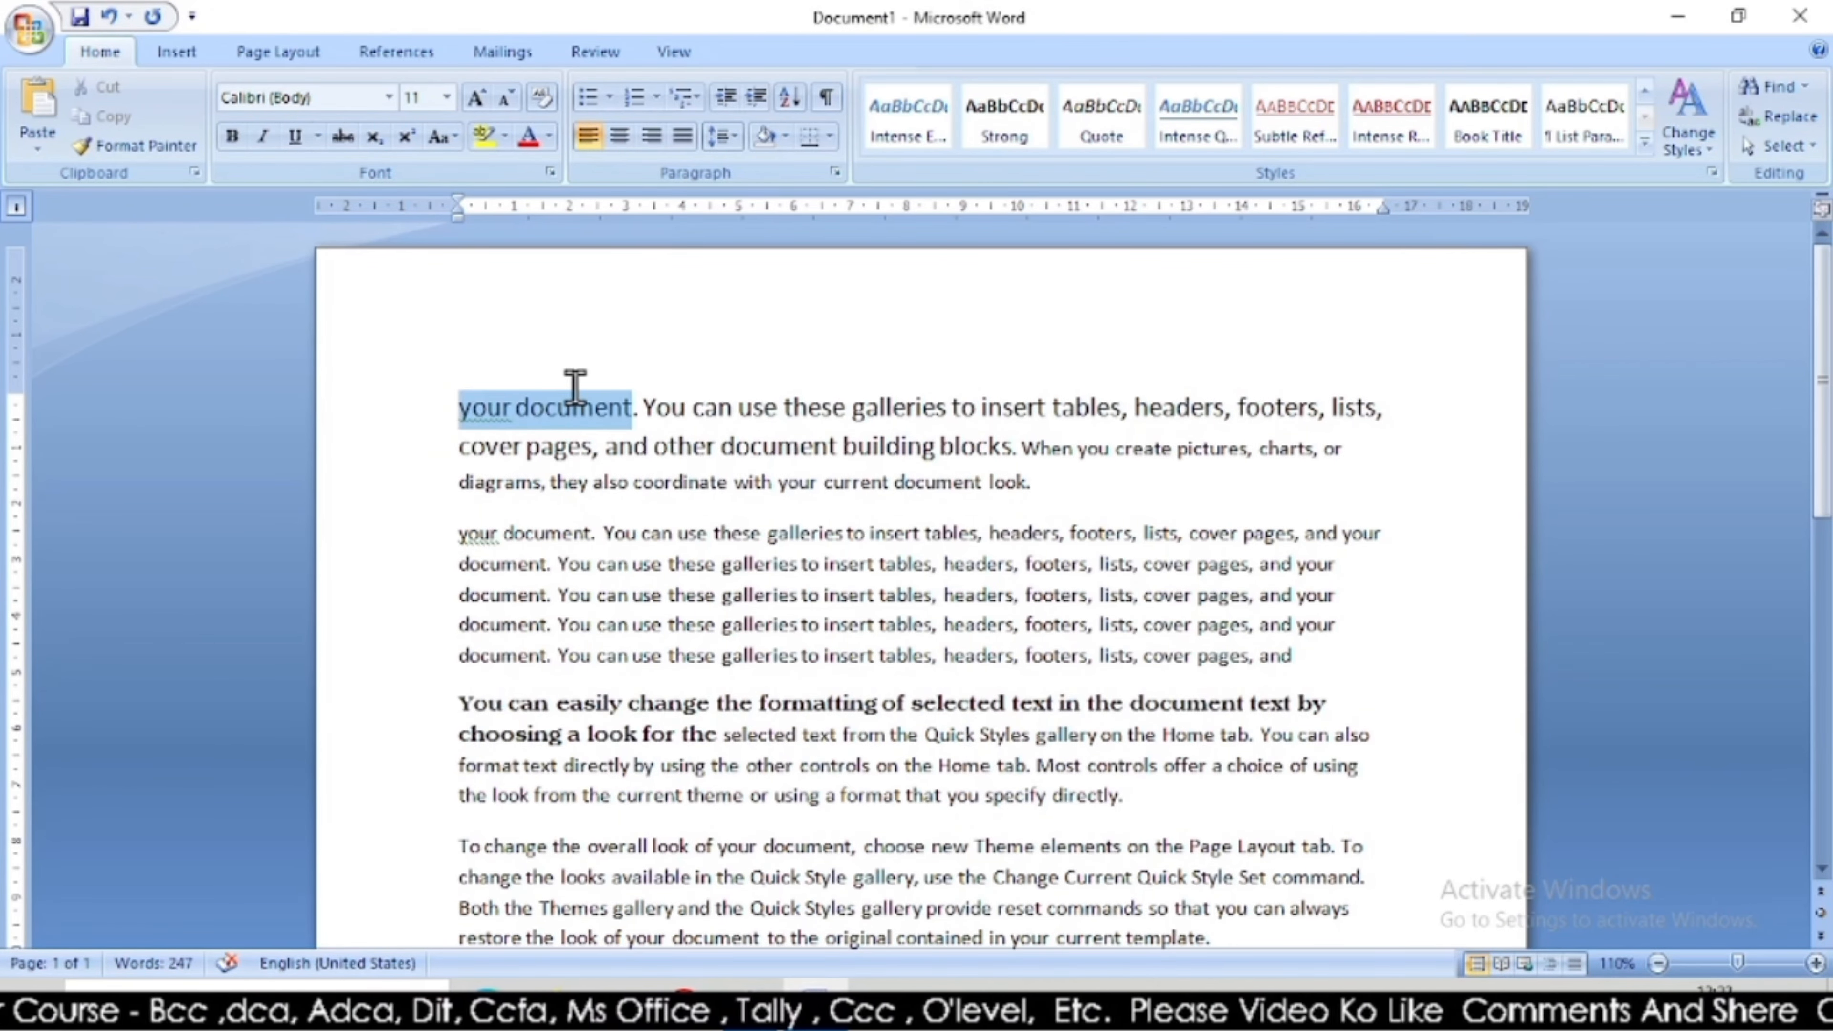
click(551, 136)
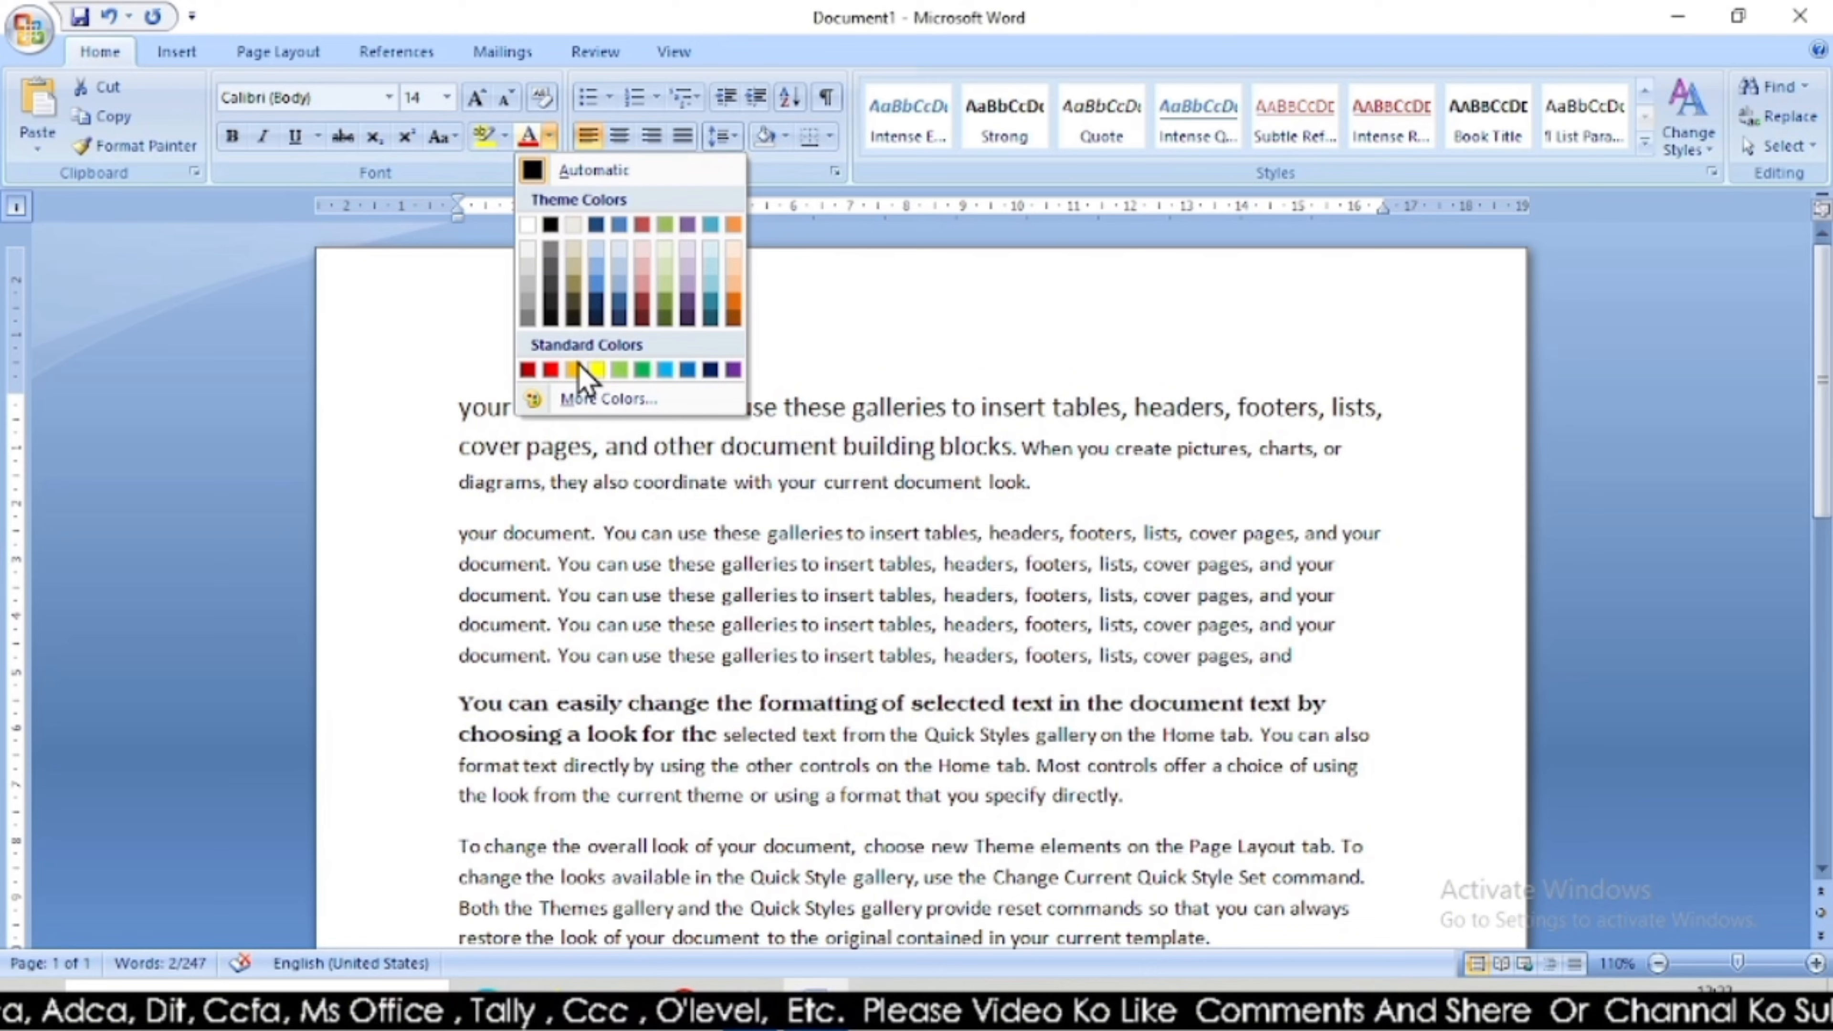
click(549, 370)
click(542, 454)
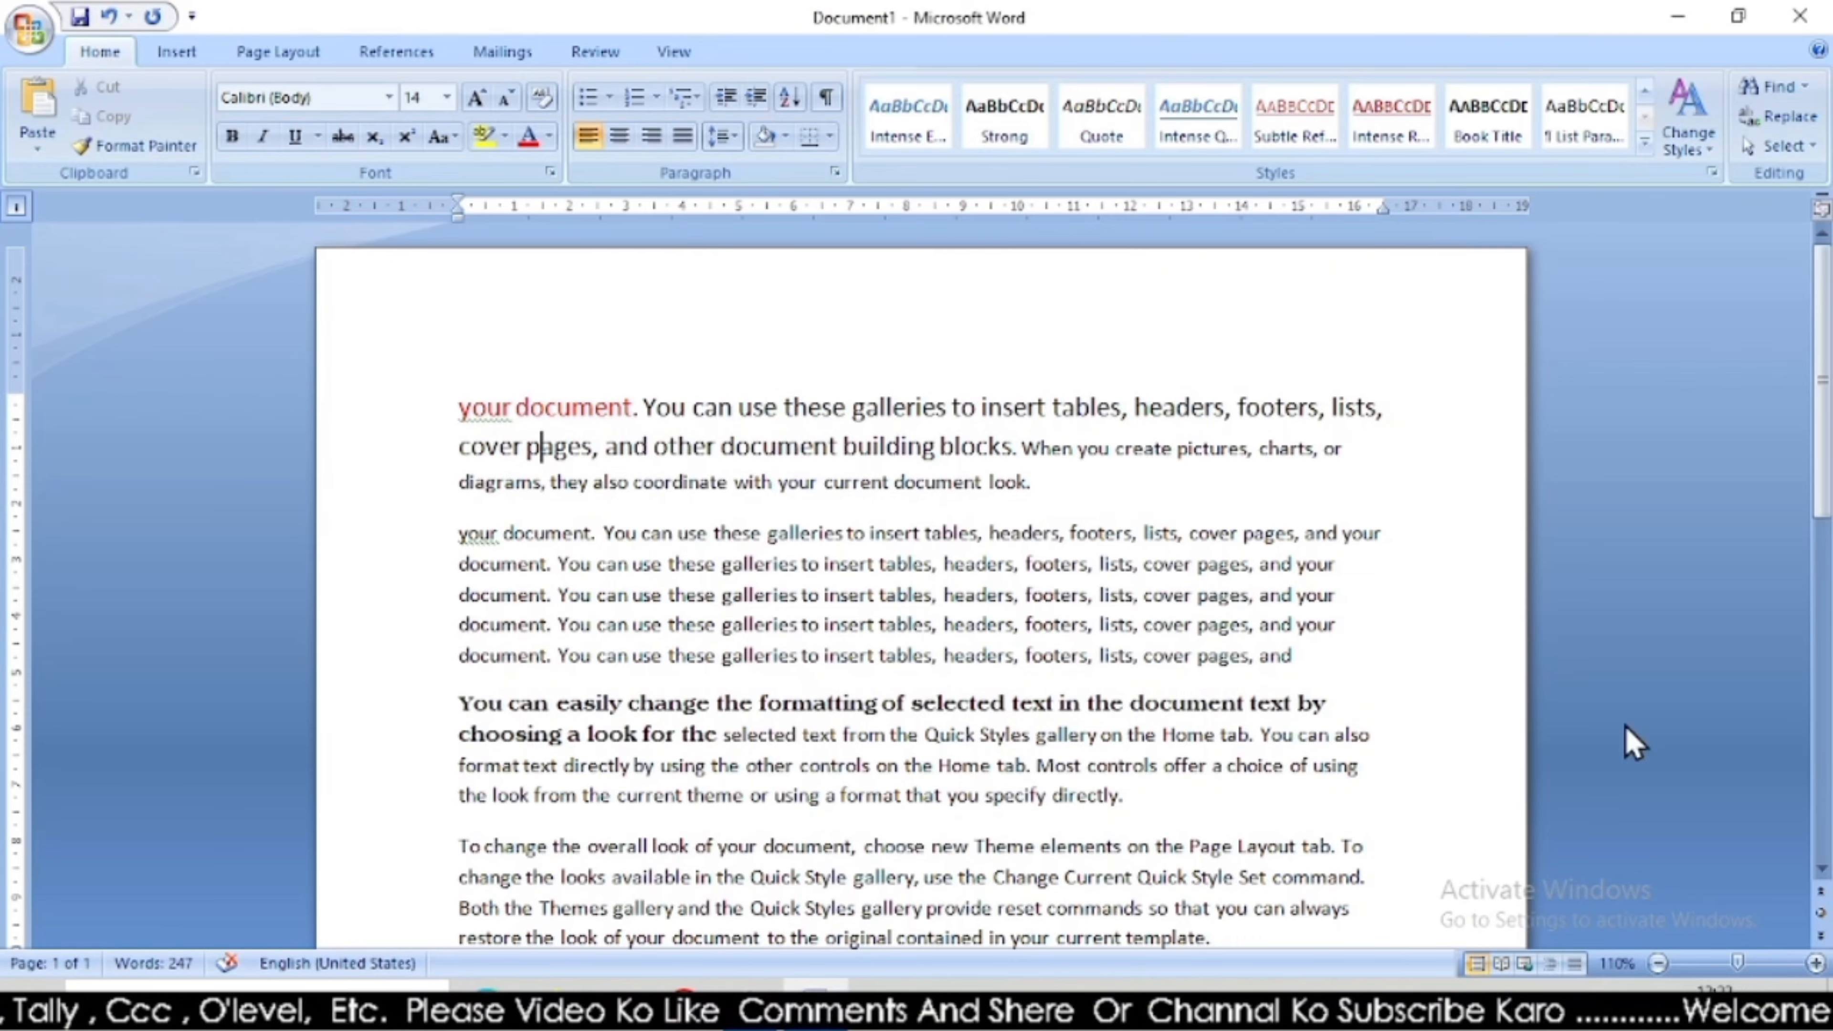
Set the font color of the second paragraph's first line to dark blue.
click(1815, 963)
click(1815, 963)
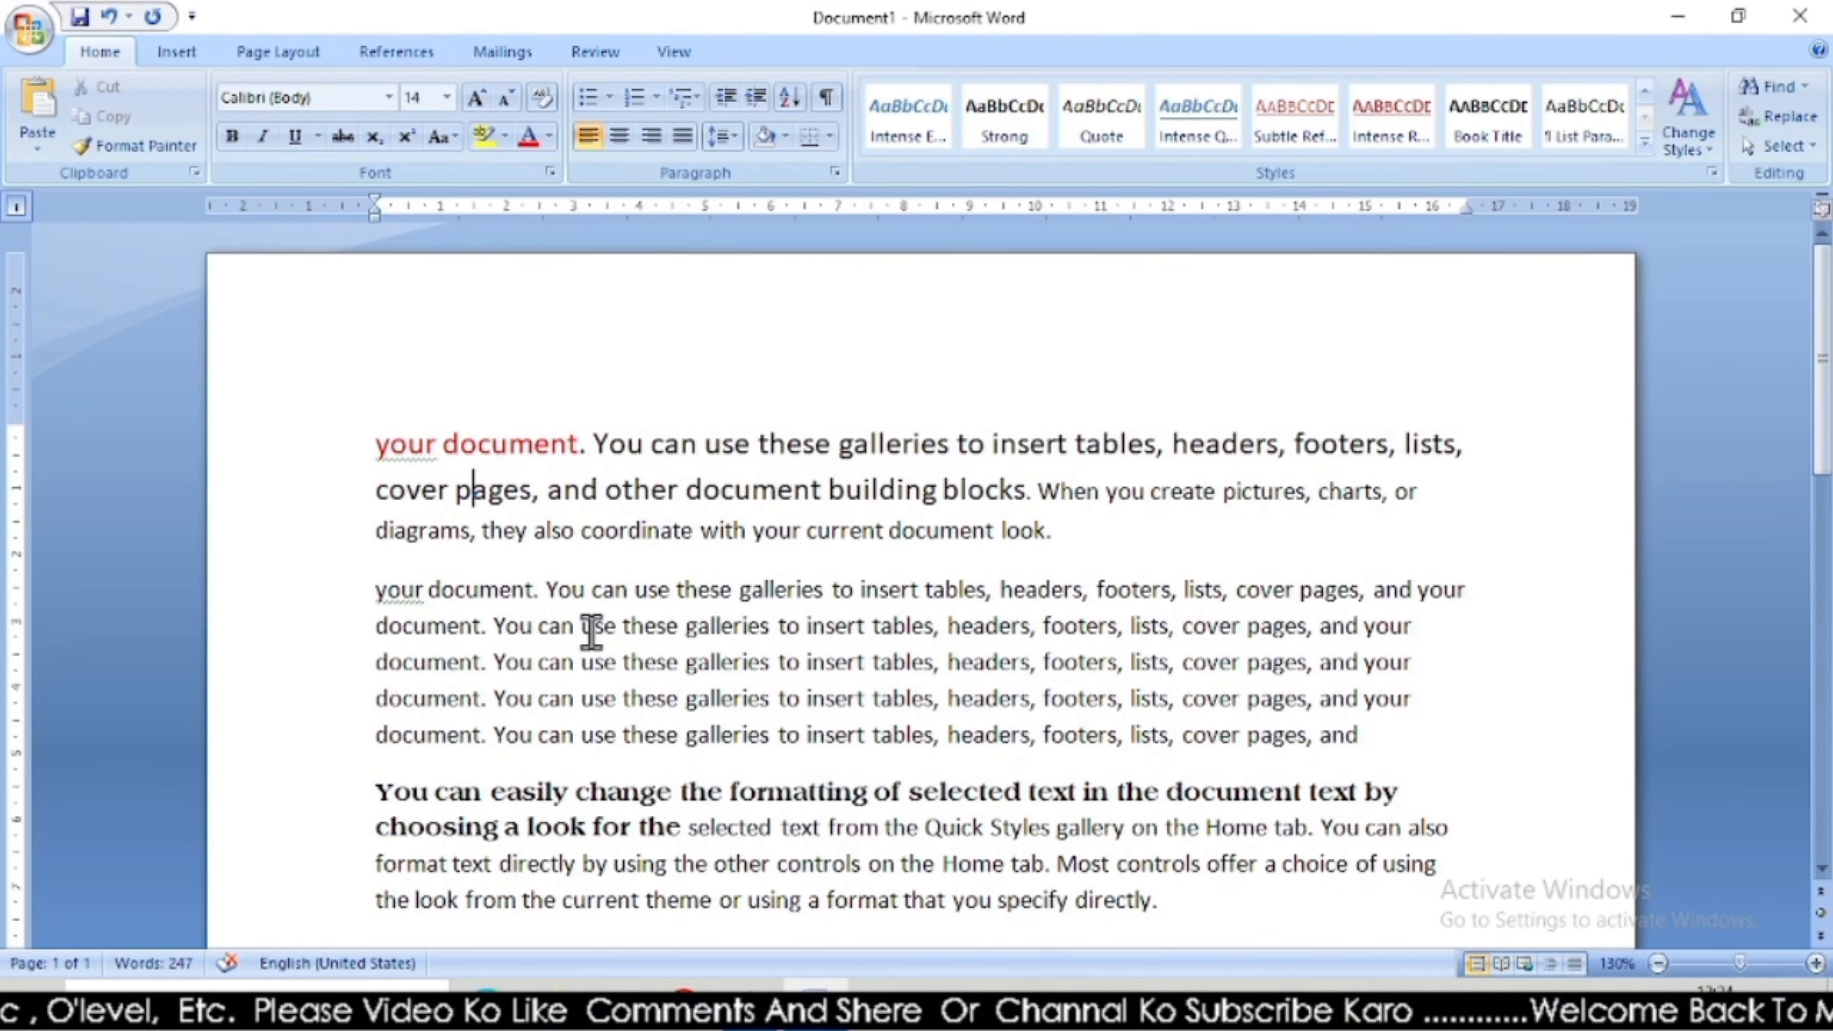
scroll(507, 596, down, 2)
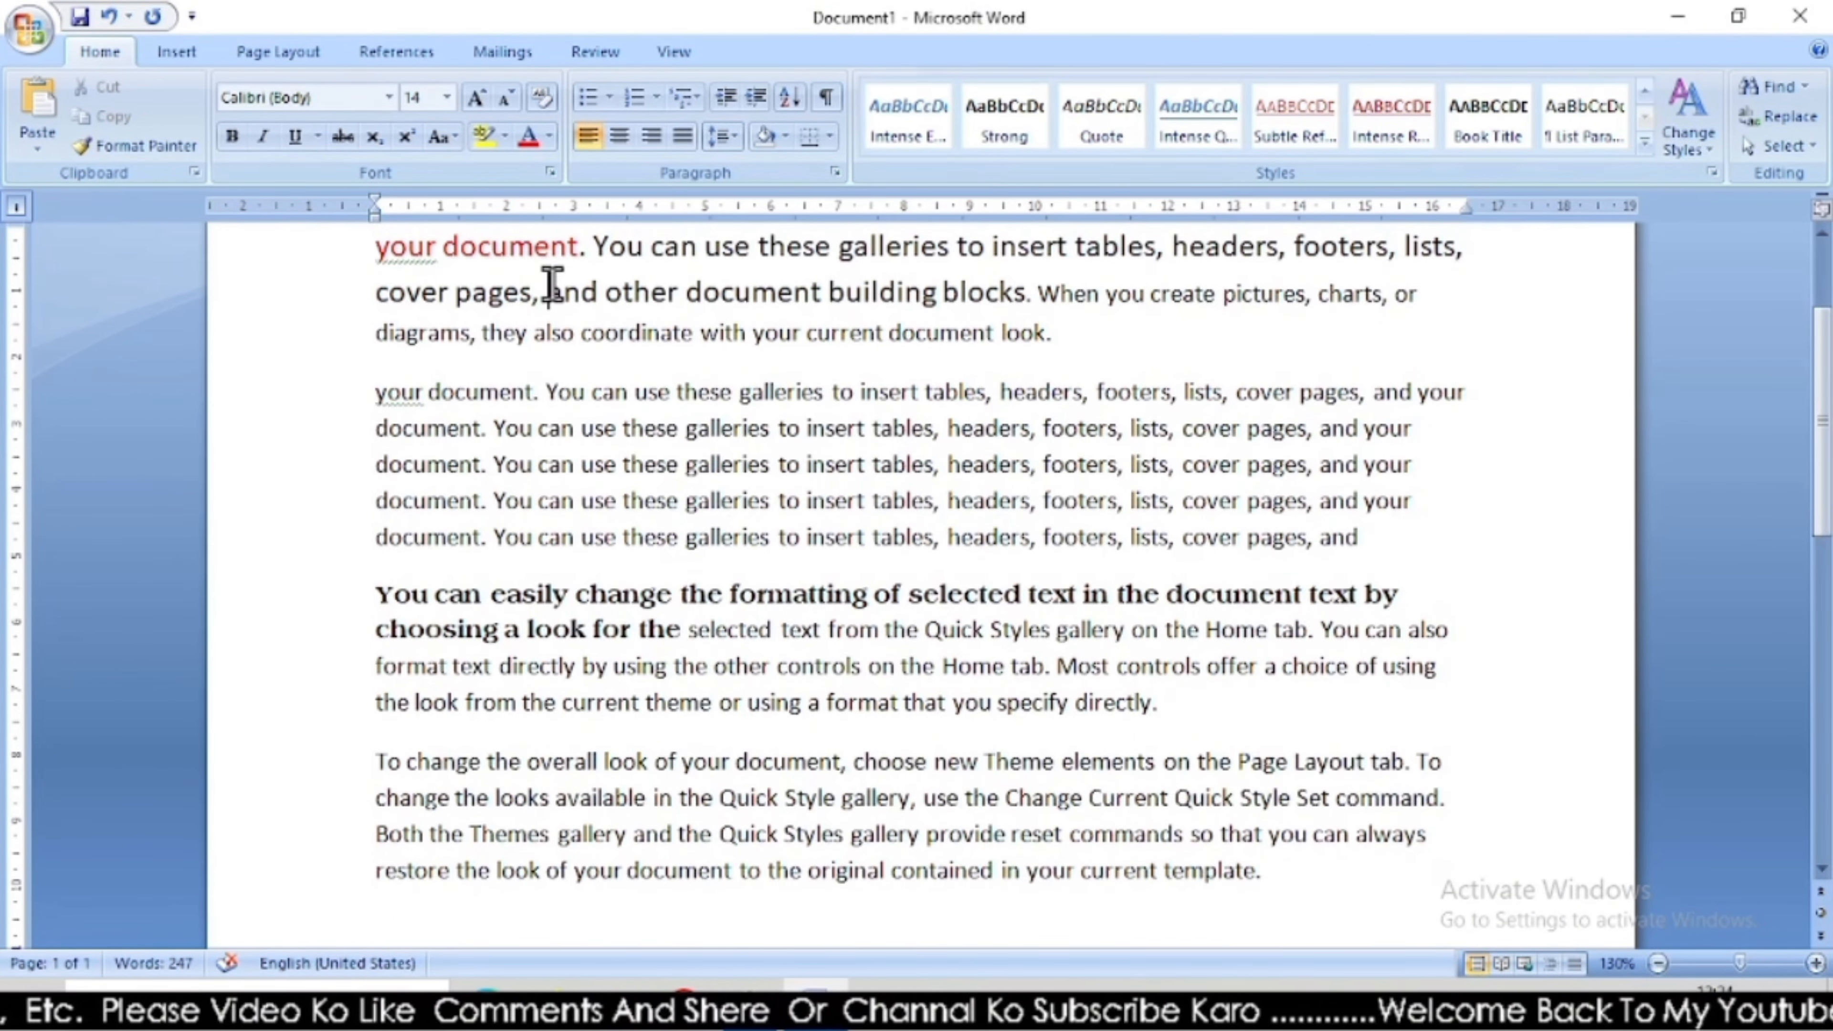
drag(373, 393, 1457, 393)
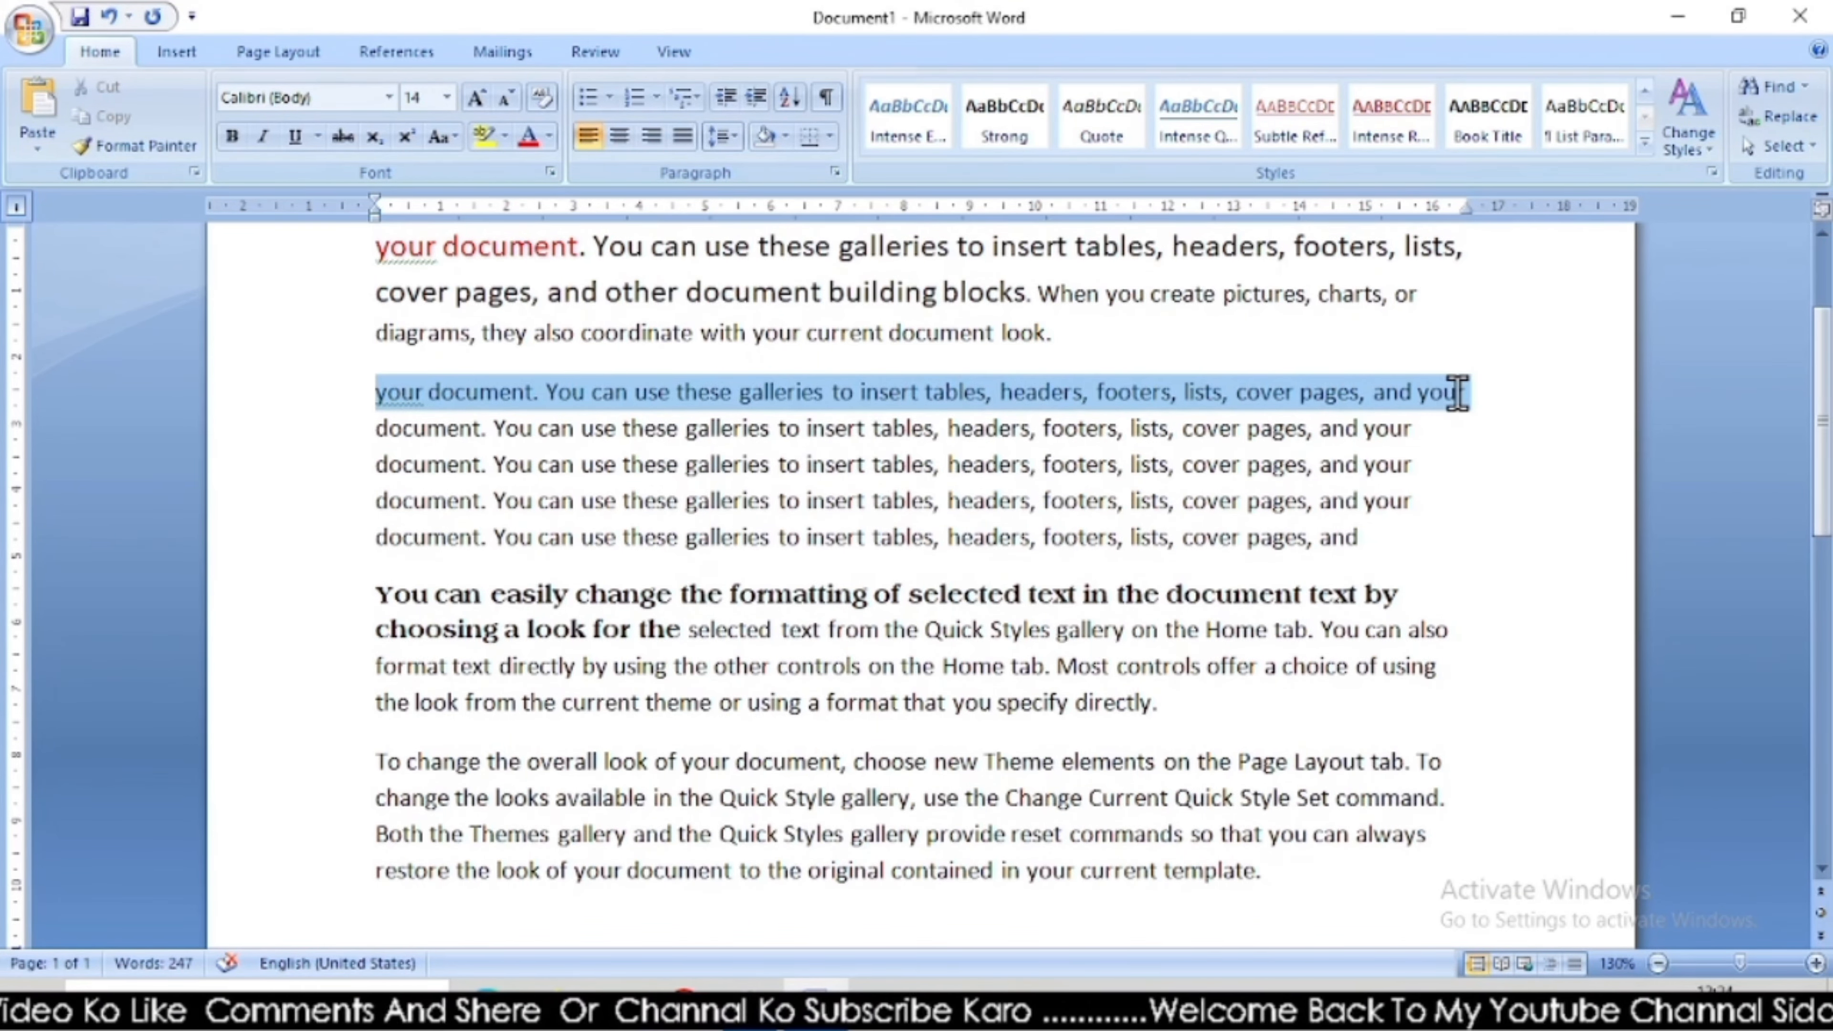
click(550, 135)
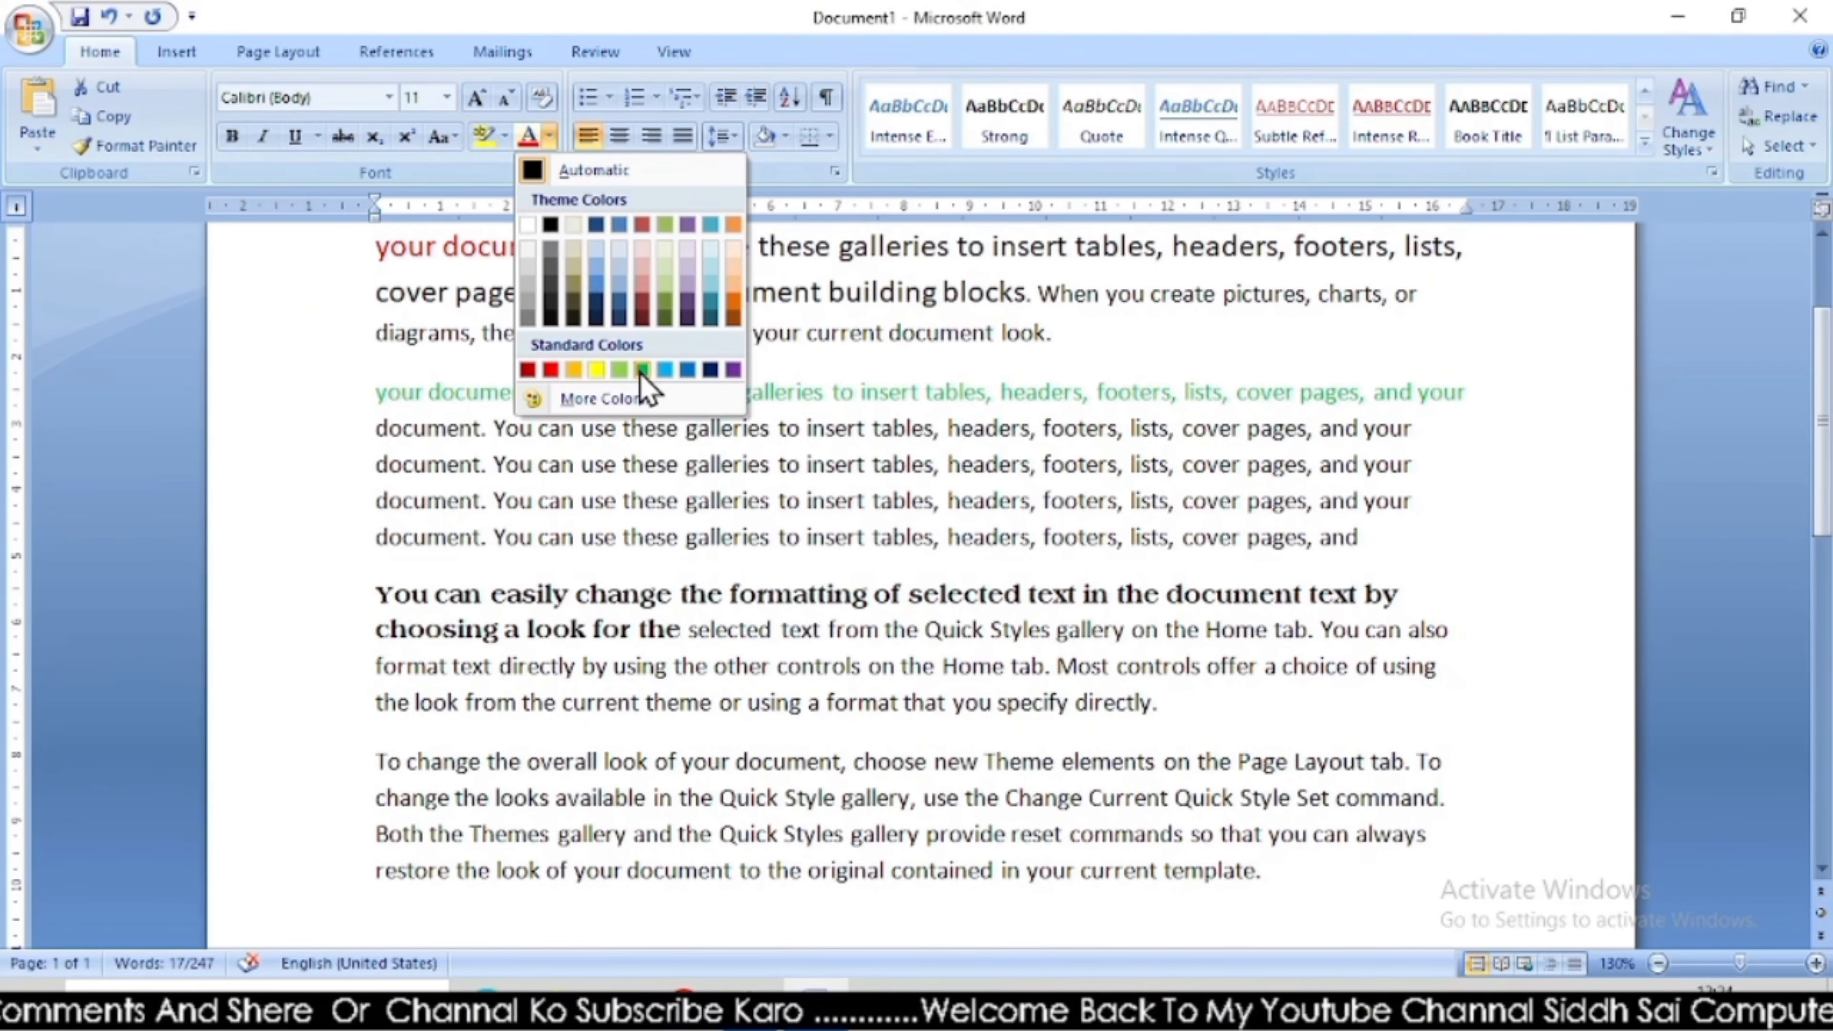
click(712, 371)
click(655, 422)
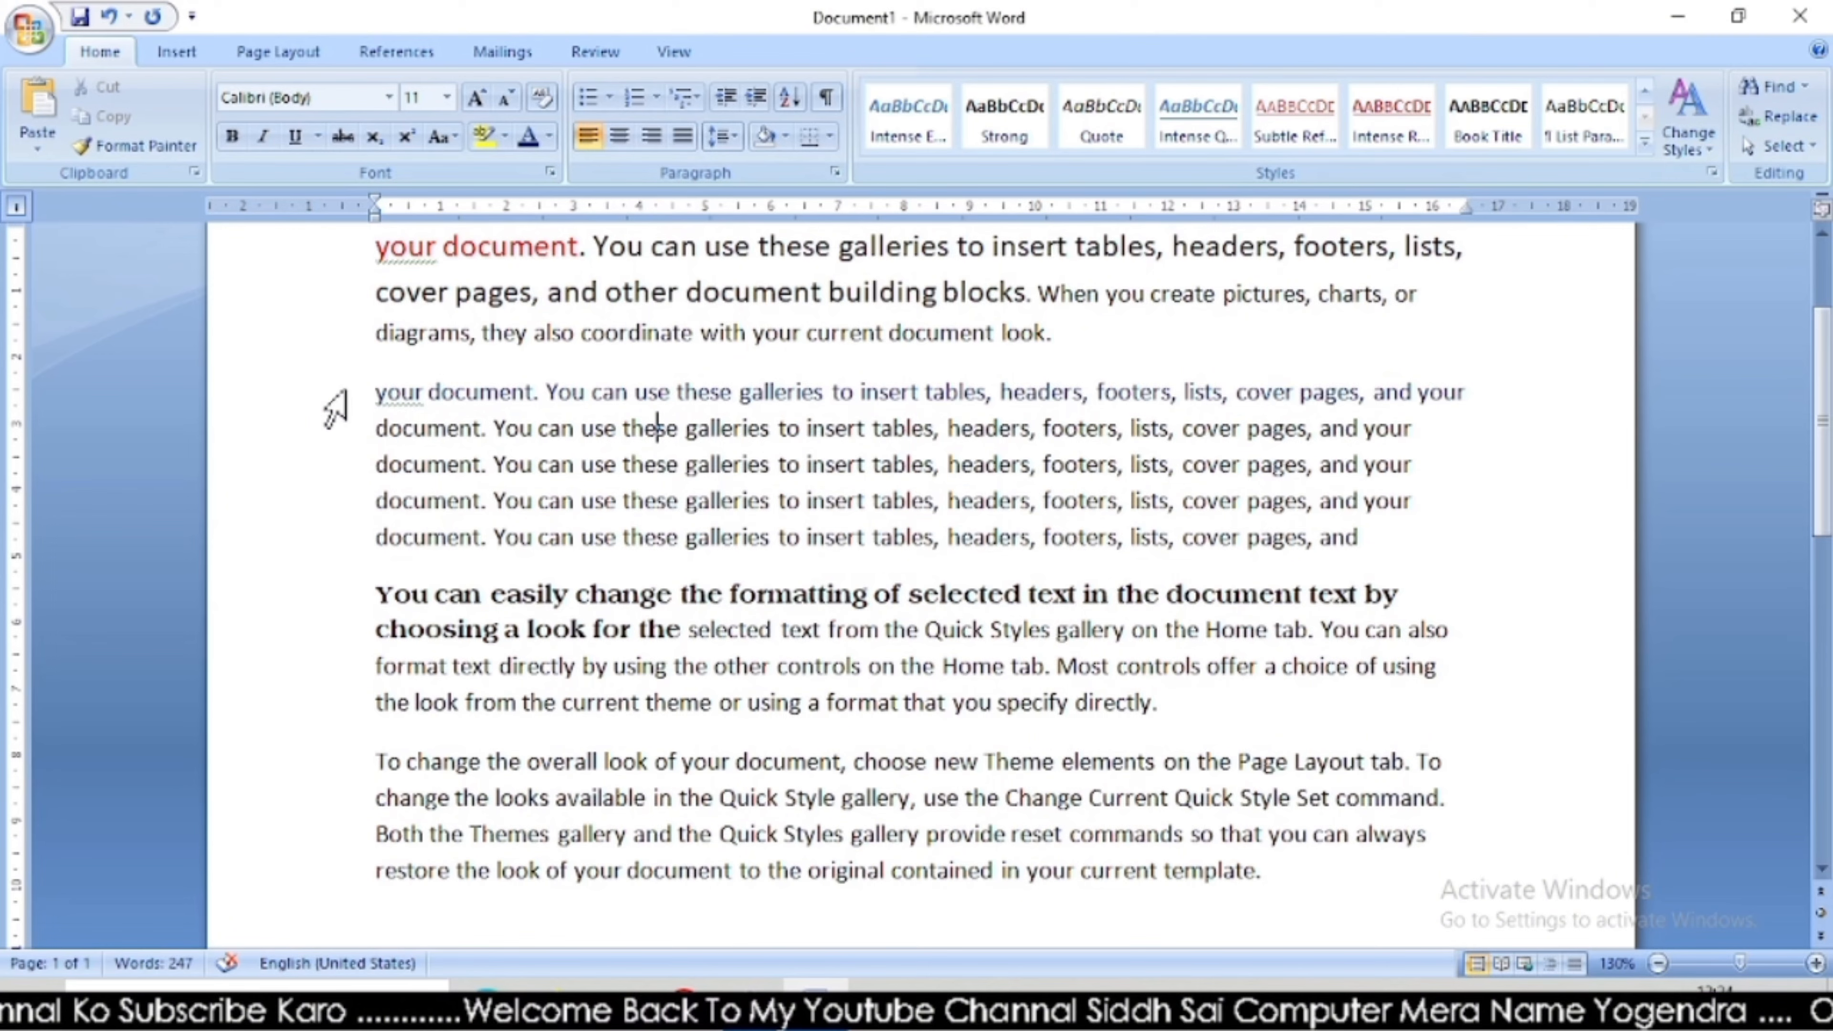
Make the dark blue first line of the second paragraph bold.
drag(372, 391, 1469, 394)
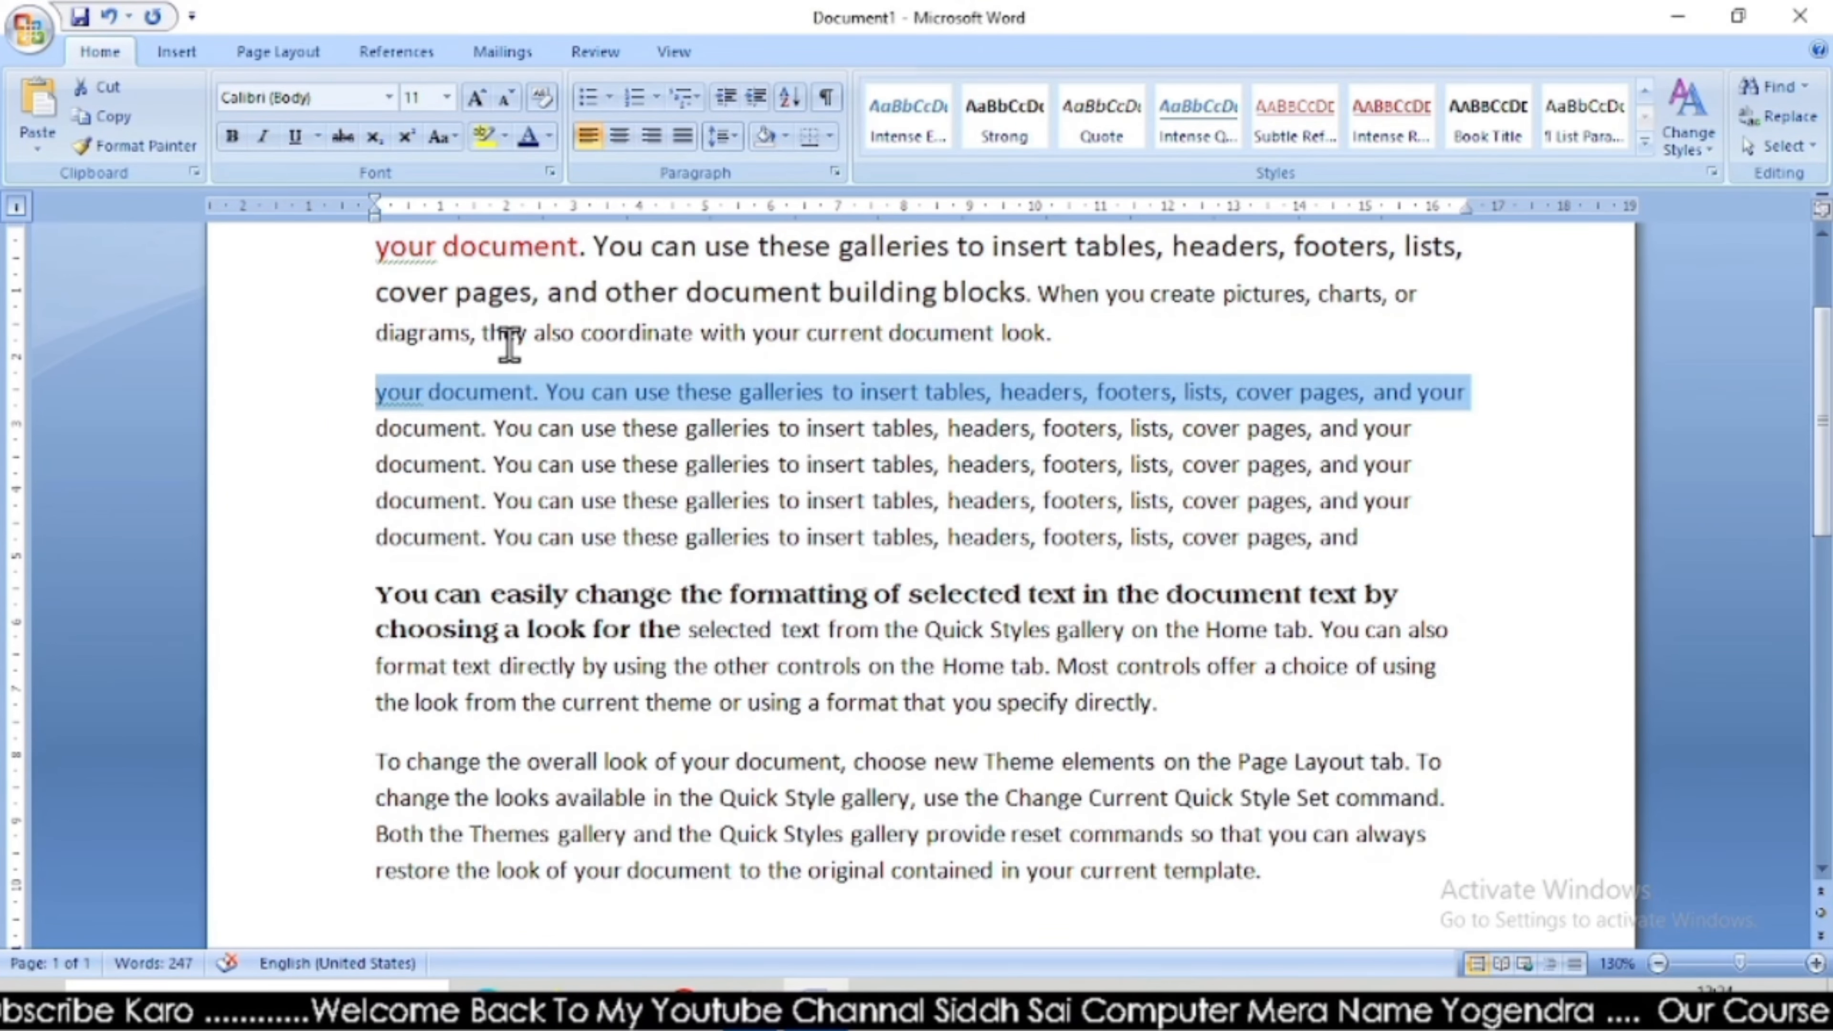
click(228, 145)
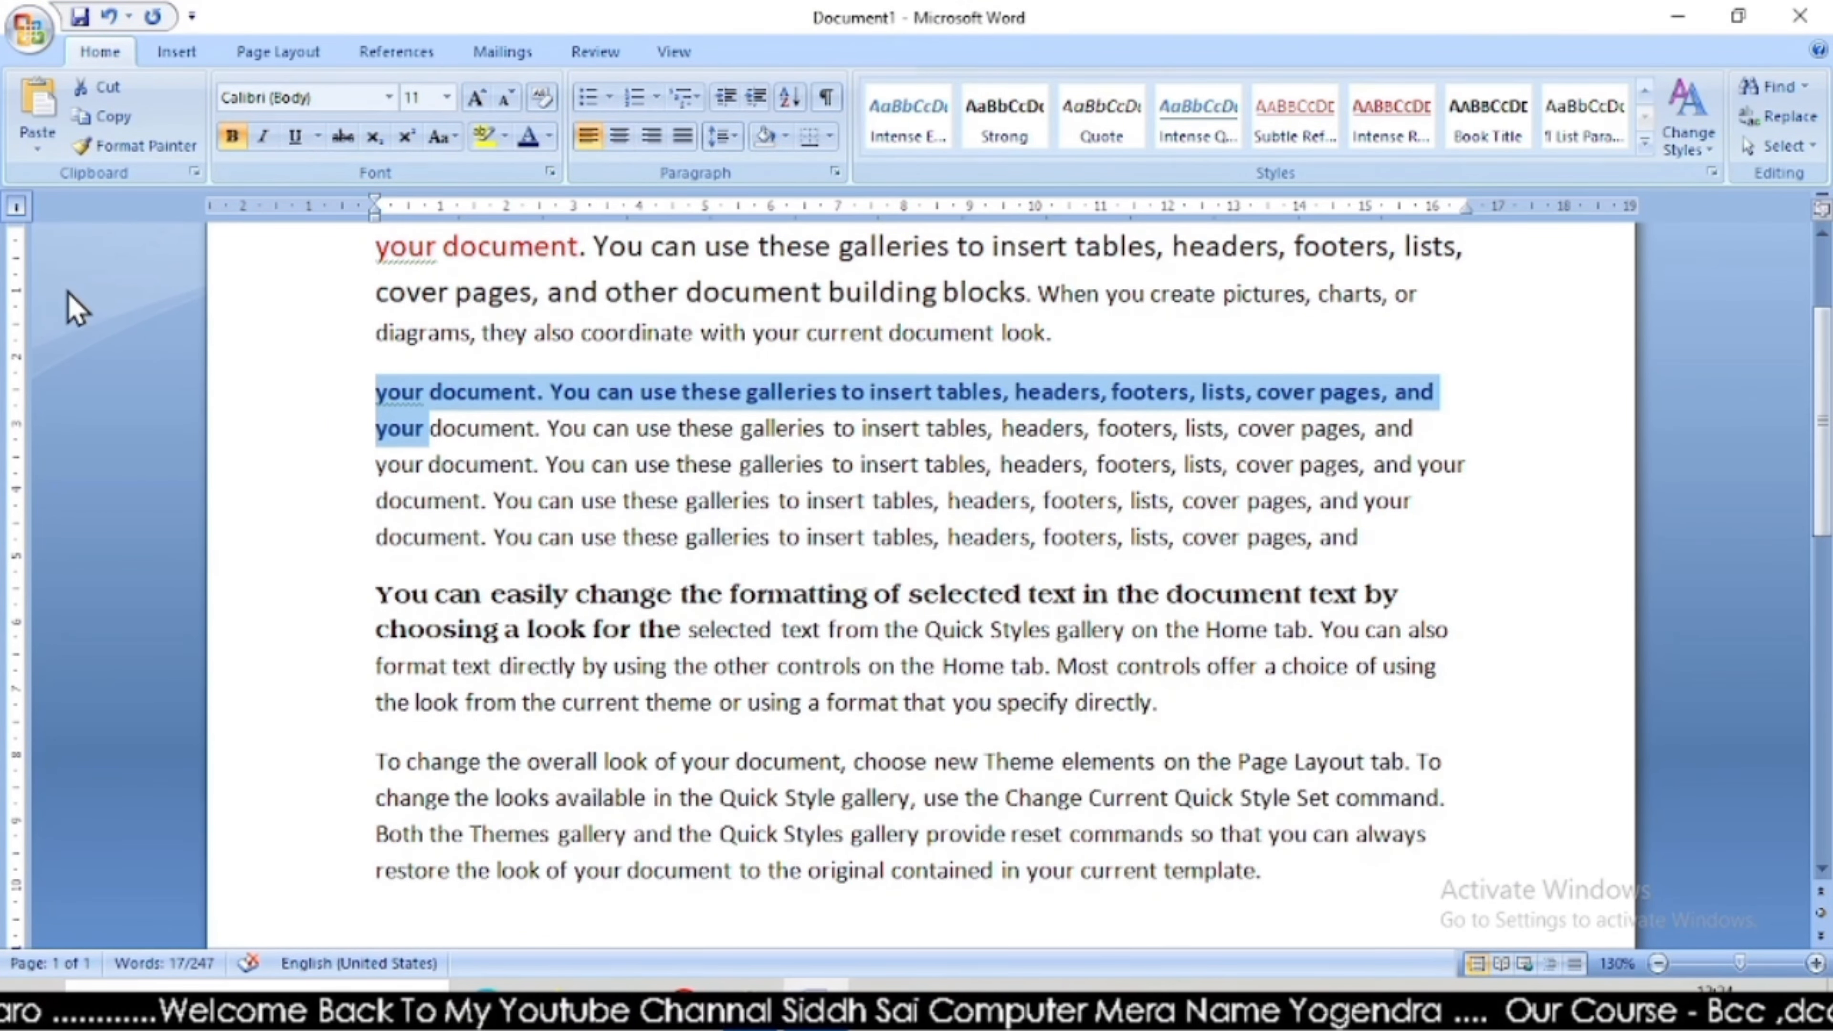
click(529, 402)
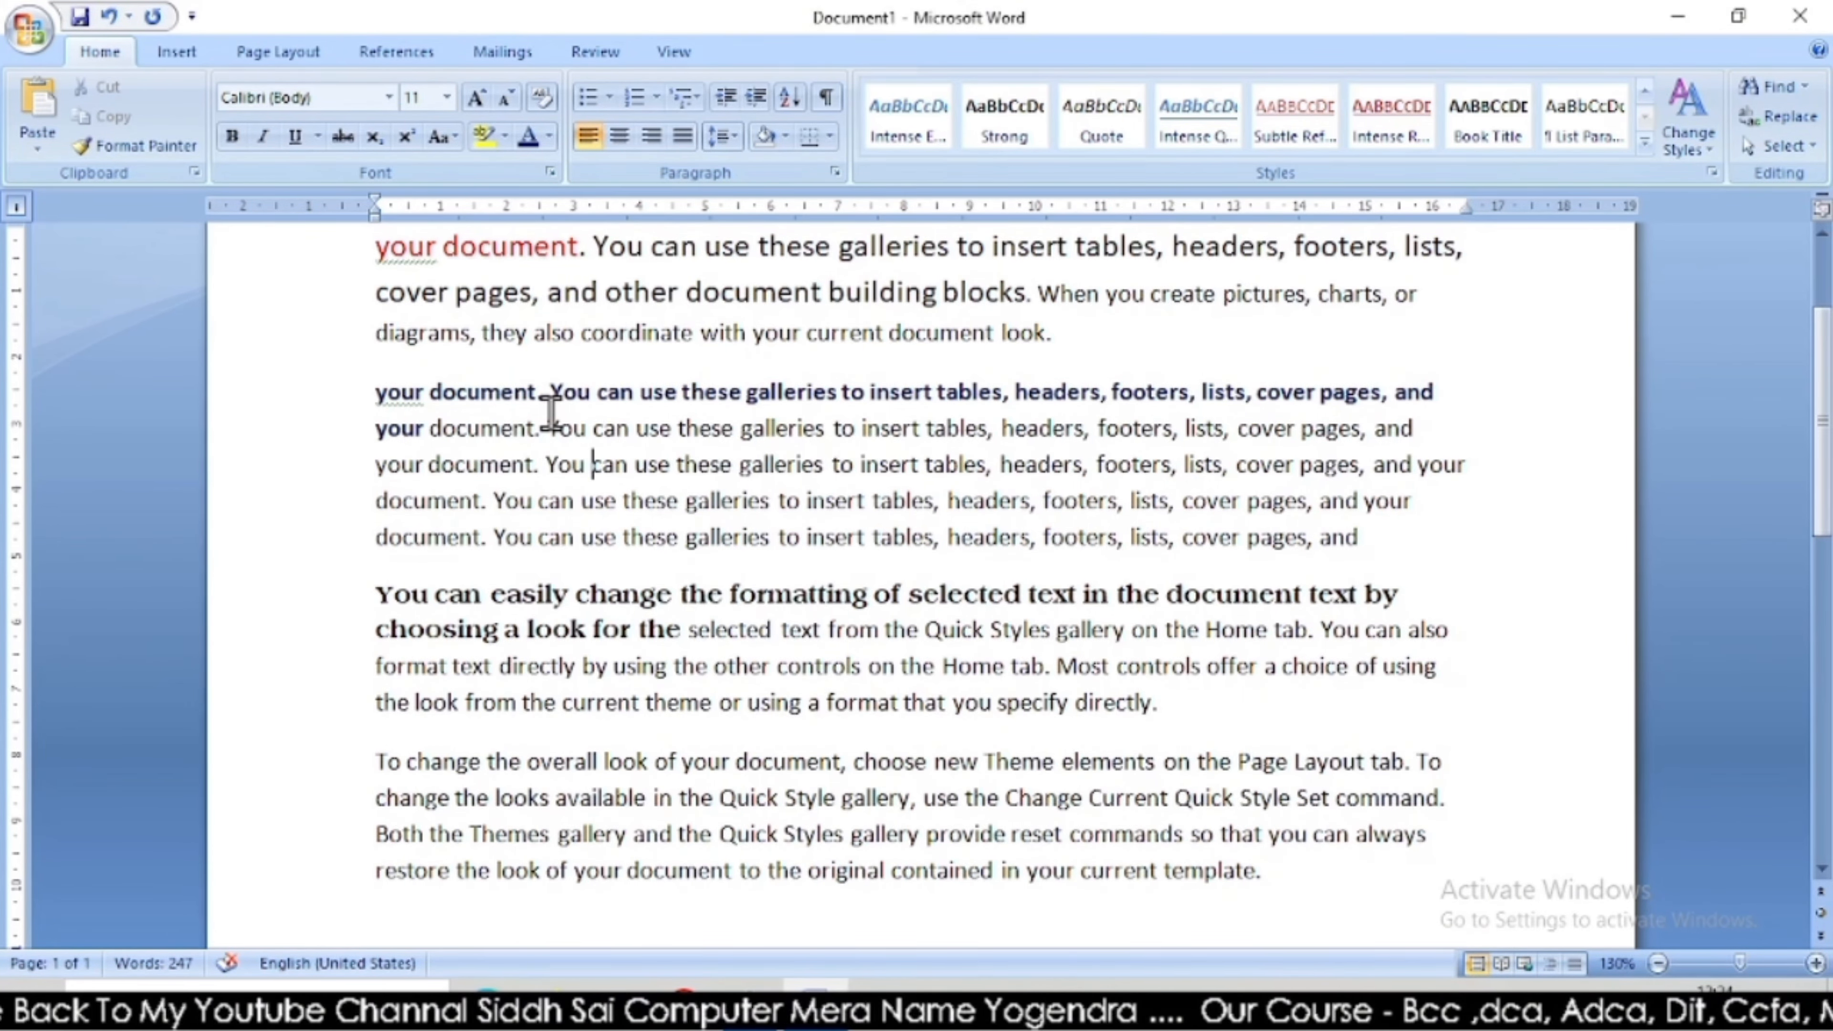
Highlight "You can use these galleries…" in the second paragraph's third line and the third paragraph's bold opening words in bright green.
drag(535, 467, 1465, 468)
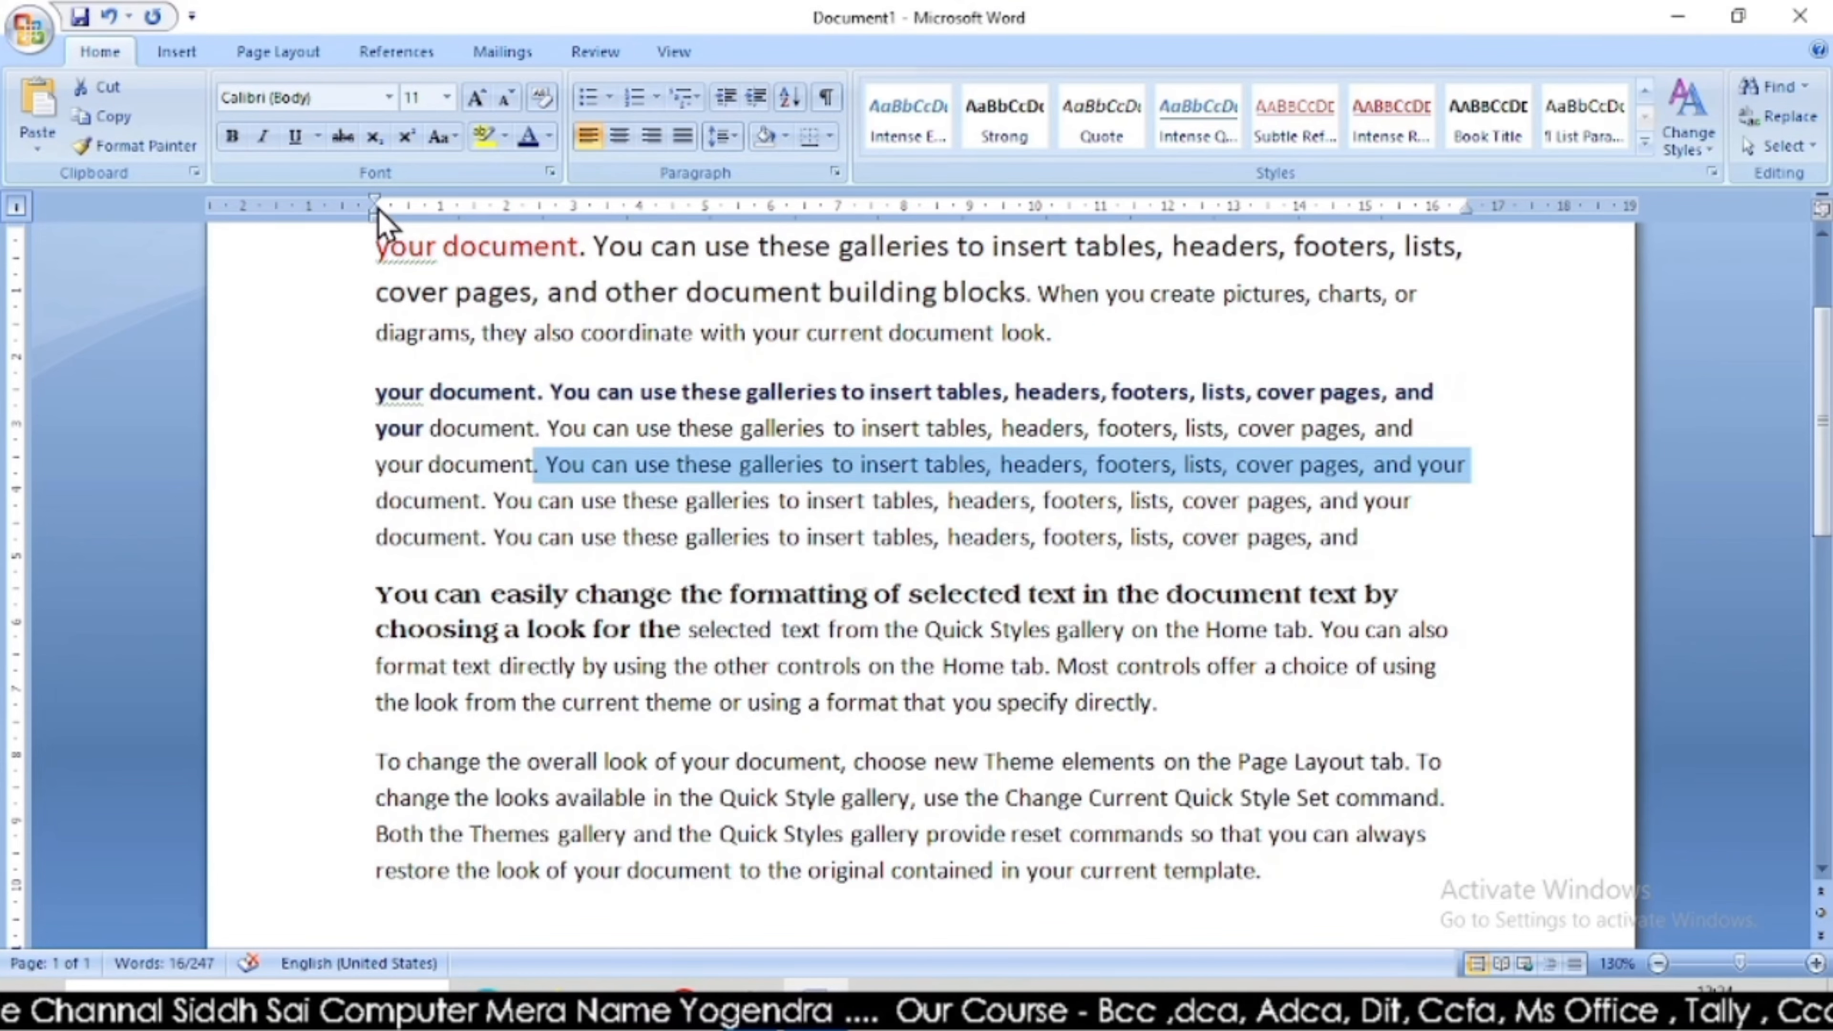
click(506, 138)
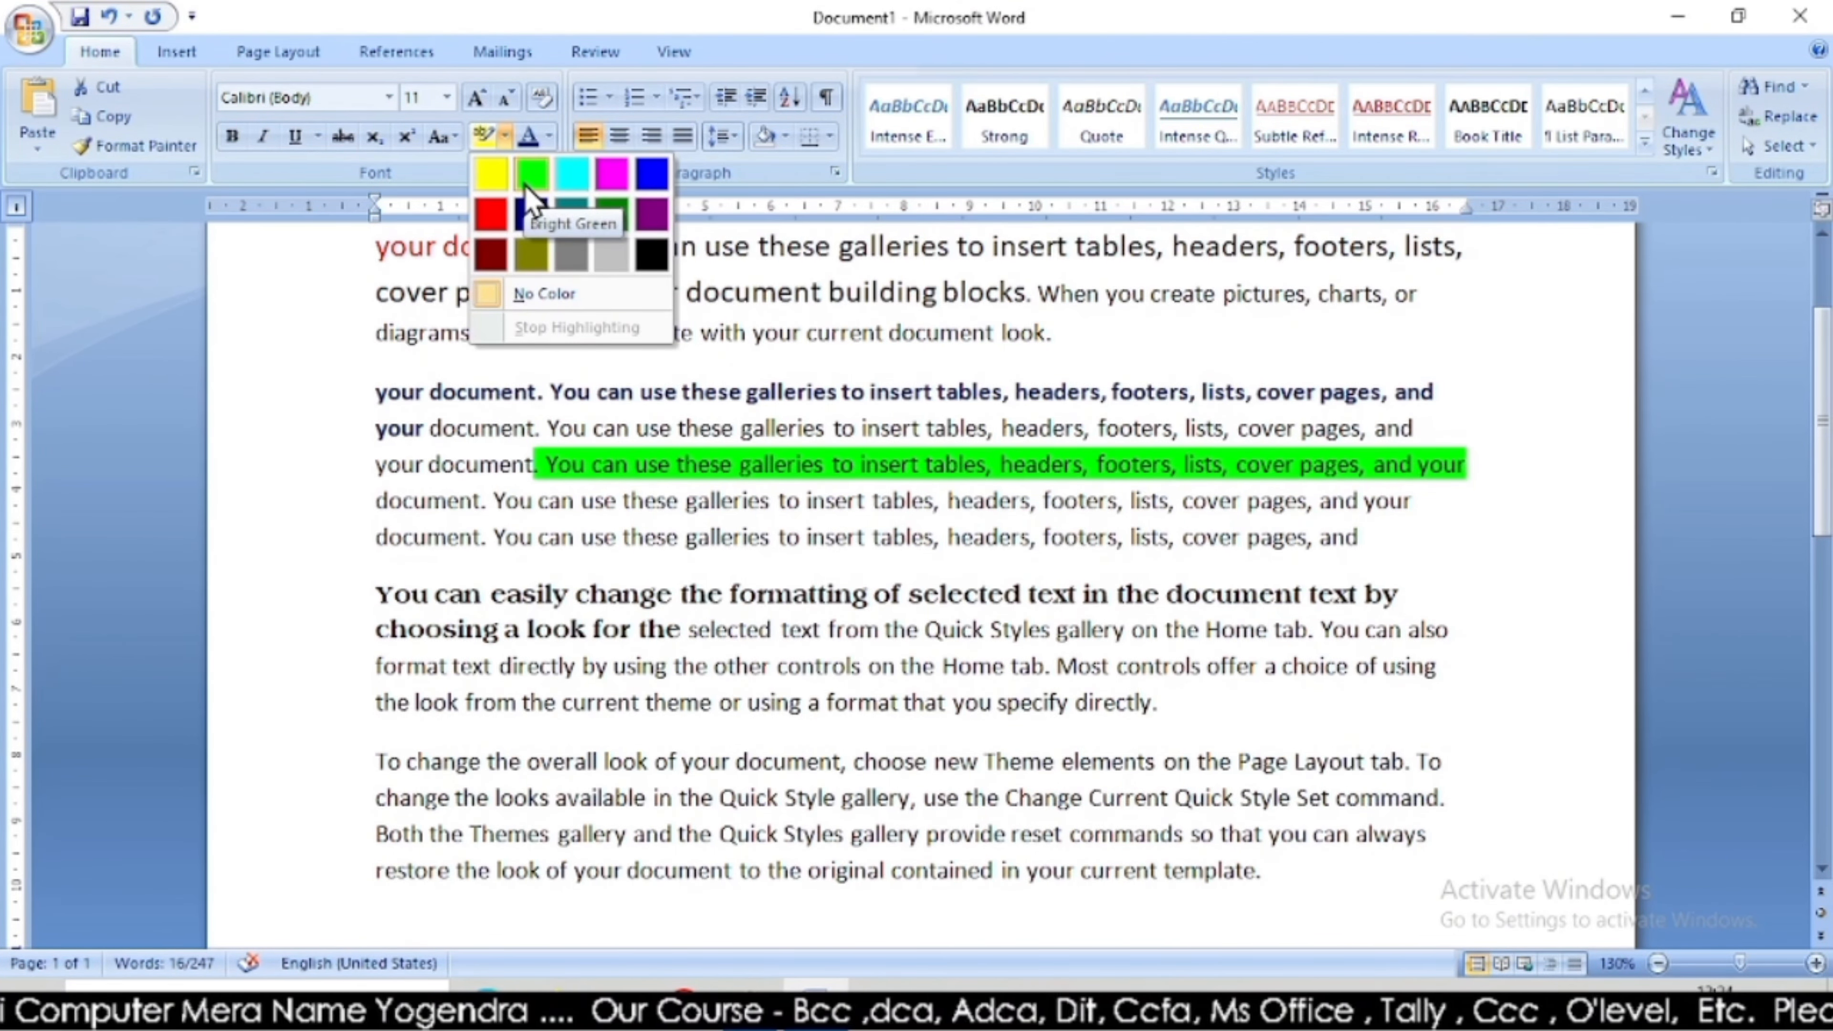
click(529, 181)
click(658, 509)
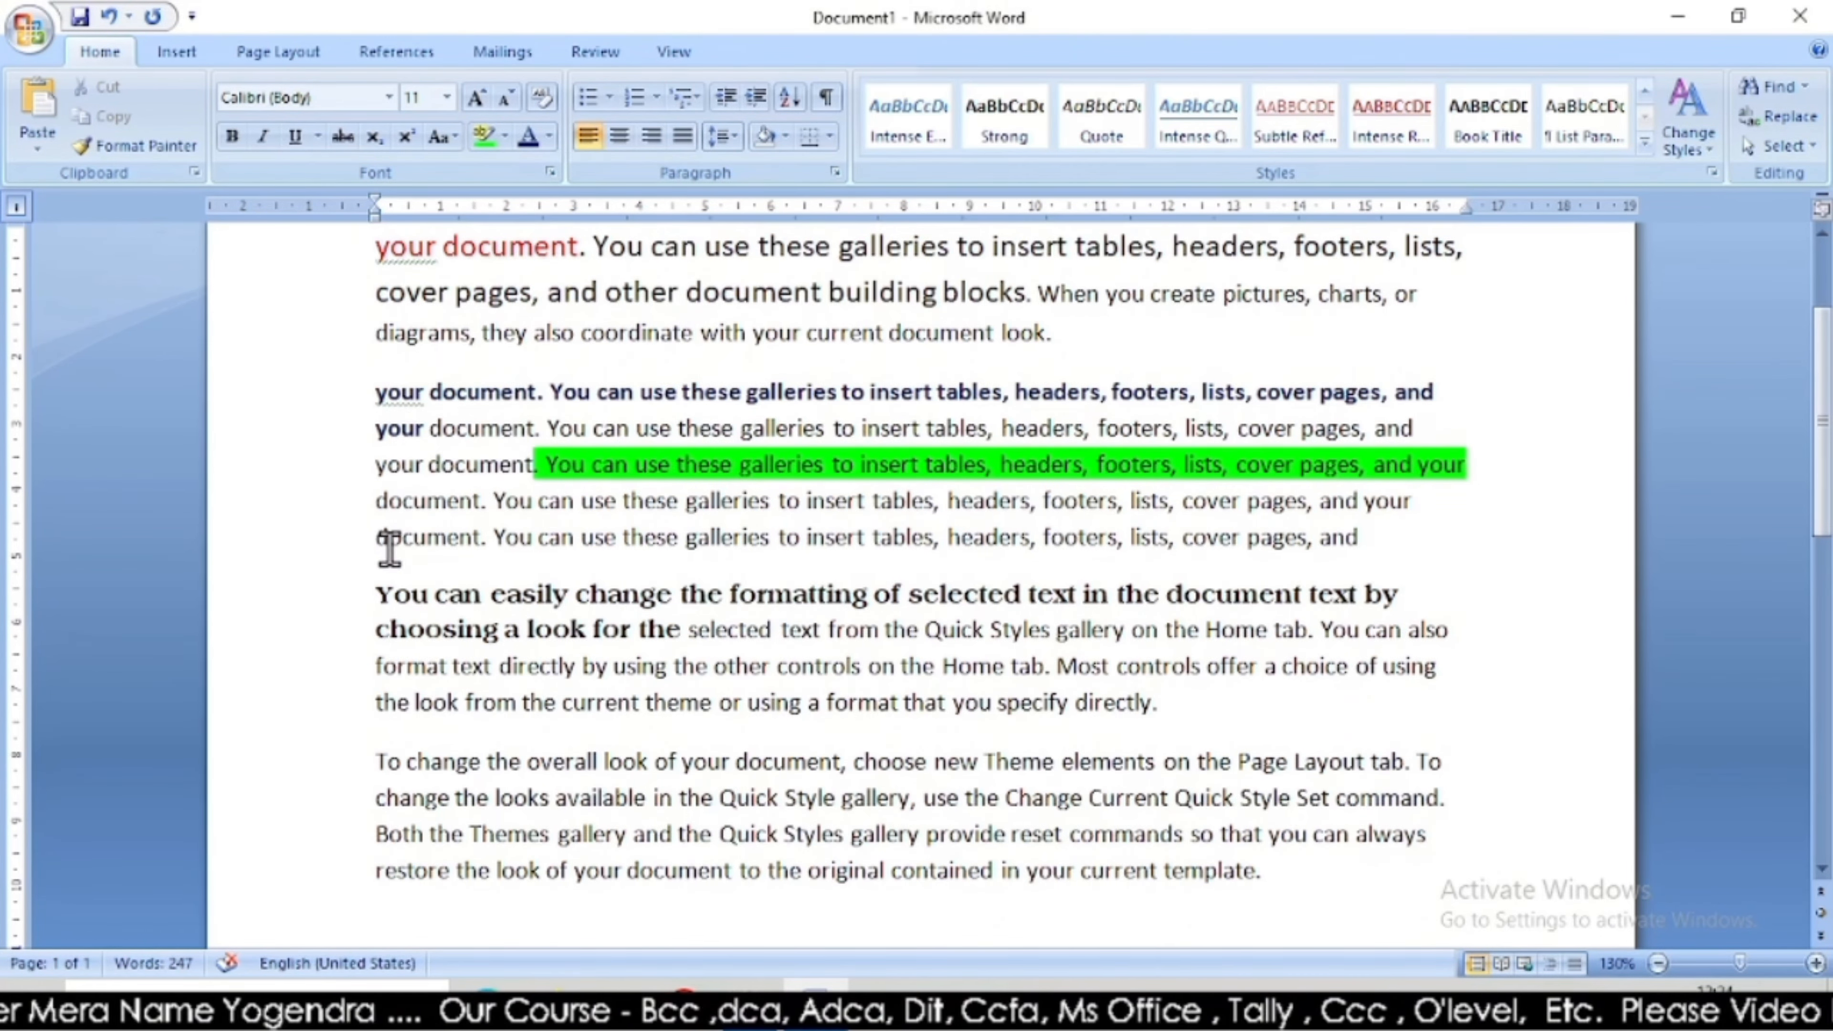
drag(374, 595, 682, 628)
click(484, 137)
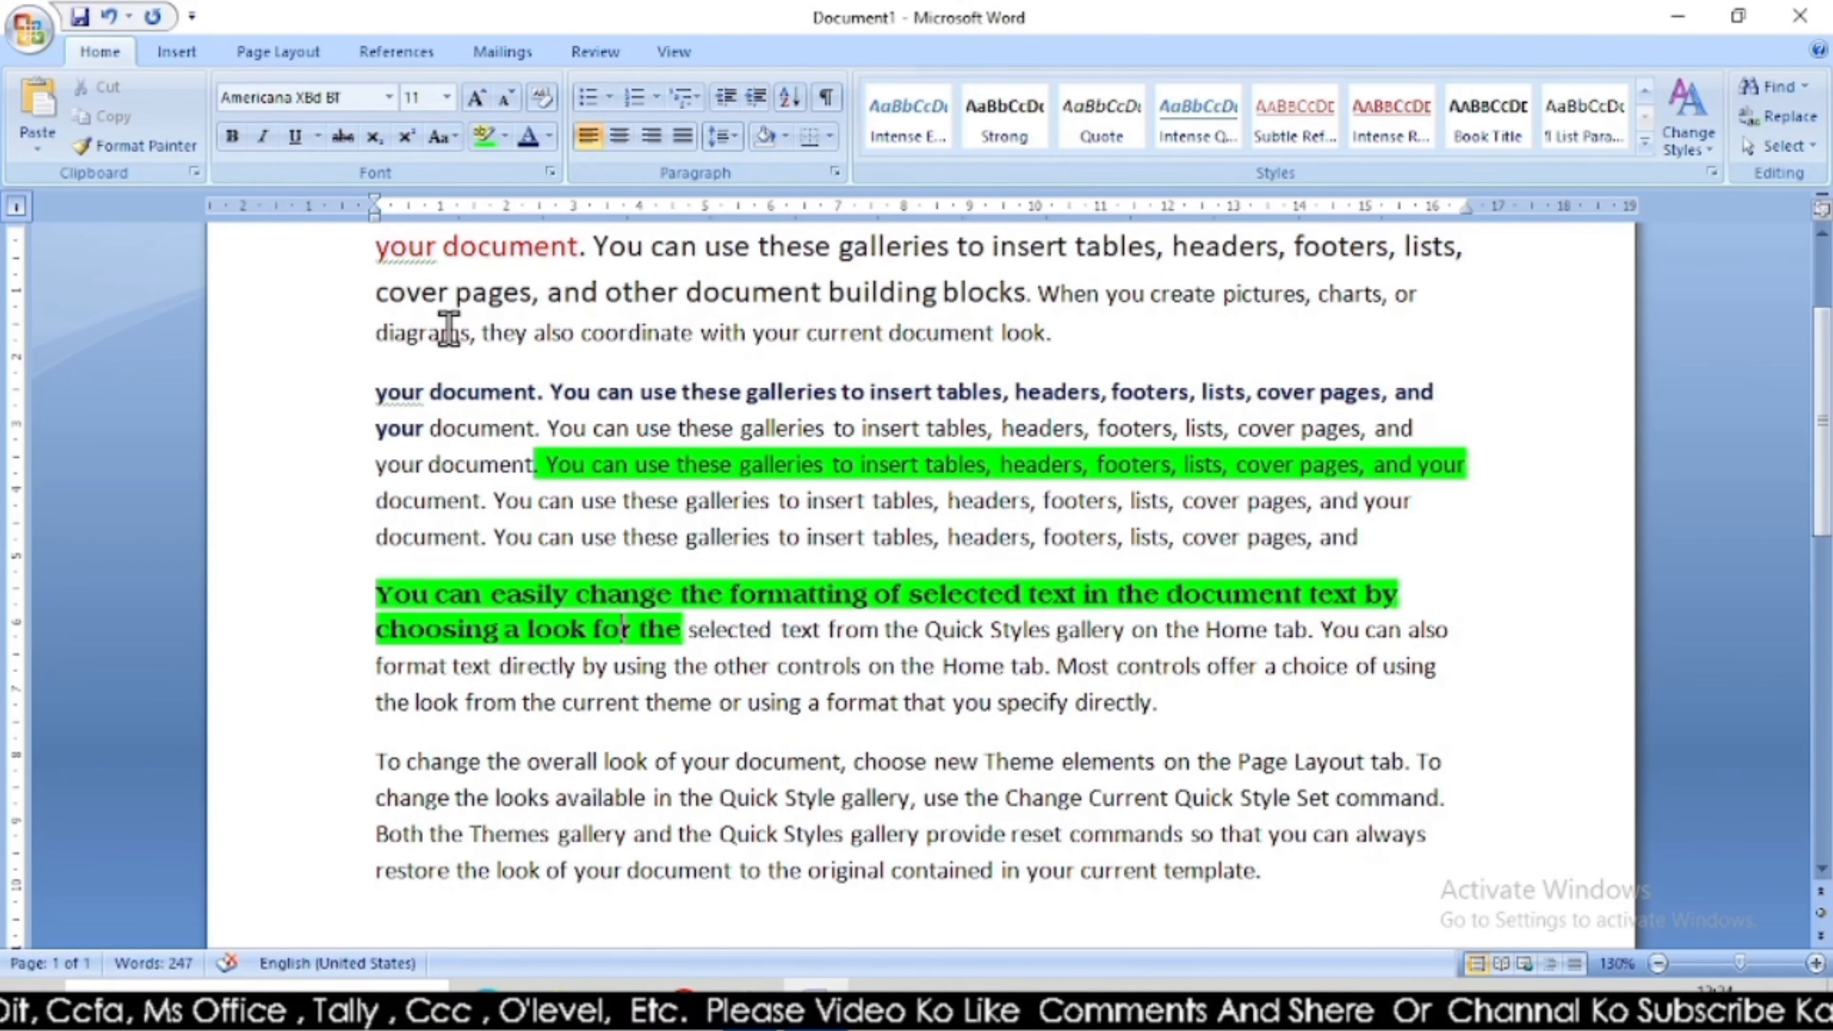
Select all four paragraphs and clear their font formatting.
drag(375, 250, 1301, 883)
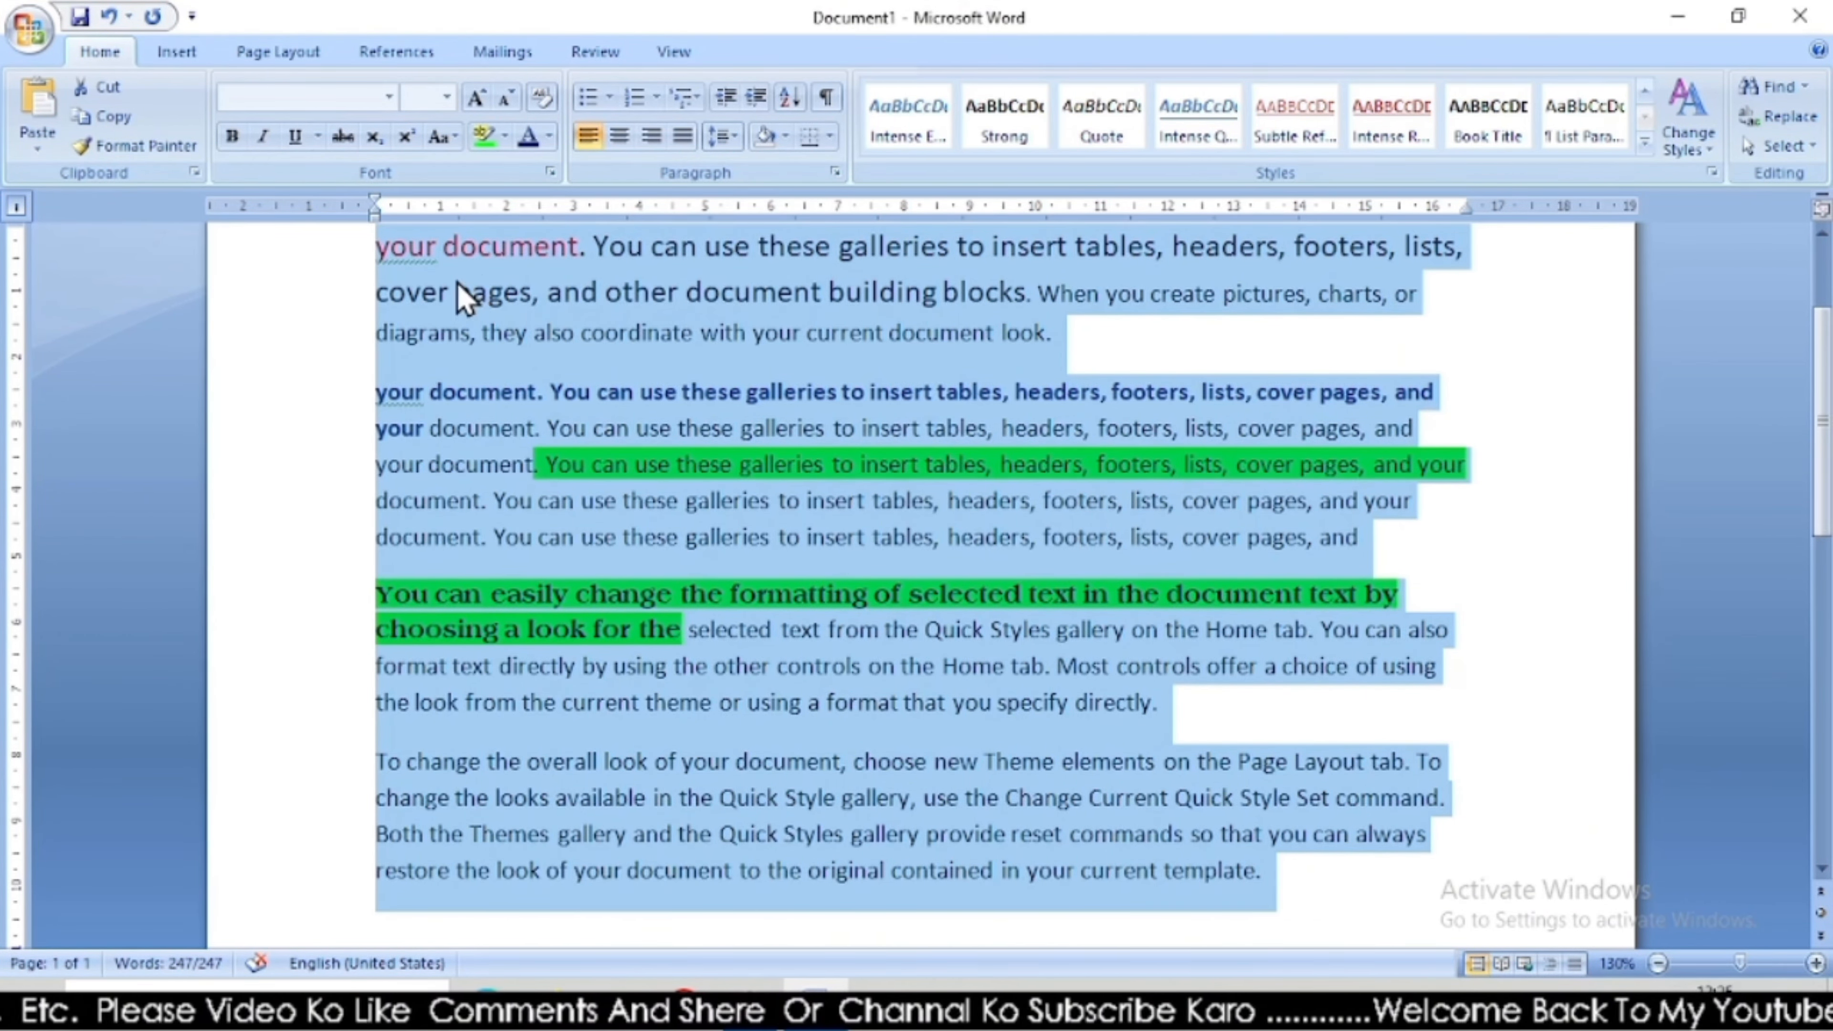
click(543, 98)
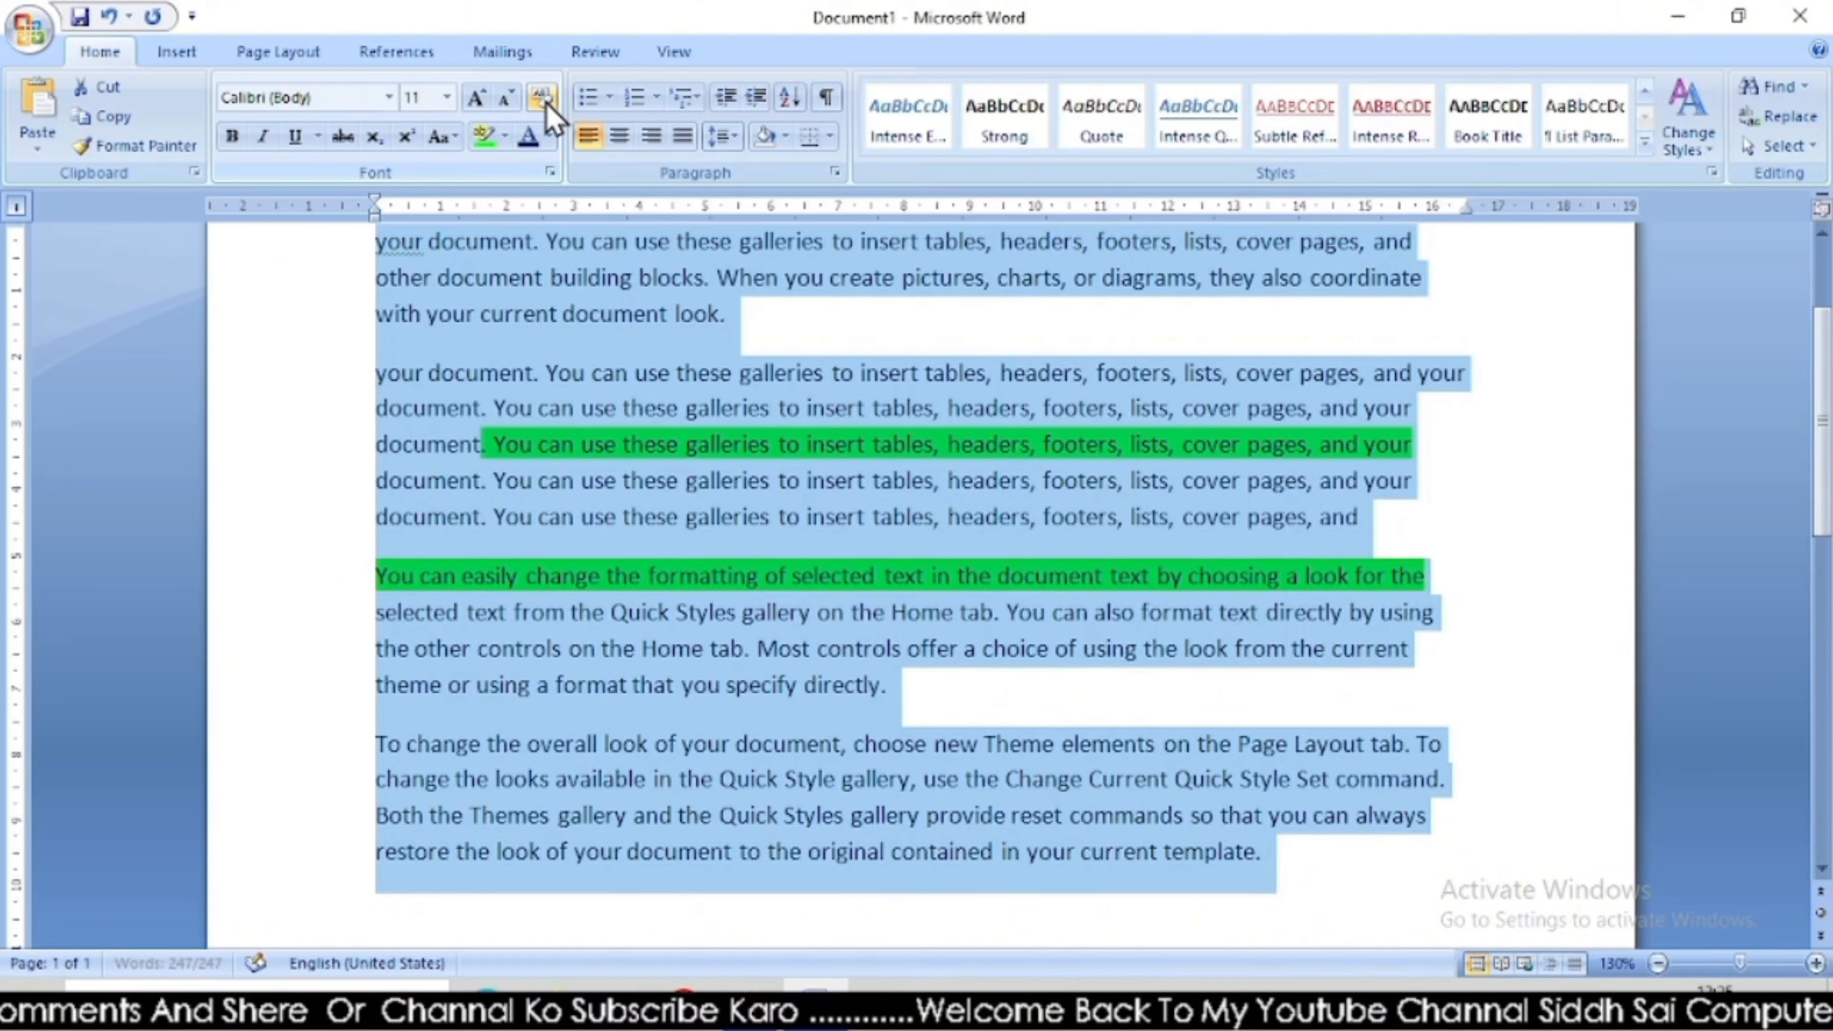
click(588, 483)
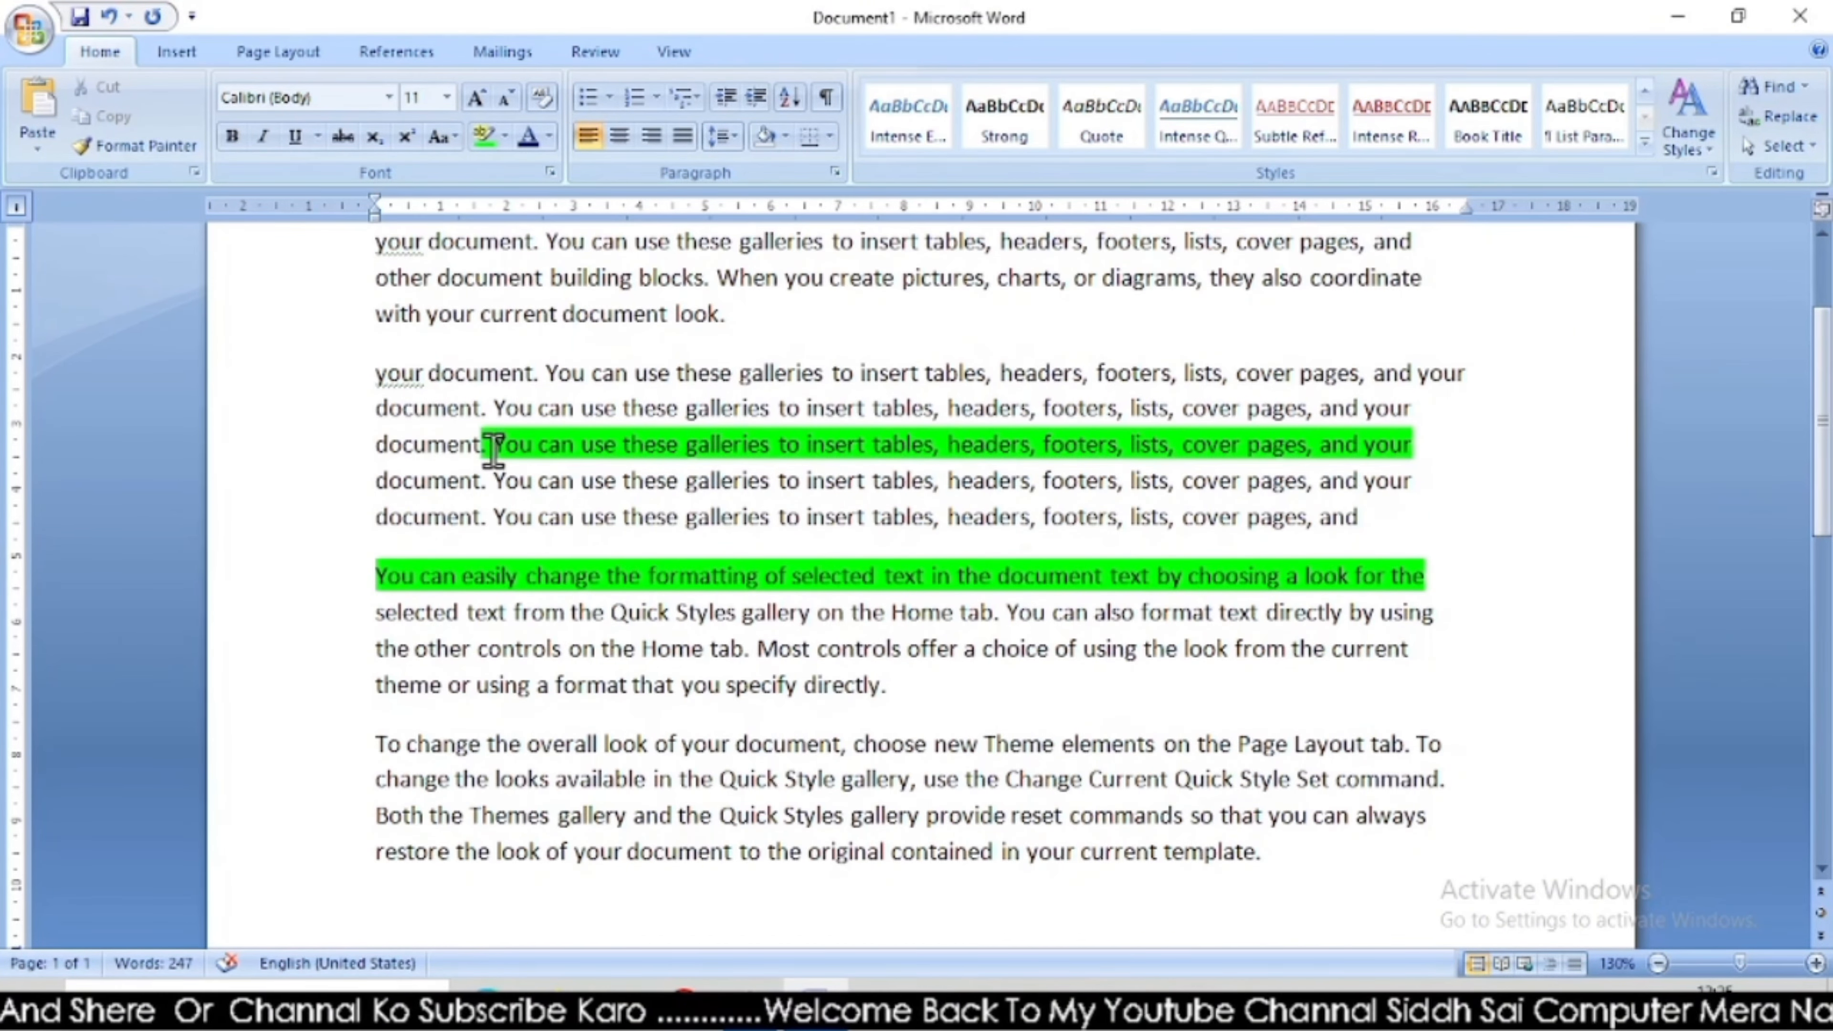
Remove the green highlighting from the second and third paragraphs by setting the highlight to No Color.
drag(493, 448, 1465, 574)
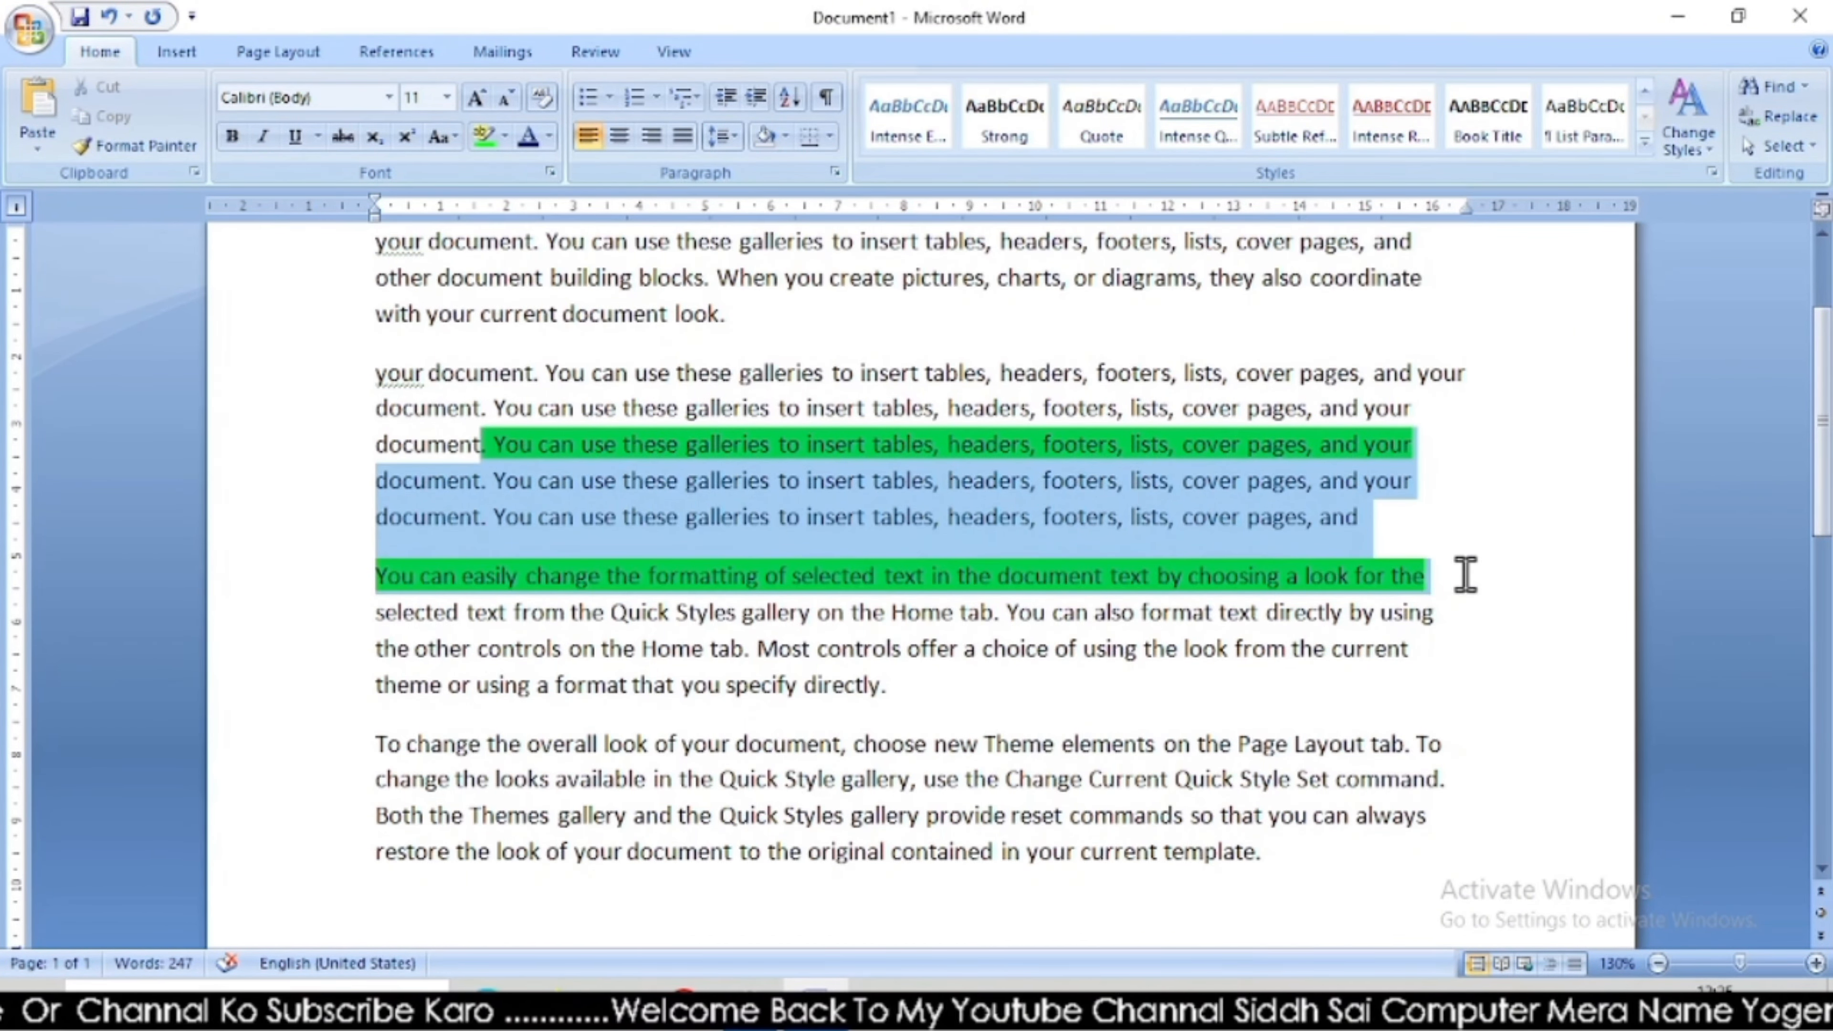
click(505, 135)
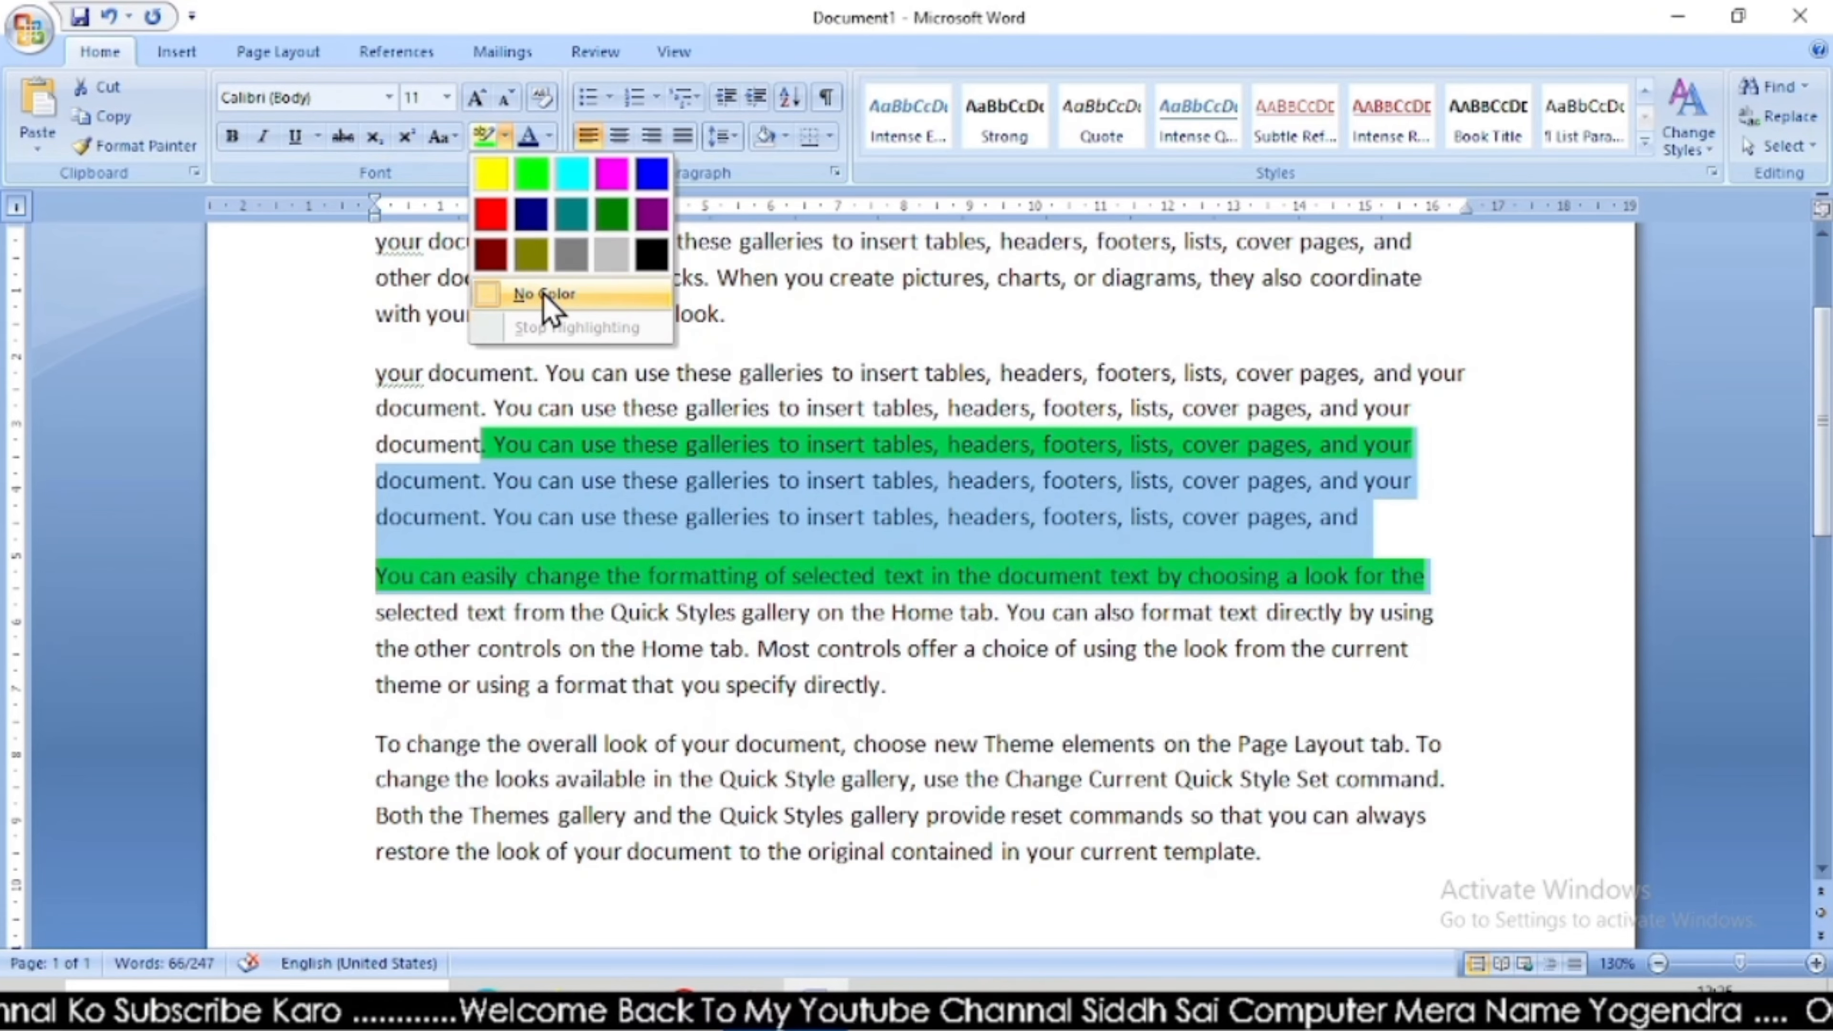
click(547, 295)
click(594, 517)
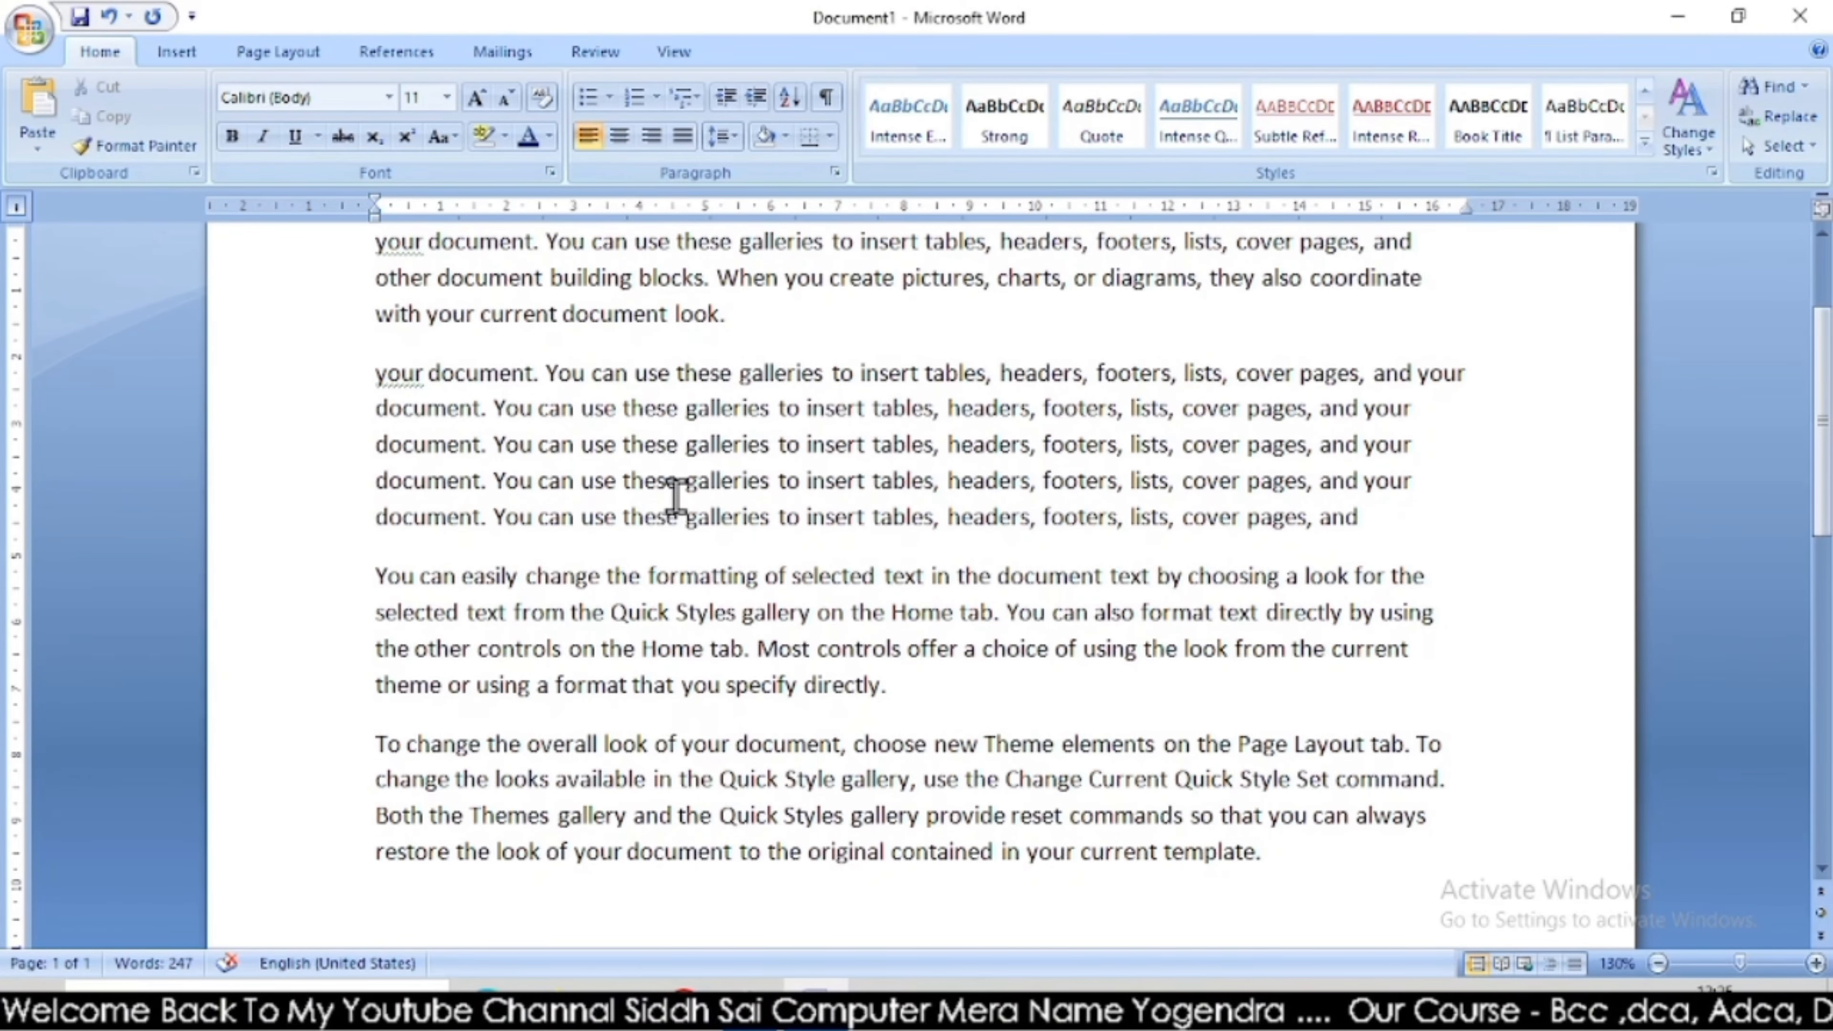
scroll(974, 686, down, 5)
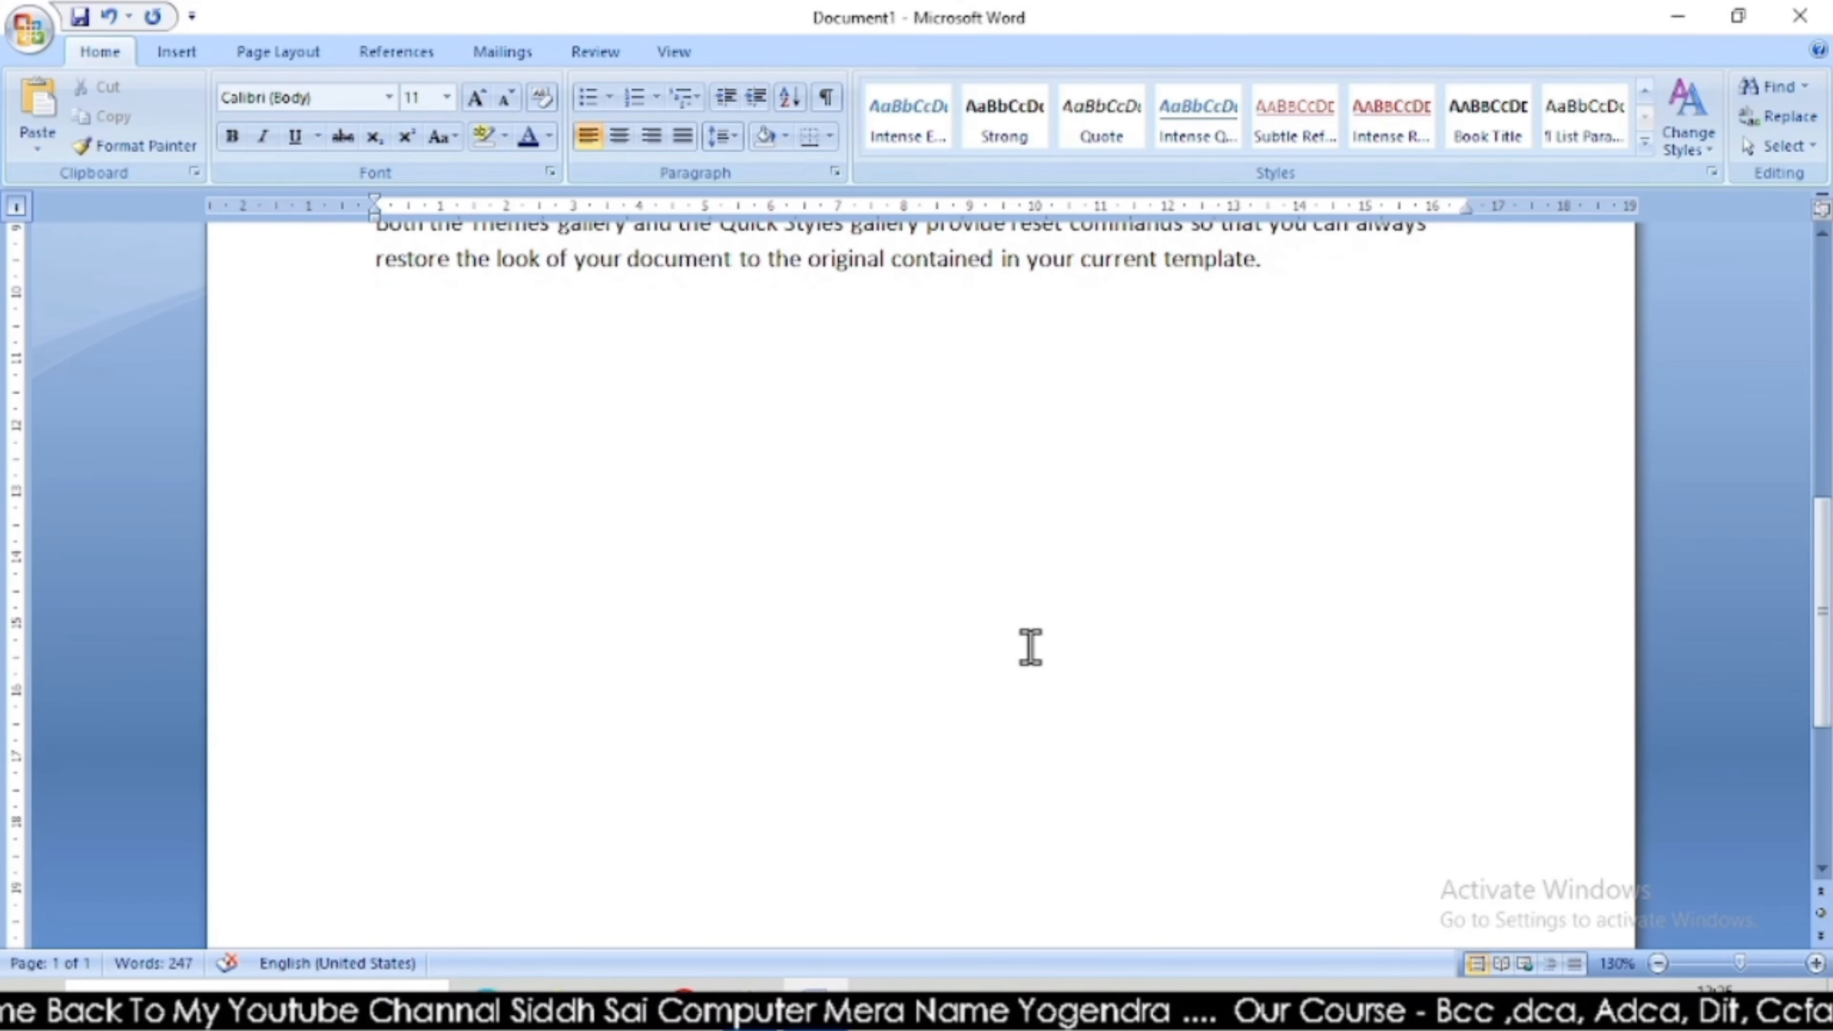
Add a line with the formulas H2O, H2, O2 and CO2, spaced apart, a few lines below the last paragraph.
click(1282, 285)
key(Return)
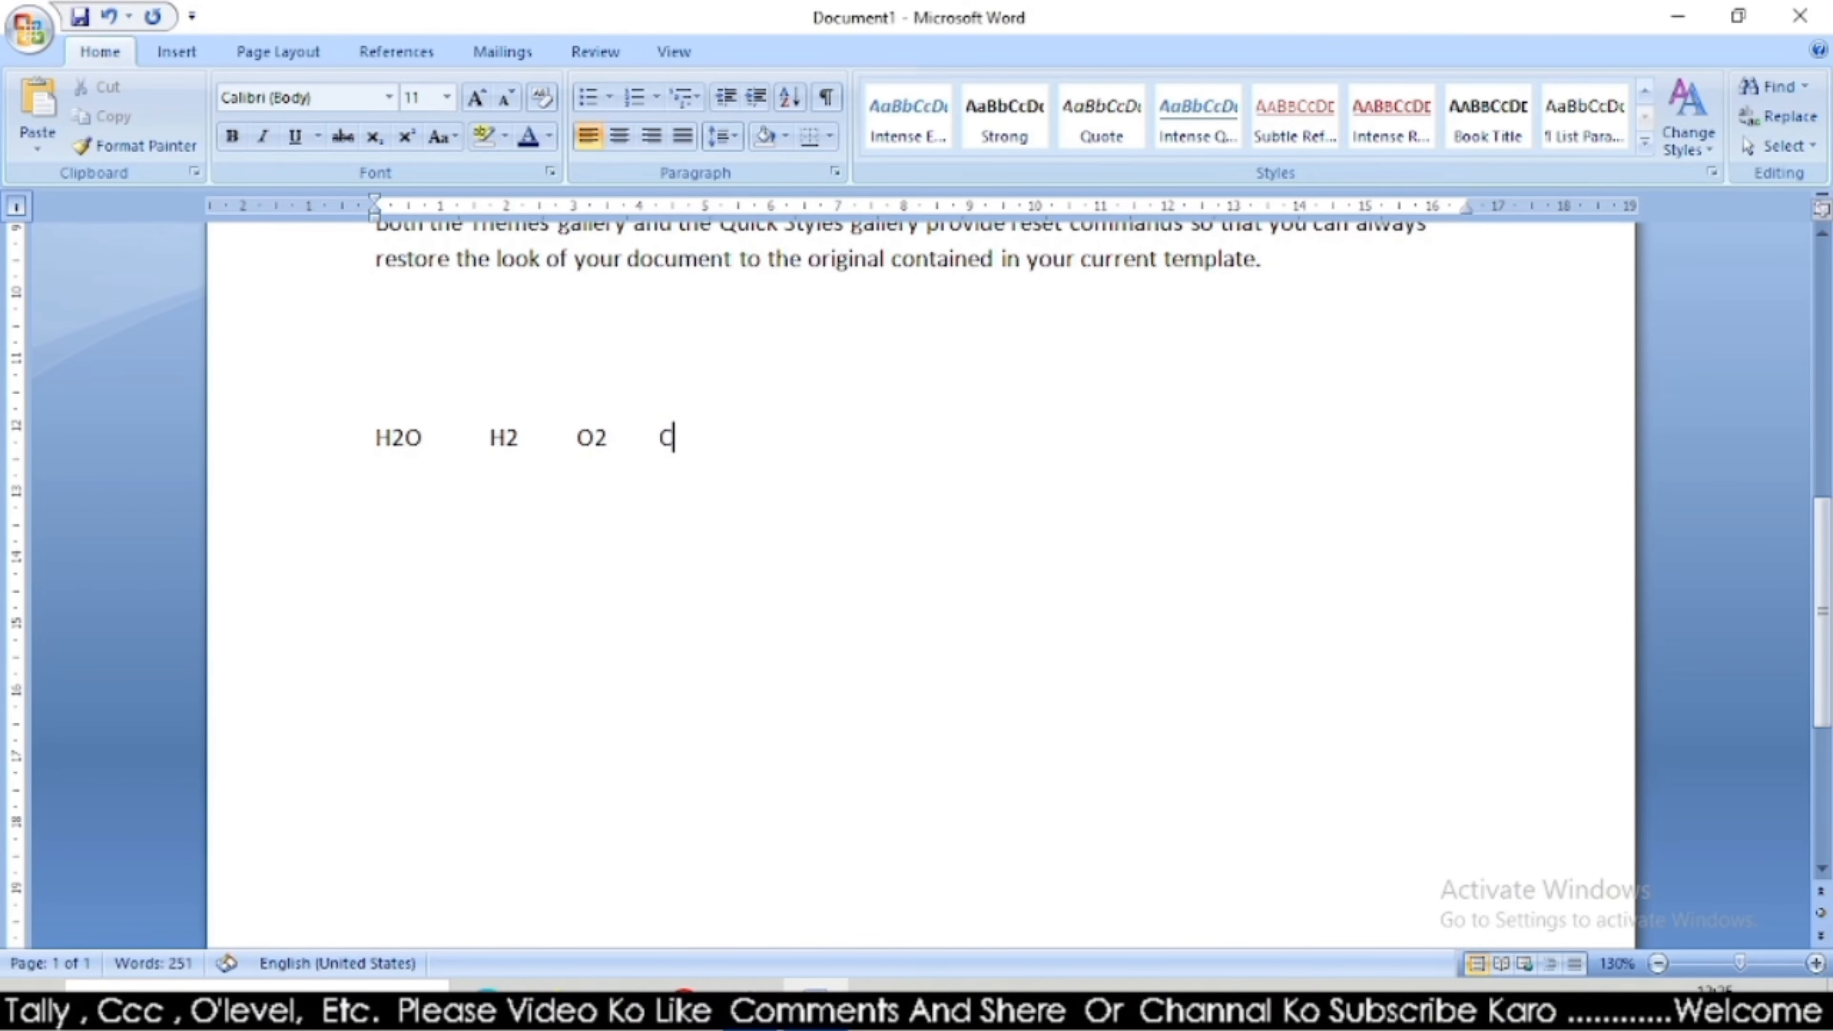
text(@)
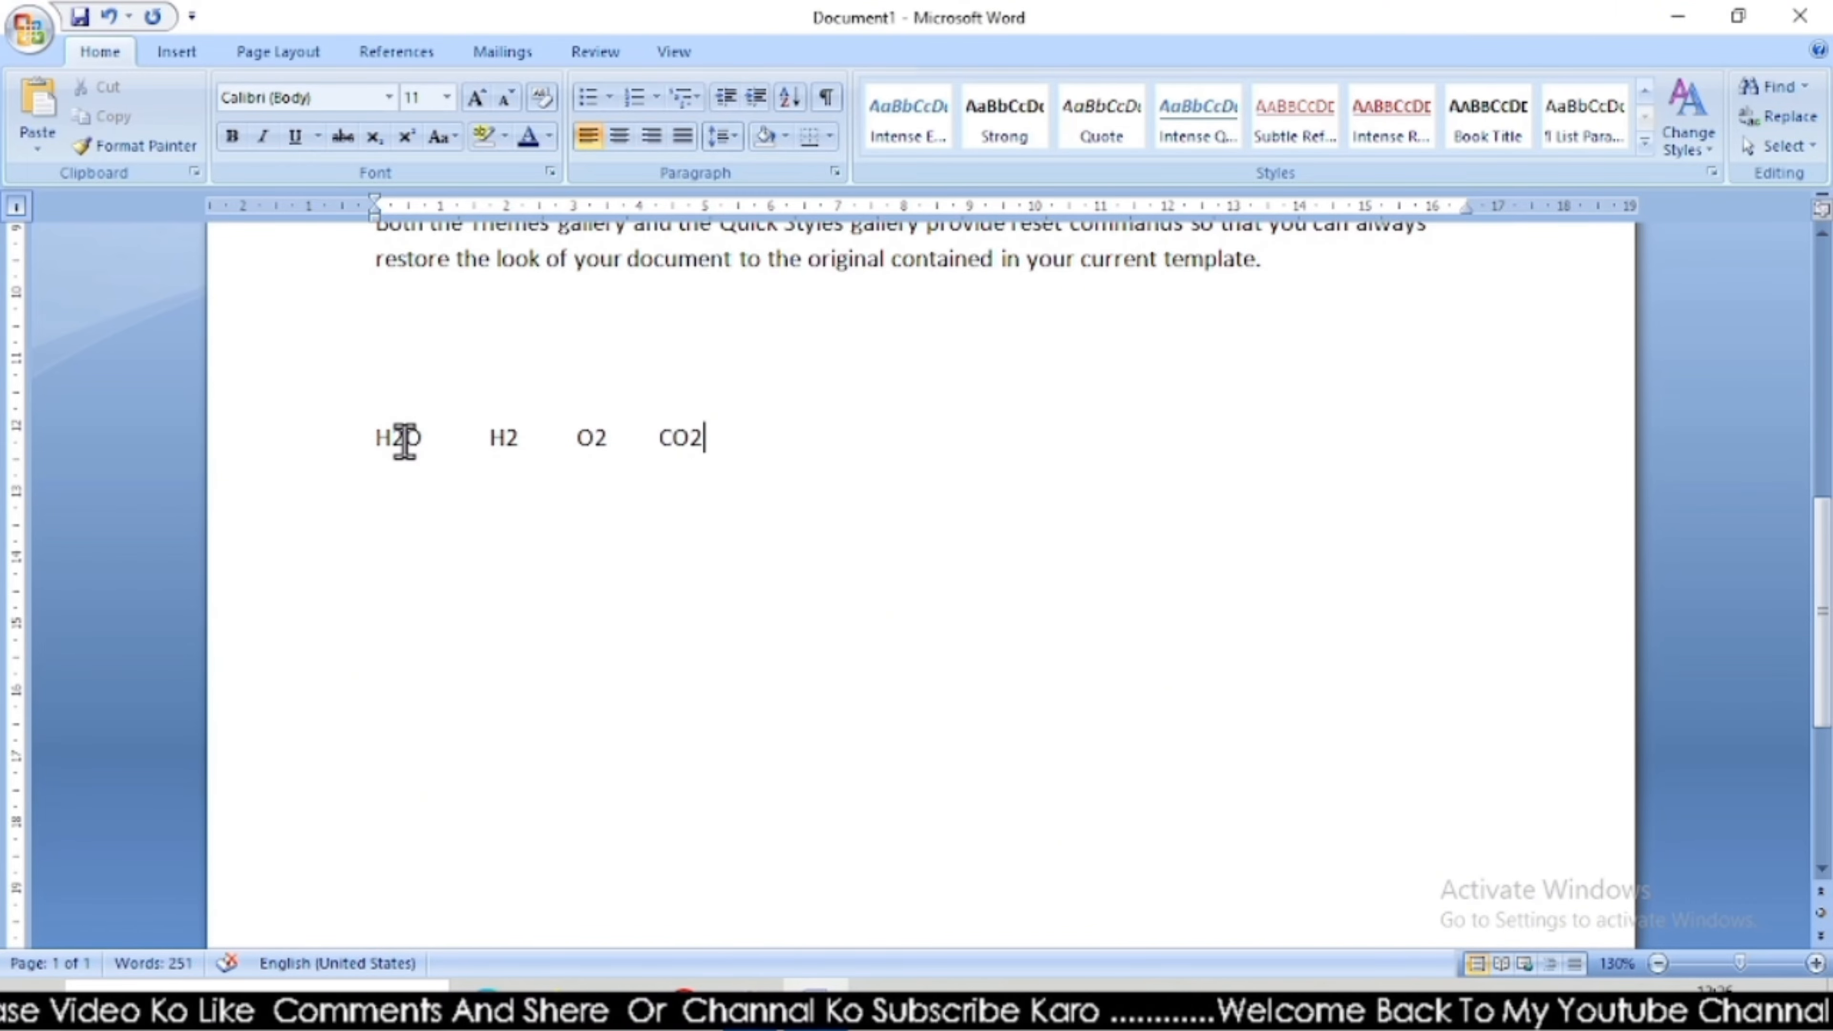
Make the 2 in H2O subscript.
drag(405, 438, 392, 438)
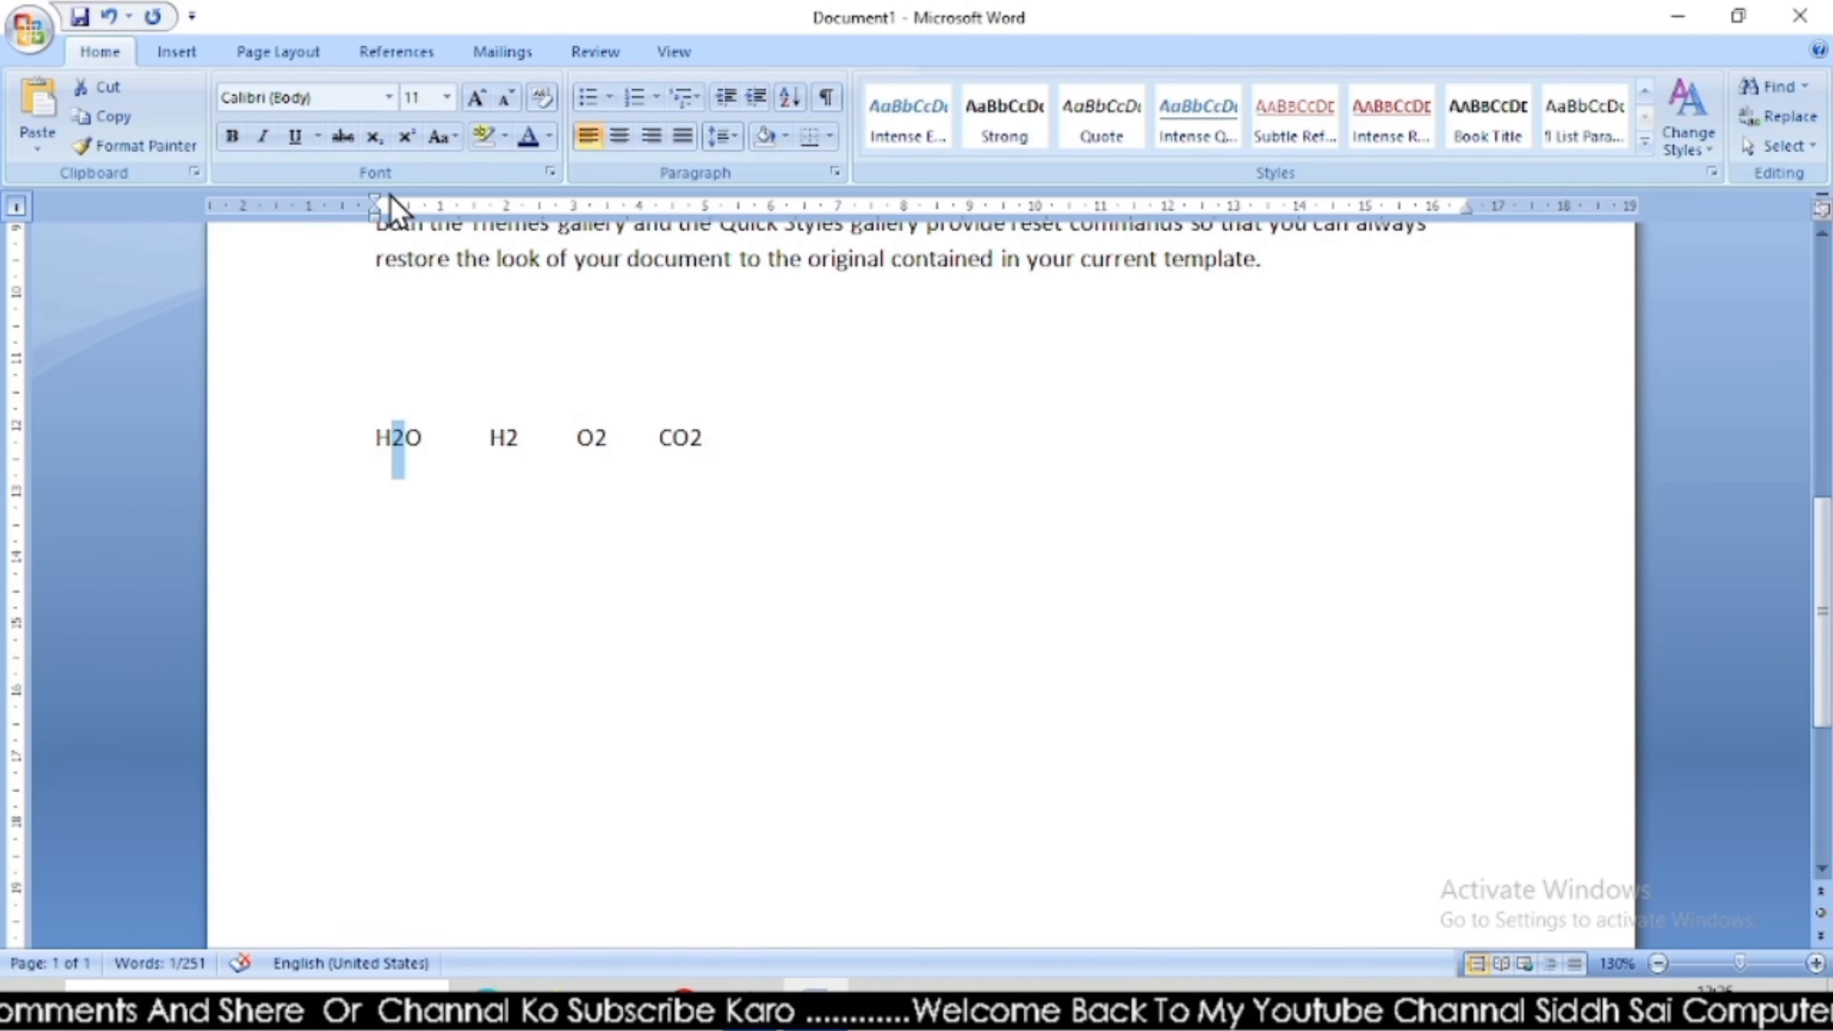
click(375, 137)
click(401, 444)
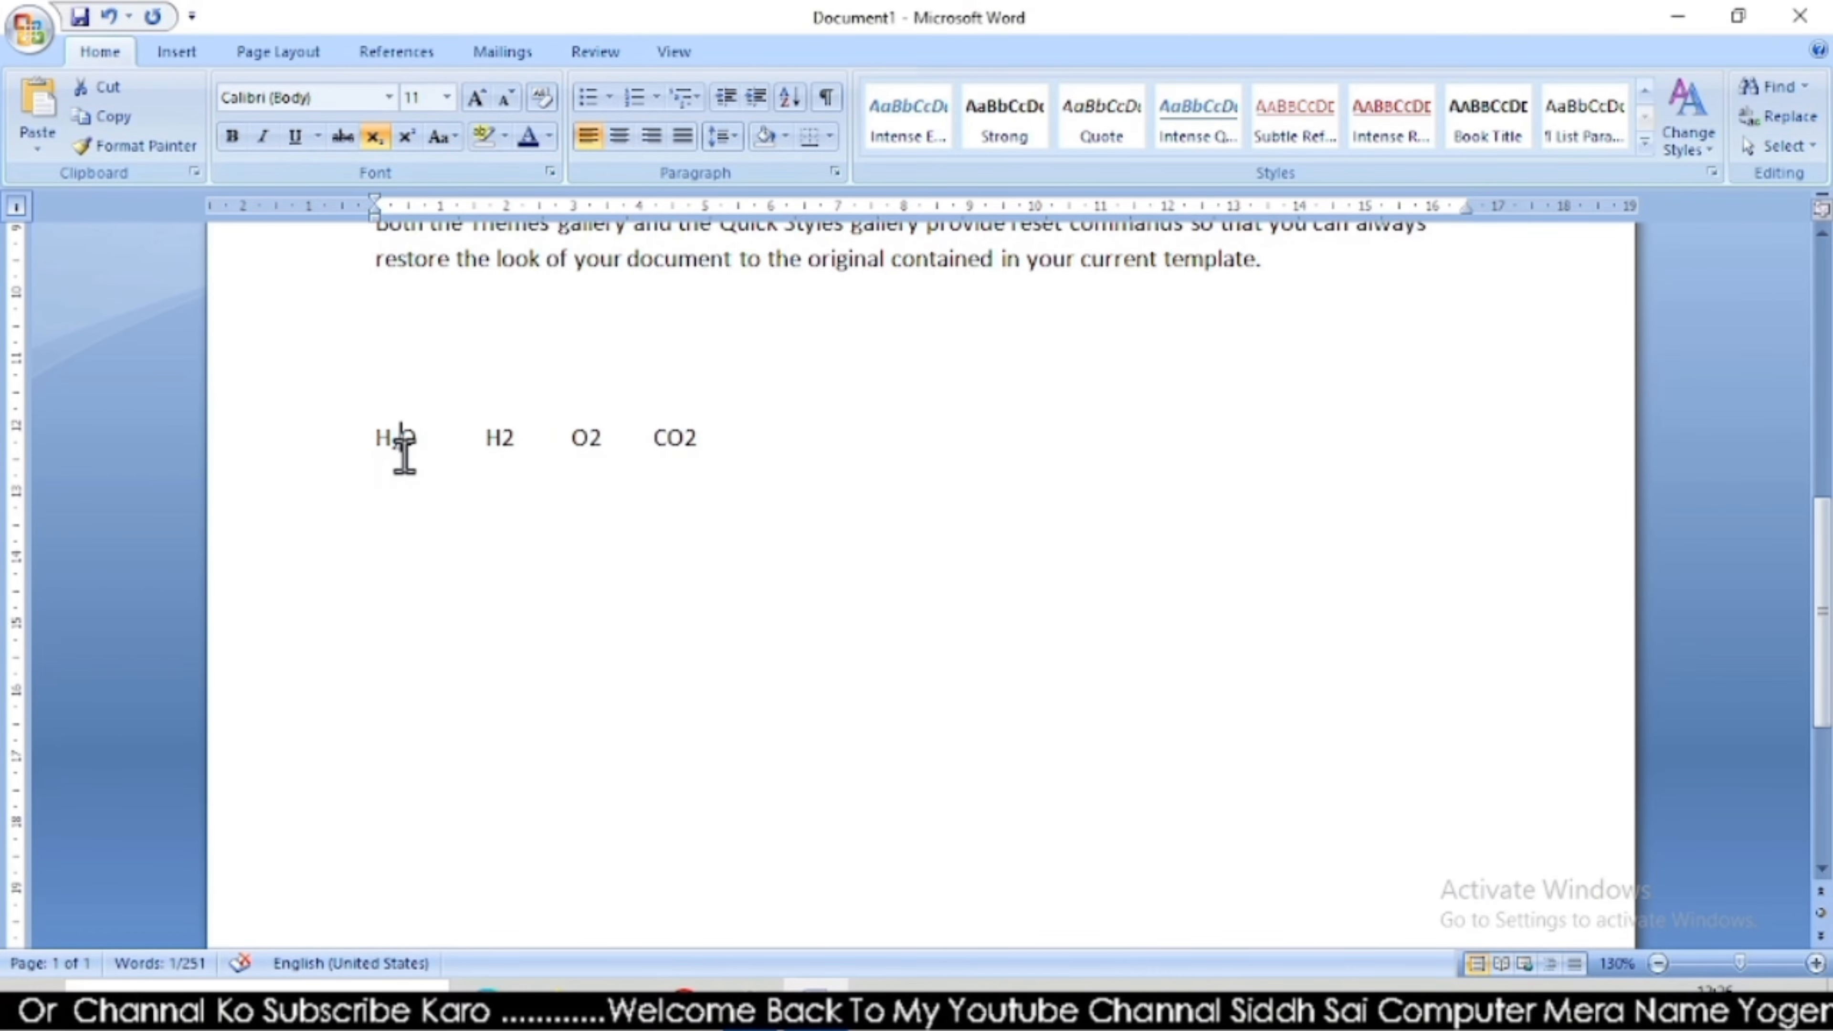
Enlarge the whole H2O formula to 26 pt.
drag(427, 442, 365, 438)
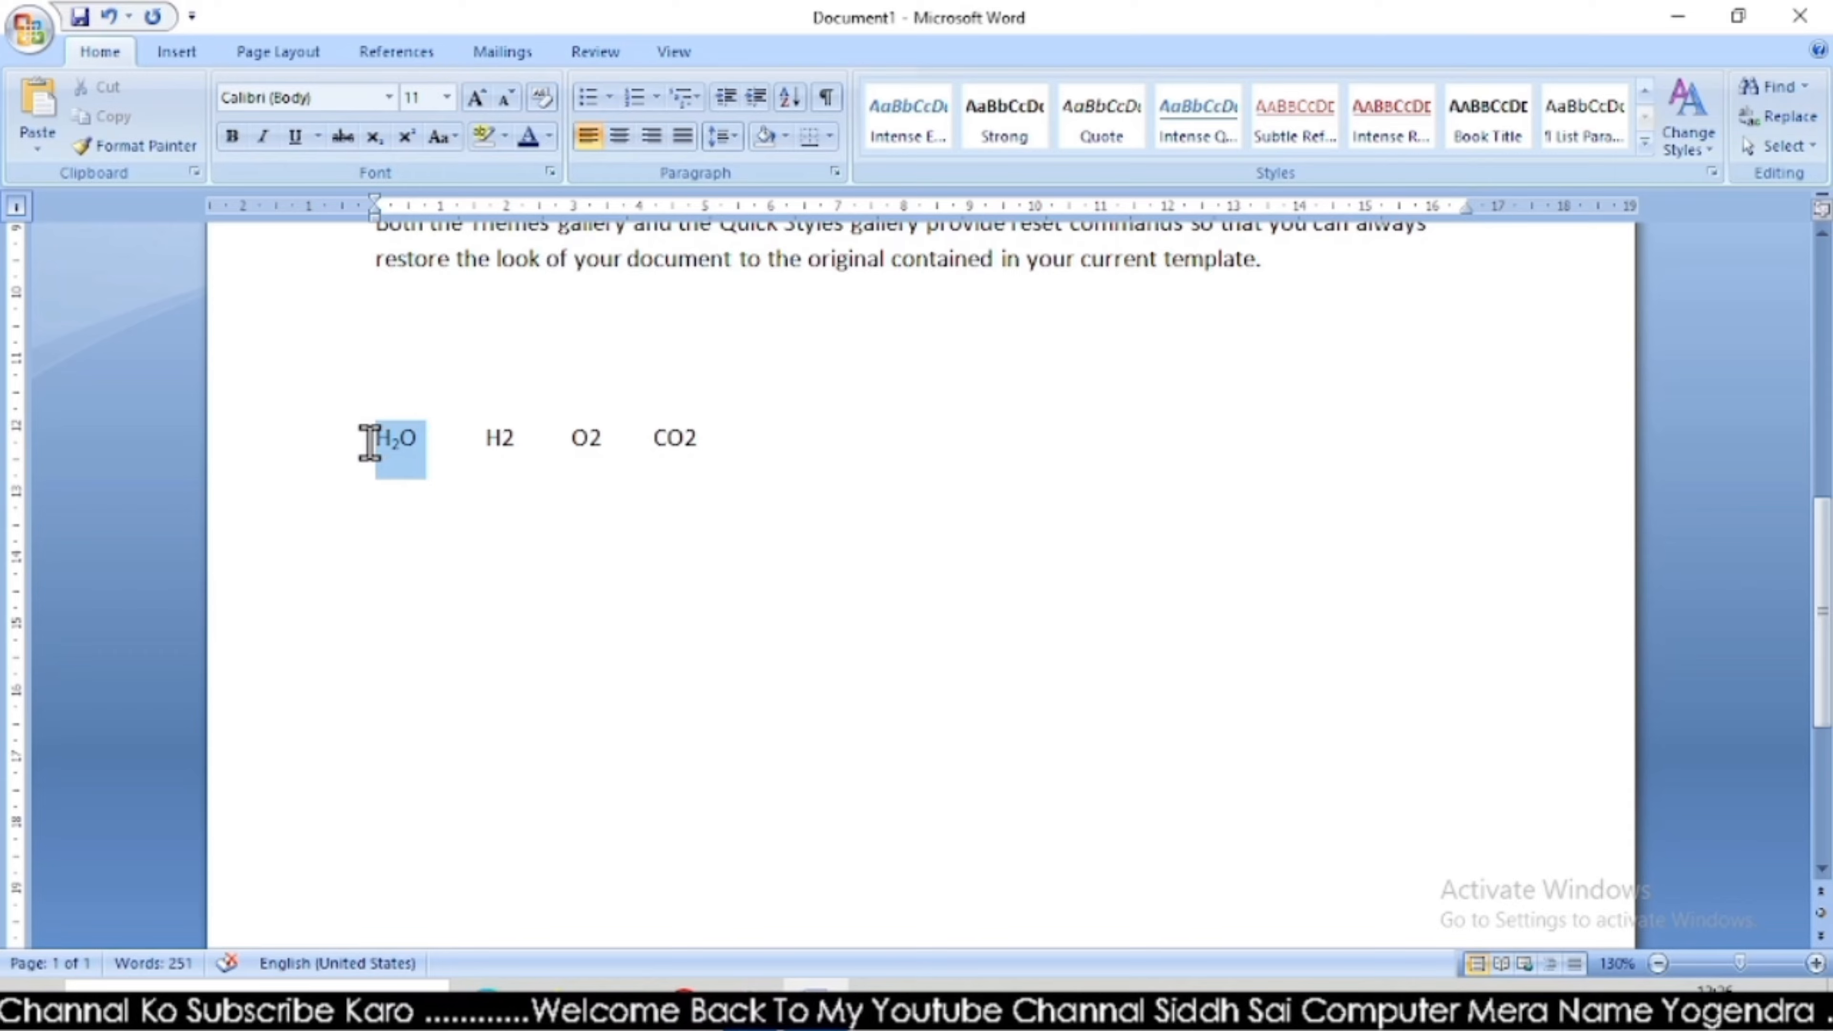
click(473, 98)
click(474, 99)
click(474, 98)
click(474, 98)
click(474, 98)
click(474, 98)
click(474, 98)
click(474, 99)
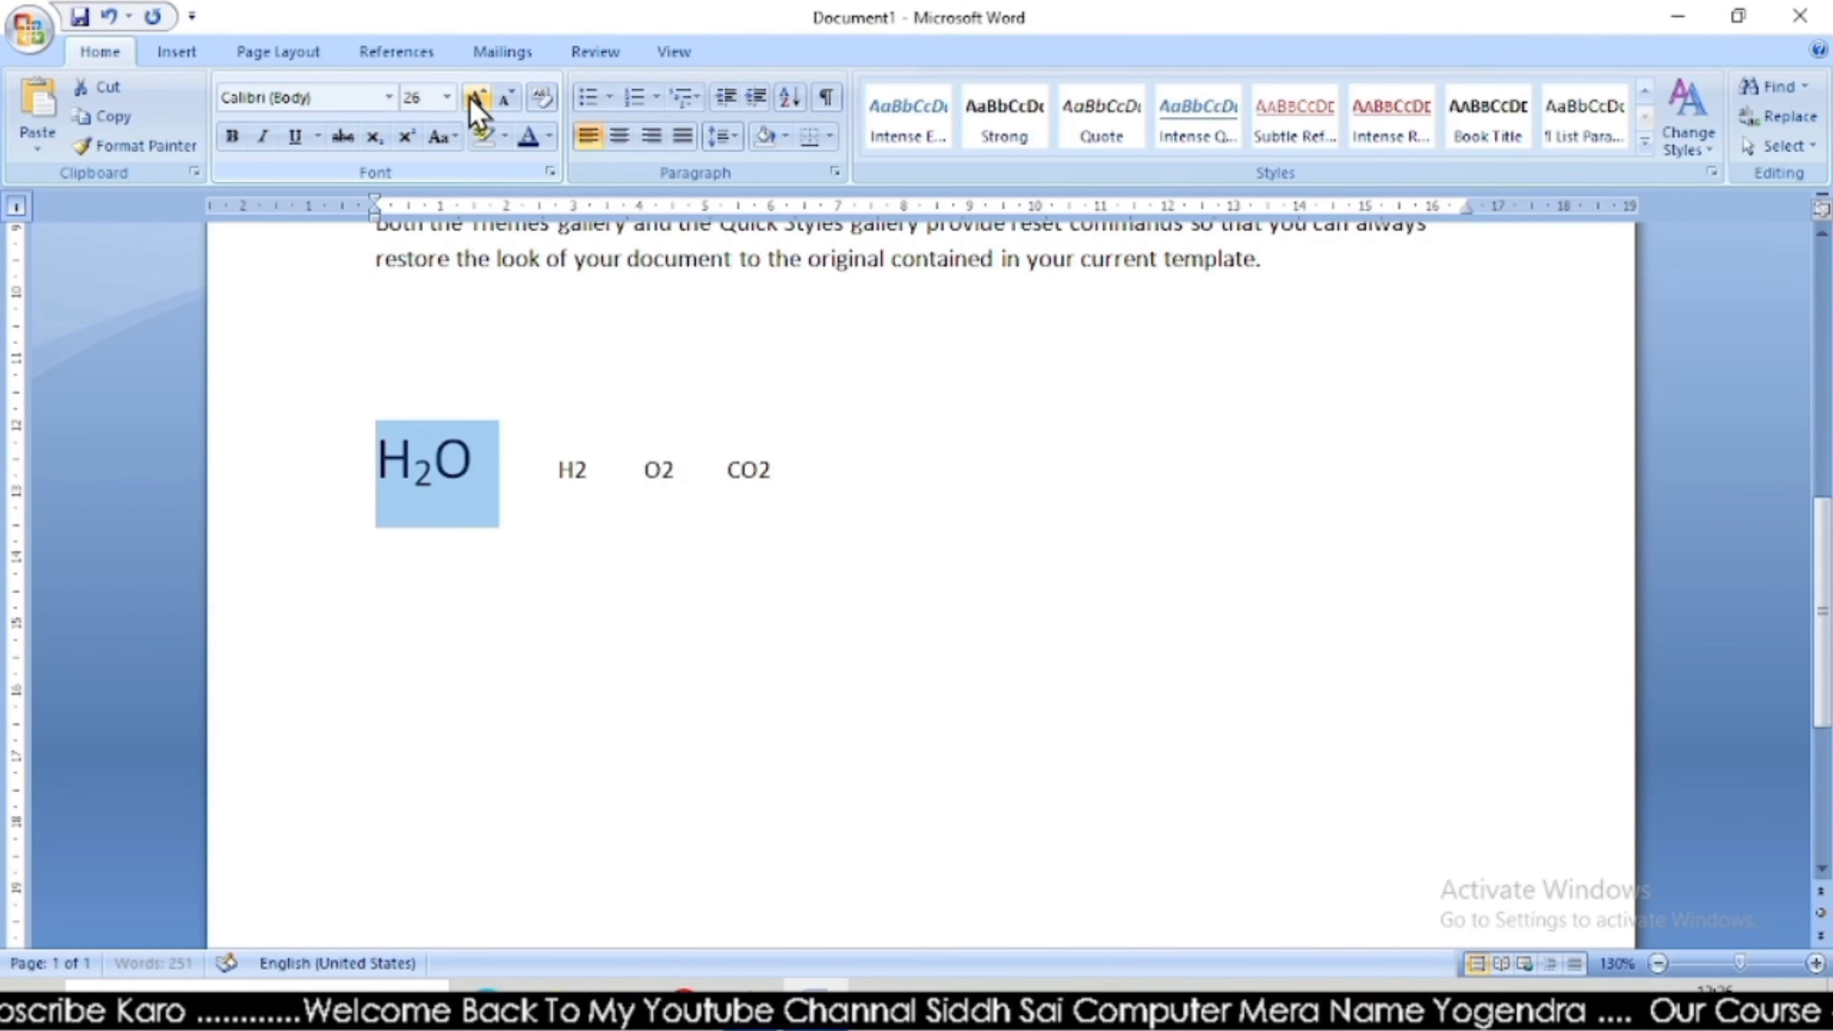
click(409, 470)
drag(377, 466, 477, 480)
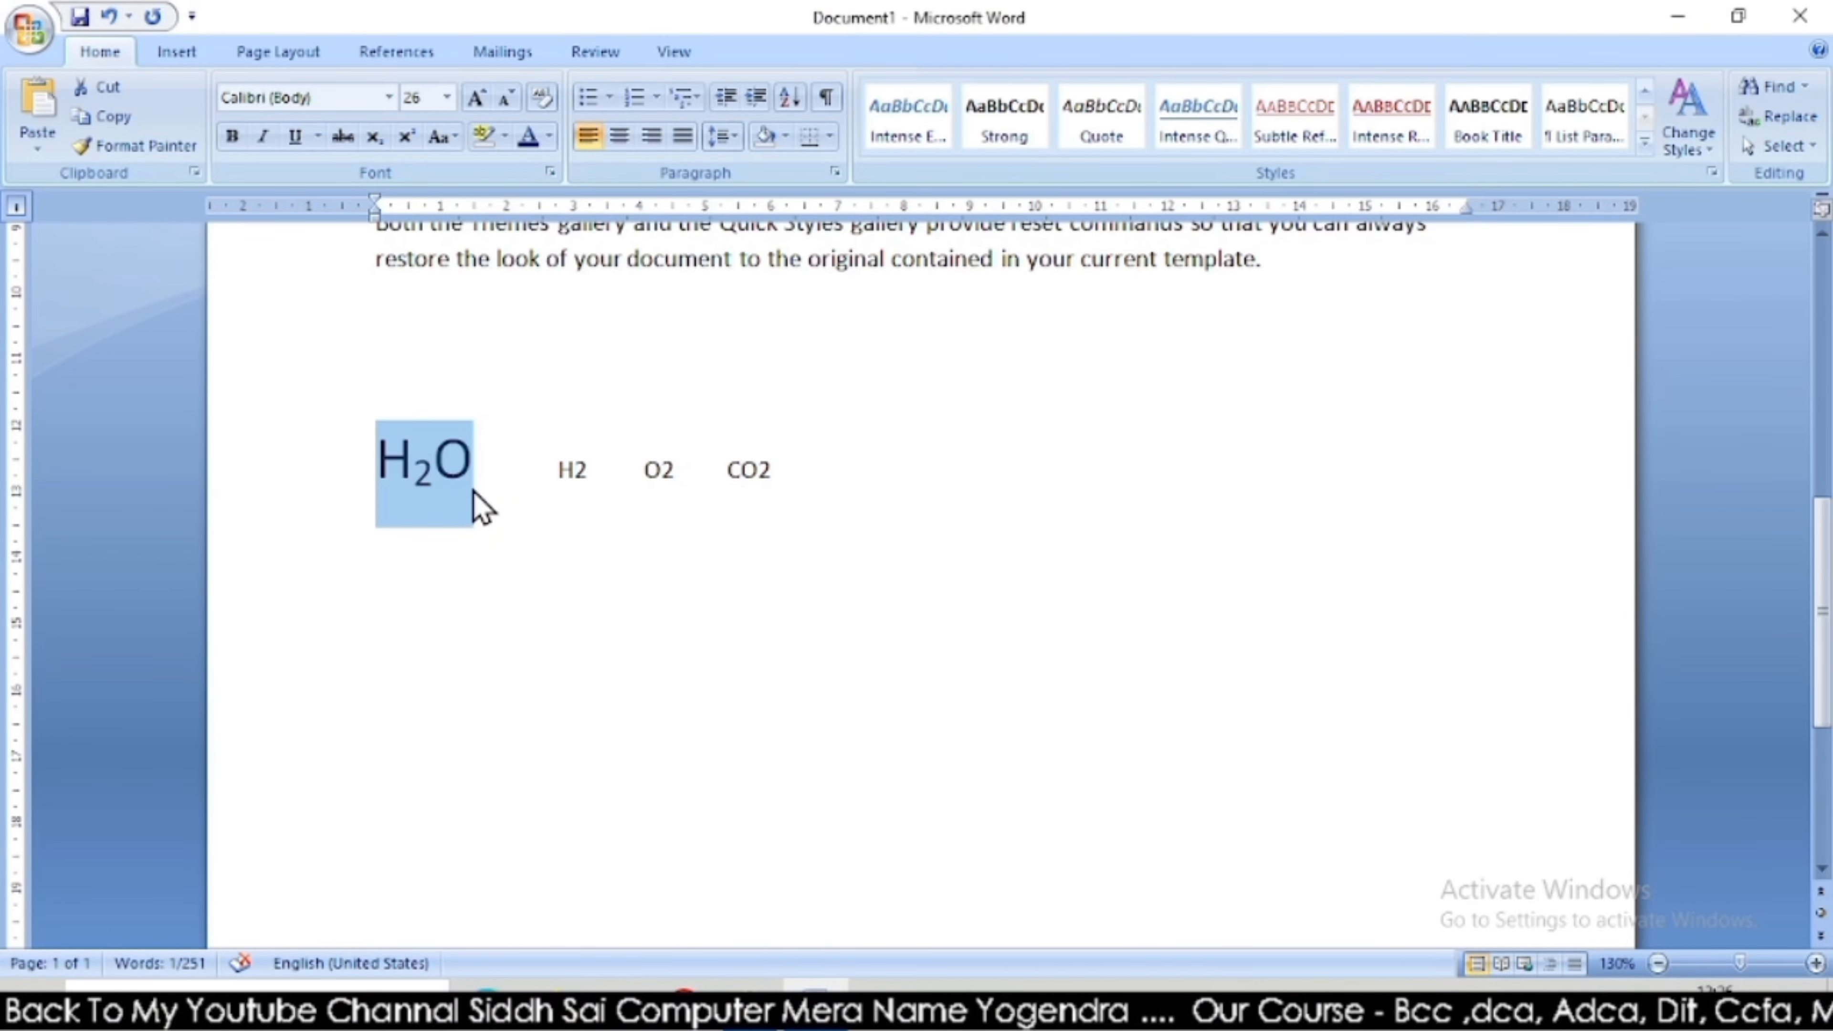
click(478, 498)
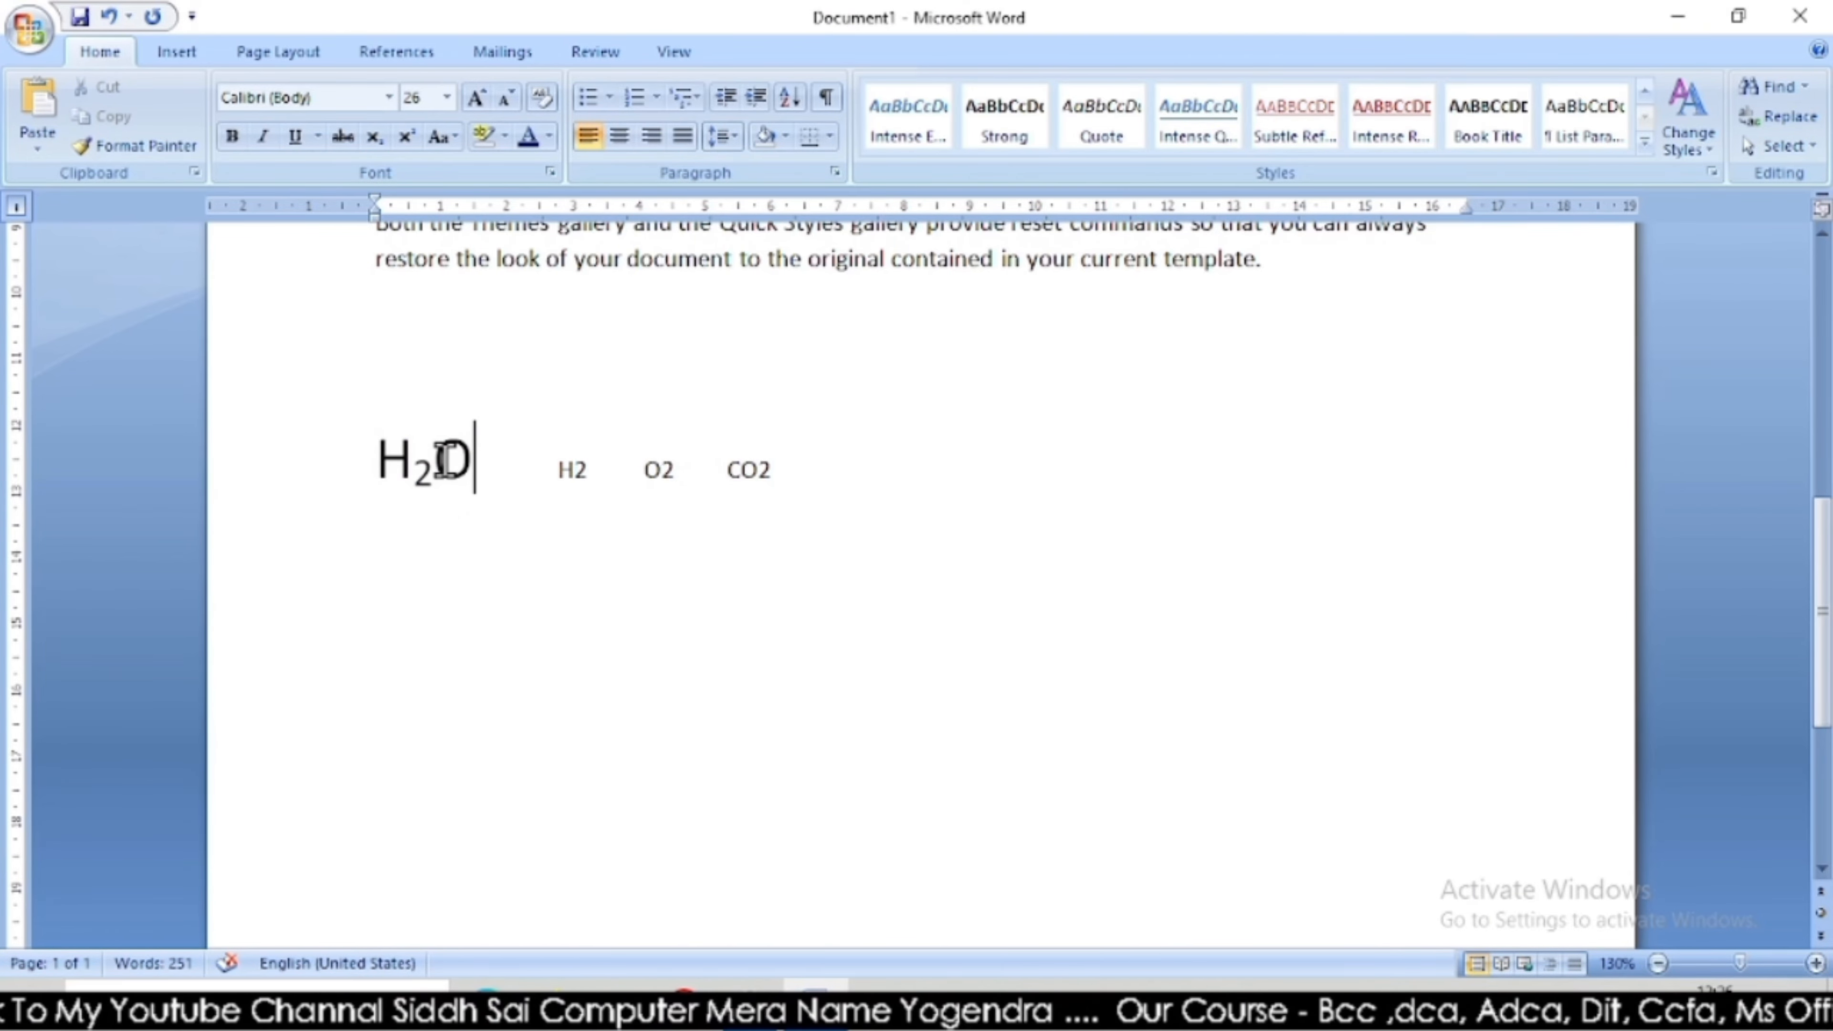
Make the 2 in H2 subscript and enlarge the formula to 26 pt.
click(575, 480)
drag(593, 463, 581, 463)
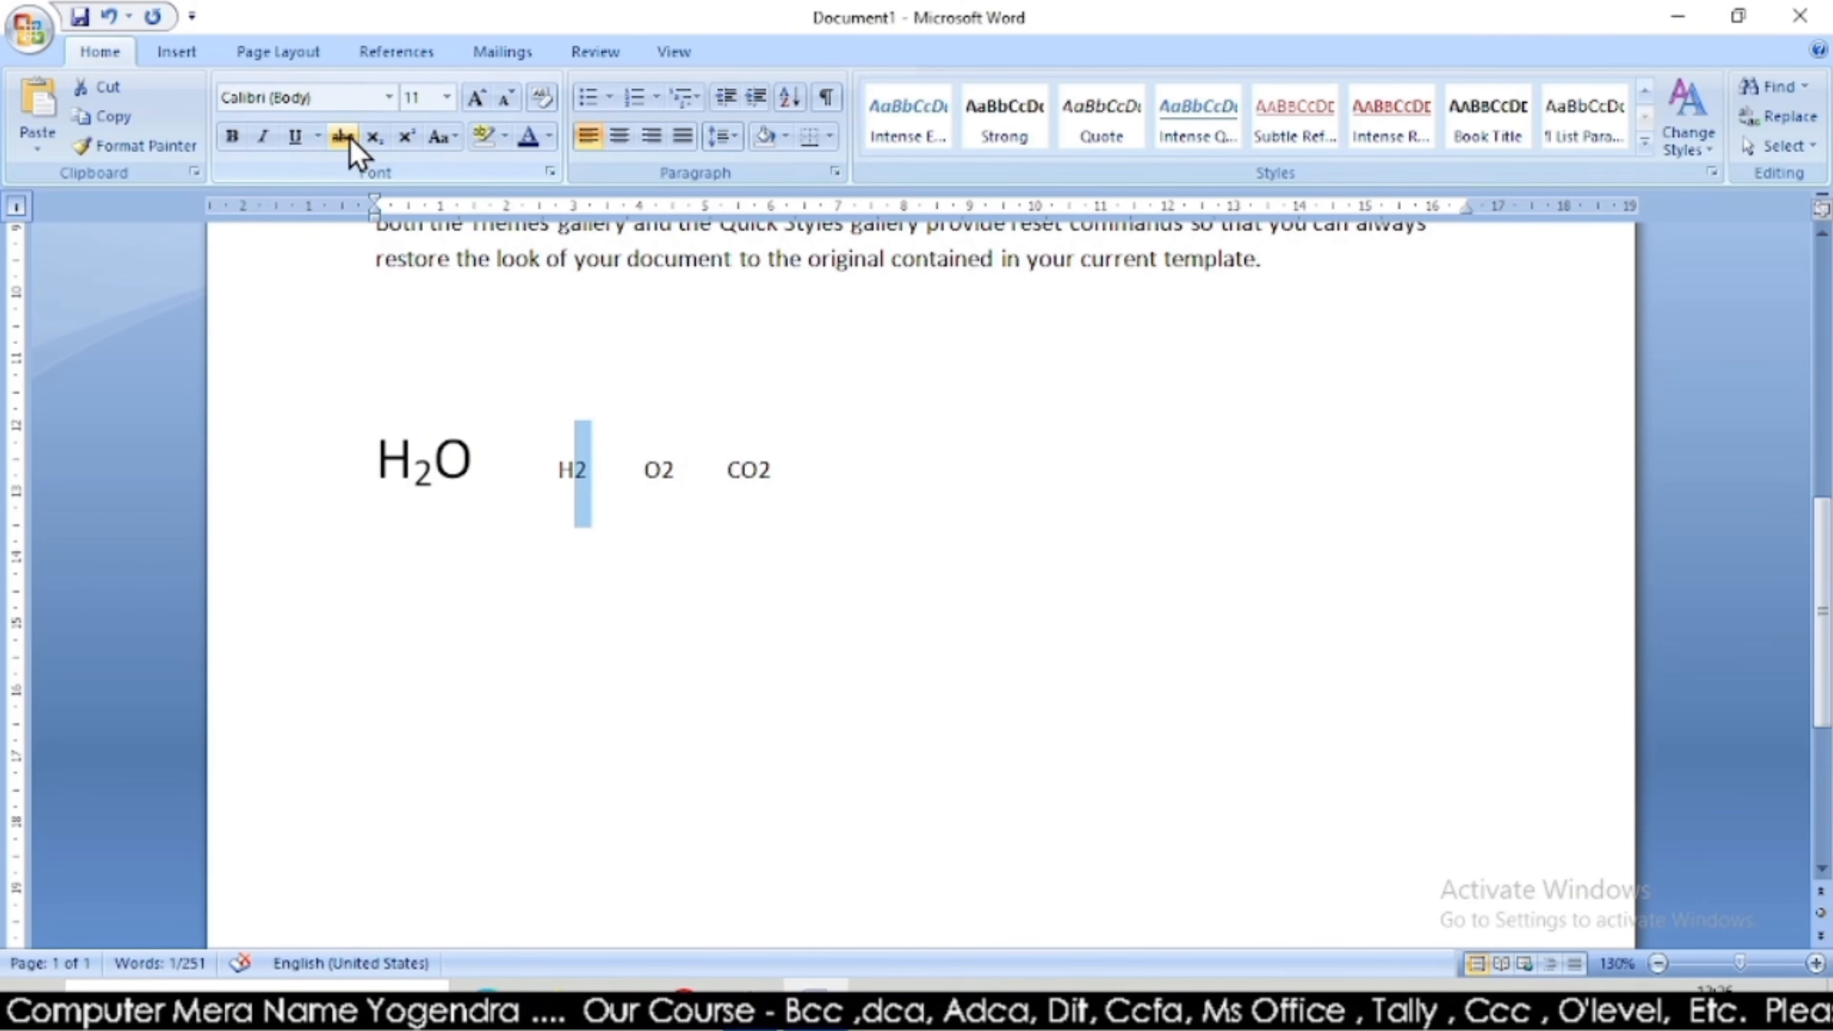
click(373, 137)
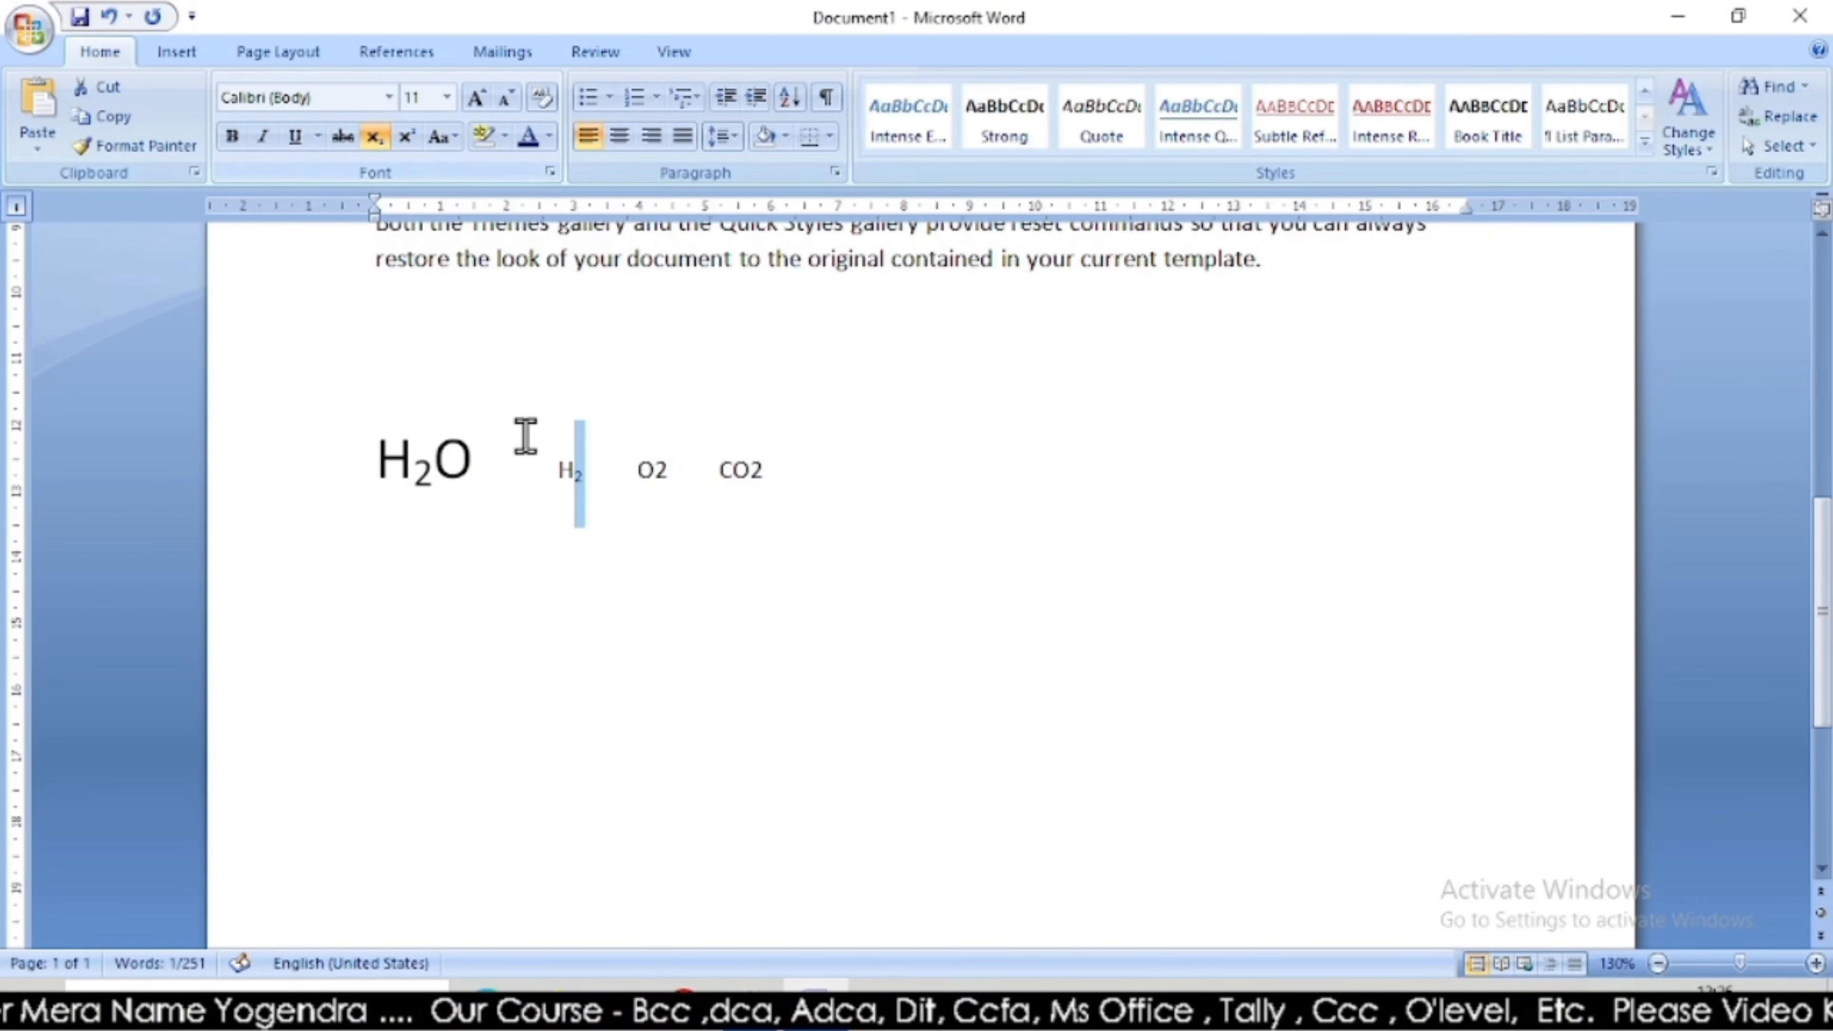
click(571, 482)
double_click(570, 476)
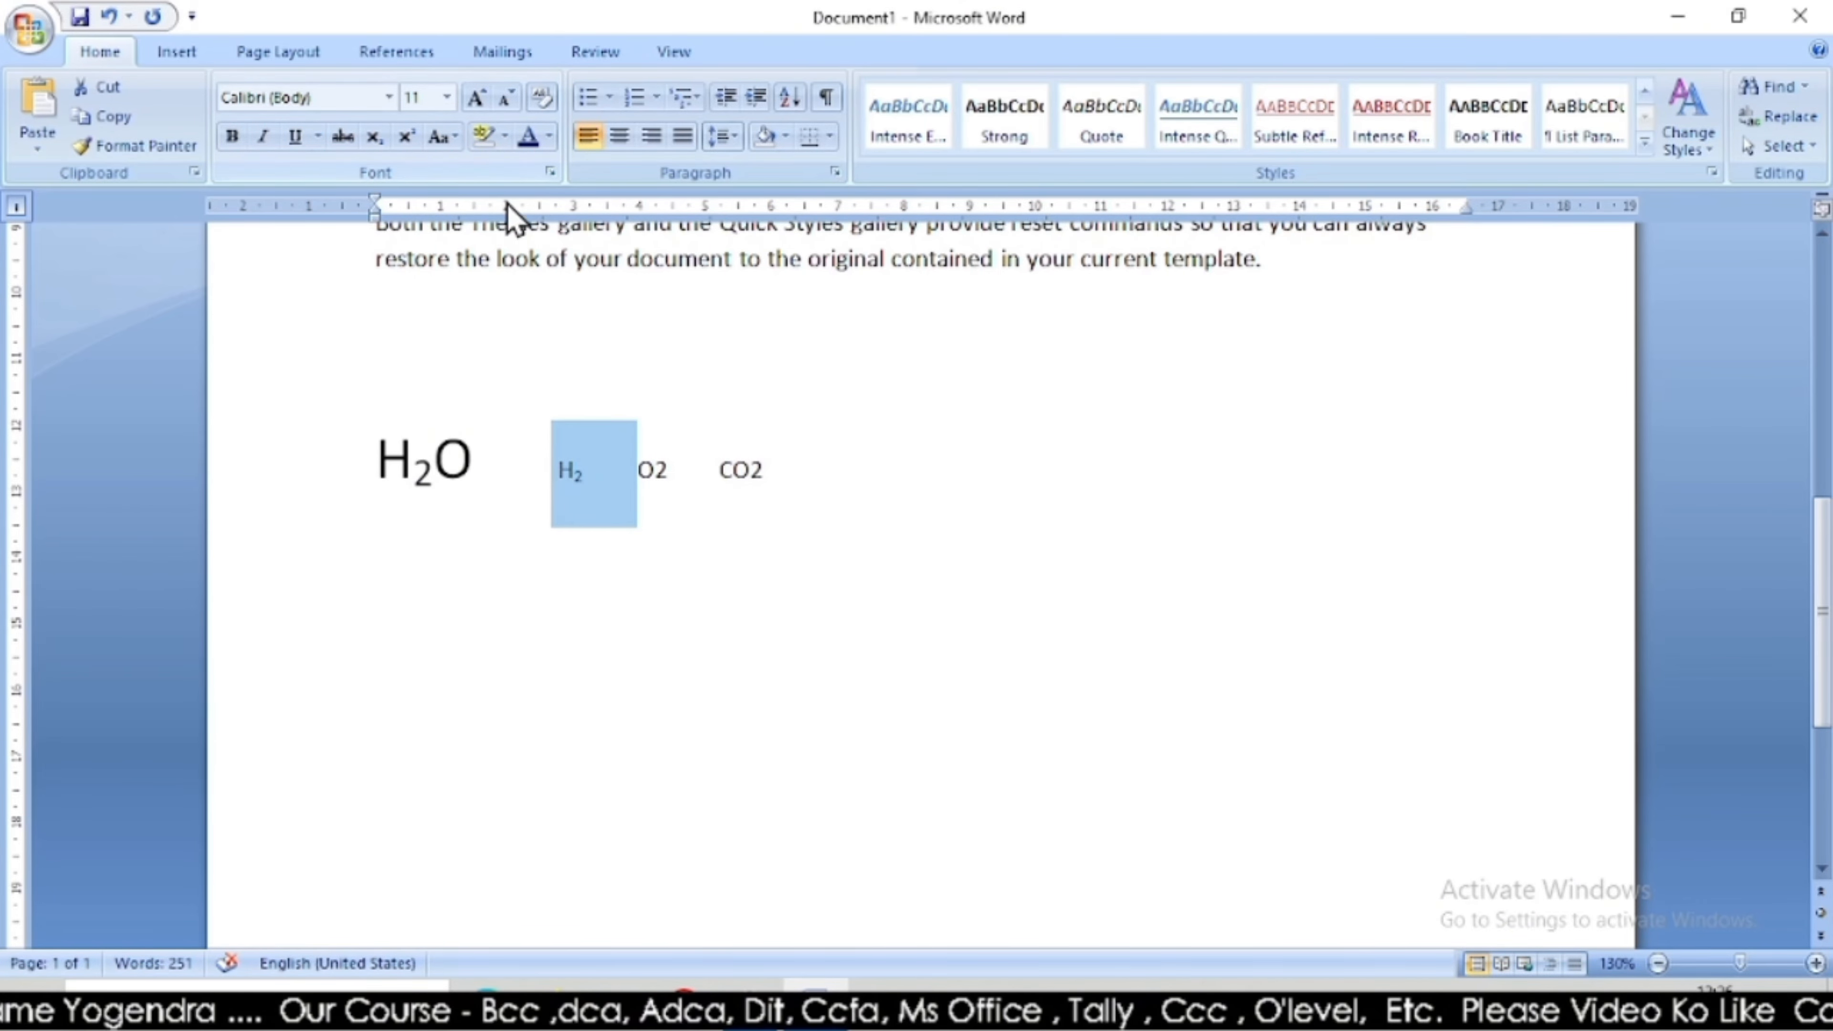
click(485, 101)
click(485, 101)
click(485, 101)
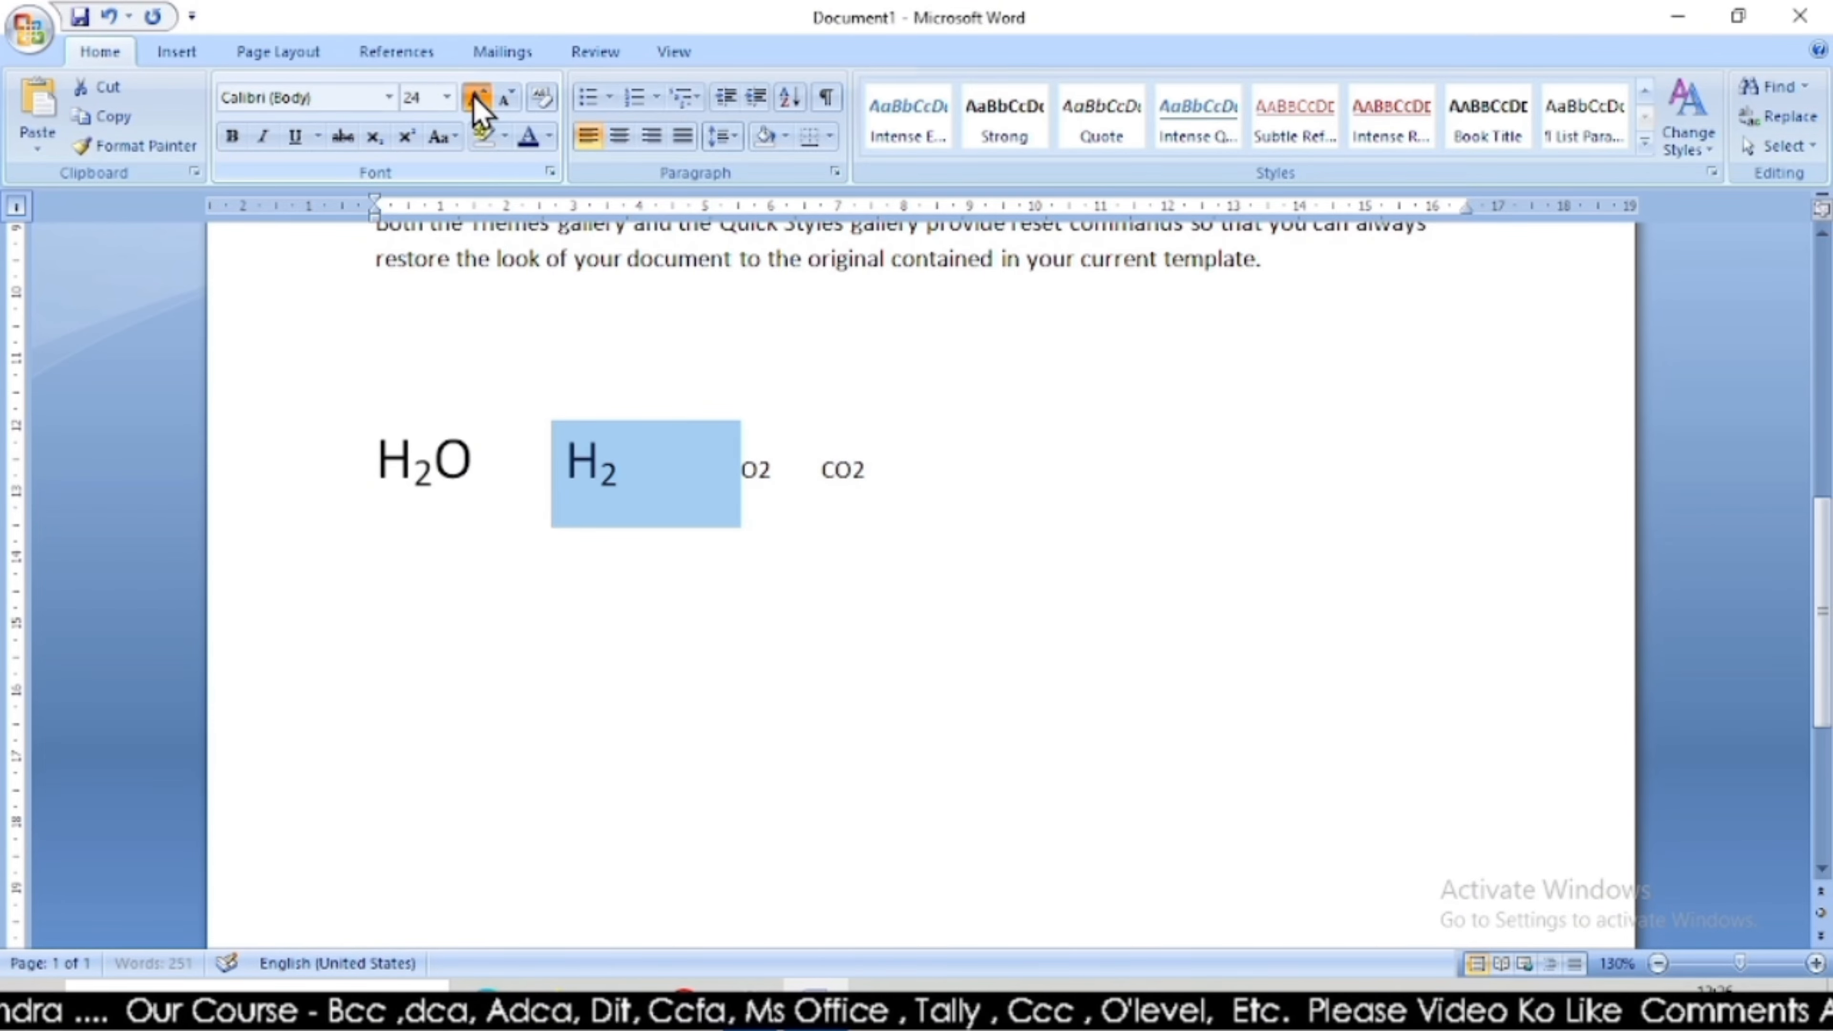
click(485, 101)
click(609, 546)
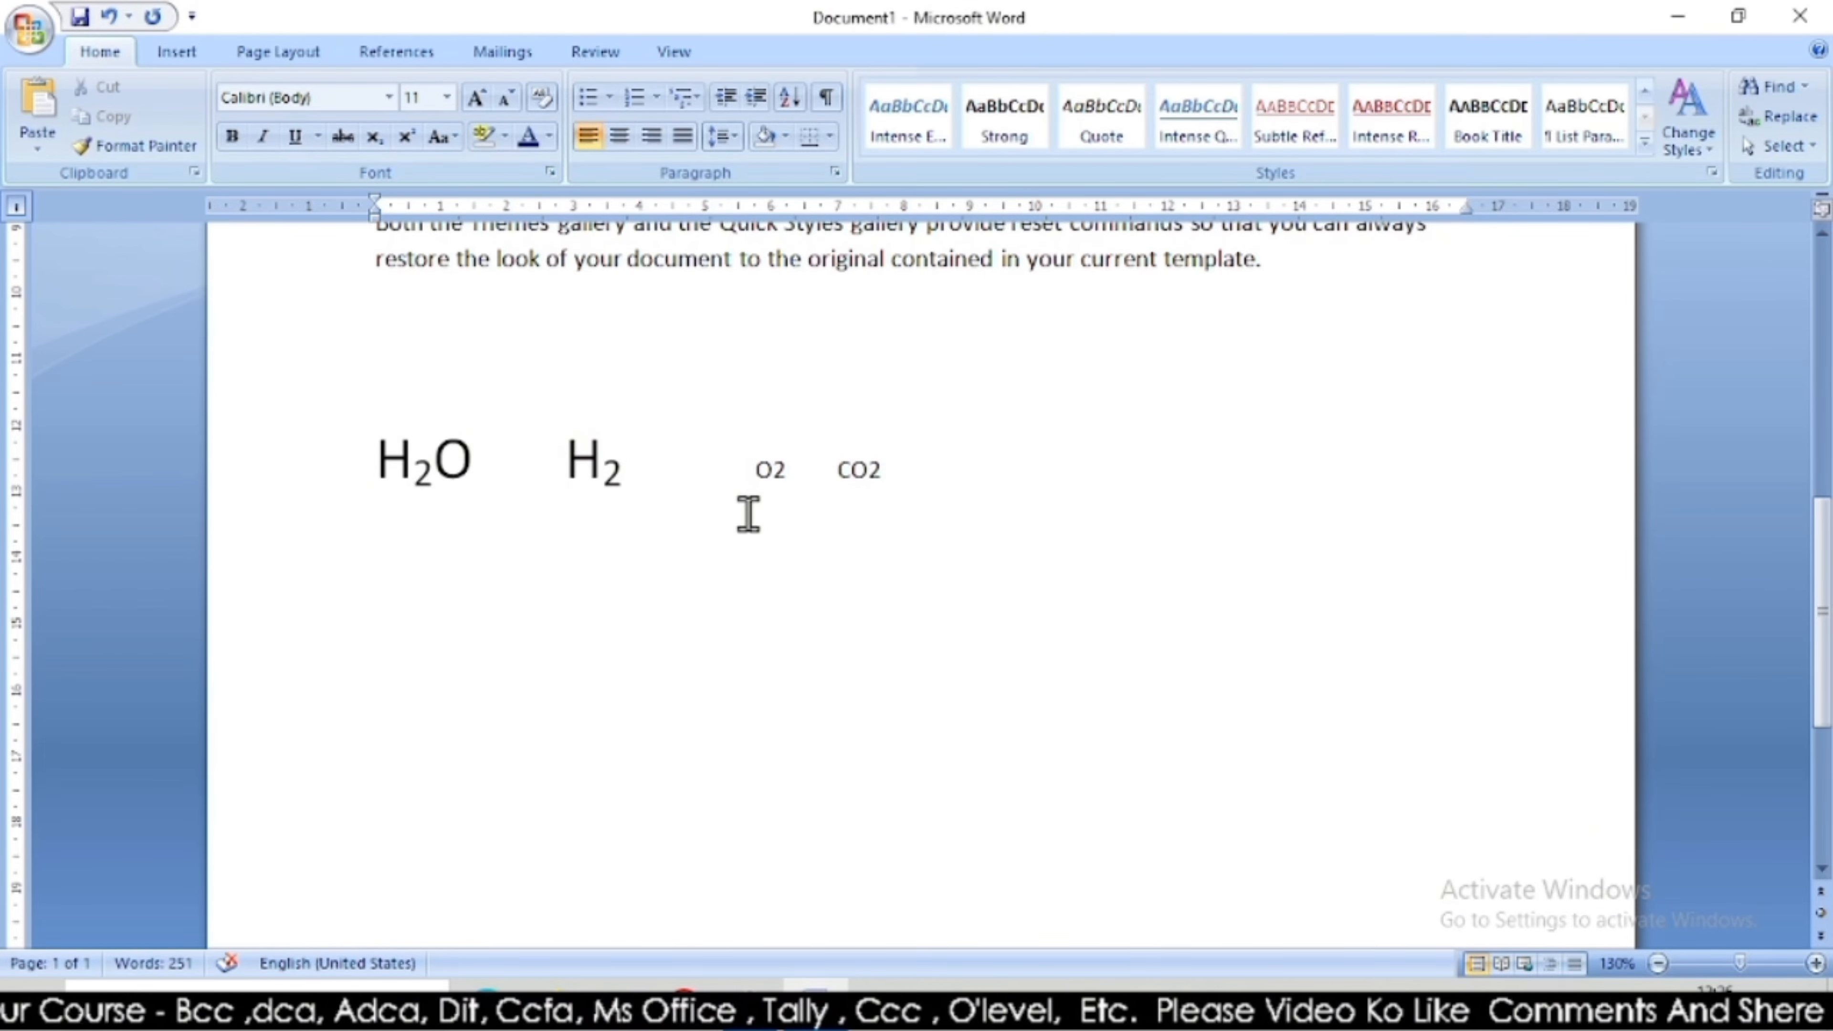
Make the 2 in O2 subscript and enlarge the formula to about 22 pt.
drag(774, 471, 794, 466)
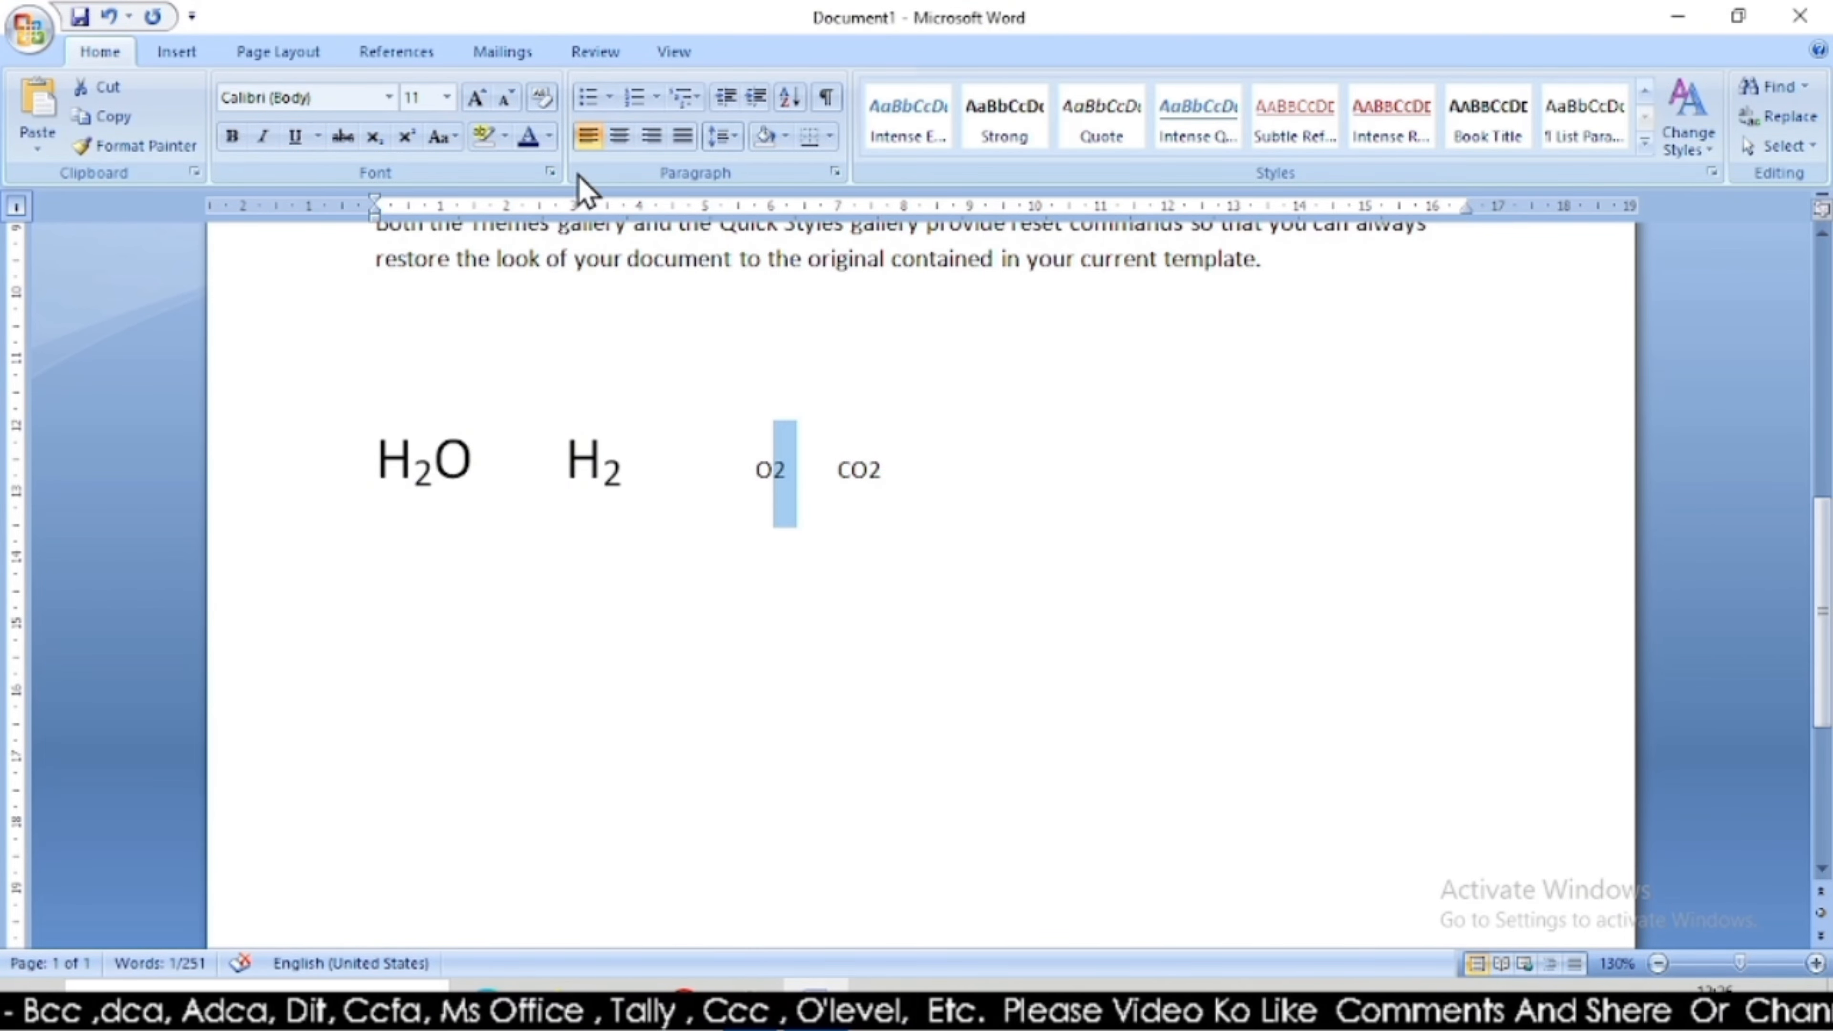
click(374, 136)
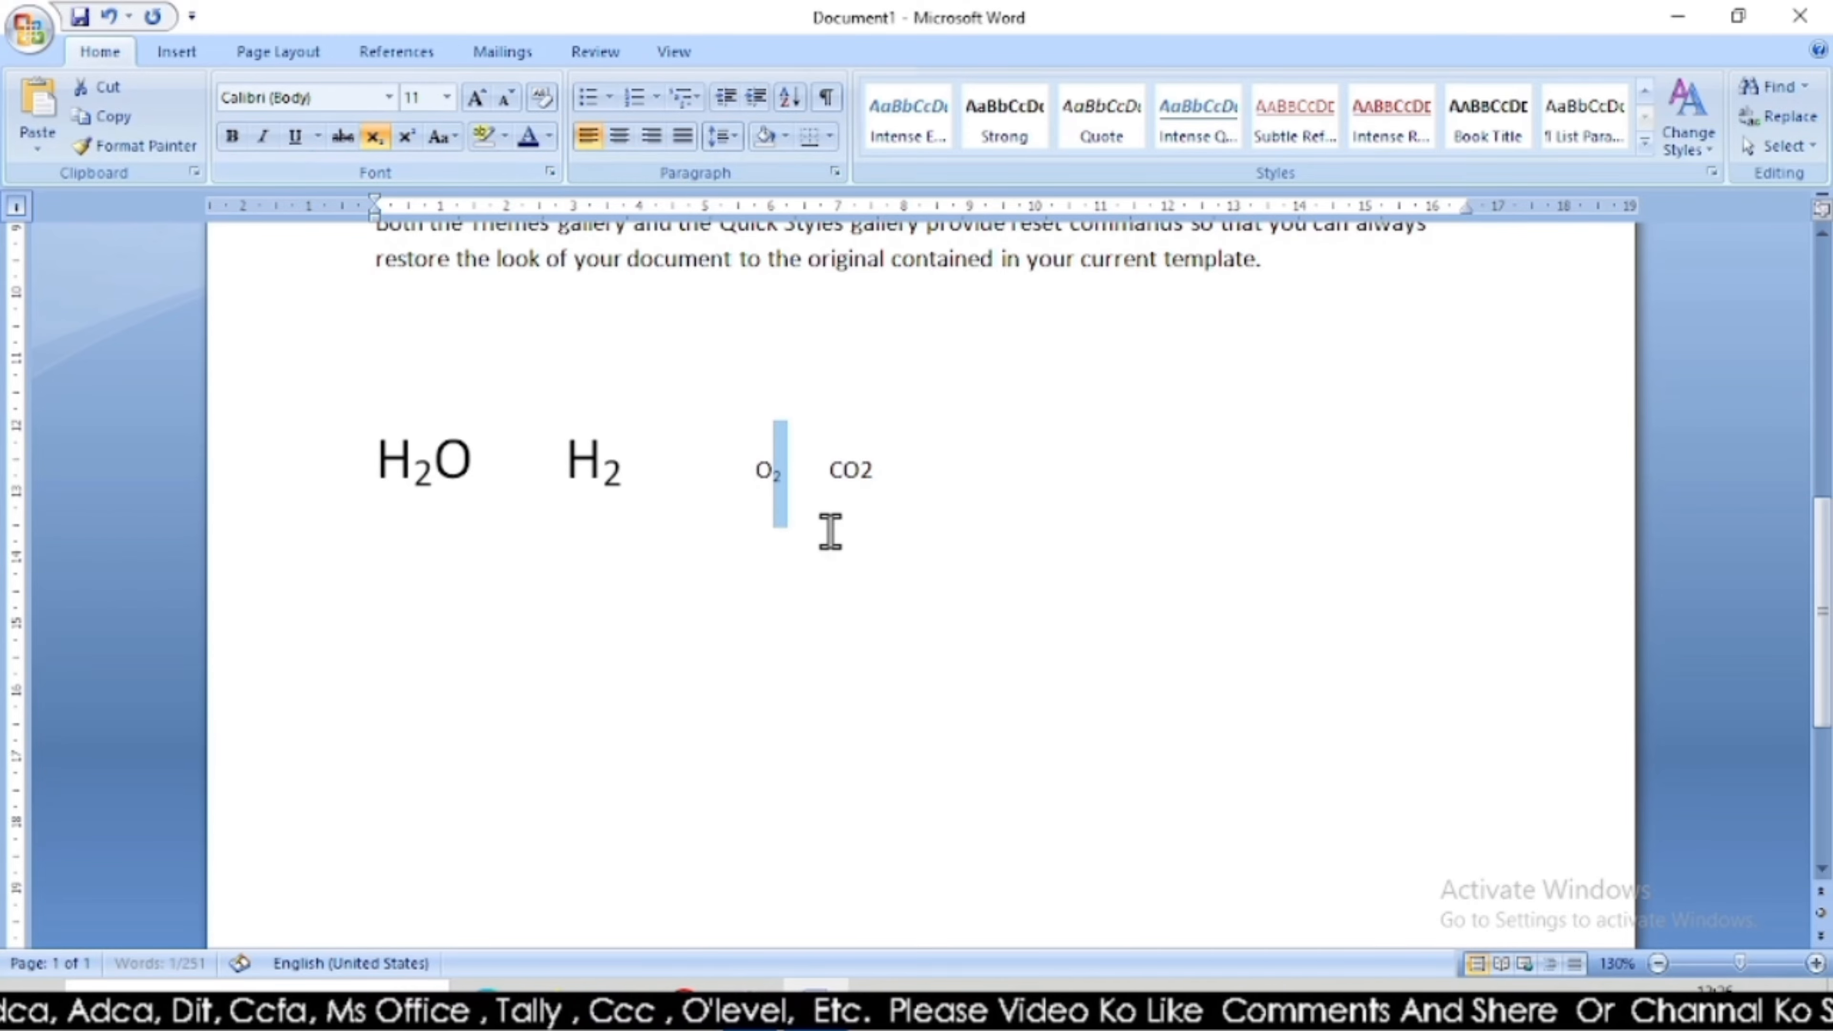
click(786, 471)
drag(789, 471, 740, 466)
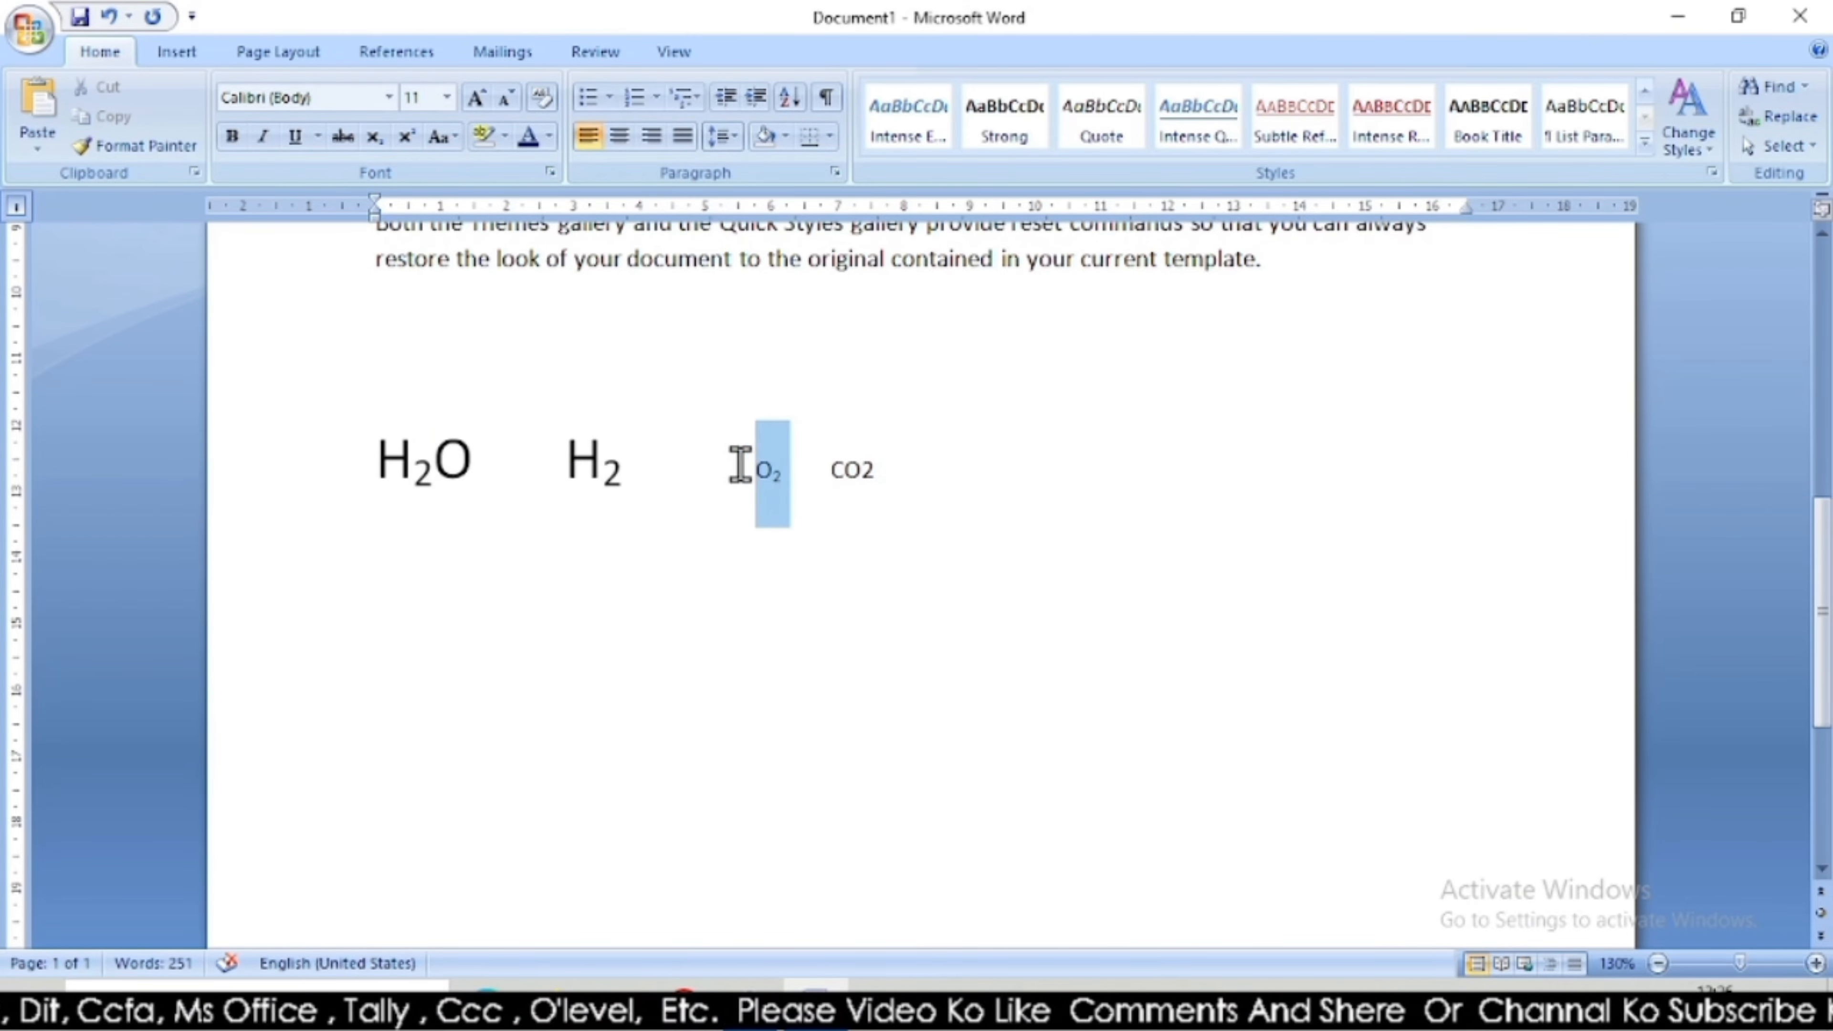
click(478, 94)
click(478, 94)
click(478, 94)
click(478, 94)
click(478, 94)
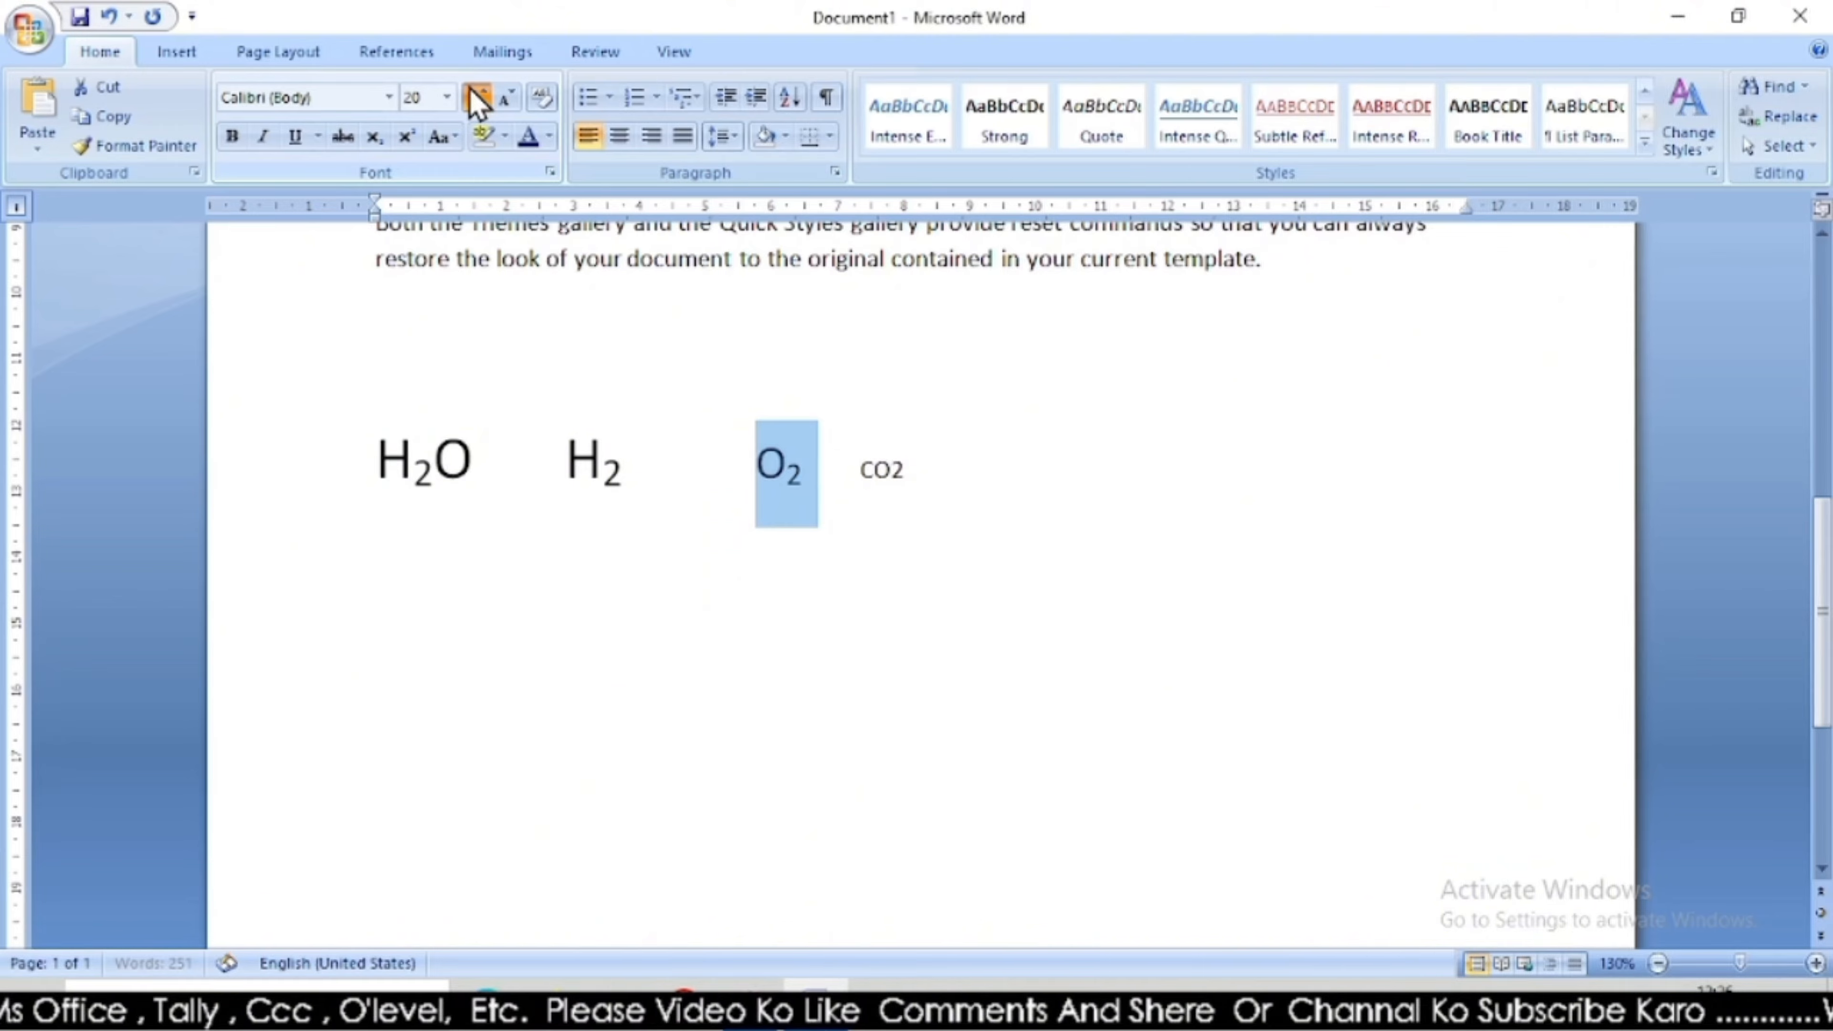
click(478, 94)
click(840, 537)
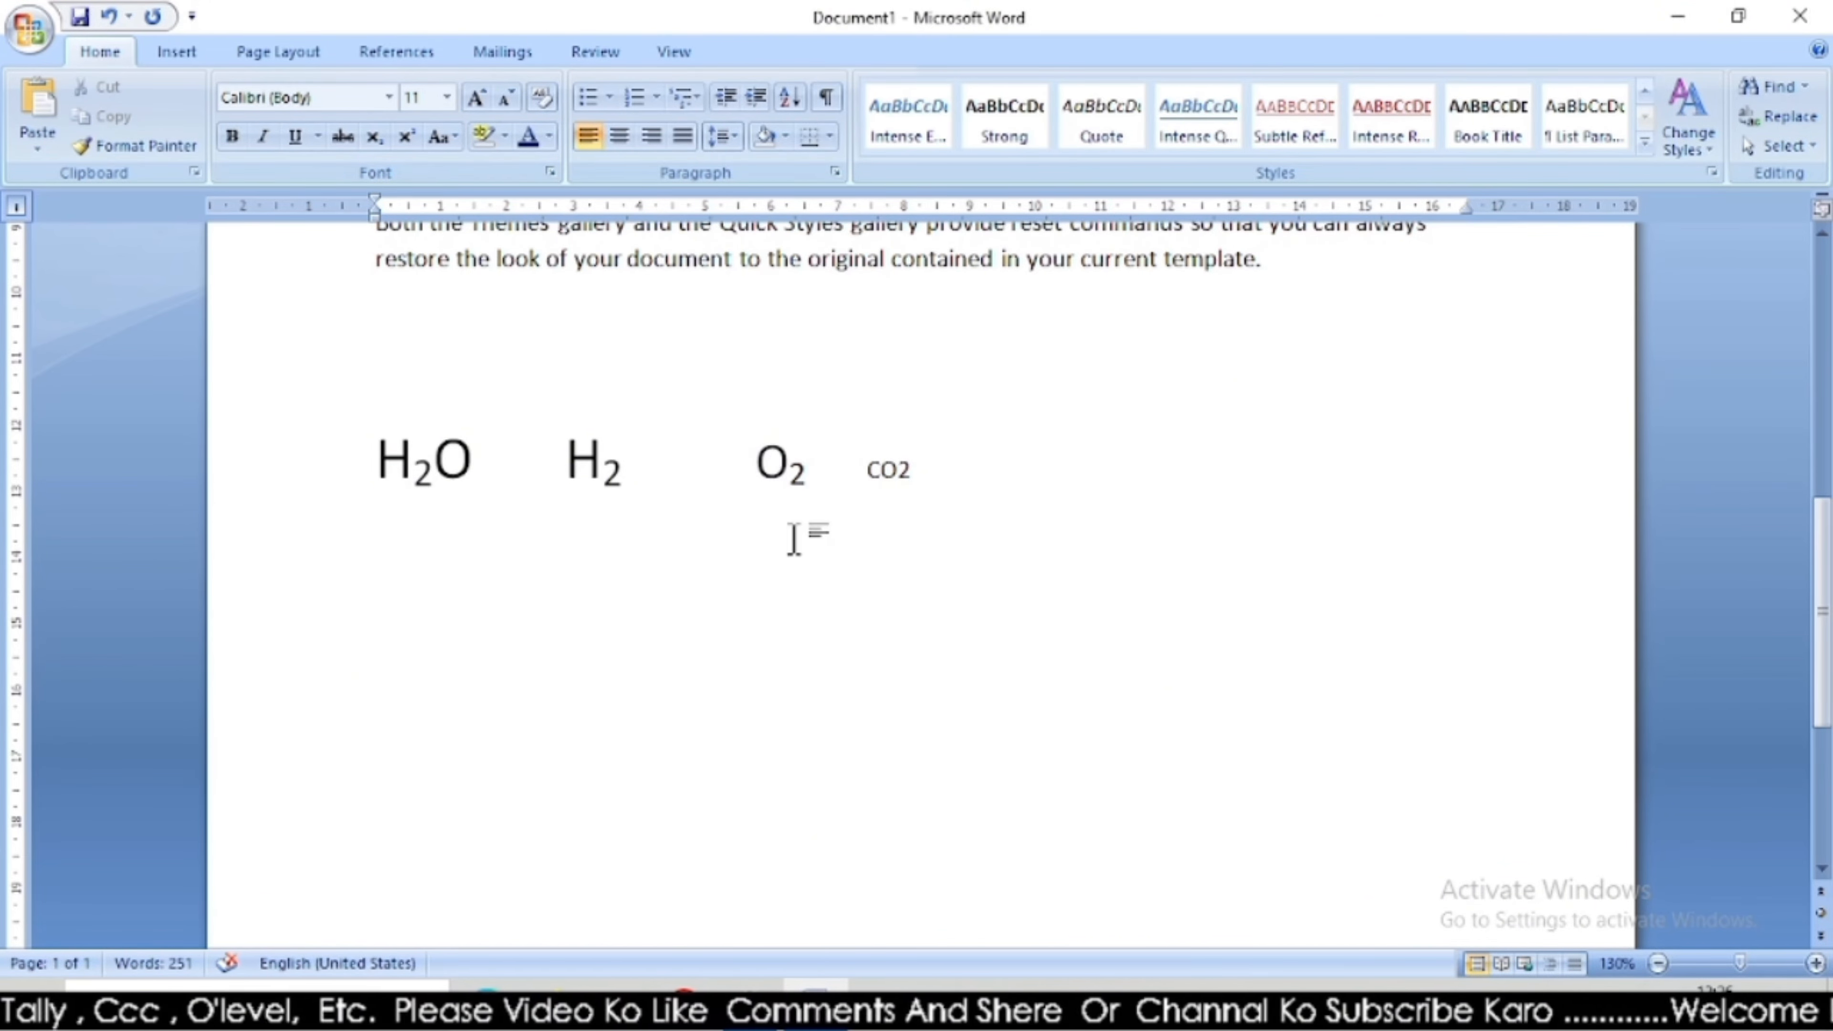
Make the 2 in CO2 subscript and enlarge the whole formula to roughly the size of O2.
drag(911, 468, 898, 468)
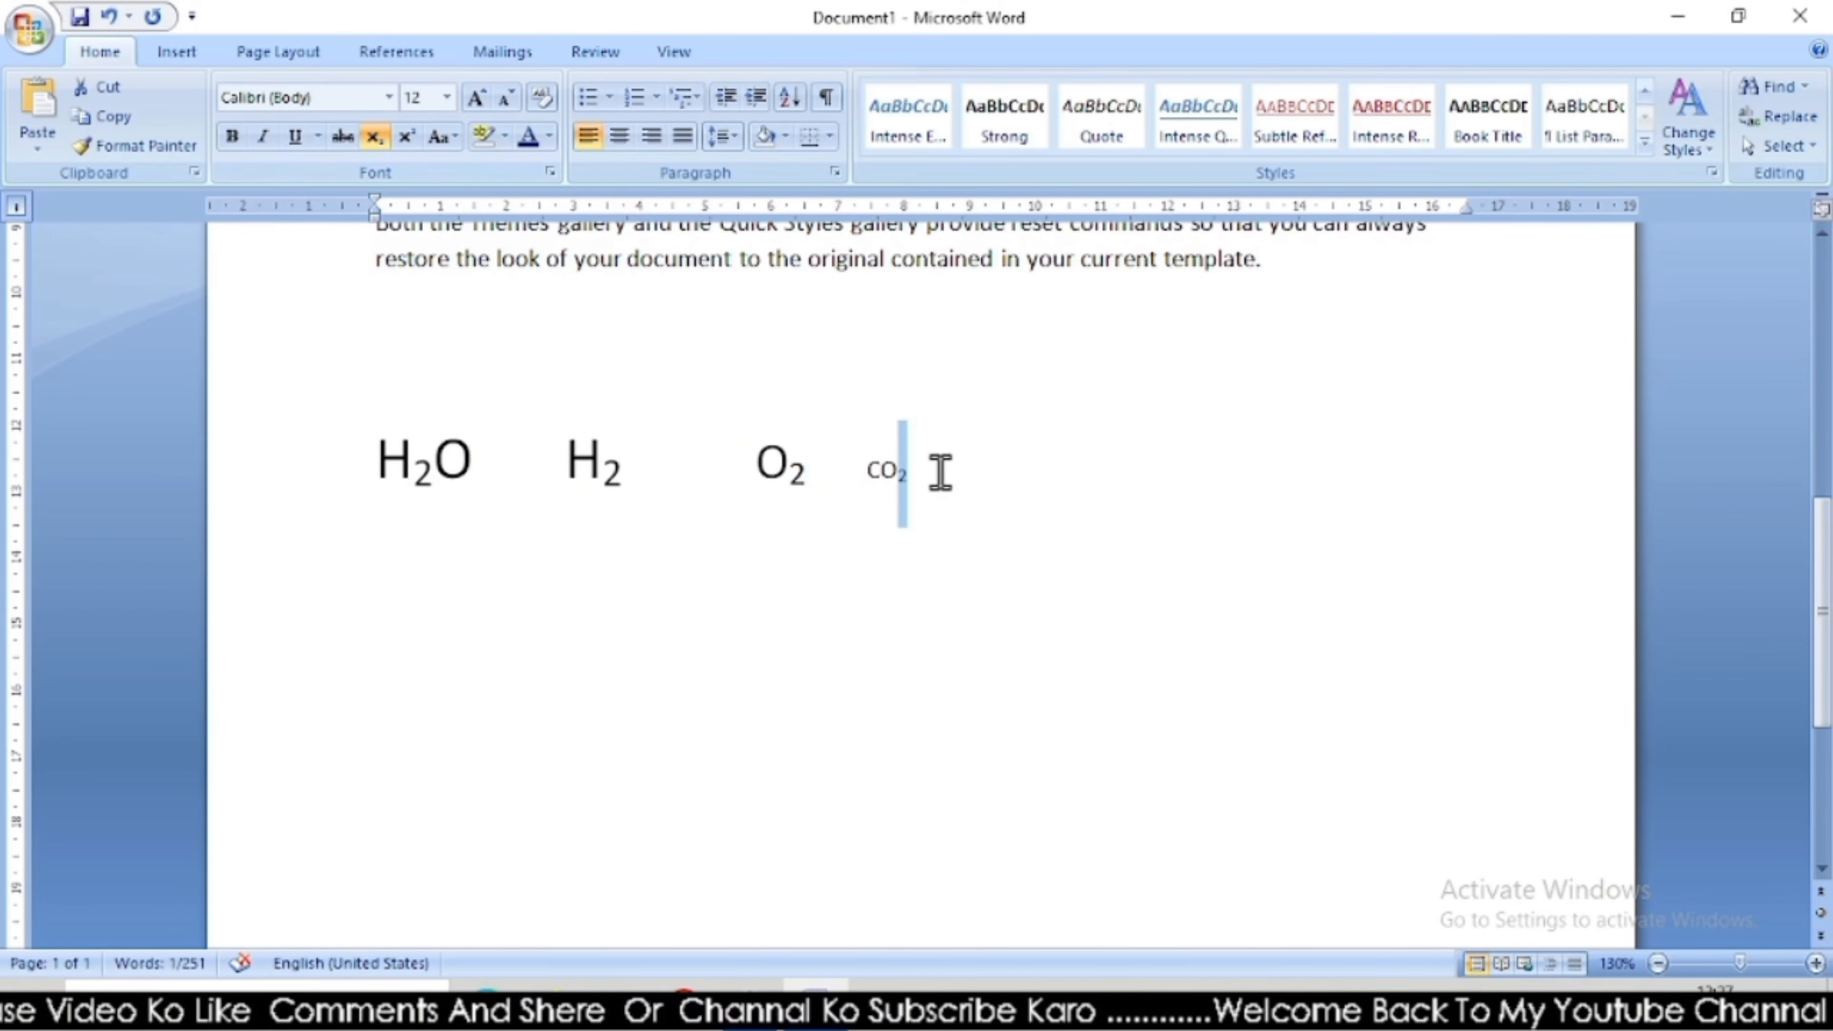
drag(931, 473, 807, 438)
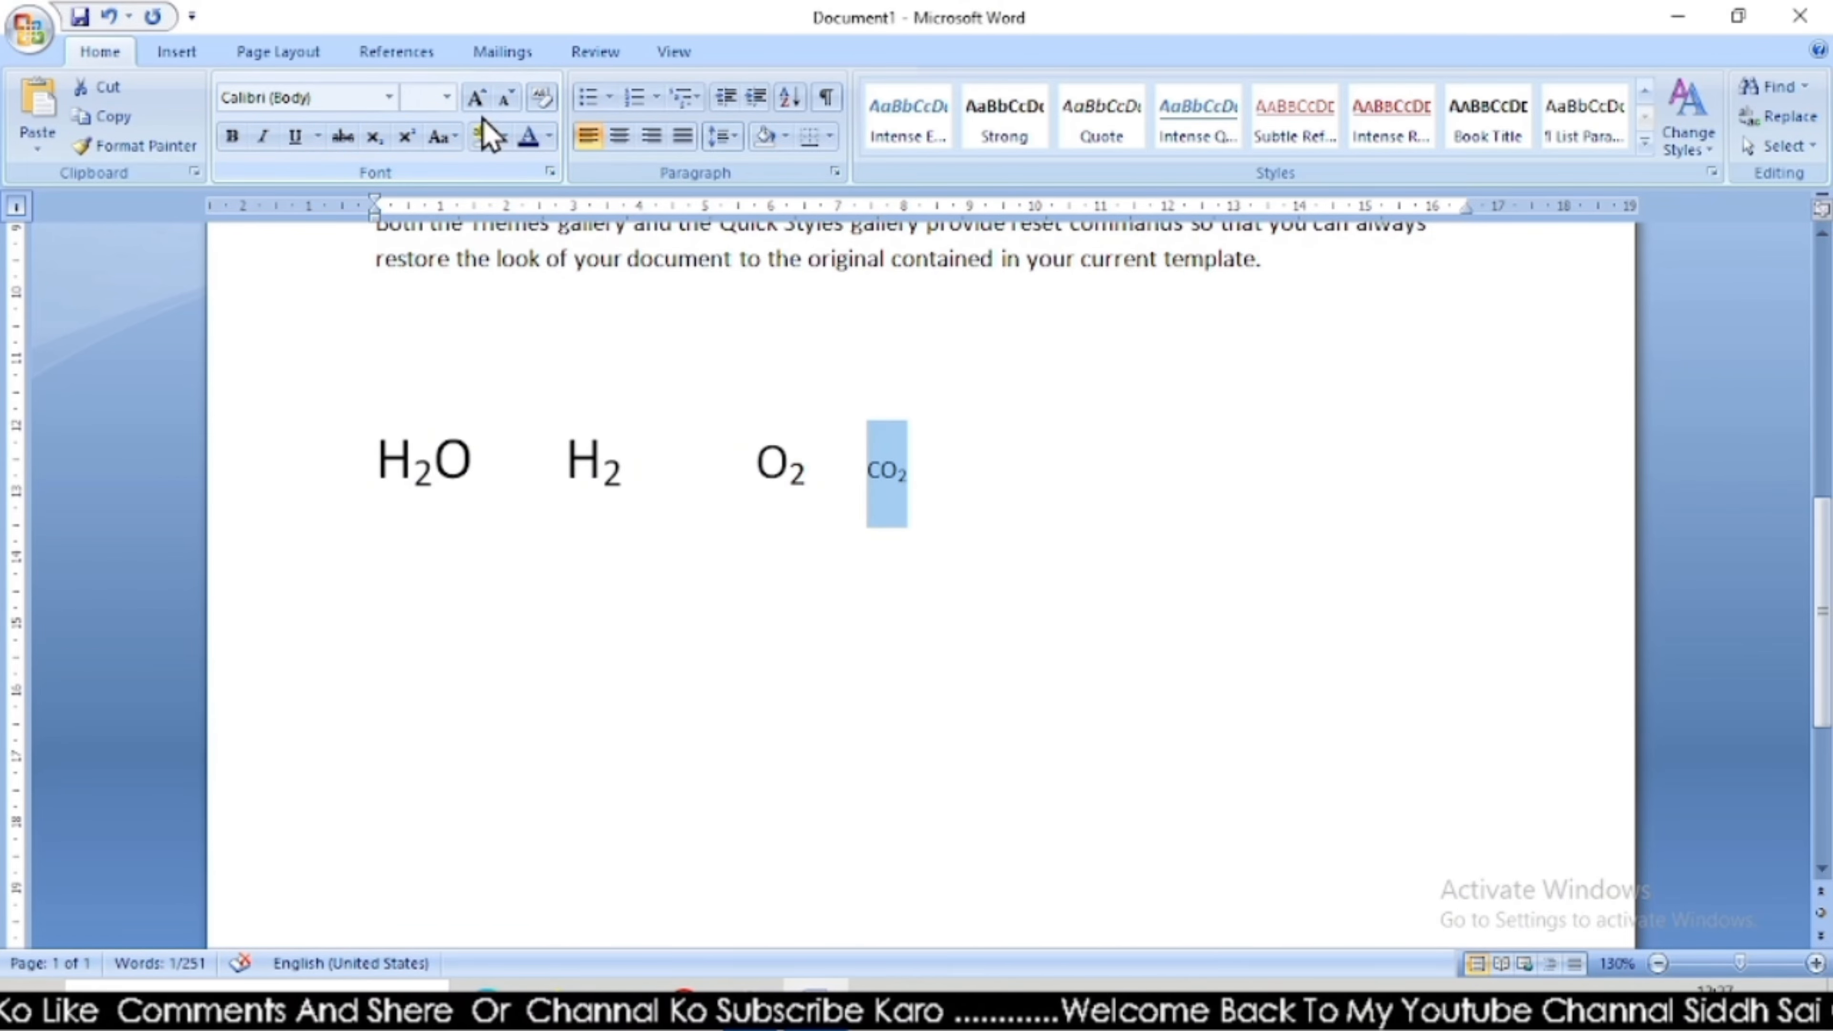
click(476, 97)
click(475, 97)
click(475, 97)
click(476, 97)
click(475, 97)
click(476, 97)
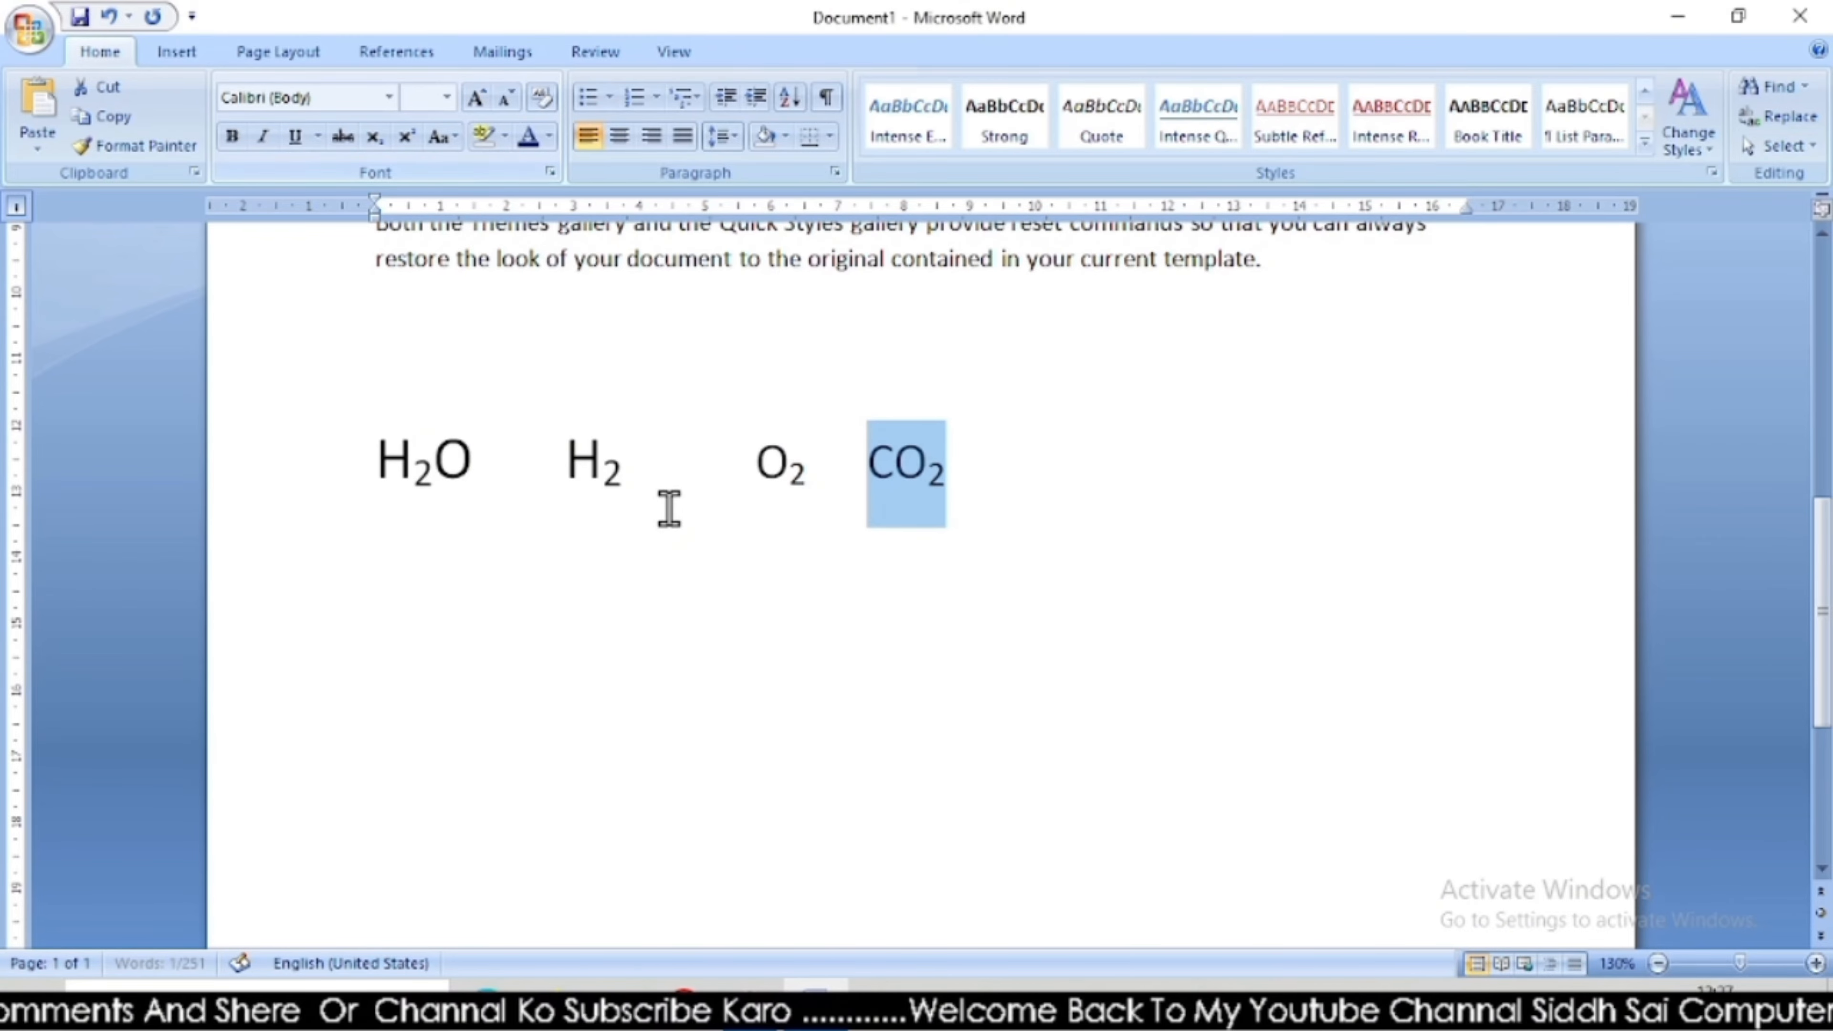
click(668, 509)
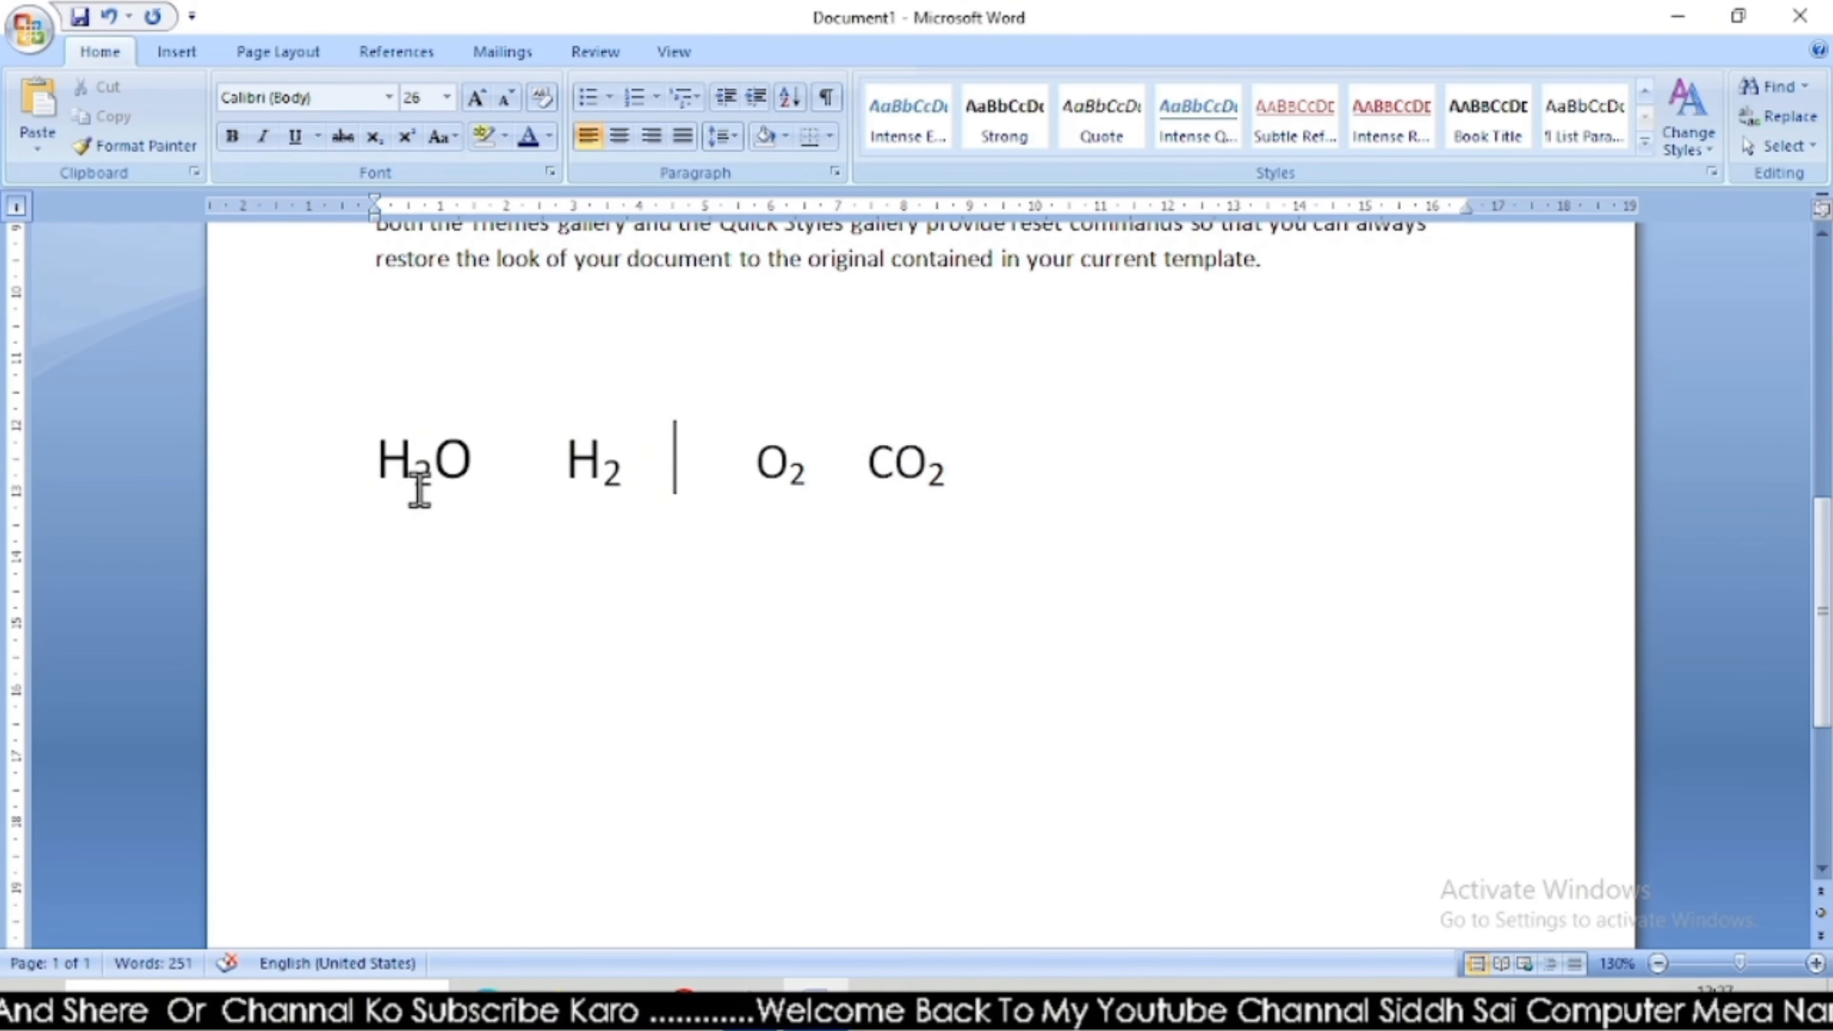
Turn off subscript after CO2 and write "1st" with a superscript "st" a couple of lines below the formulas.
click(1051, 464)
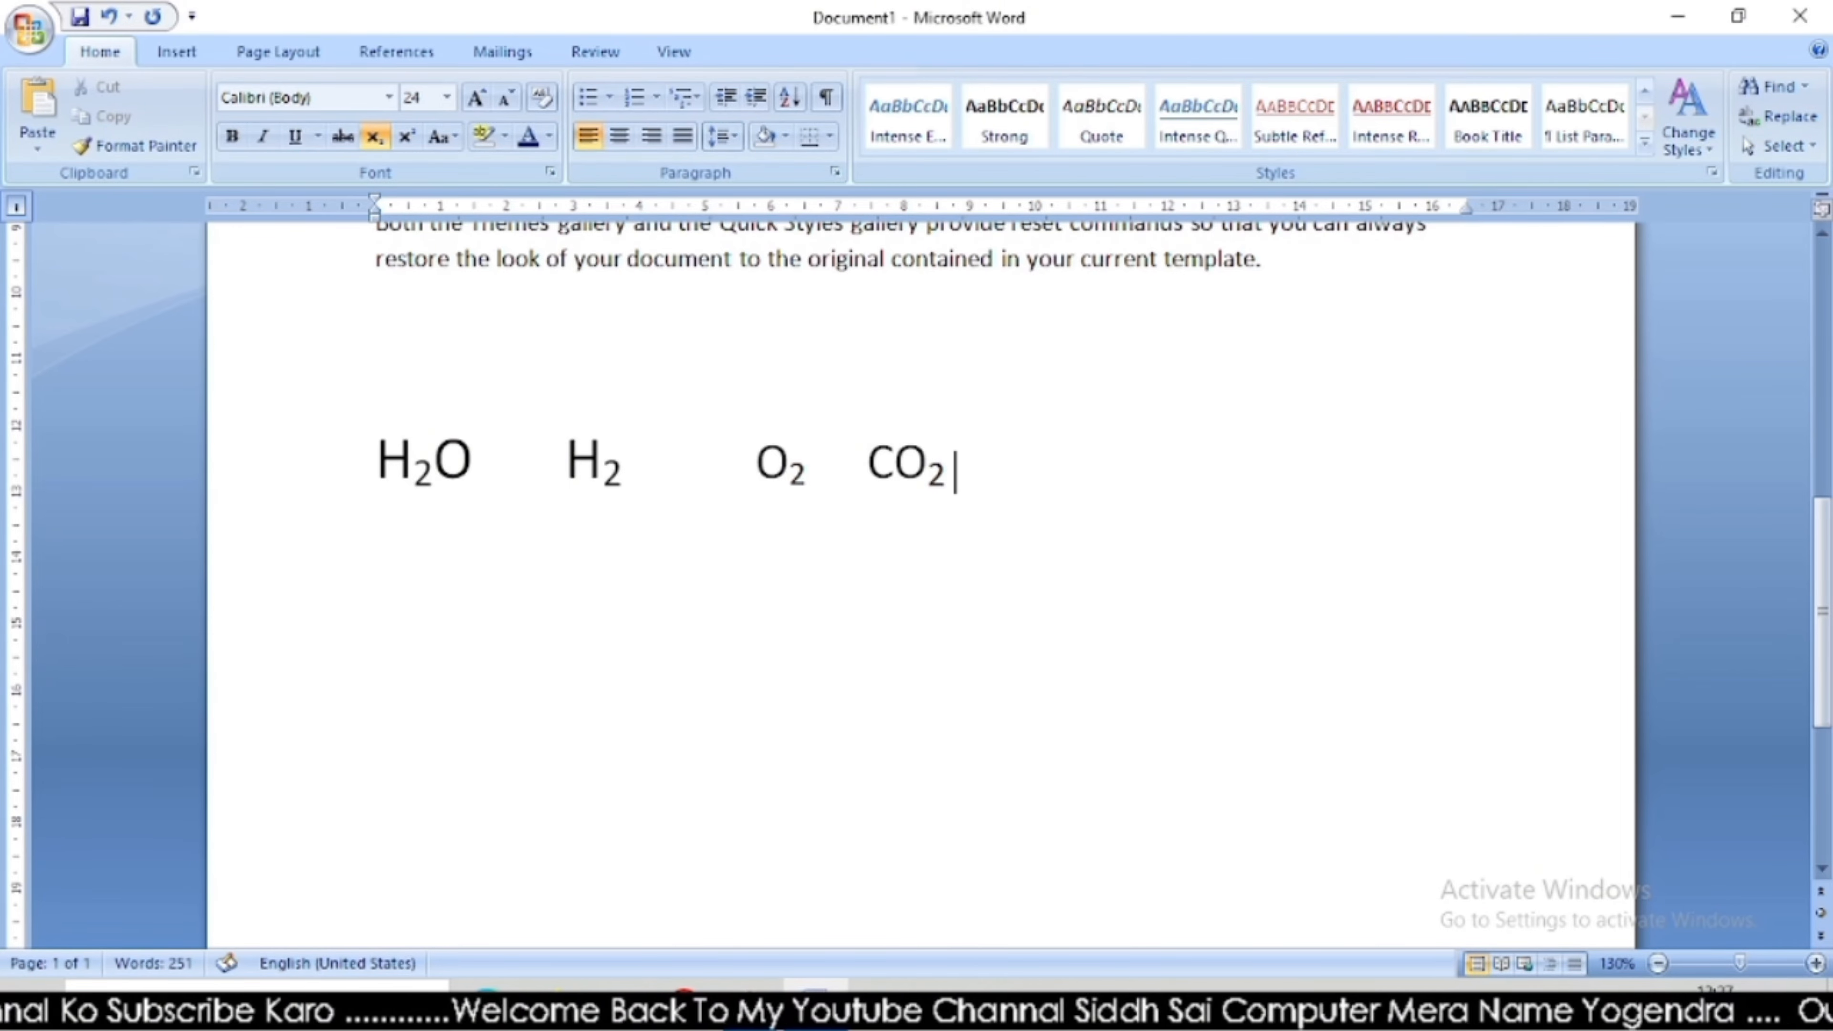
click(375, 137)
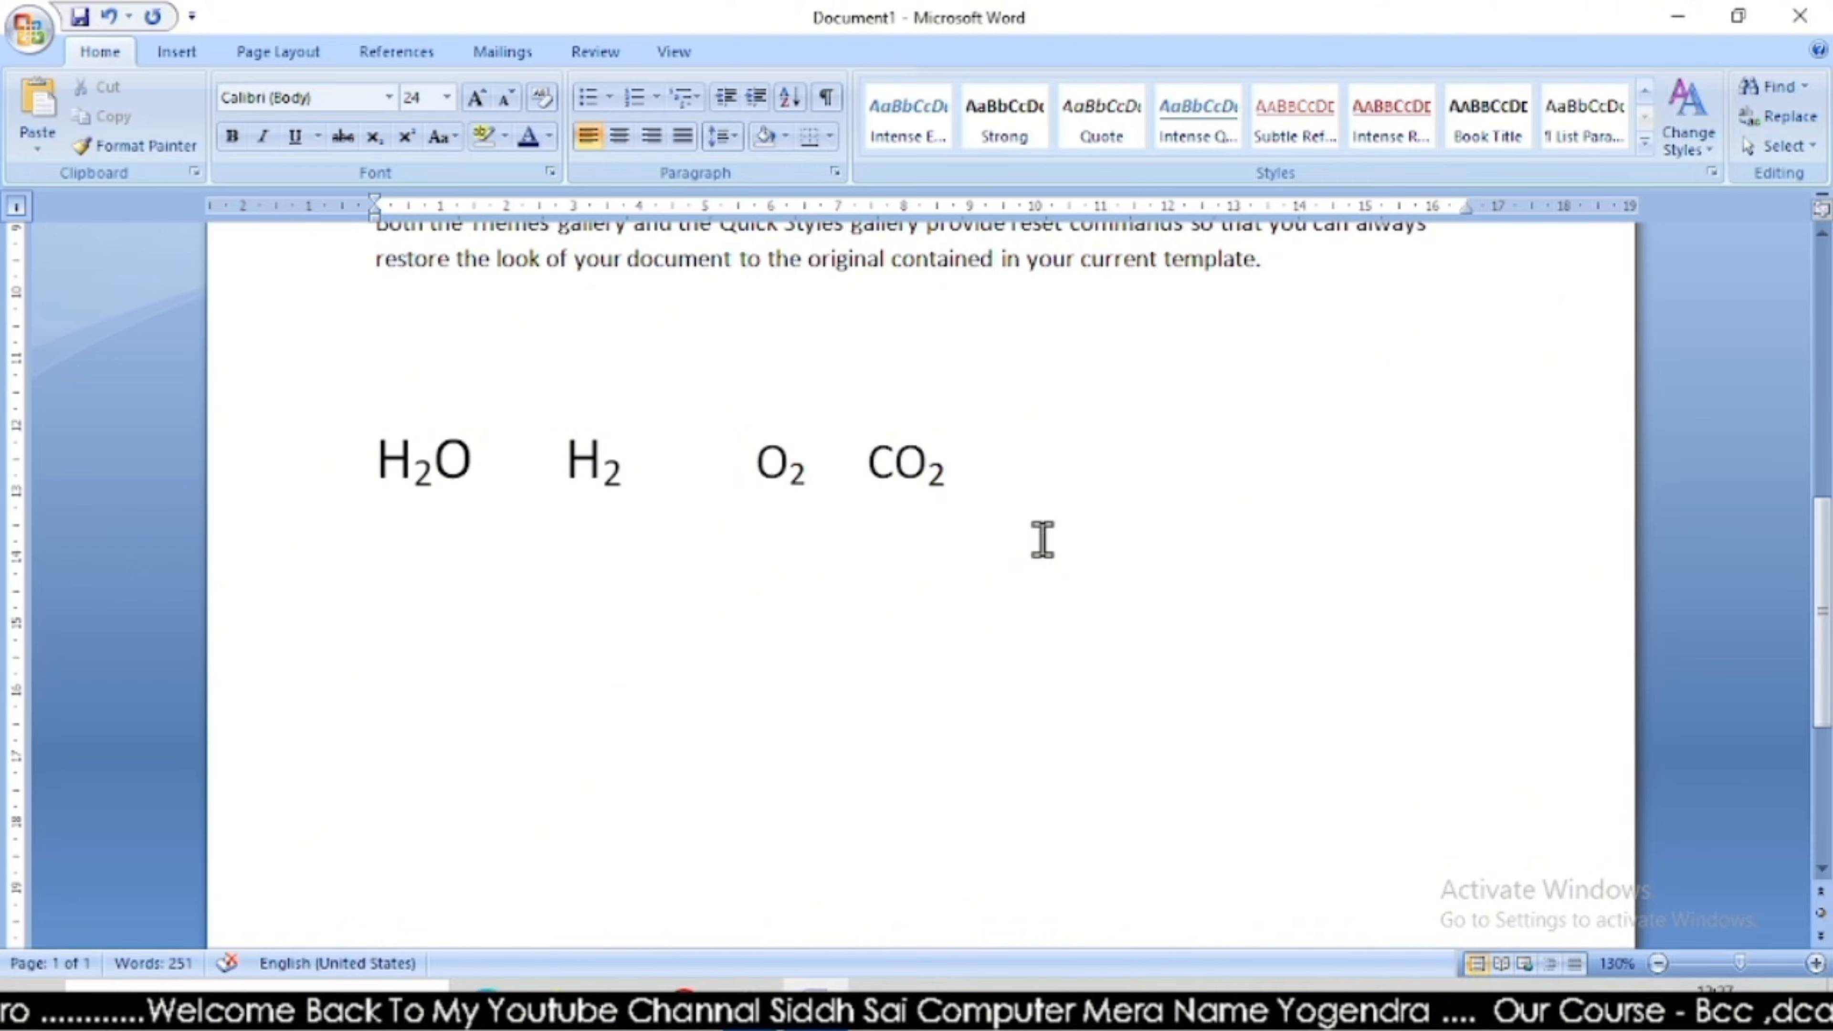
key(Return)
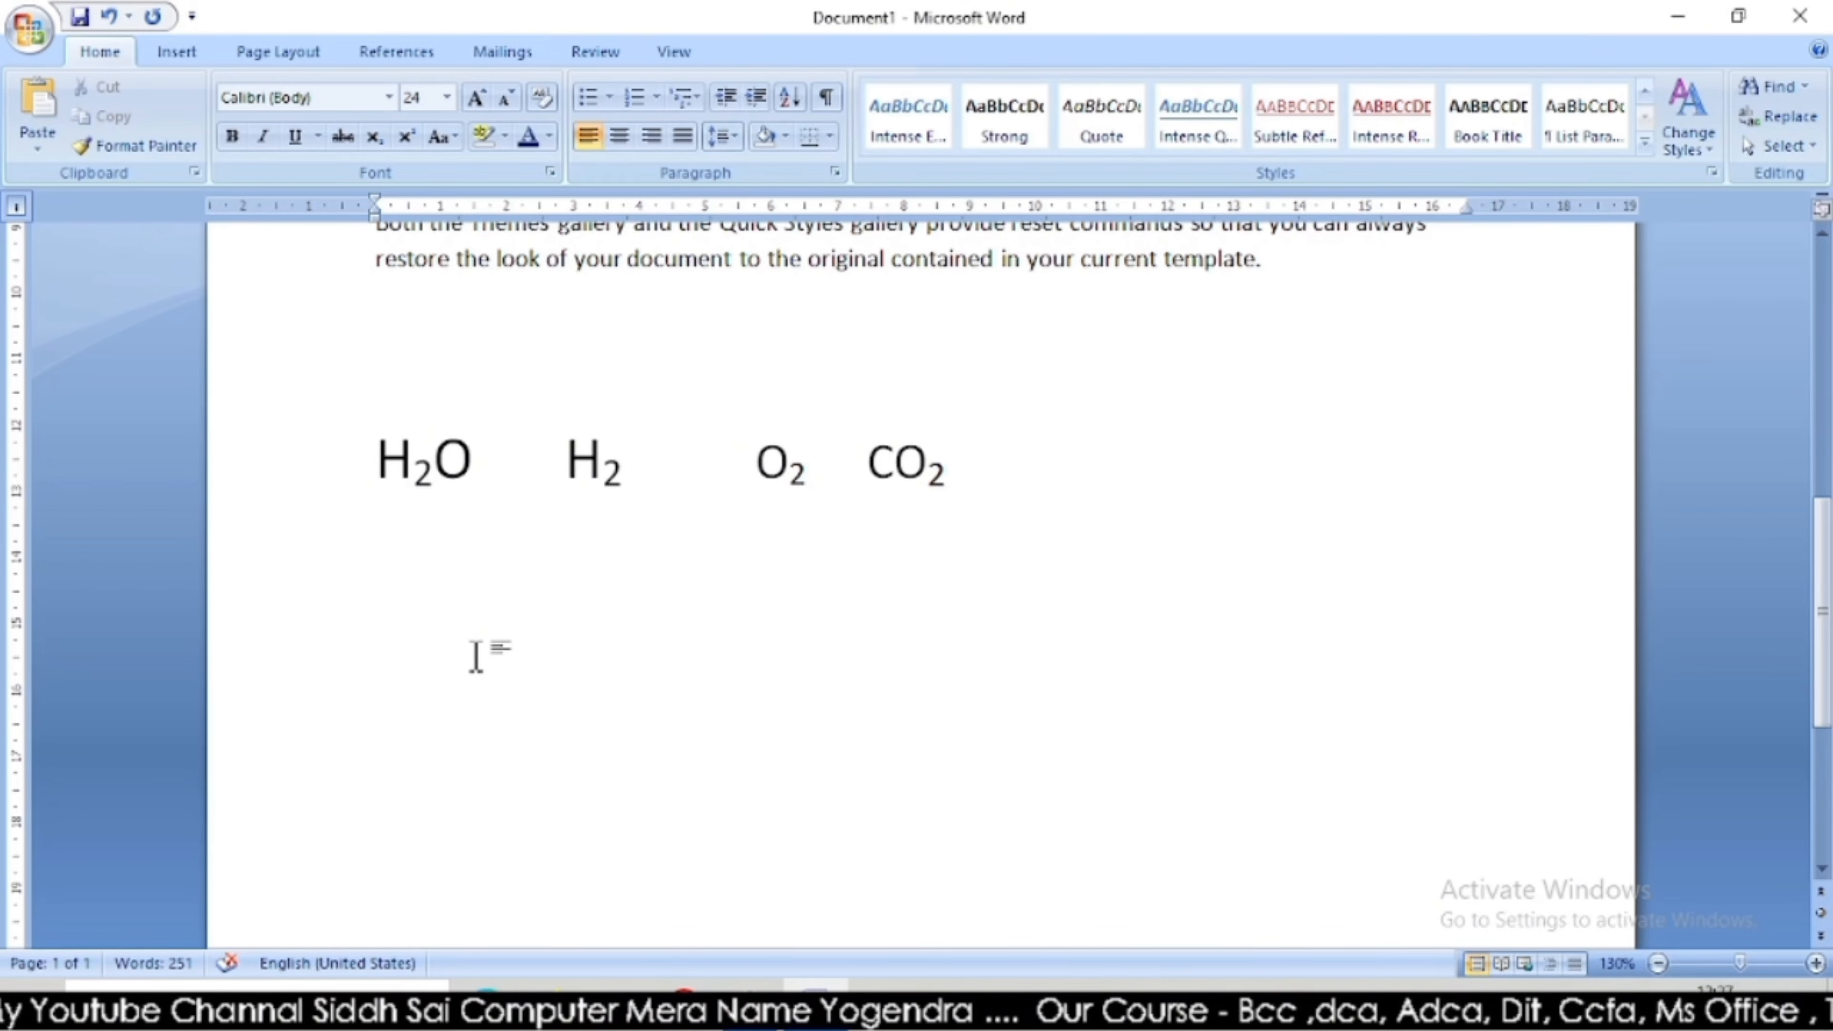
text(1 st)
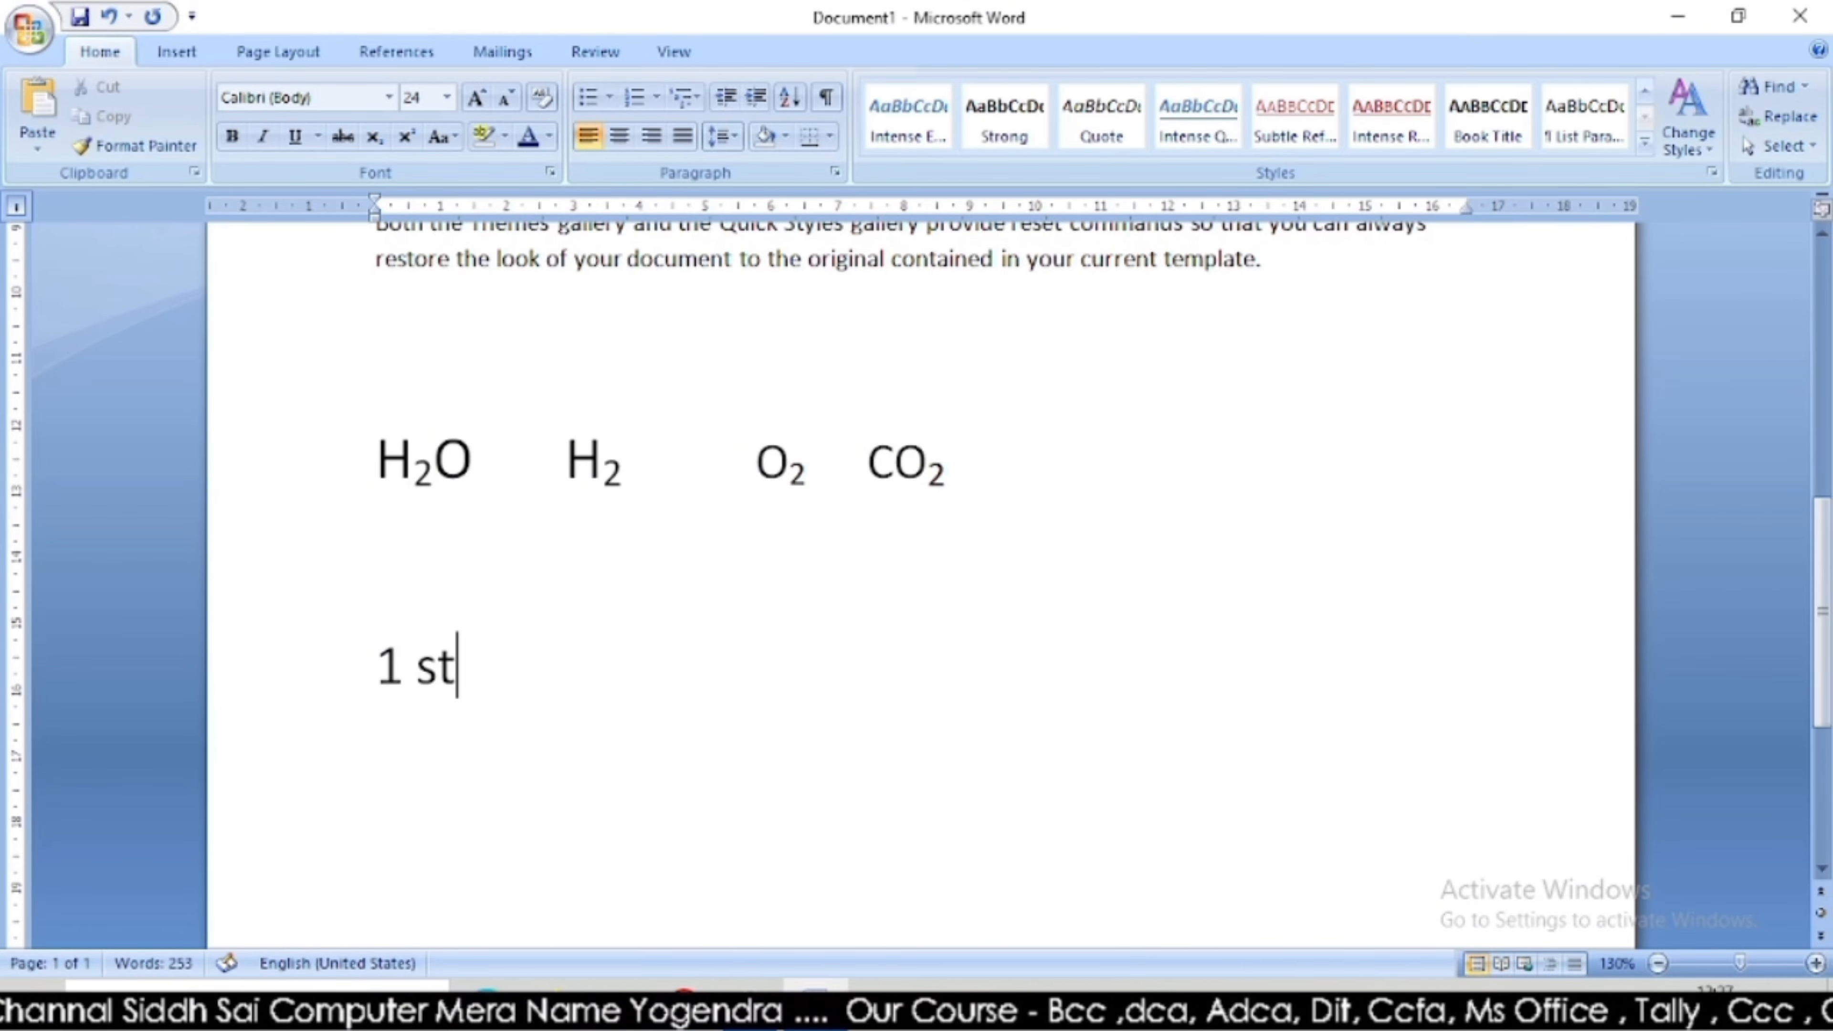
key(BackSpace)
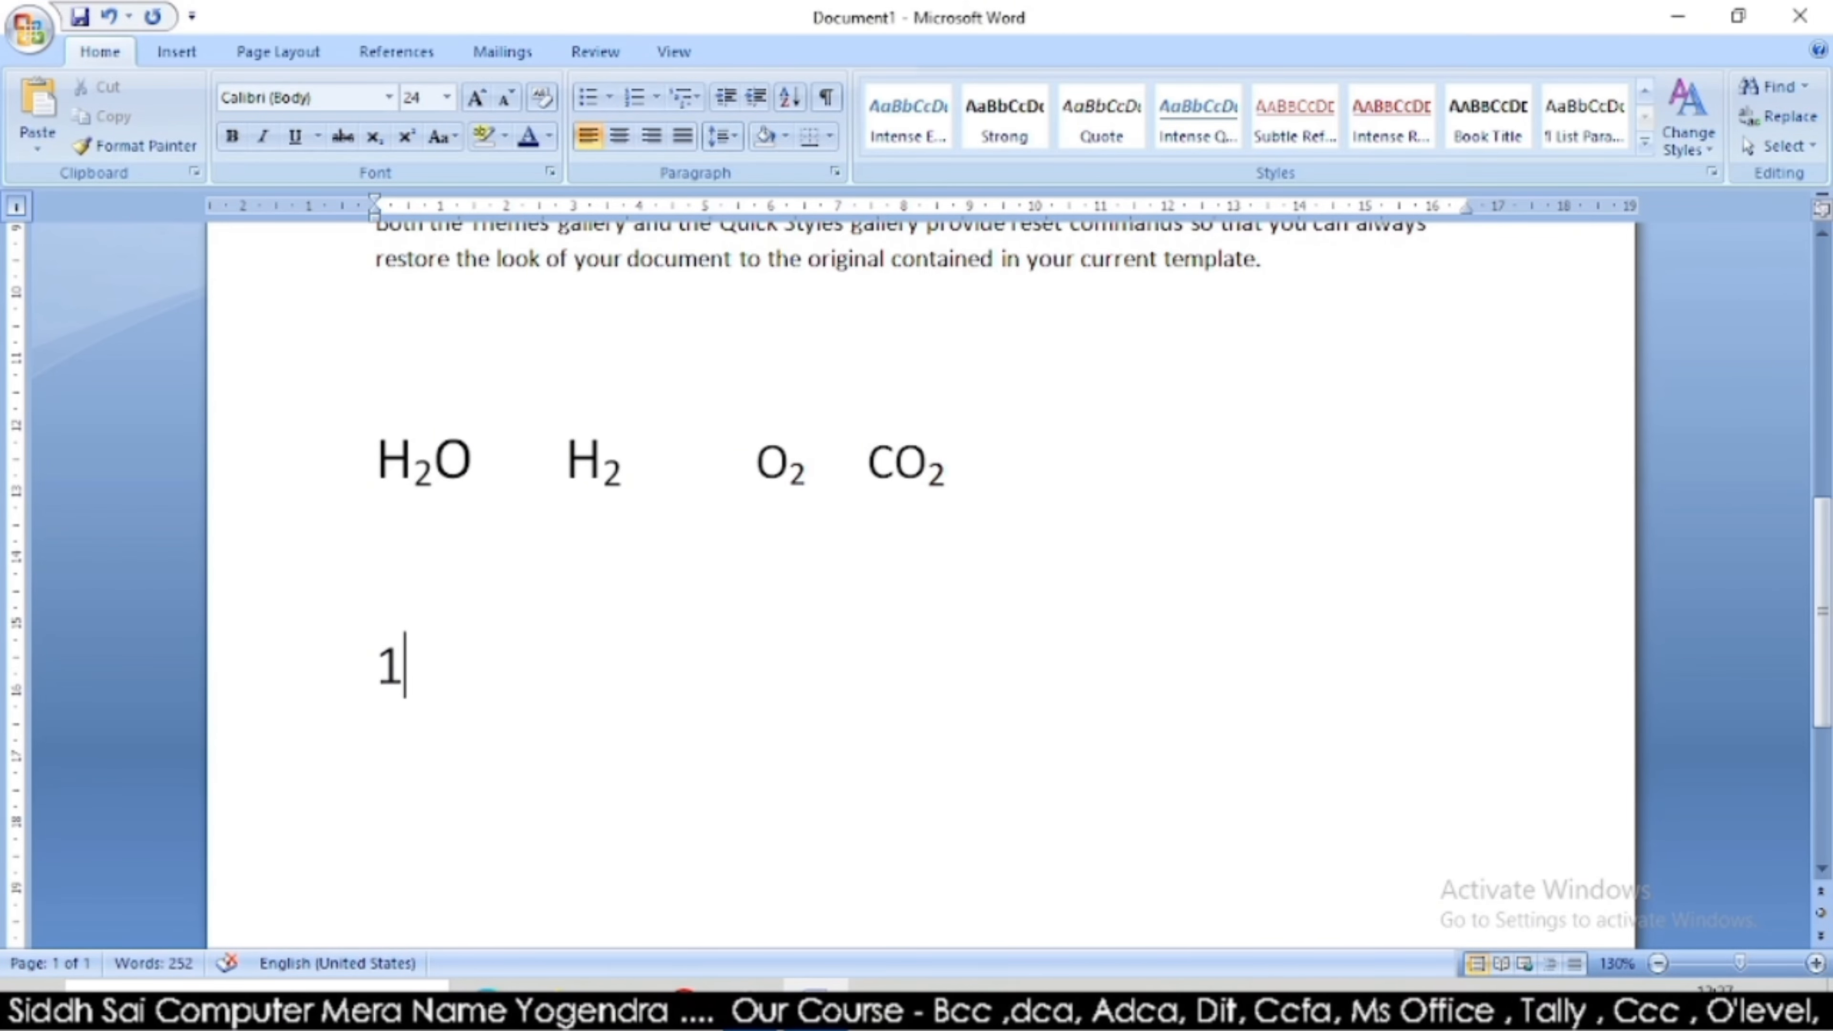
text(st)
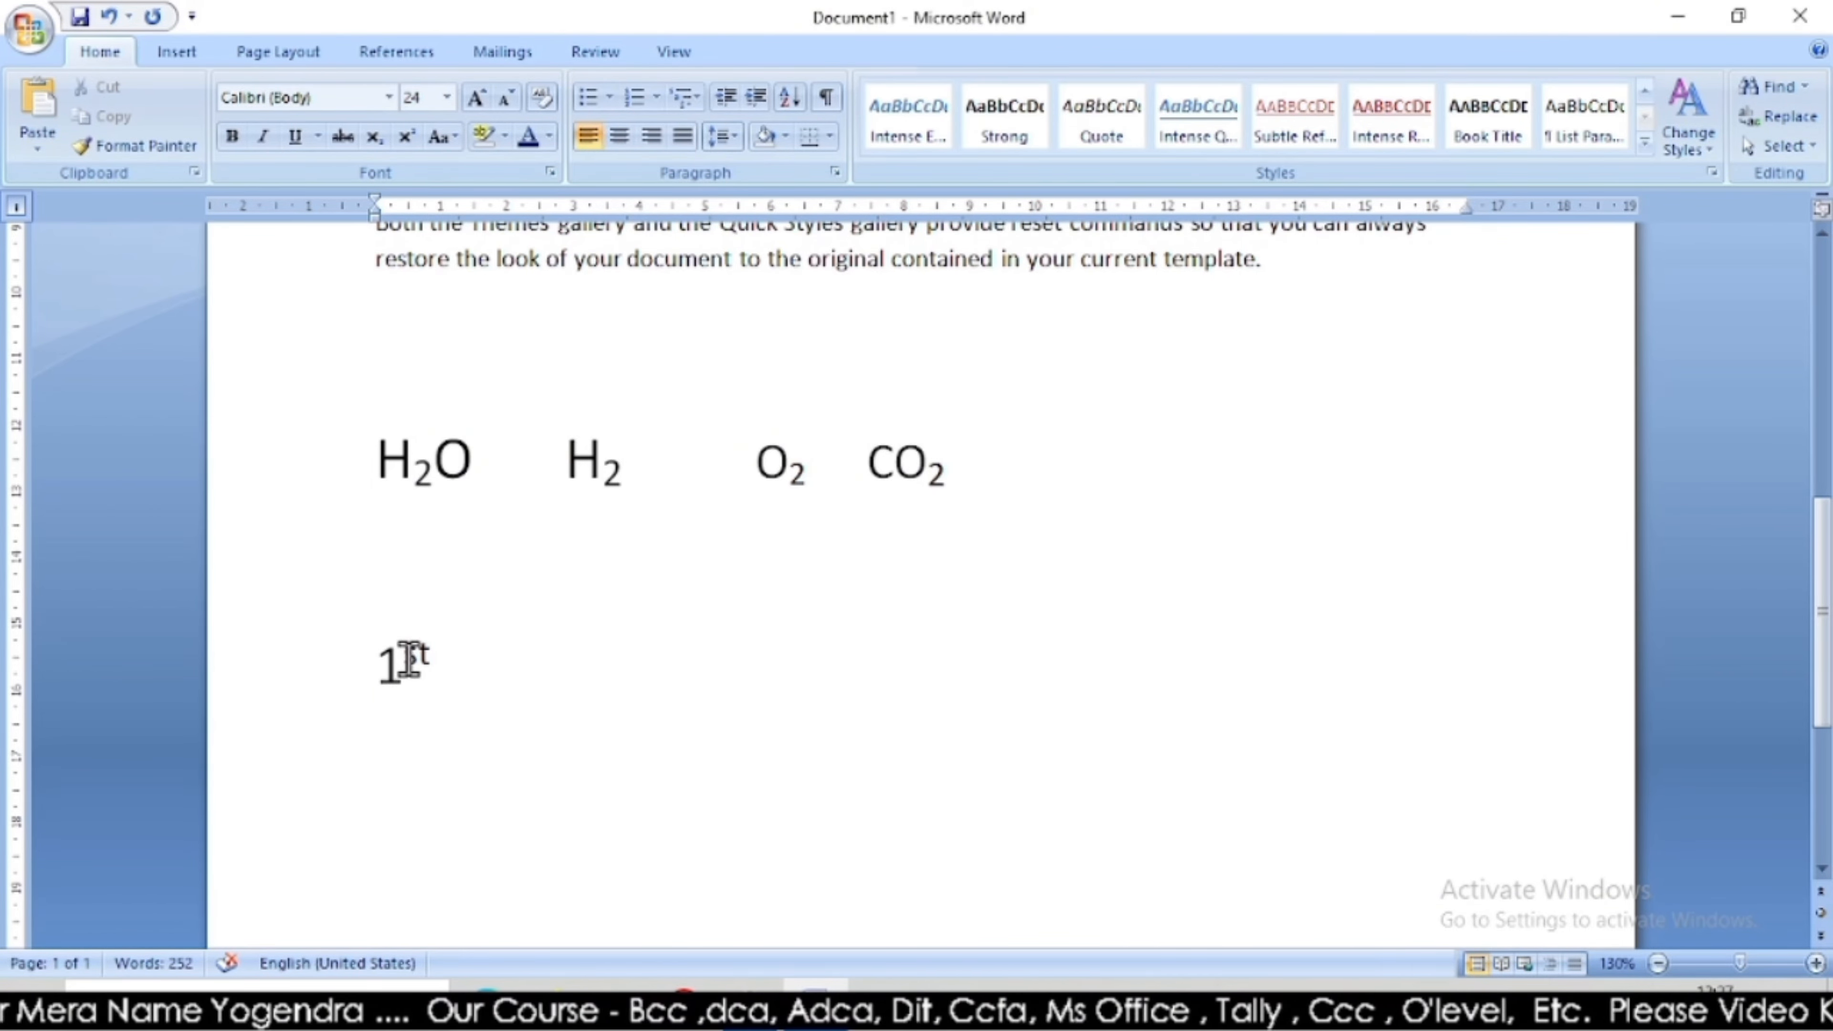
drag(405, 654, 474, 718)
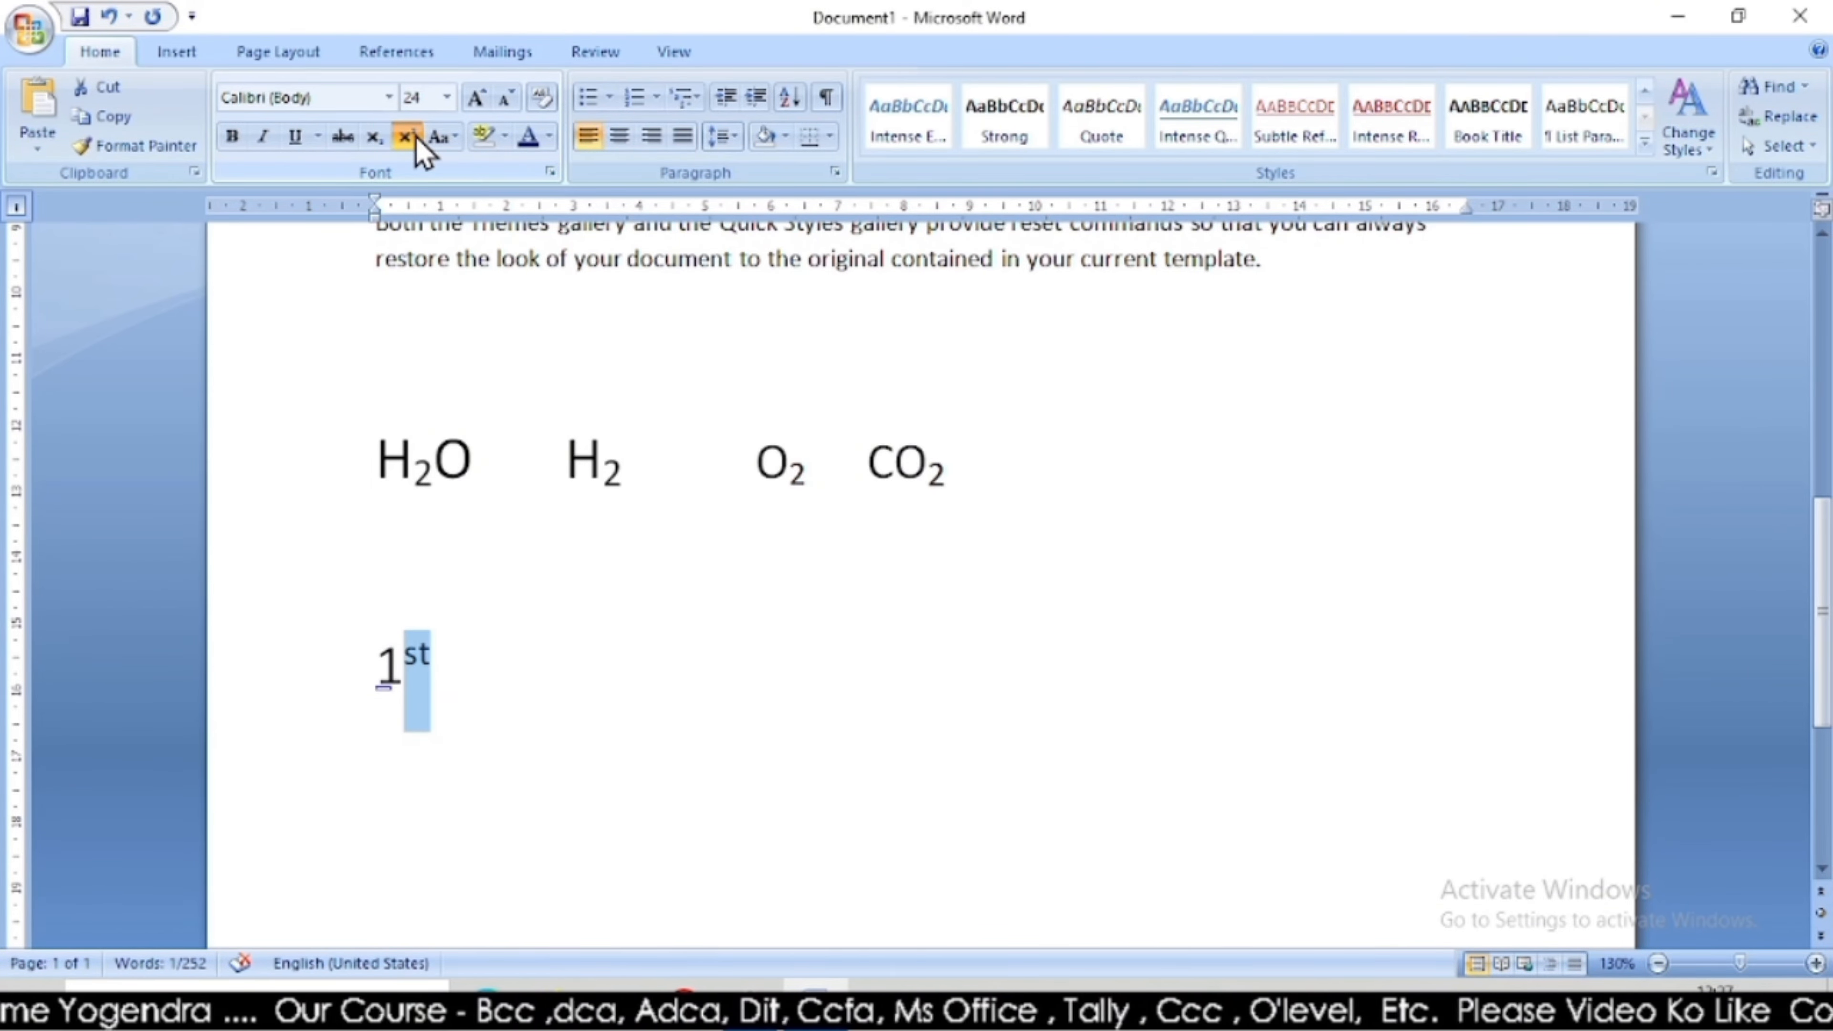
click(568, 684)
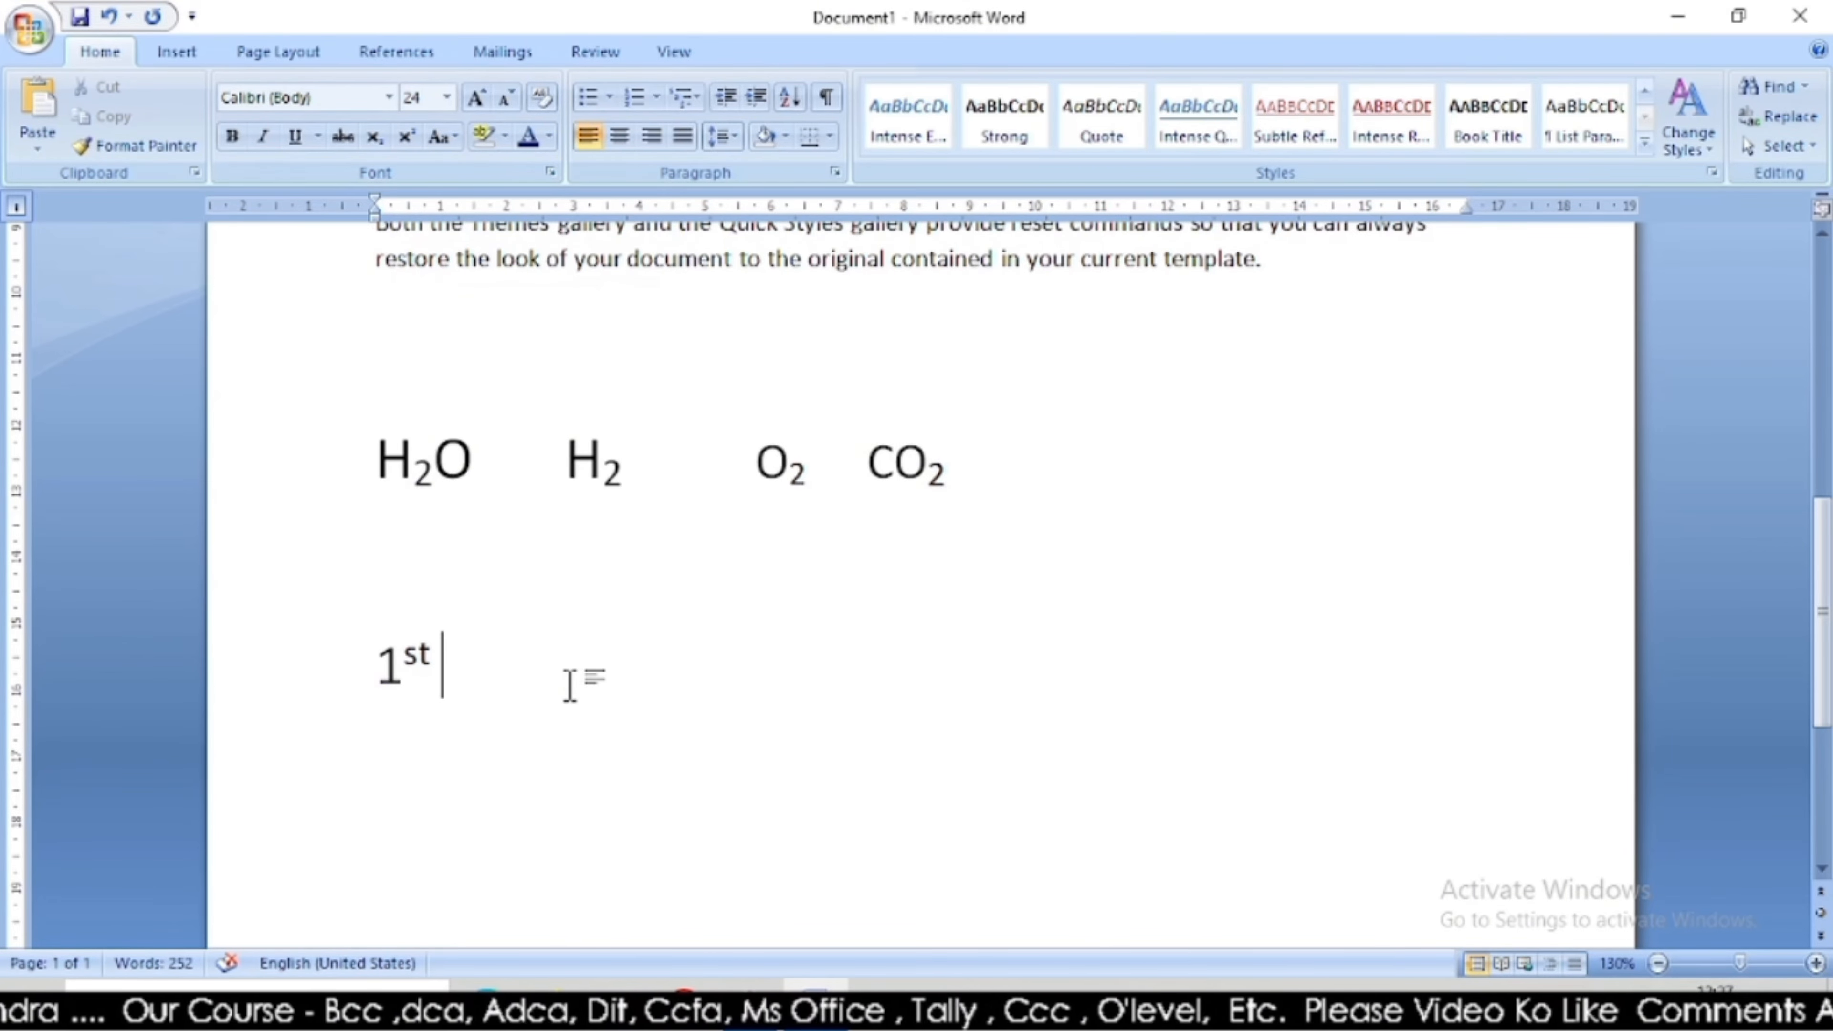
Add "2 nd" and "10 th" after "1st" on the same line, leaving a space before each suffix.
text(2)
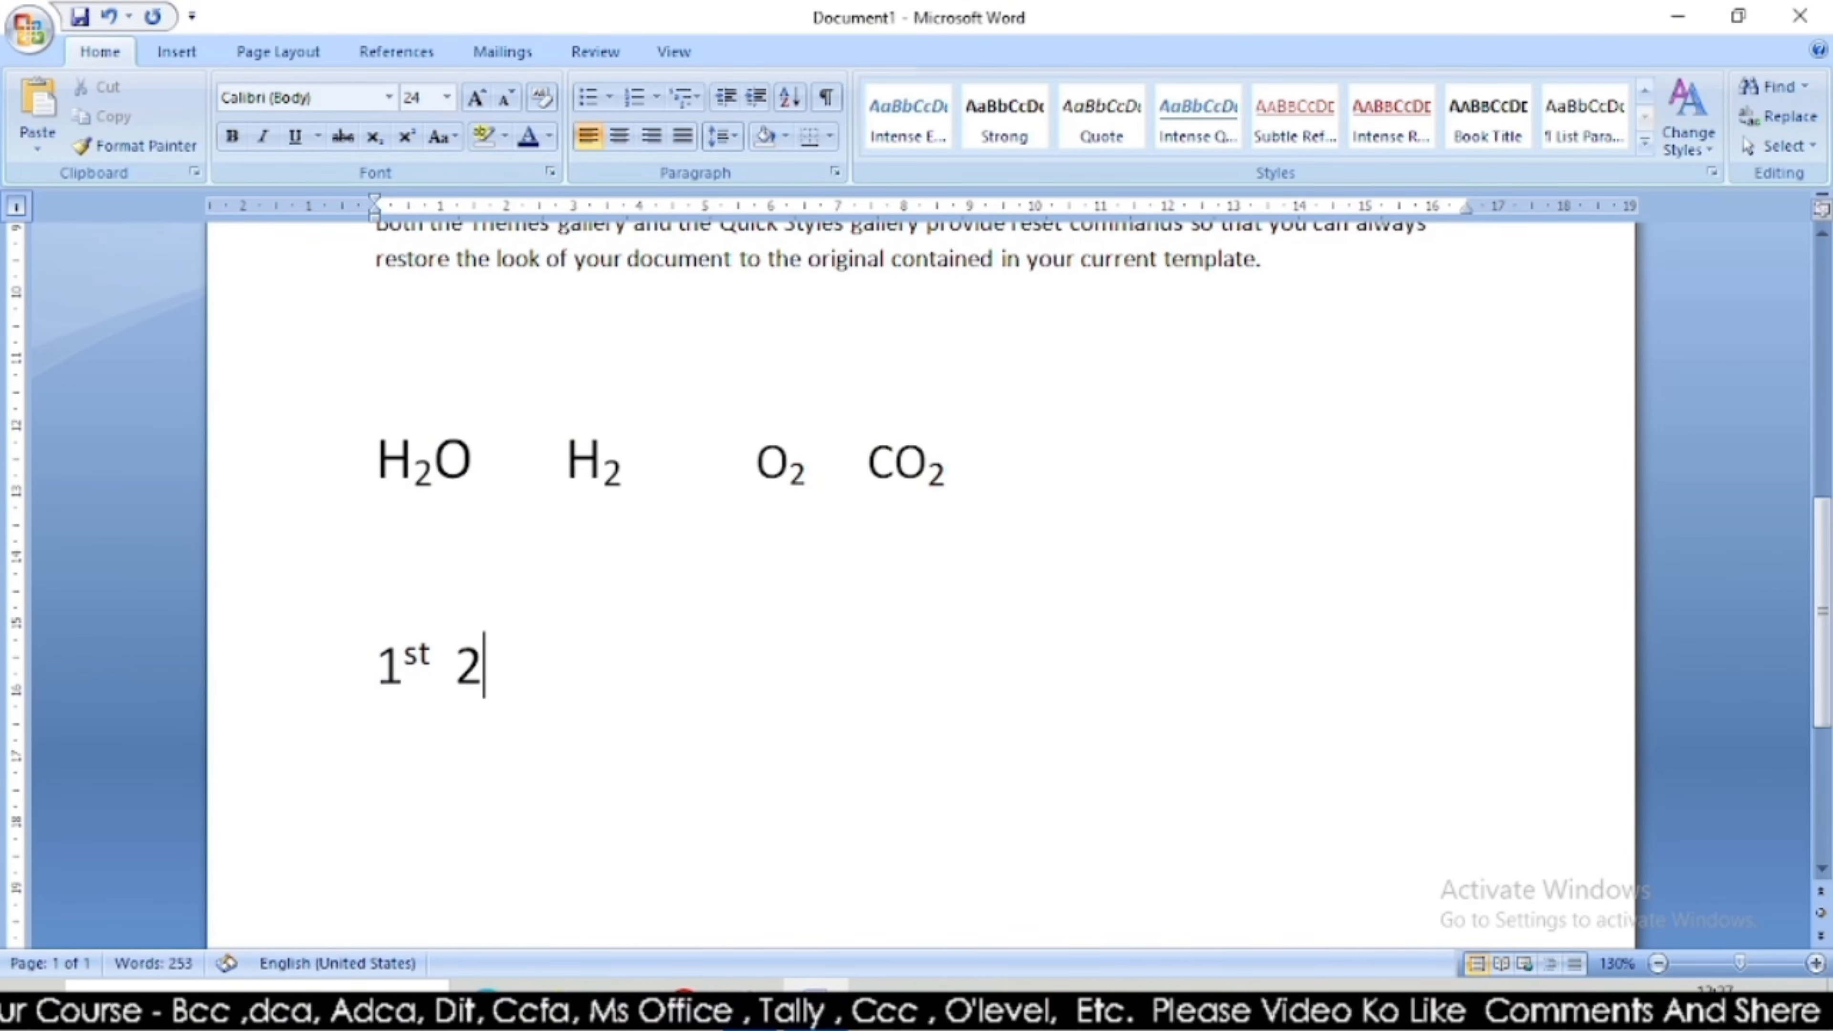
text( nd)
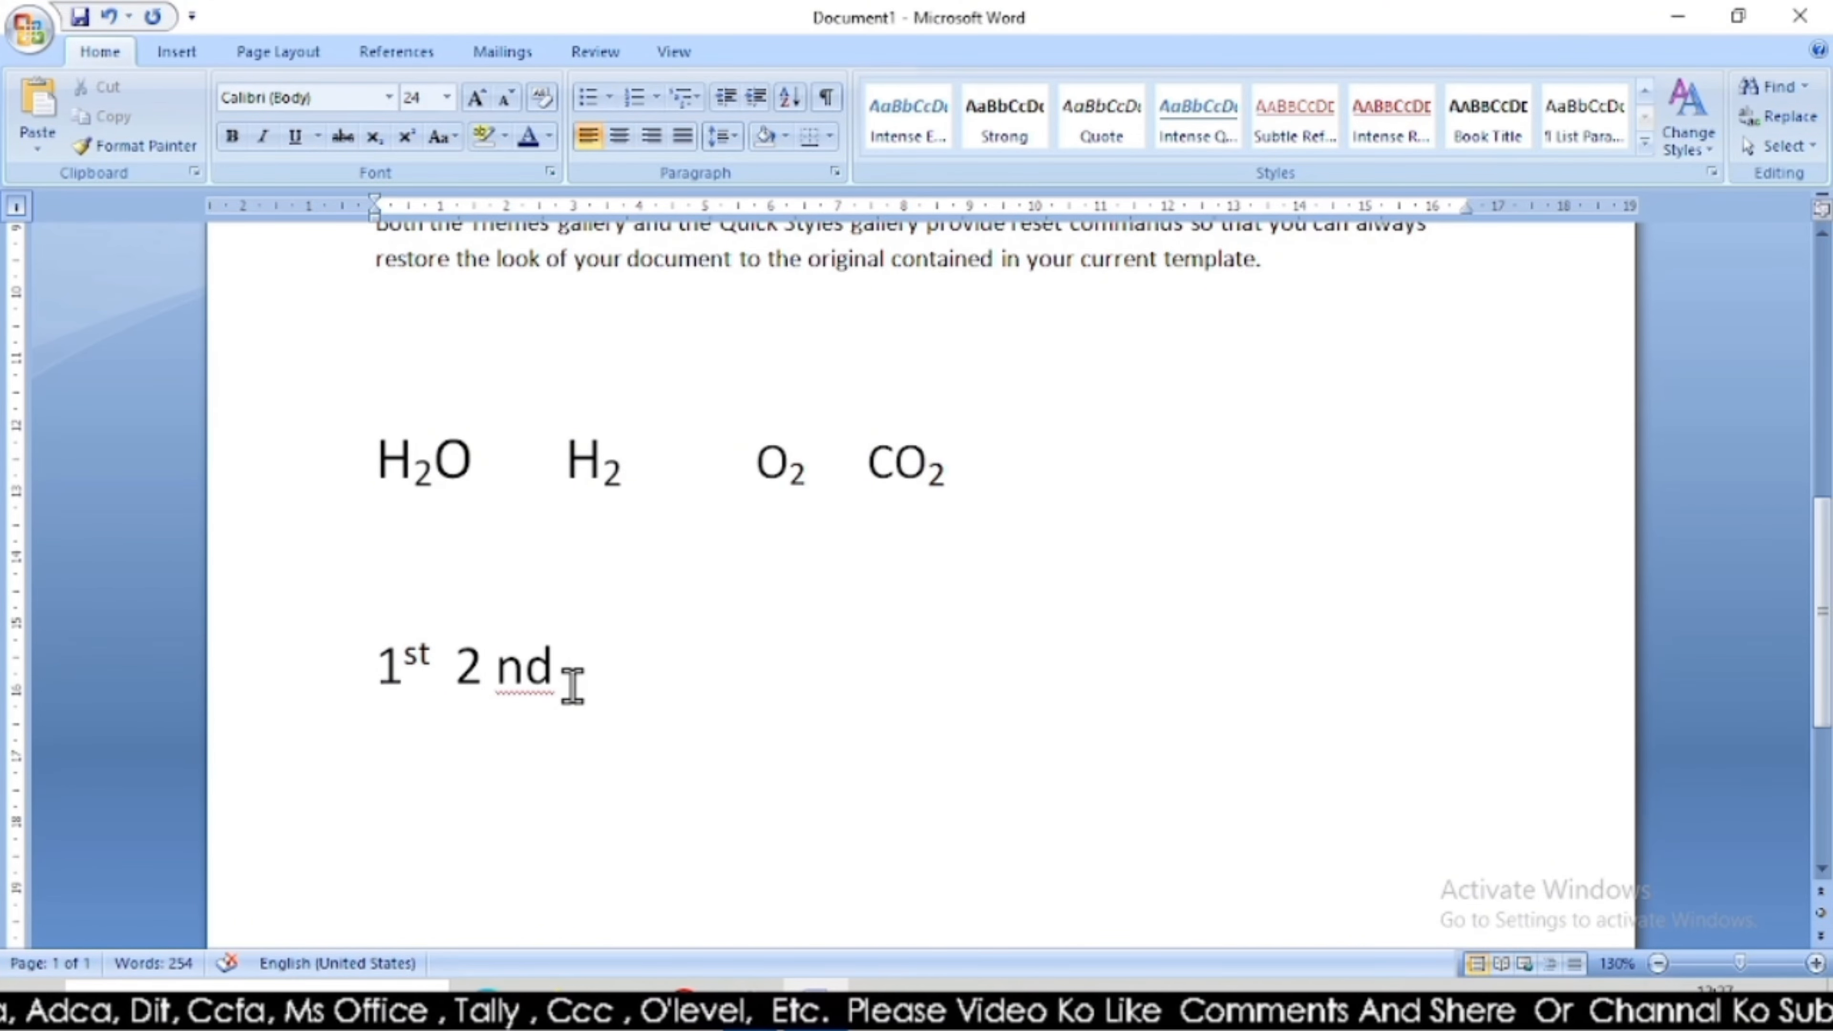
text( th)
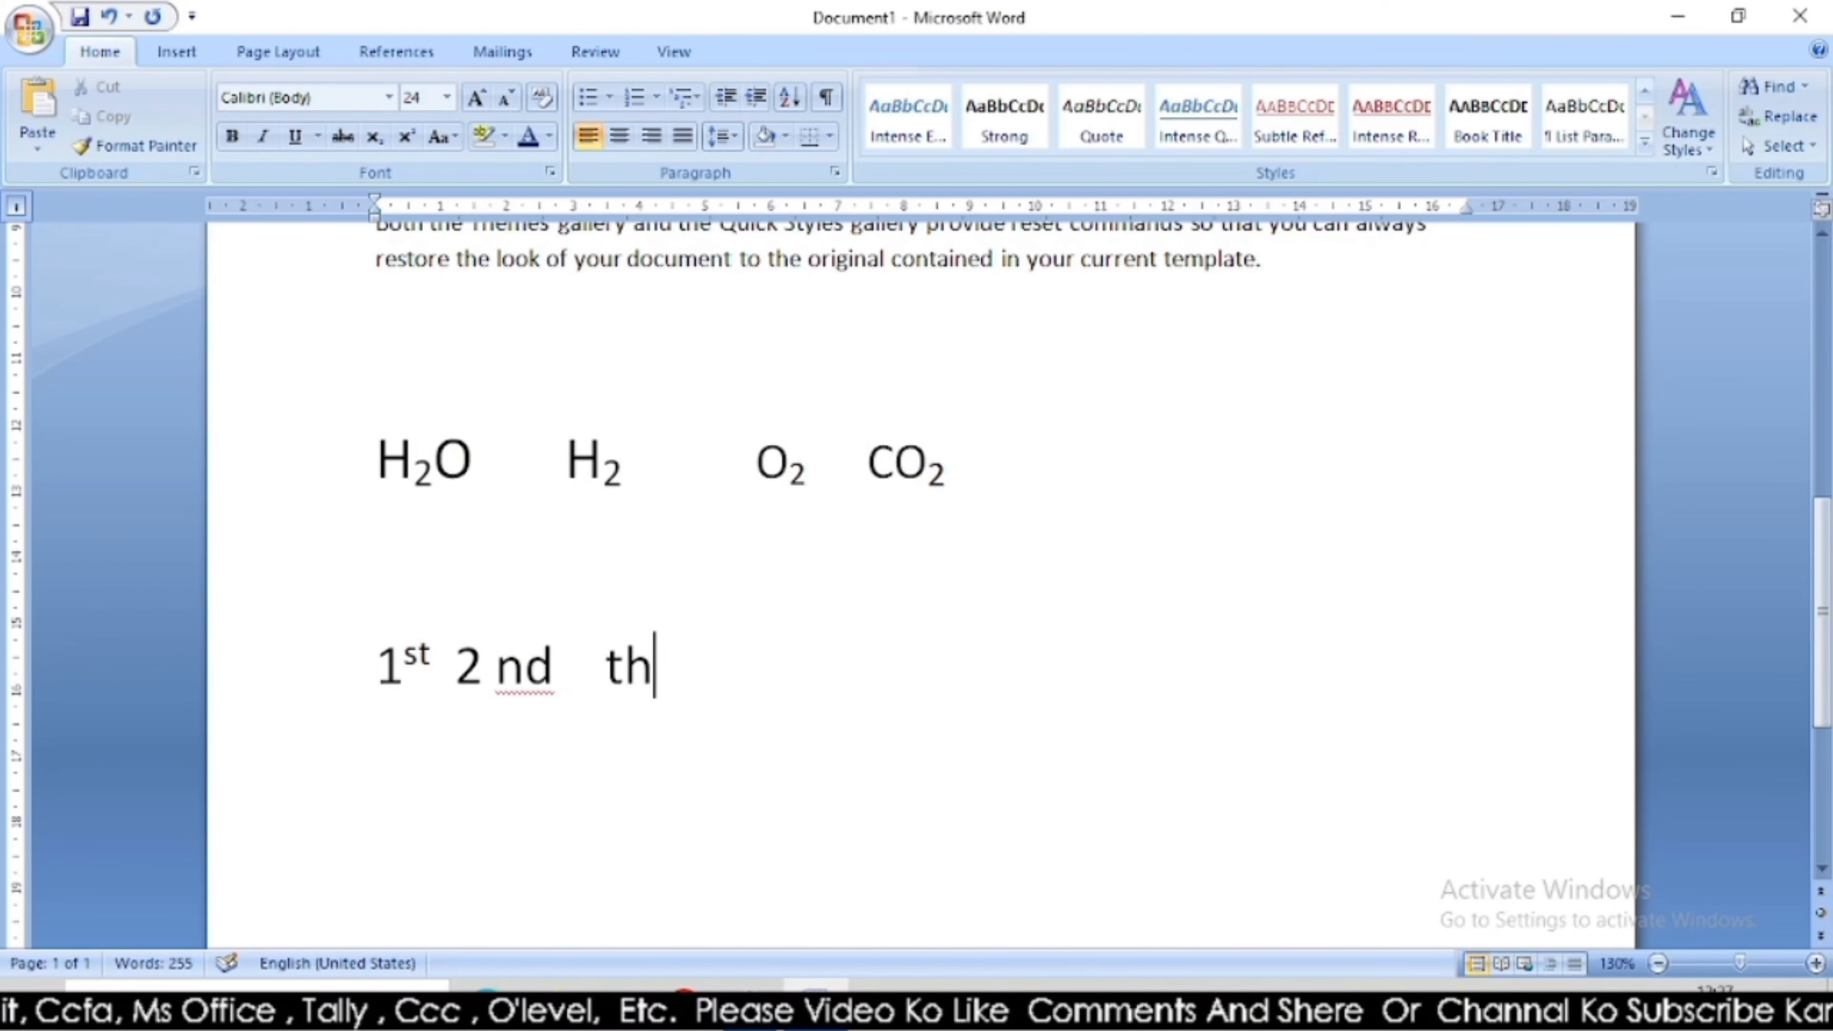
key(BackSpace)
key(BackSpace)
text(1)
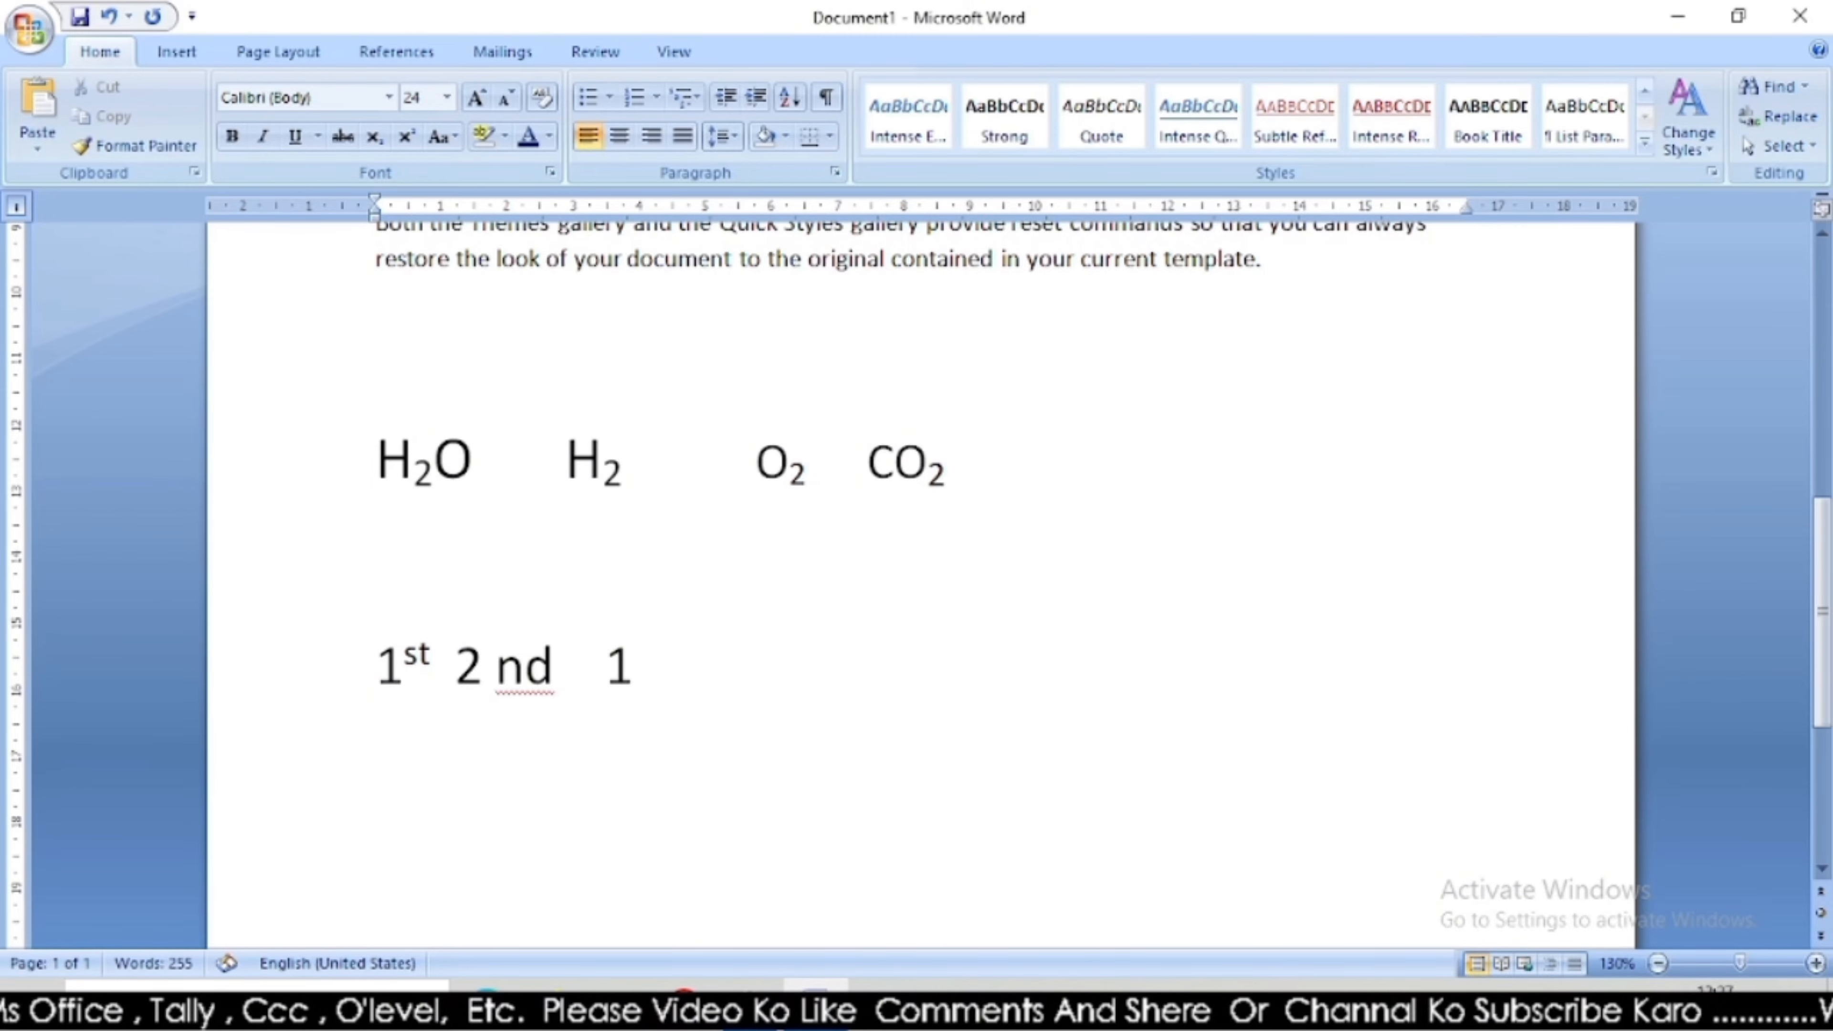
text(0 th)
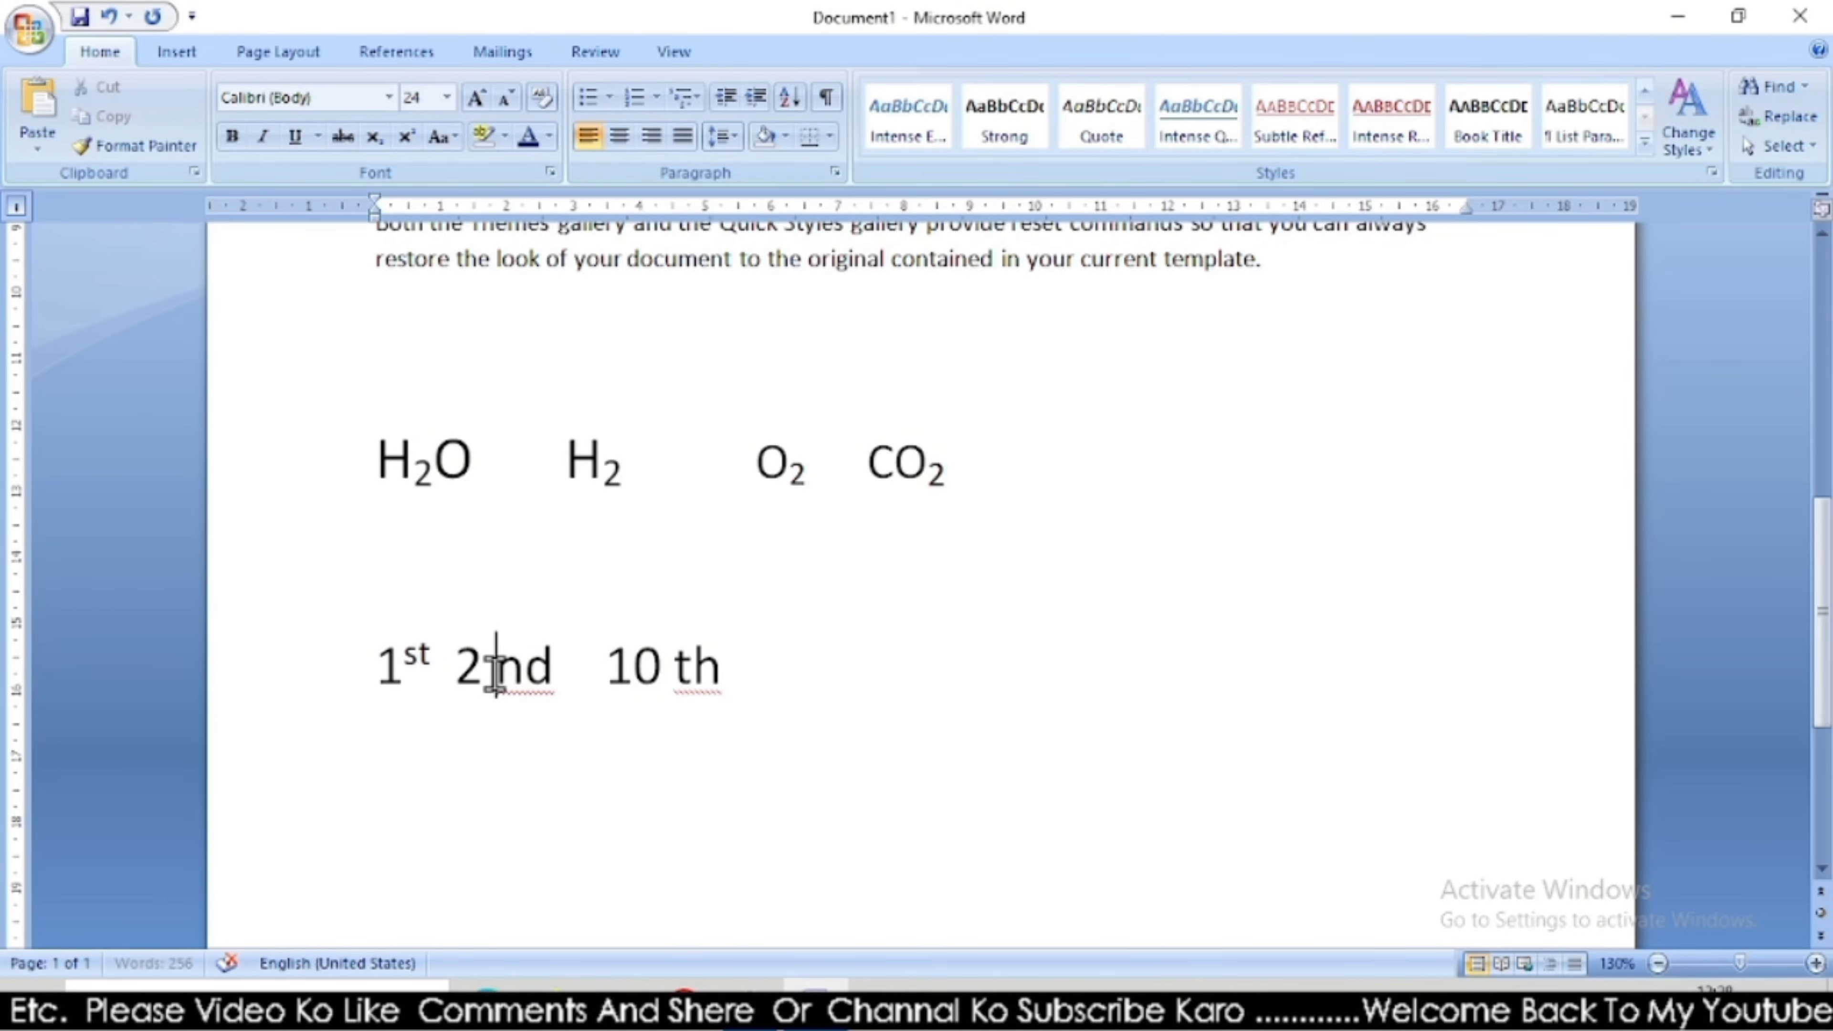
Make the "nd" after 2 and the "th" after 10 superscript.
drag(495, 675, 553, 675)
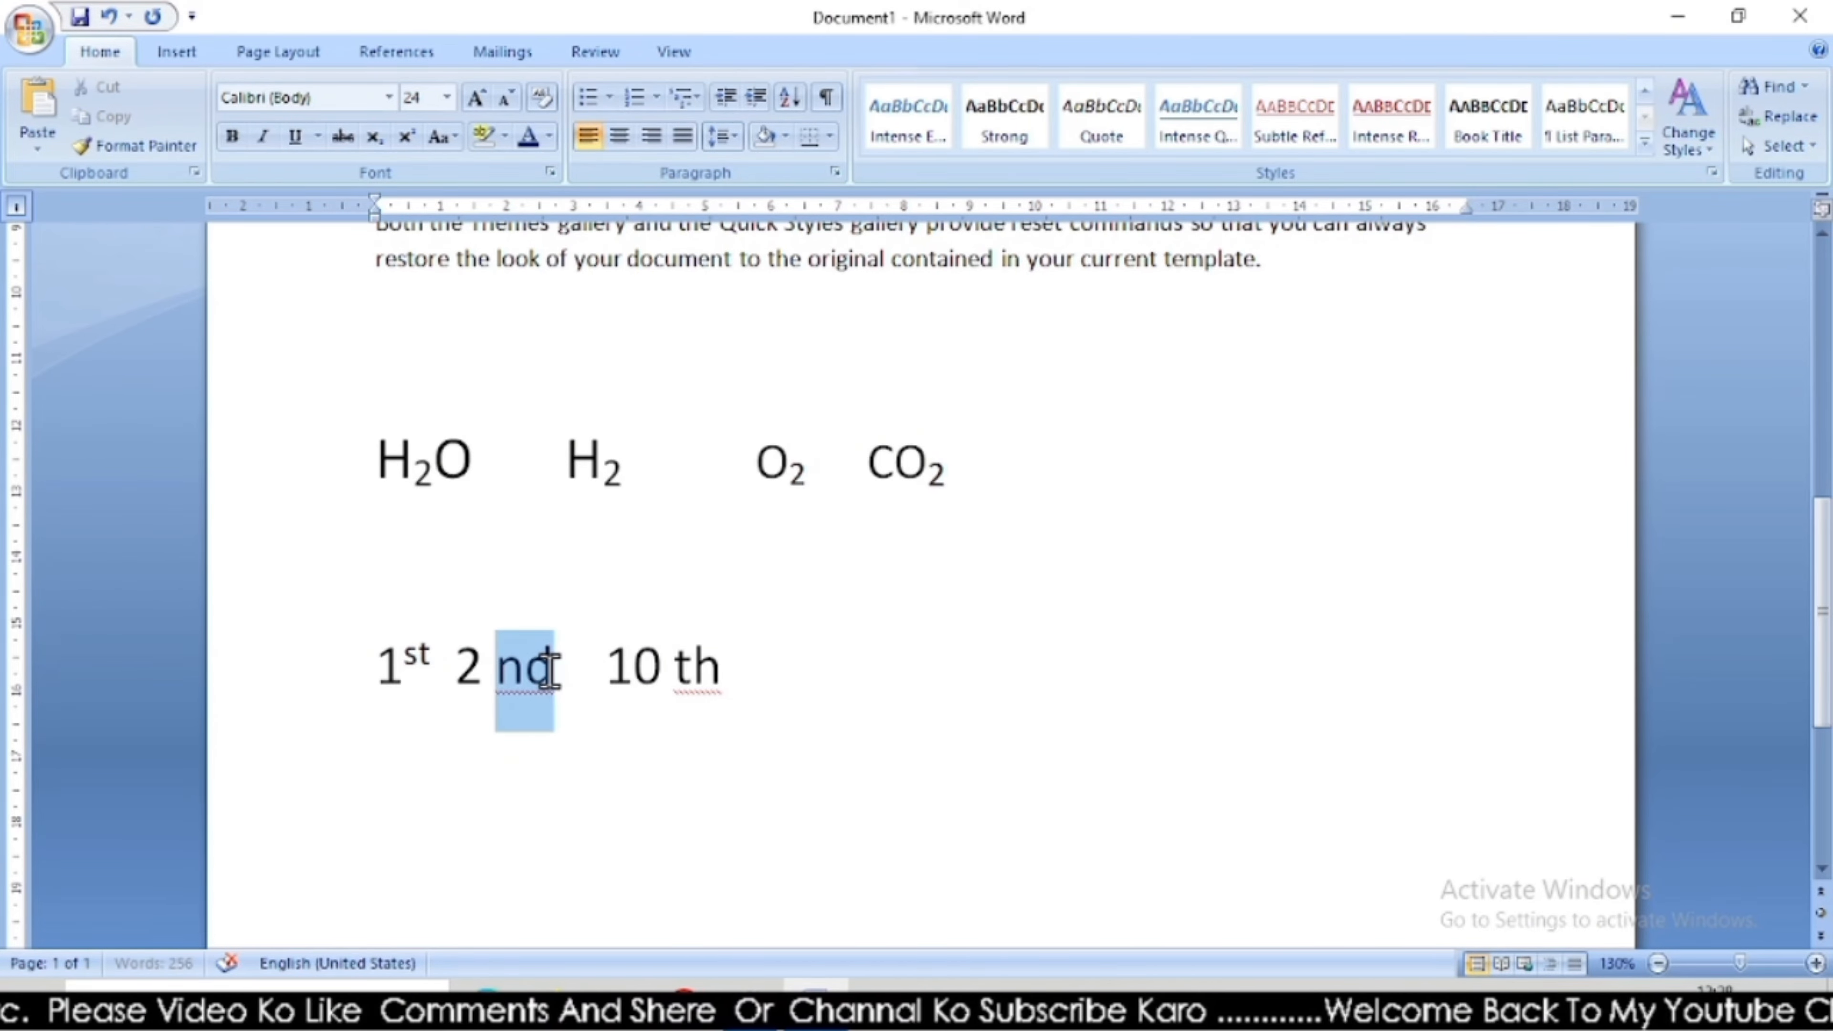
click(409, 137)
click(534, 691)
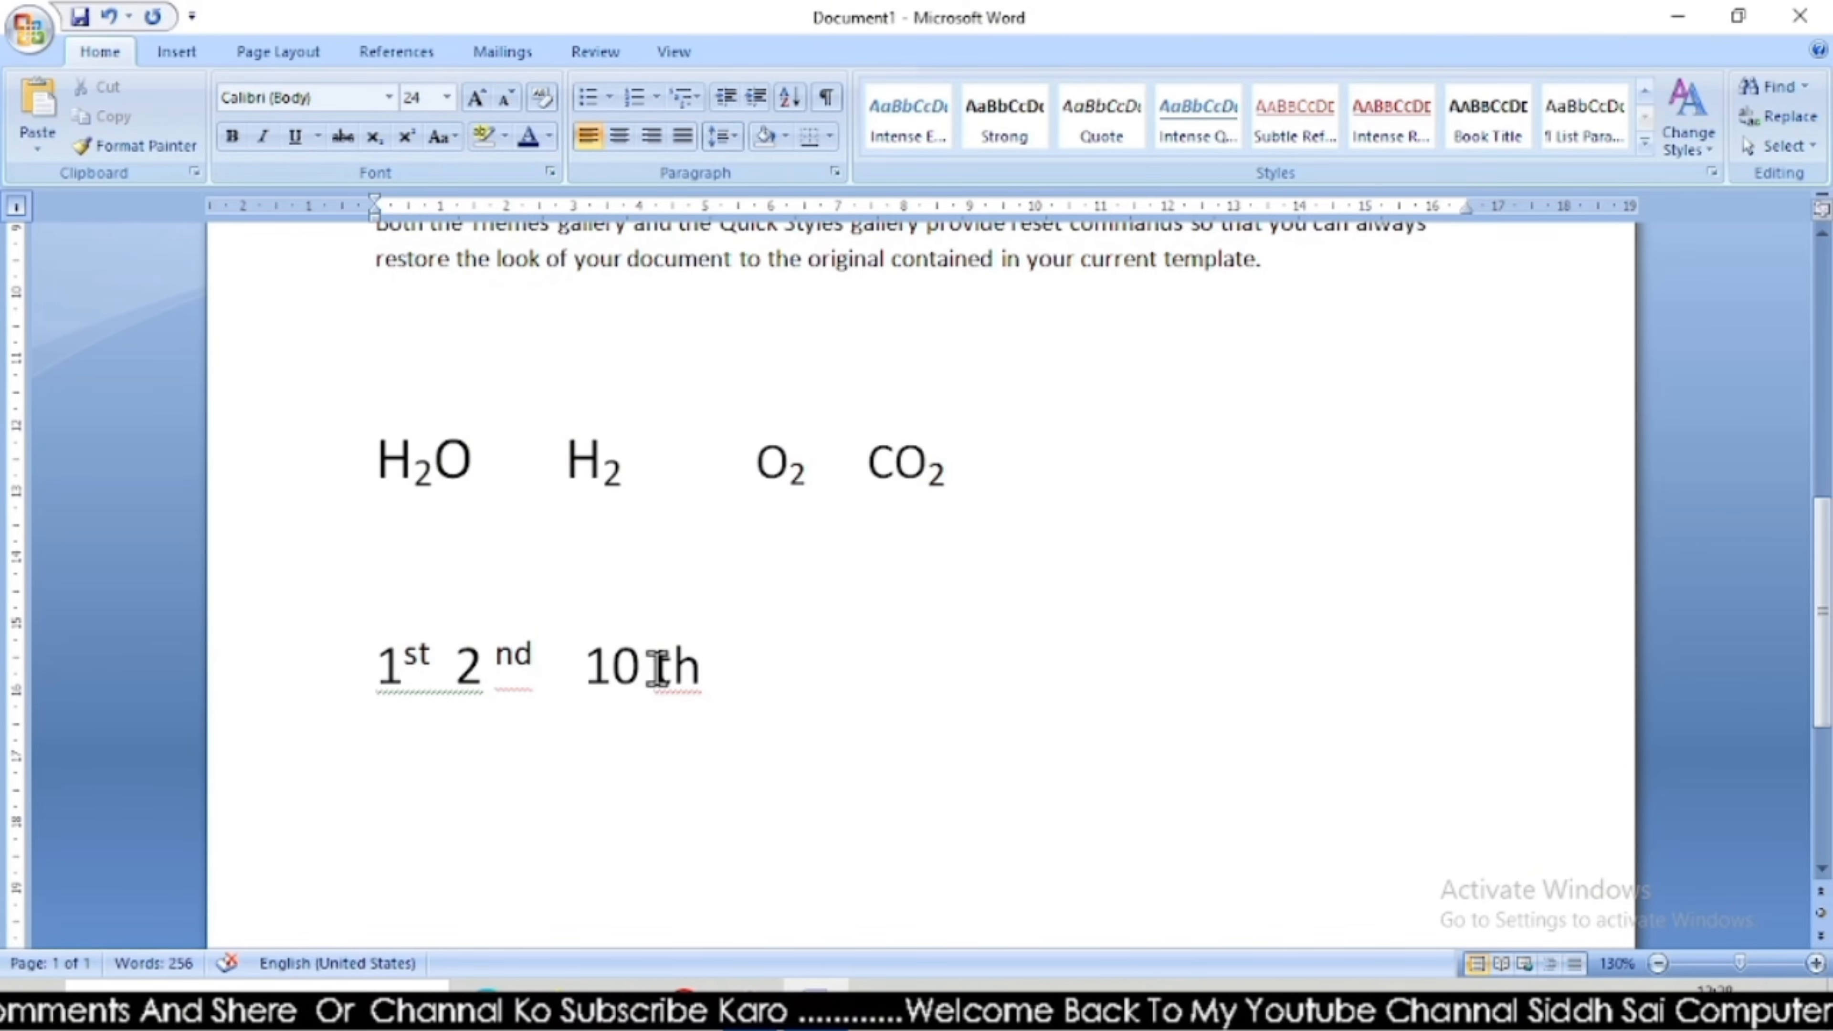
drag(655, 670, 704, 668)
click(409, 138)
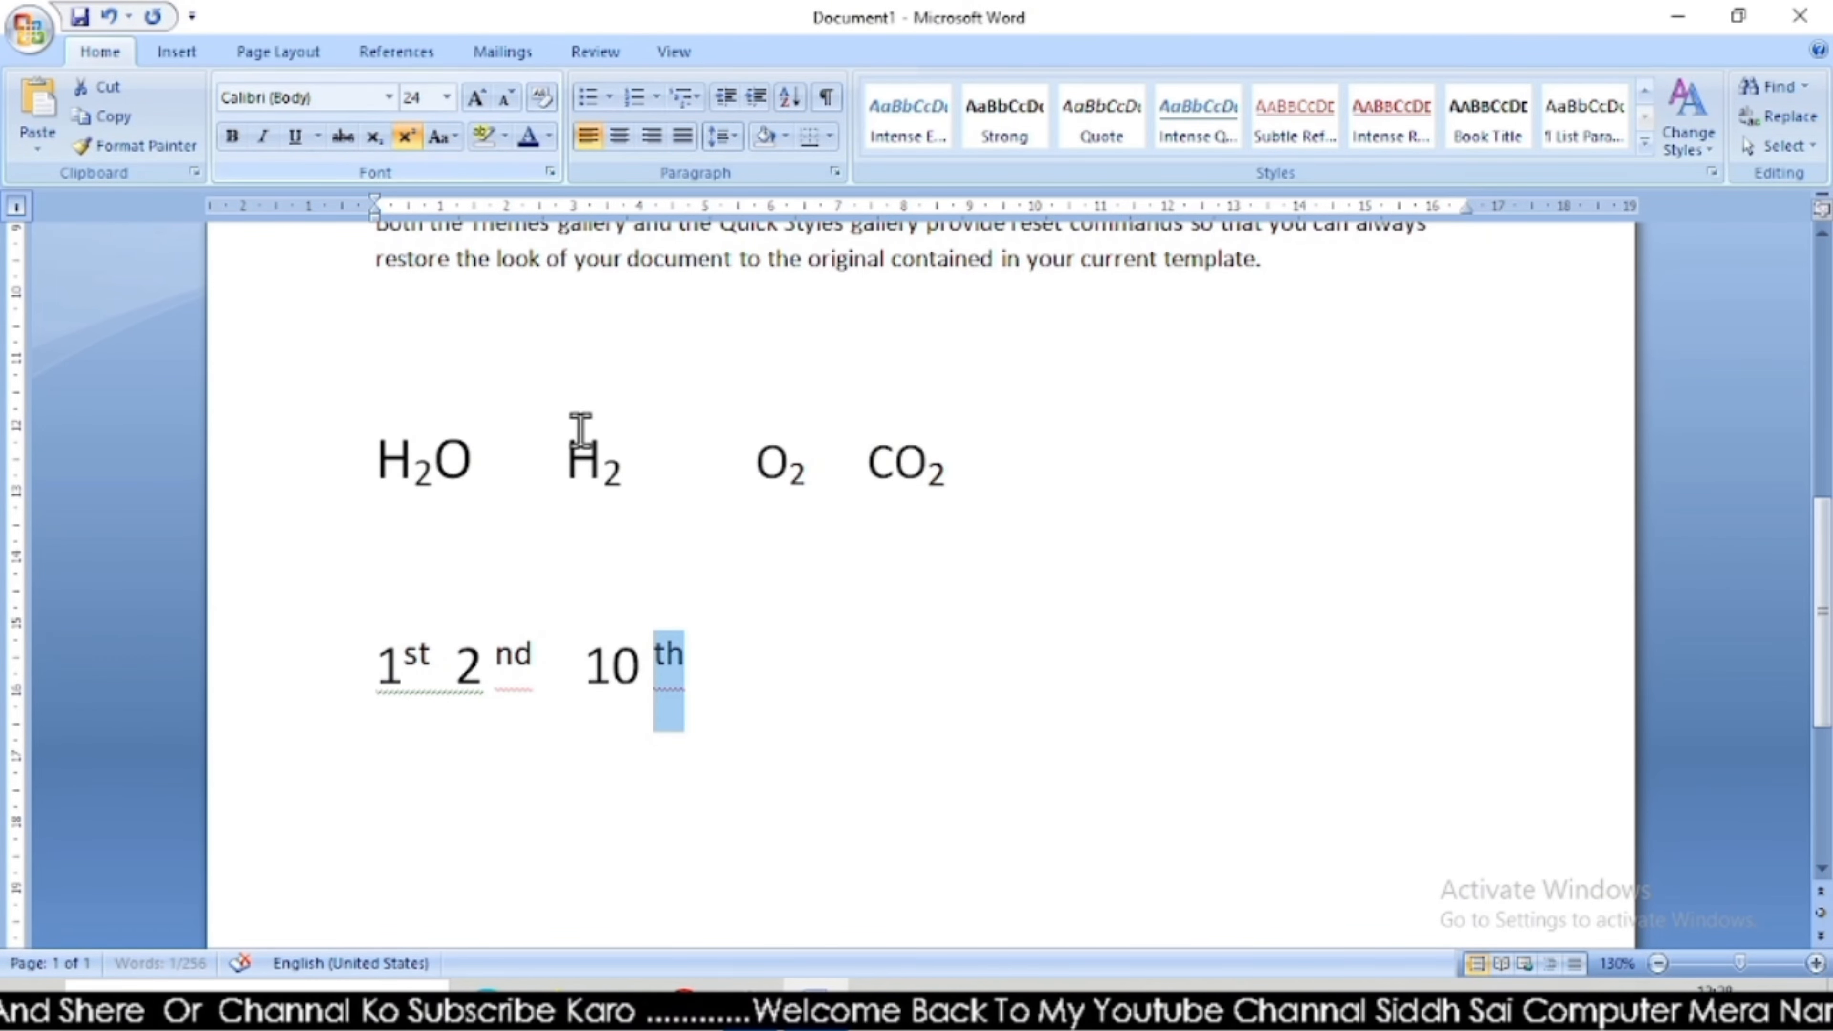
Remove the spaces before the superscript "th" and "nd" so each suffix directly follows its number.
click(645, 678)
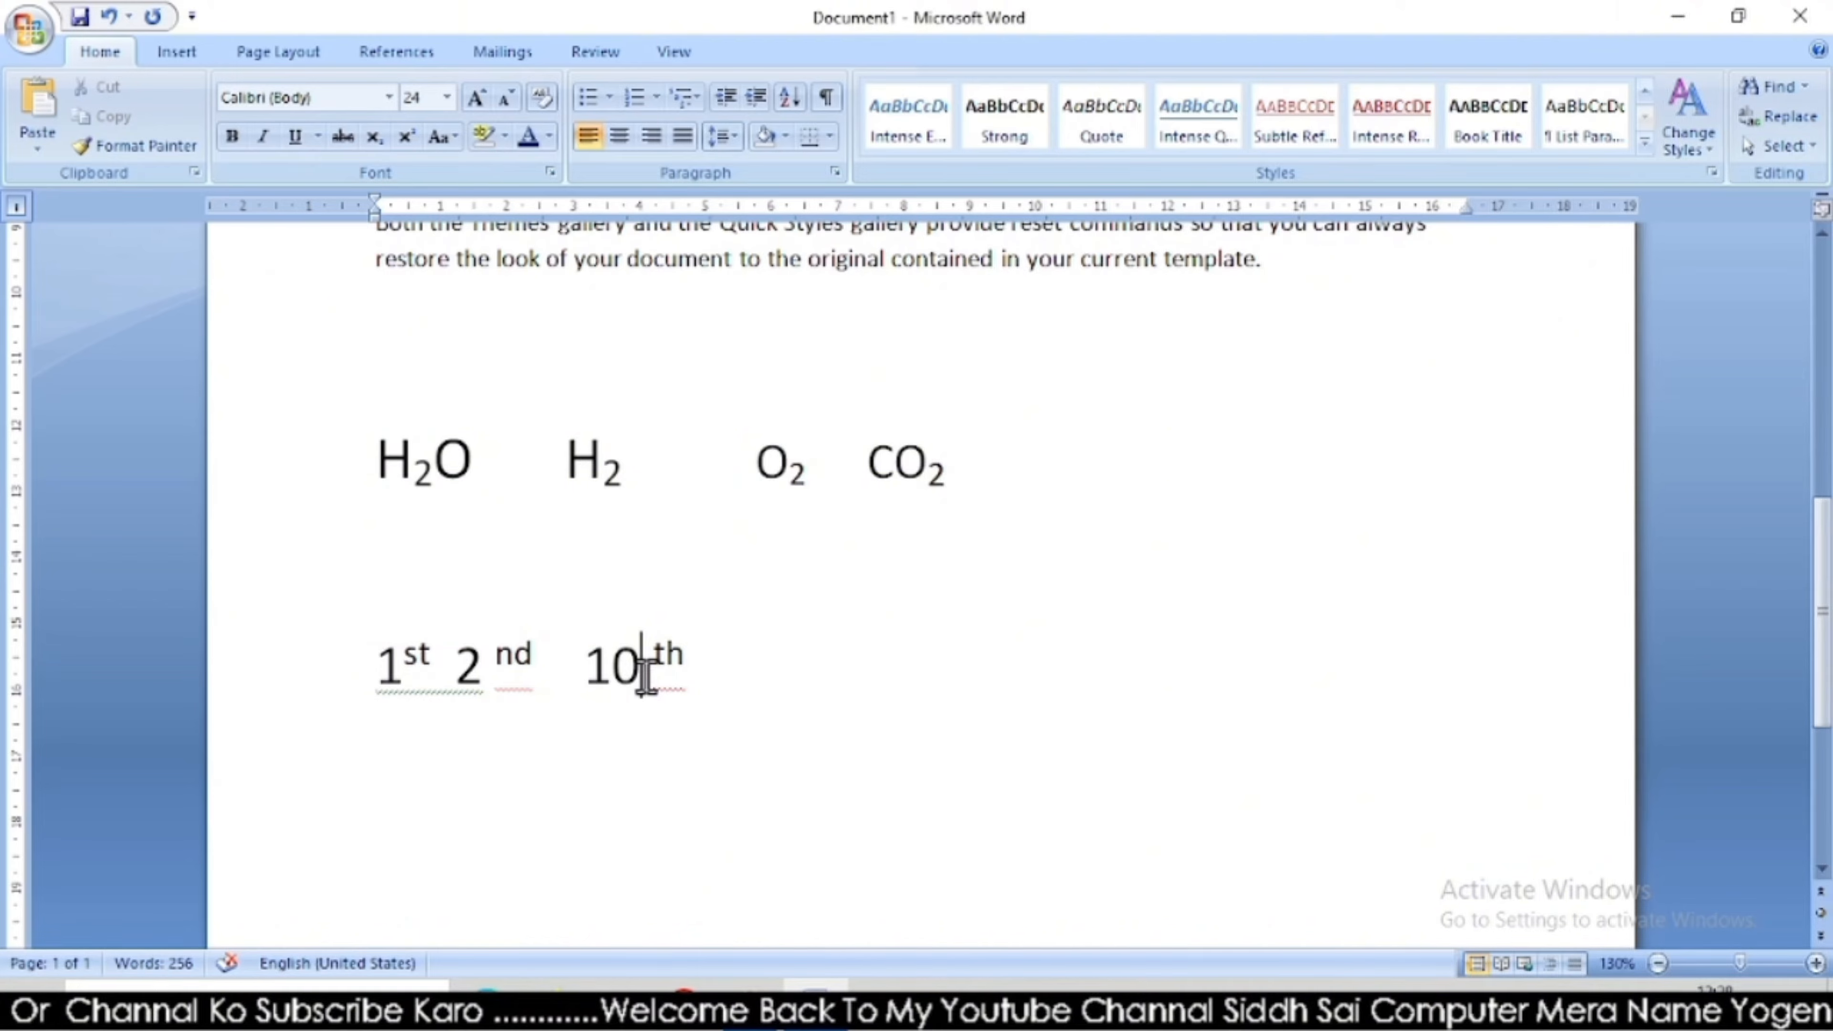
key(Delete)
key(Left)
key(Left)
key(Left)
key(Left)
key(Left)
key(Left)
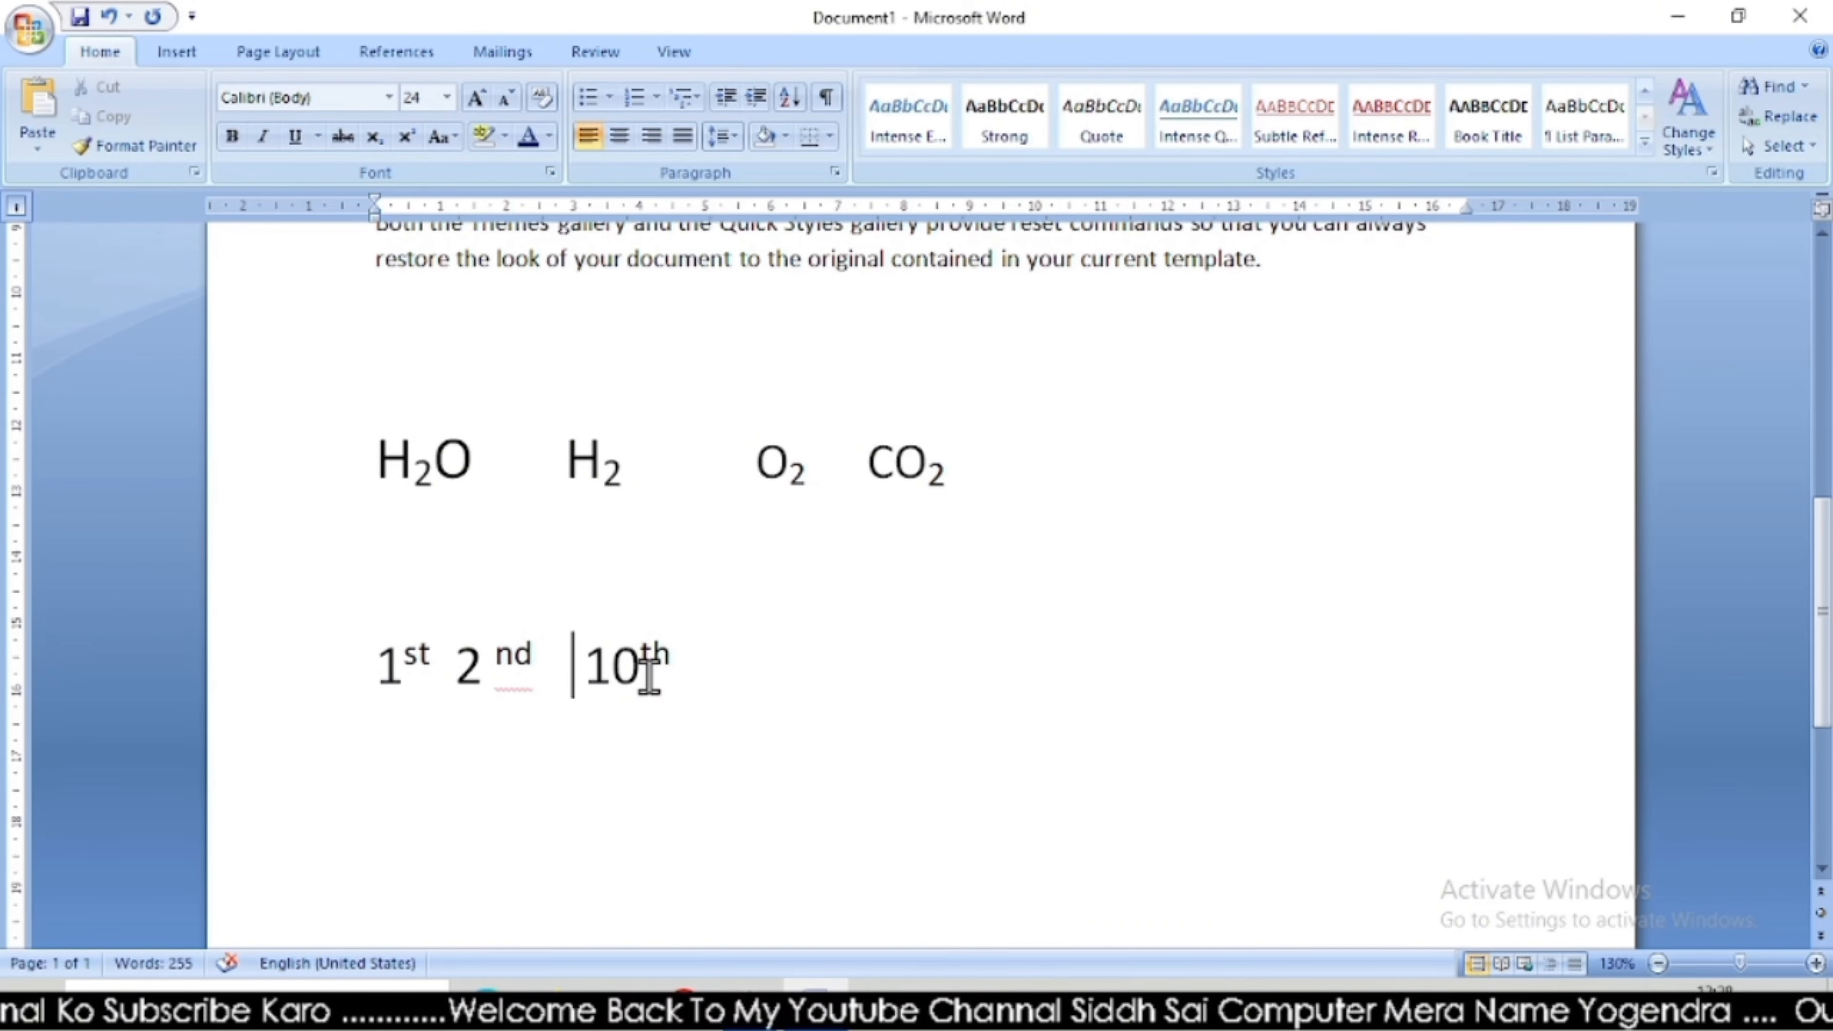
key(Delete)
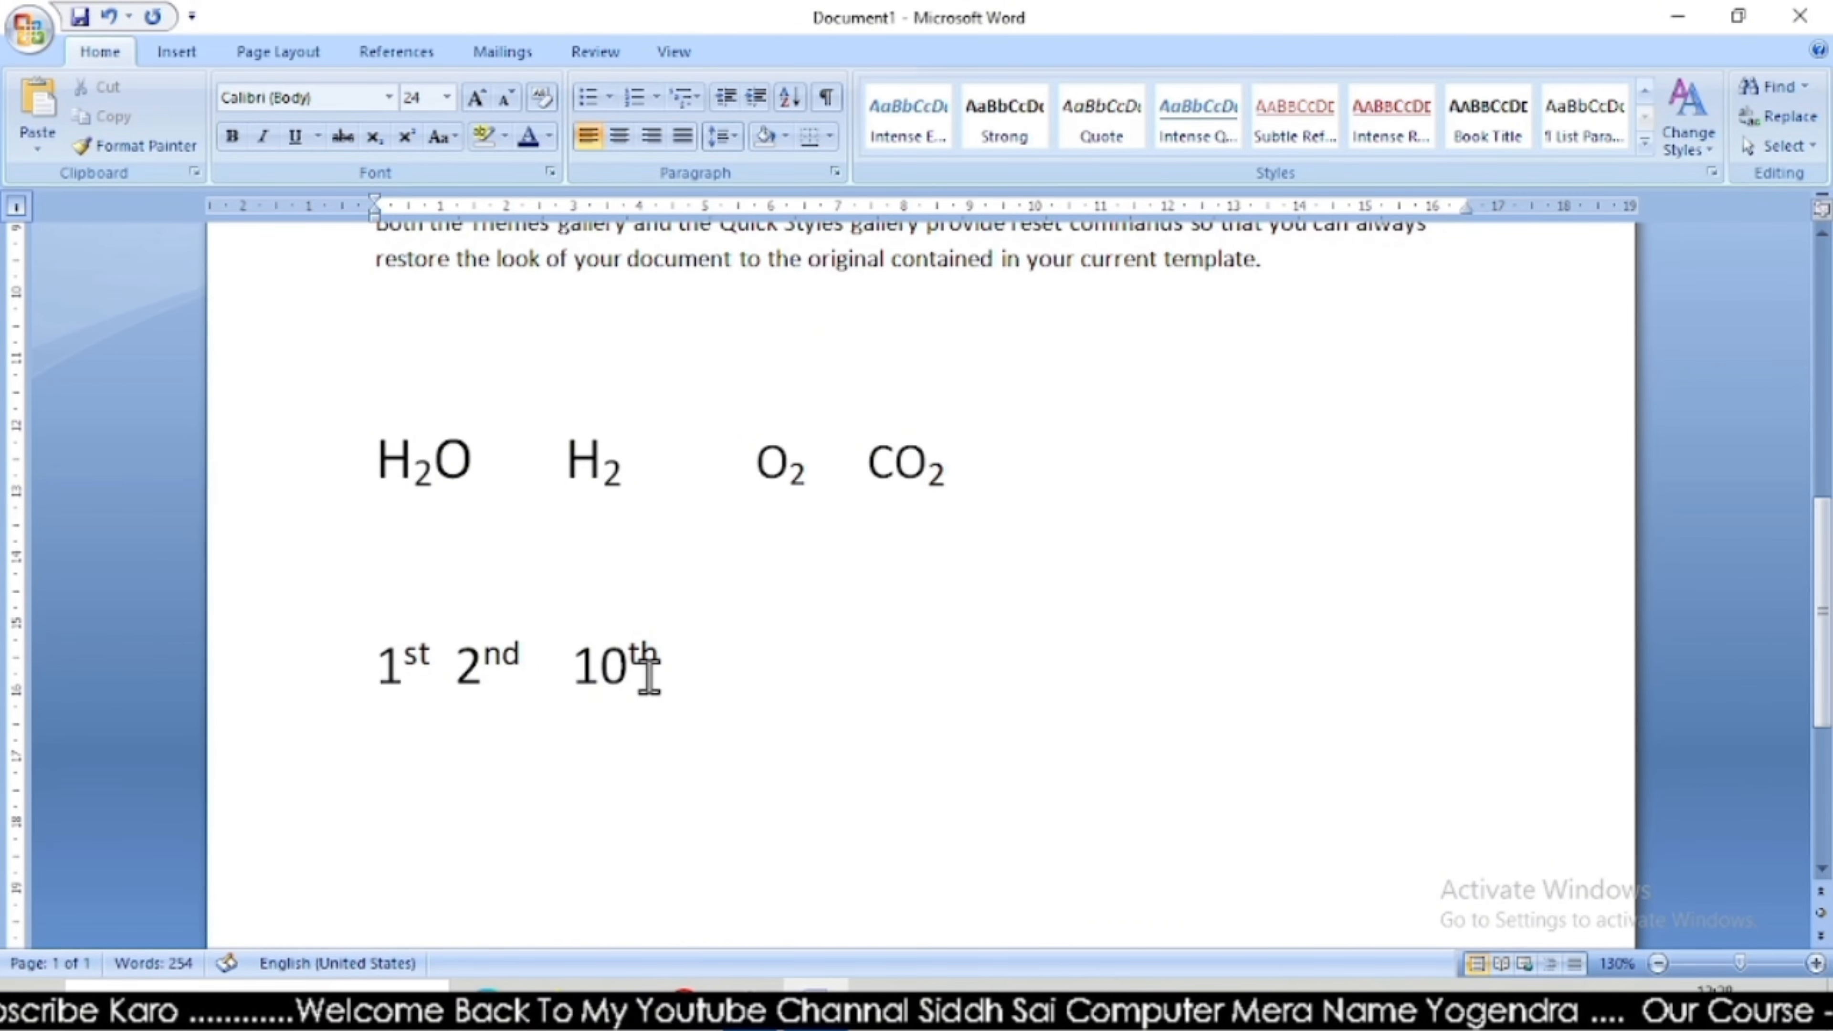
Enlarge the whole line of ordinal numbers to 28 pt.
click(378, 663)
shift+click(700, 660)
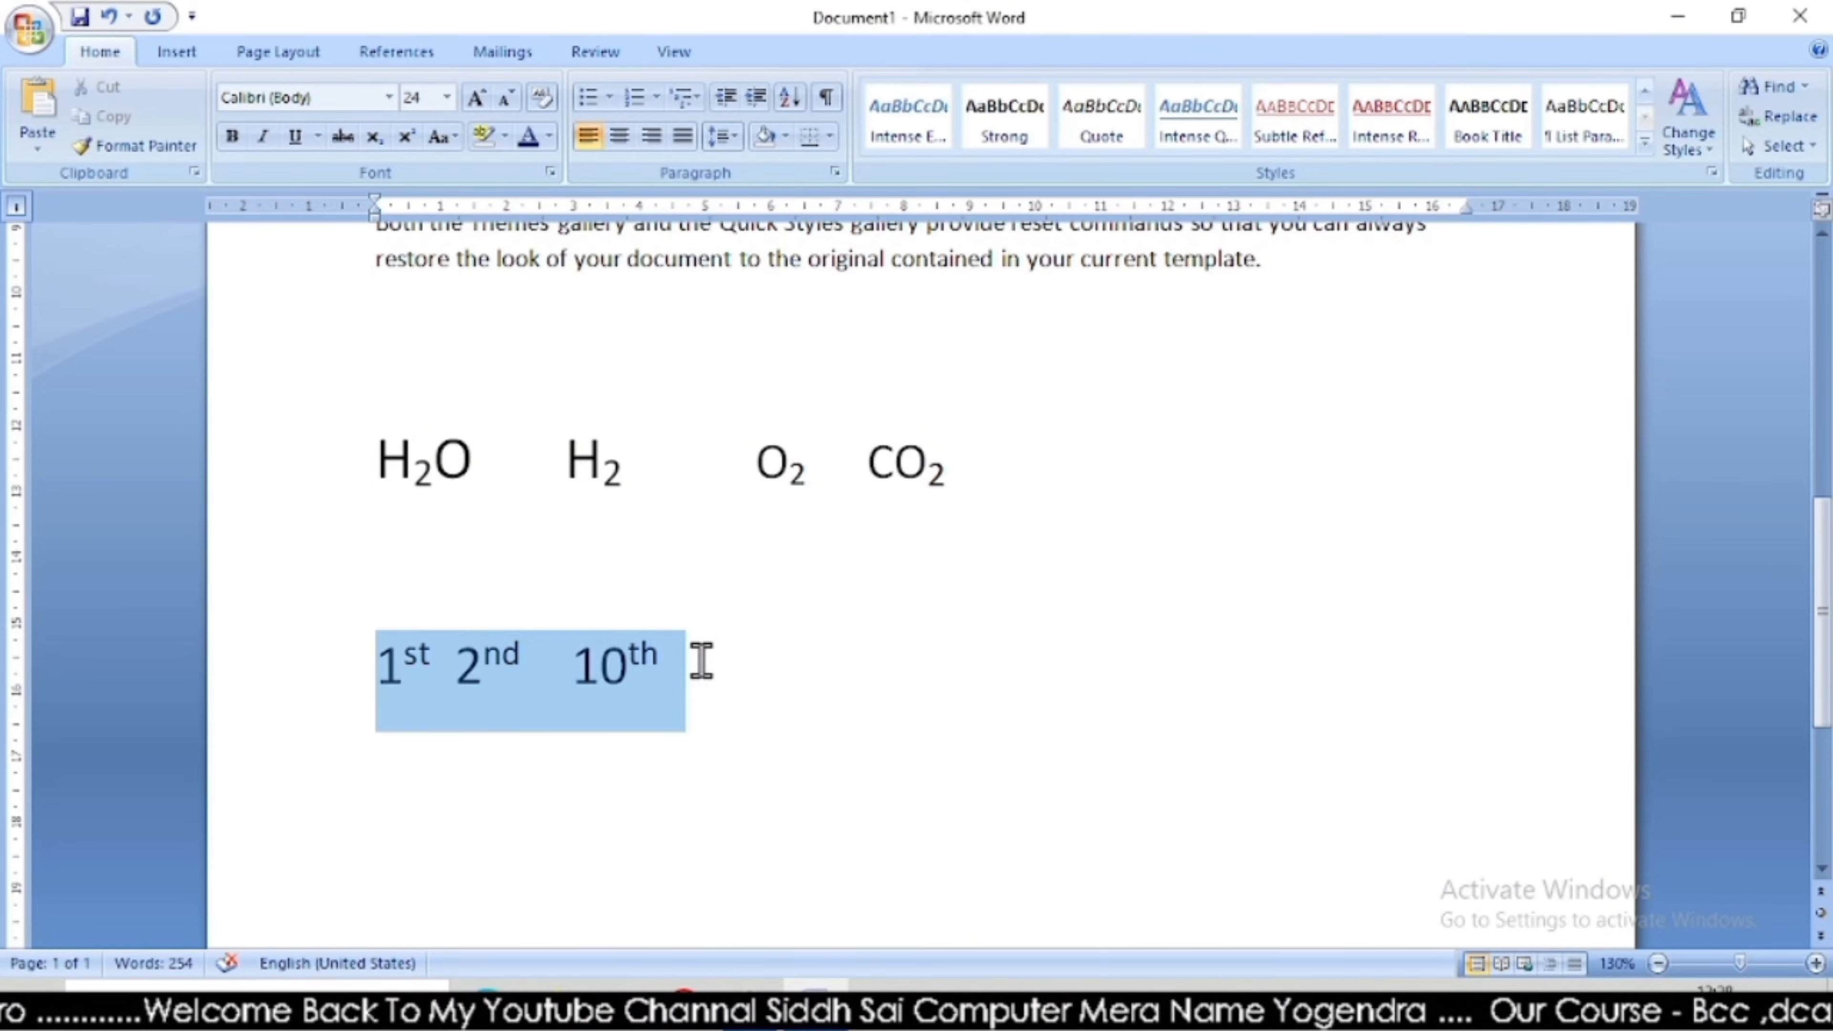
click(477, 97)
click(476, 97)
click(1085, 779)
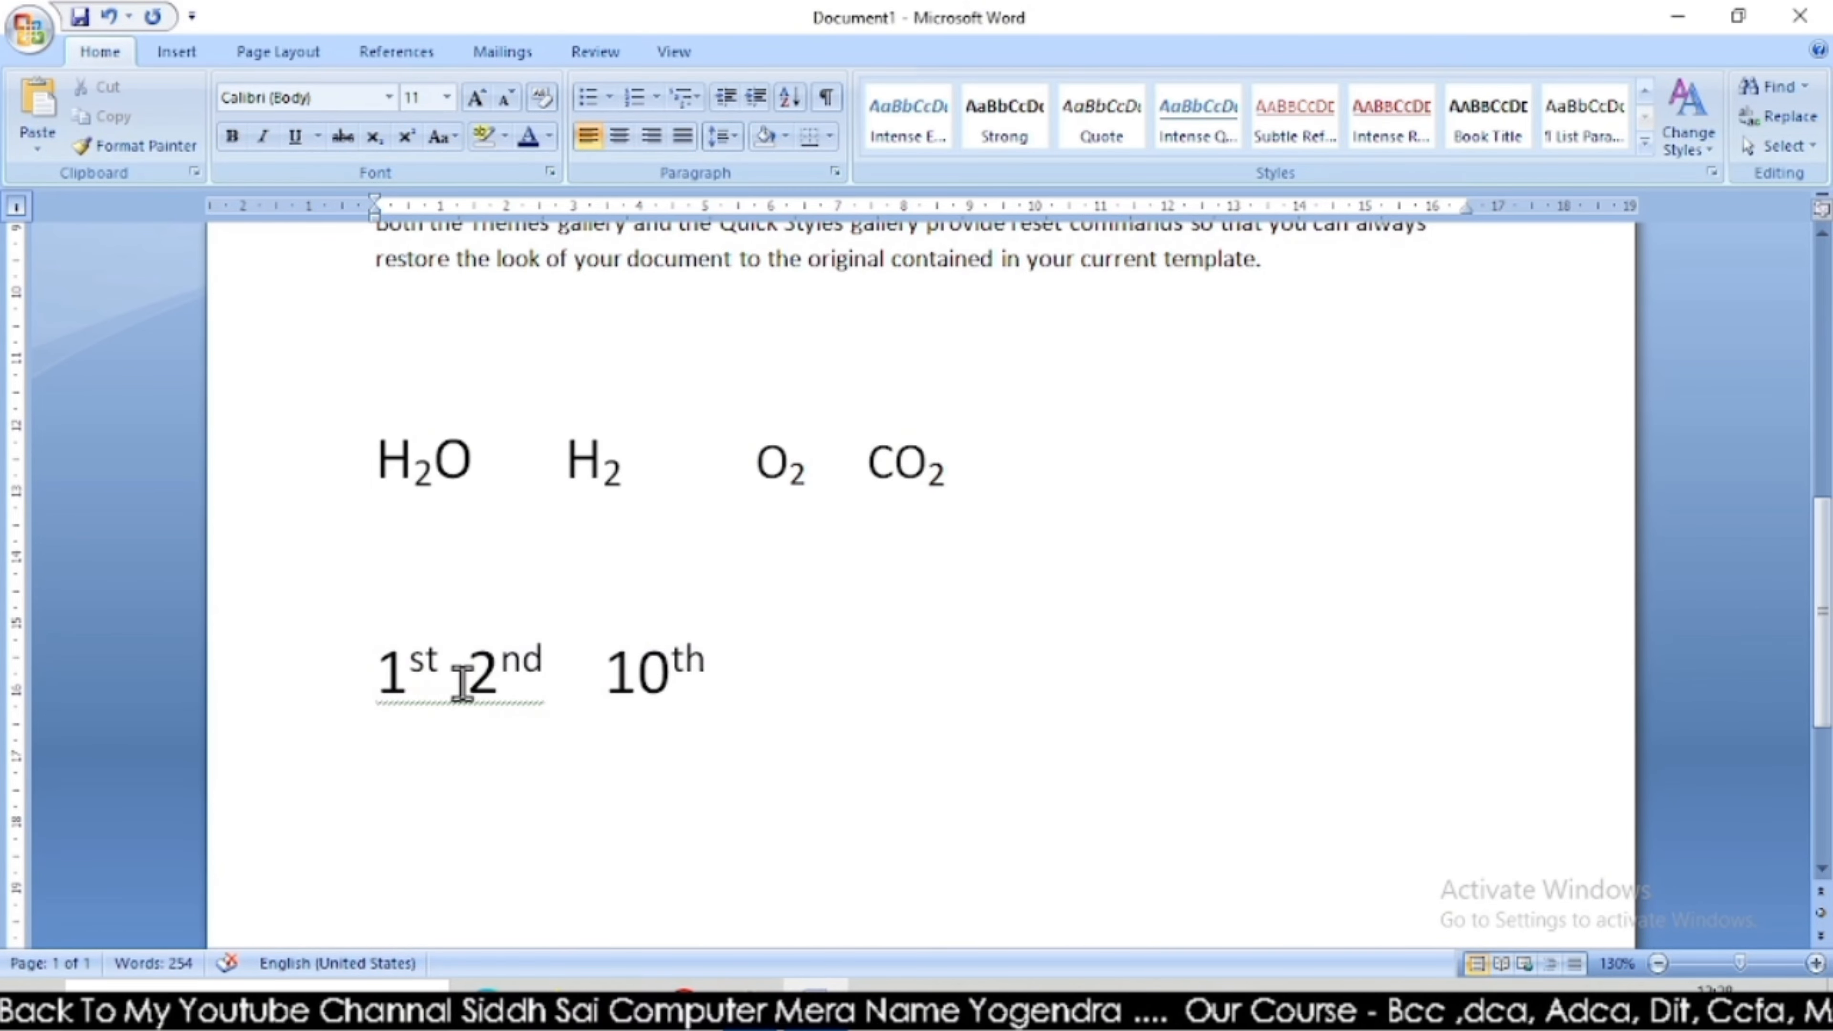
Copy "To change the overall look of your document" from the last body paragraph onto a new line below the ordinal numbers.
scroll(462, 690, down, 3)
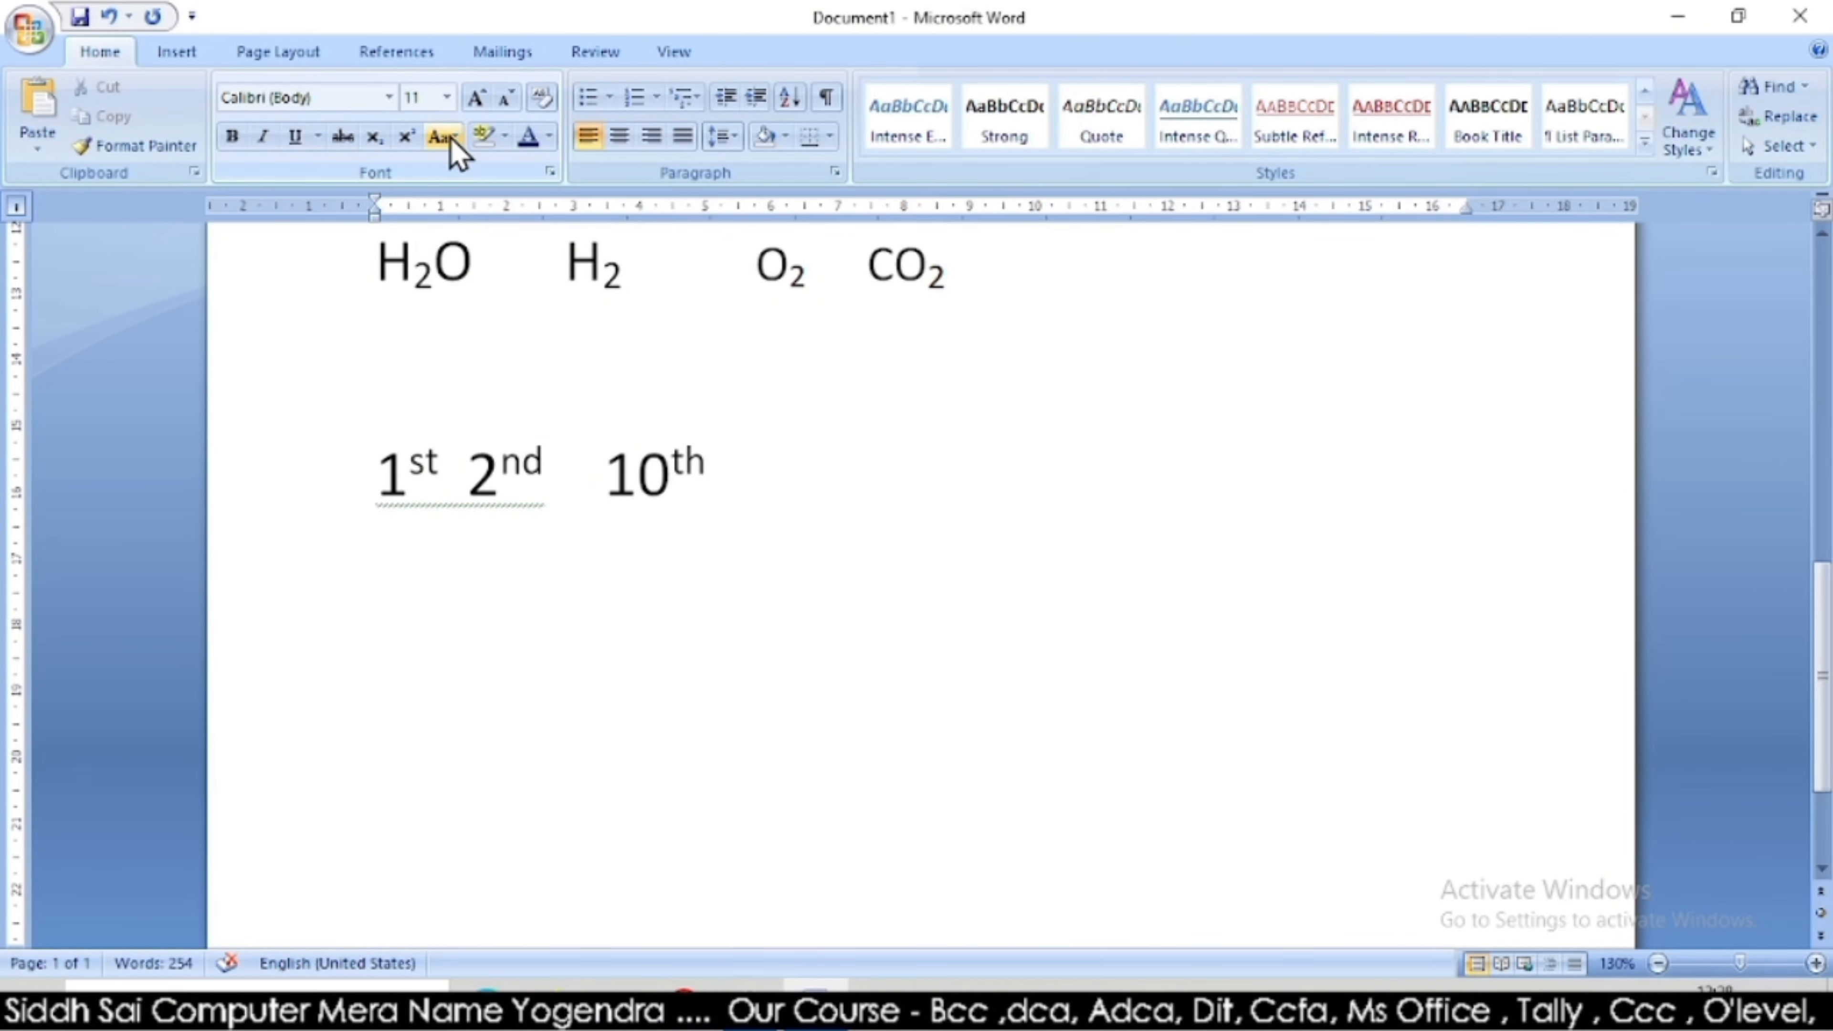
scroll(789, 512, up, 9)
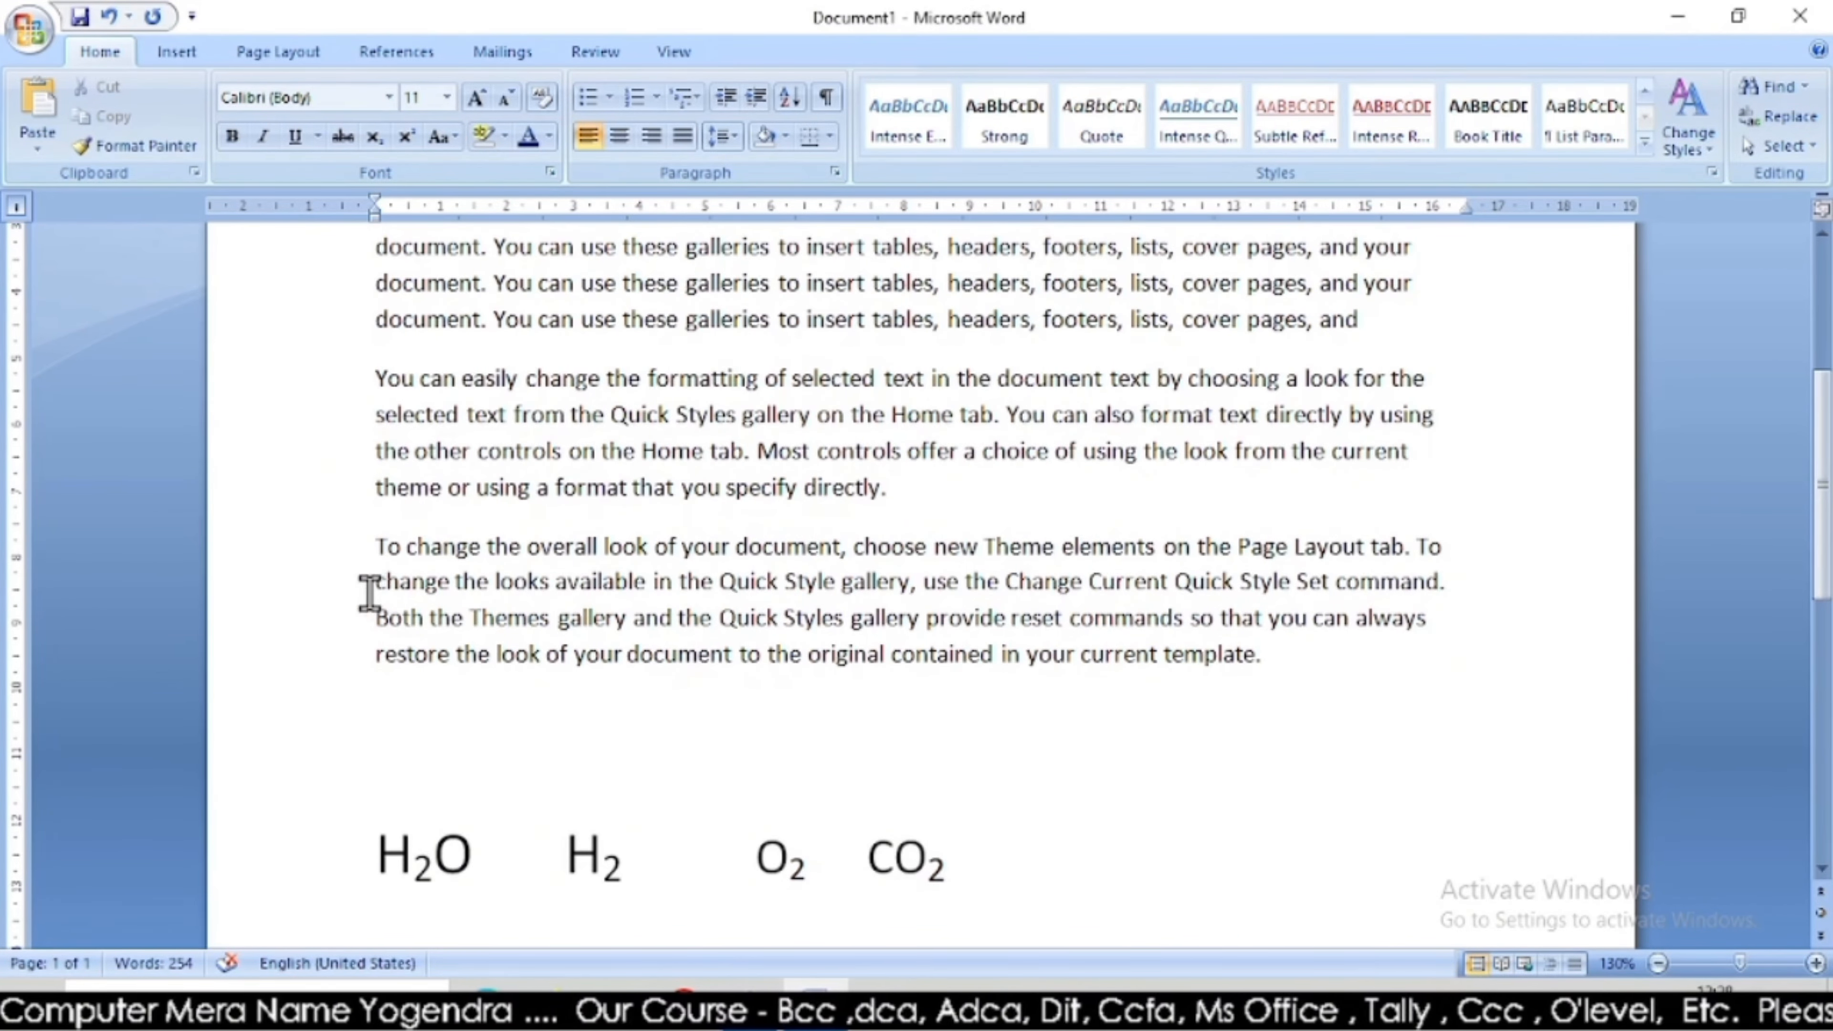
scroll(403, 557, up, 3)
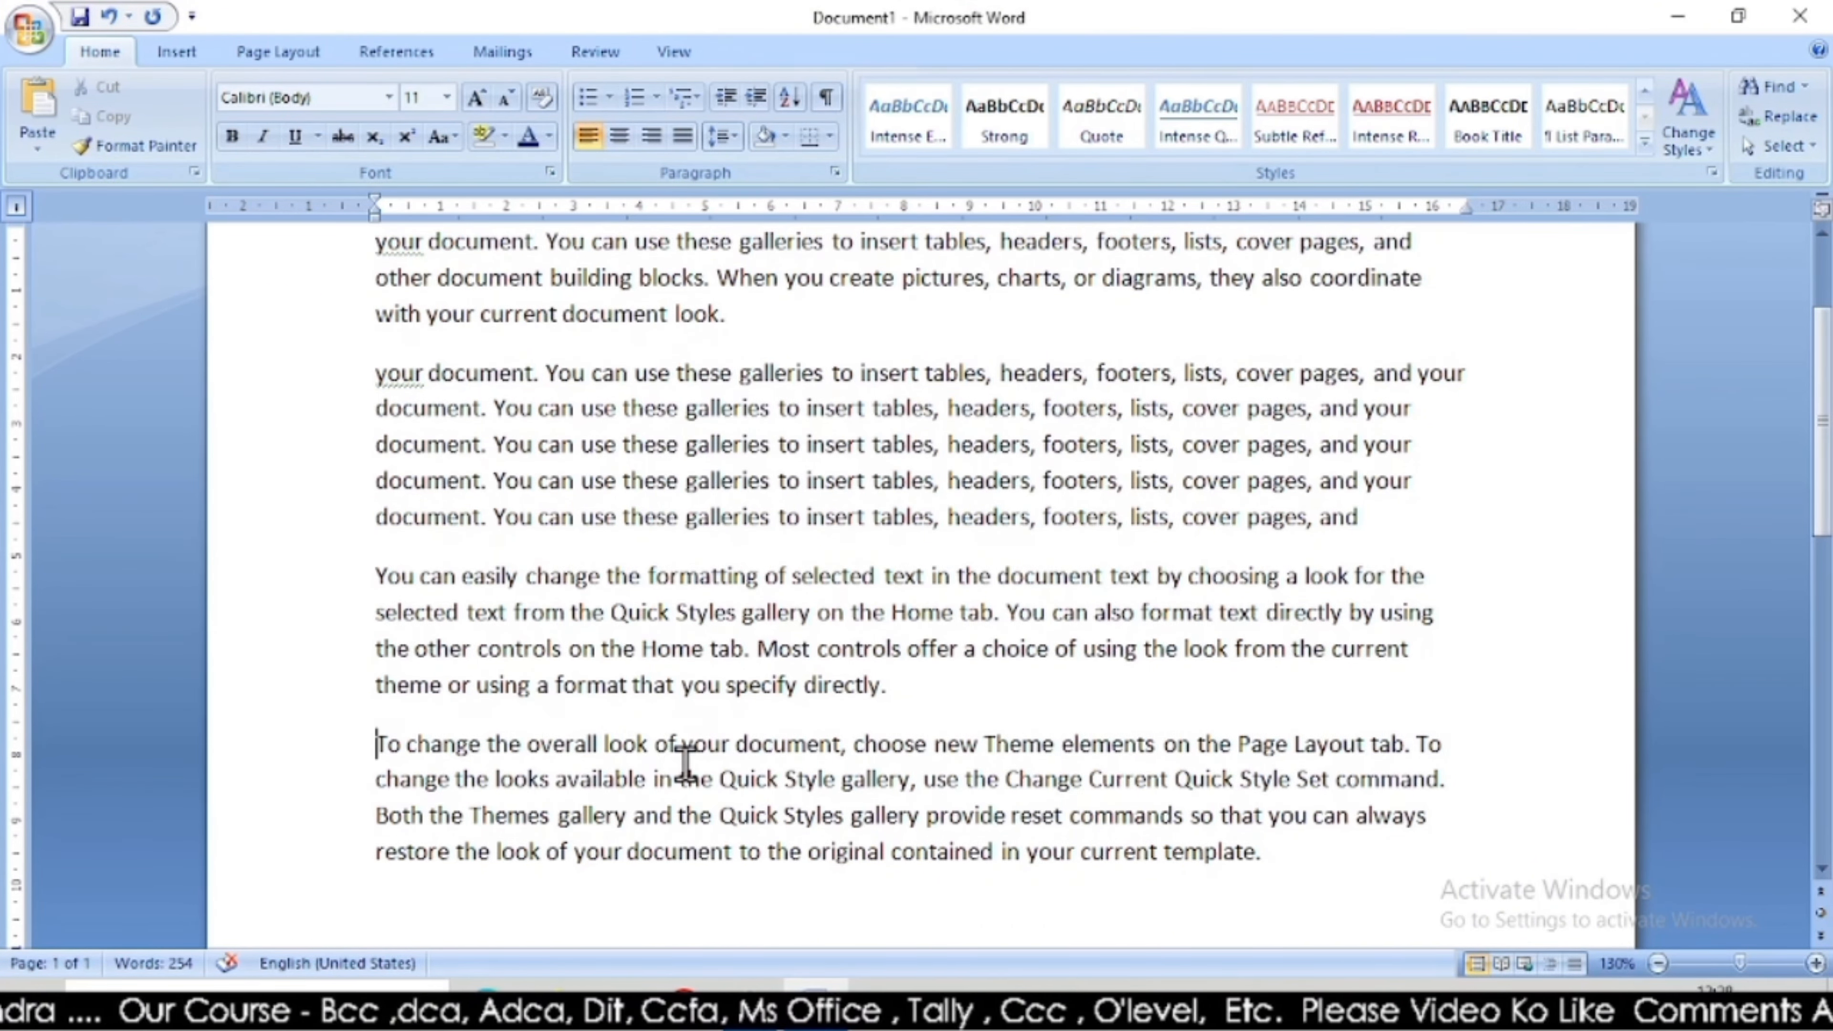
drag(372, 745, 806, 743)
key(ctrl+c)
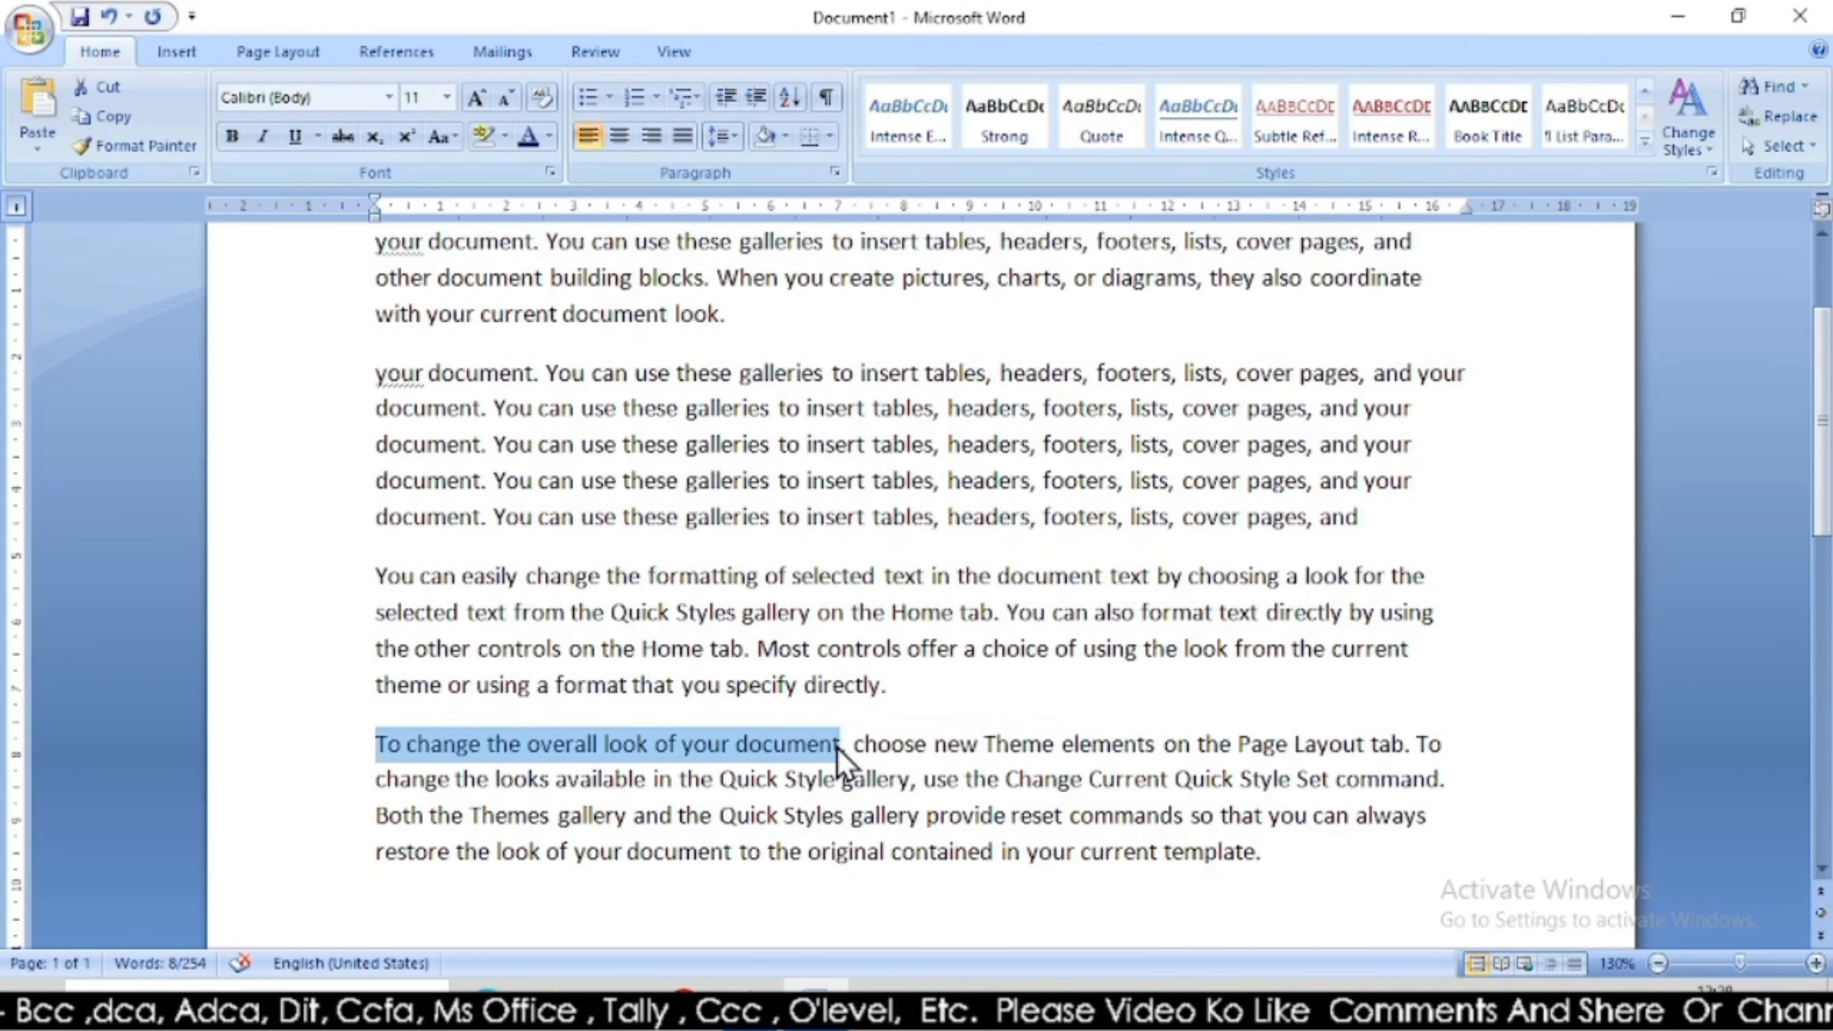
scroll(837, 755, down, 15)
click(828, 282)
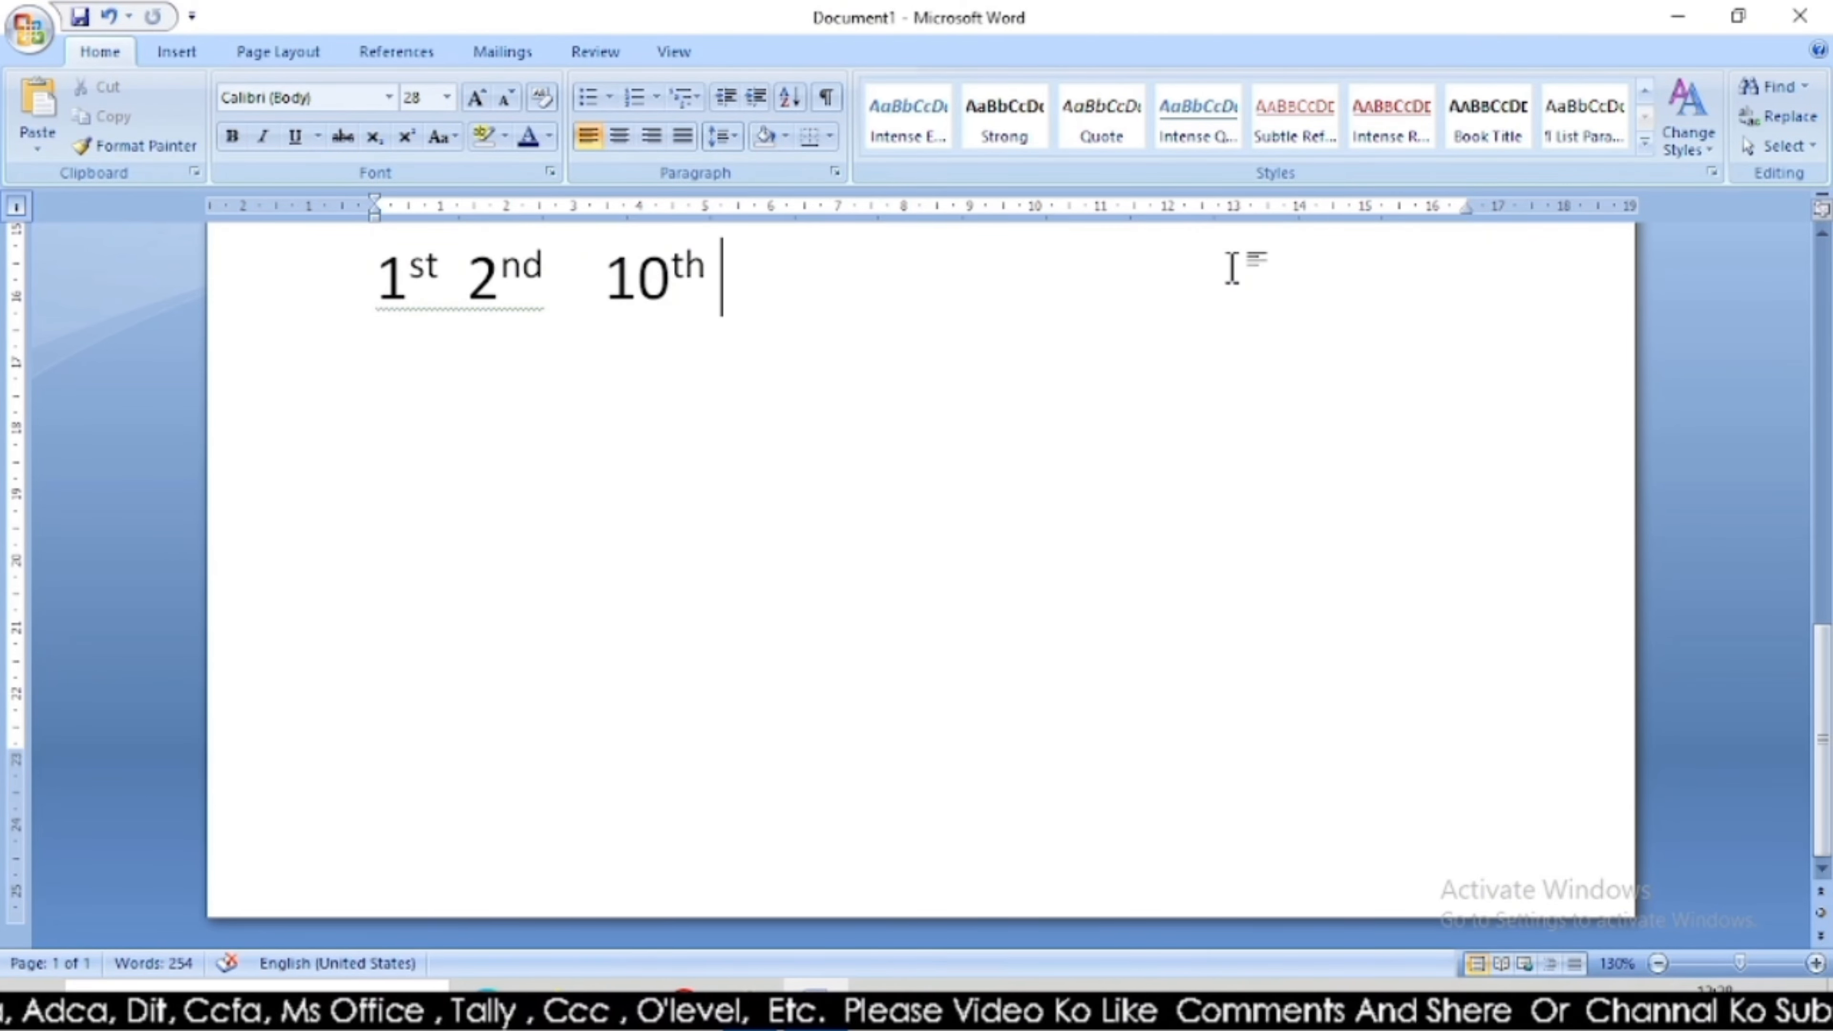
key(Return)
key(ctrl+v)
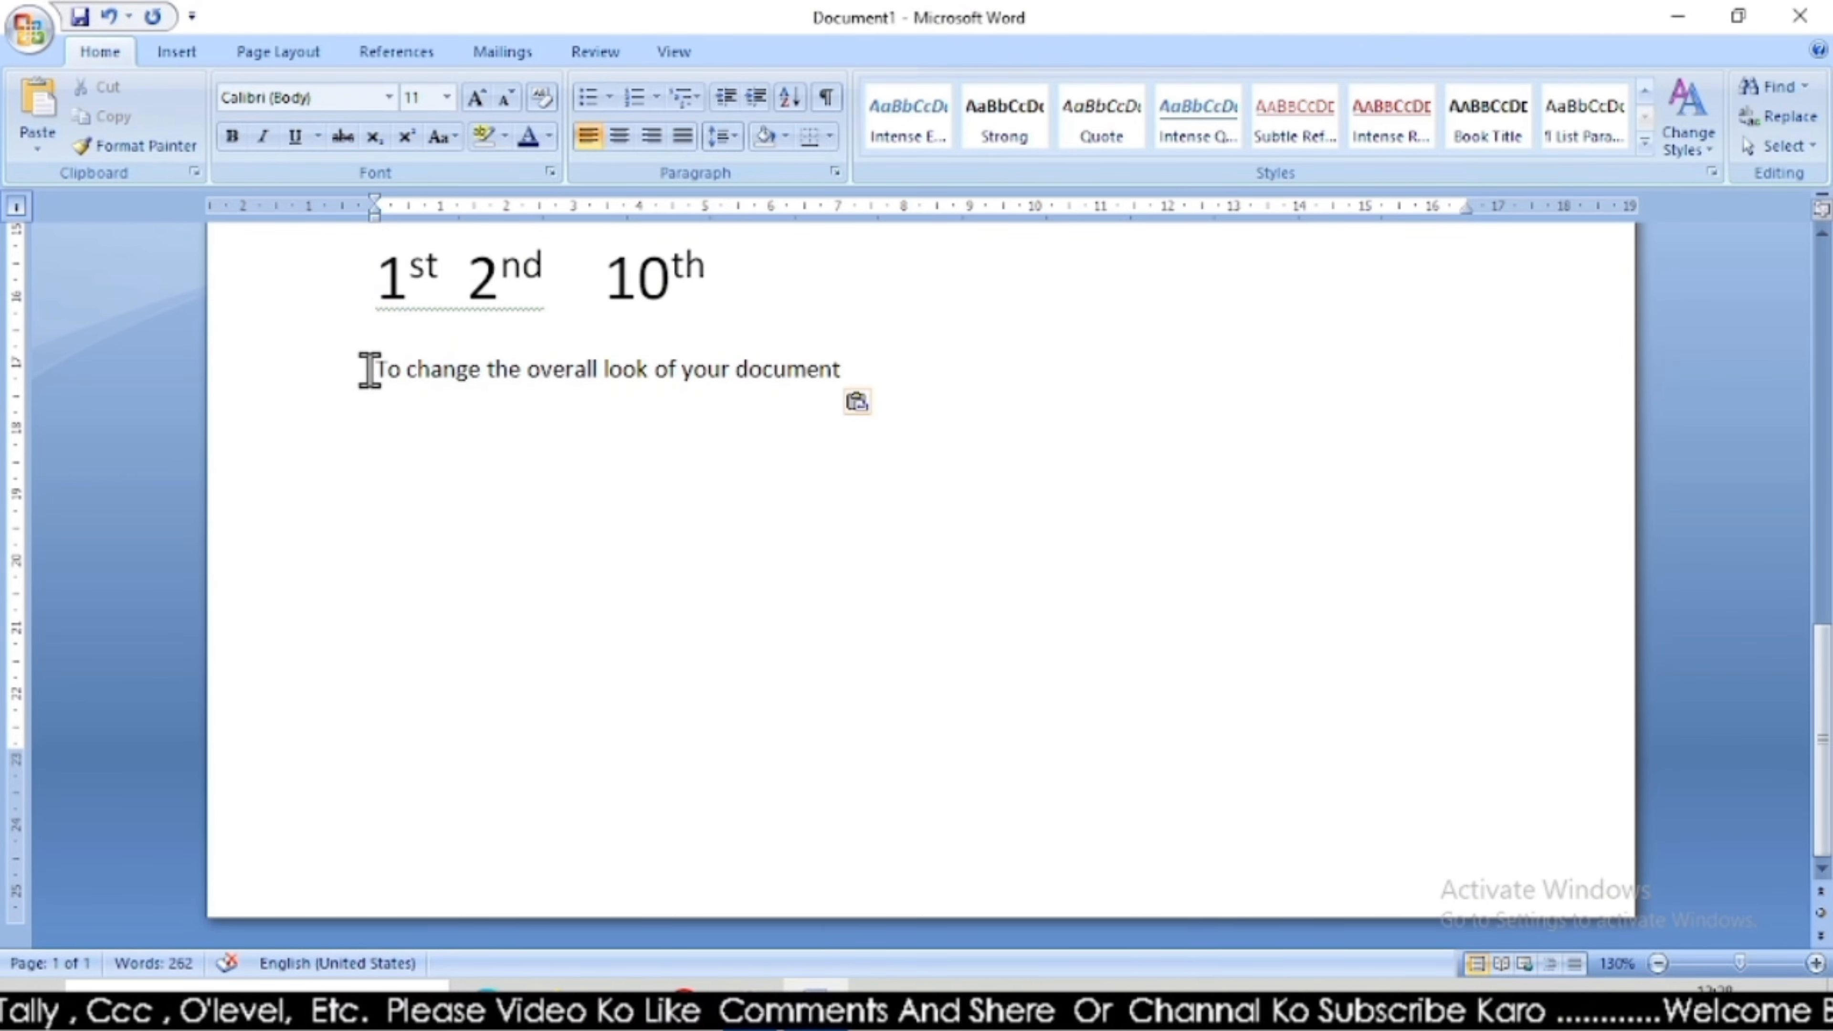
Apply sentence case and after that lowercase to the pasted phrase below the ordinal numbers.
drag(370, 369, 837, 370)
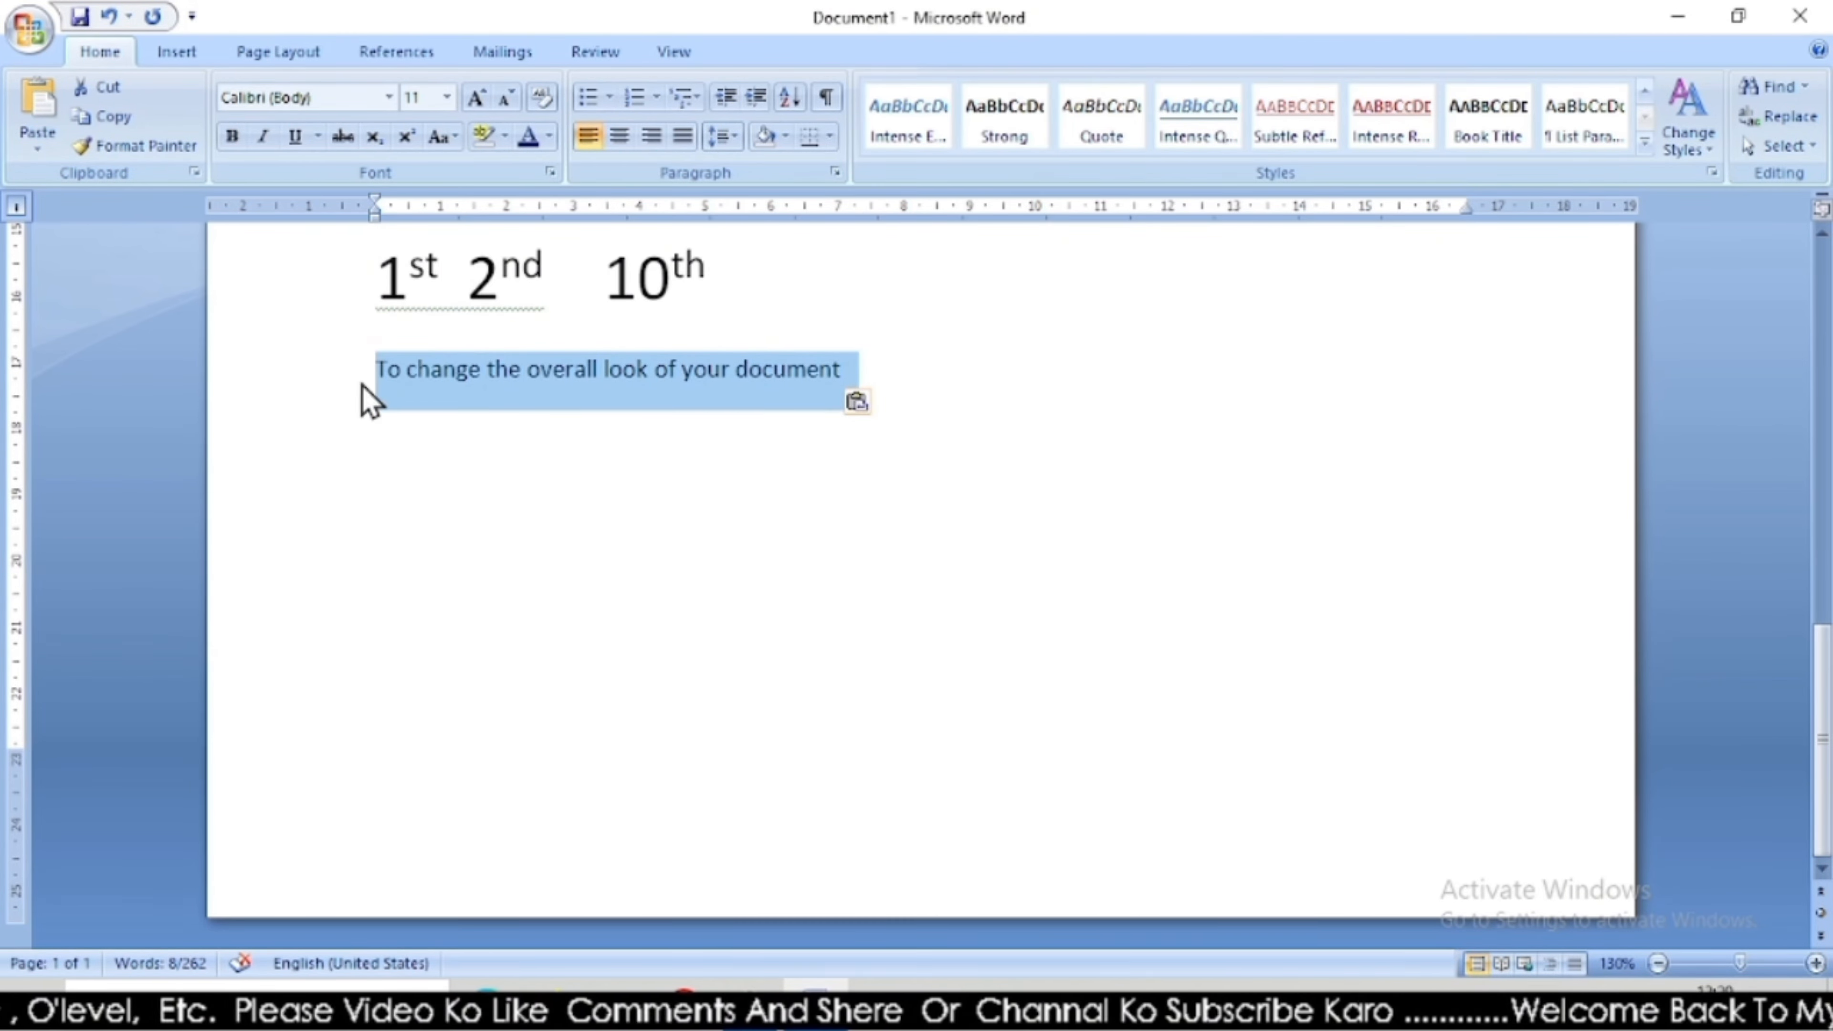
click(454, 142)
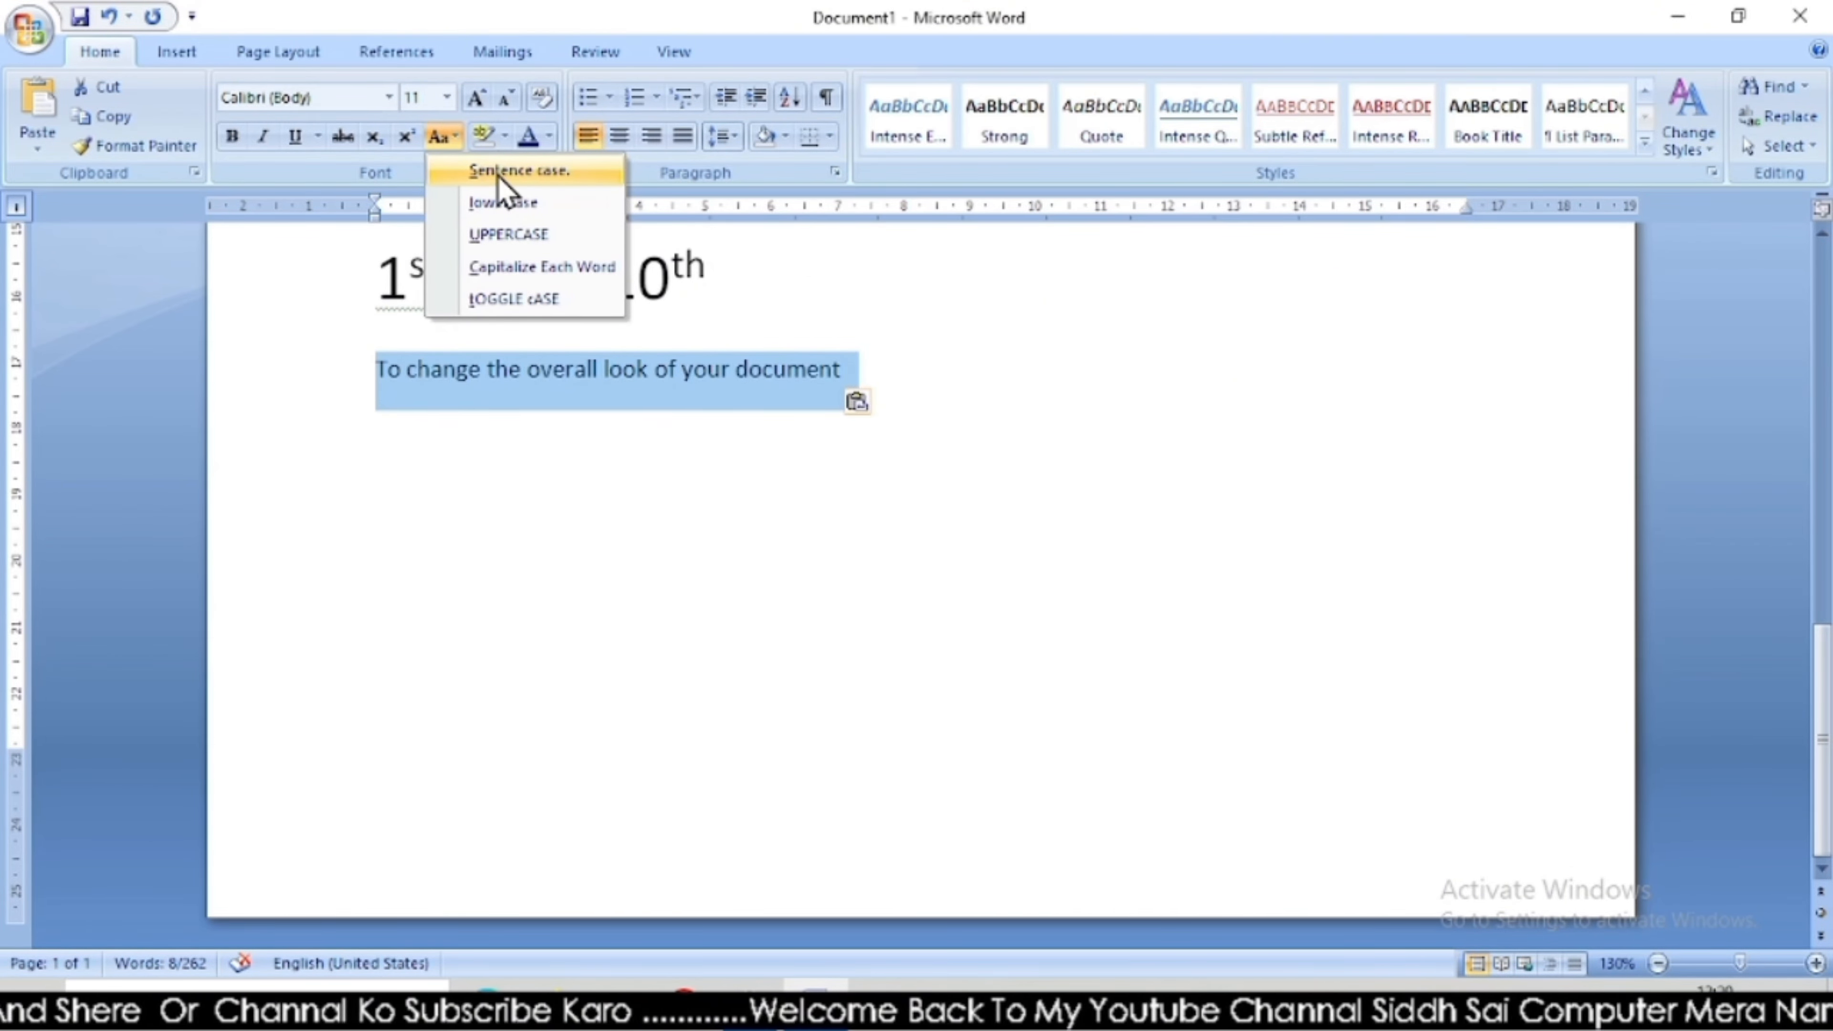
click(497, 175)
click(449, 145)
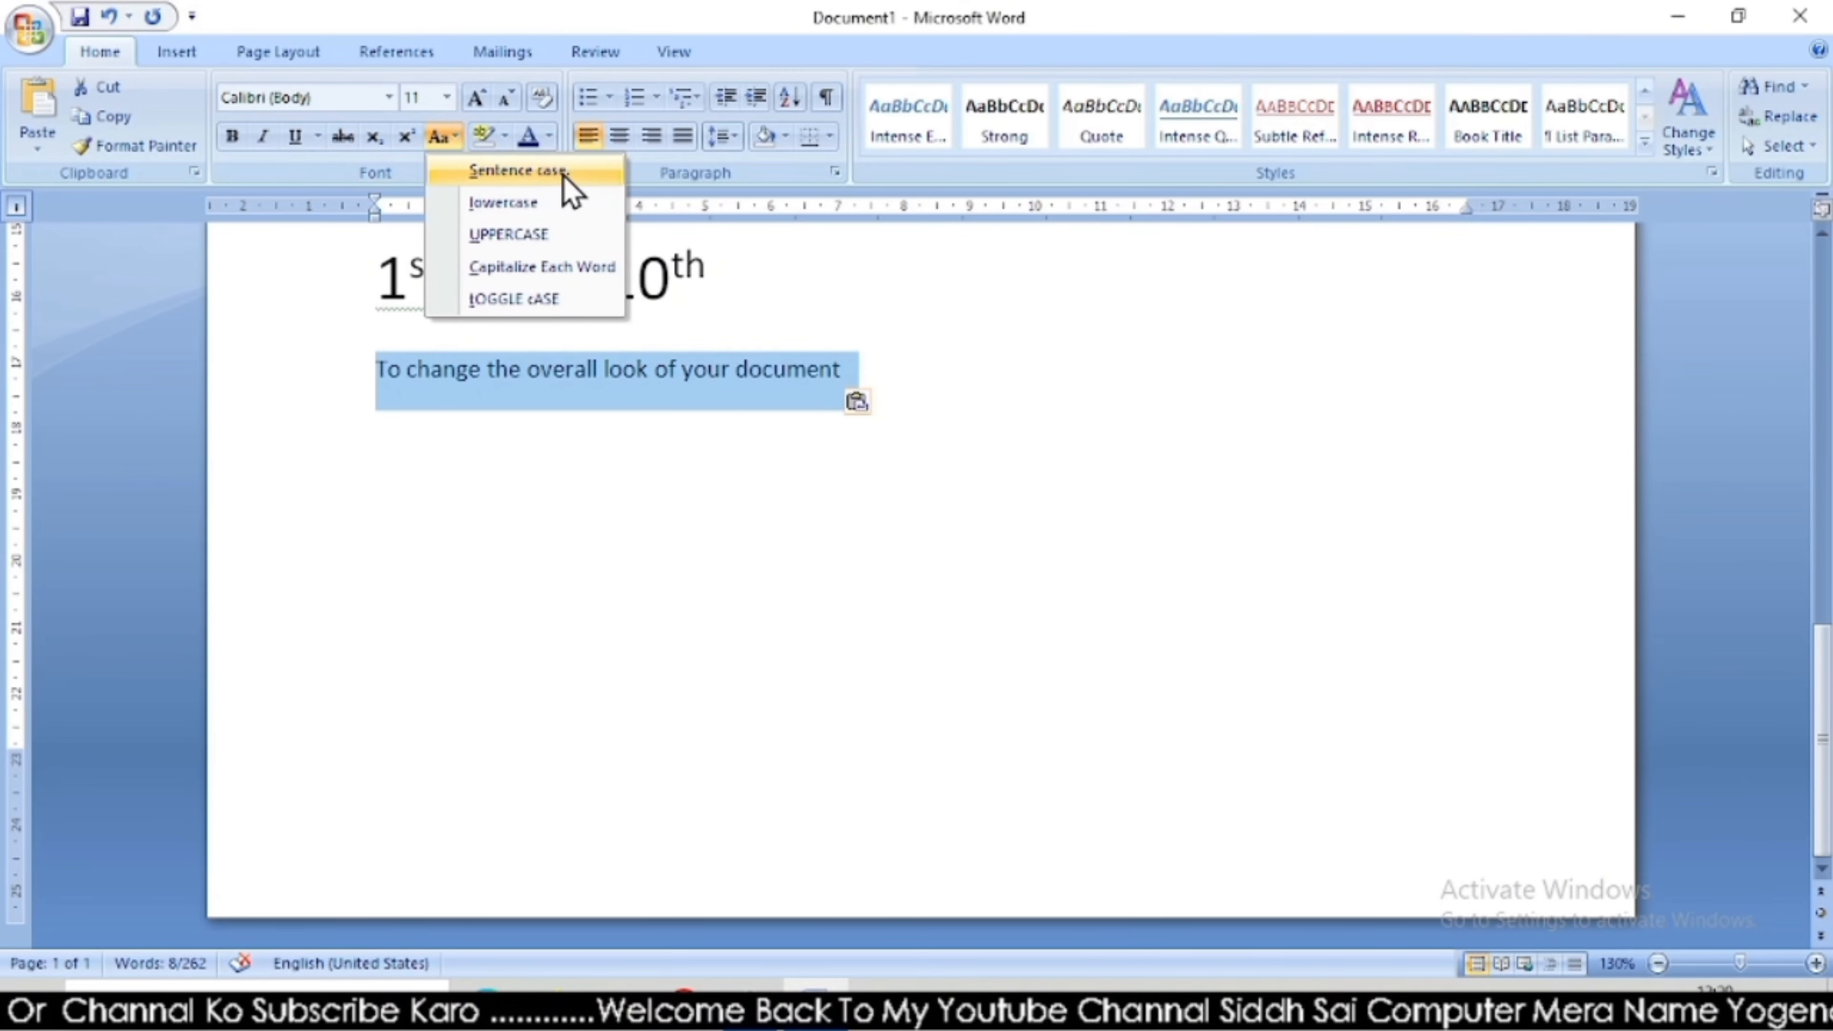
click(487, 210)
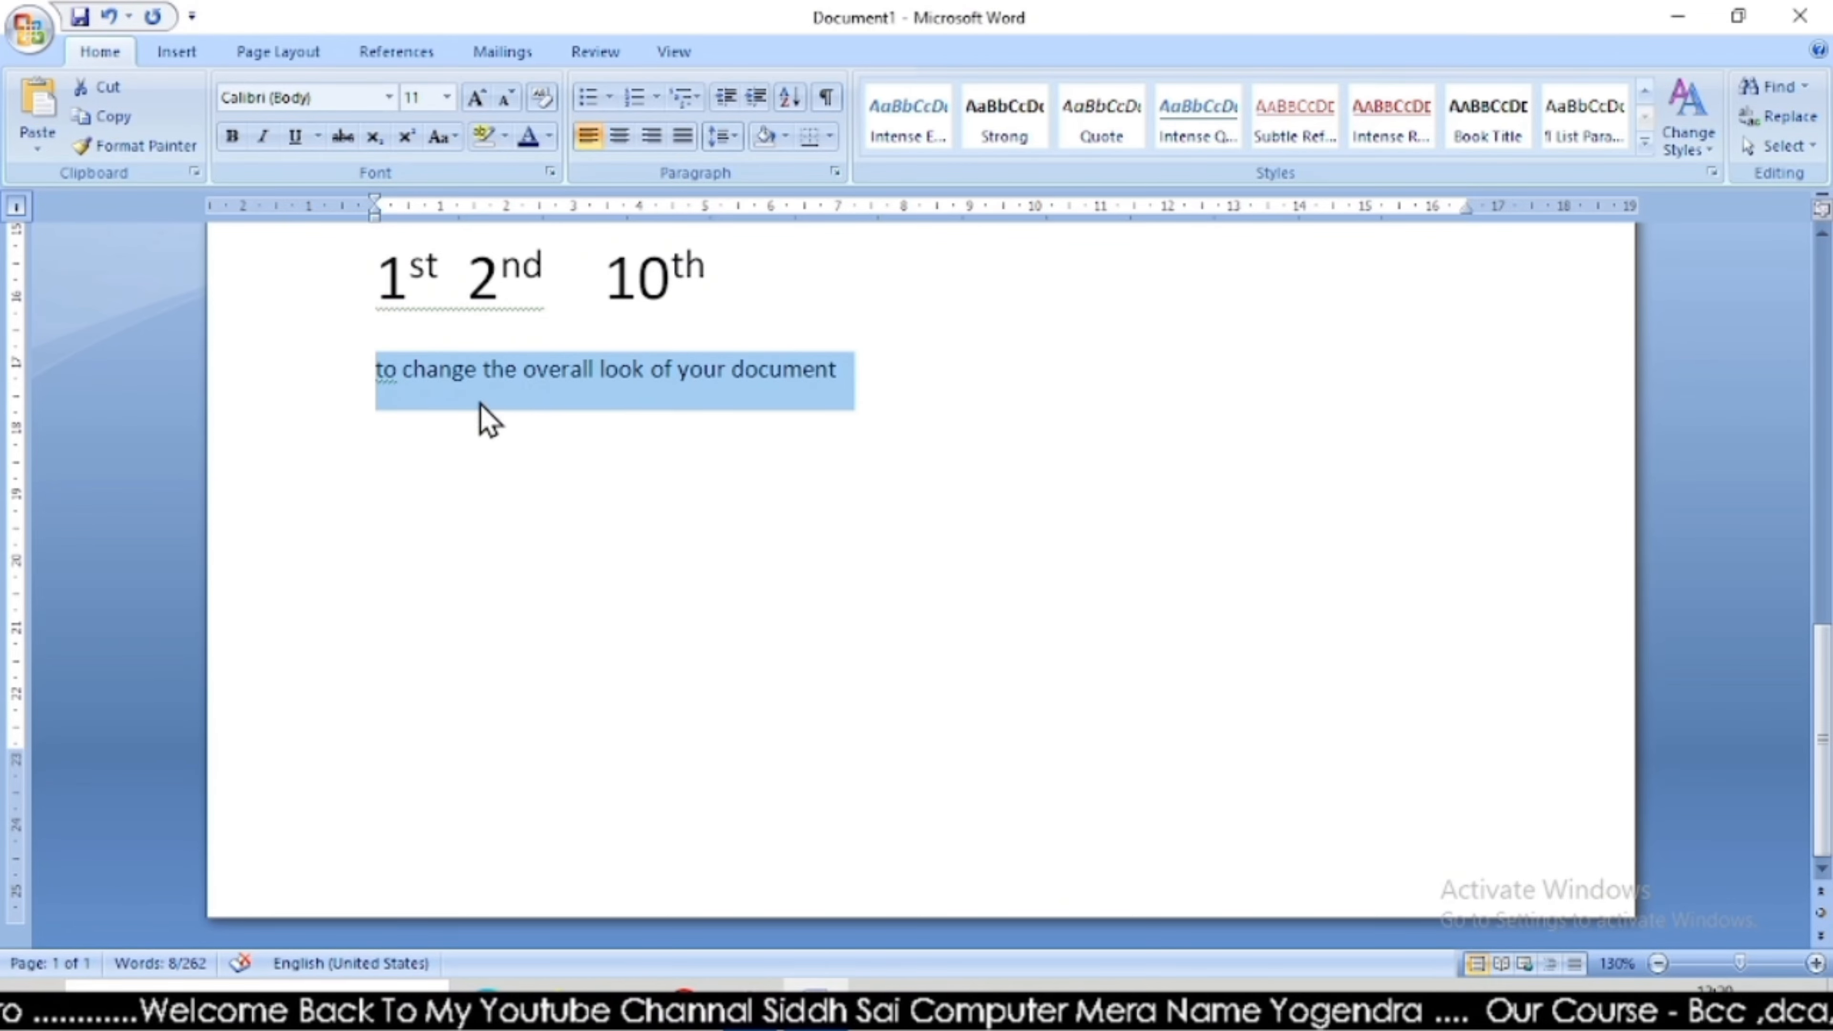
Convert the selected phrase to uppercase, followed by Capitalize Each Word.
click(441, 143)
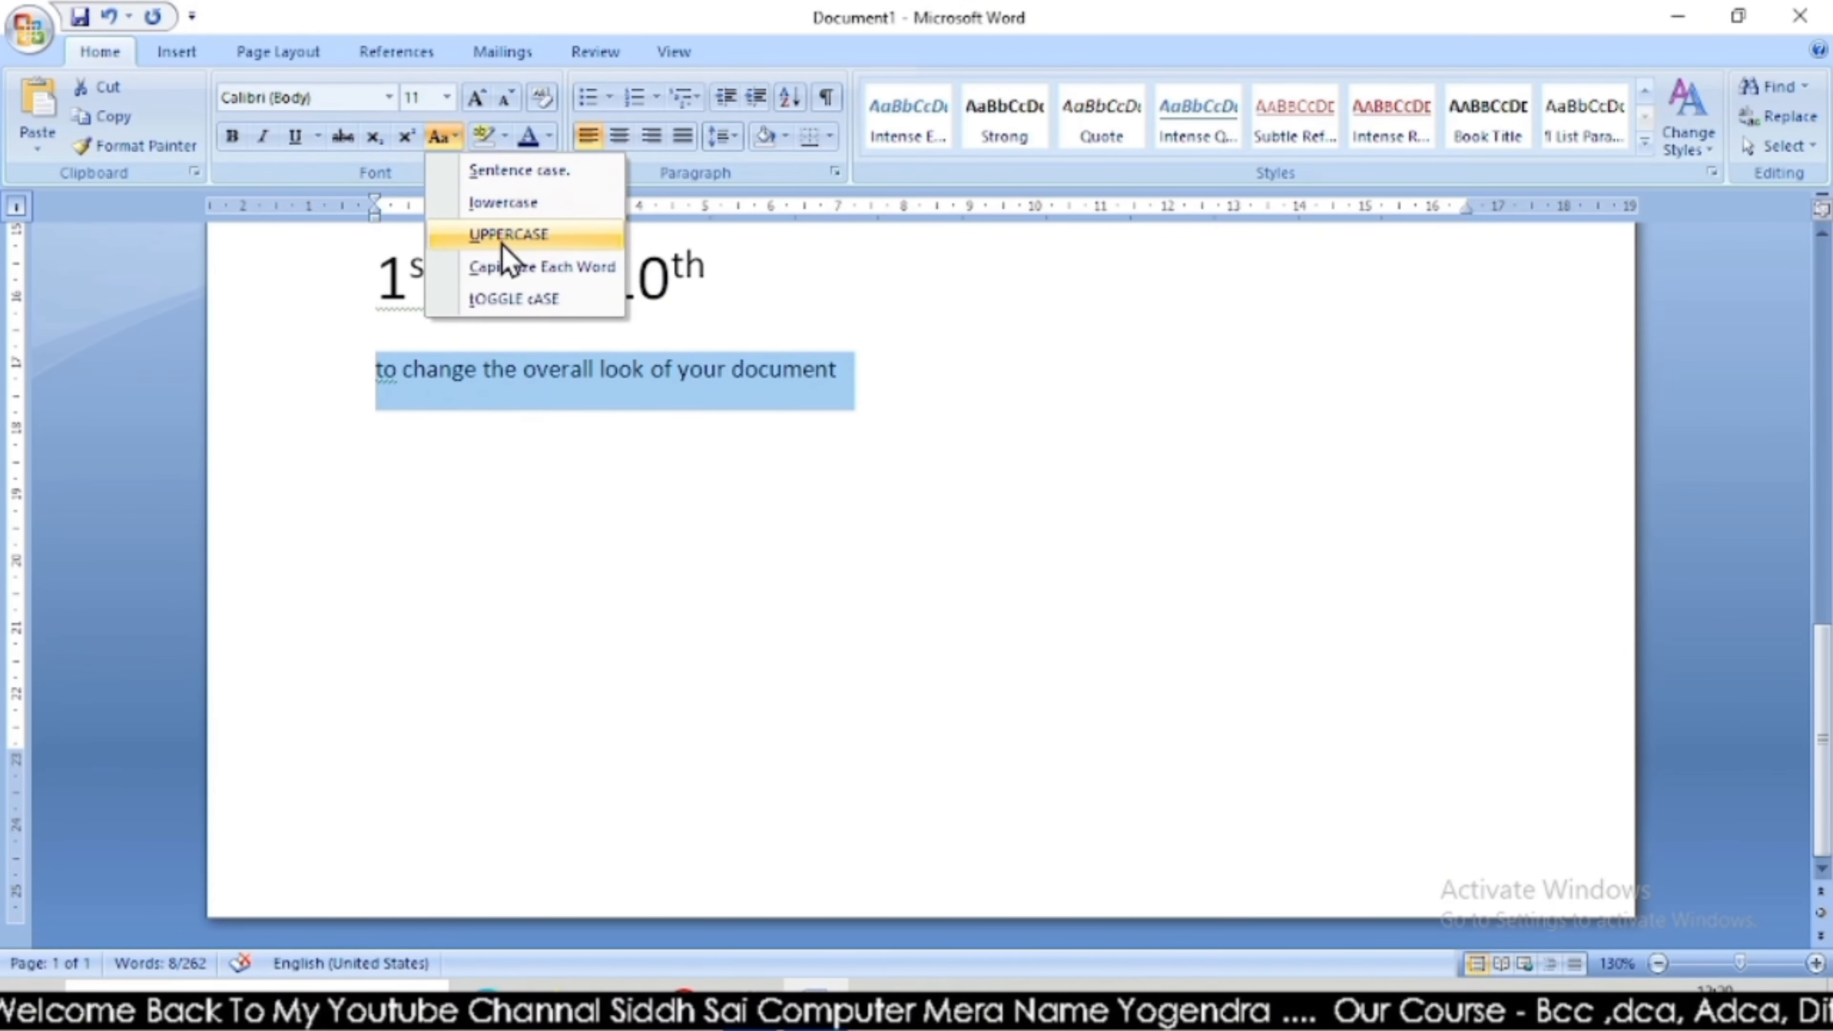
click(560, 244)
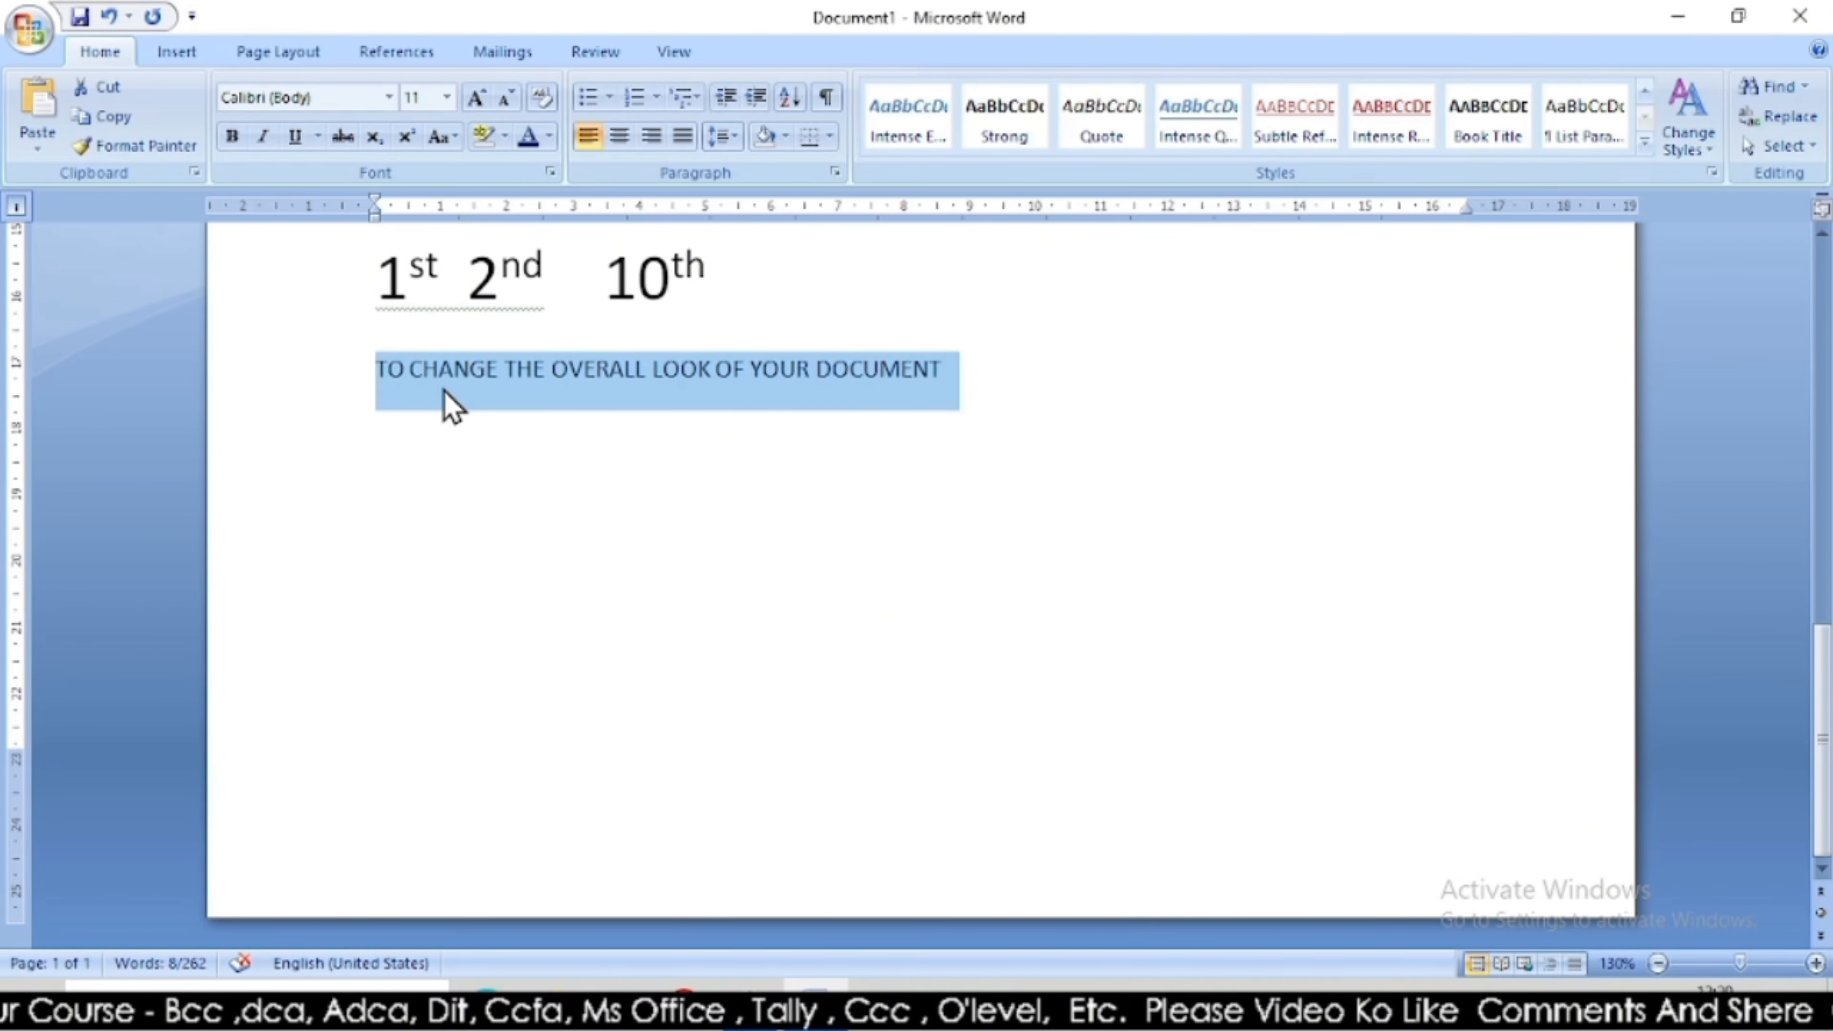
click(441, 138)
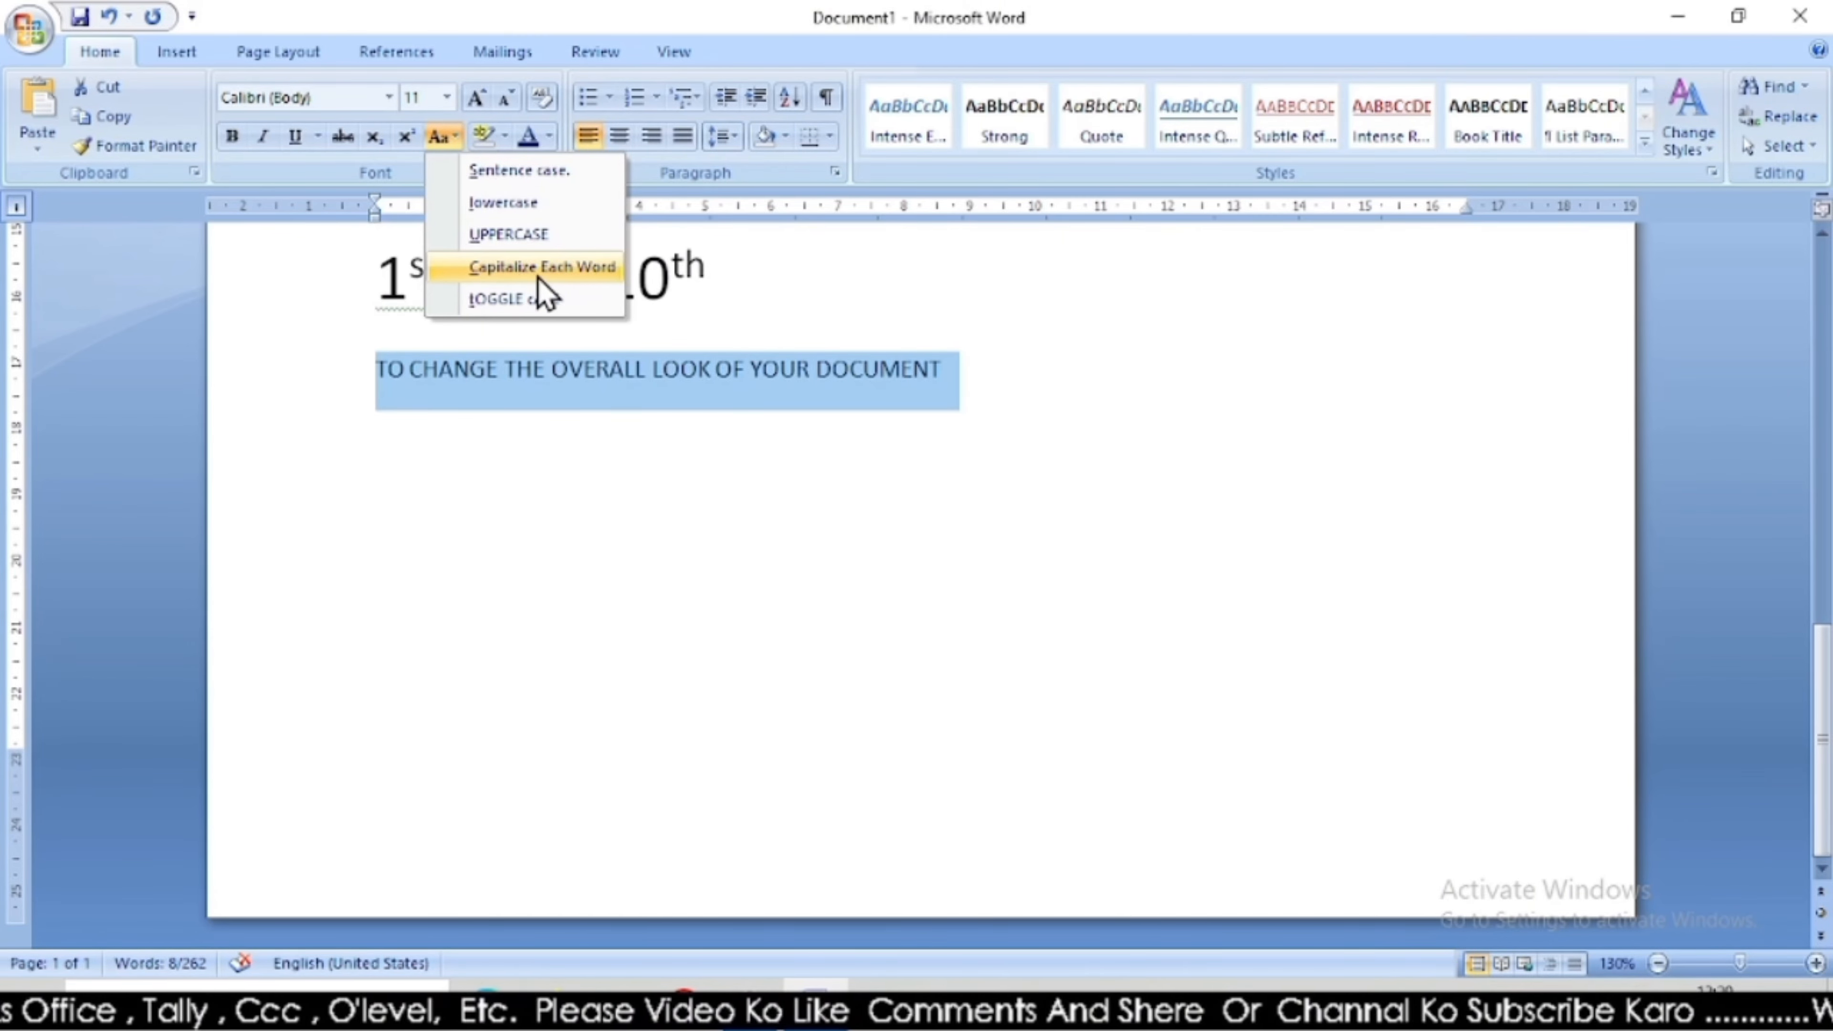
click(483, 279)
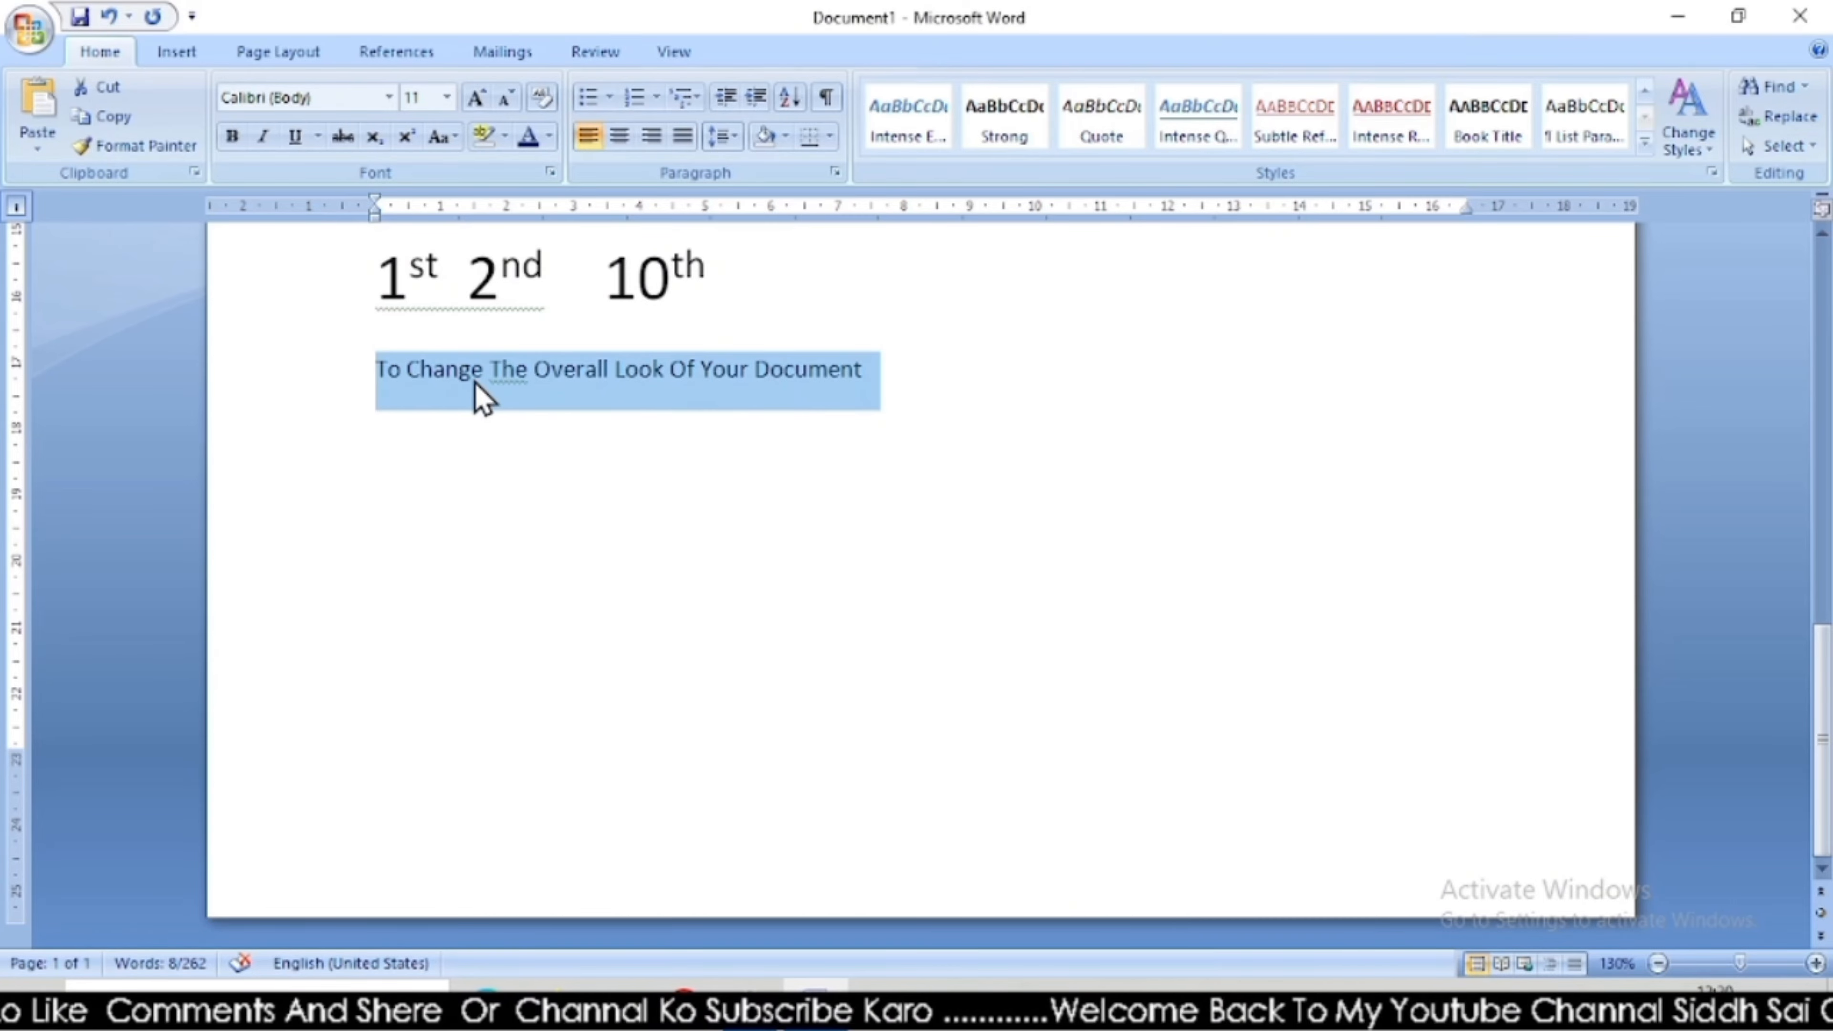
Apply toggle case to the phrase so each word starts with a small letter followed by capitals.
click(442, 151)
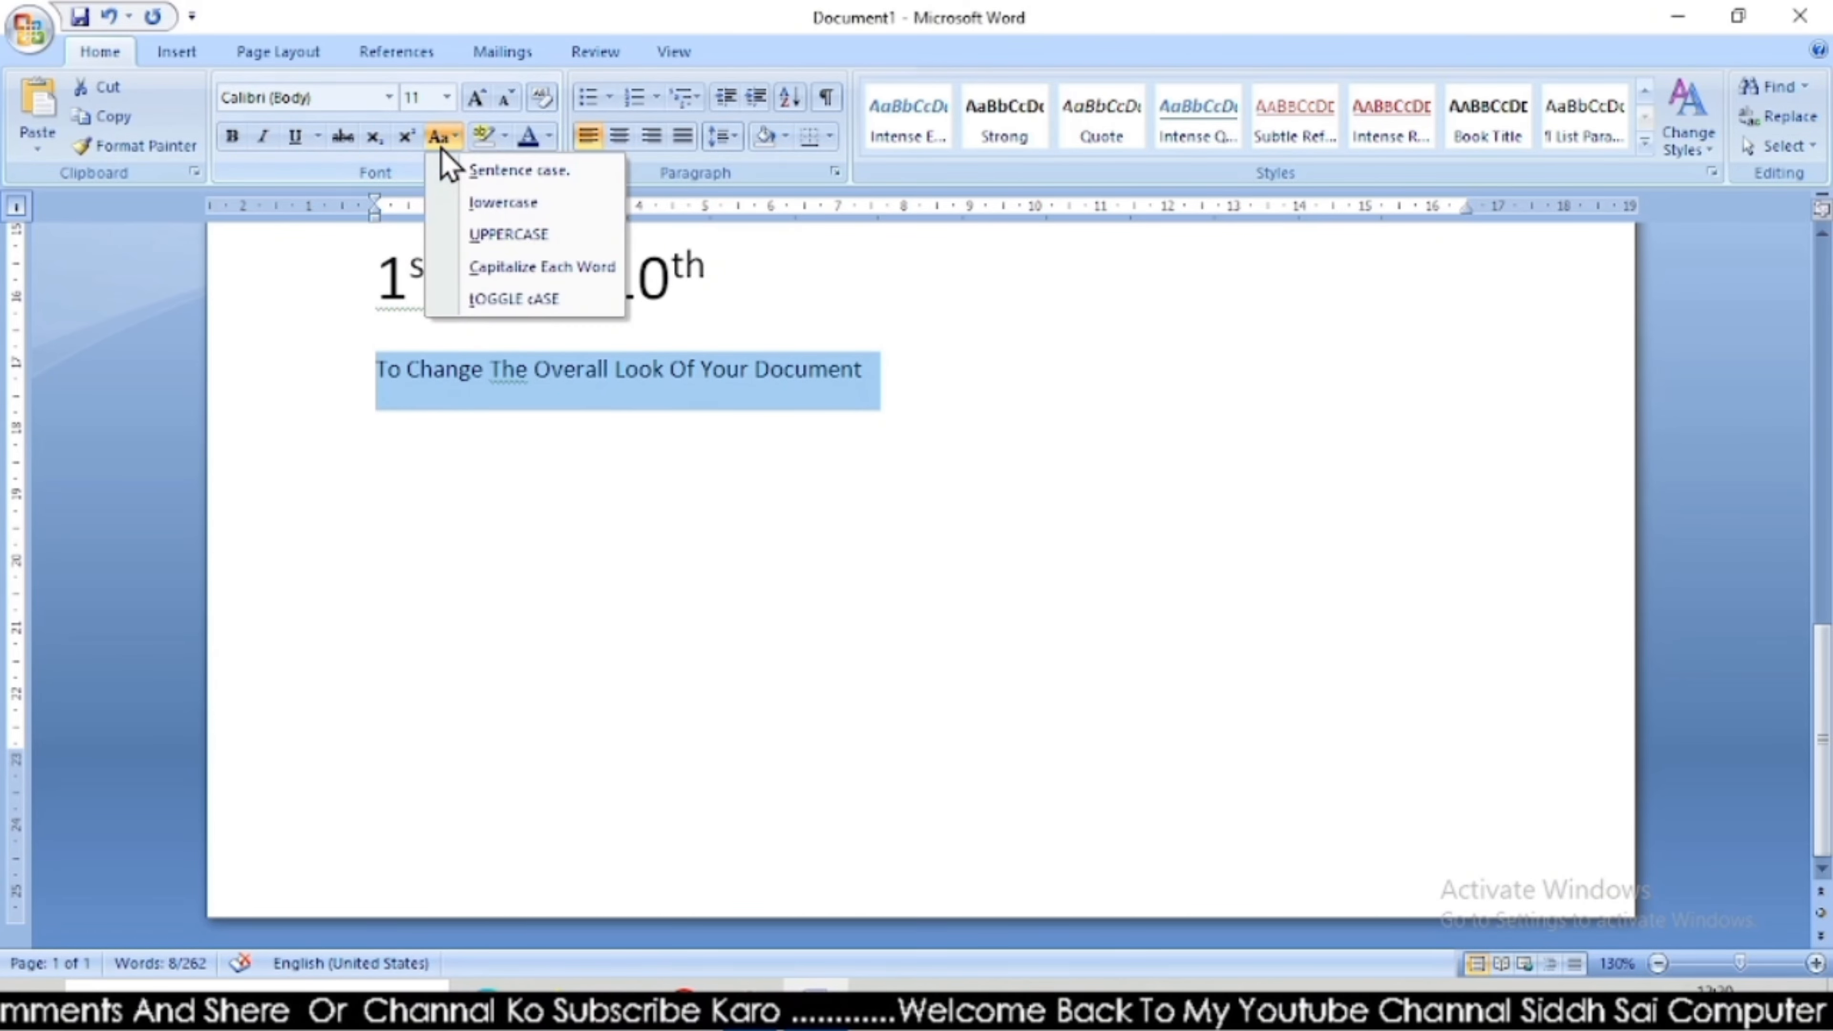
click(575, 312)
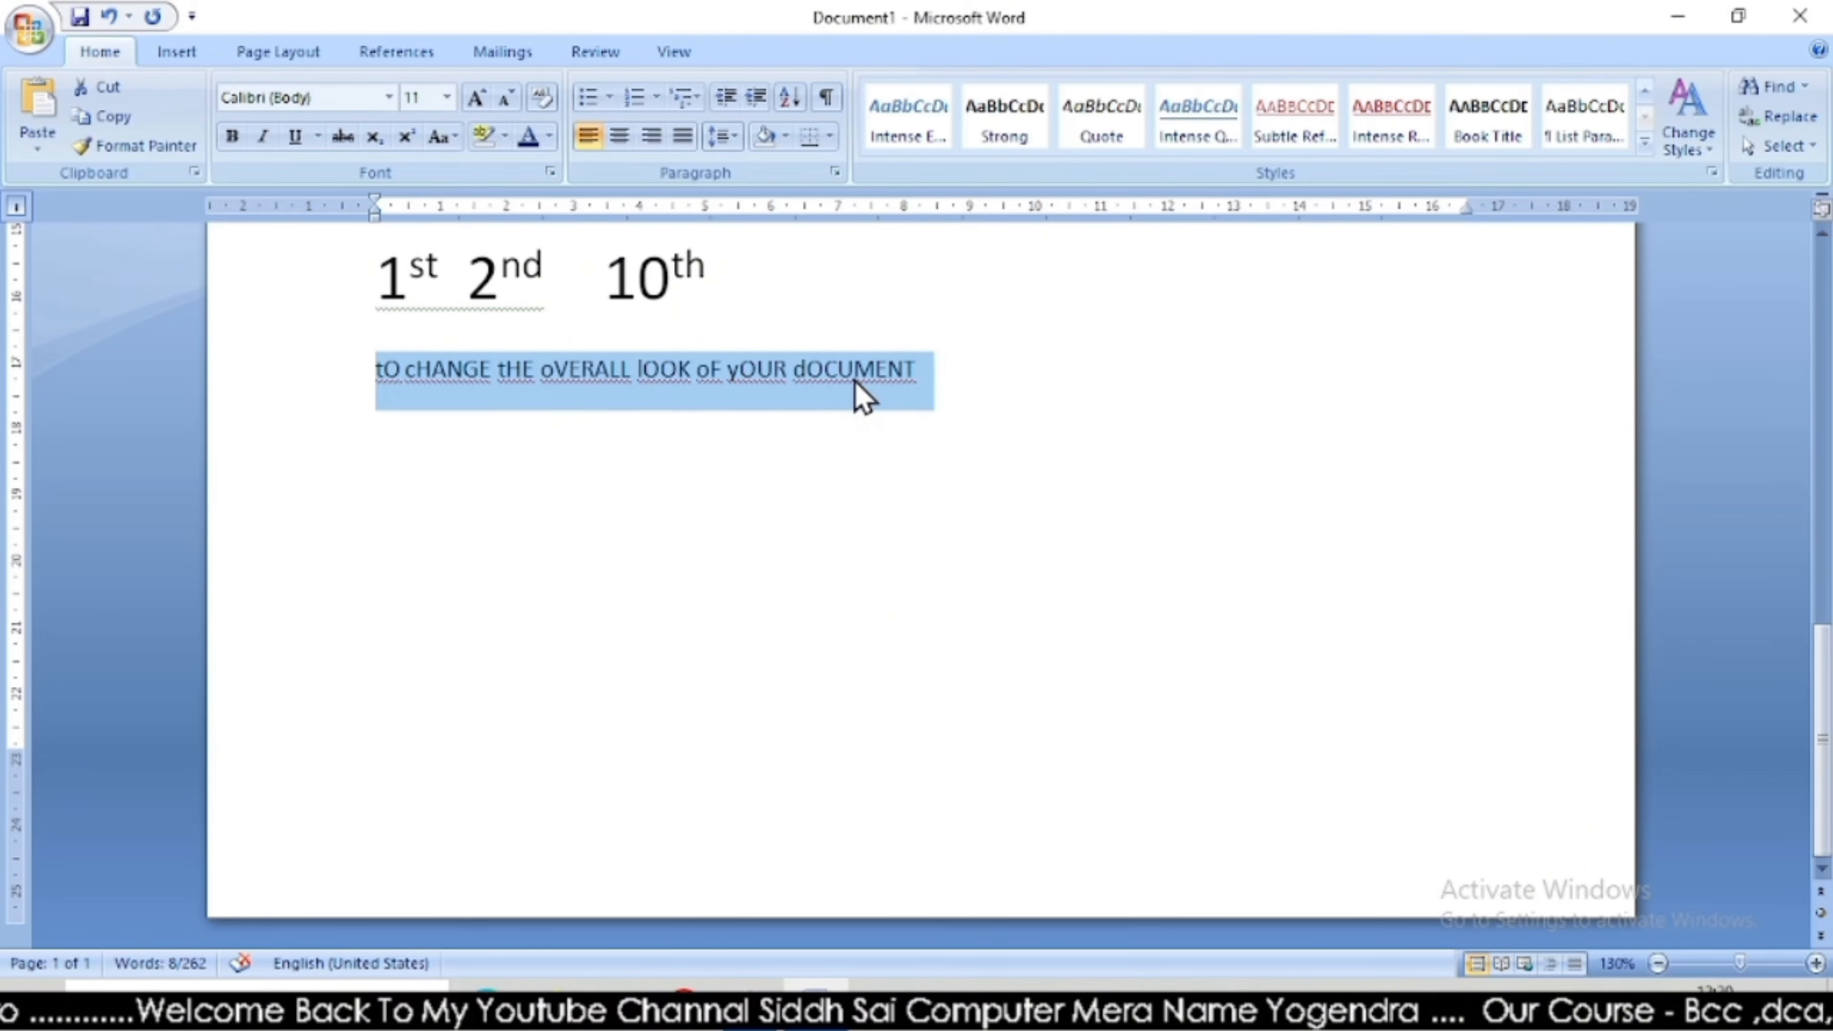
click(440, 136)
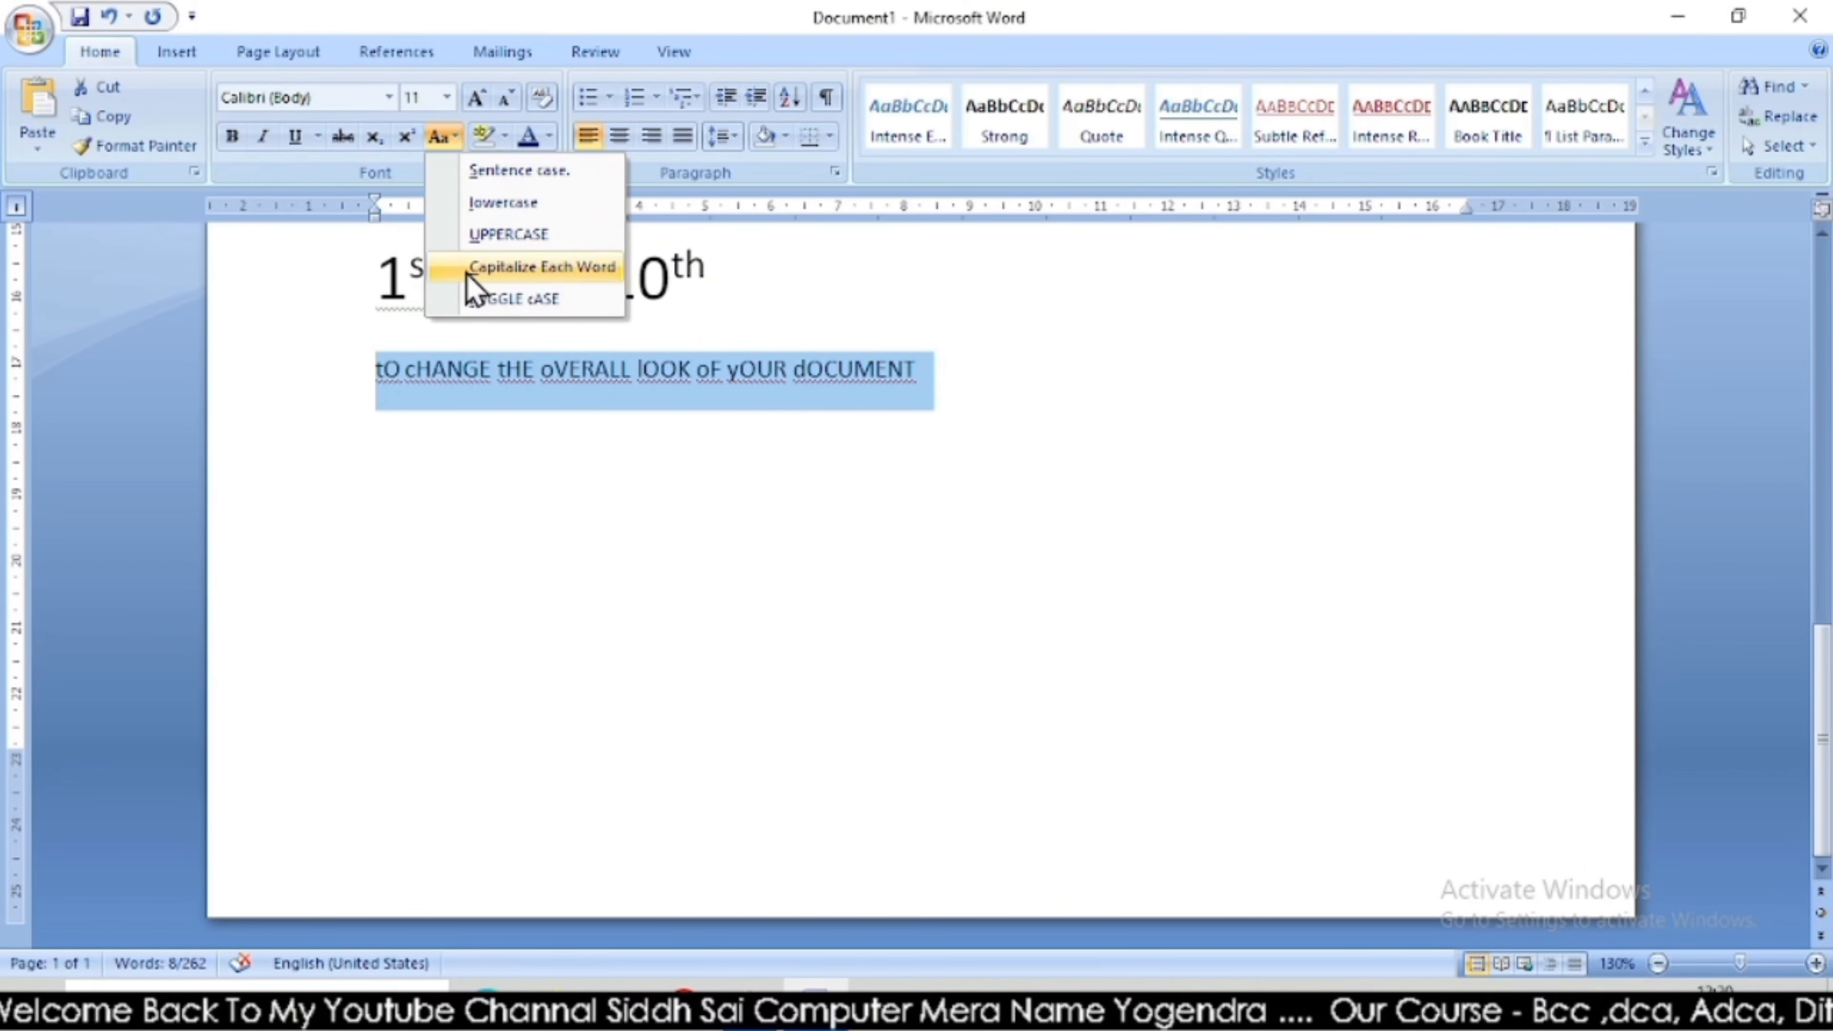
click(486, 454)
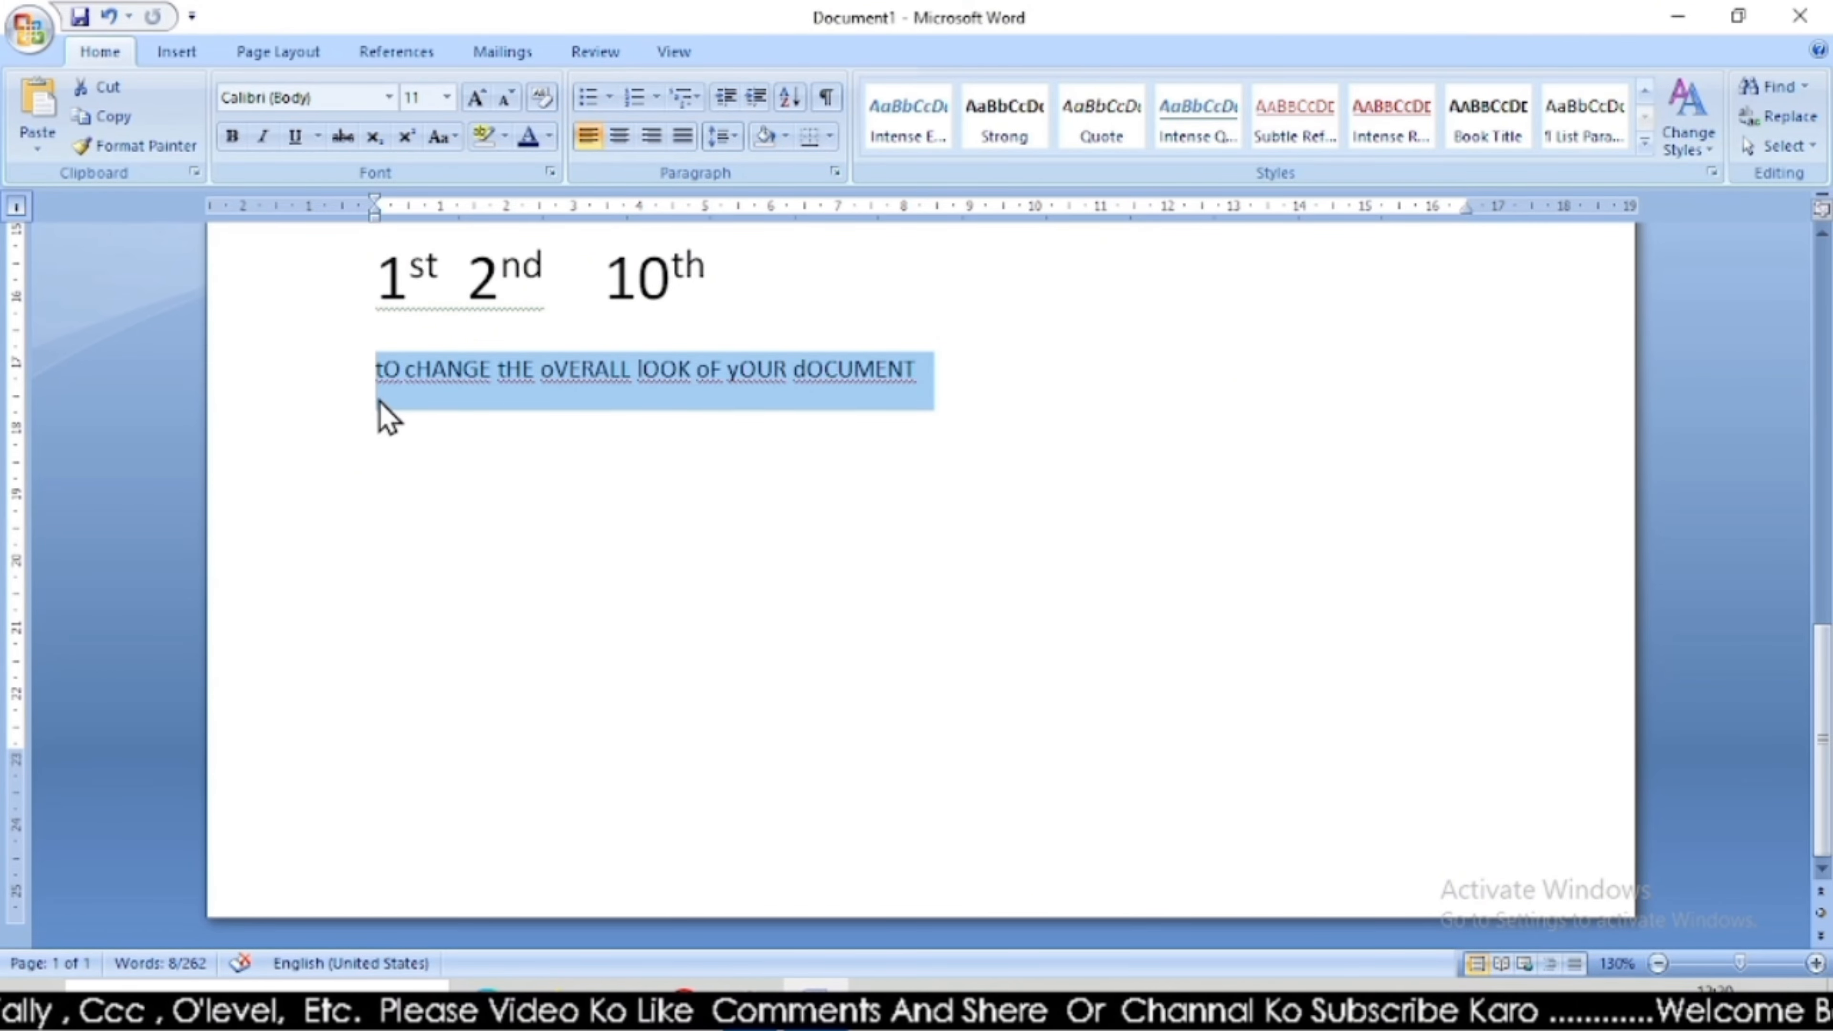
Try justified and centred alignment on the empty line below the toggle-case phrase.
click(386, 430)
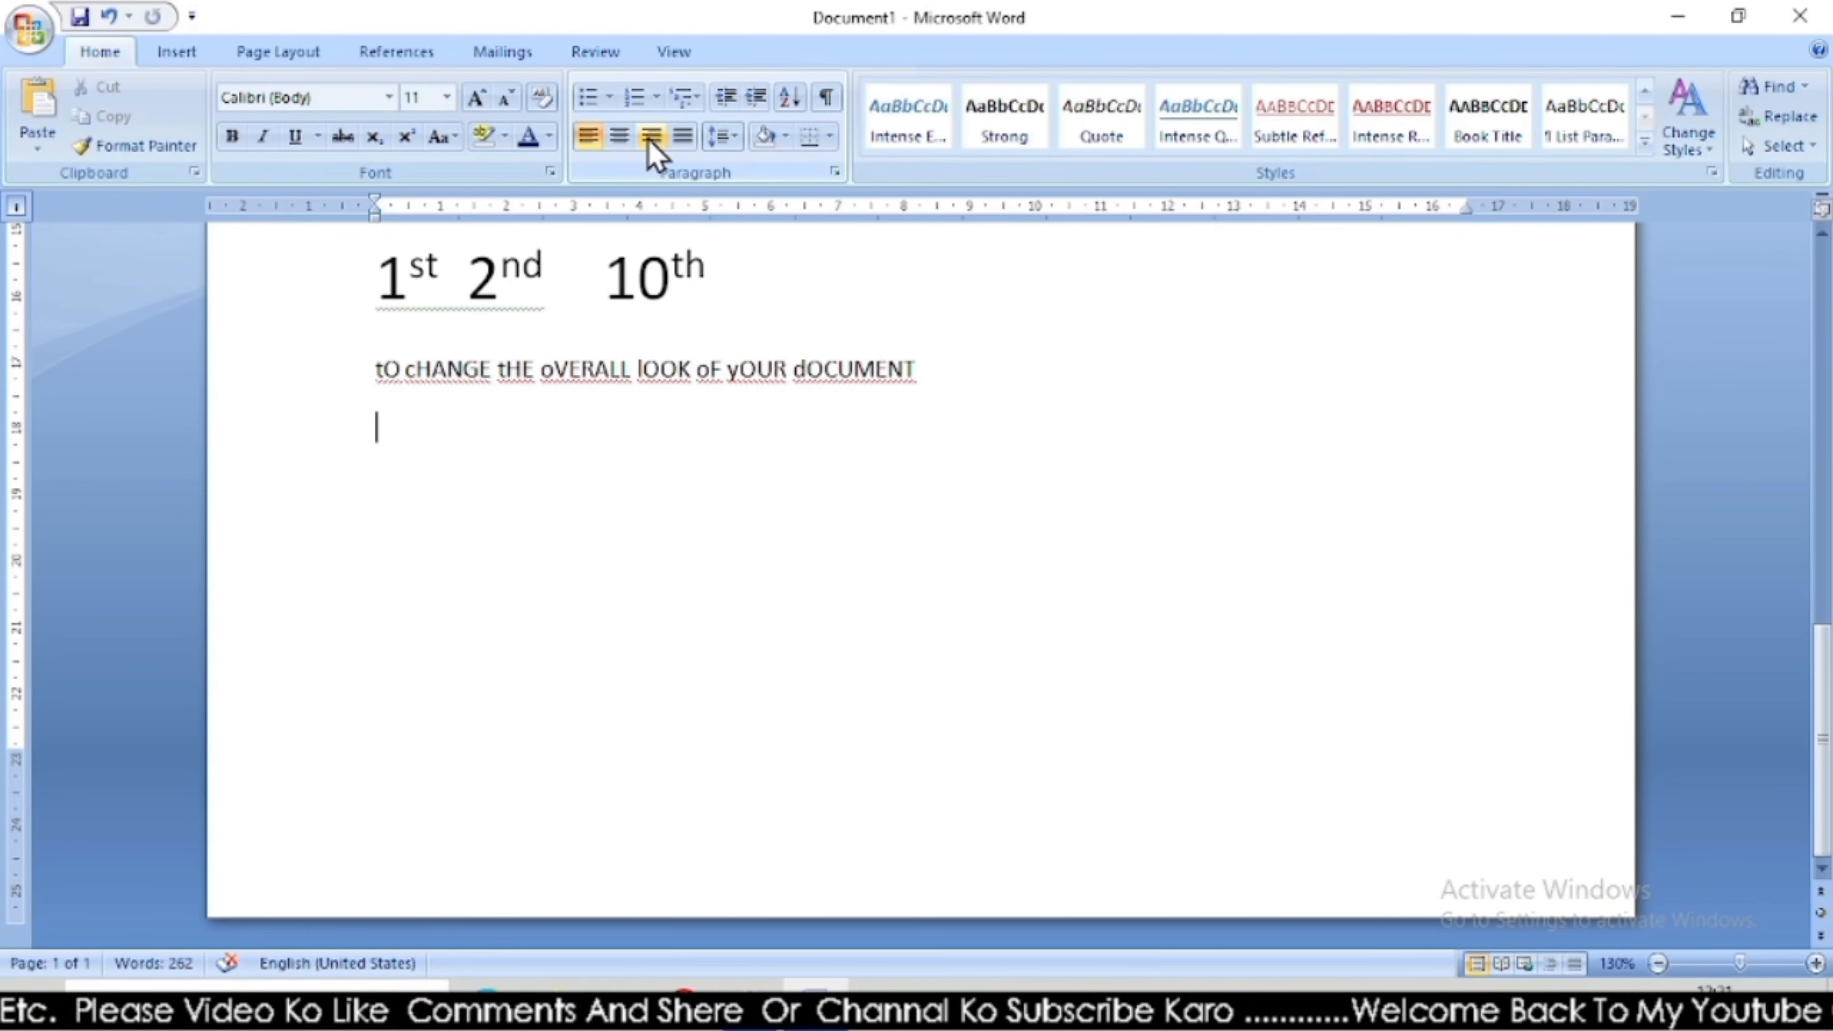
click(601, 139)
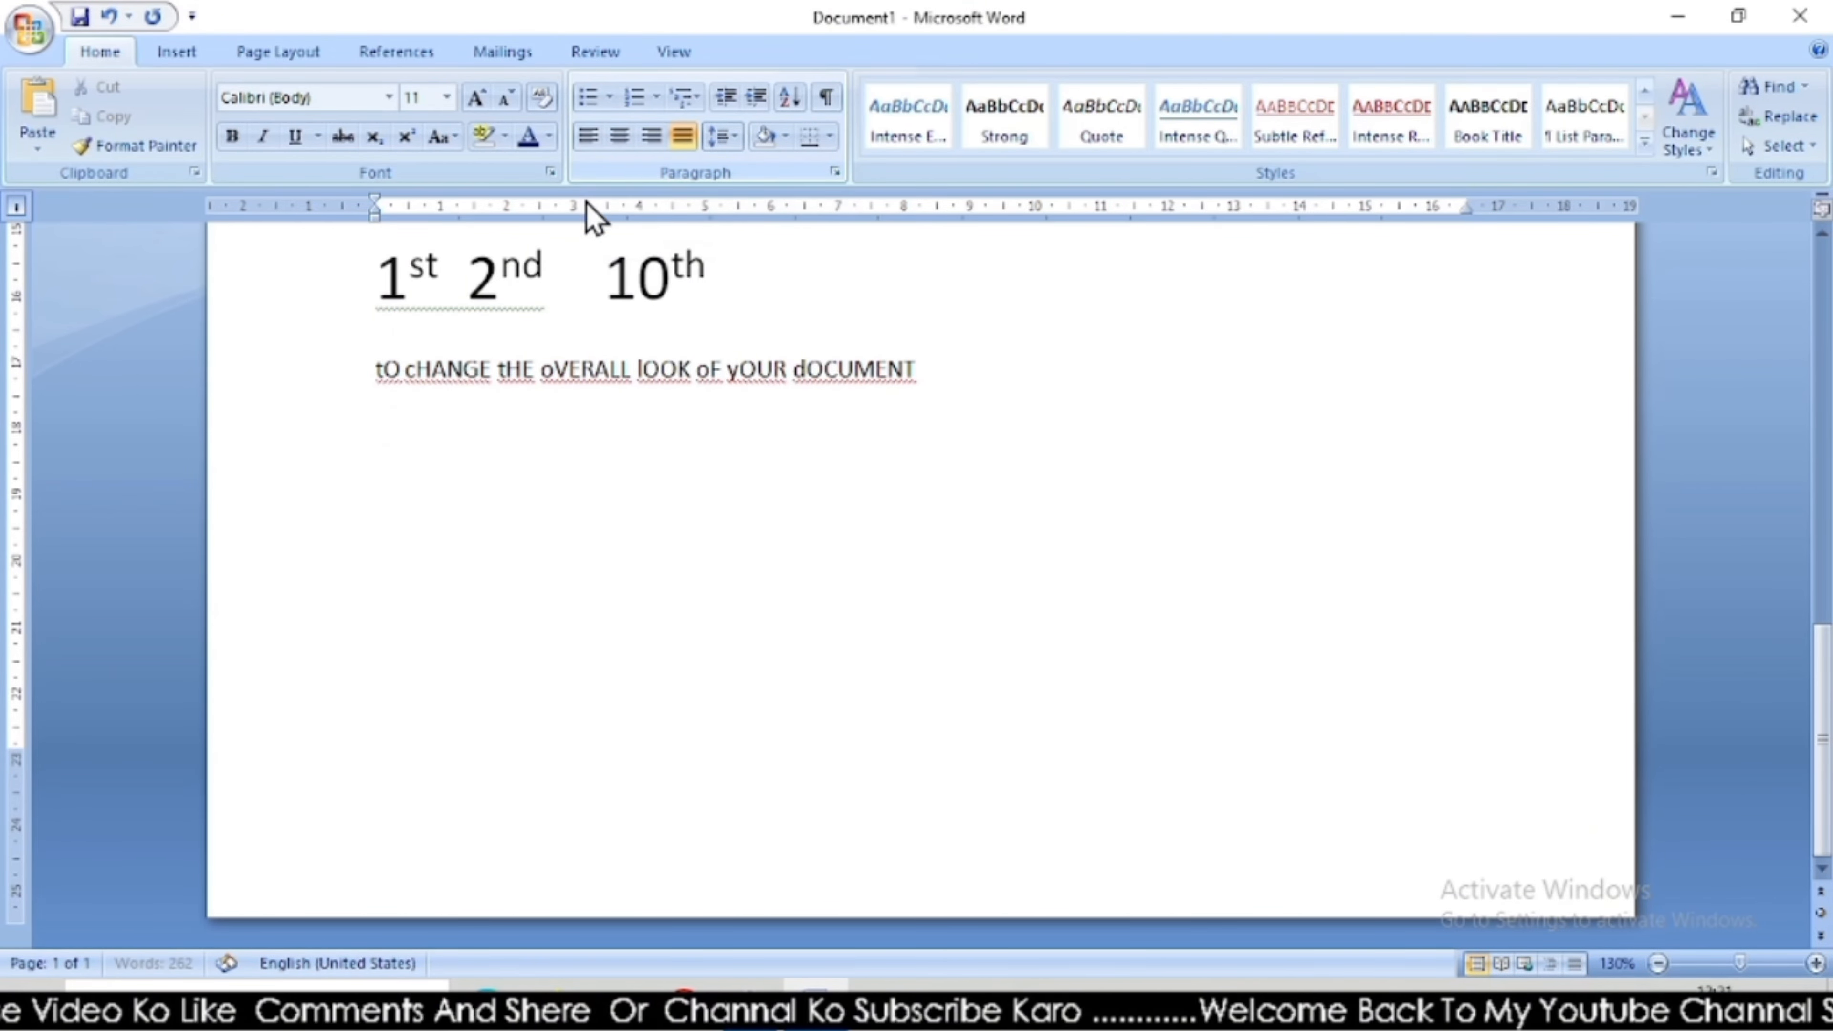
click(625, 141)
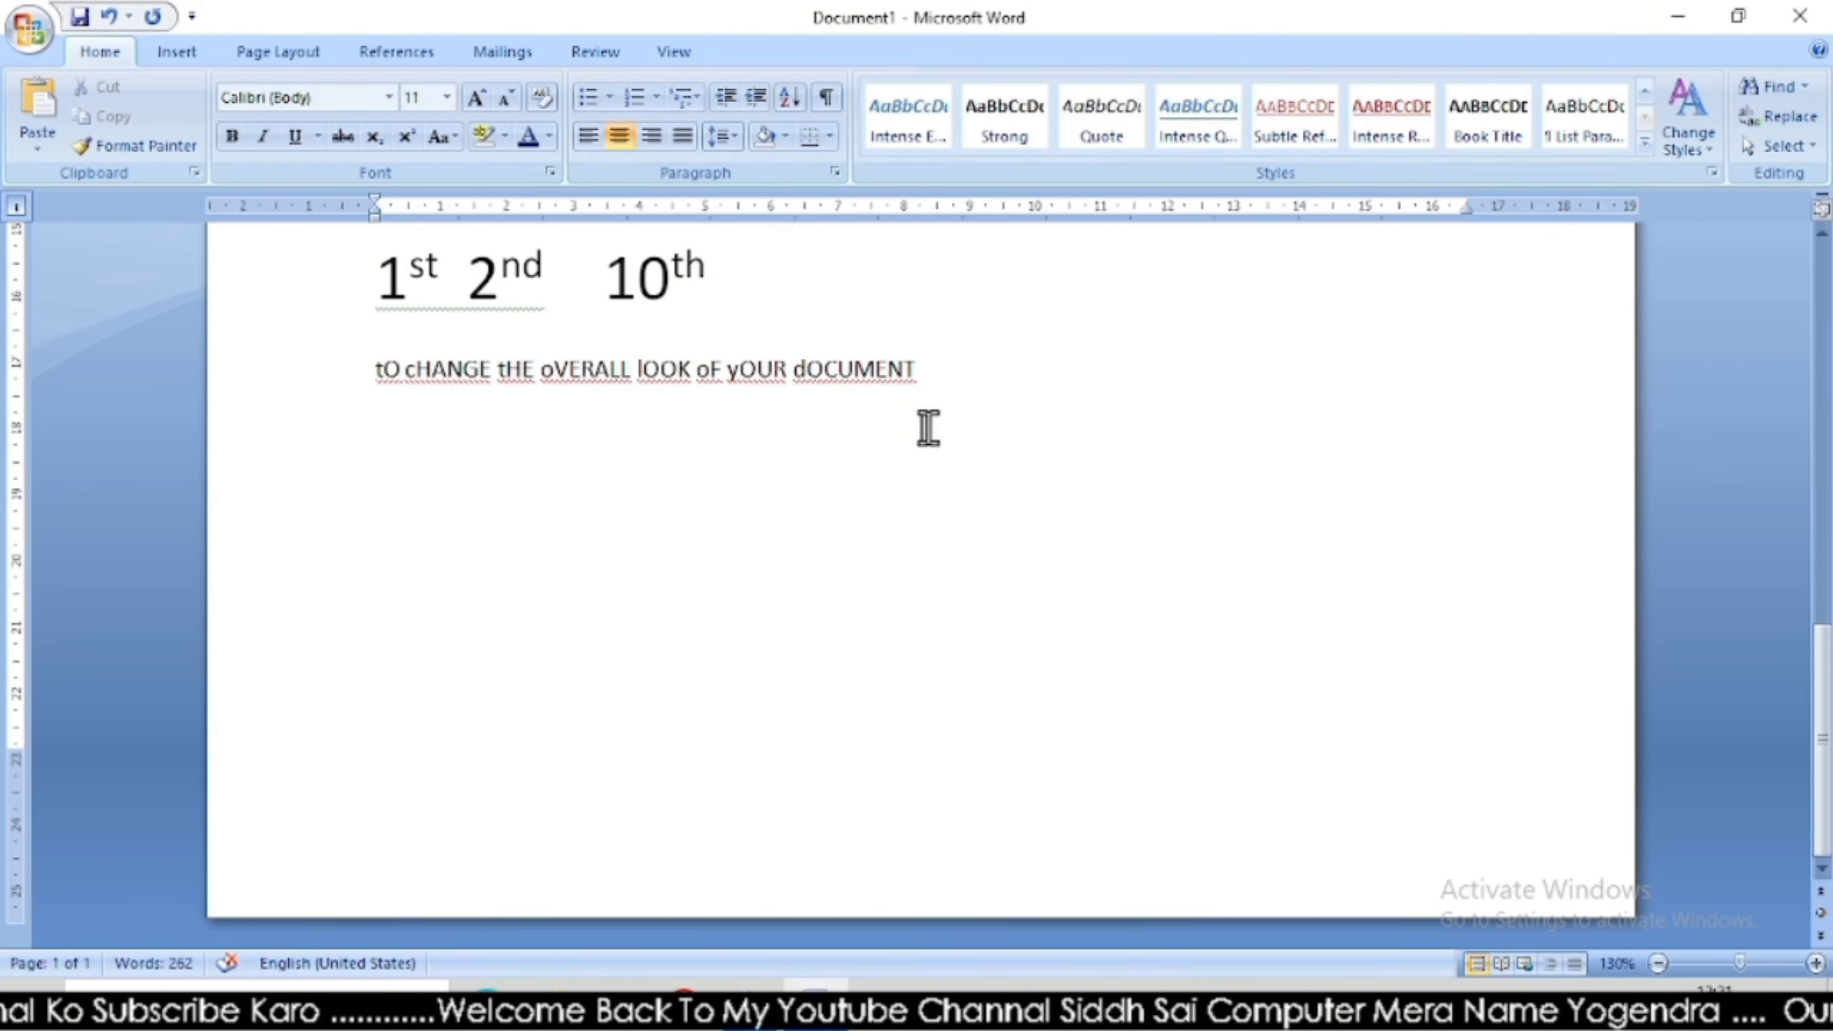
Right-align the empty line and enter the sample text "kaj sdhfkdbsakdb akj faks".
click(650, 137)
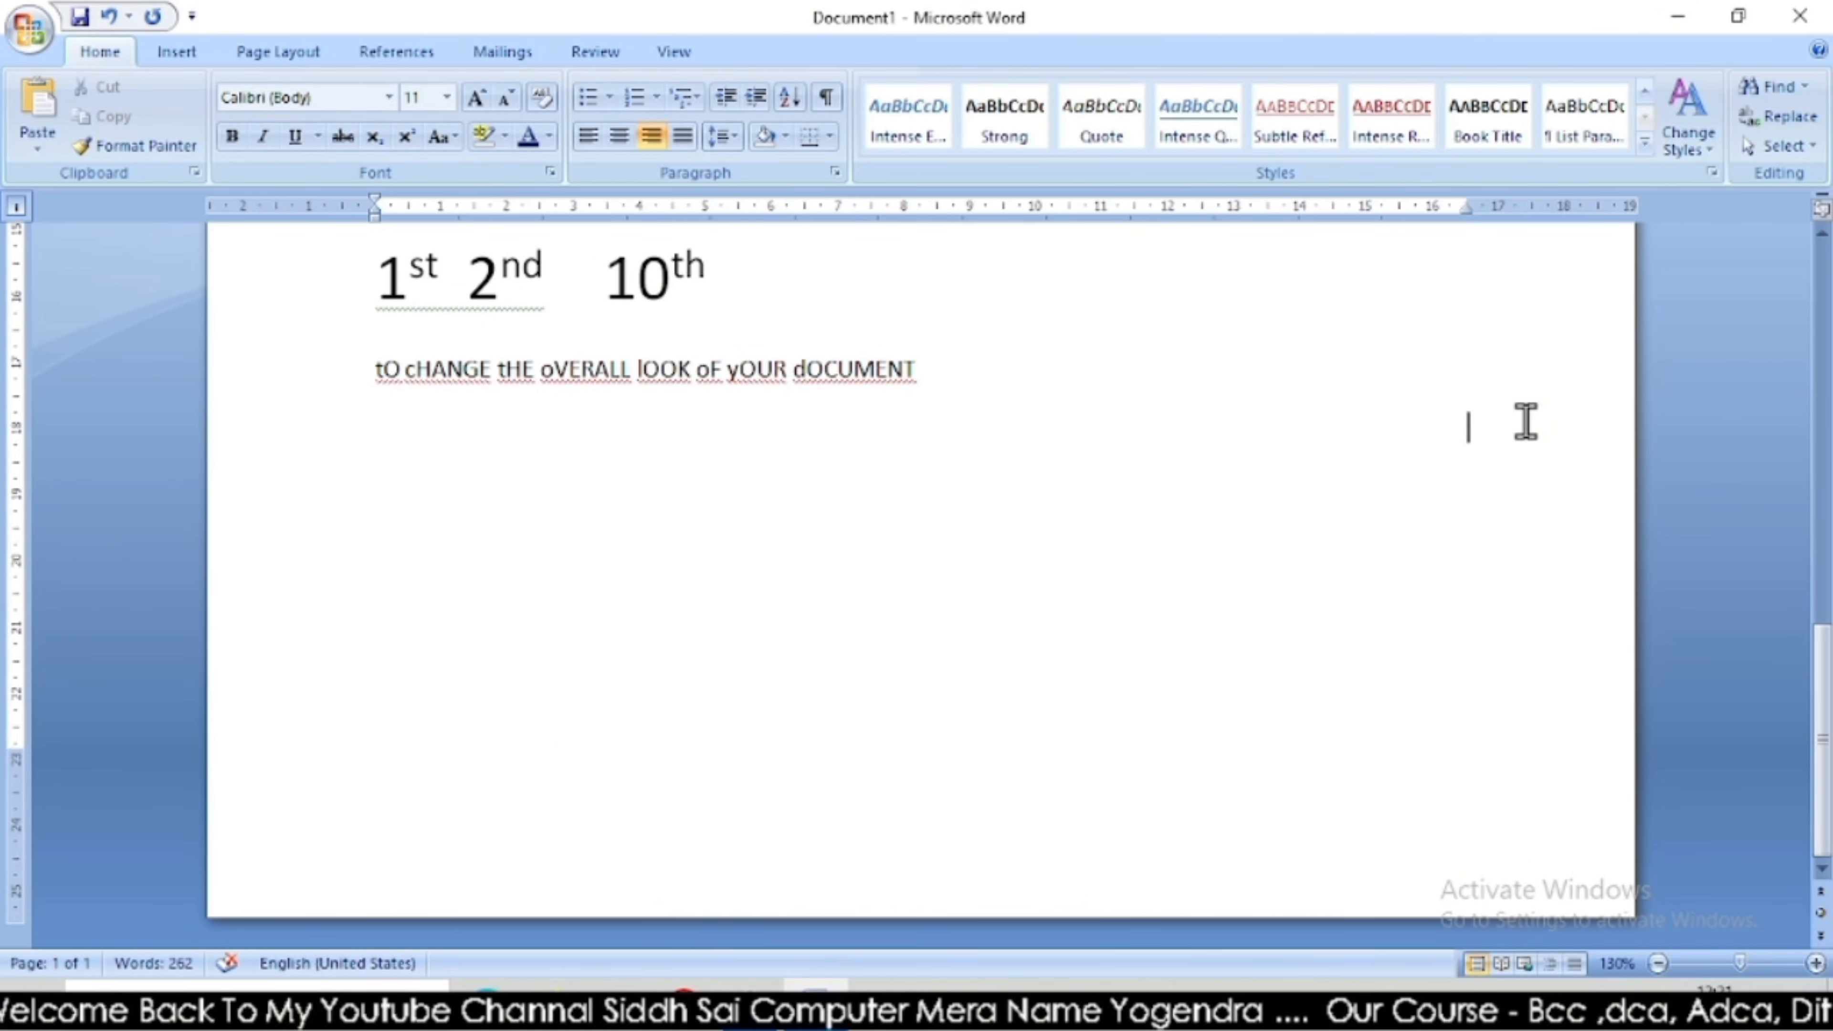
text(kaj s)
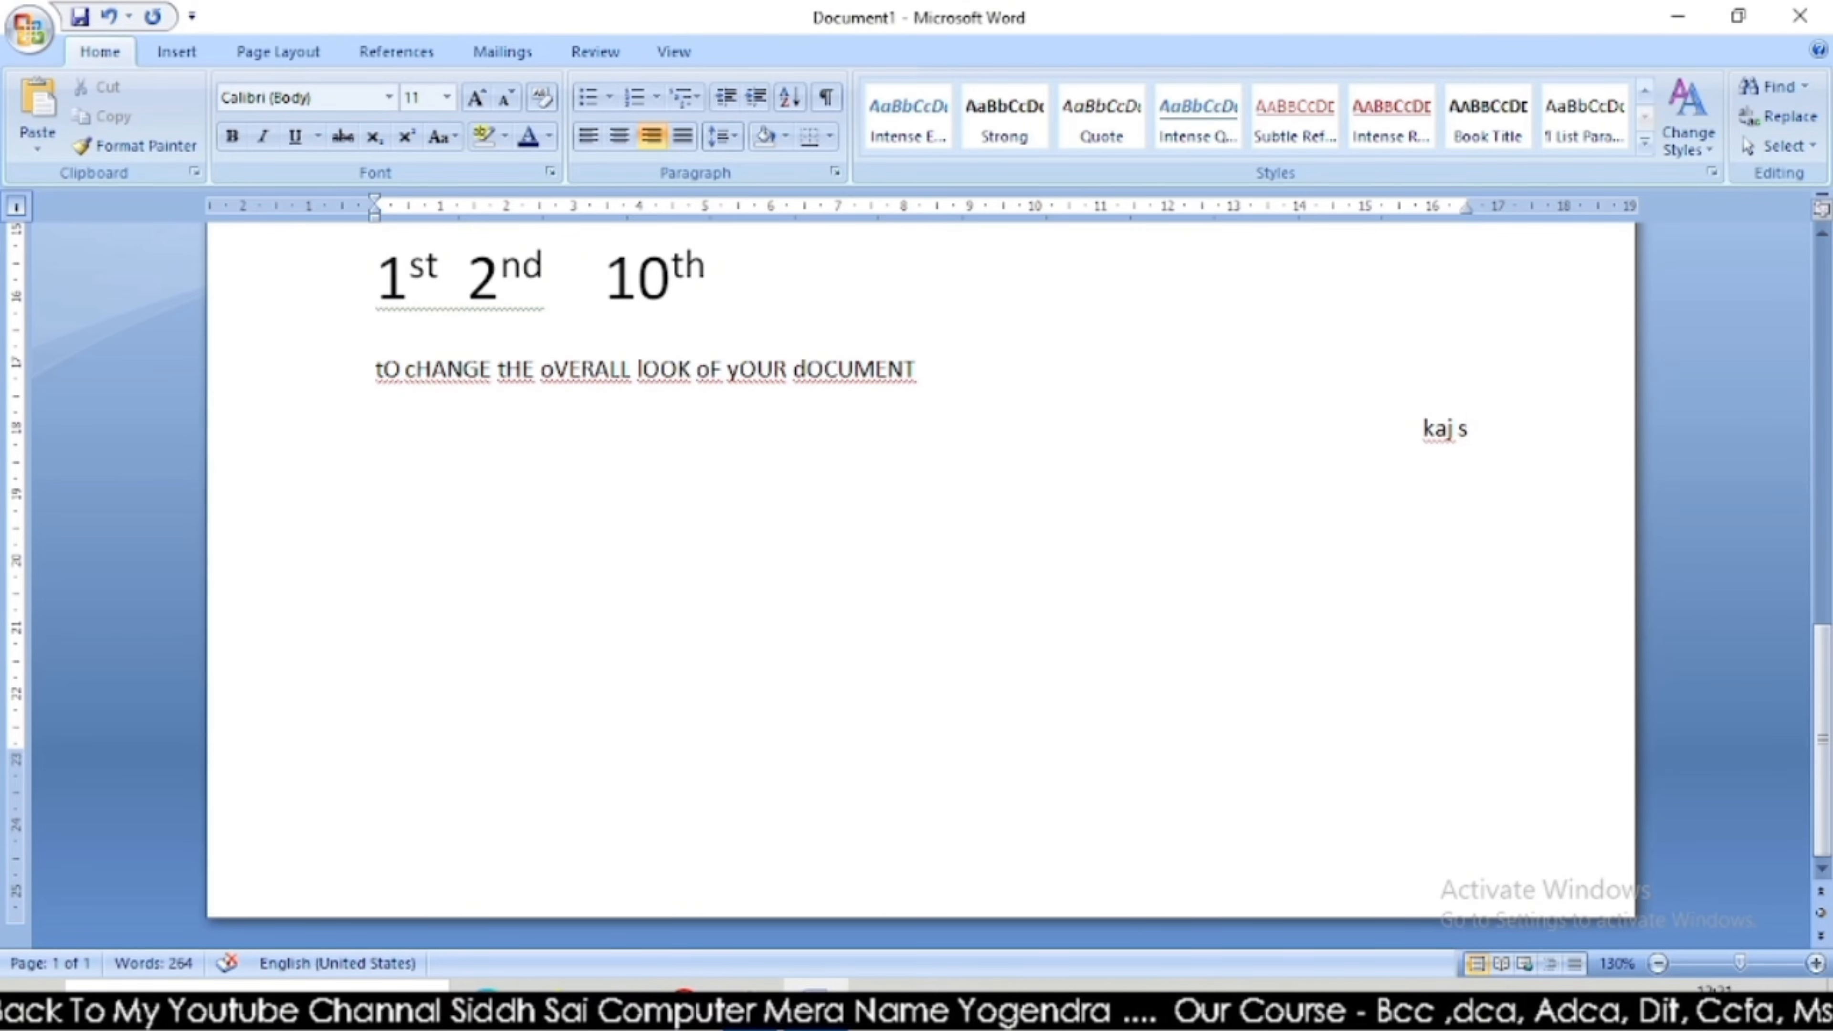
text(dhfkdbsakdb akj faks)
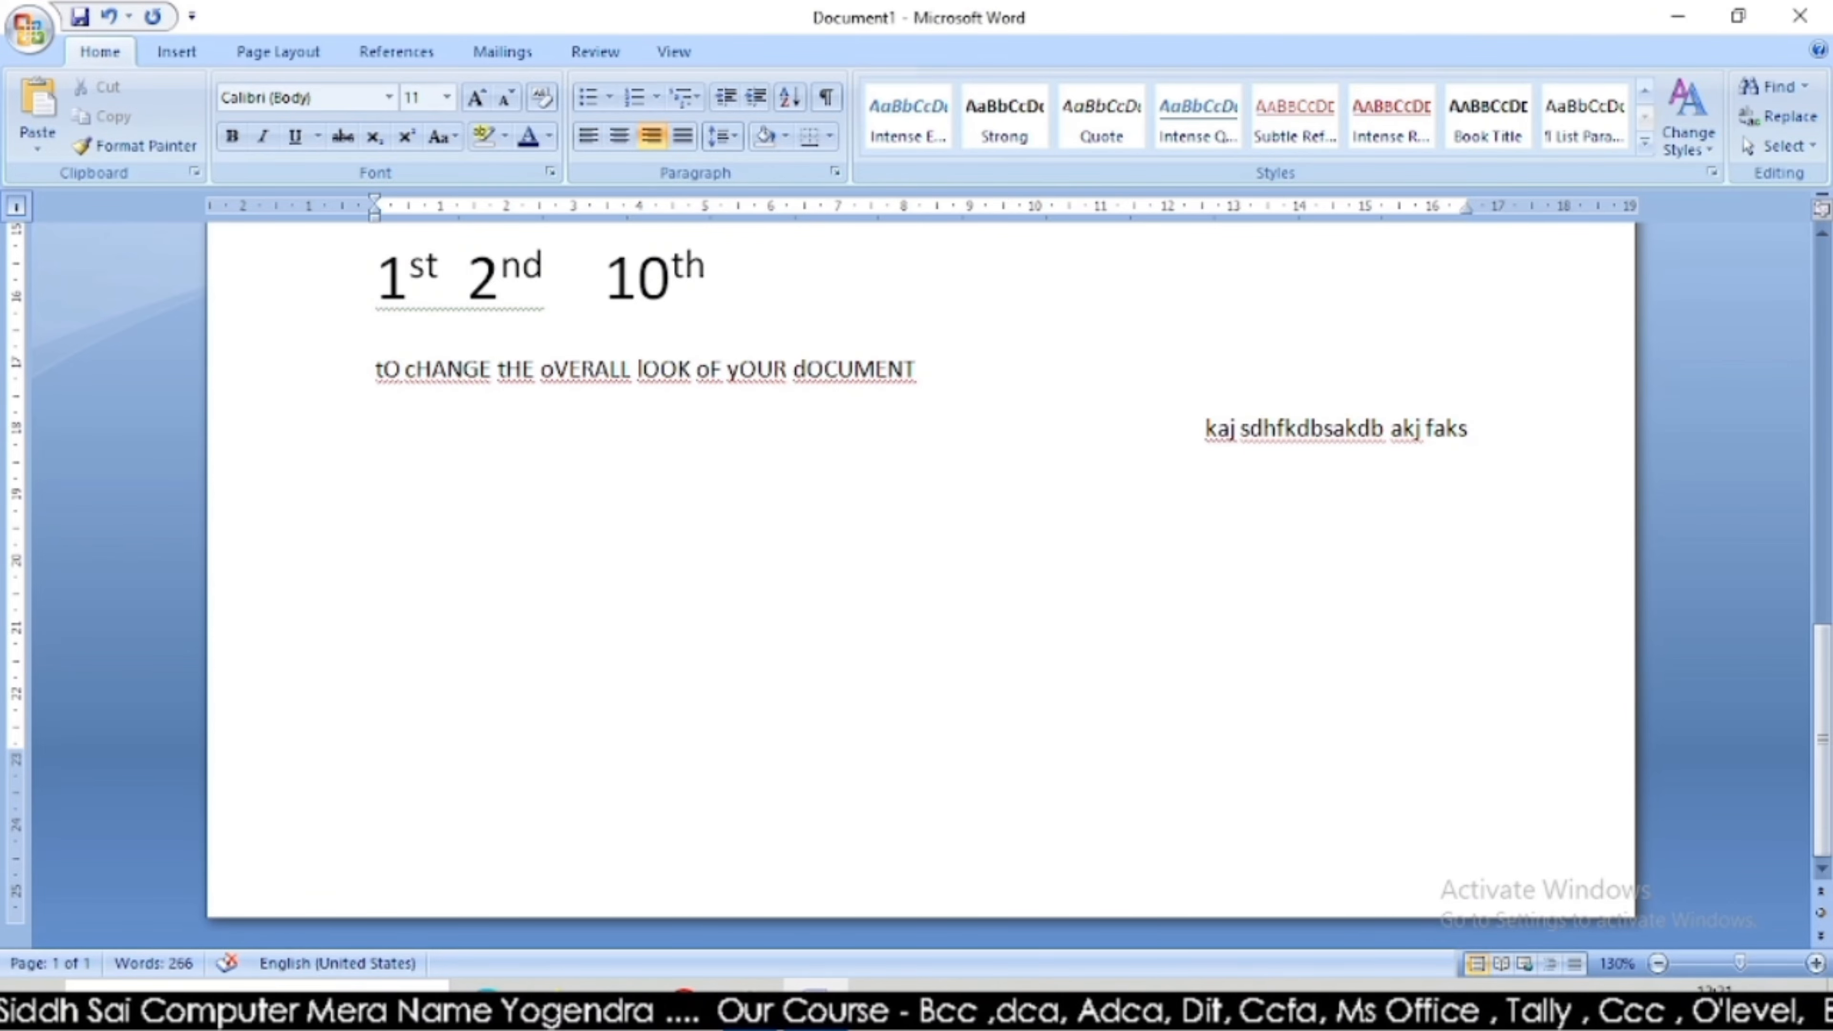
Left-align the sample text line and delete all of its text.
click(581, 141)
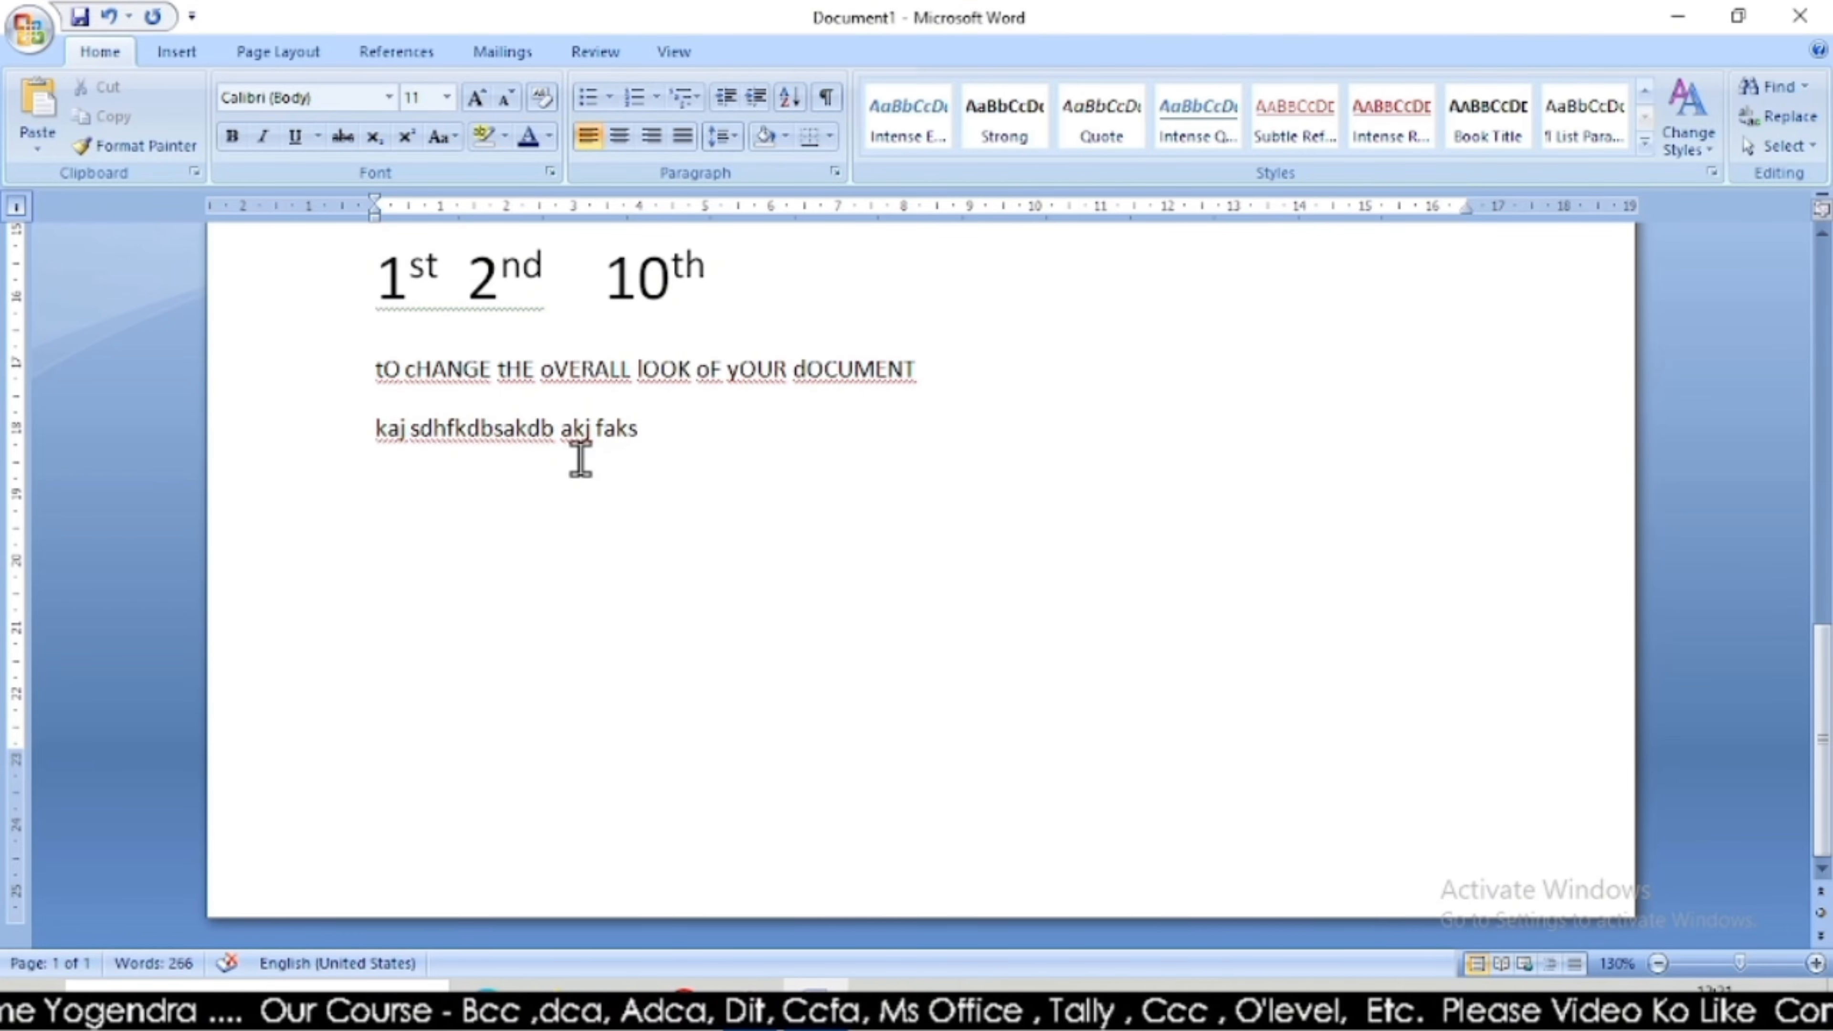
key(BackSpace)
key(BackSpace)
key(BackSpace)
key(BackSpace)
key(BackSpace)
key(BackSpace)
key(BackSpace)
key(BackSpace)
key(BackSpace)
key(BackSpace)
key(BackSpace)
key(BackSpace)
key(BackSpace)
key(BackSpace)
key(BackSpace)
key(BackSpace)
key(BackSpace)
key(BackSpace)
key(BackSpace)
key(BackSpace)
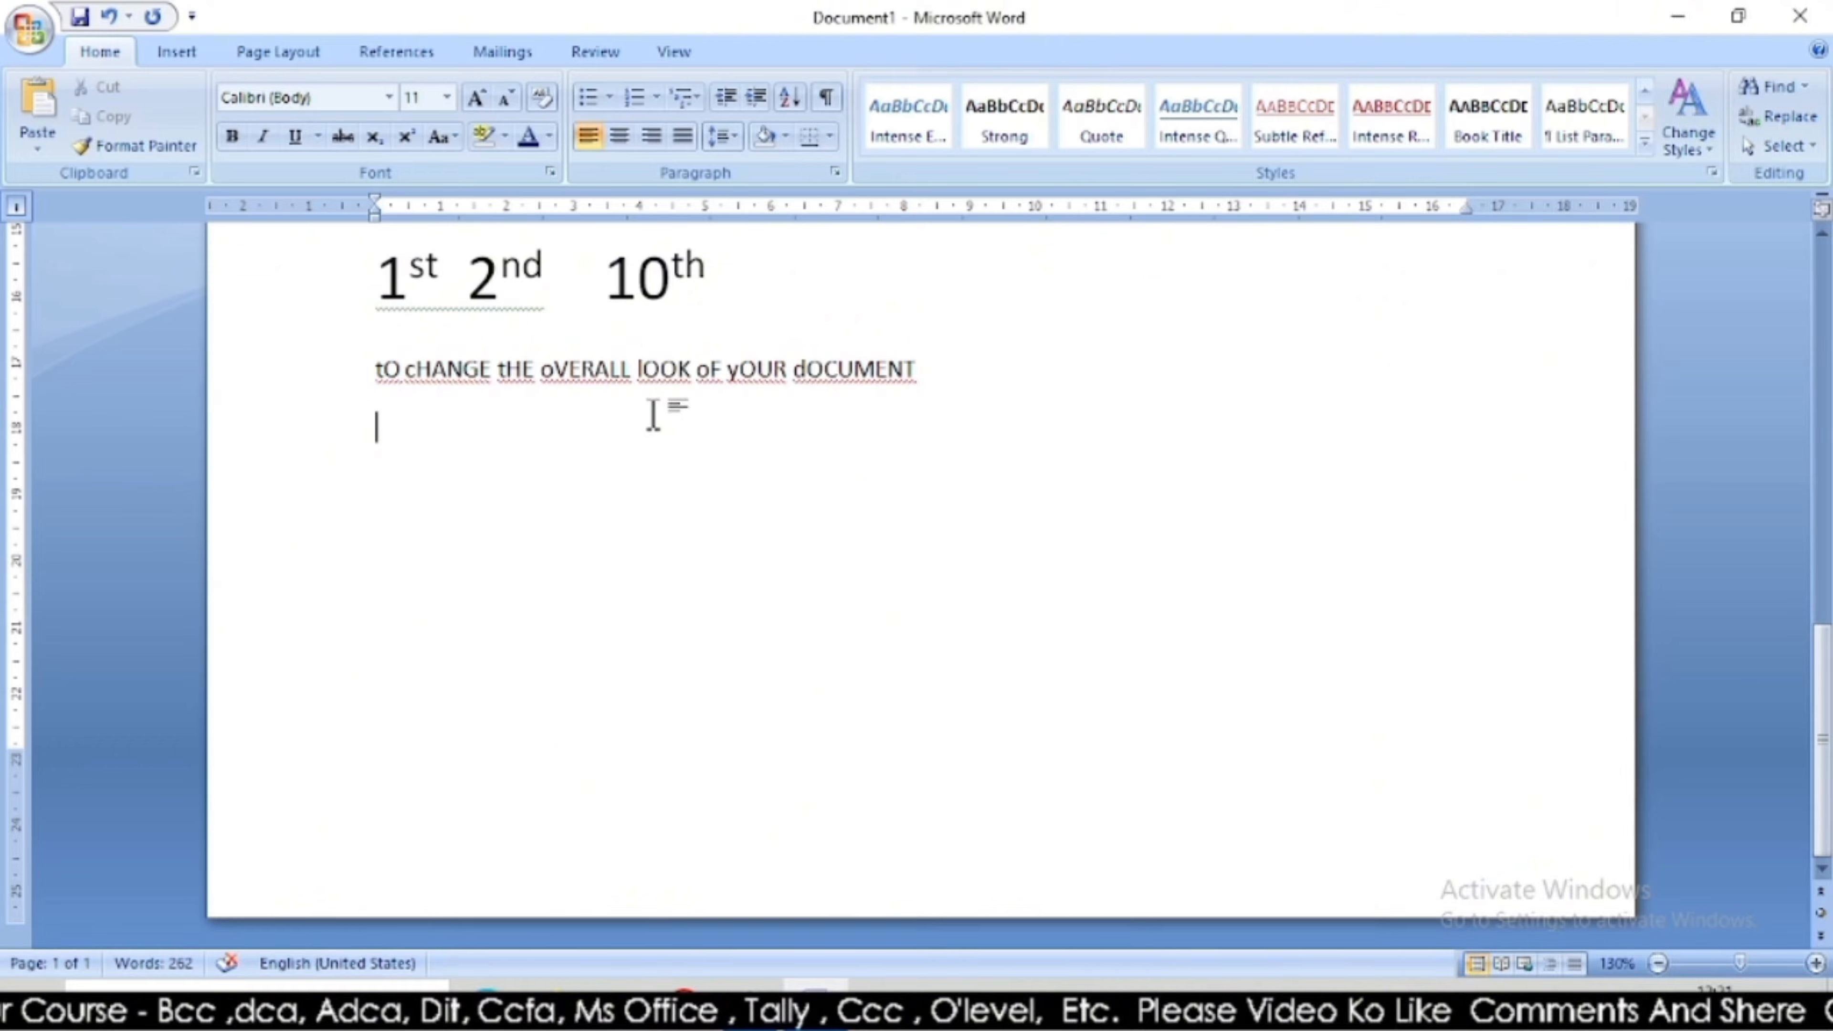
Justify the four body paragraphs, from the document's first line through "contained in your current template".
scroll(509, 406, up, 10)
scroll(509, 406, up, 5)
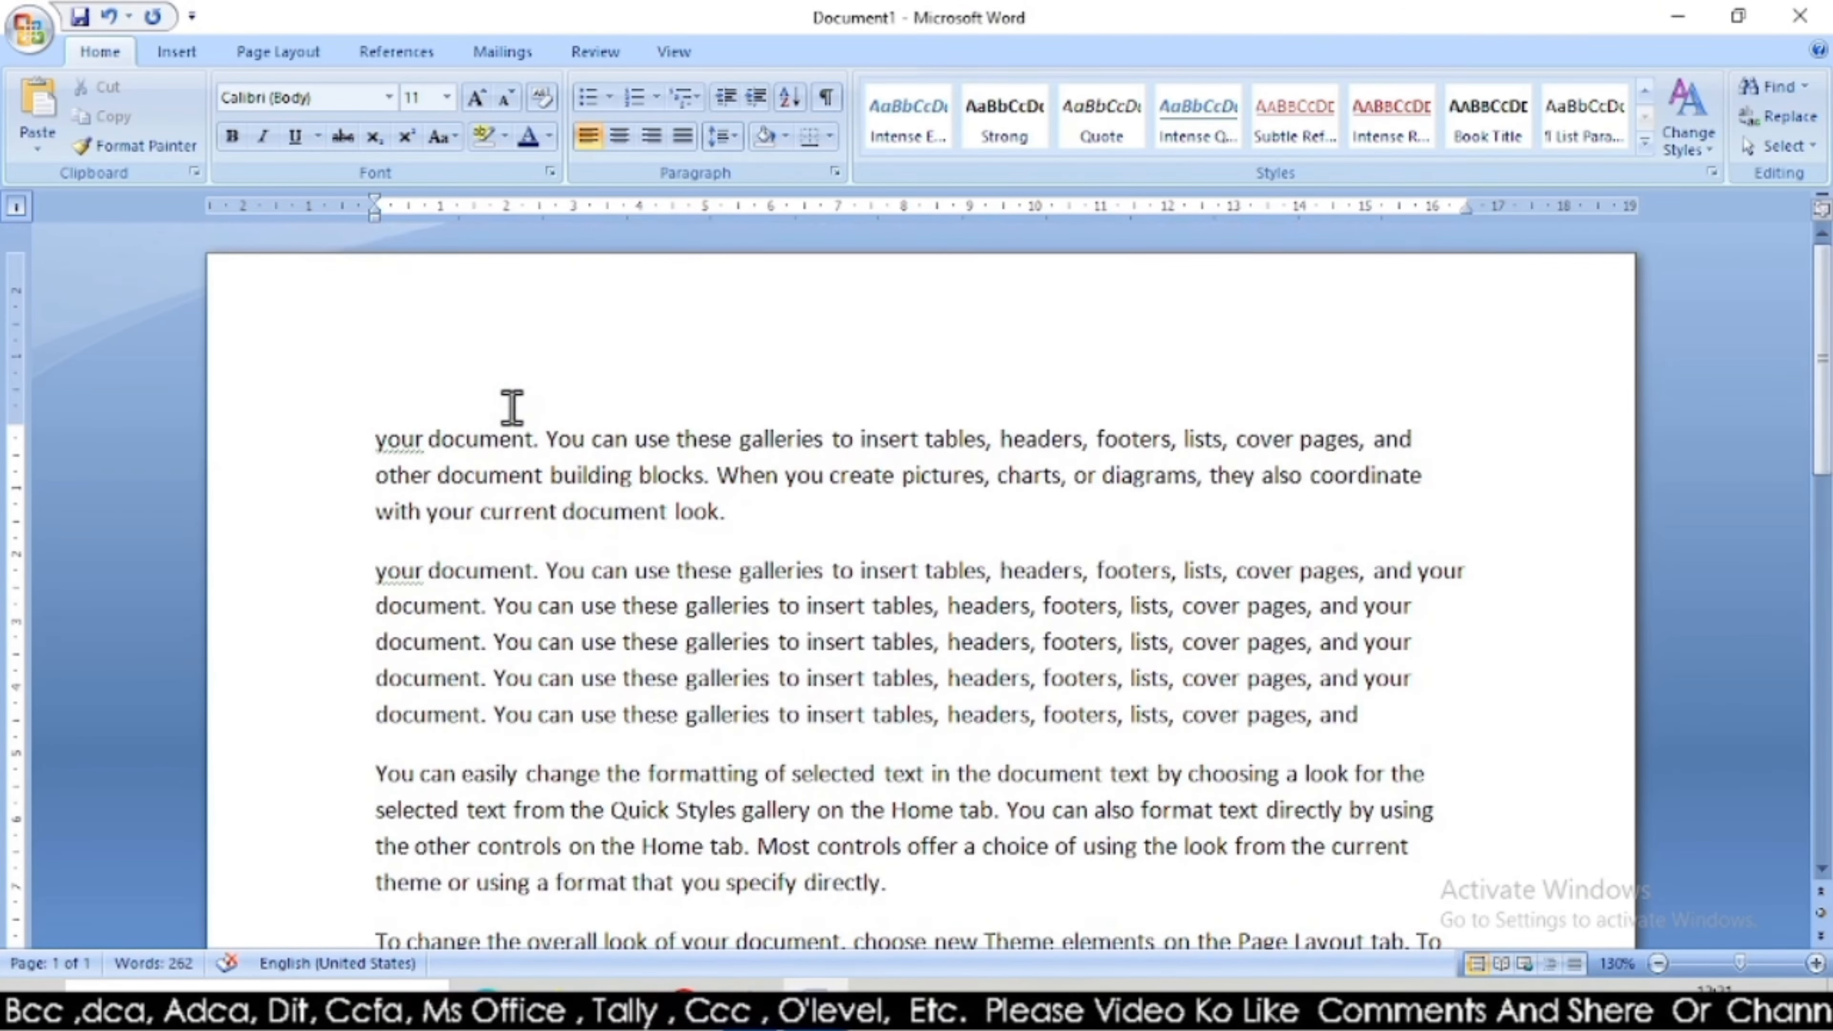
scroll(1303, 466, down, 2)
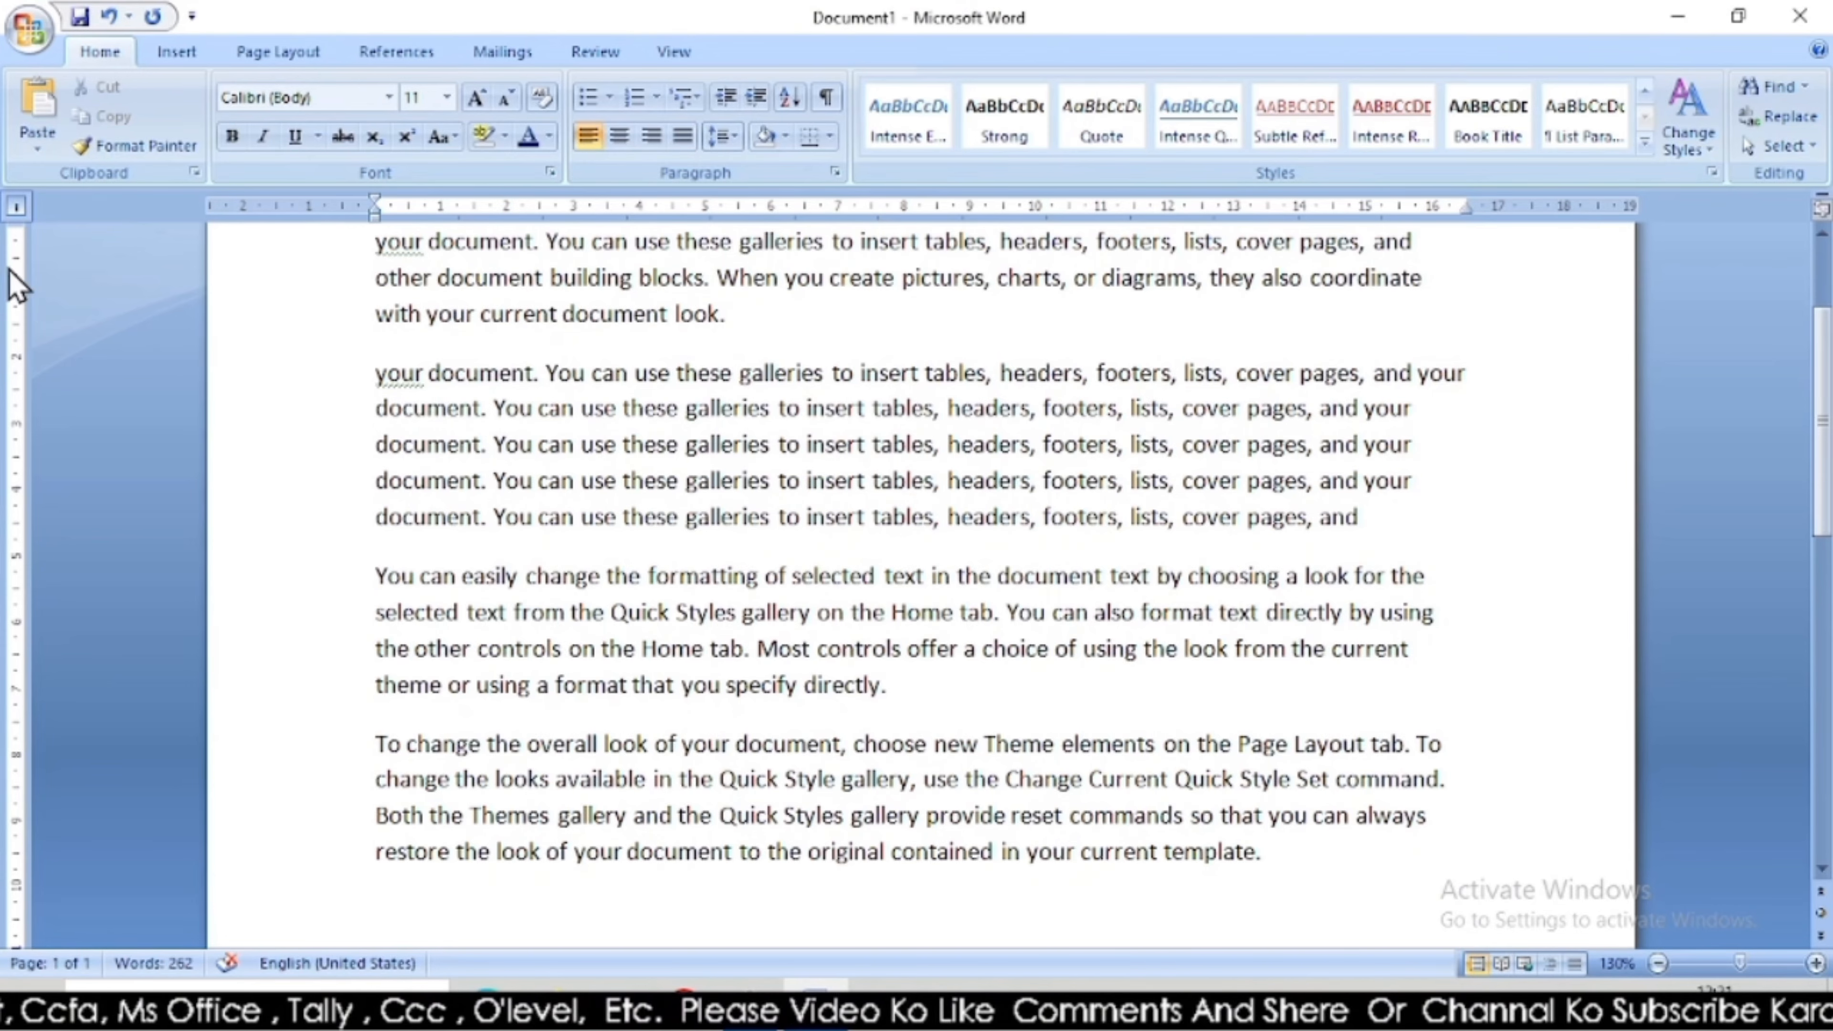
scroll(729, 413, up, 2)
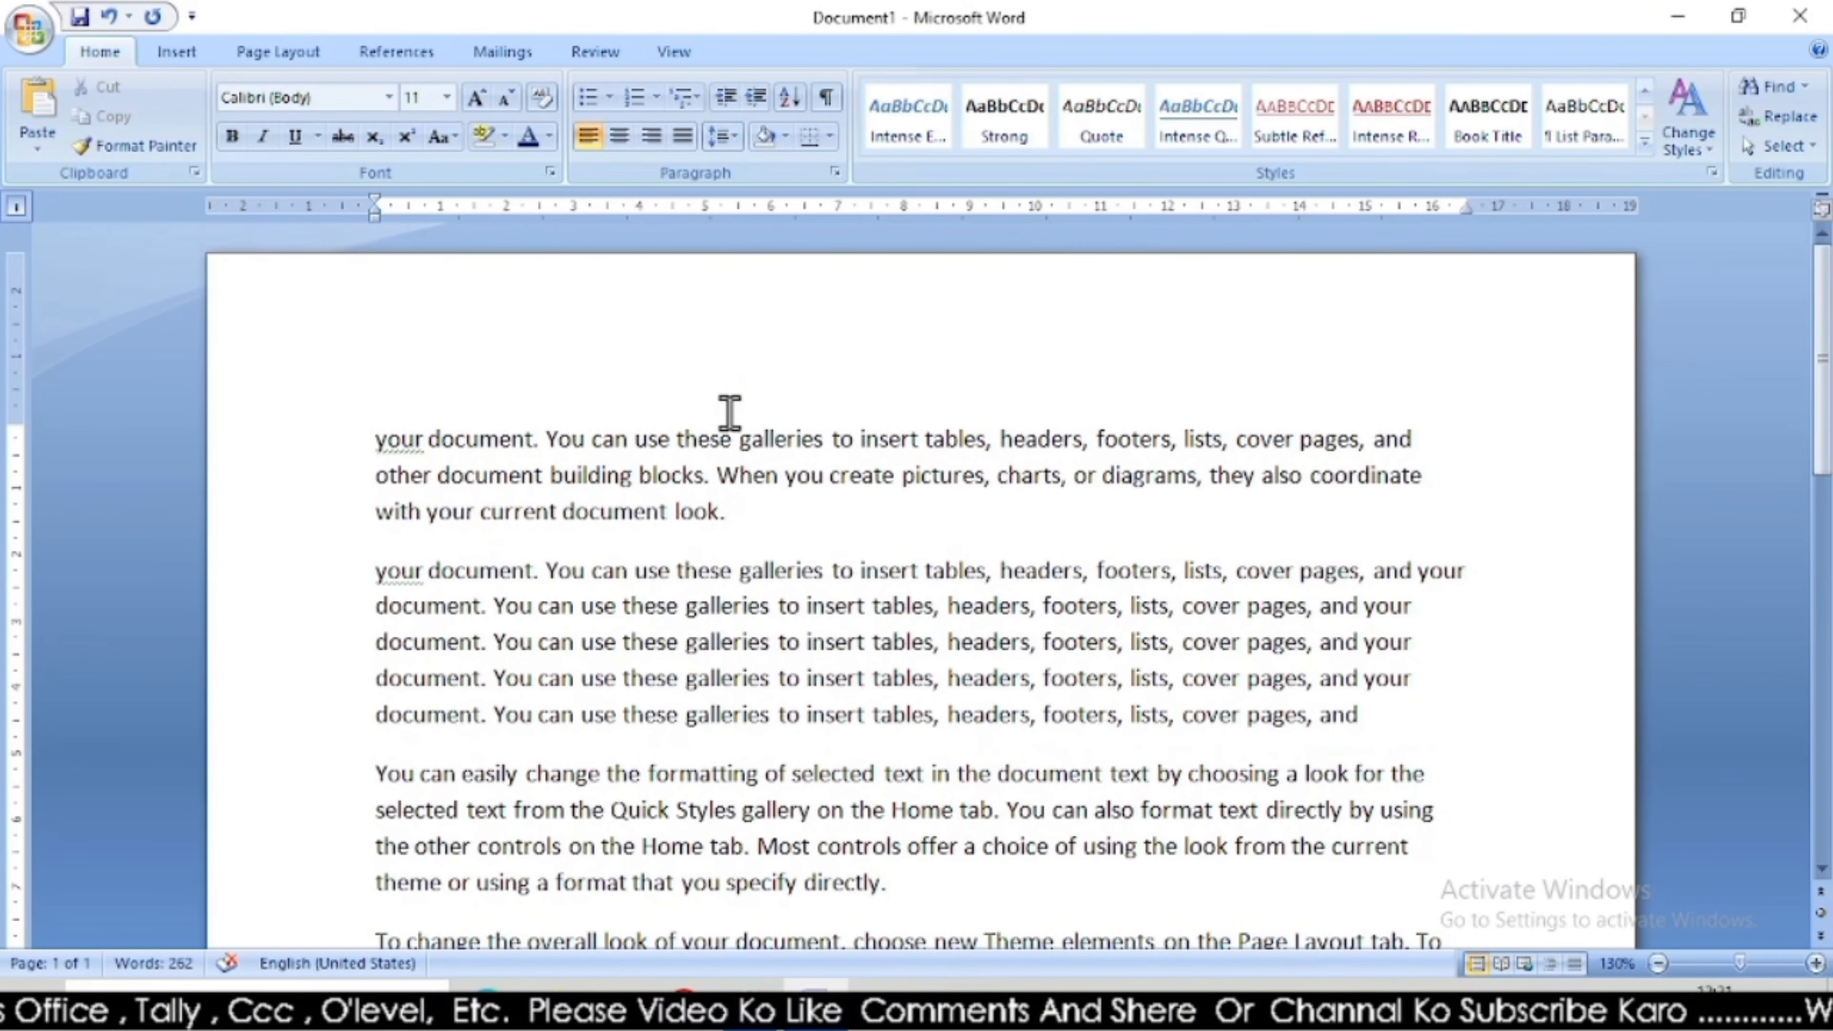
drag(368, 436, 1293, 786)
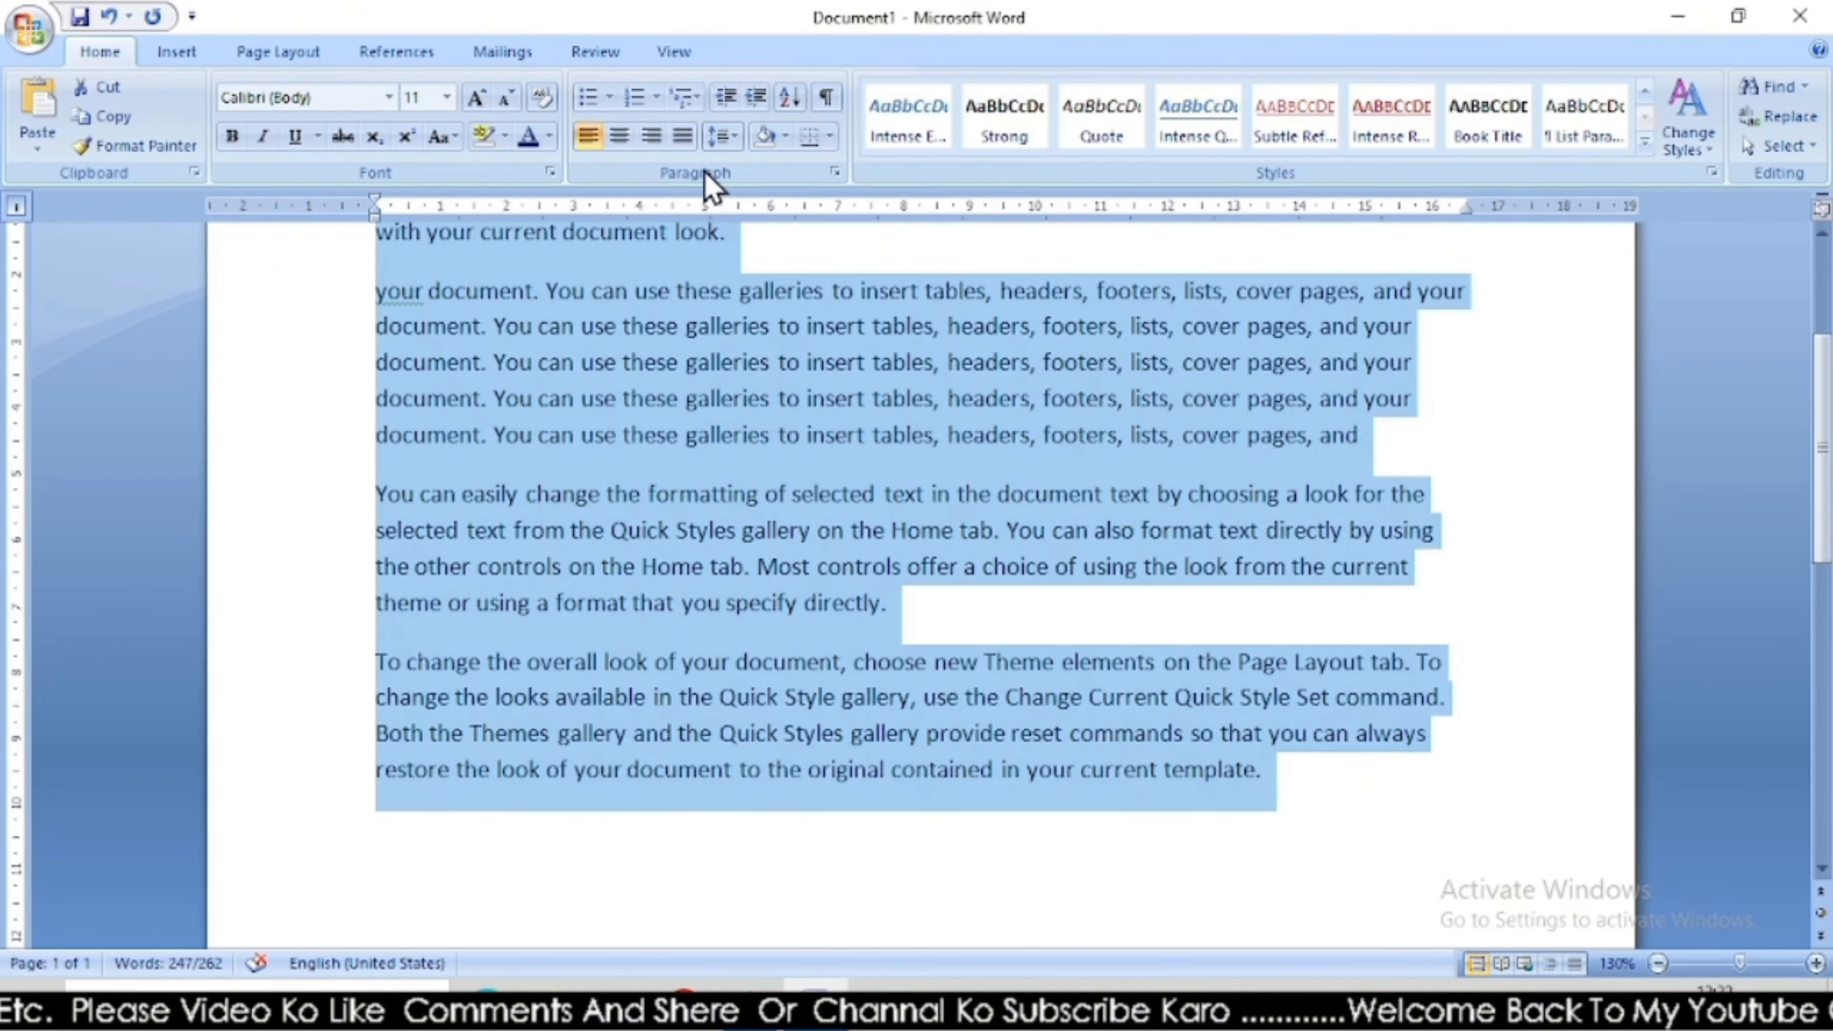
click(684, 136)
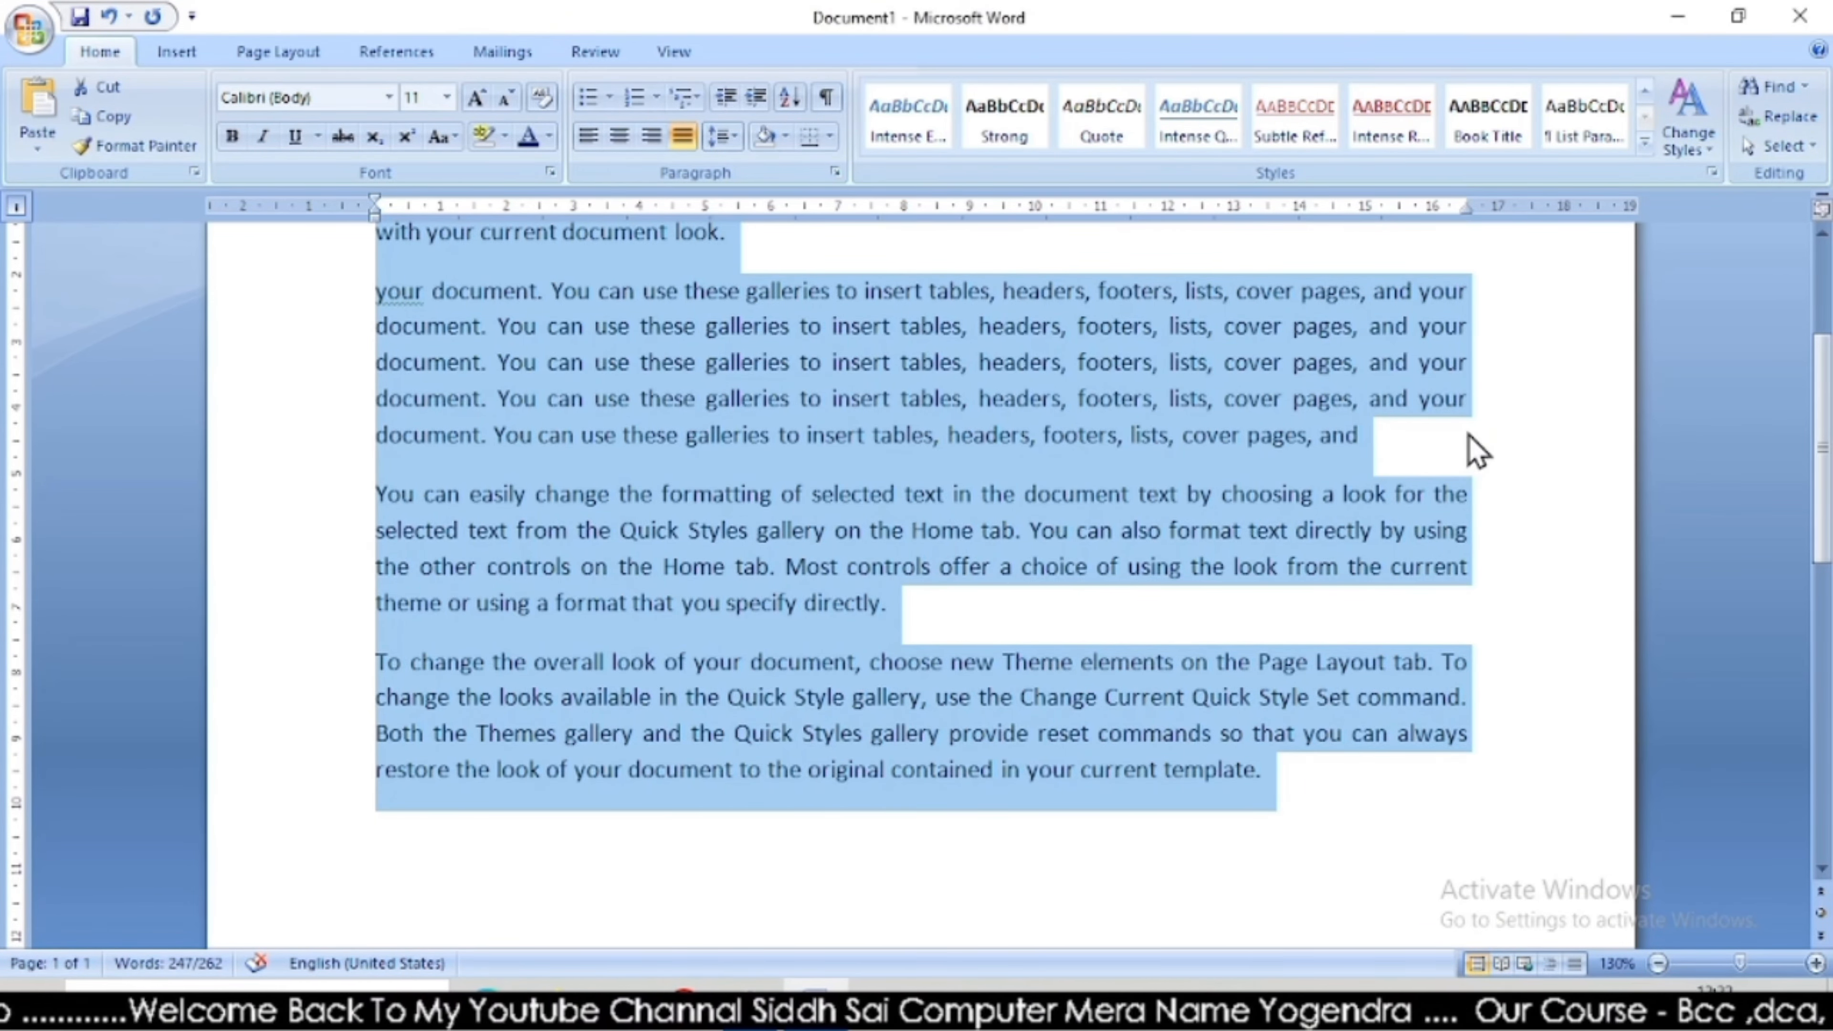
Turn justification off and on again for the four selected body paragraphs to compare their line edges, and clear the selection.
scroll(1166, 409, up, 3)
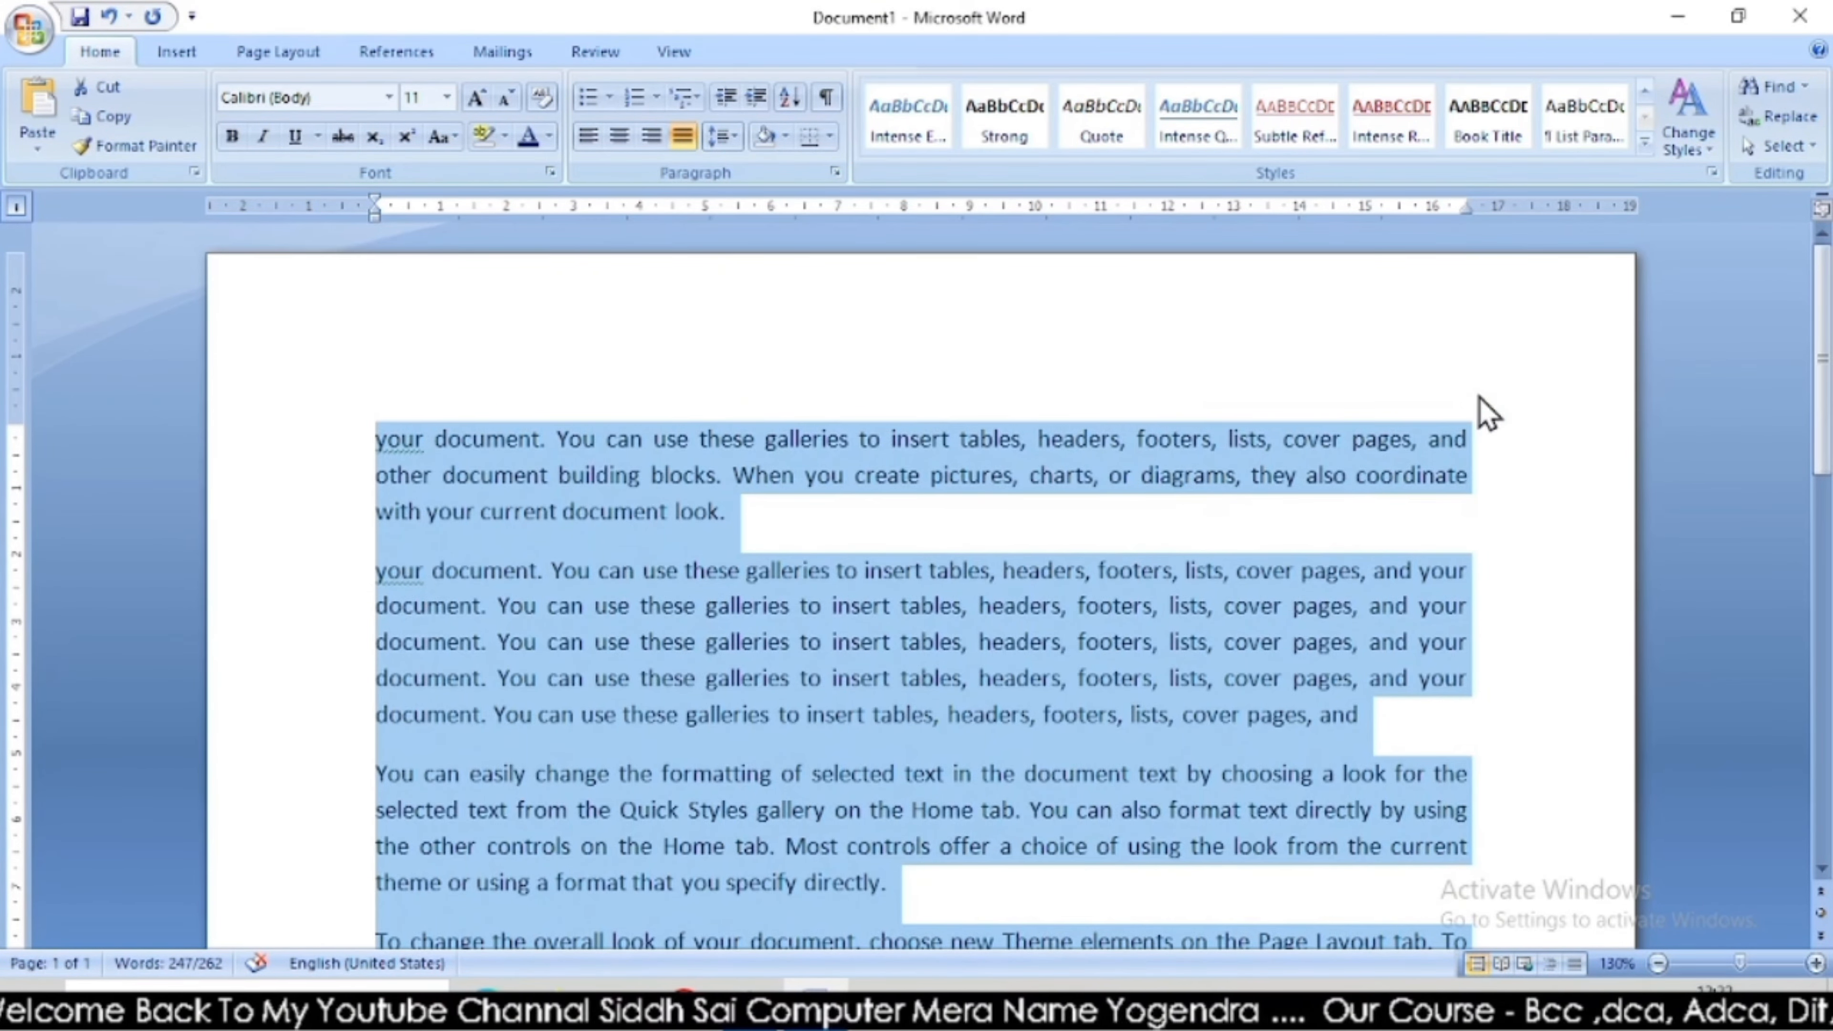
click(682, 137)
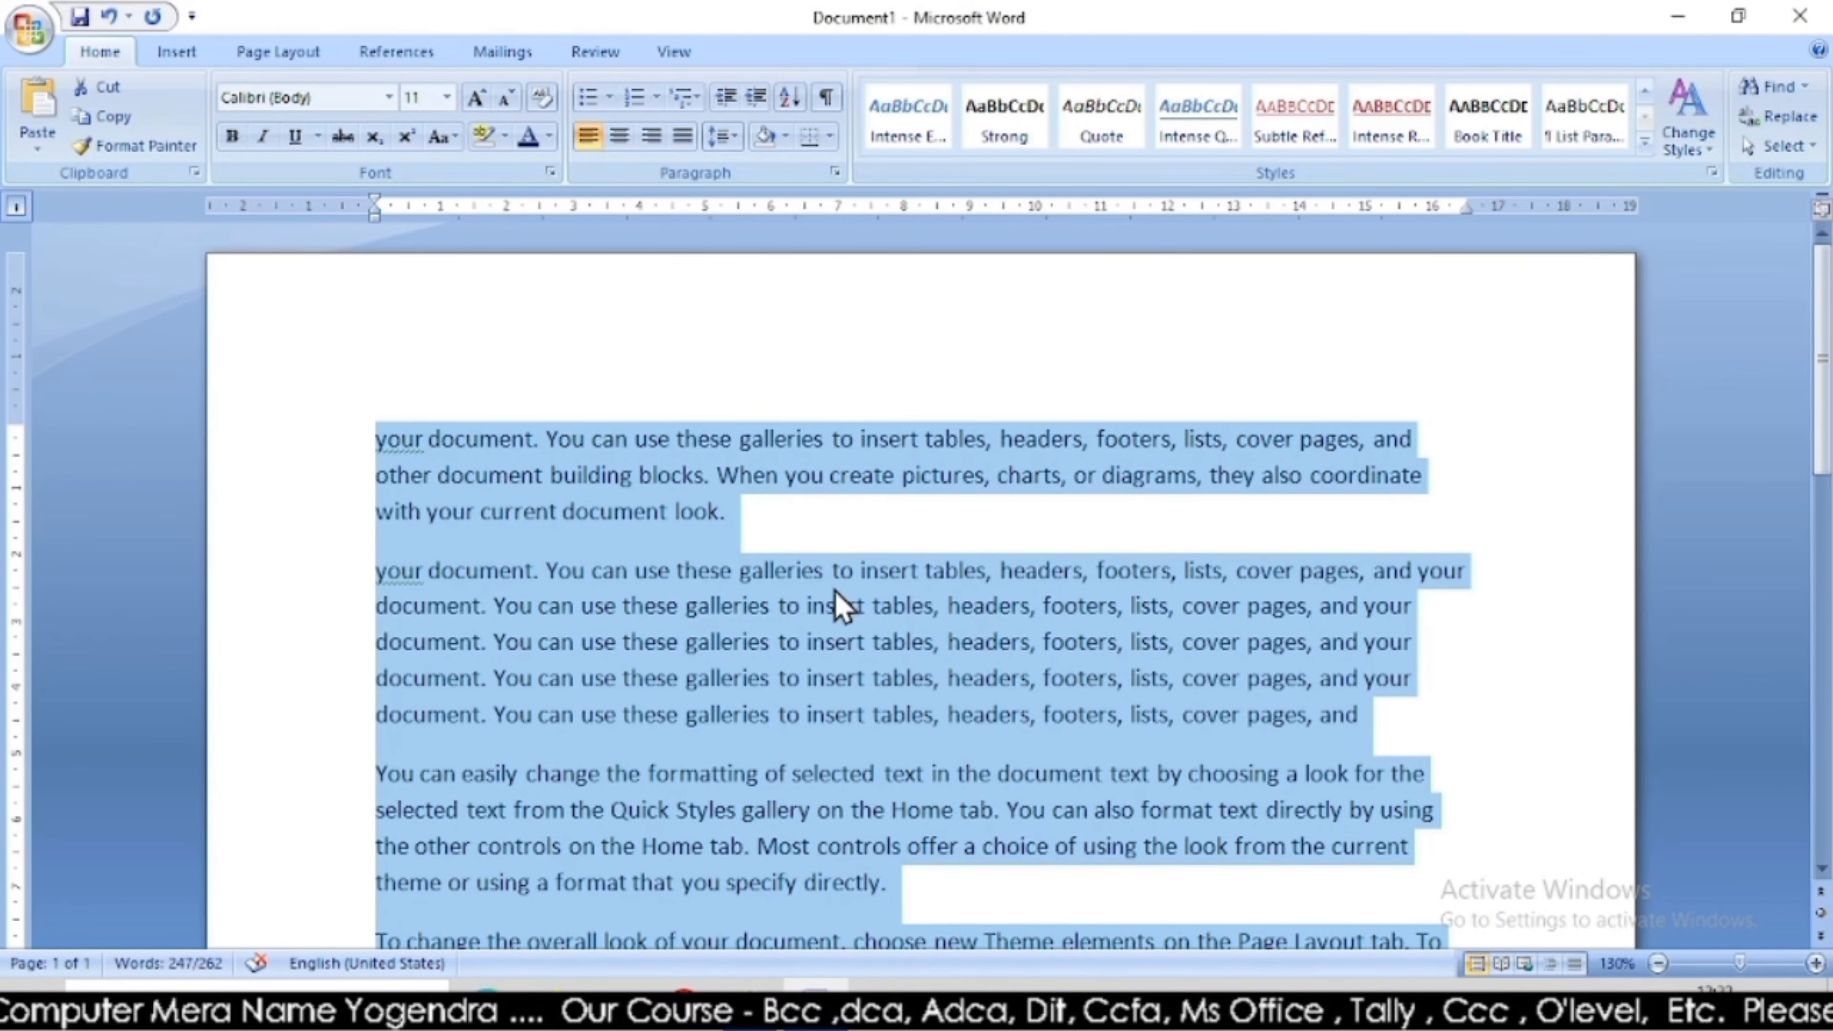
click(682, 135)
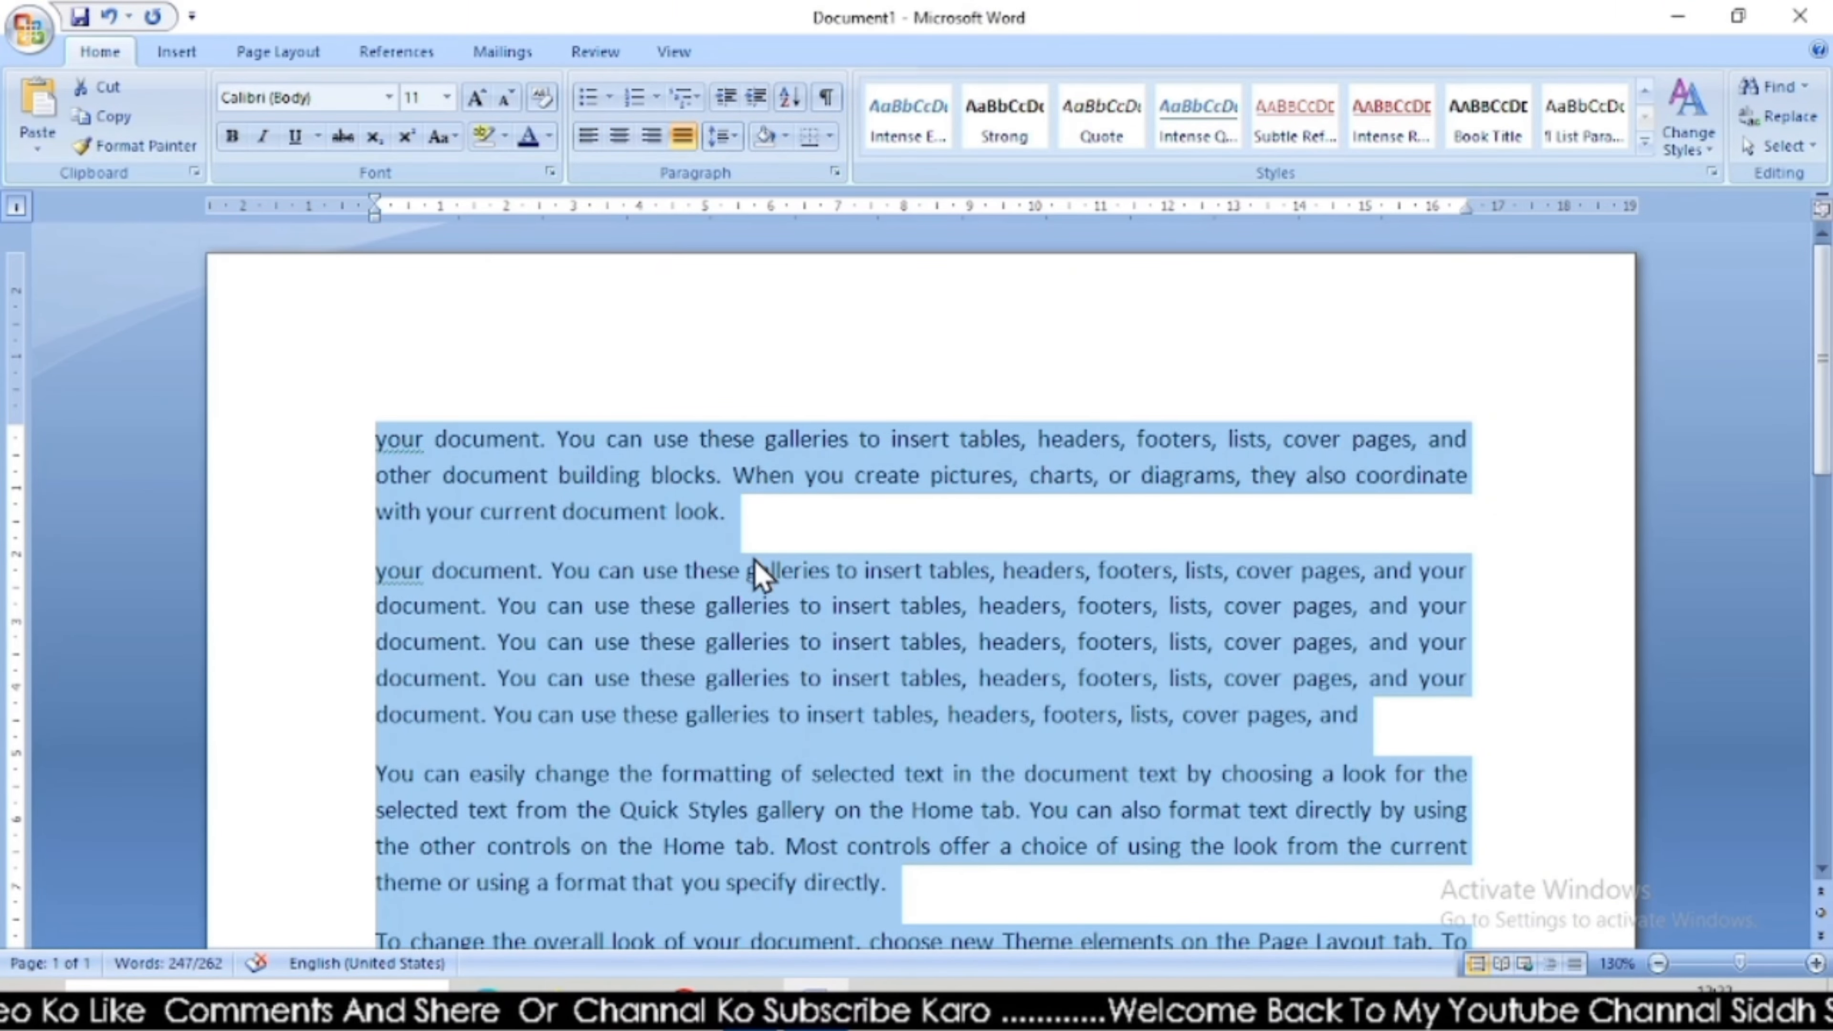
click(754, 482)
Add blank lines below the toggle-case phrase until the insertion point reaches the start of page 2.
scroll(751, 481, down, 8)
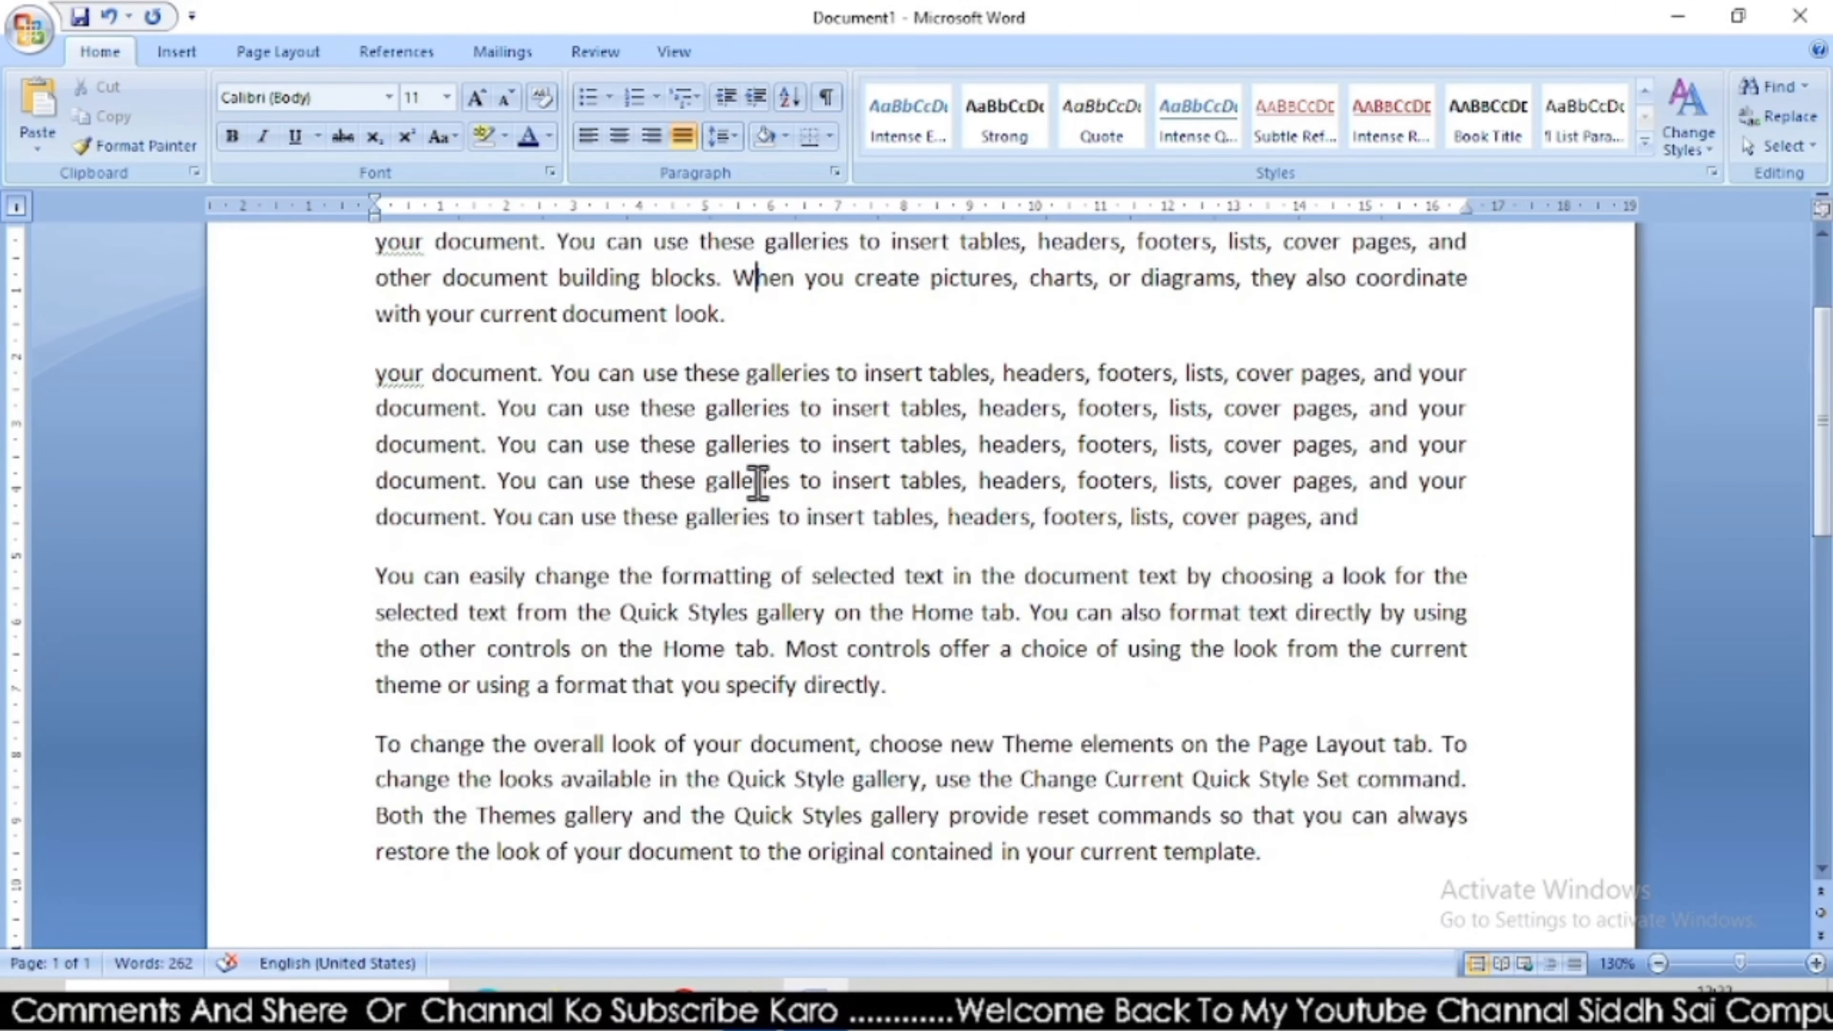
scroll(757, 482, down, 4)
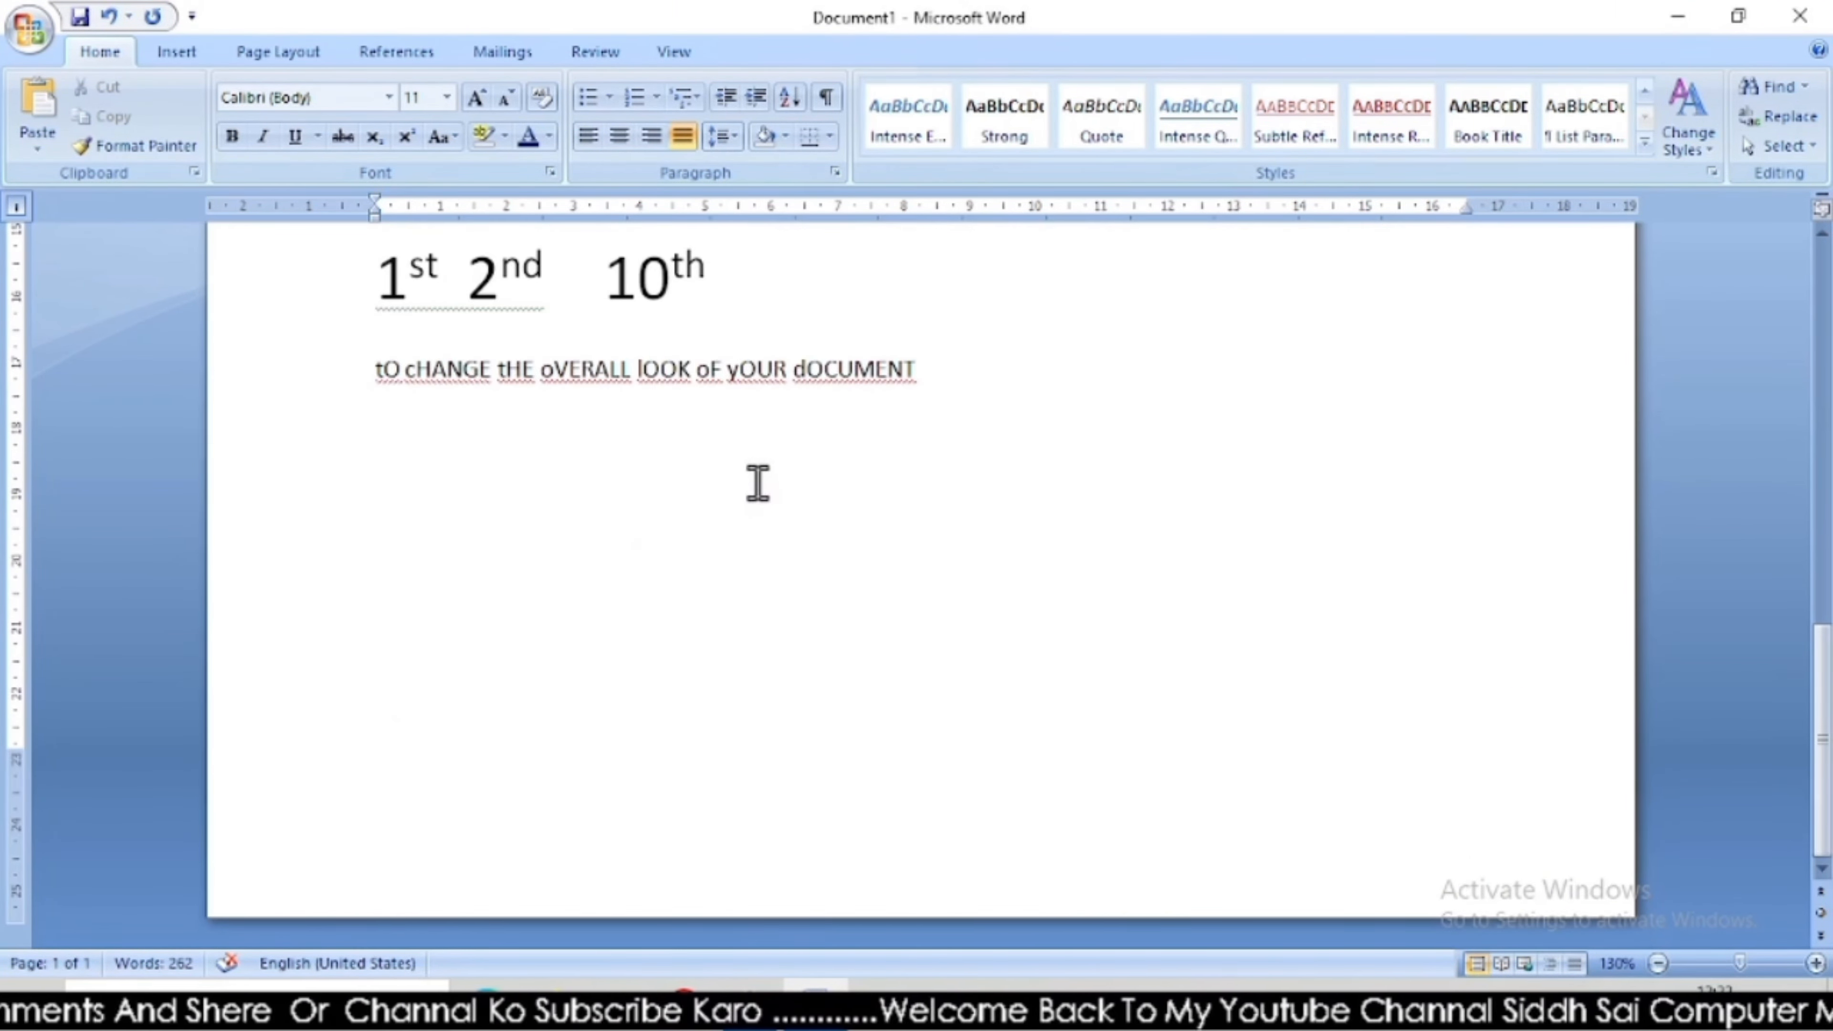
click(997, 390)
key(Return)
key(Return)
key(Return)
key(Return)
key(Return)
key(Return)
key(Return)
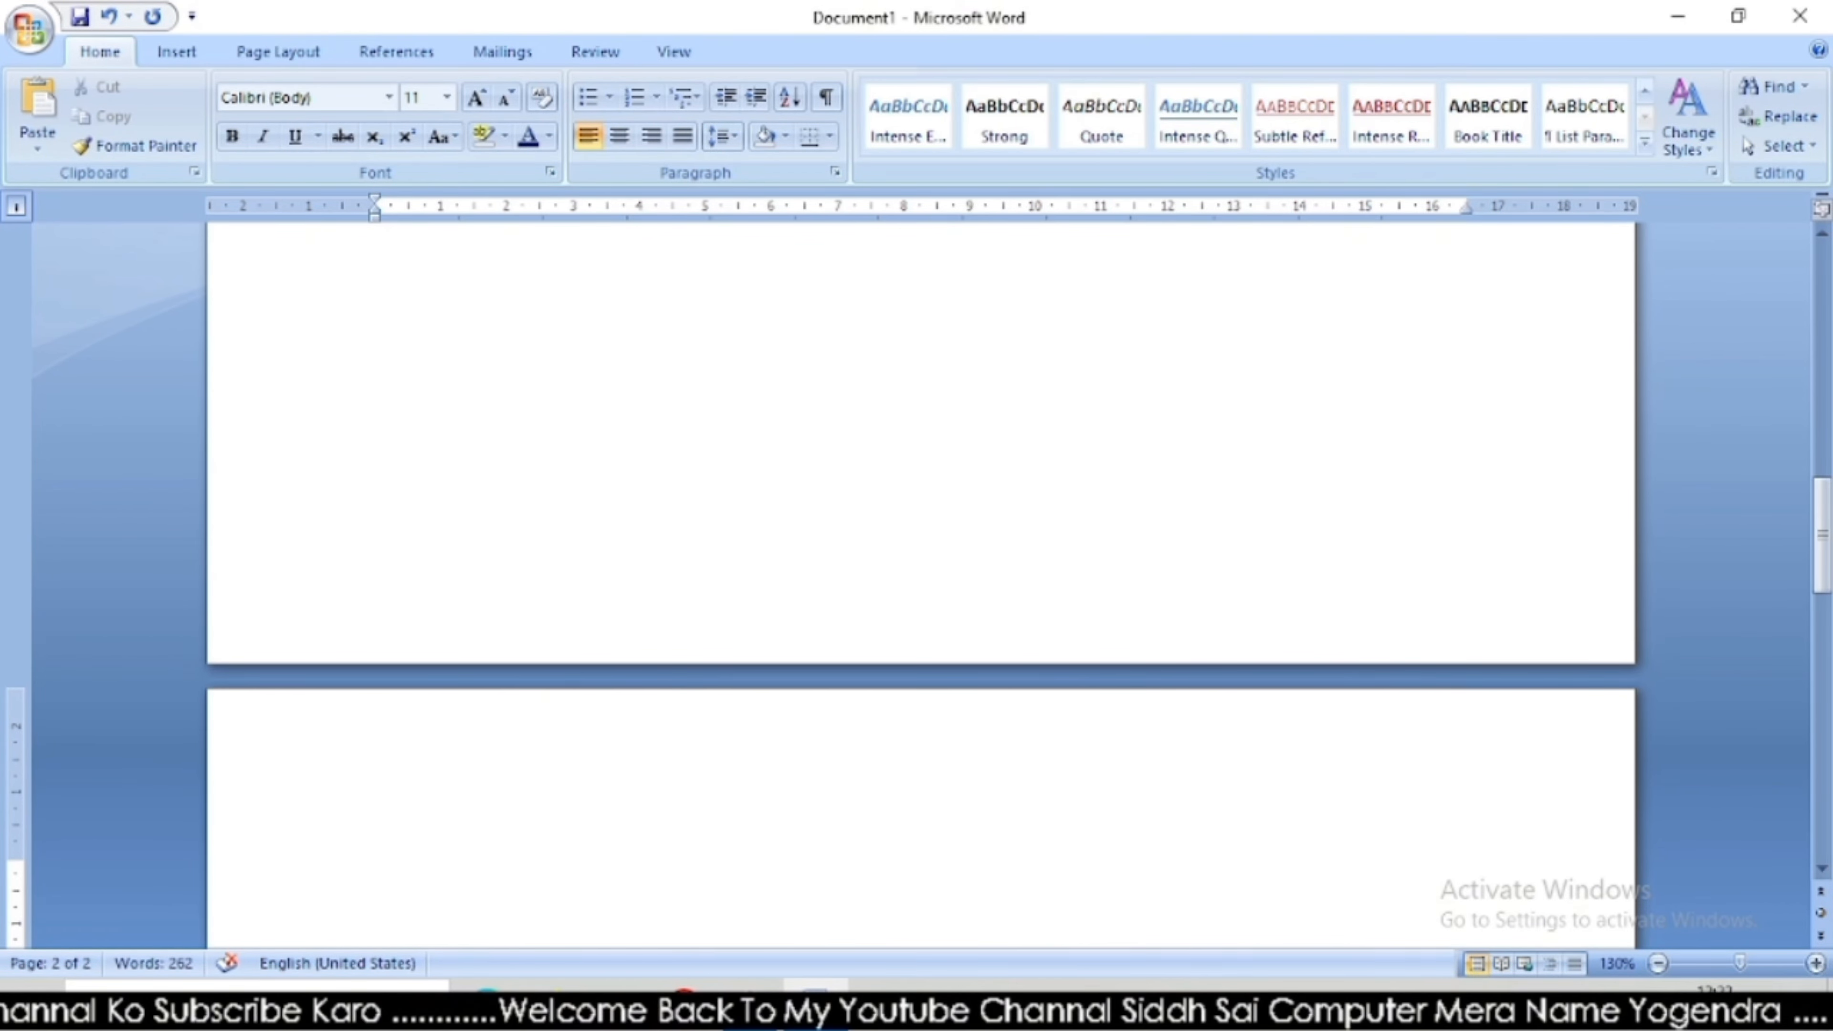
scroll(450, 909, down, 5)
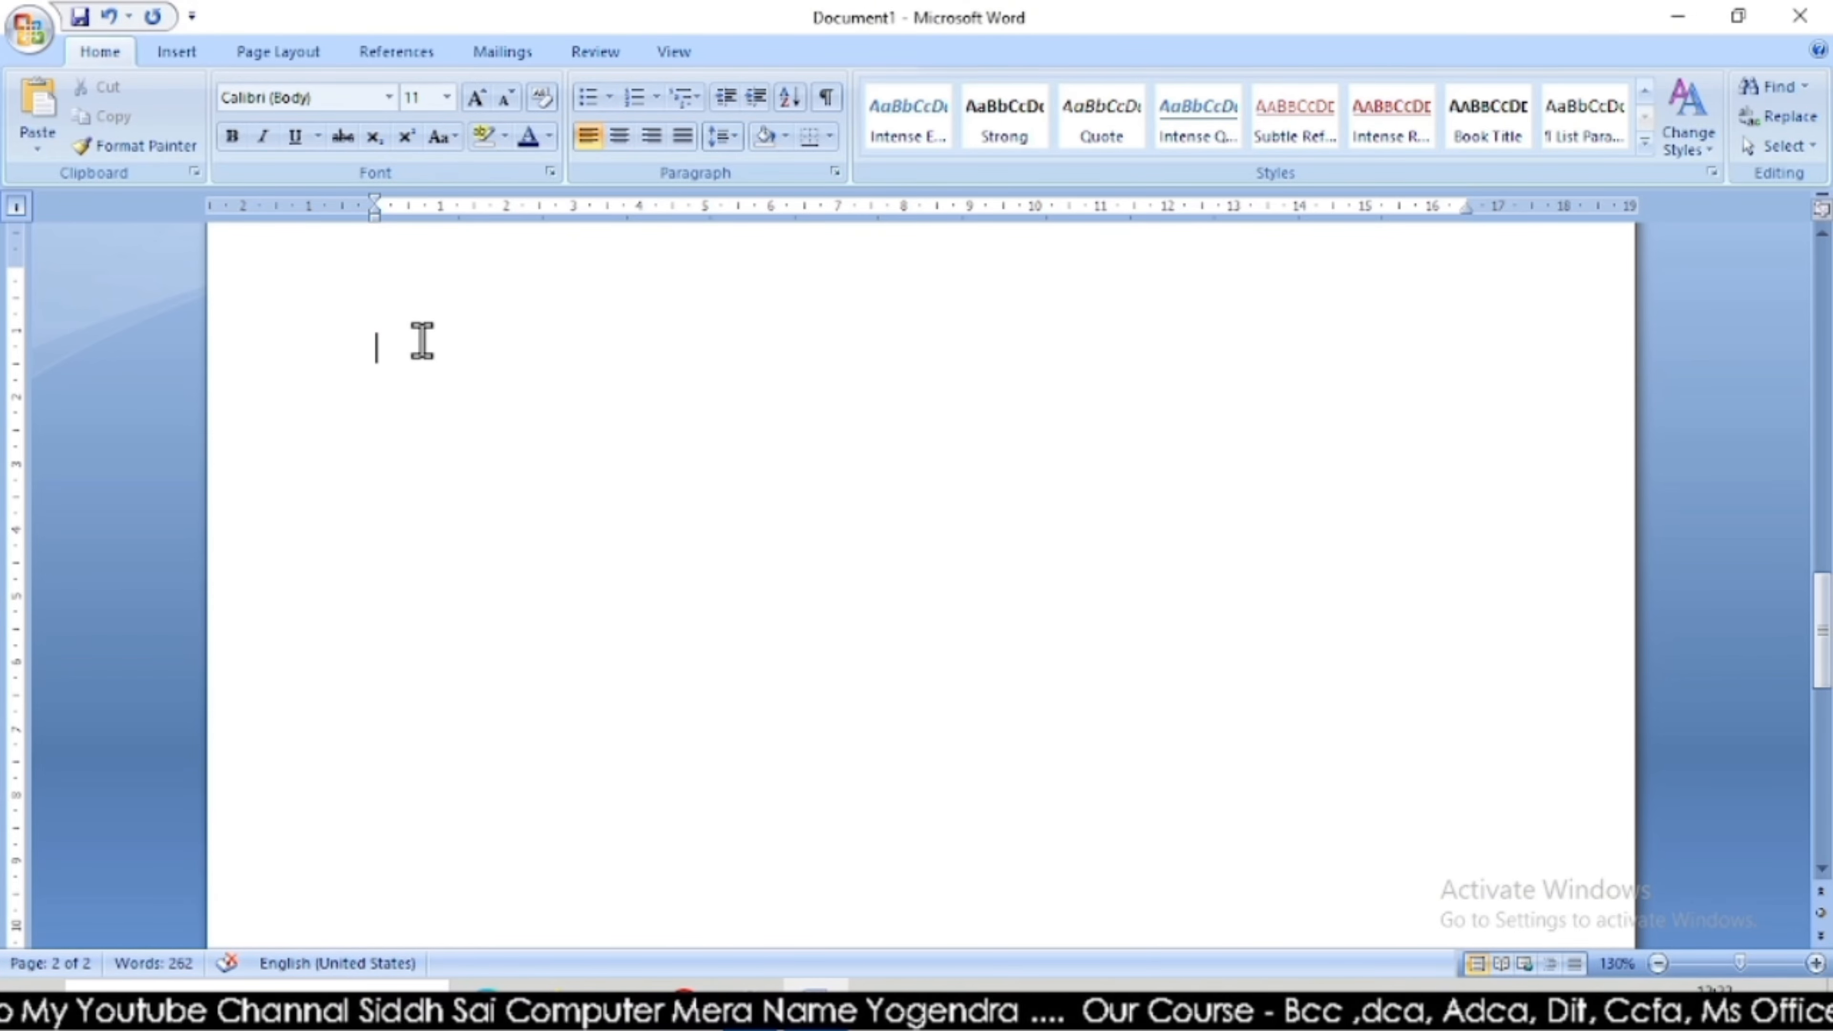
Enter the heading "List of items" on page 2 and start a new line below it.
text(list )
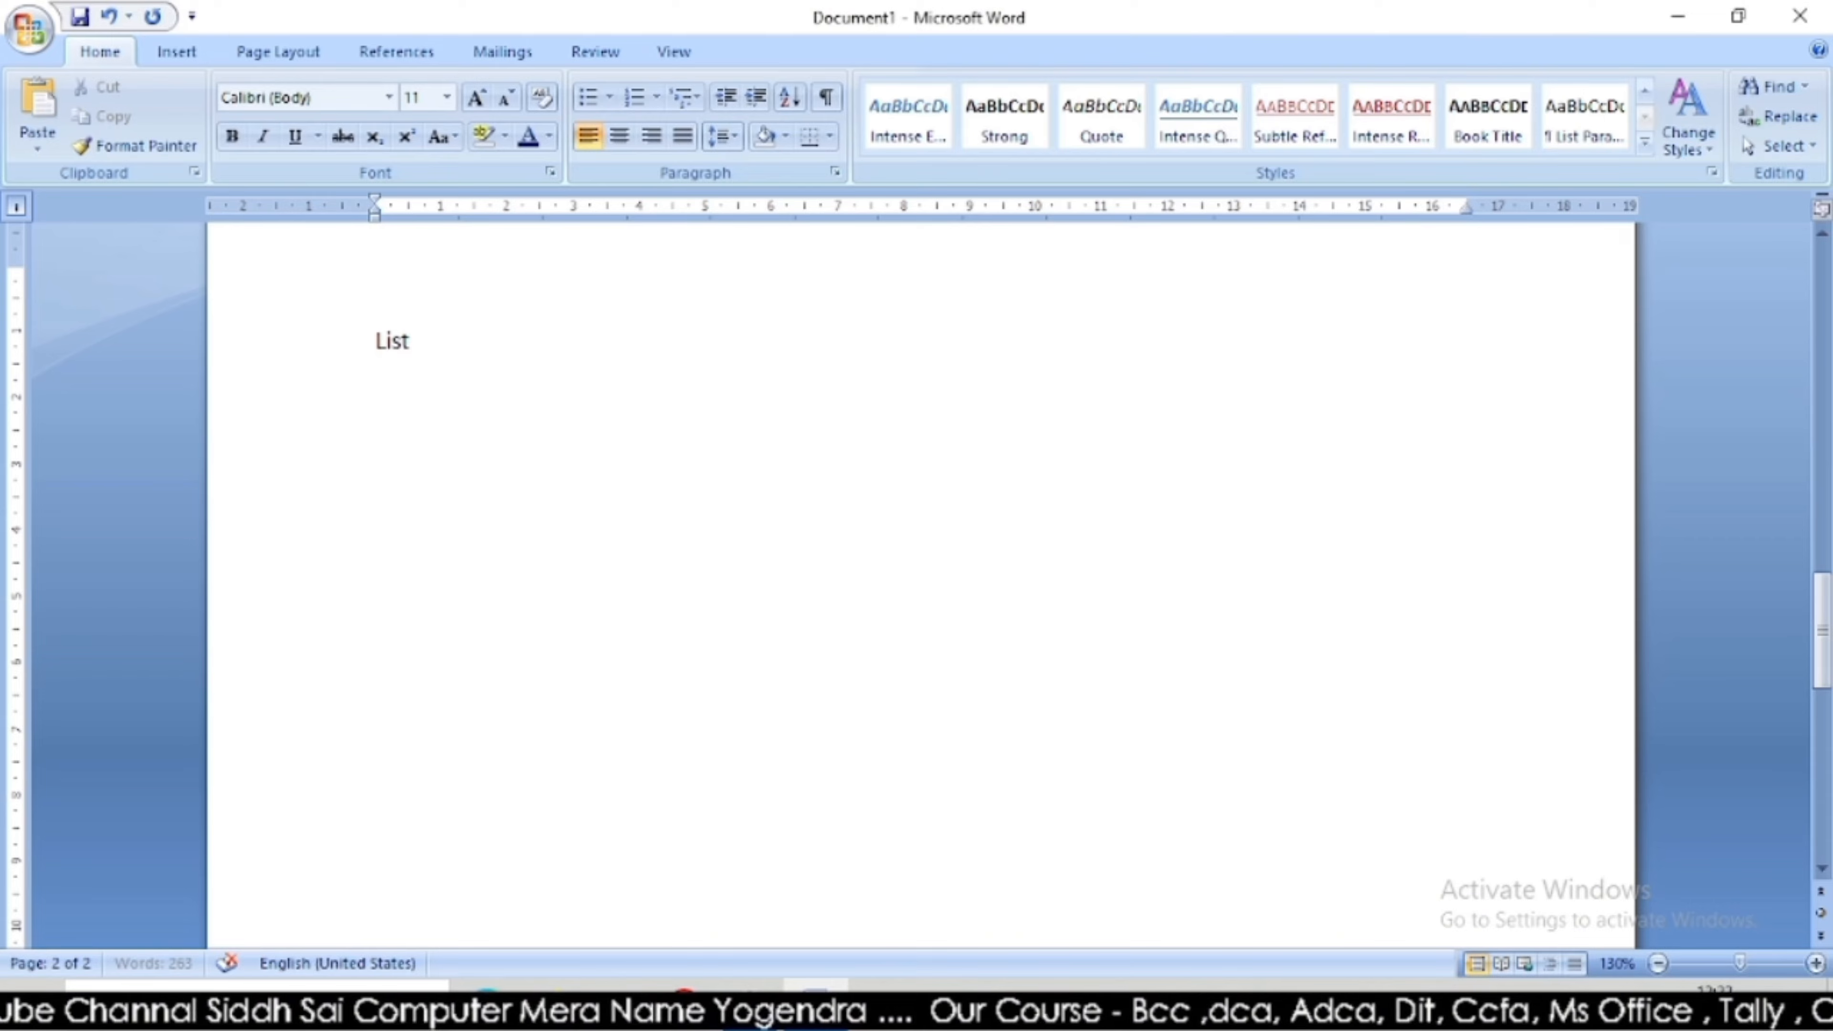
text(of )
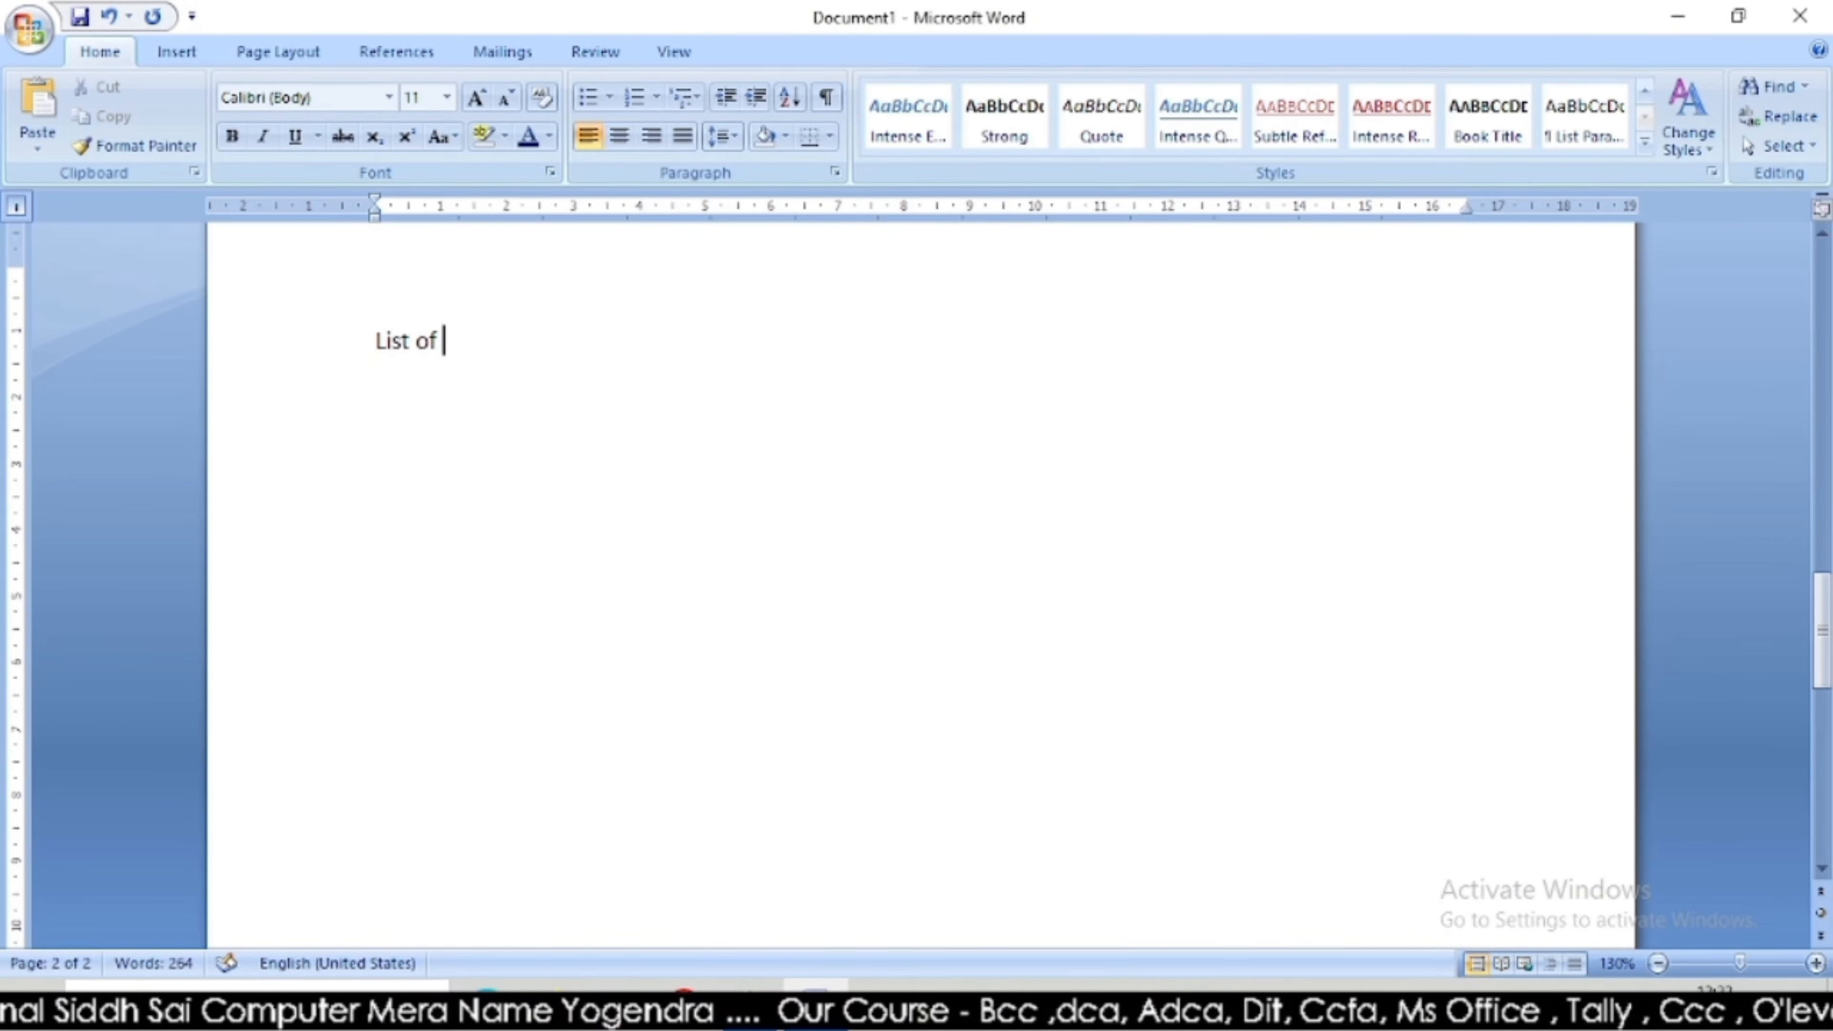
text(it)
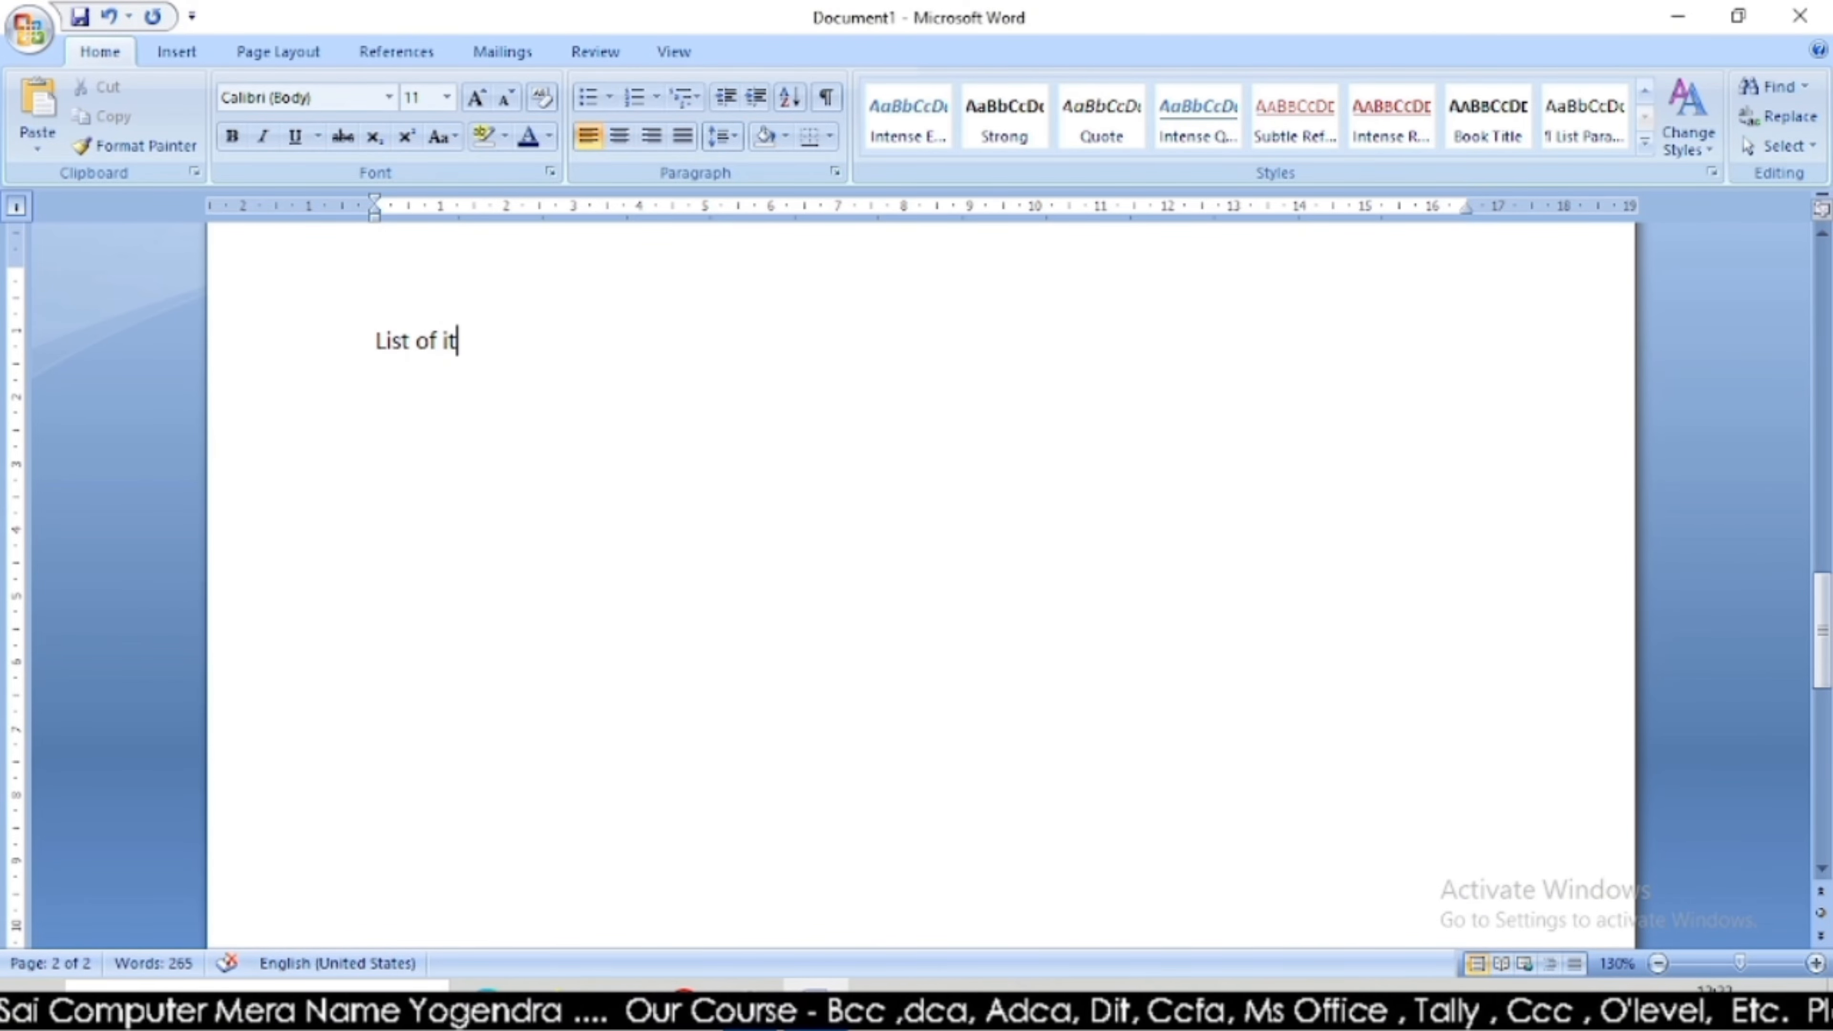
text(em)
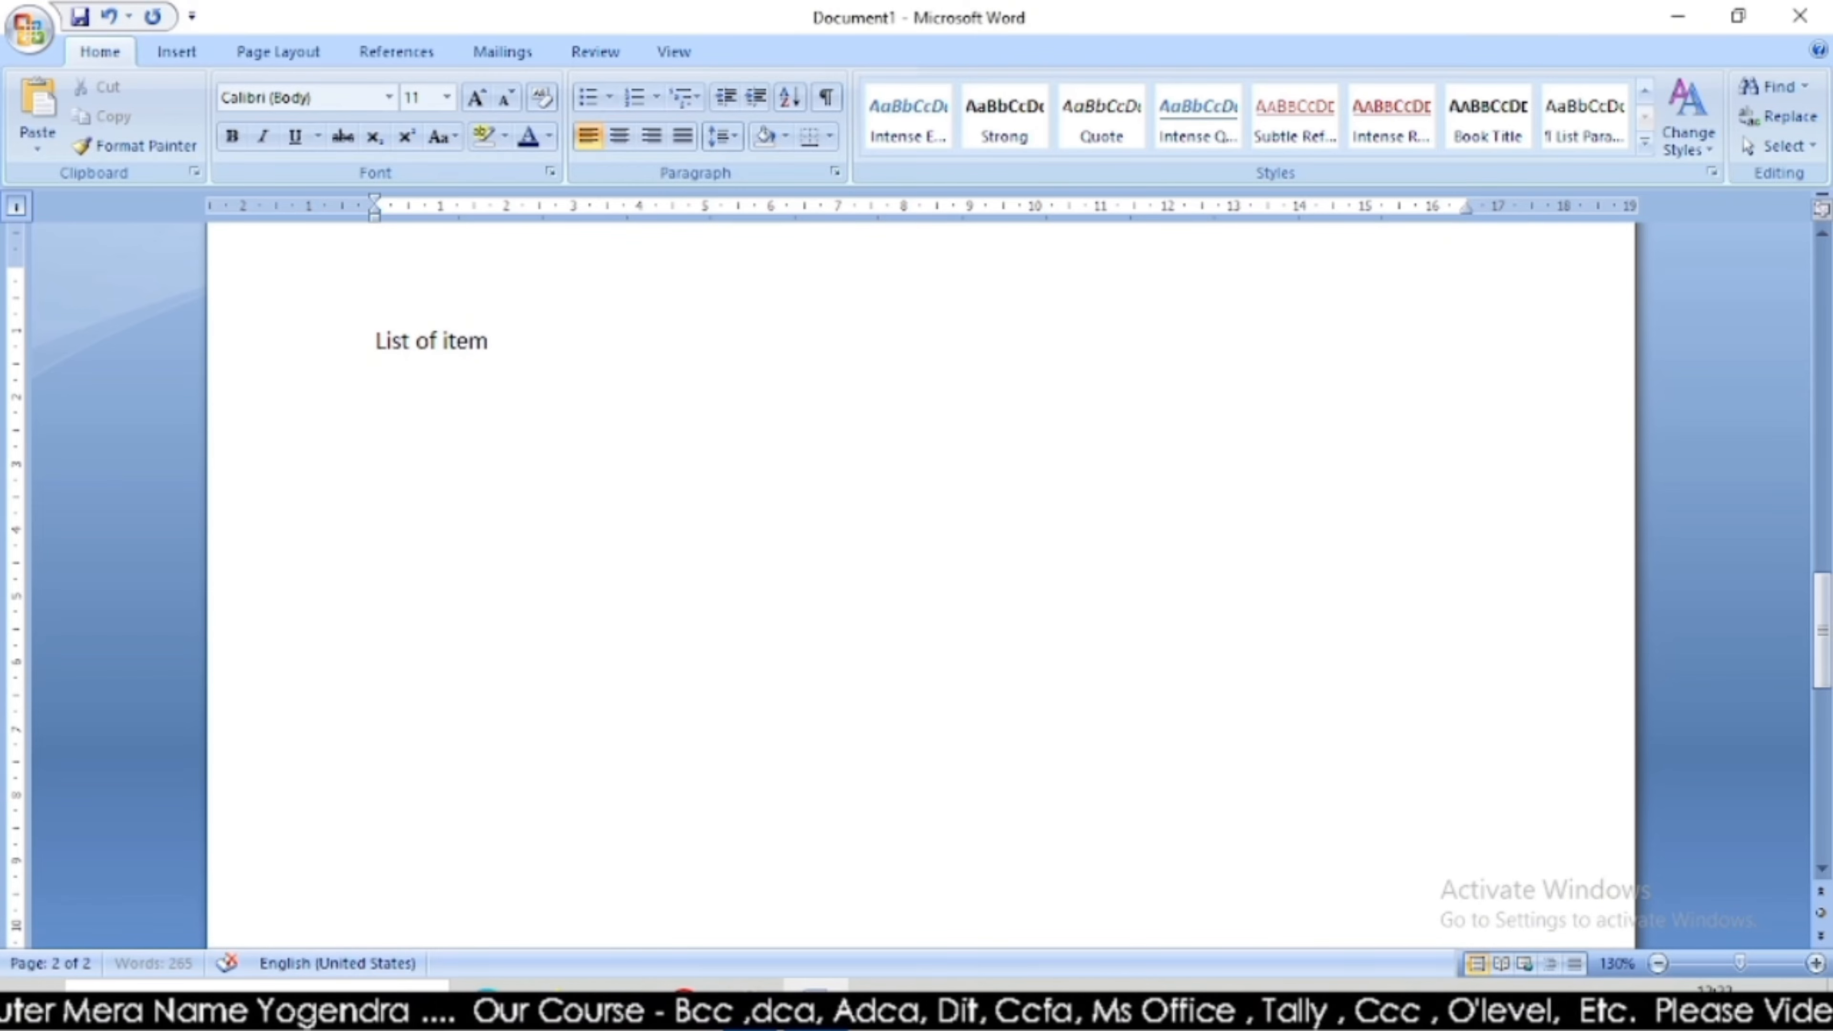
text(s)
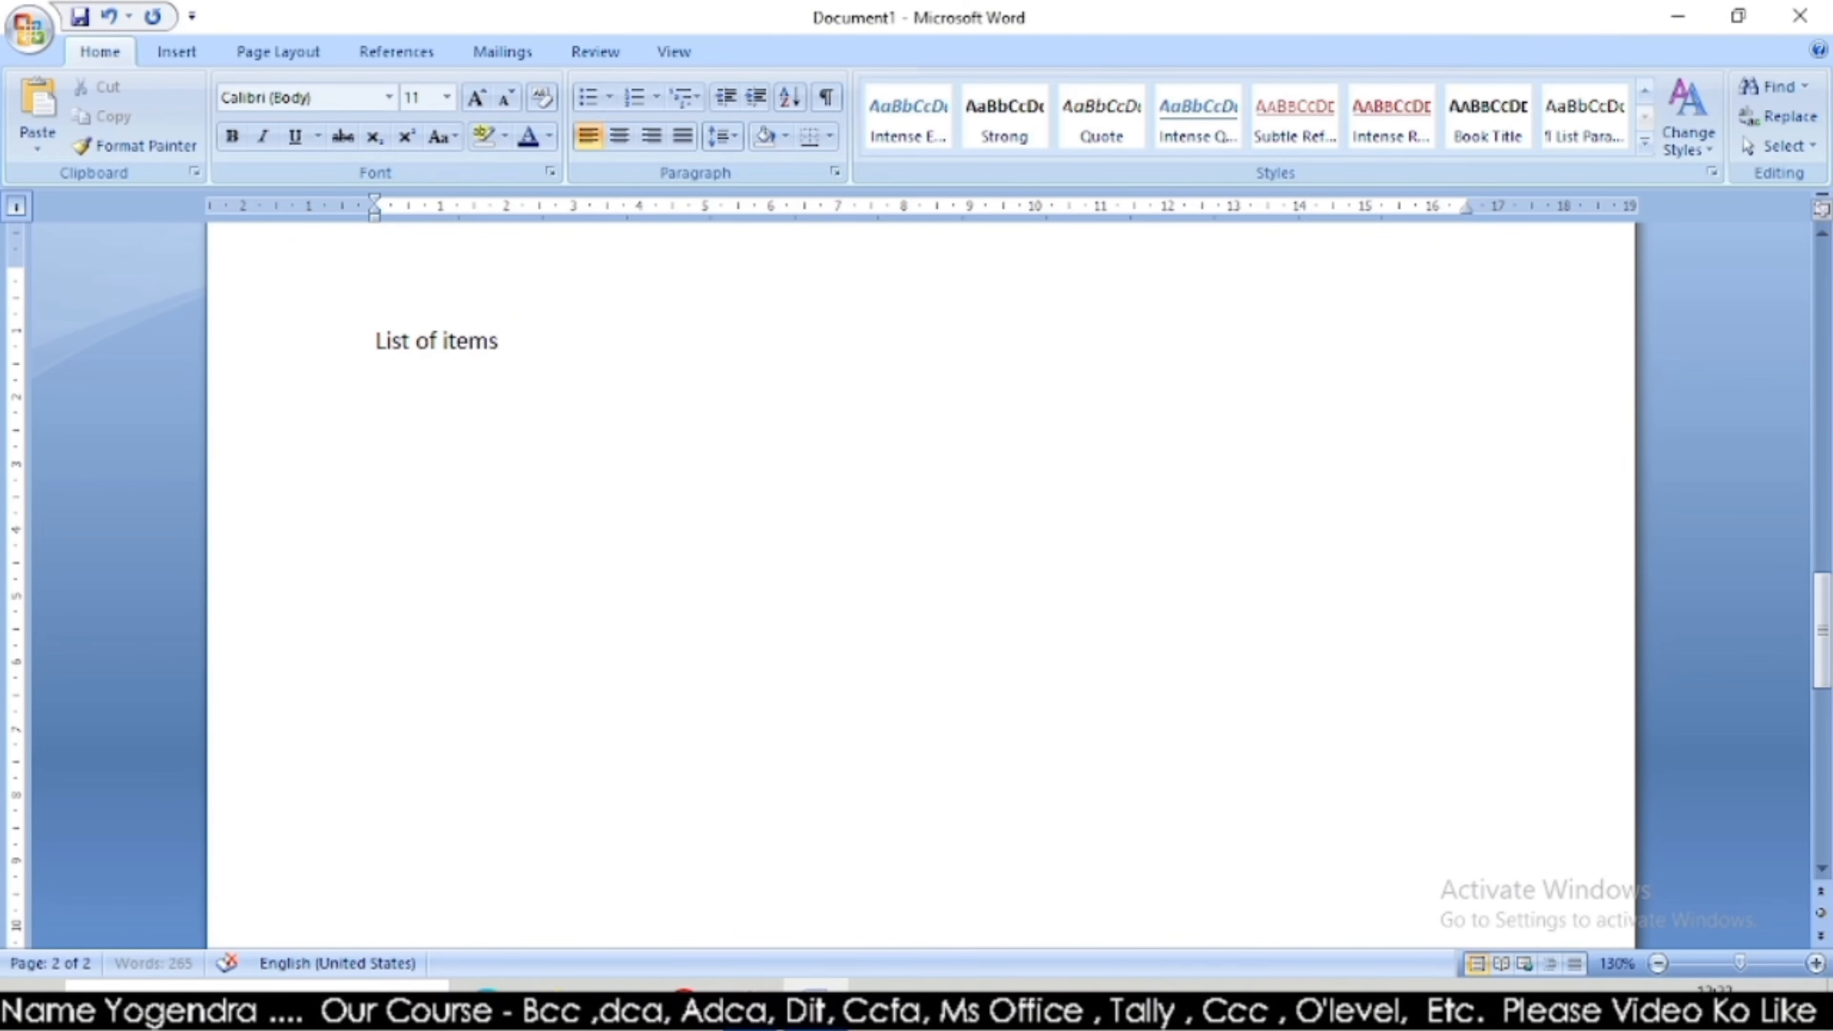
key(Return)
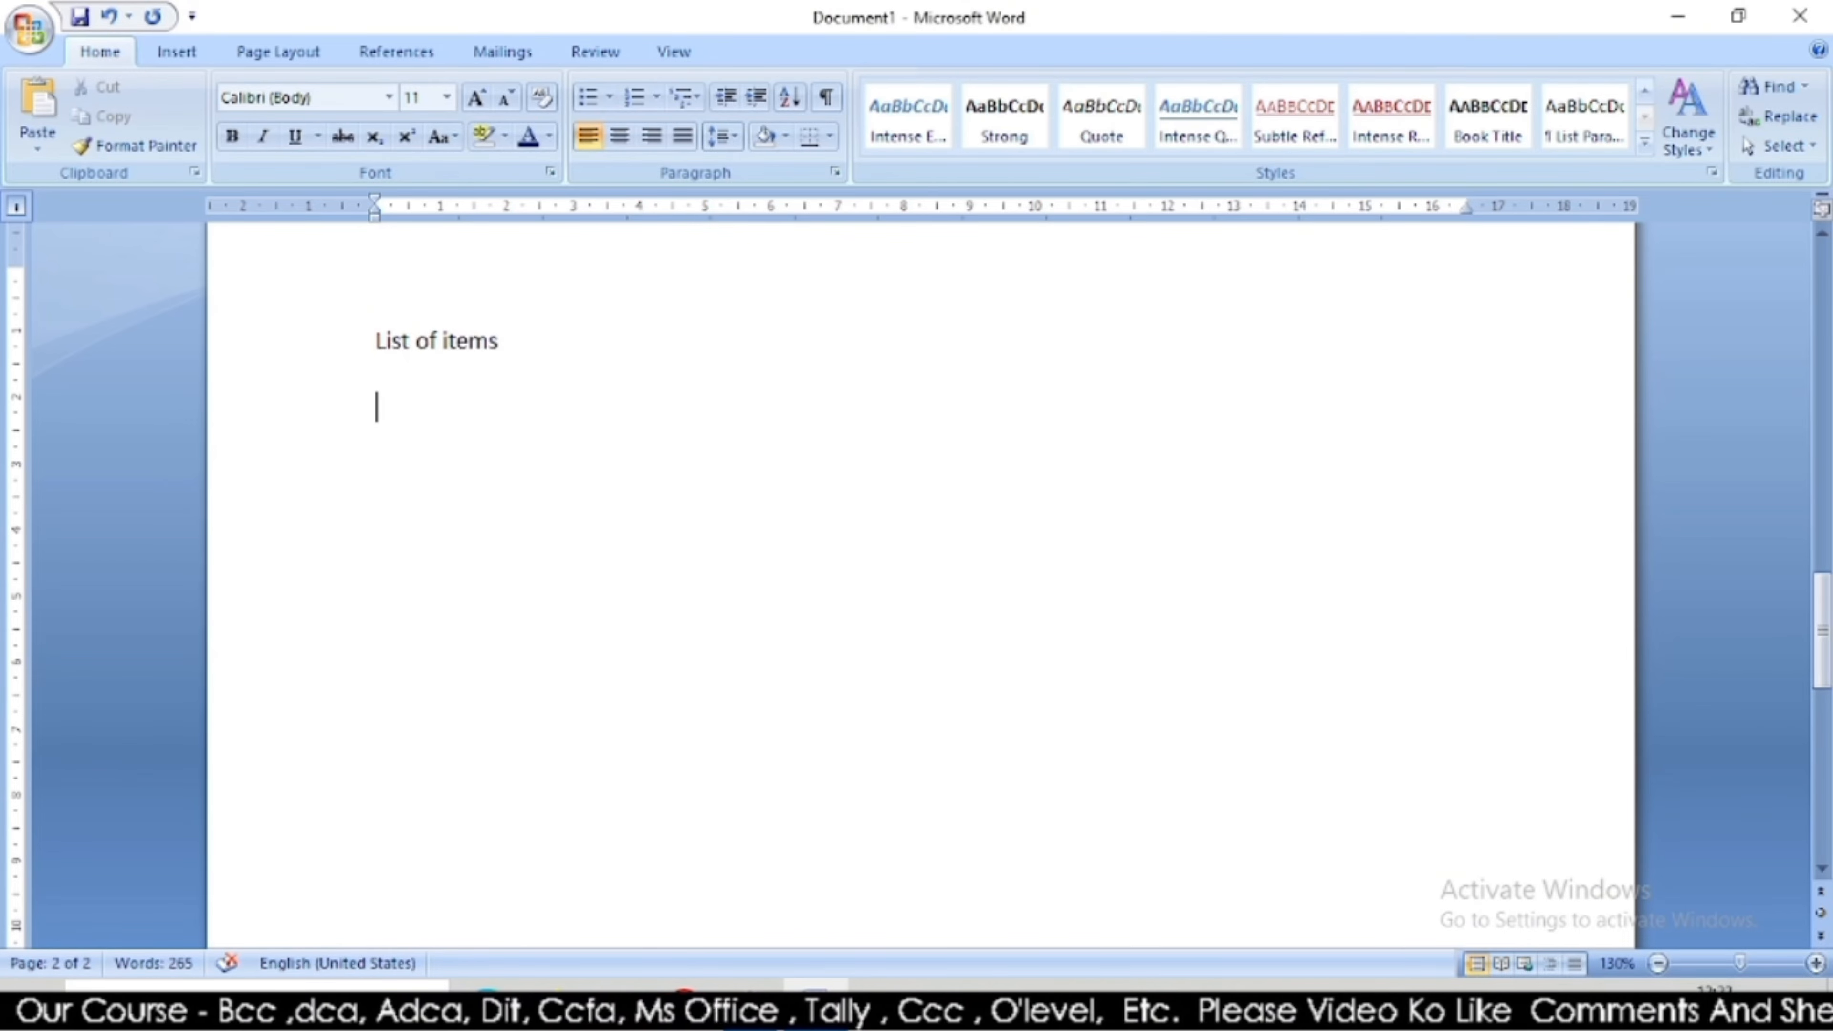
Start a check-mark bulleted list below the heading and enter "Keyboard" as its first item.
click(609, 97)
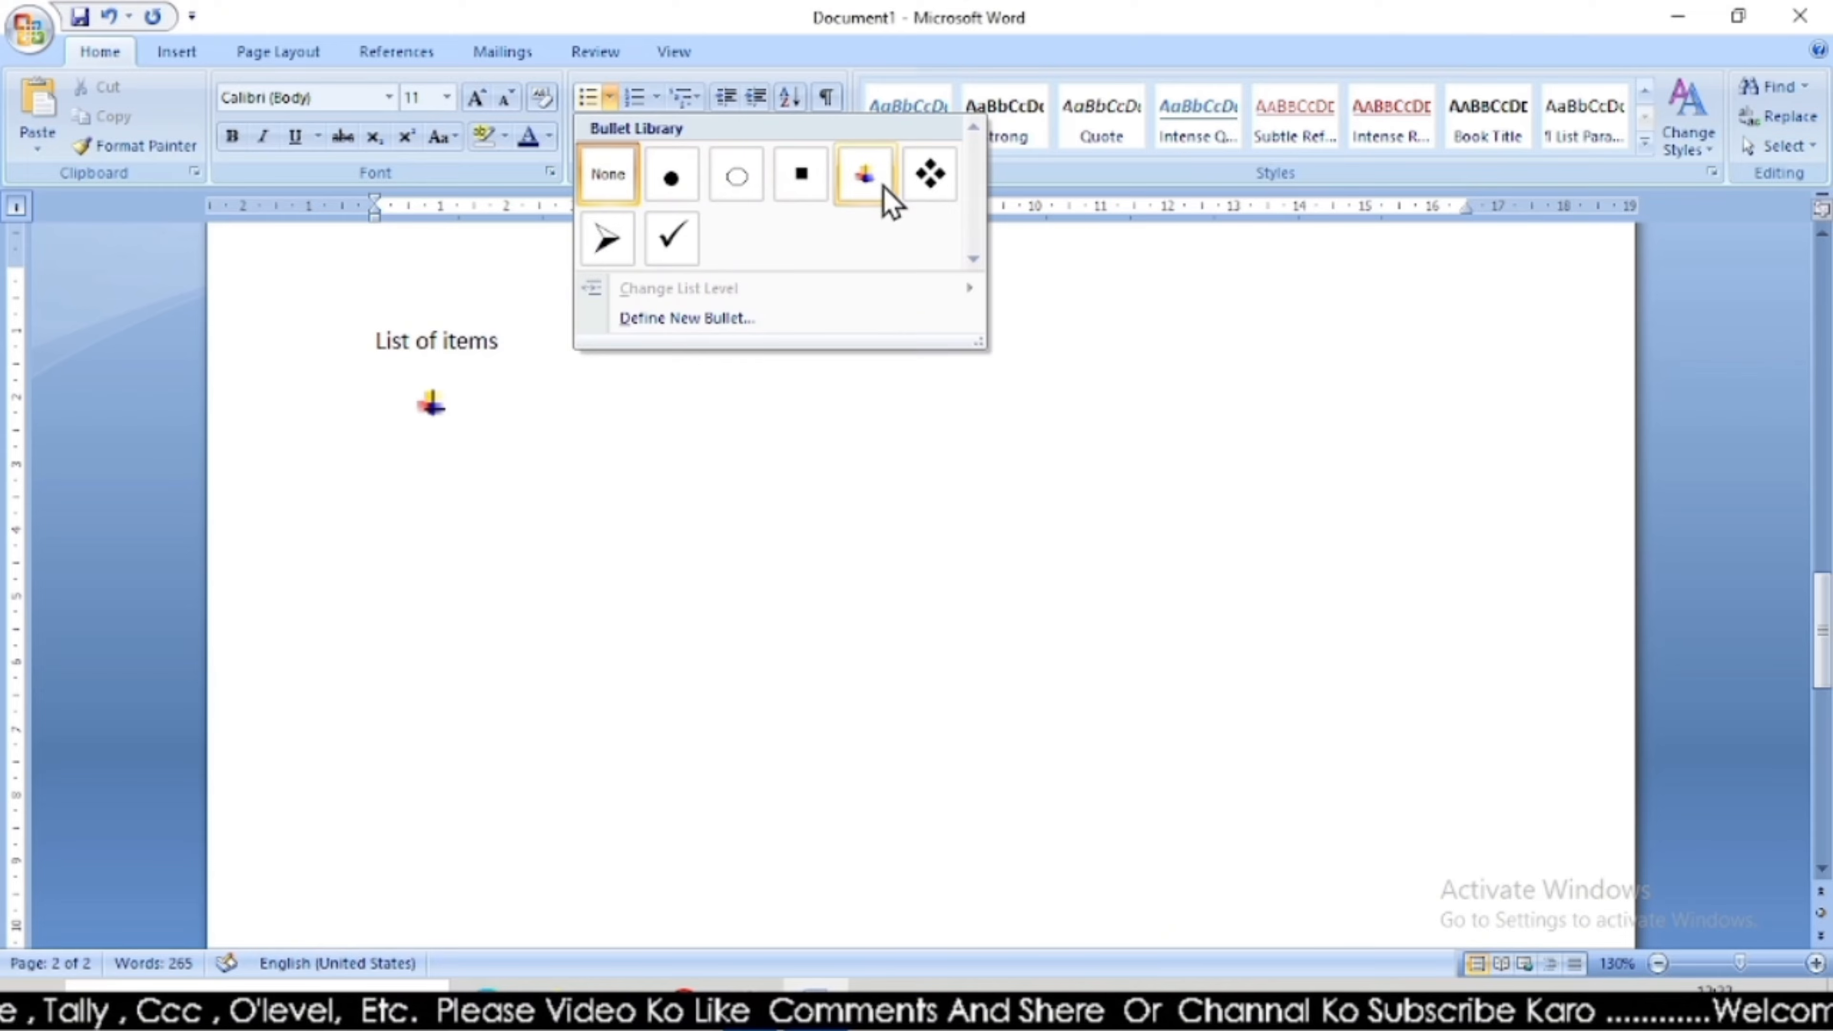
click(674, 249)
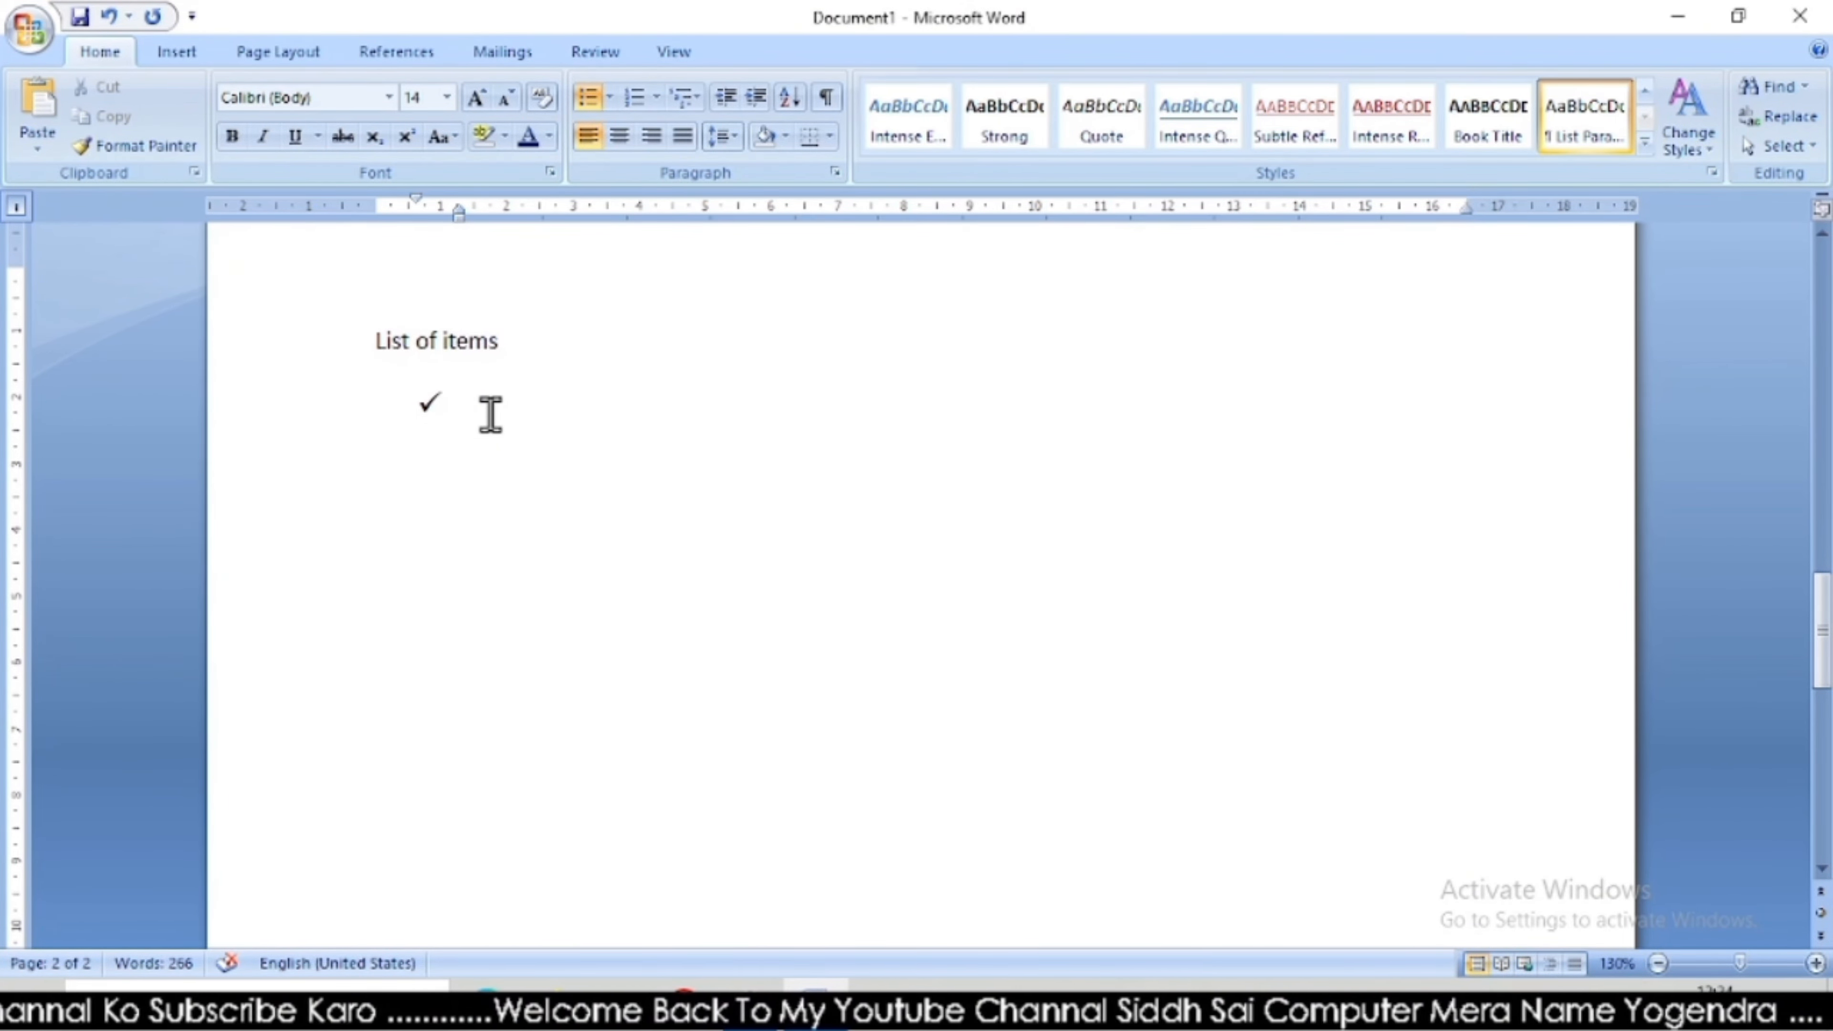
text(keyboar)
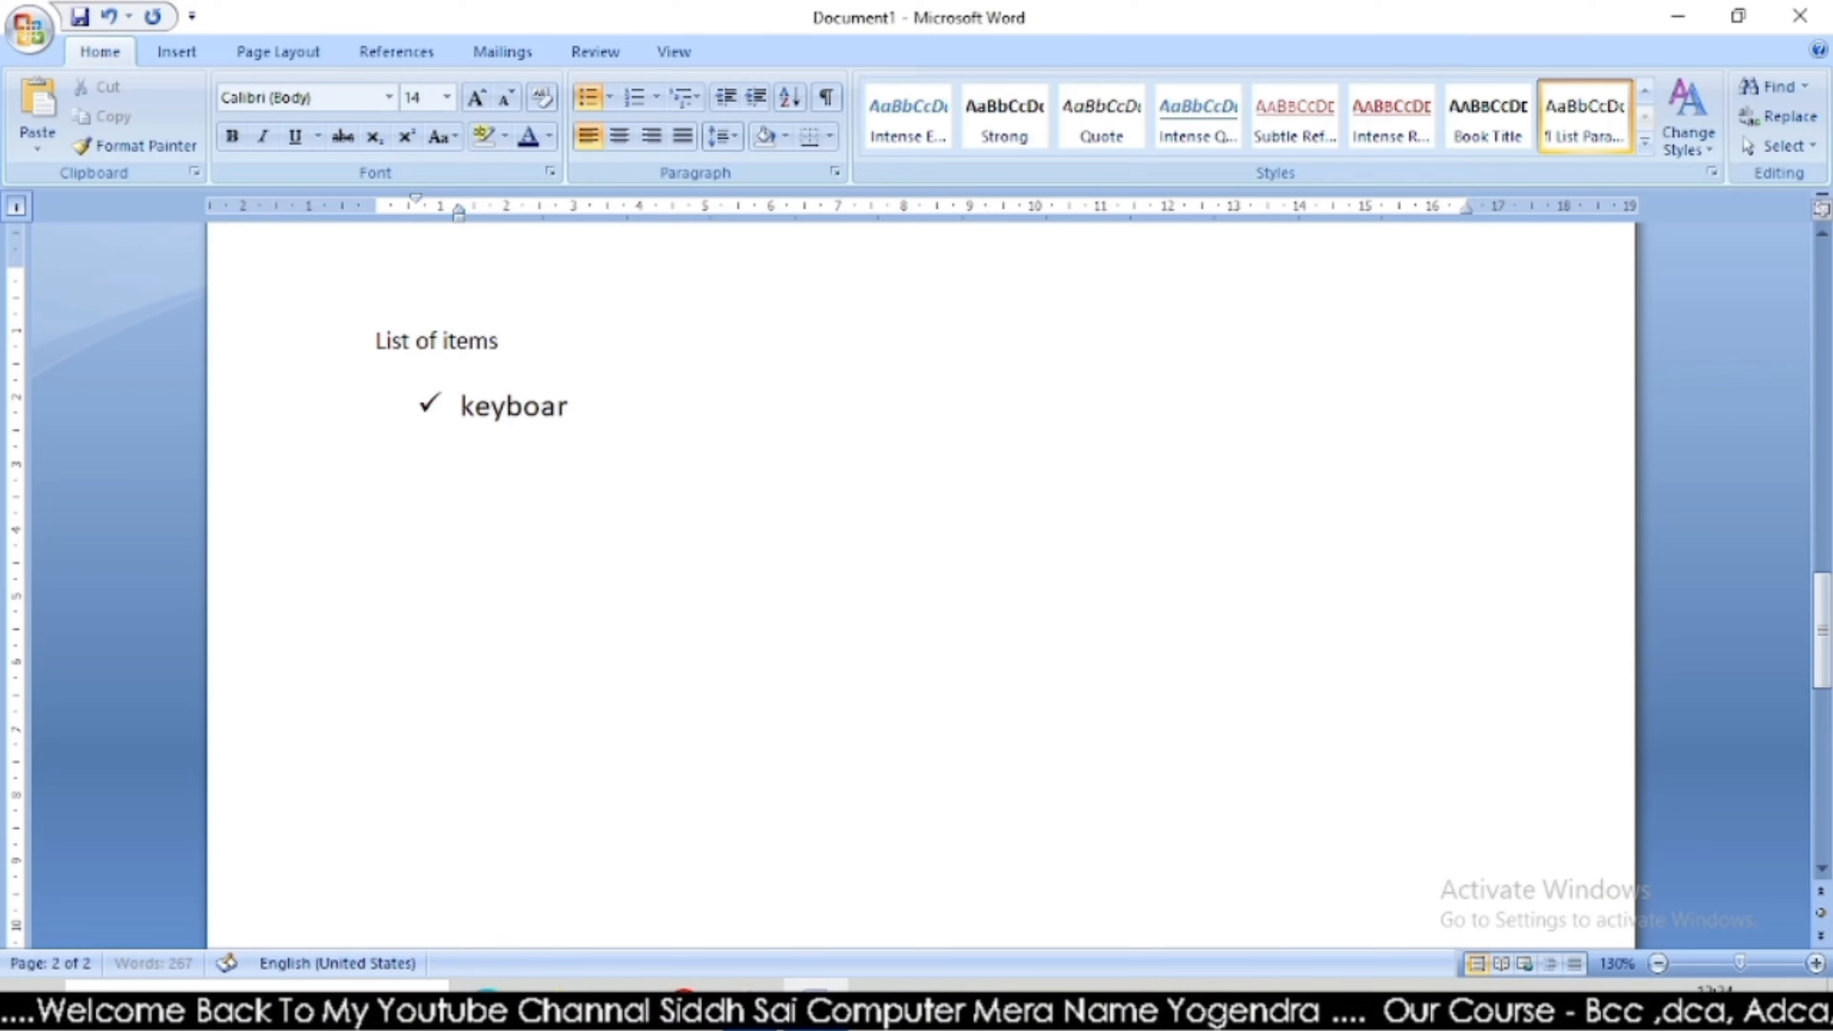
key(Return)
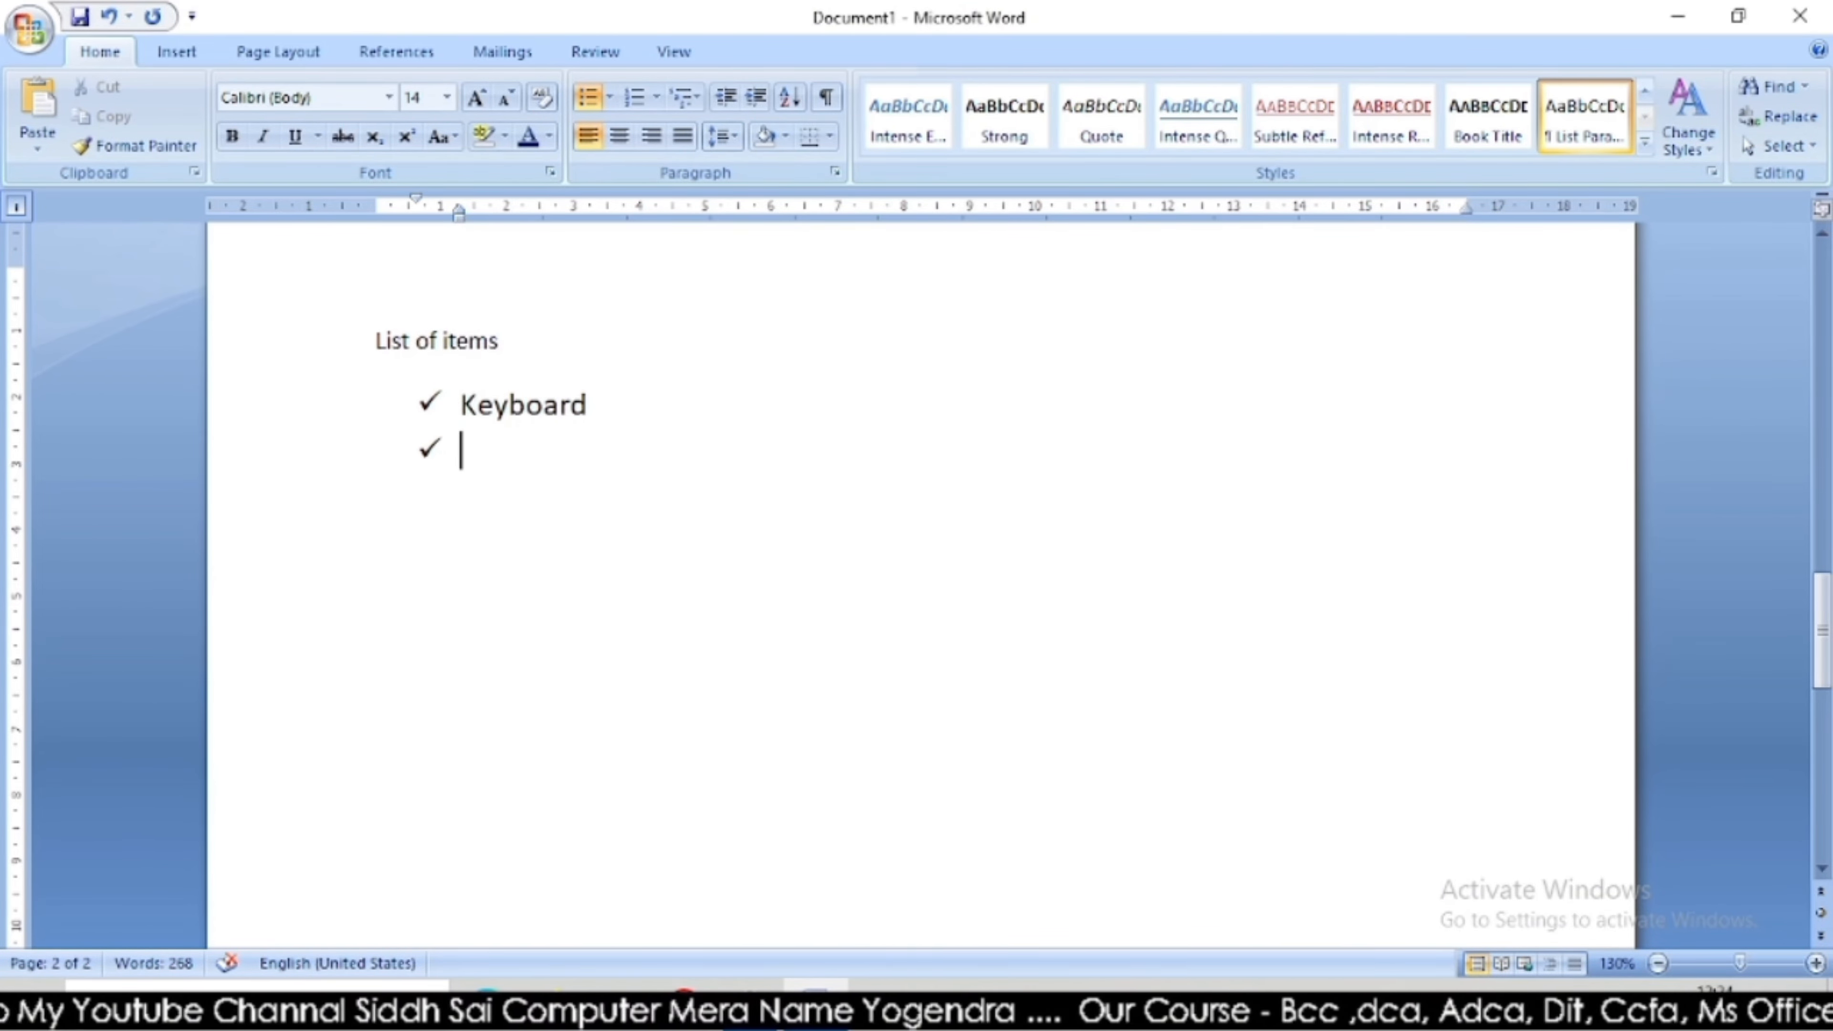
Add "Mouse", "Moniter" and "Cpu" as further items of the bulleted list.
text(mou)
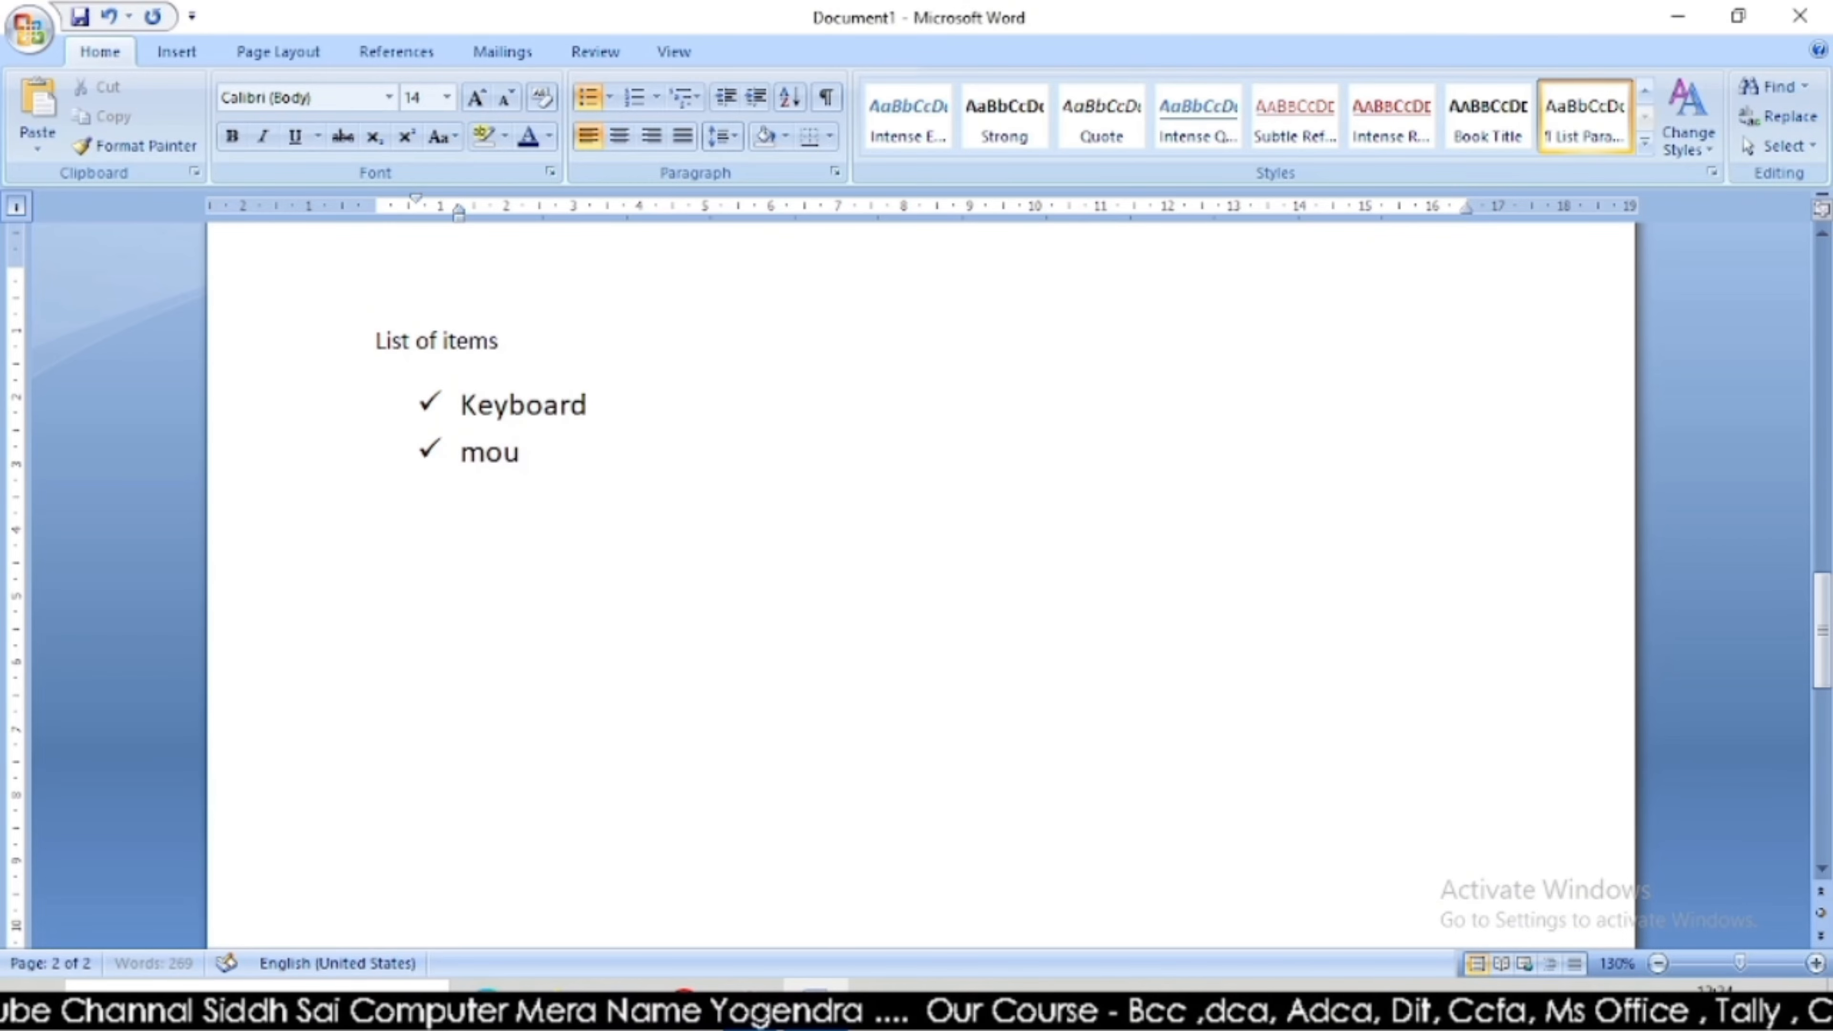
text(se)
key(Return)
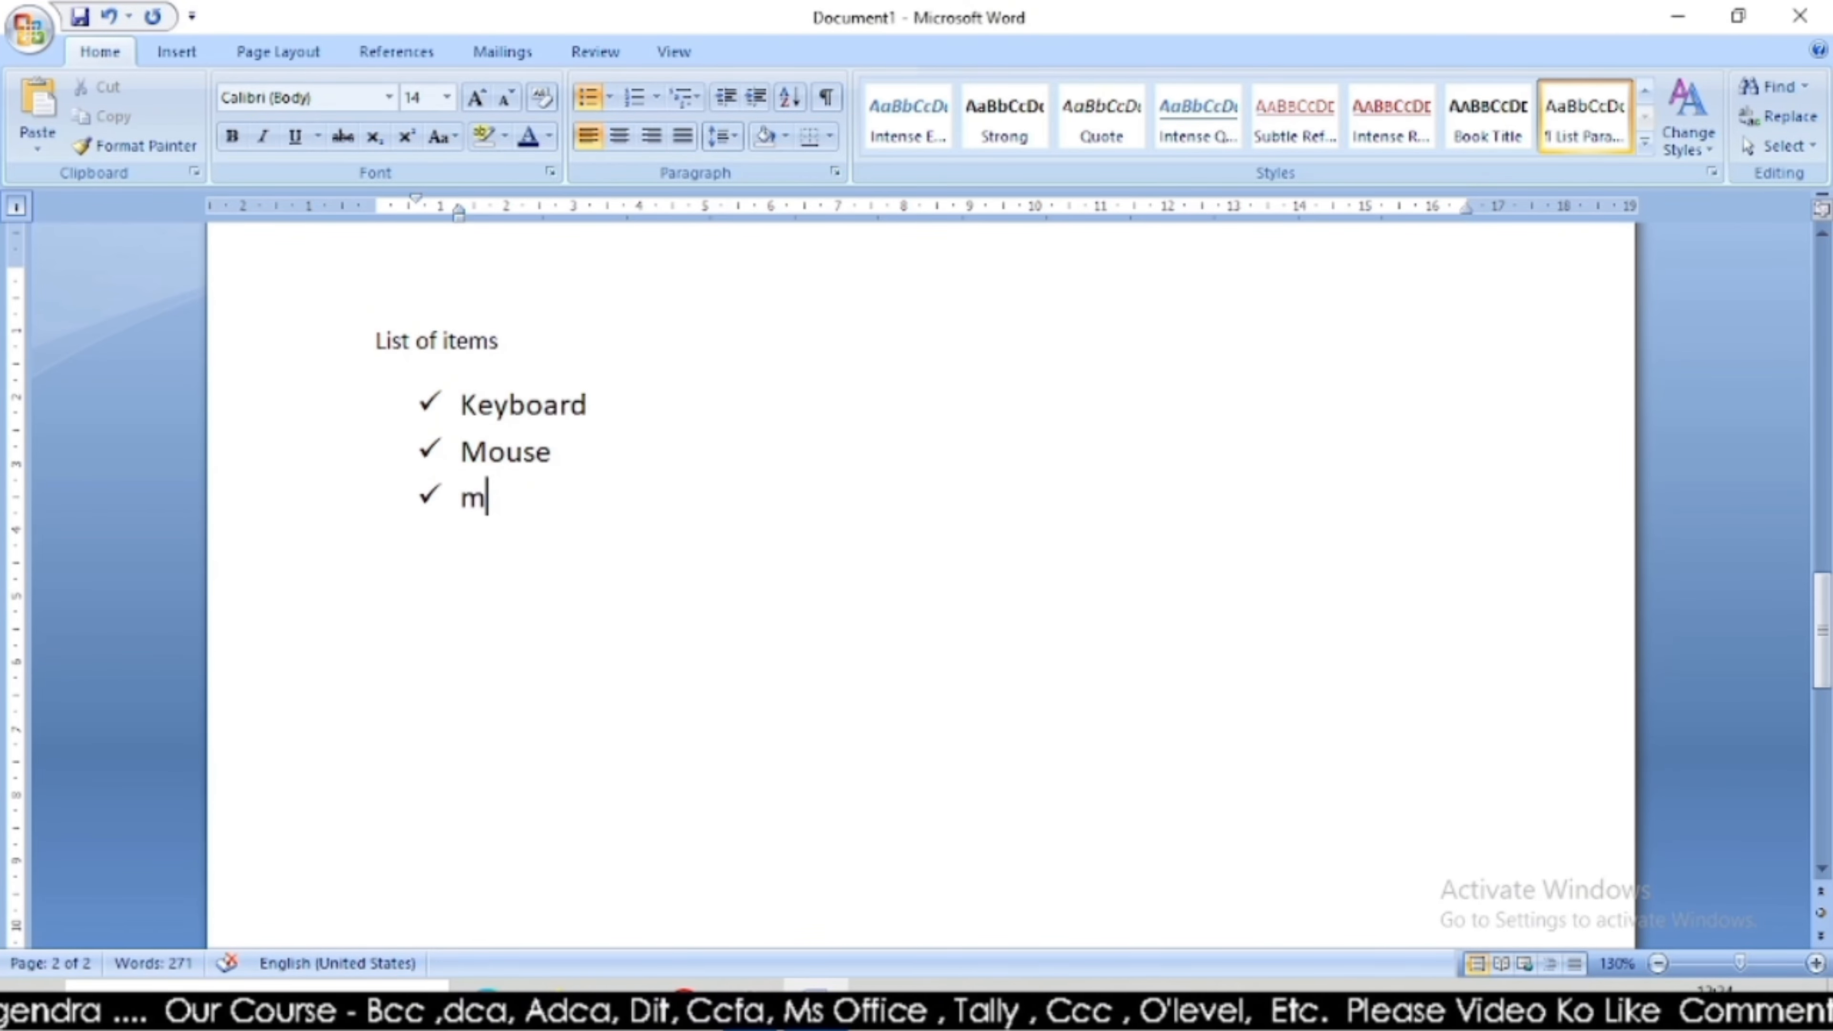
text(oniter)
key(Return)
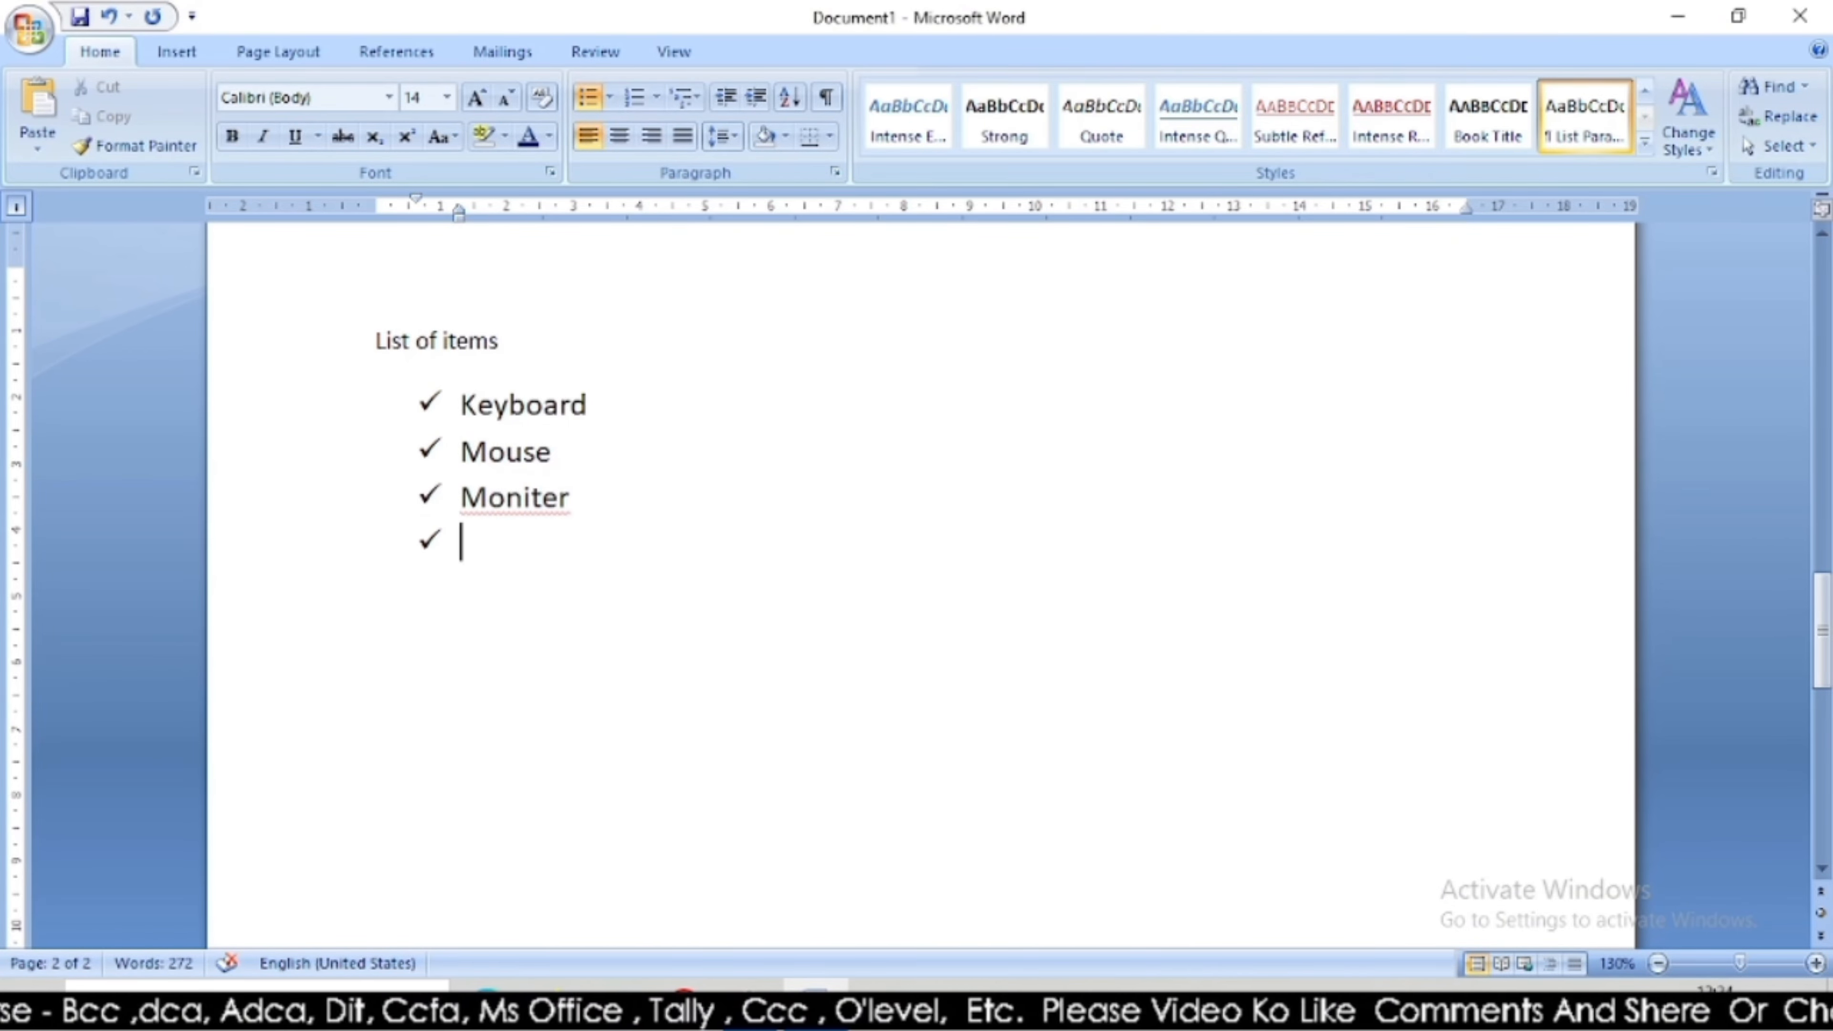
text(c)
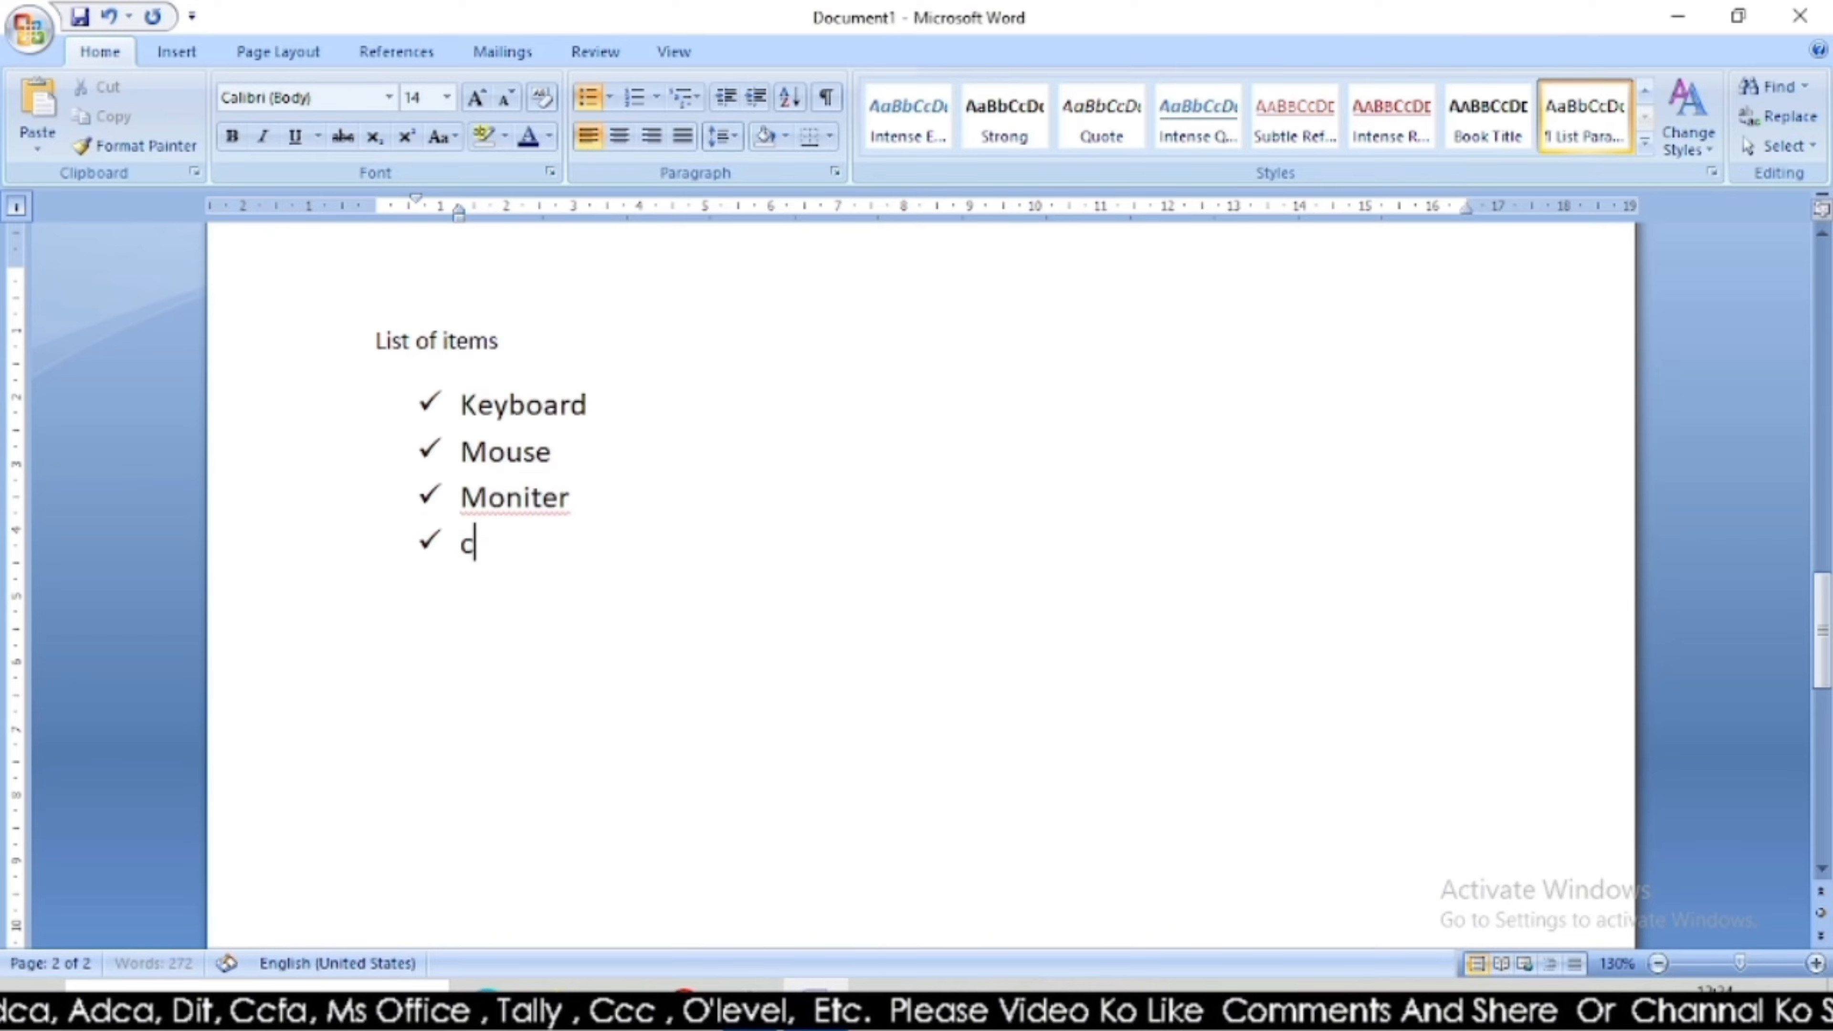
text(pu)
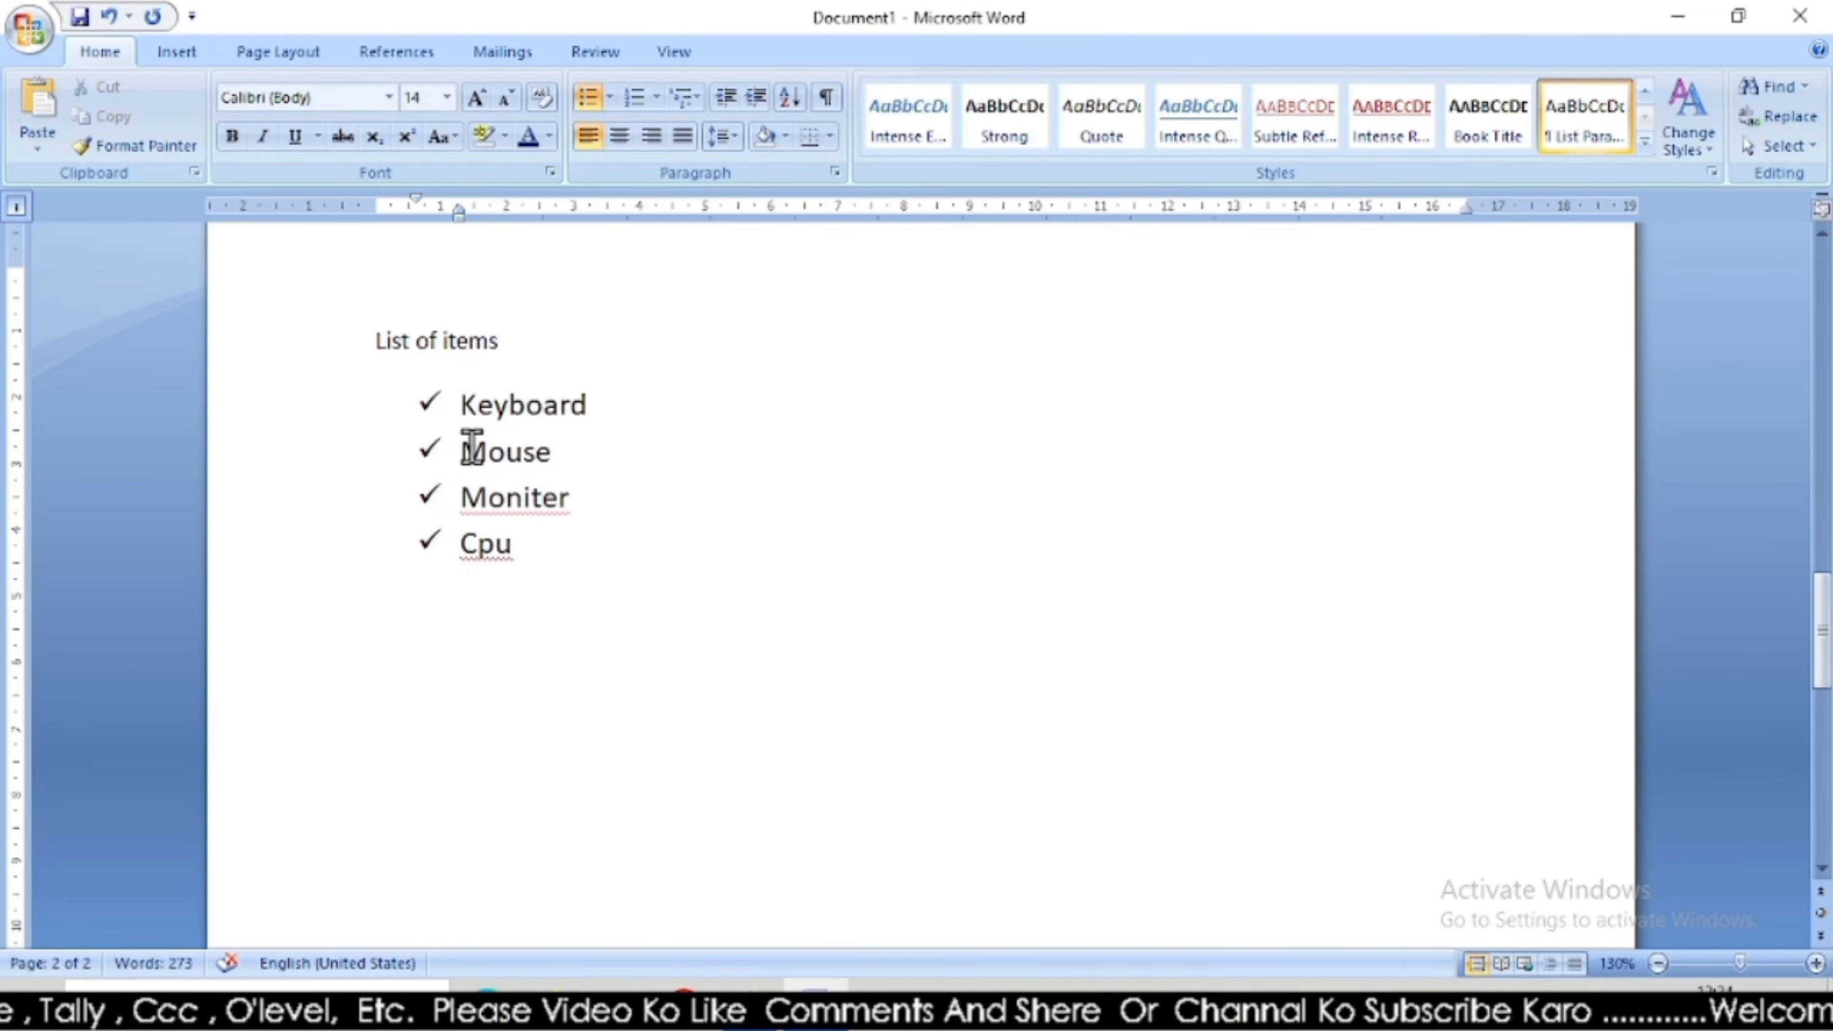
Change the bullets of all four list items from Keyboard to Cpu to arrowheads.
drag(460, 400, 518, 550)
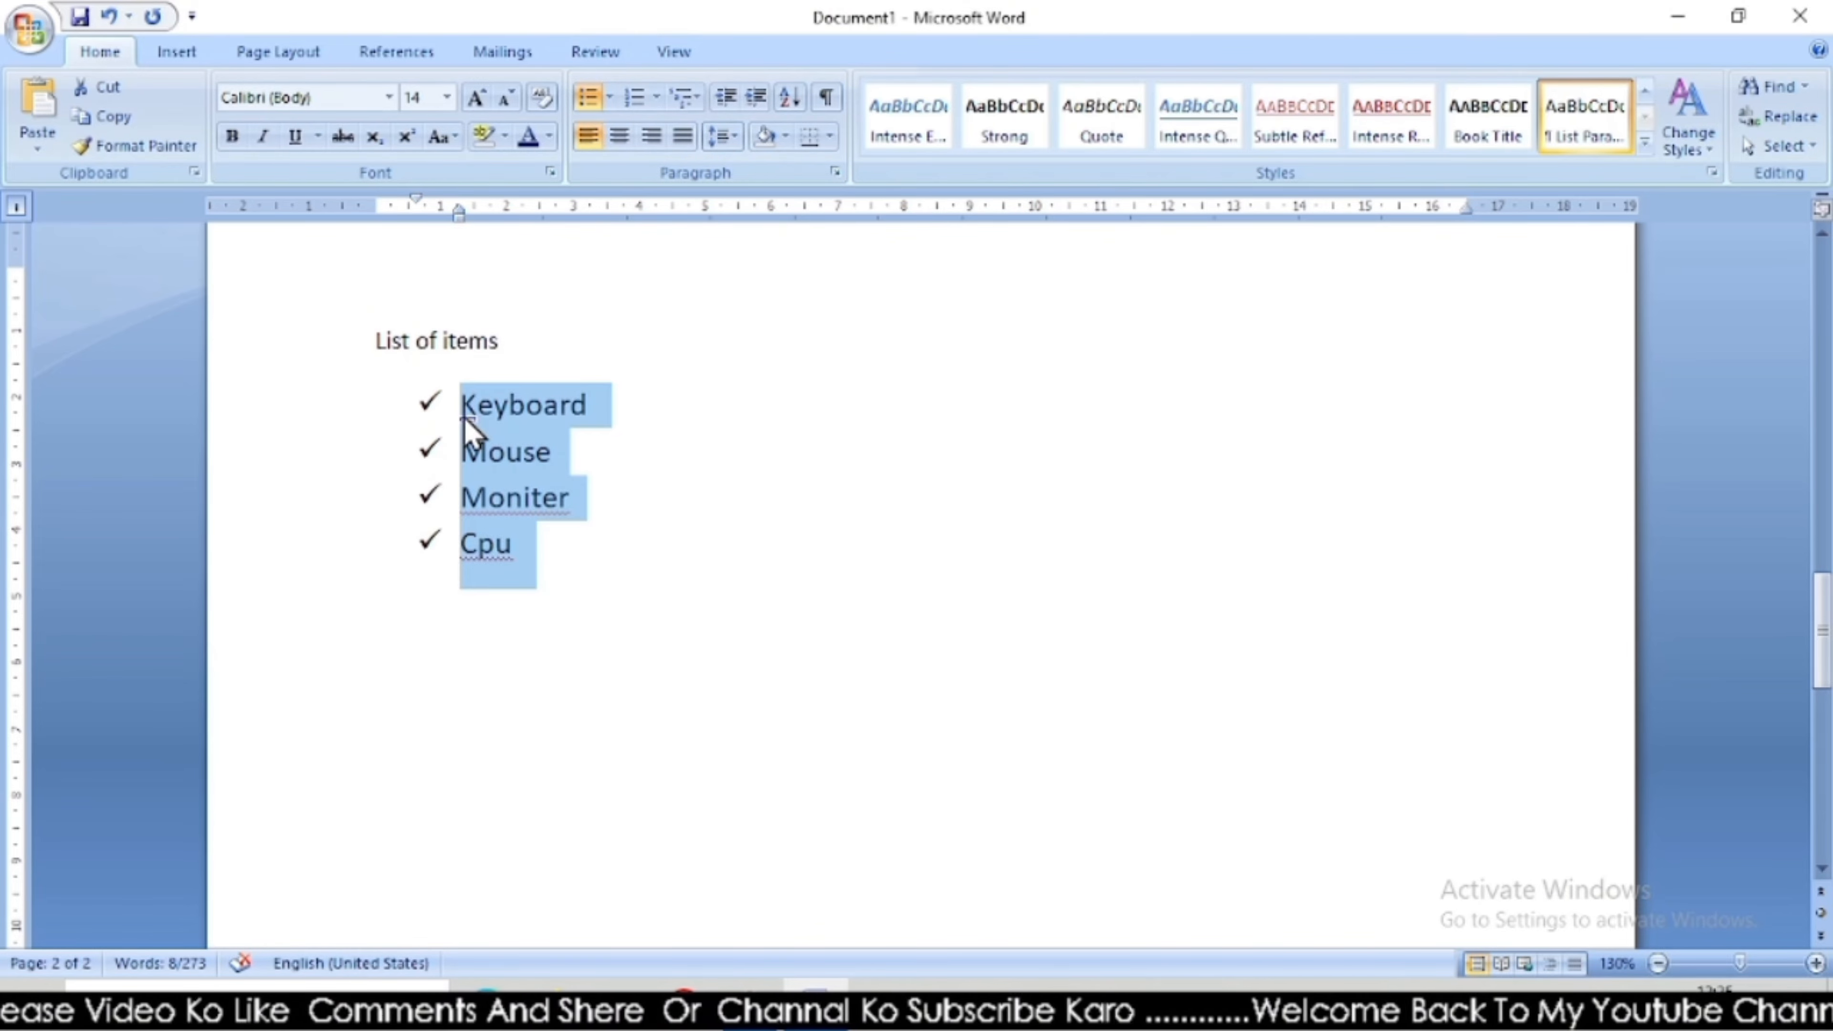
drag(462, 401, 516, 550)
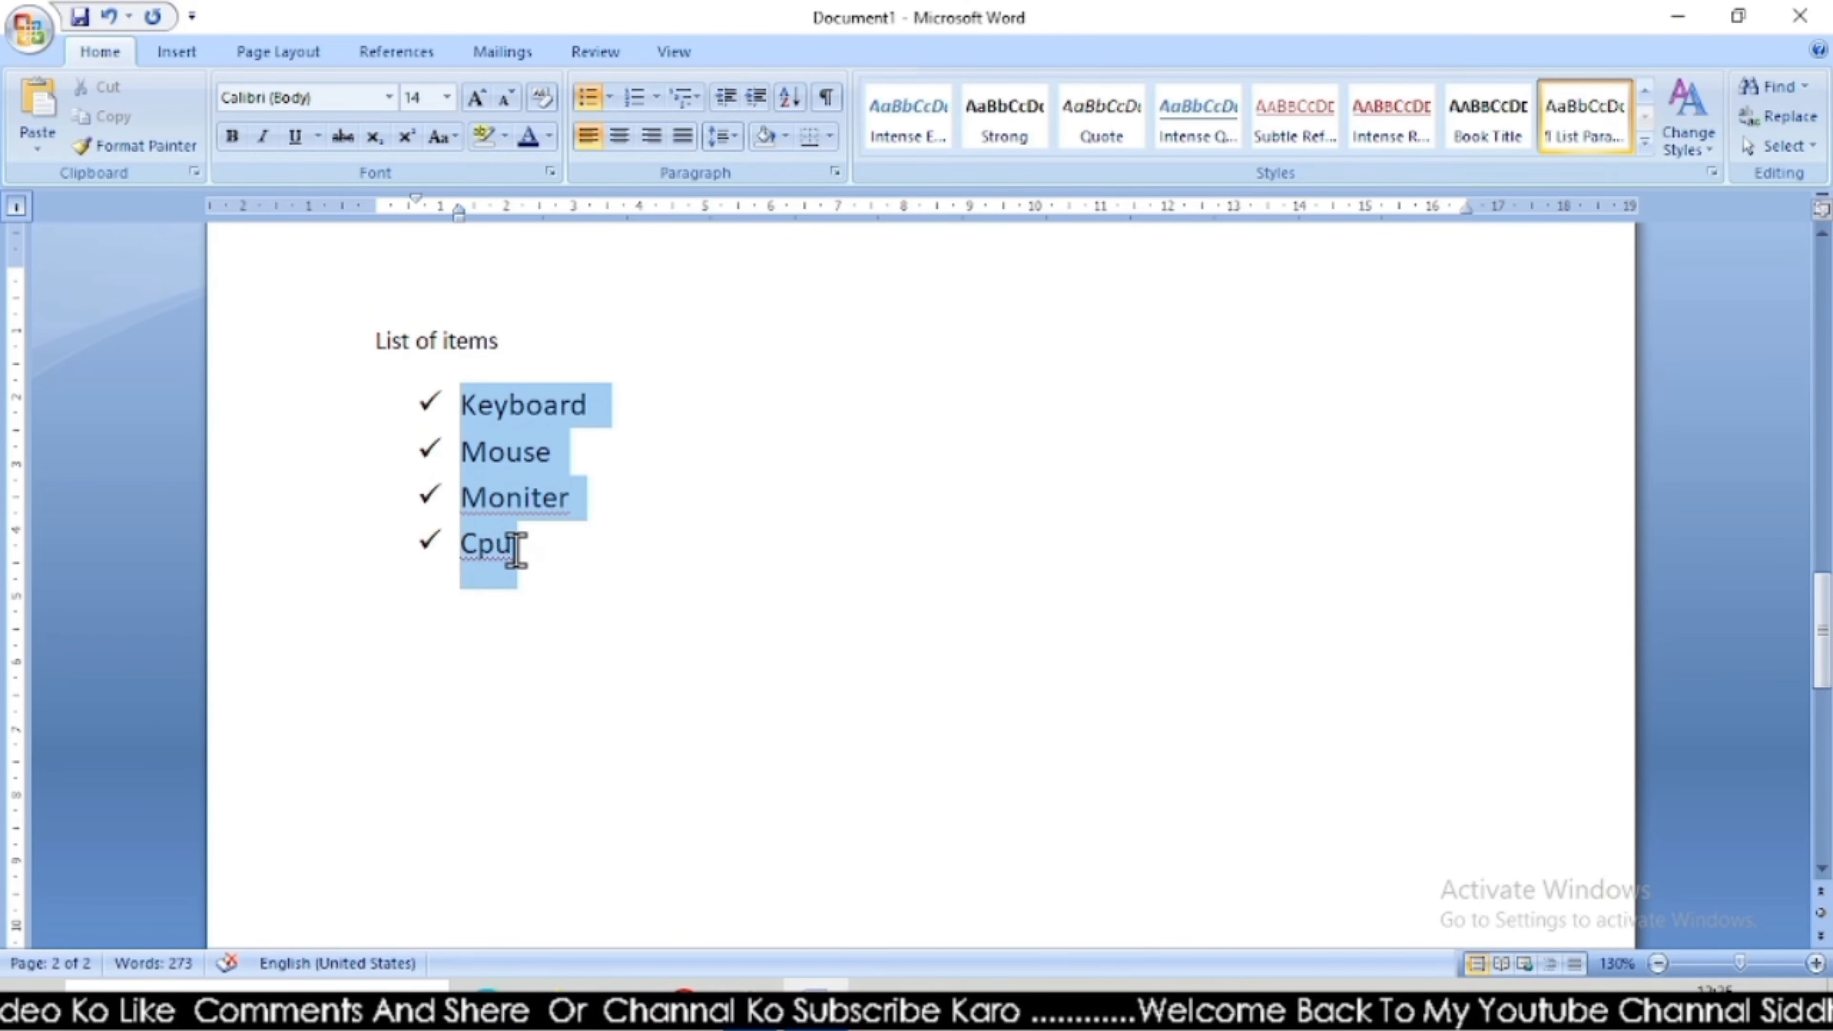
click(609, 96)
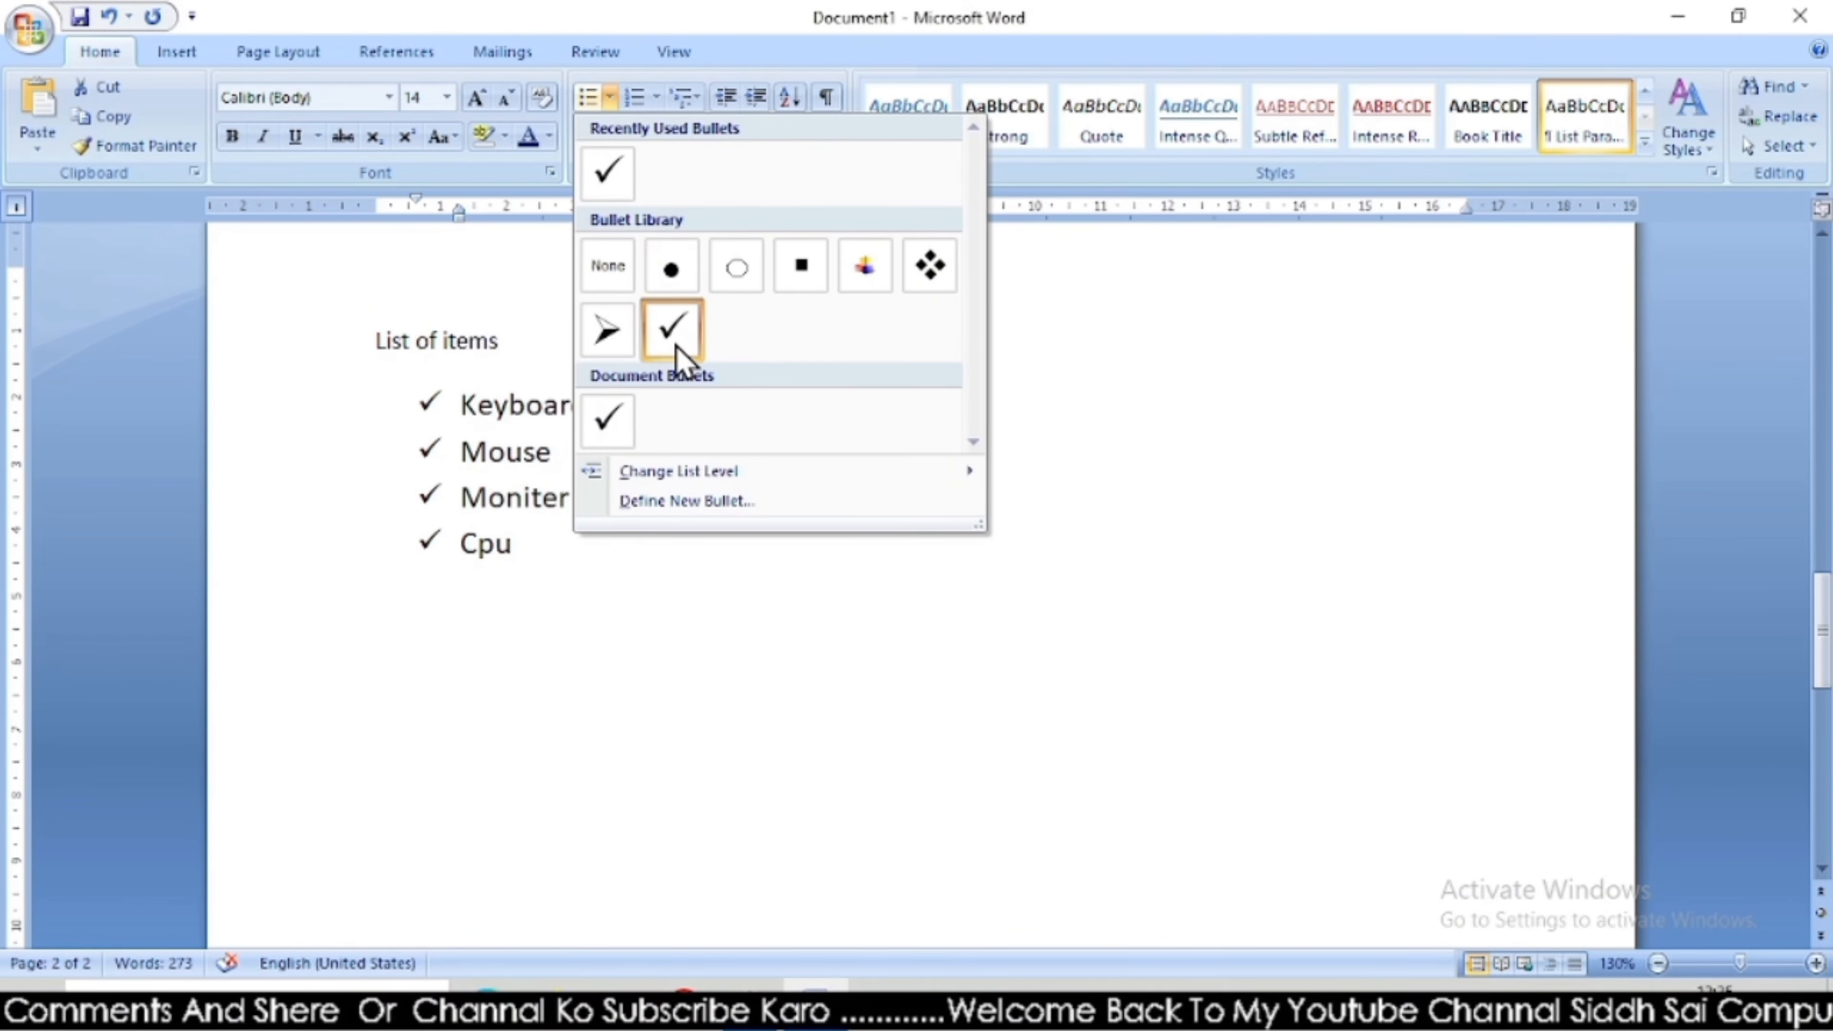
click(602, 339)
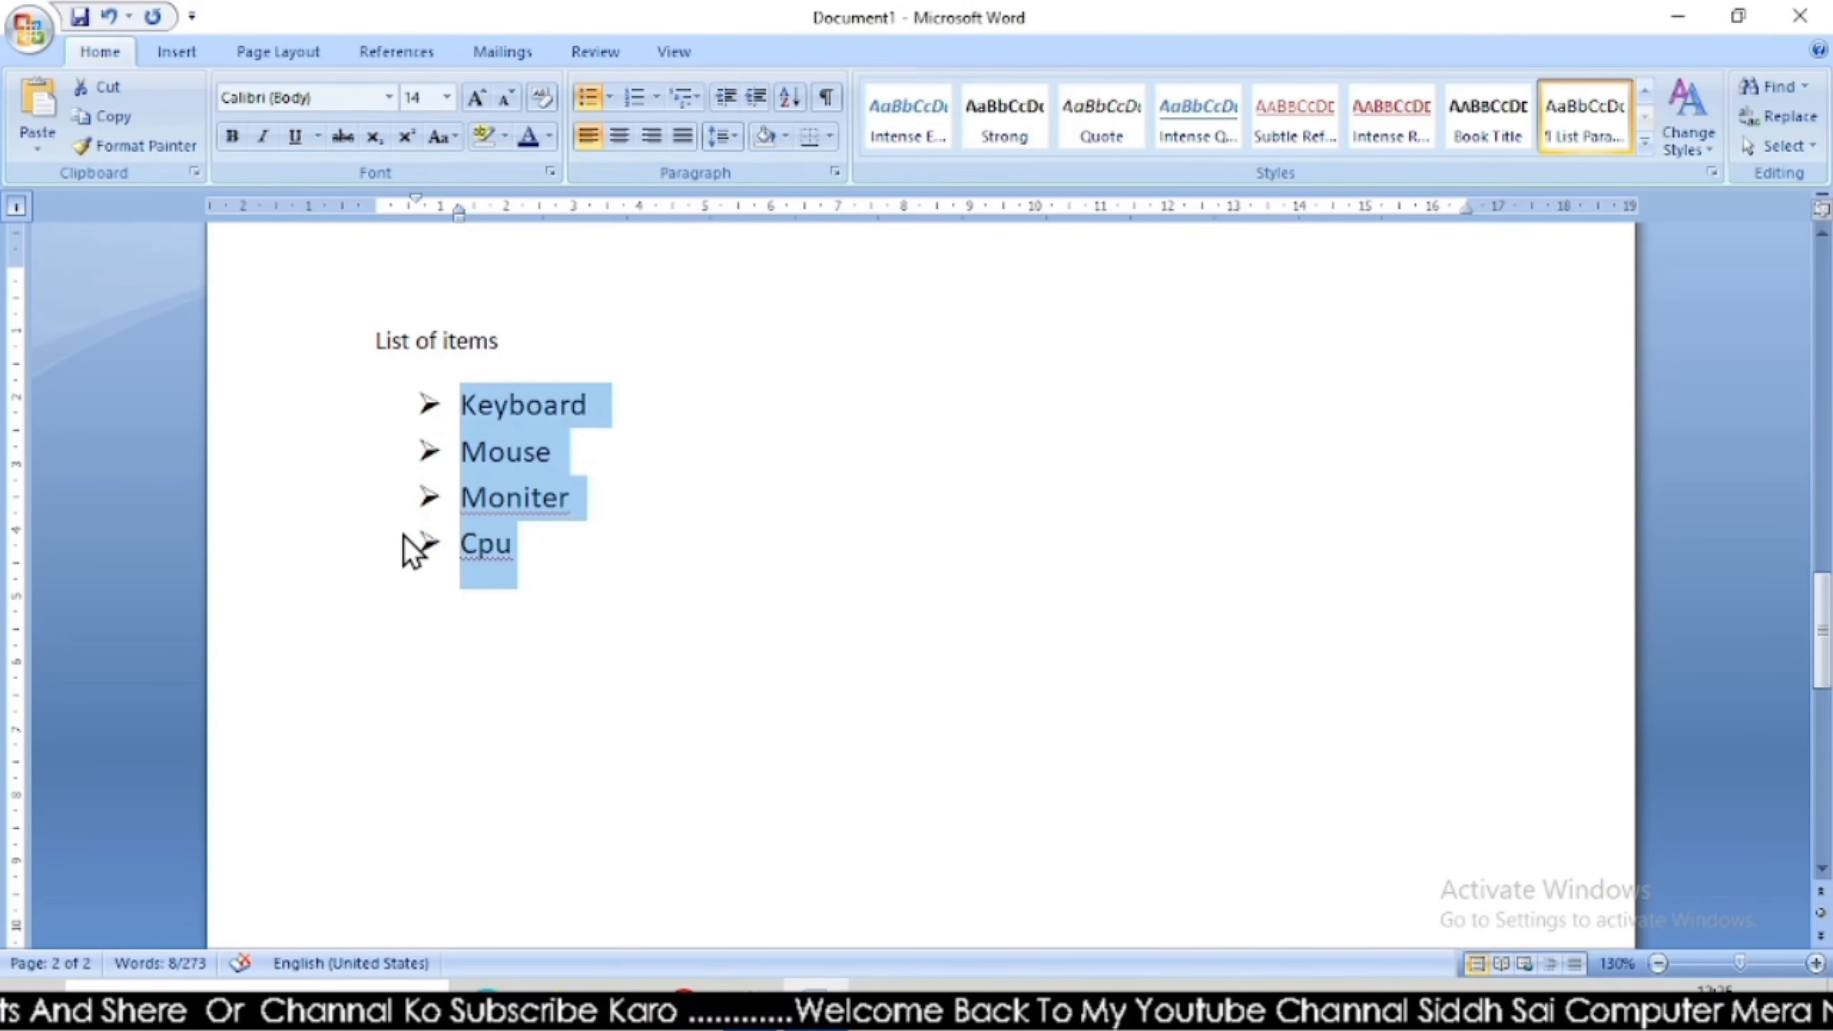
Change the bullets of the four items from Keyboard to Cpu to solid round dots and finally to four-diamond symbols.
click(609, 97)
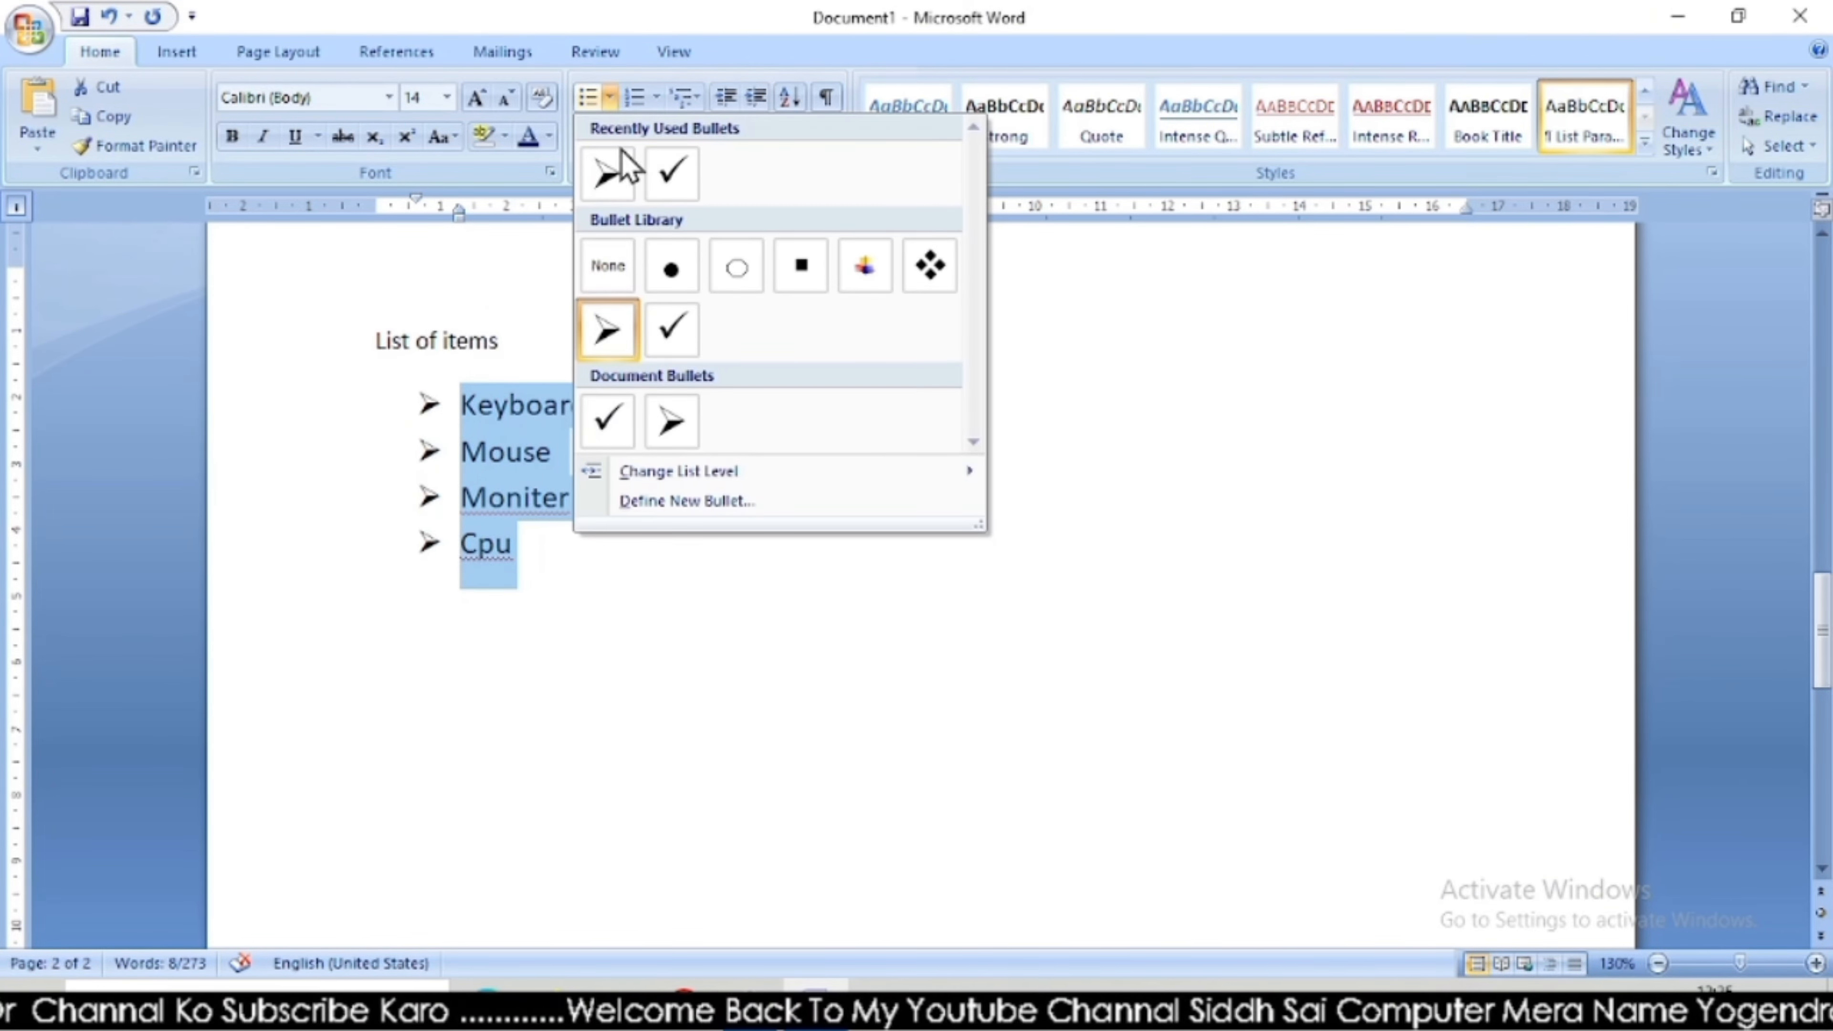
click(671, 269)
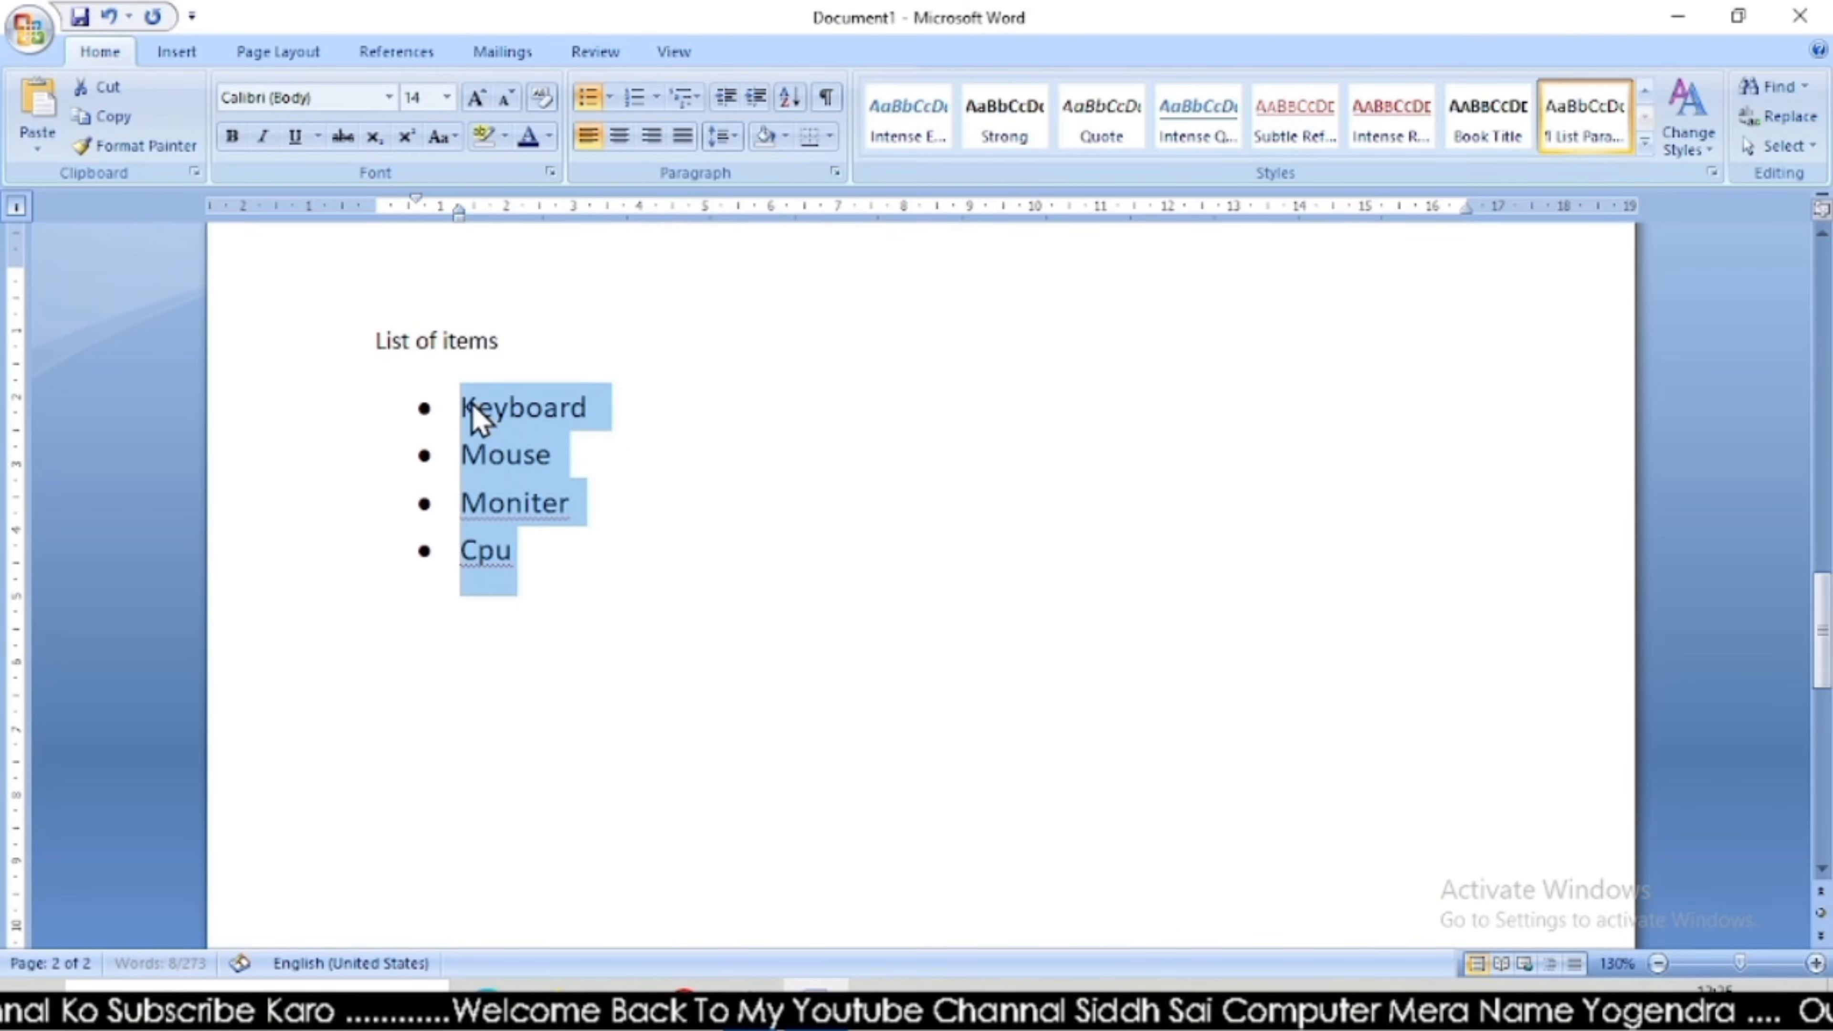
click(609, 97)
click(929, 265)
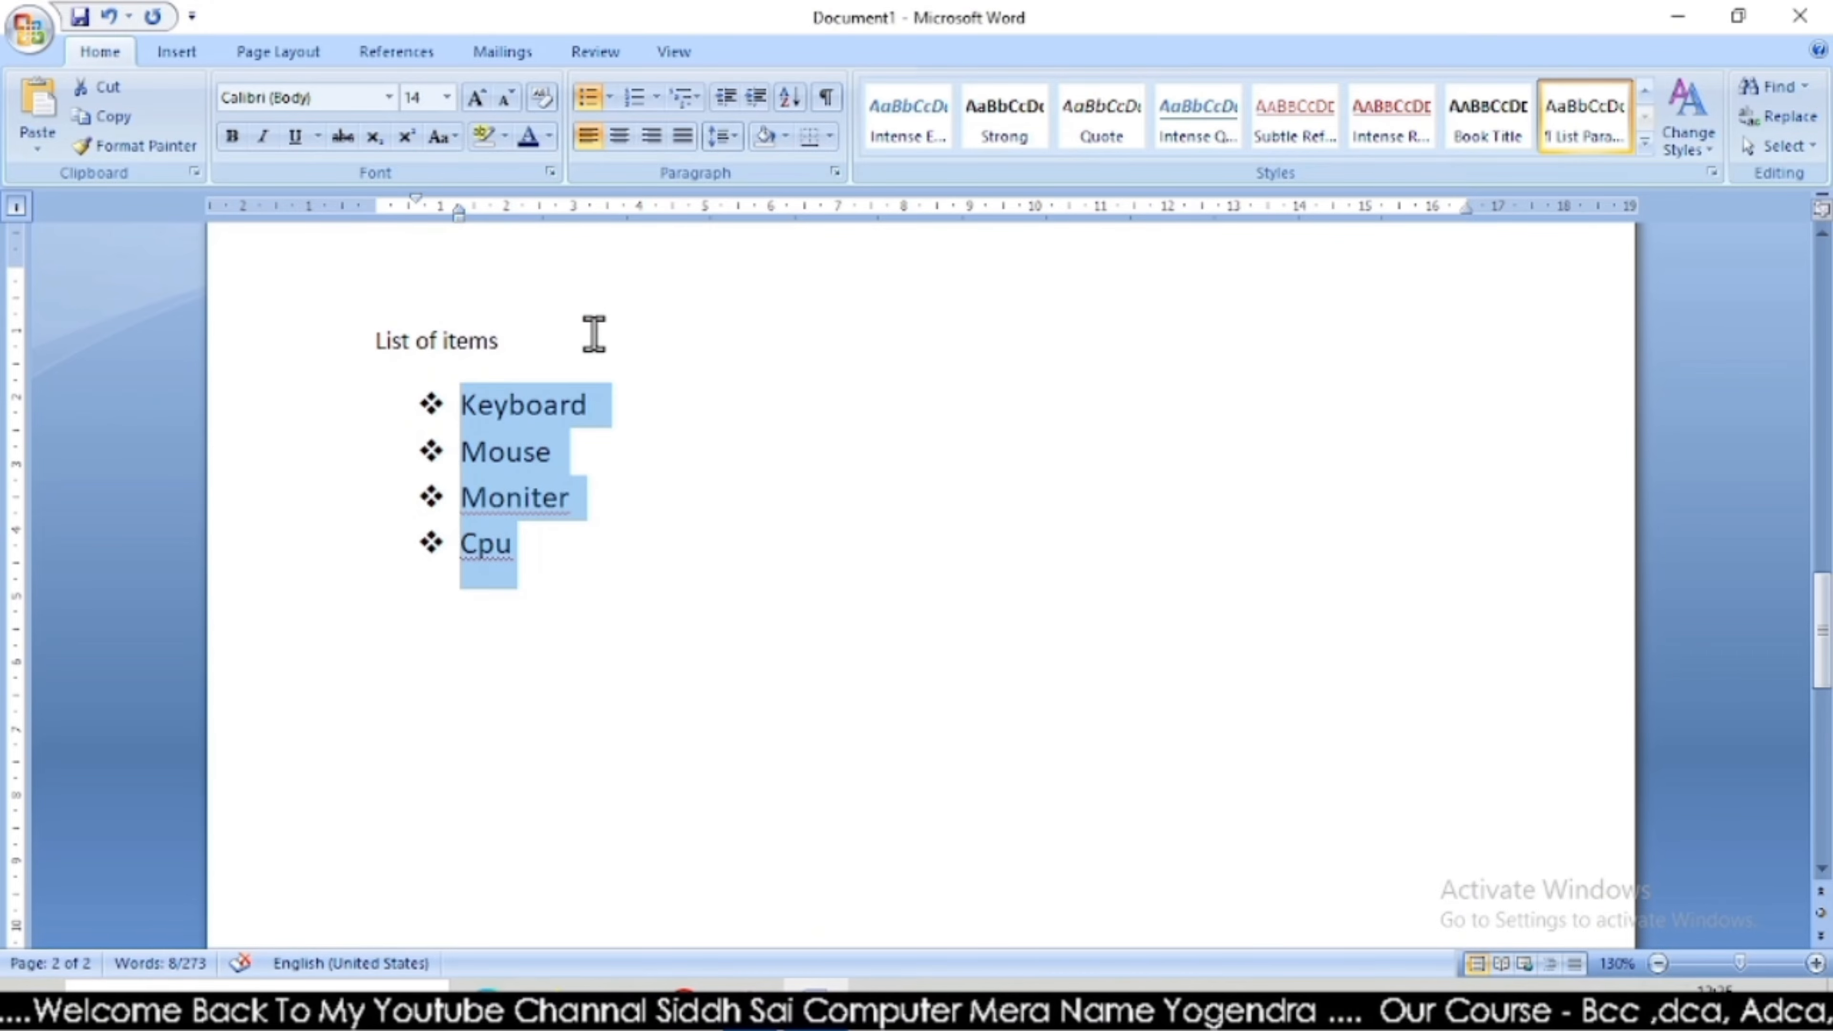
click(609, 98)
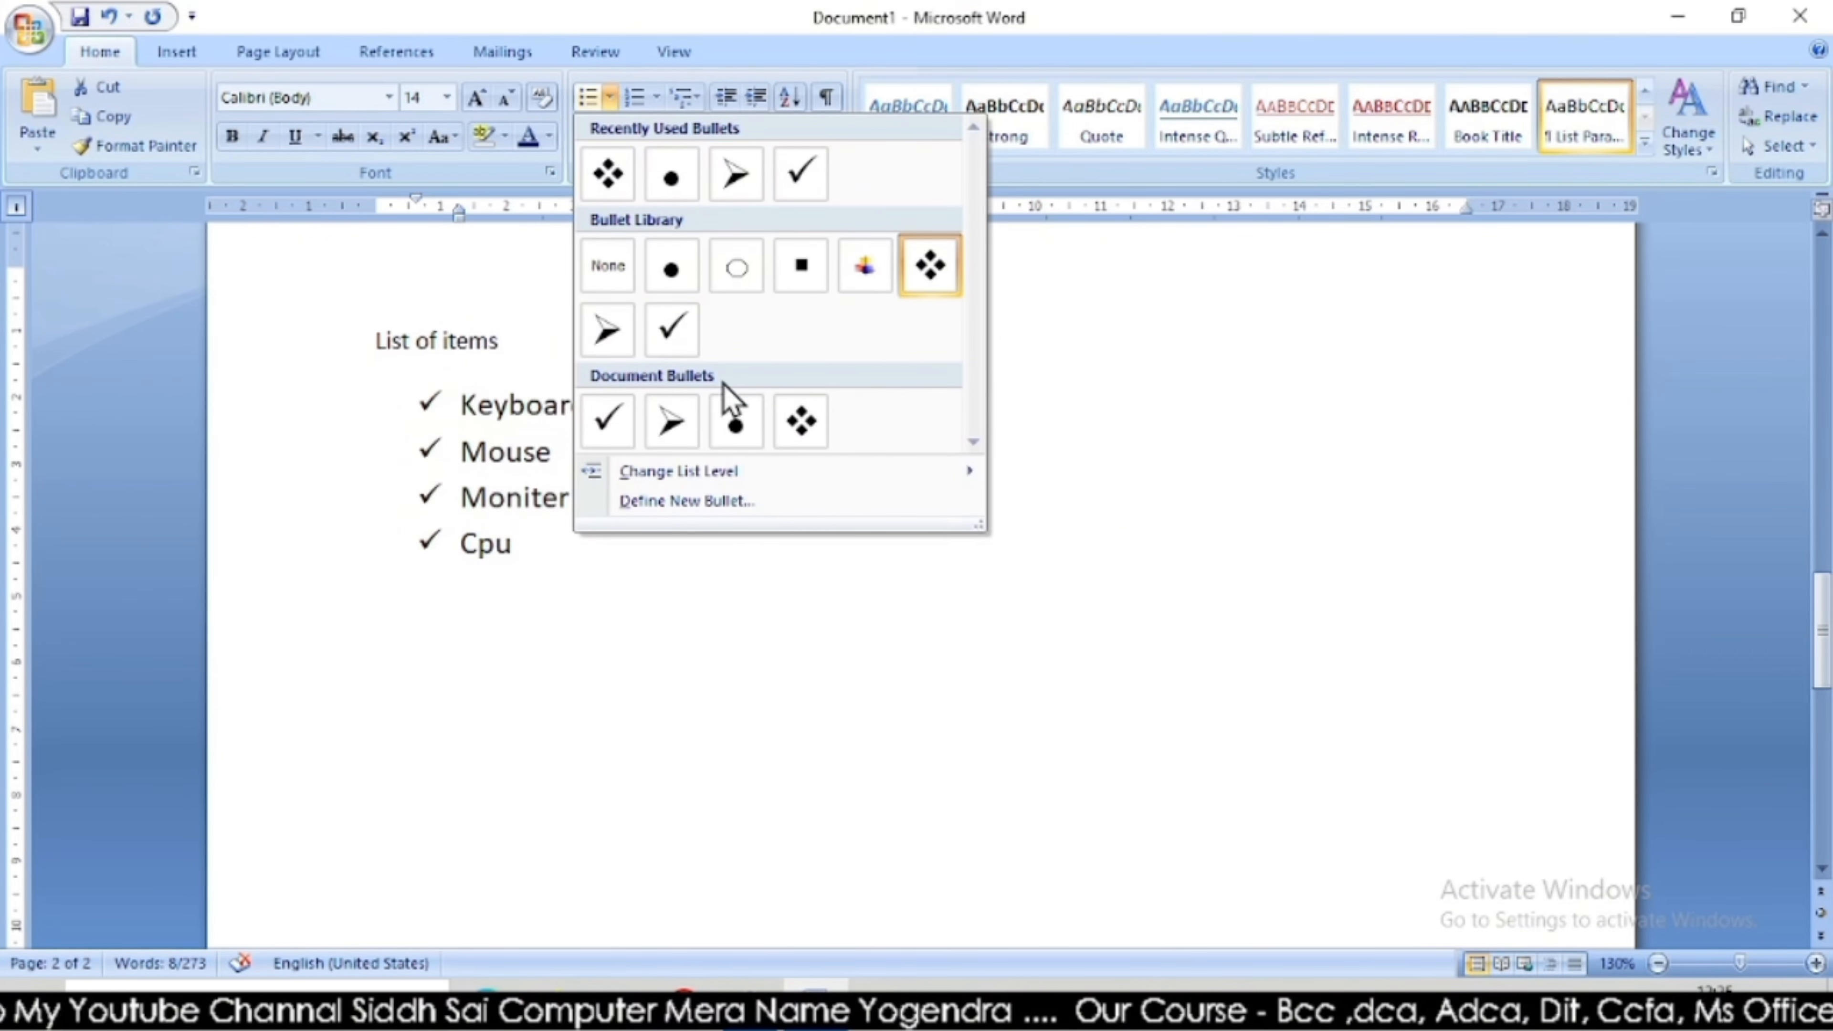
click(547, 570)
End the bulleted list after Cpu and enter the heading "List of product" after a blank line, with a new line below it.
click(552, 551)
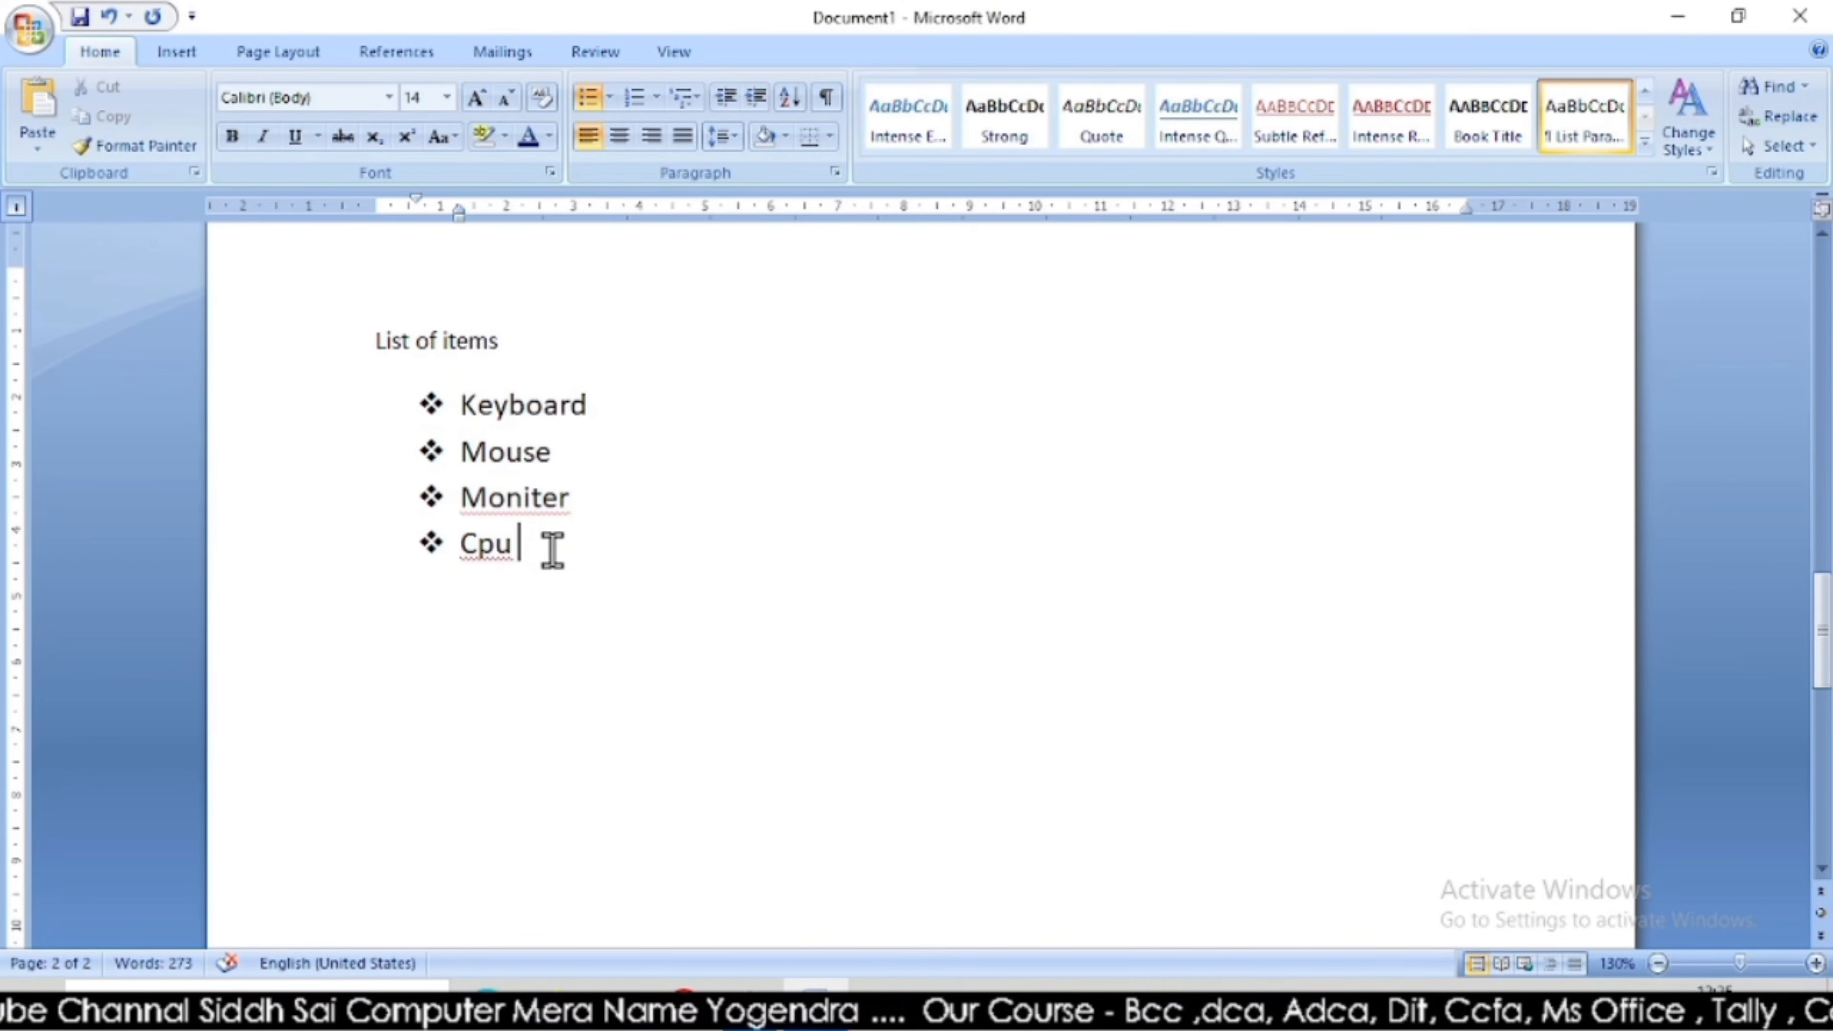
key(Return)
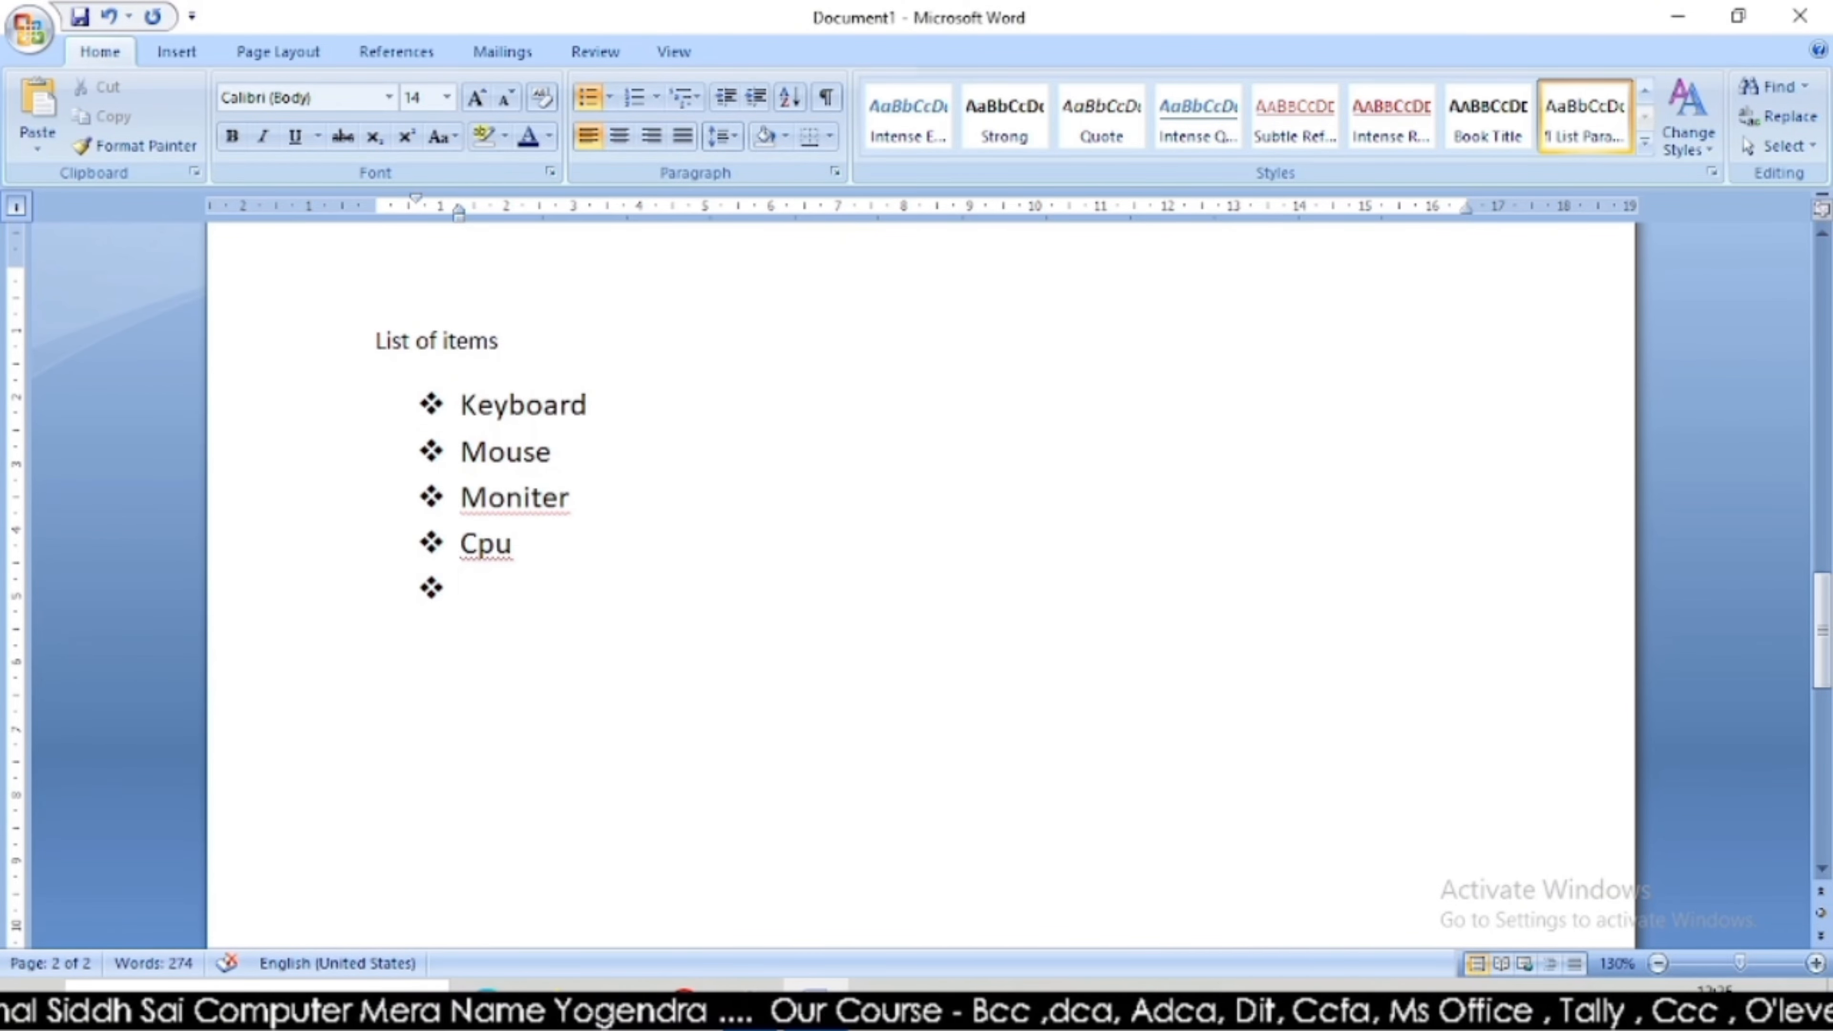
key(BackSpace)
key(Return)
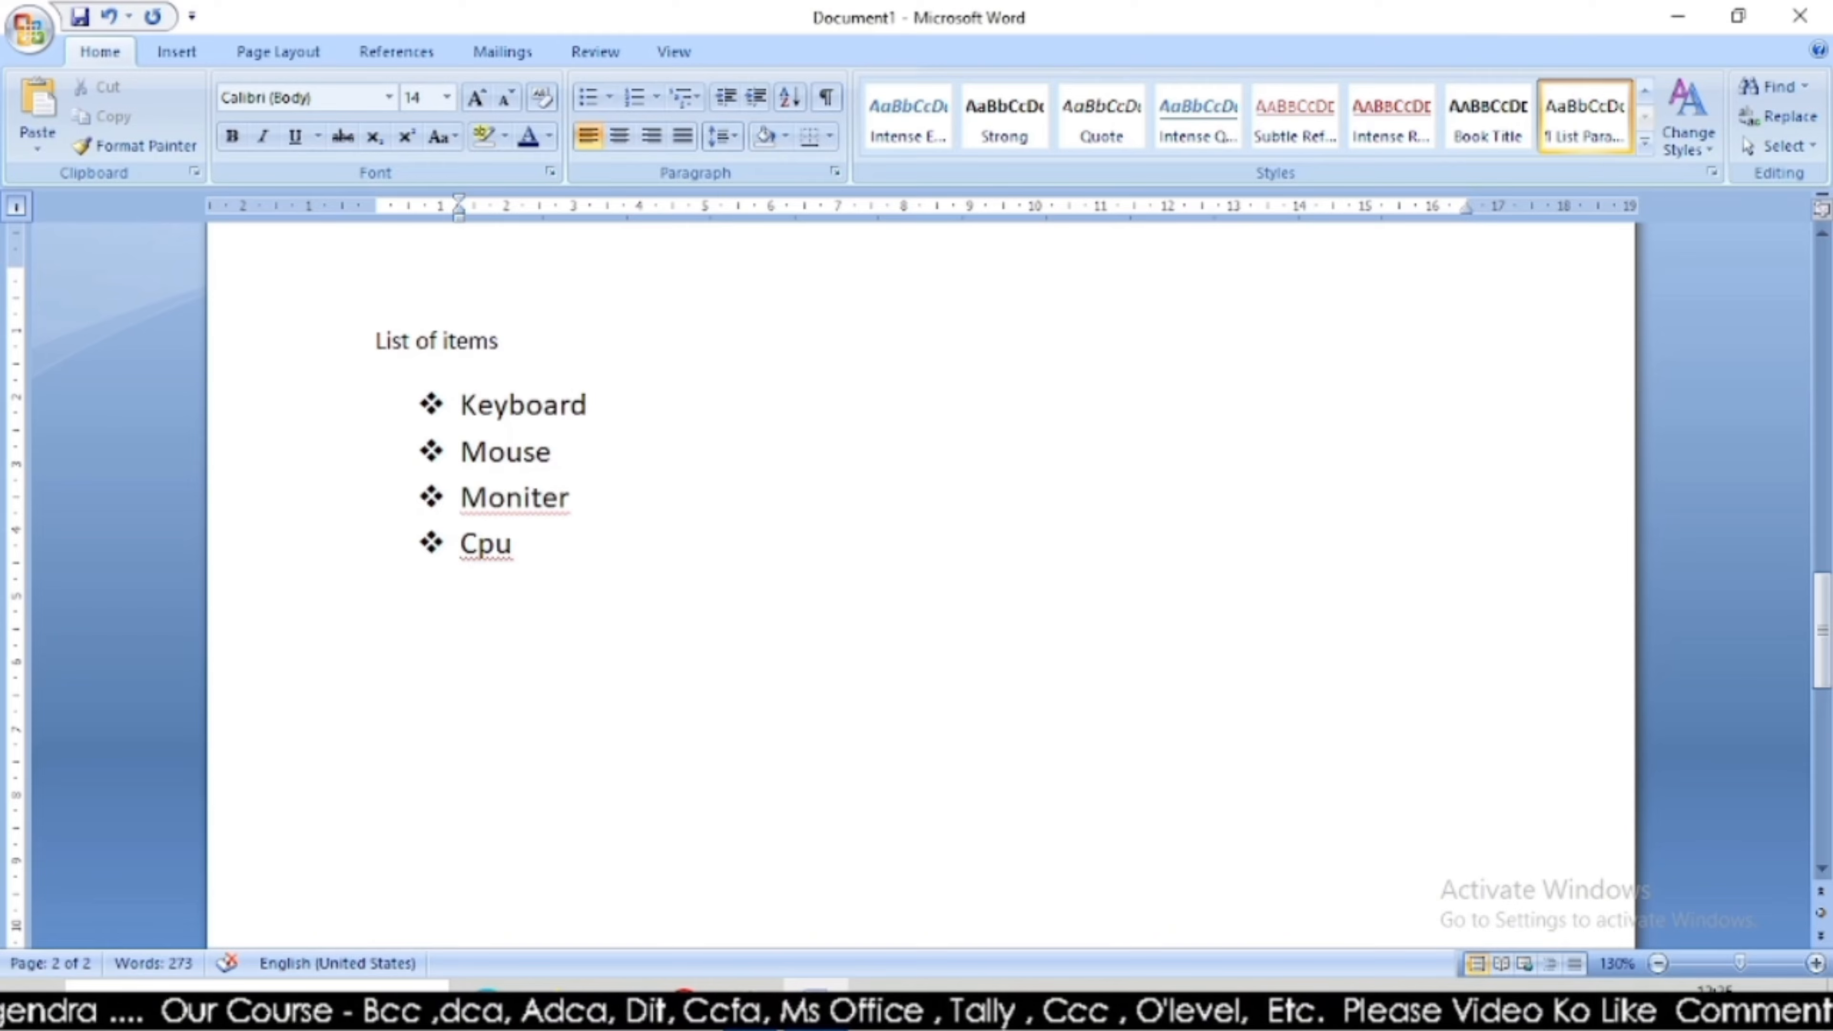
text(list)
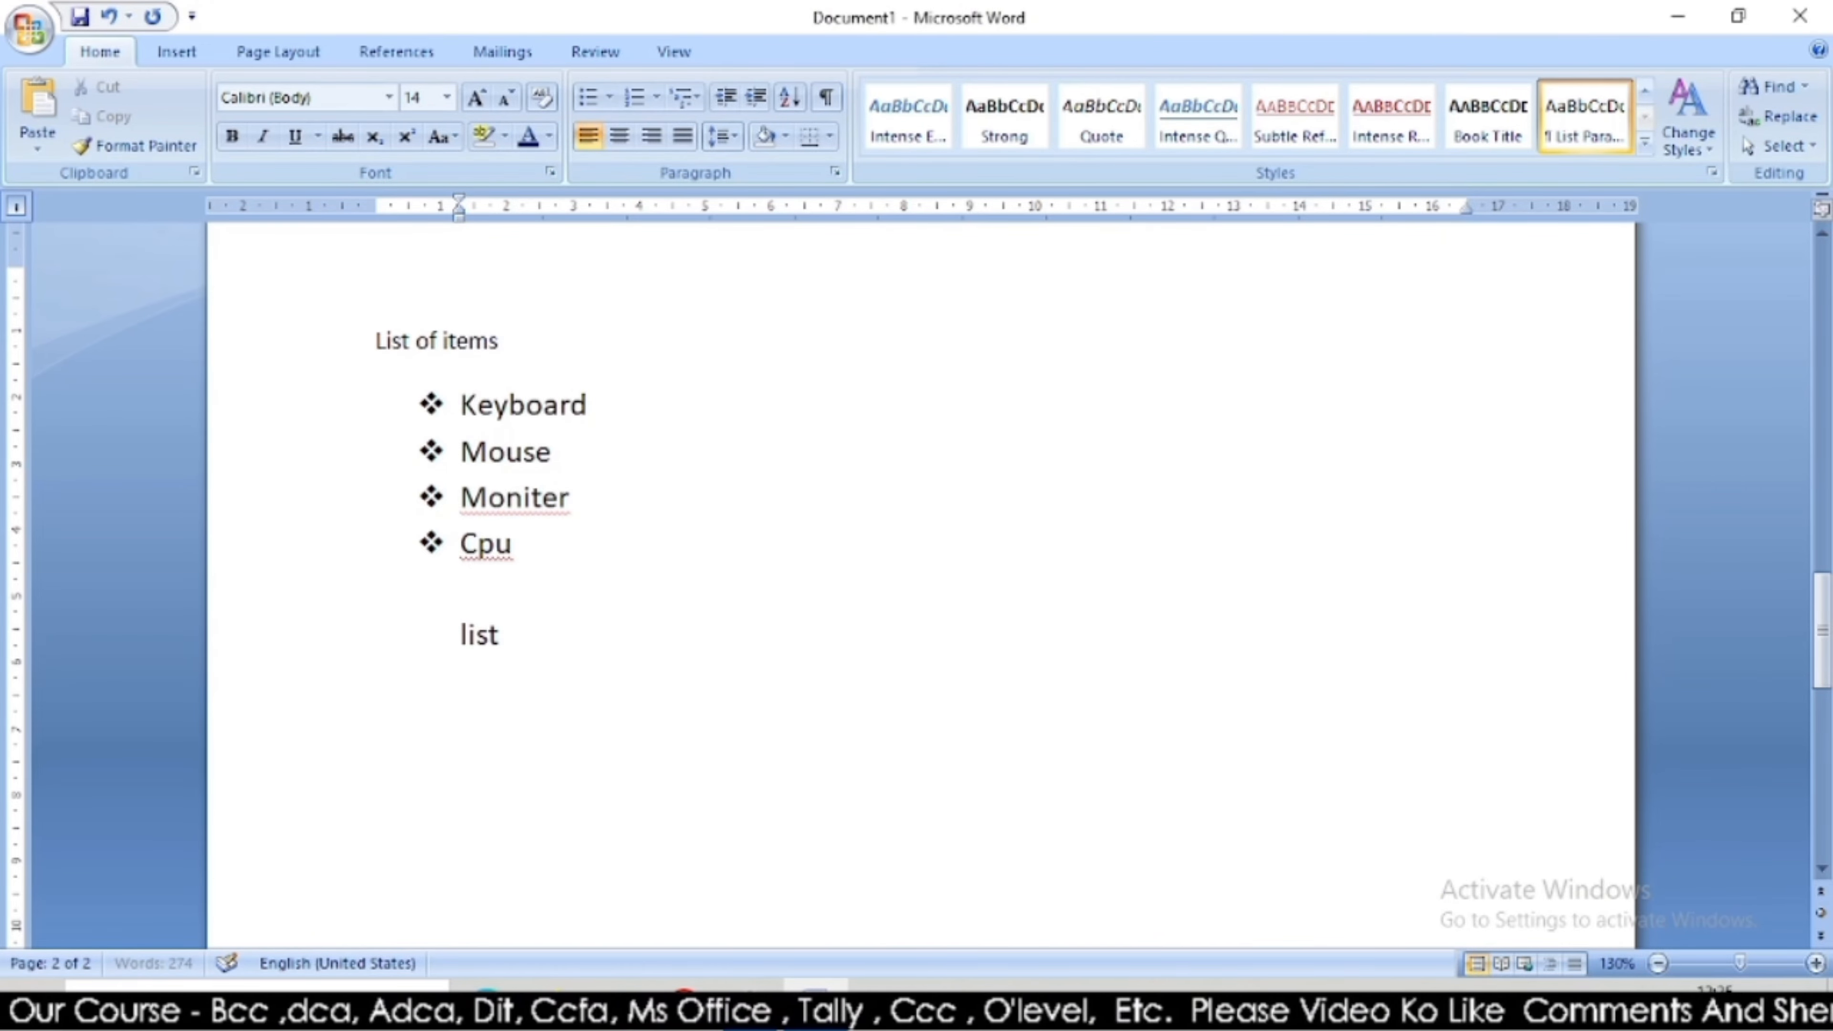
text( of)
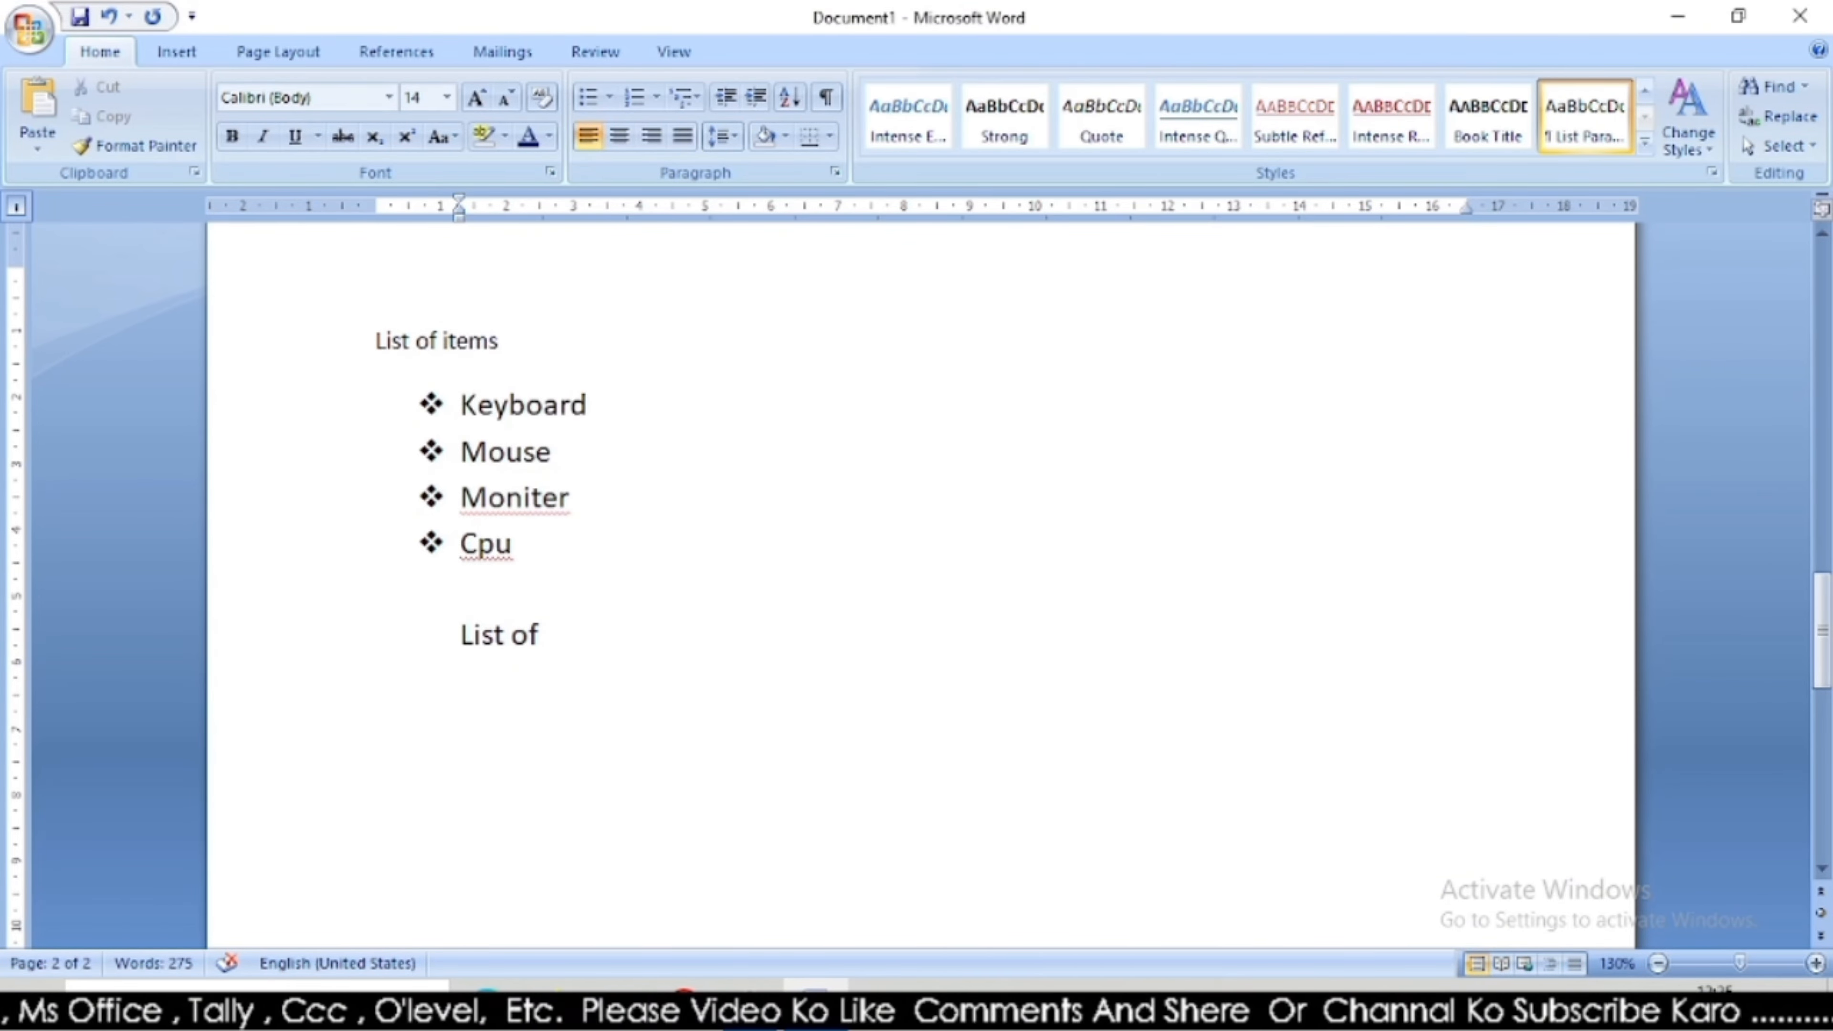
text(pro)
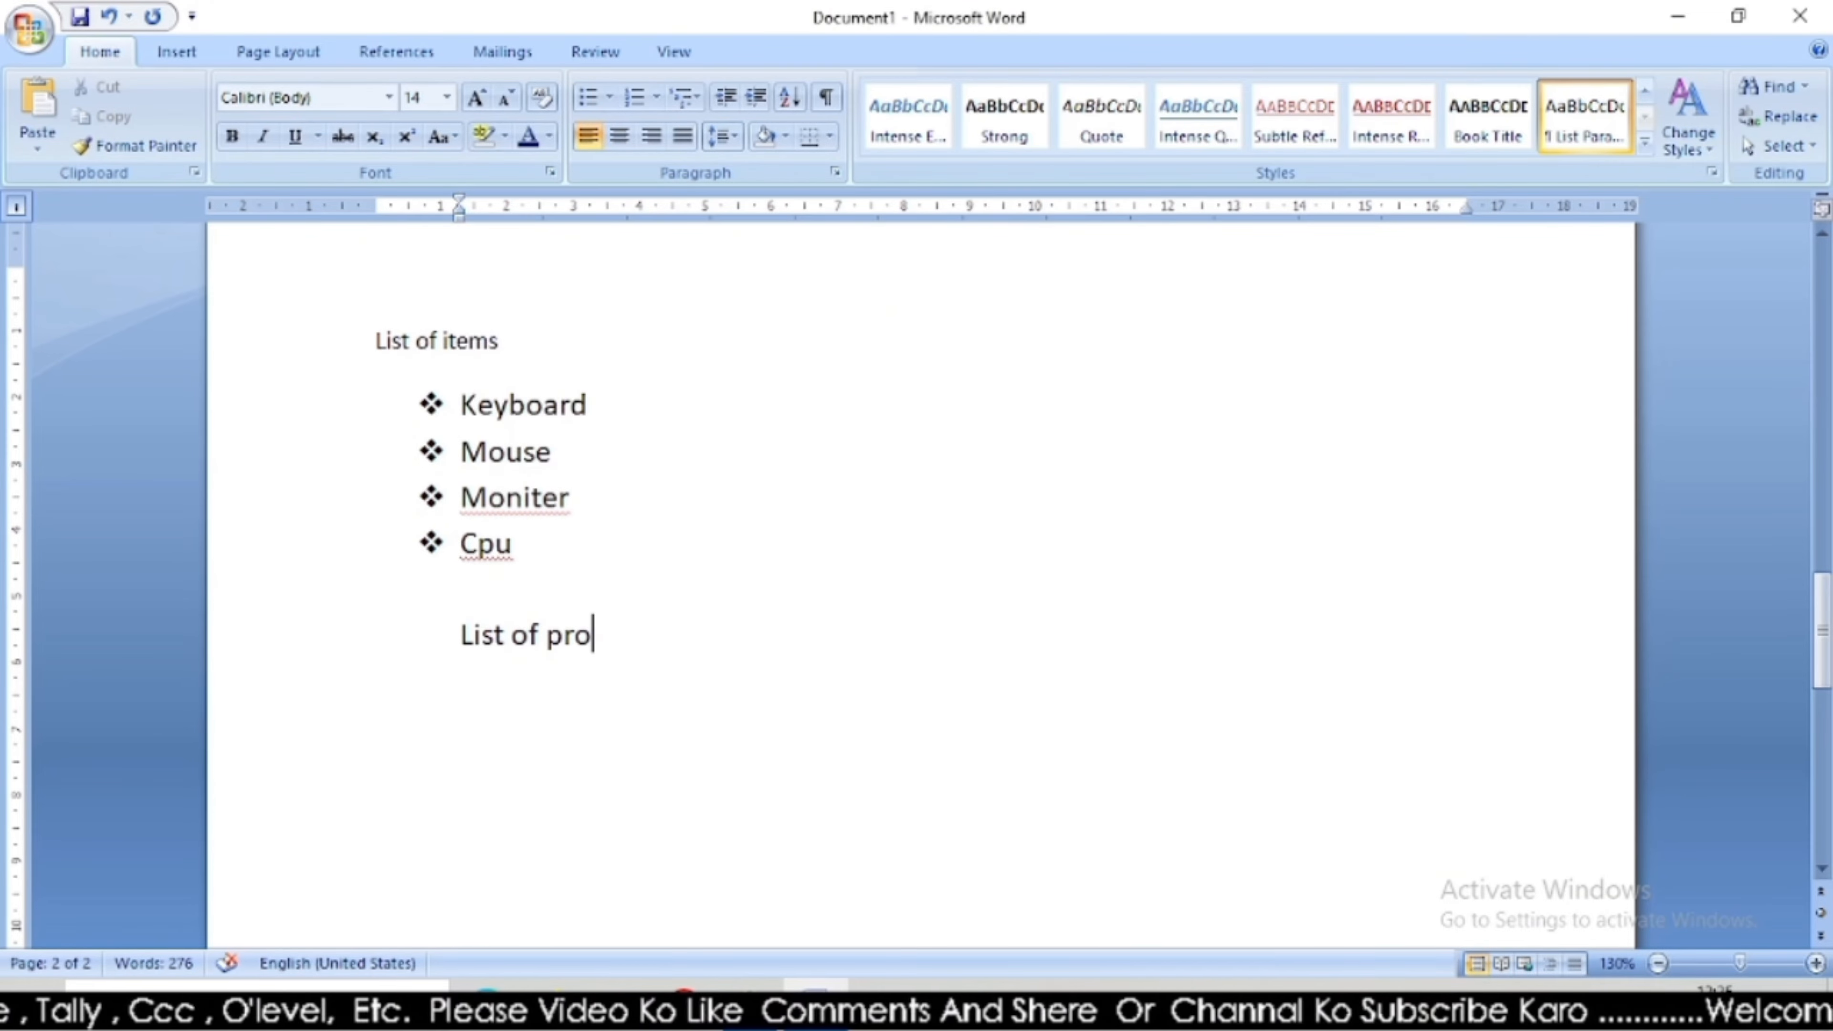
text(duct)
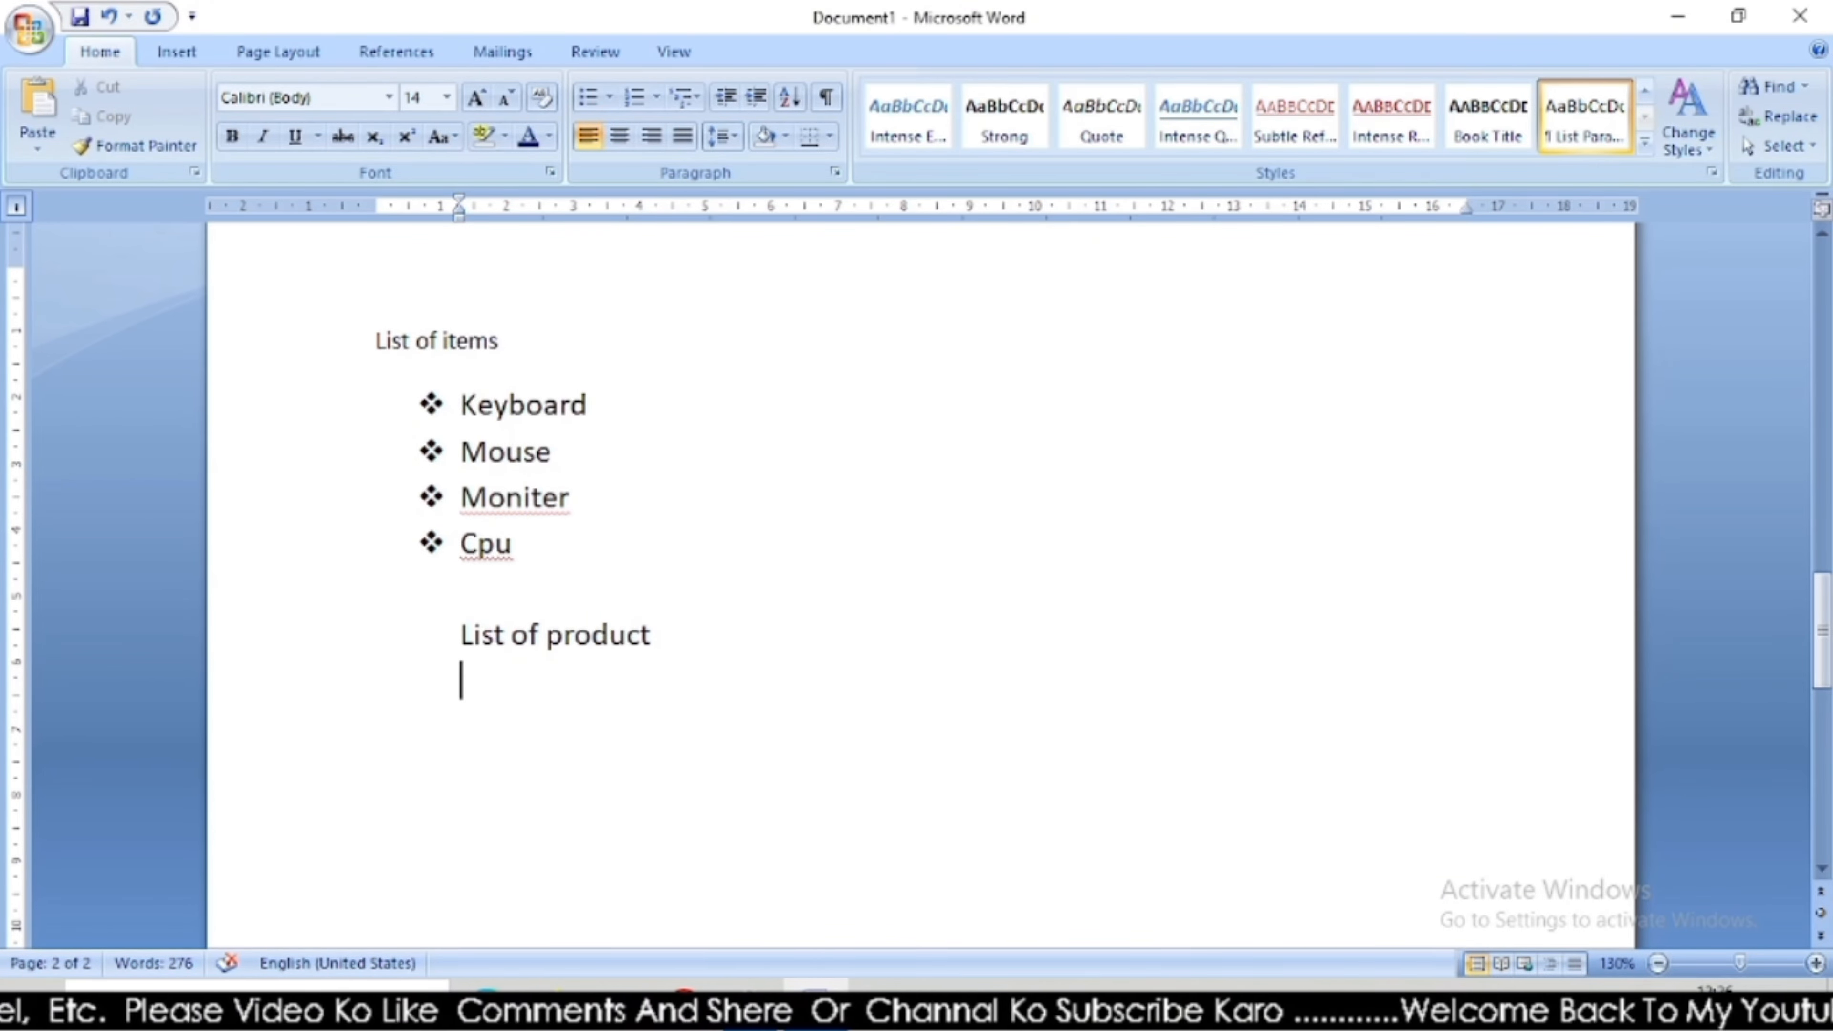
Start a numbered list in the 1. 2. 3. format below "List of product" and enter "RAM" as its first item.
click(655, 98)
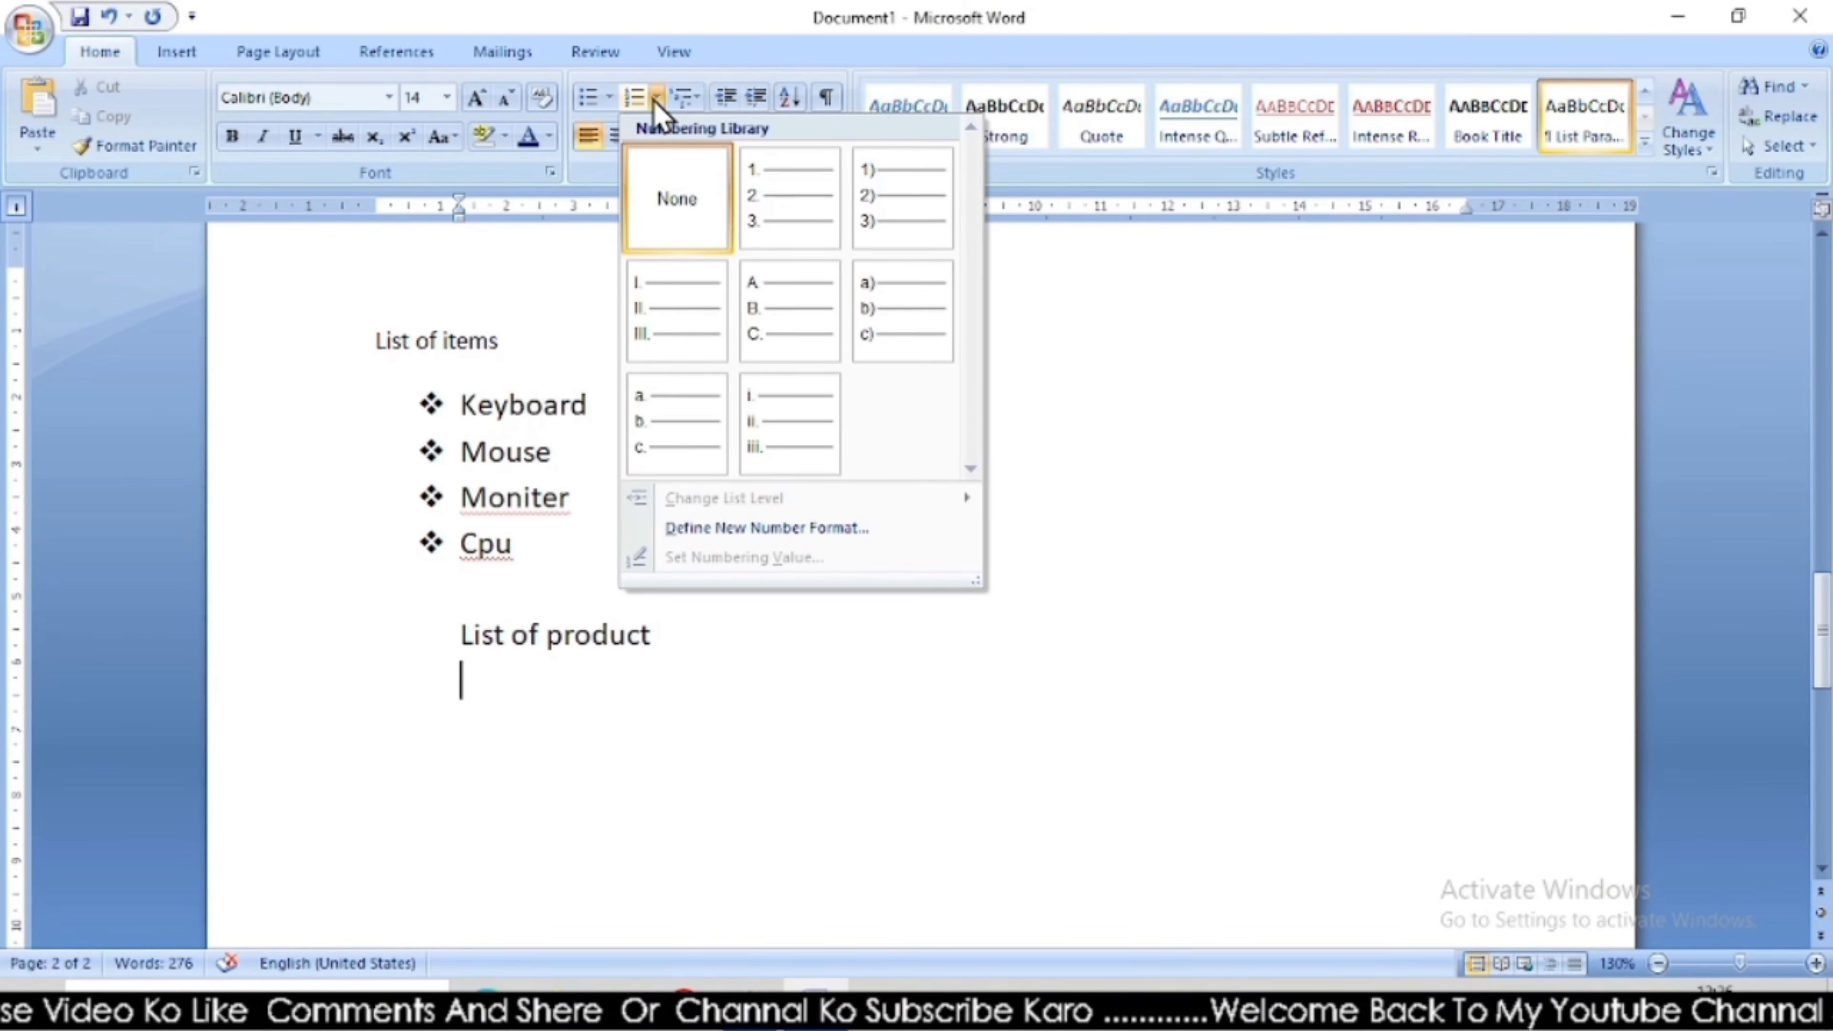
click(792, 217)
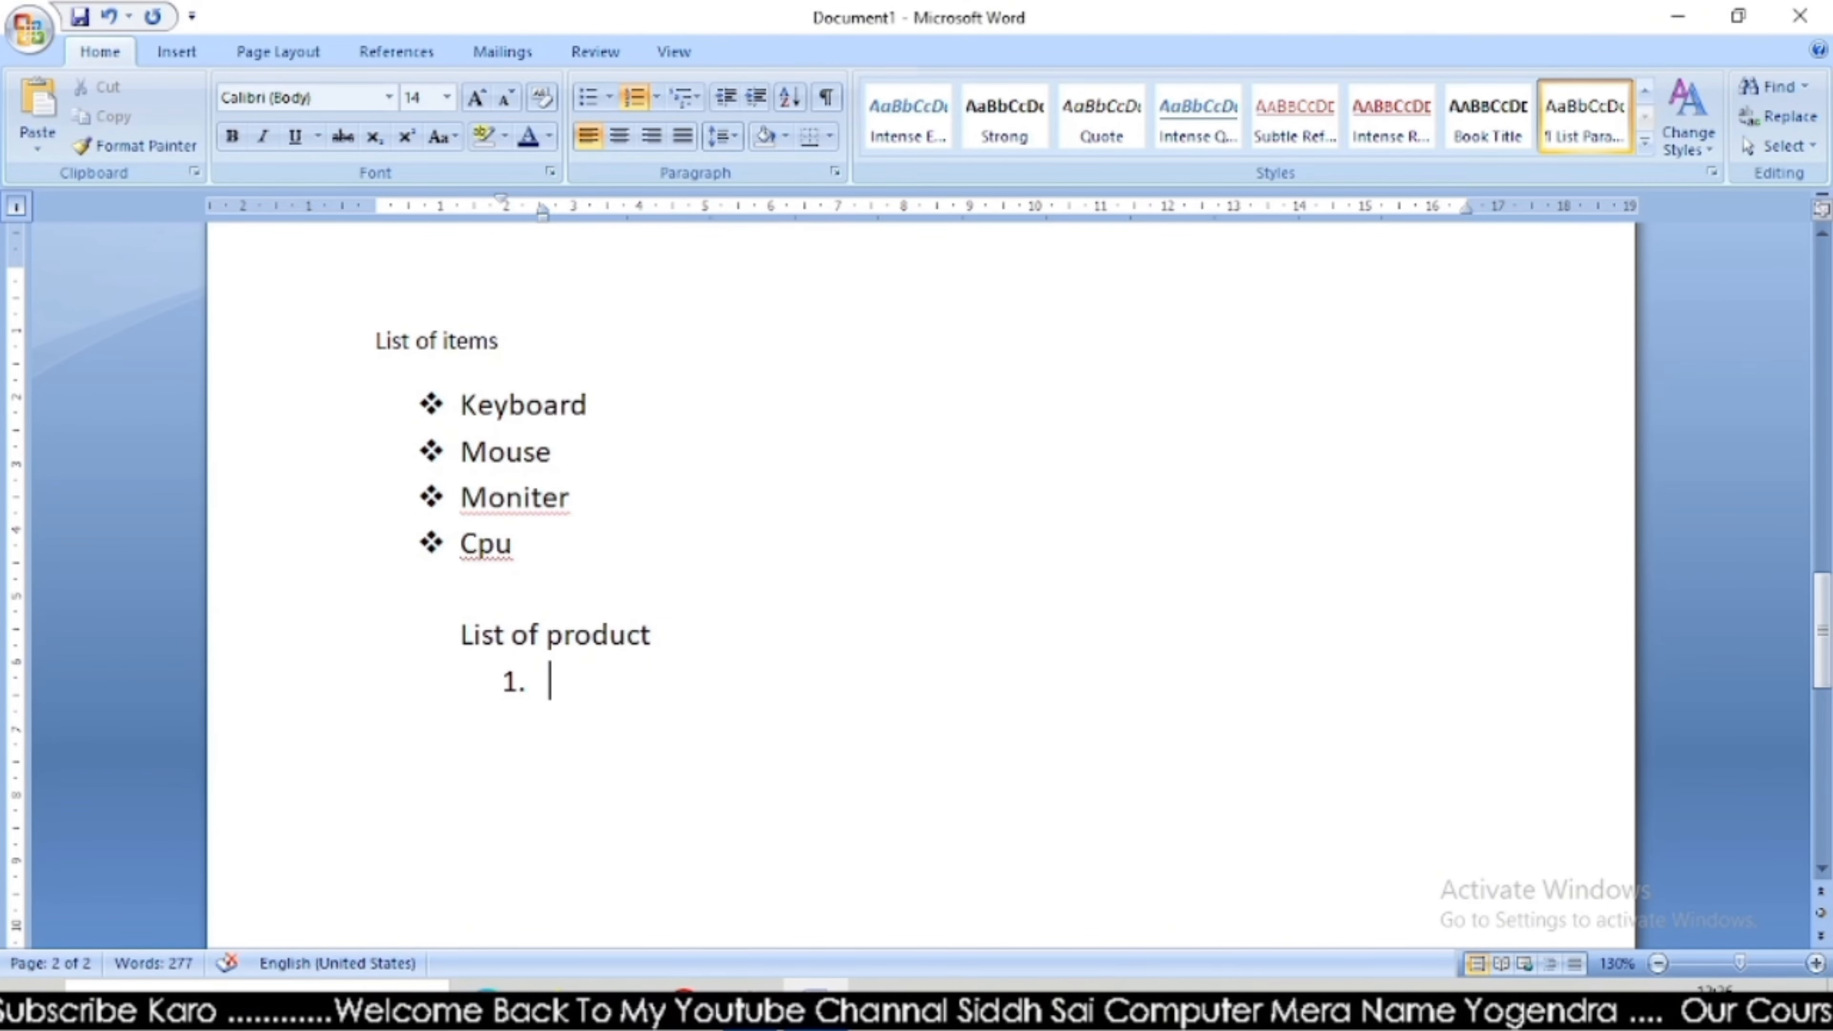
text(r)
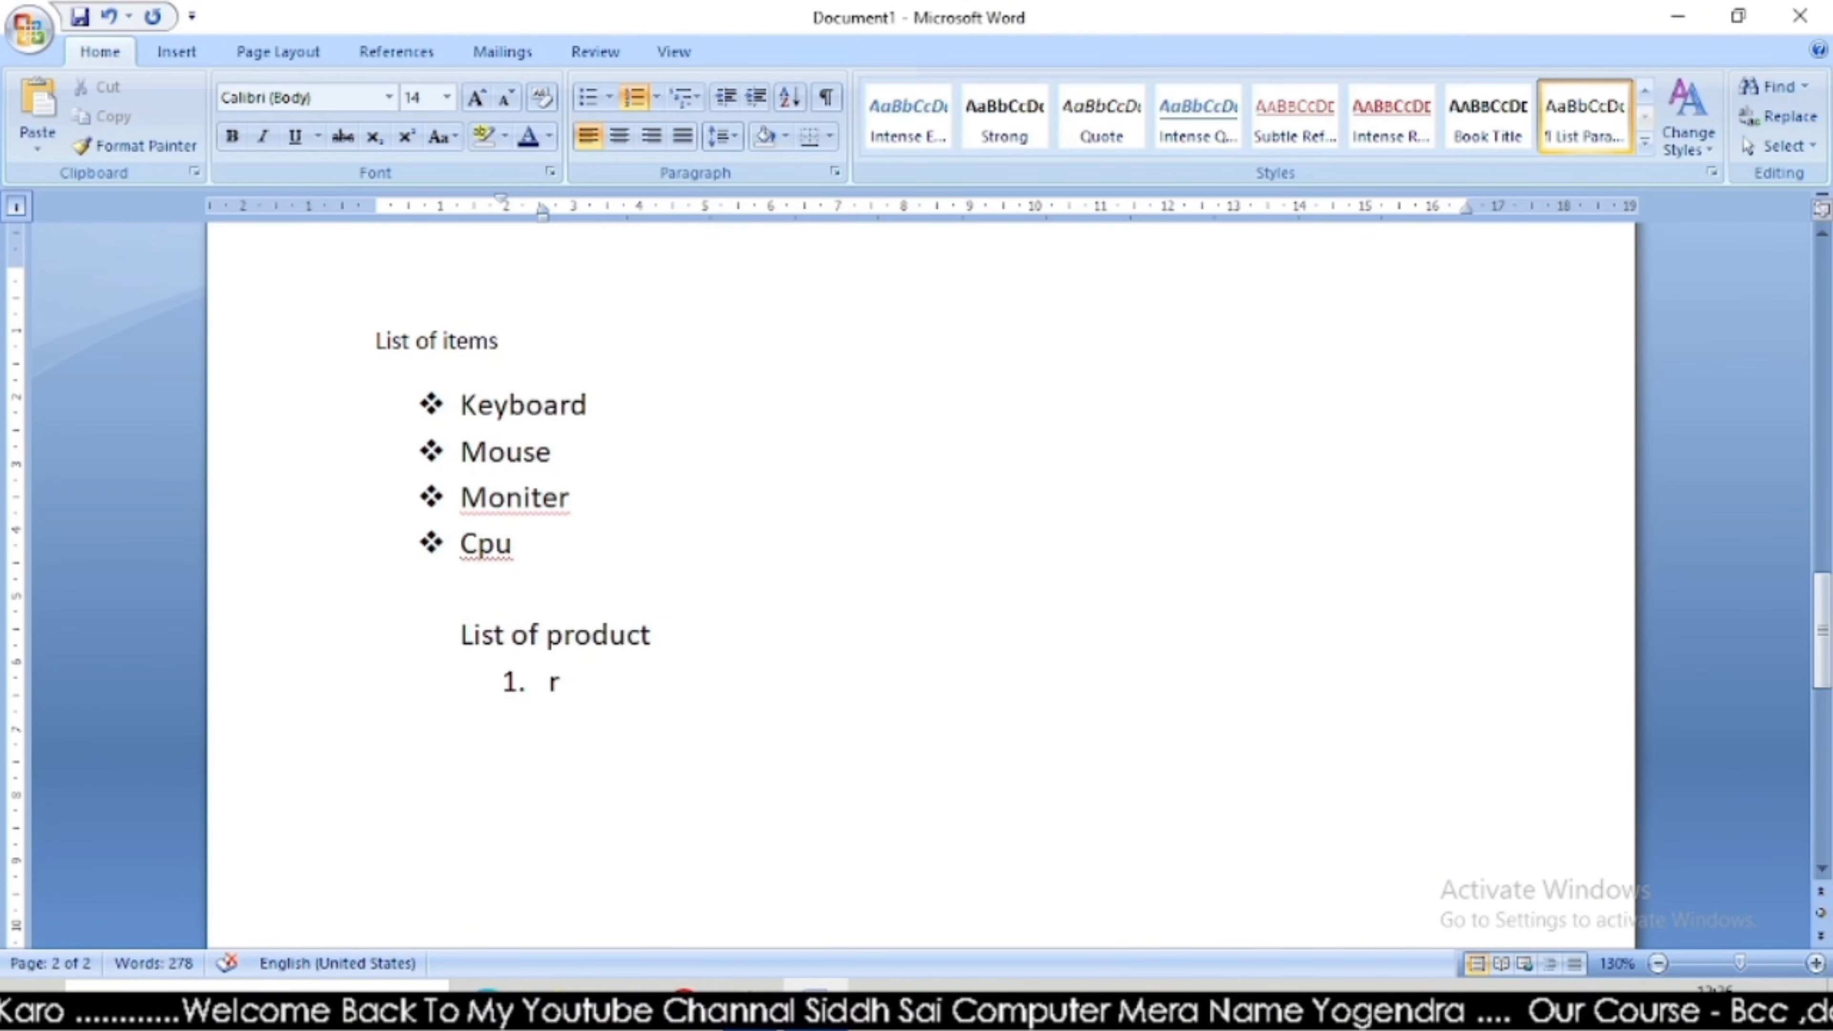
text(R)
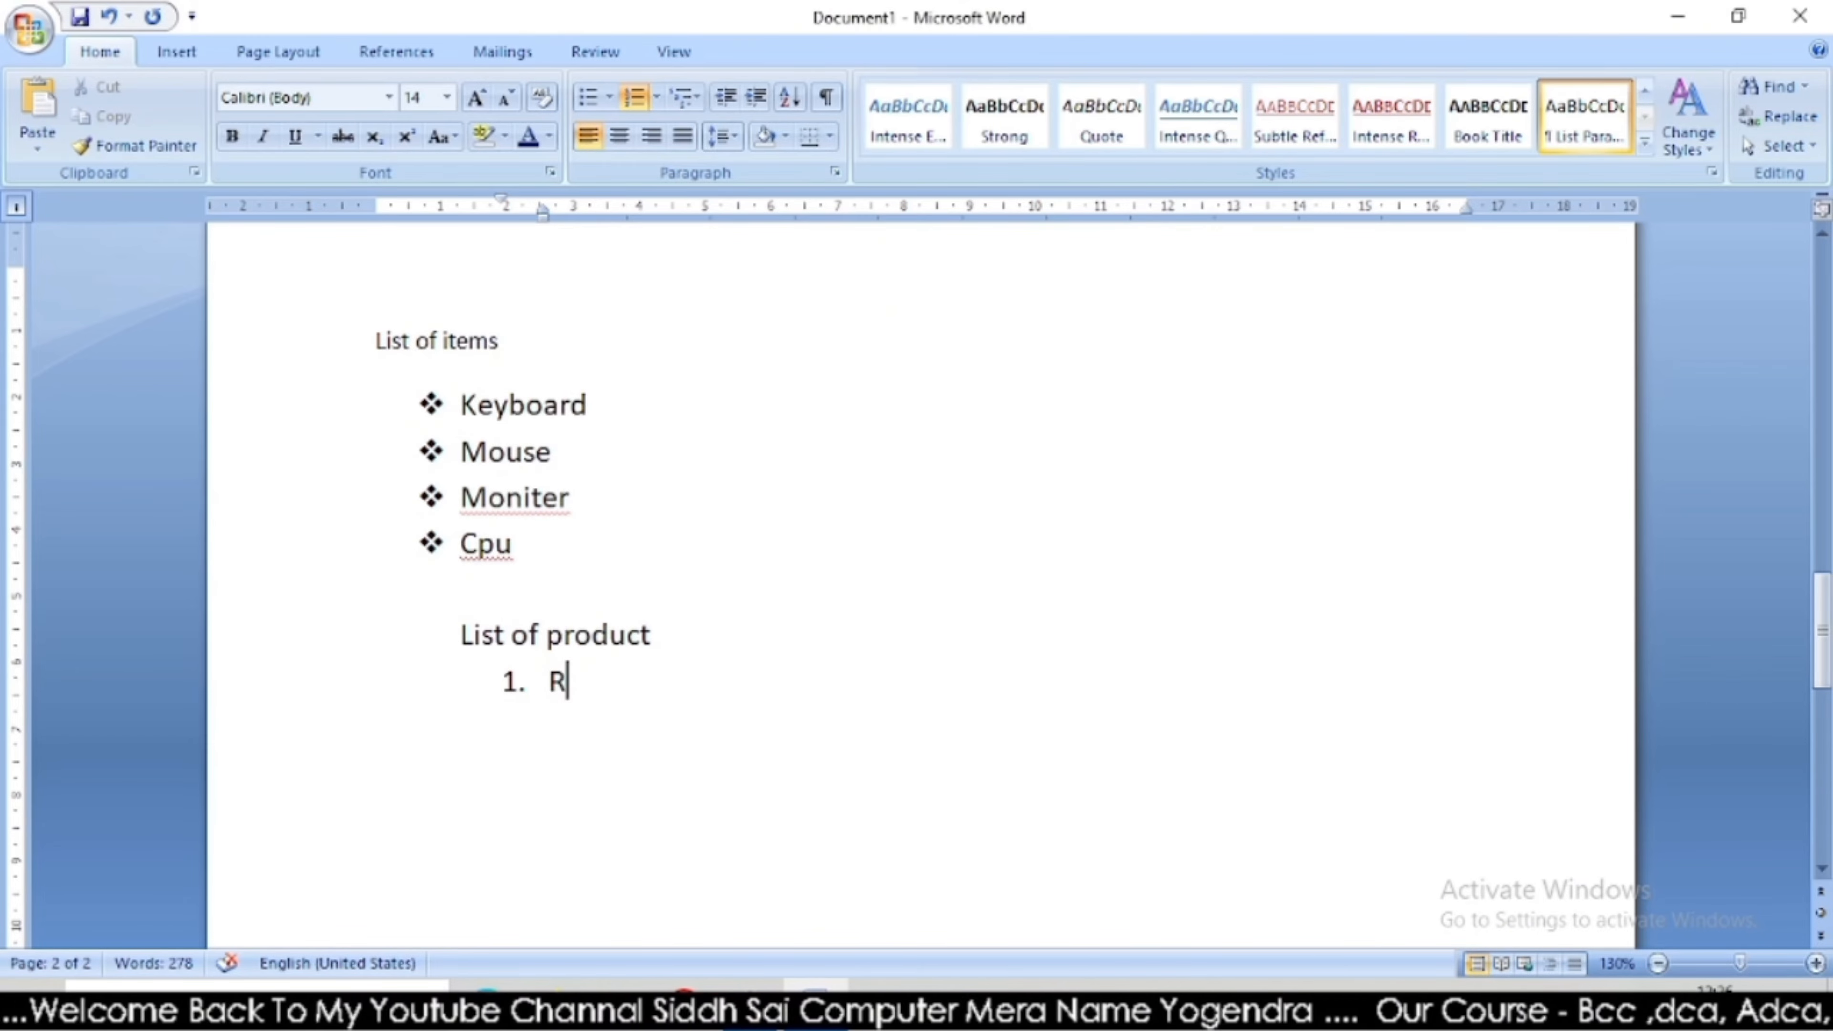
text(AM)
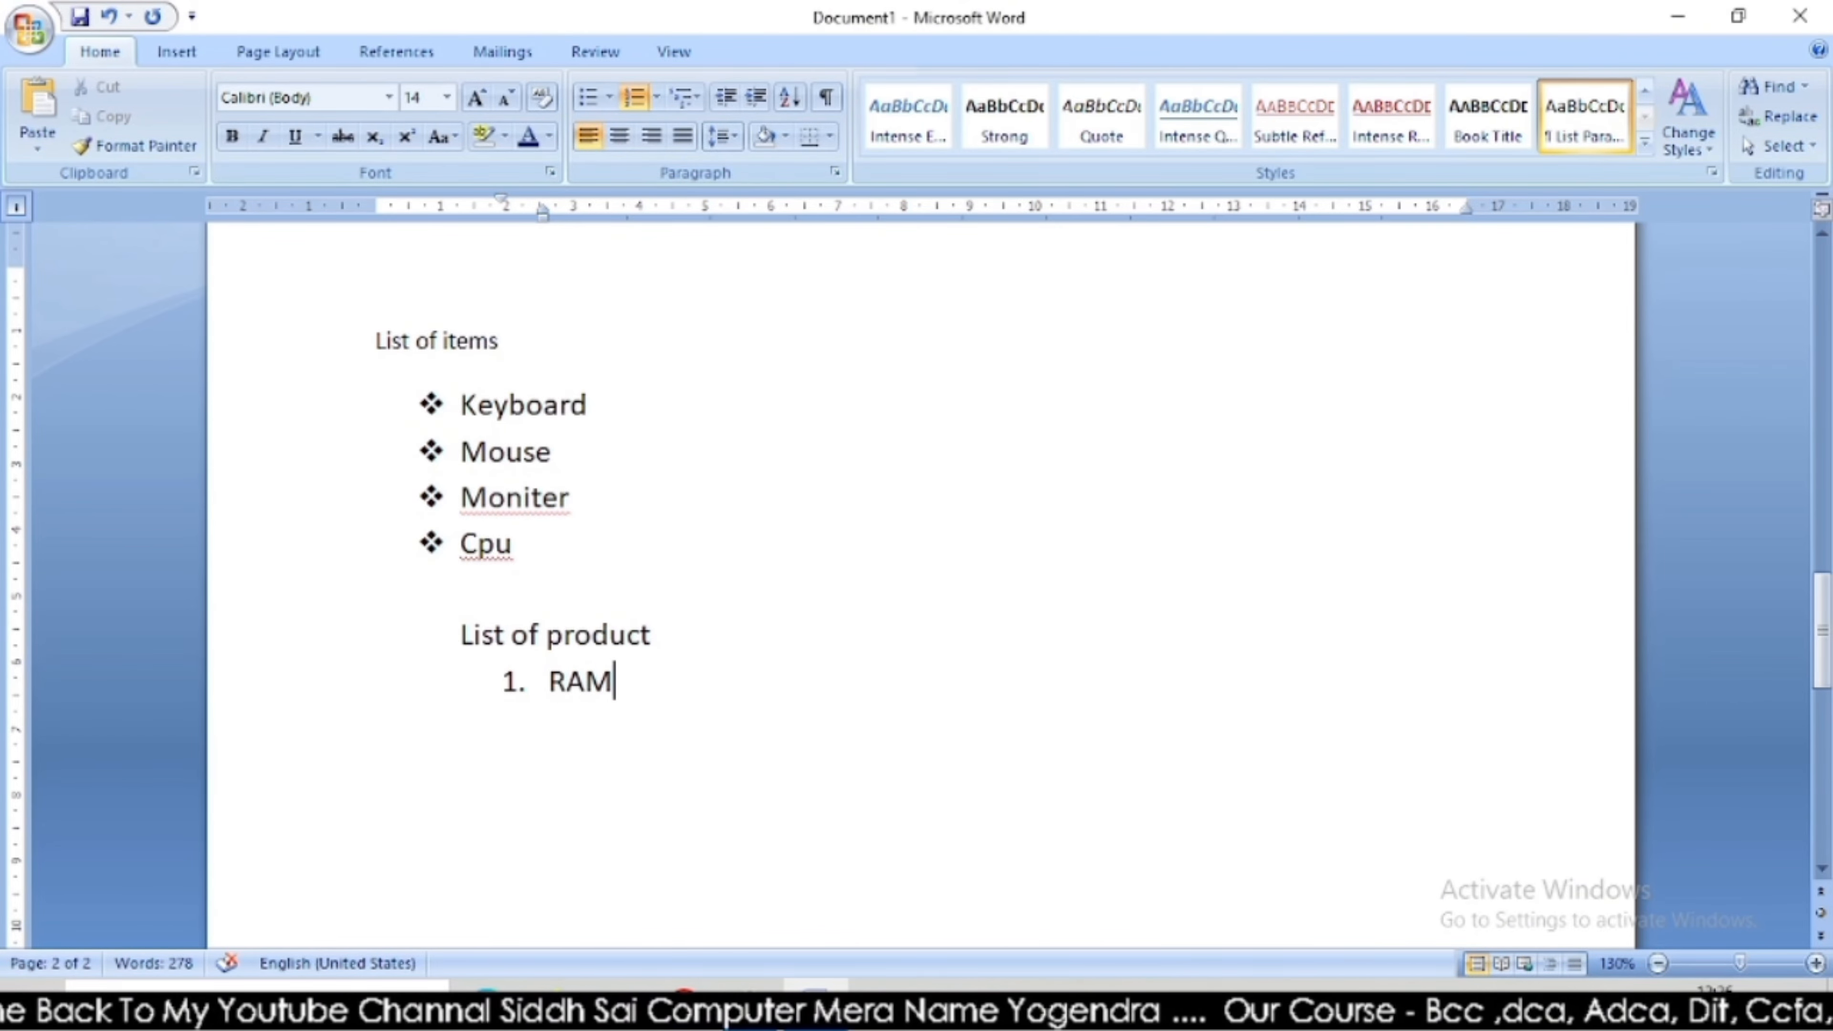
key(Return)
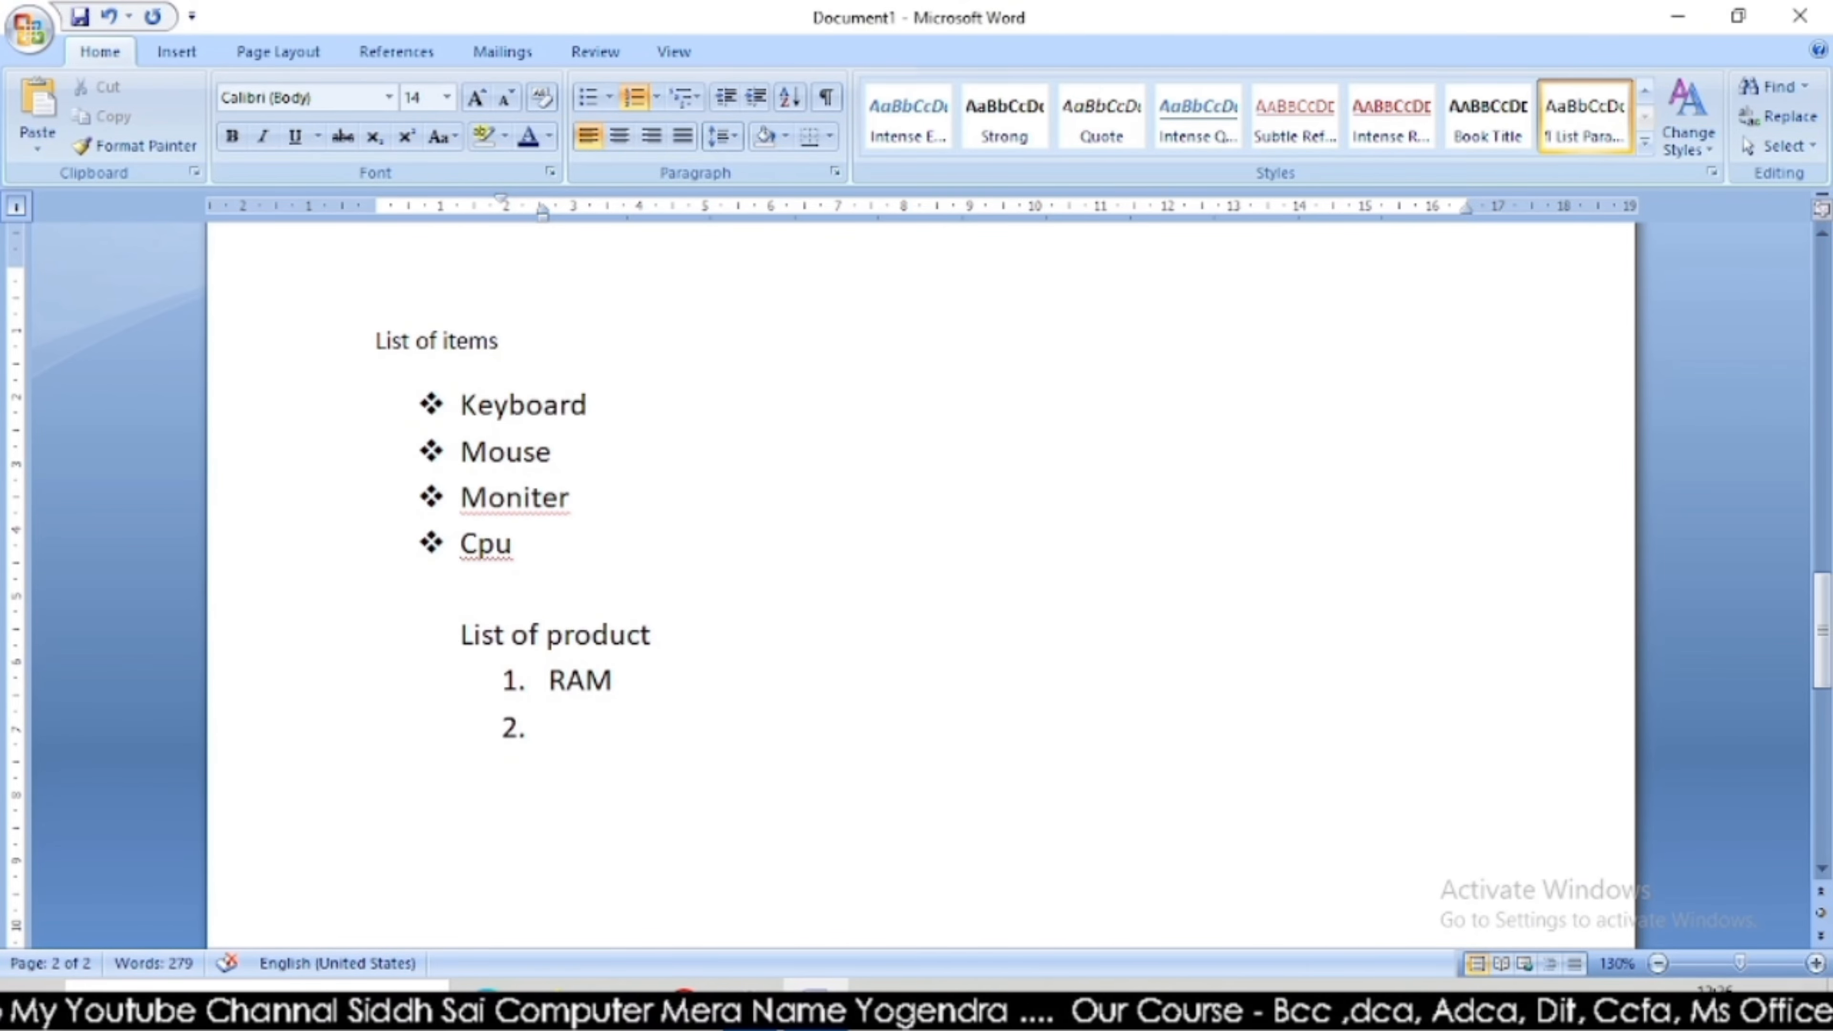
Add "ROM", "HDD" and "SSD" as further items of the numbered list and end the numbering after SSD.
text(ROM)
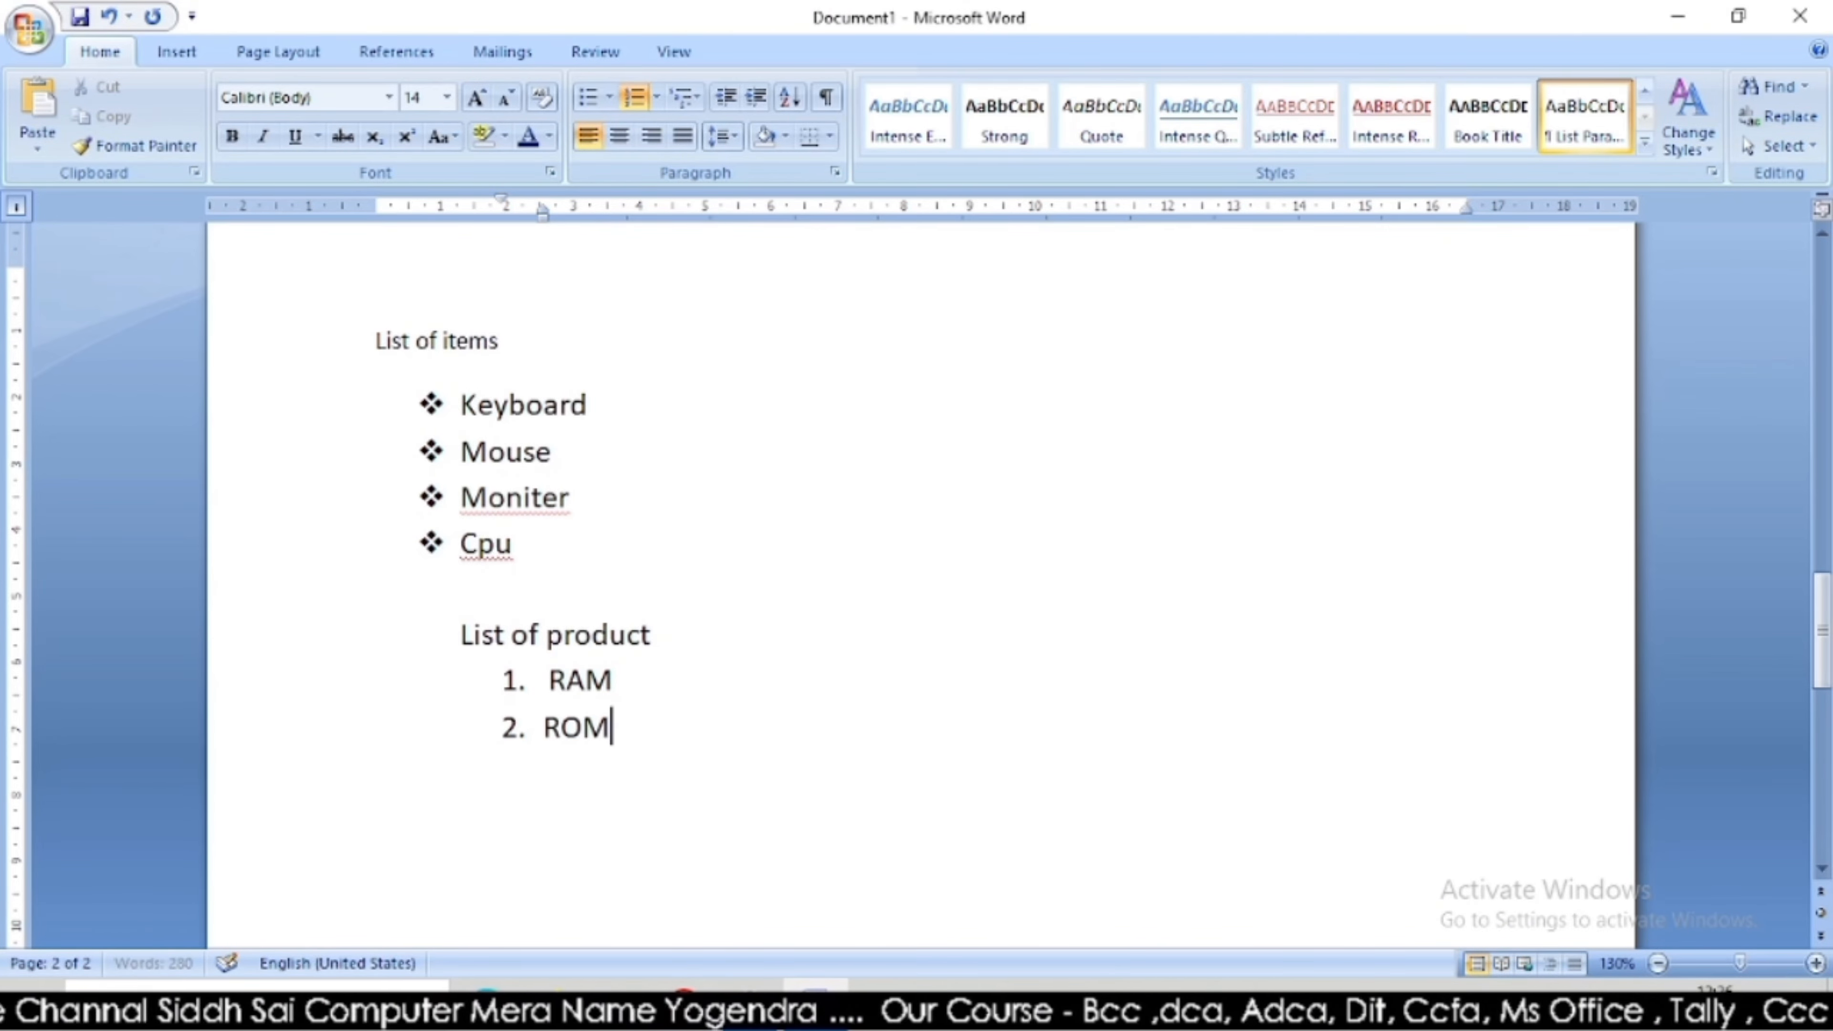
key(Return)
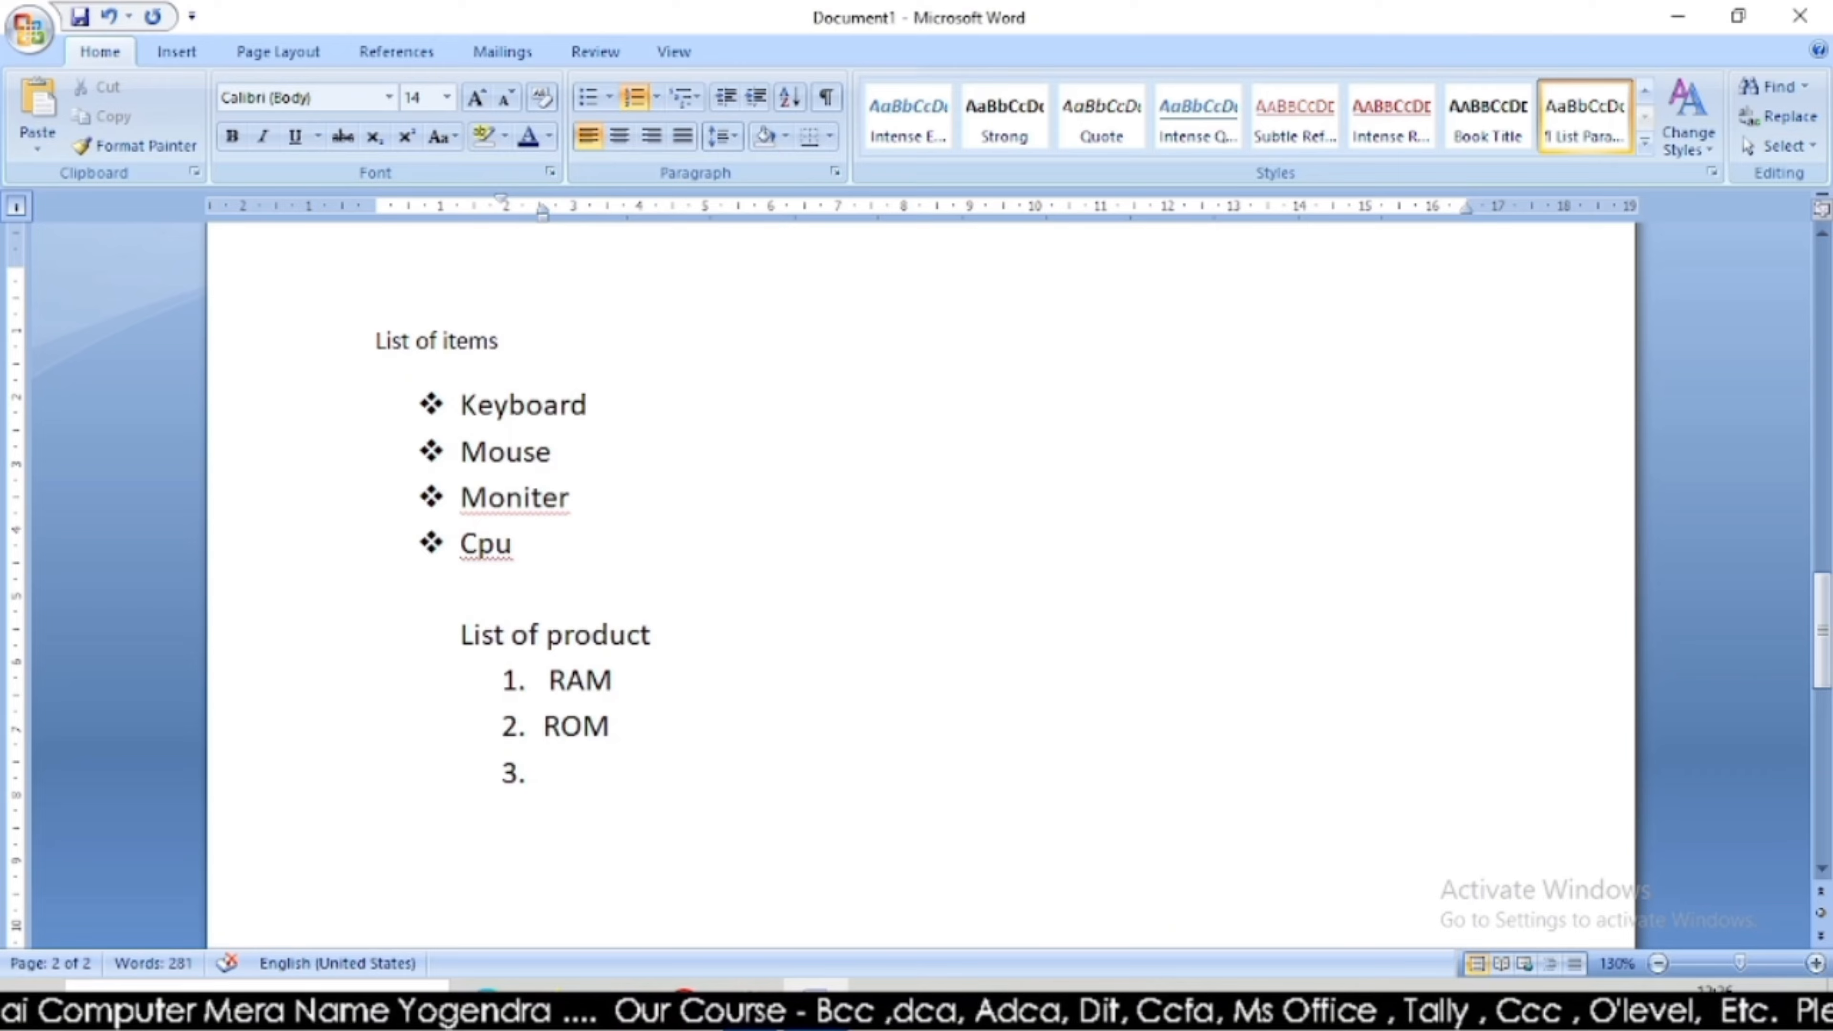
text(HDD)
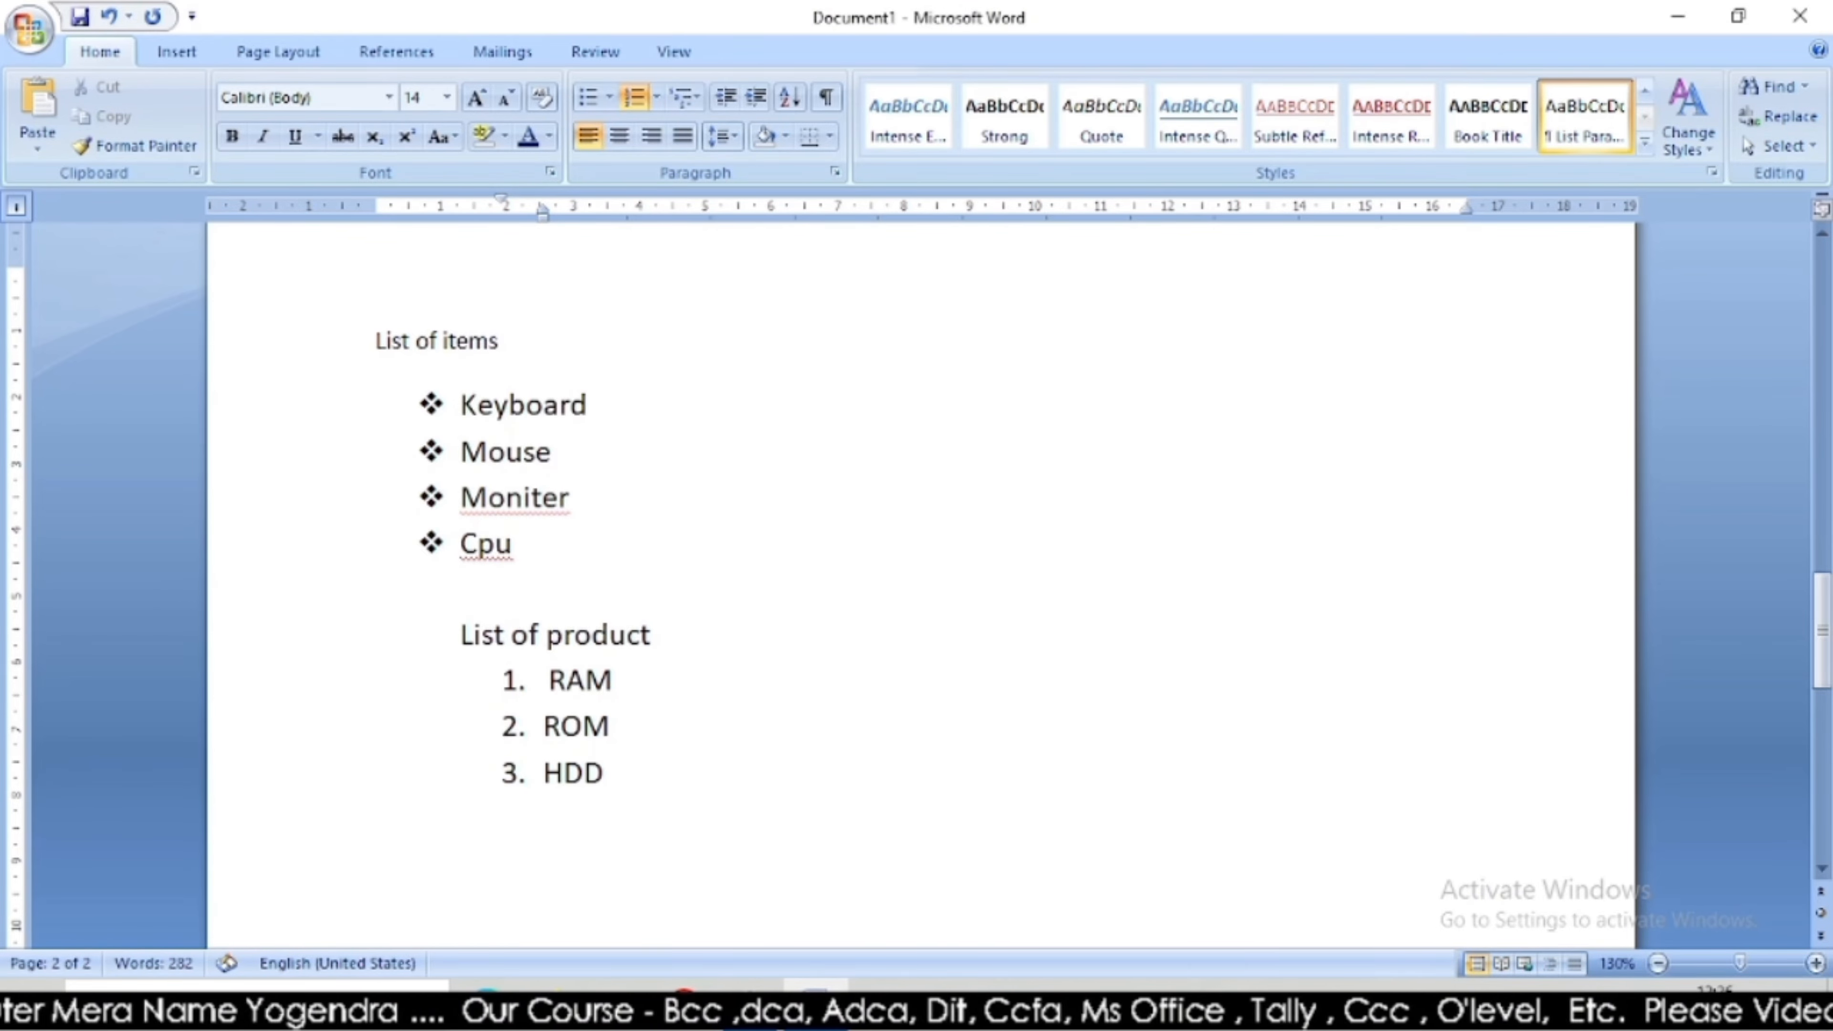
key(Return)
text(S)
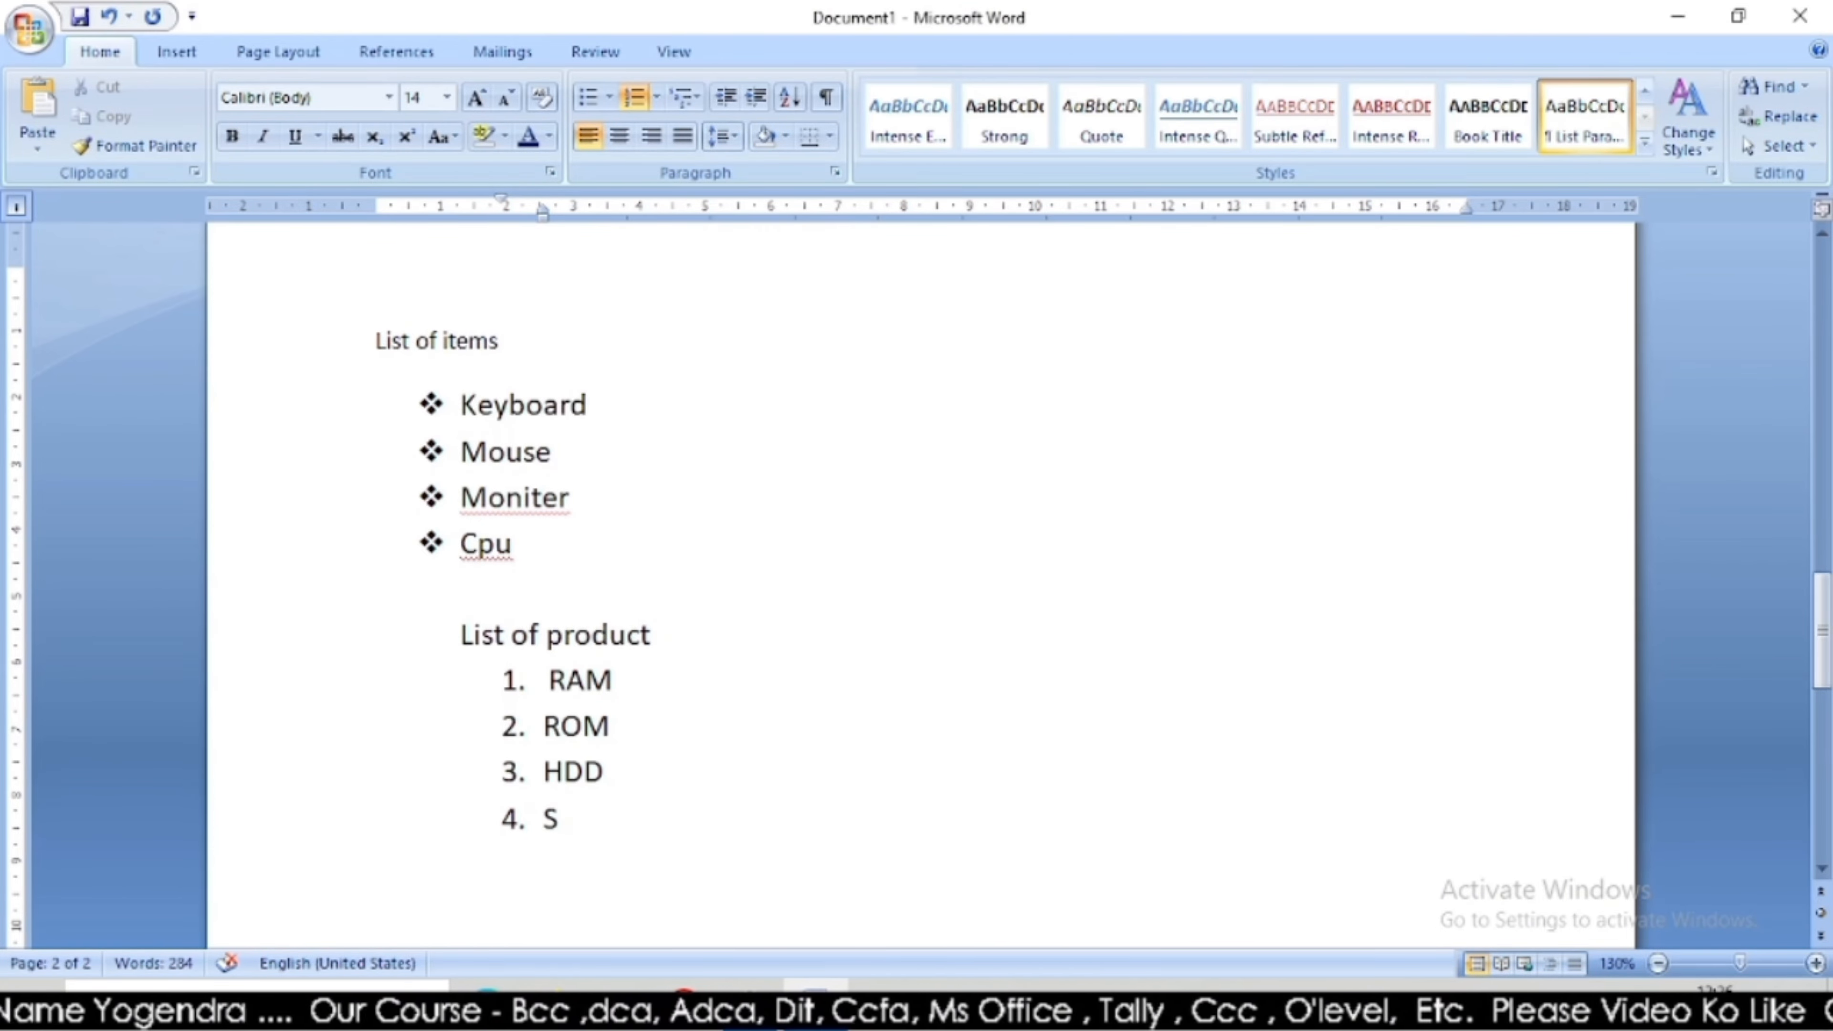
text(SD)
key(Return)
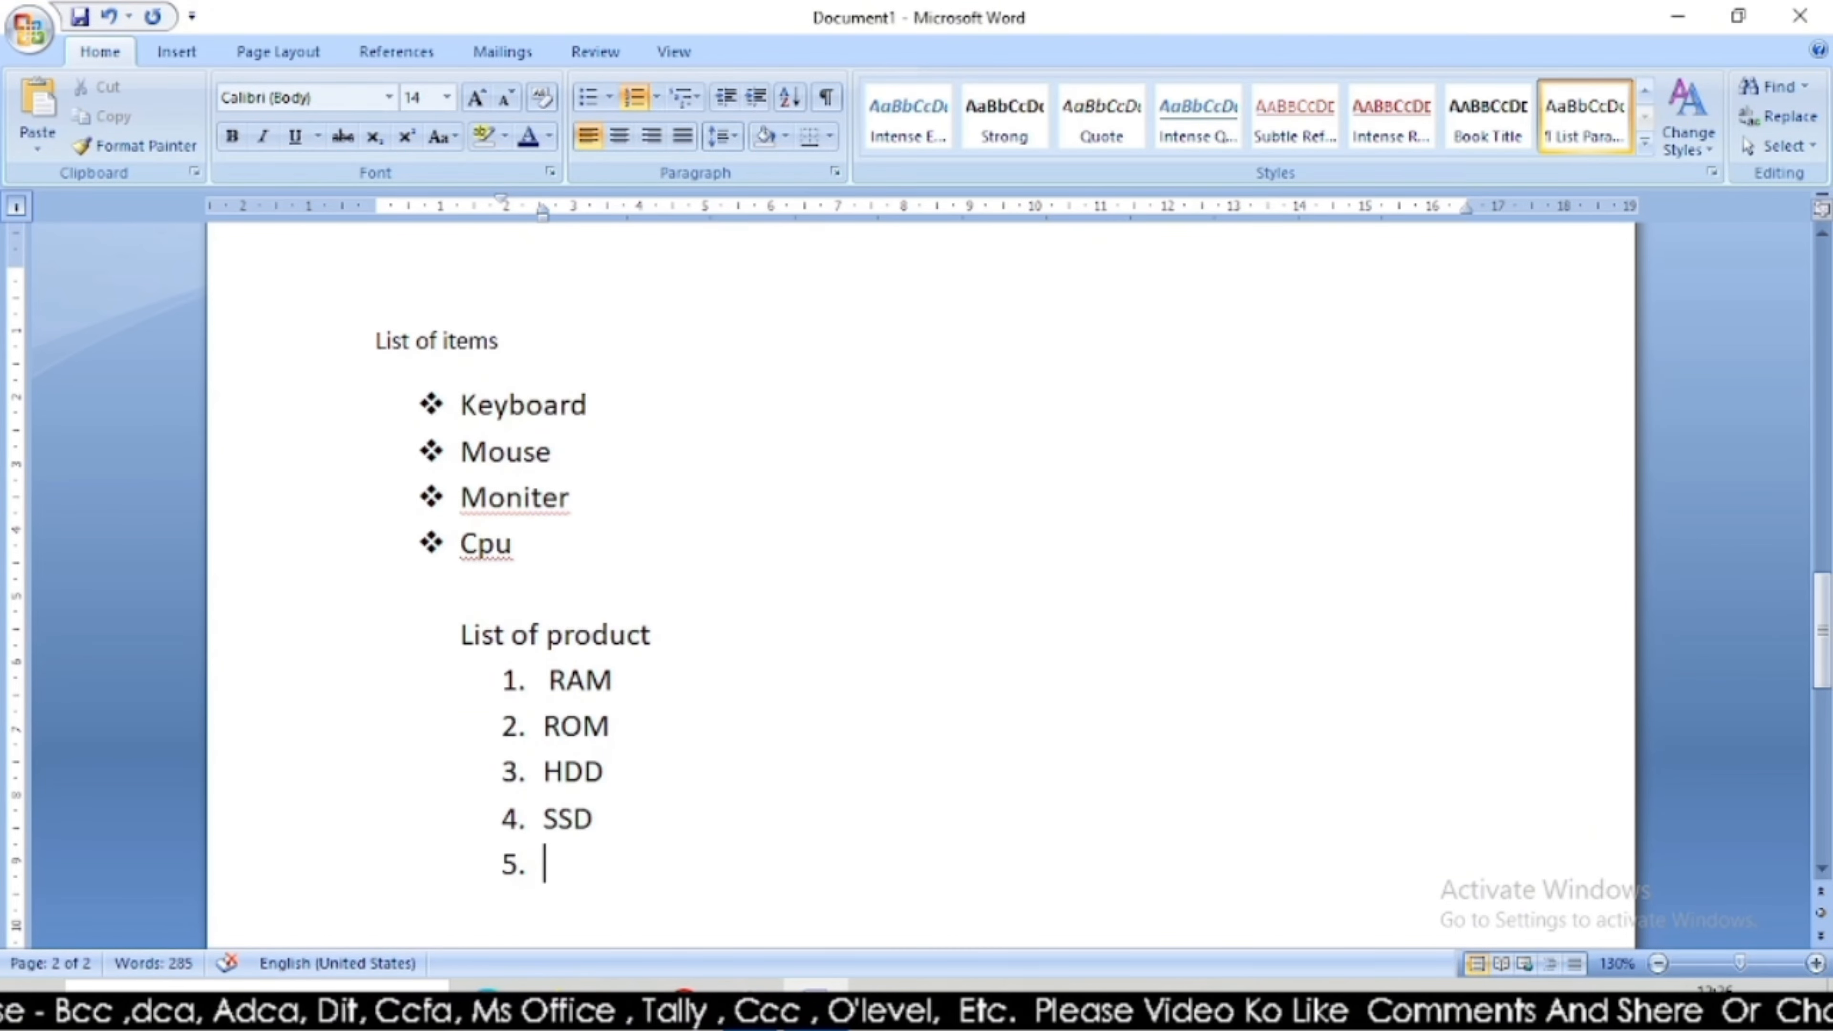
key(BackSpace)
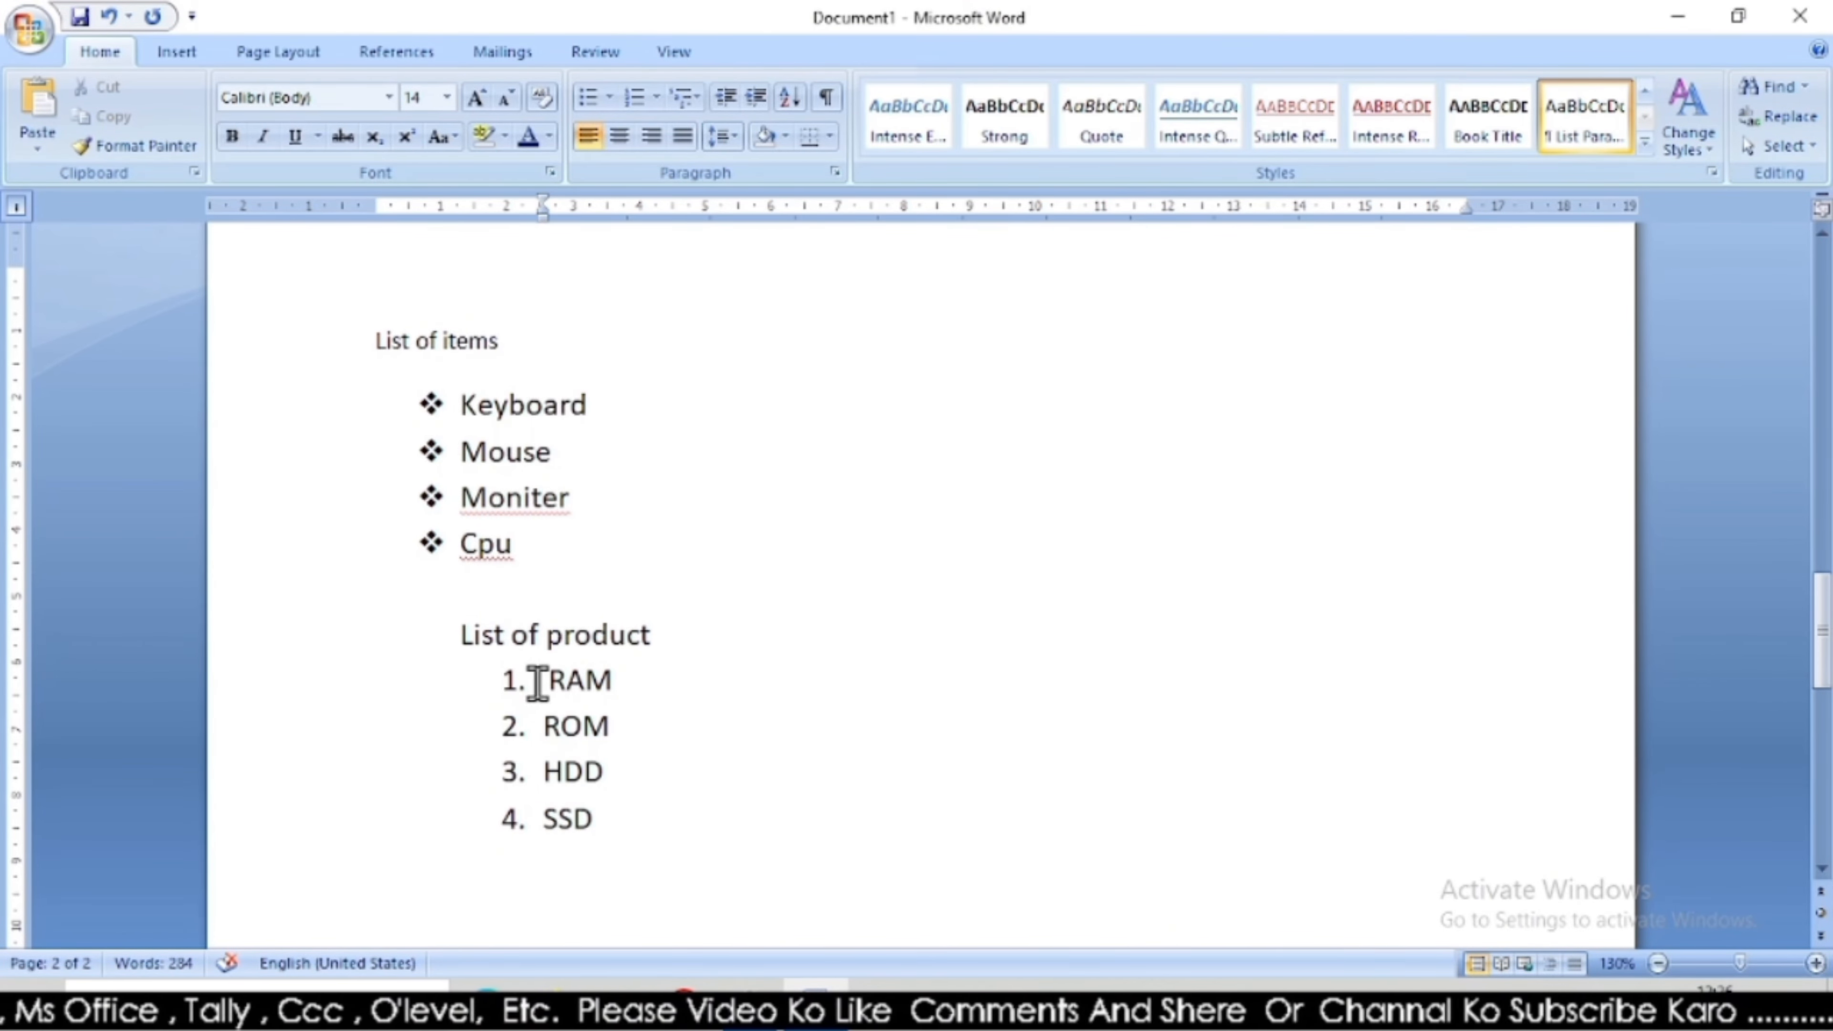
Select the items RAM to SSD and apply the 1) 2) 3) number format, followed by the I. II. III. format.
drag(537, 682, 599, 819)
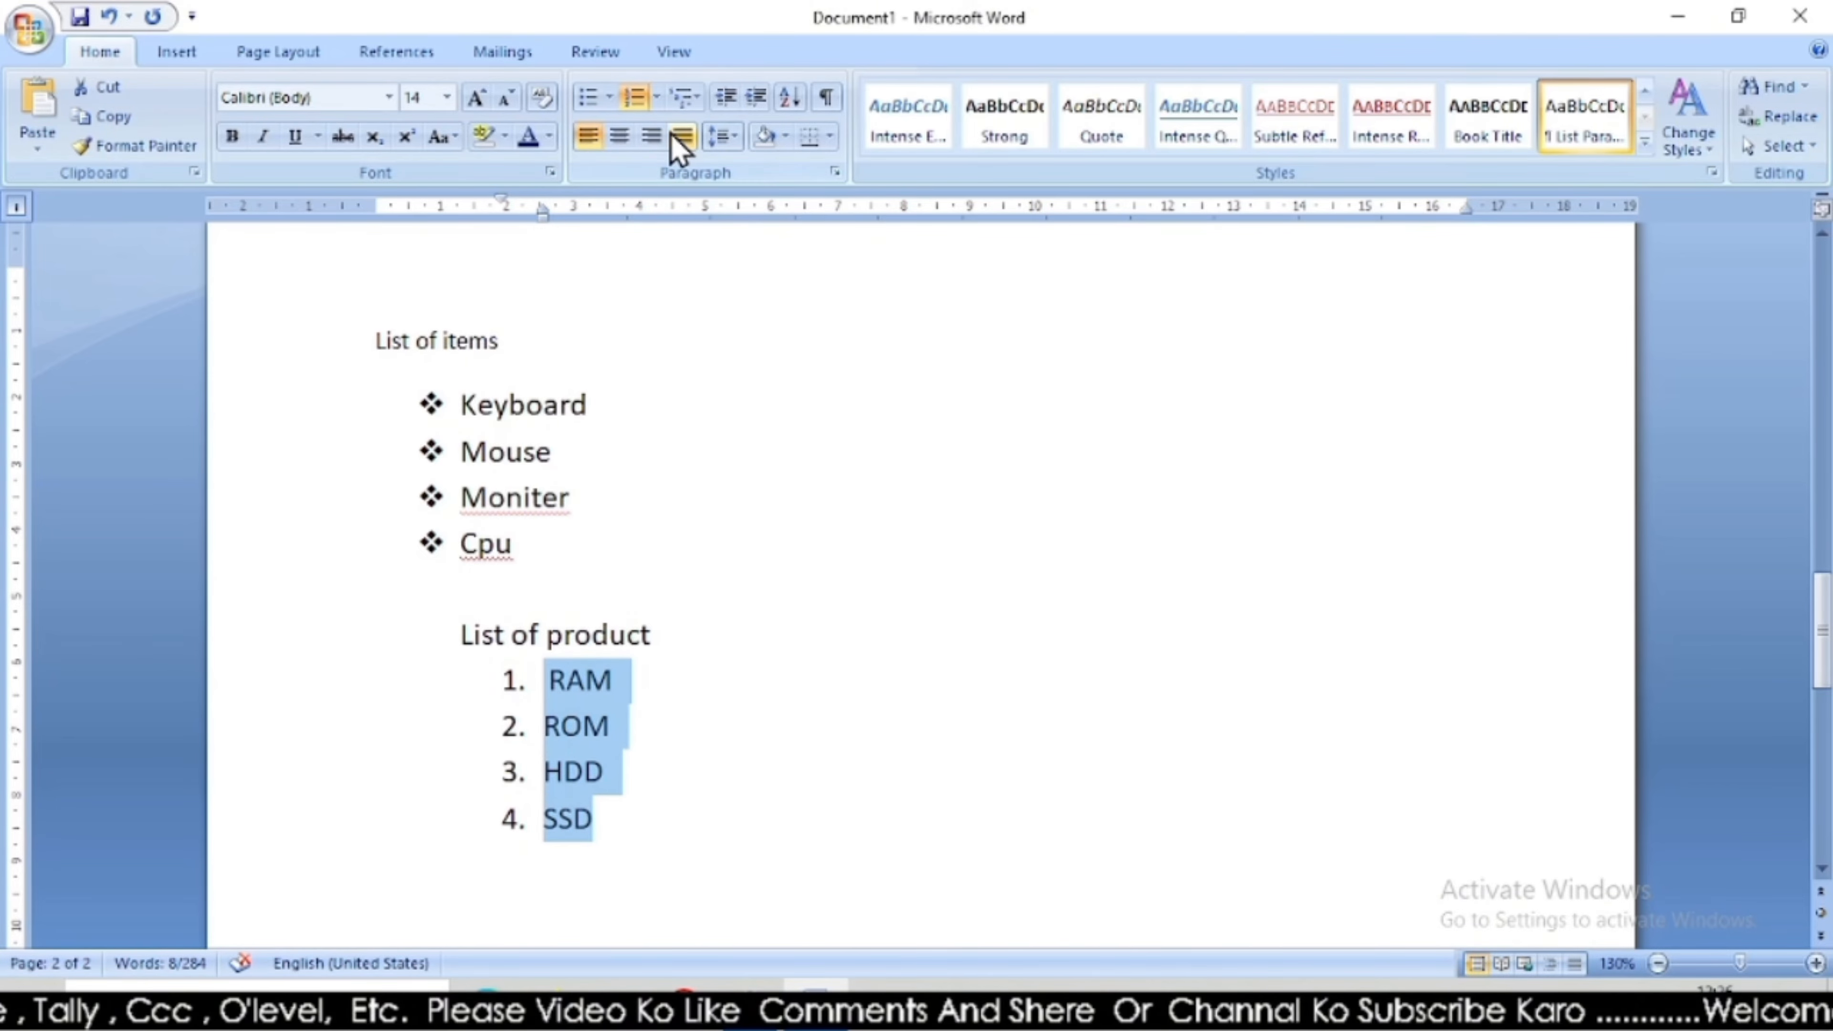
click(657, 97)
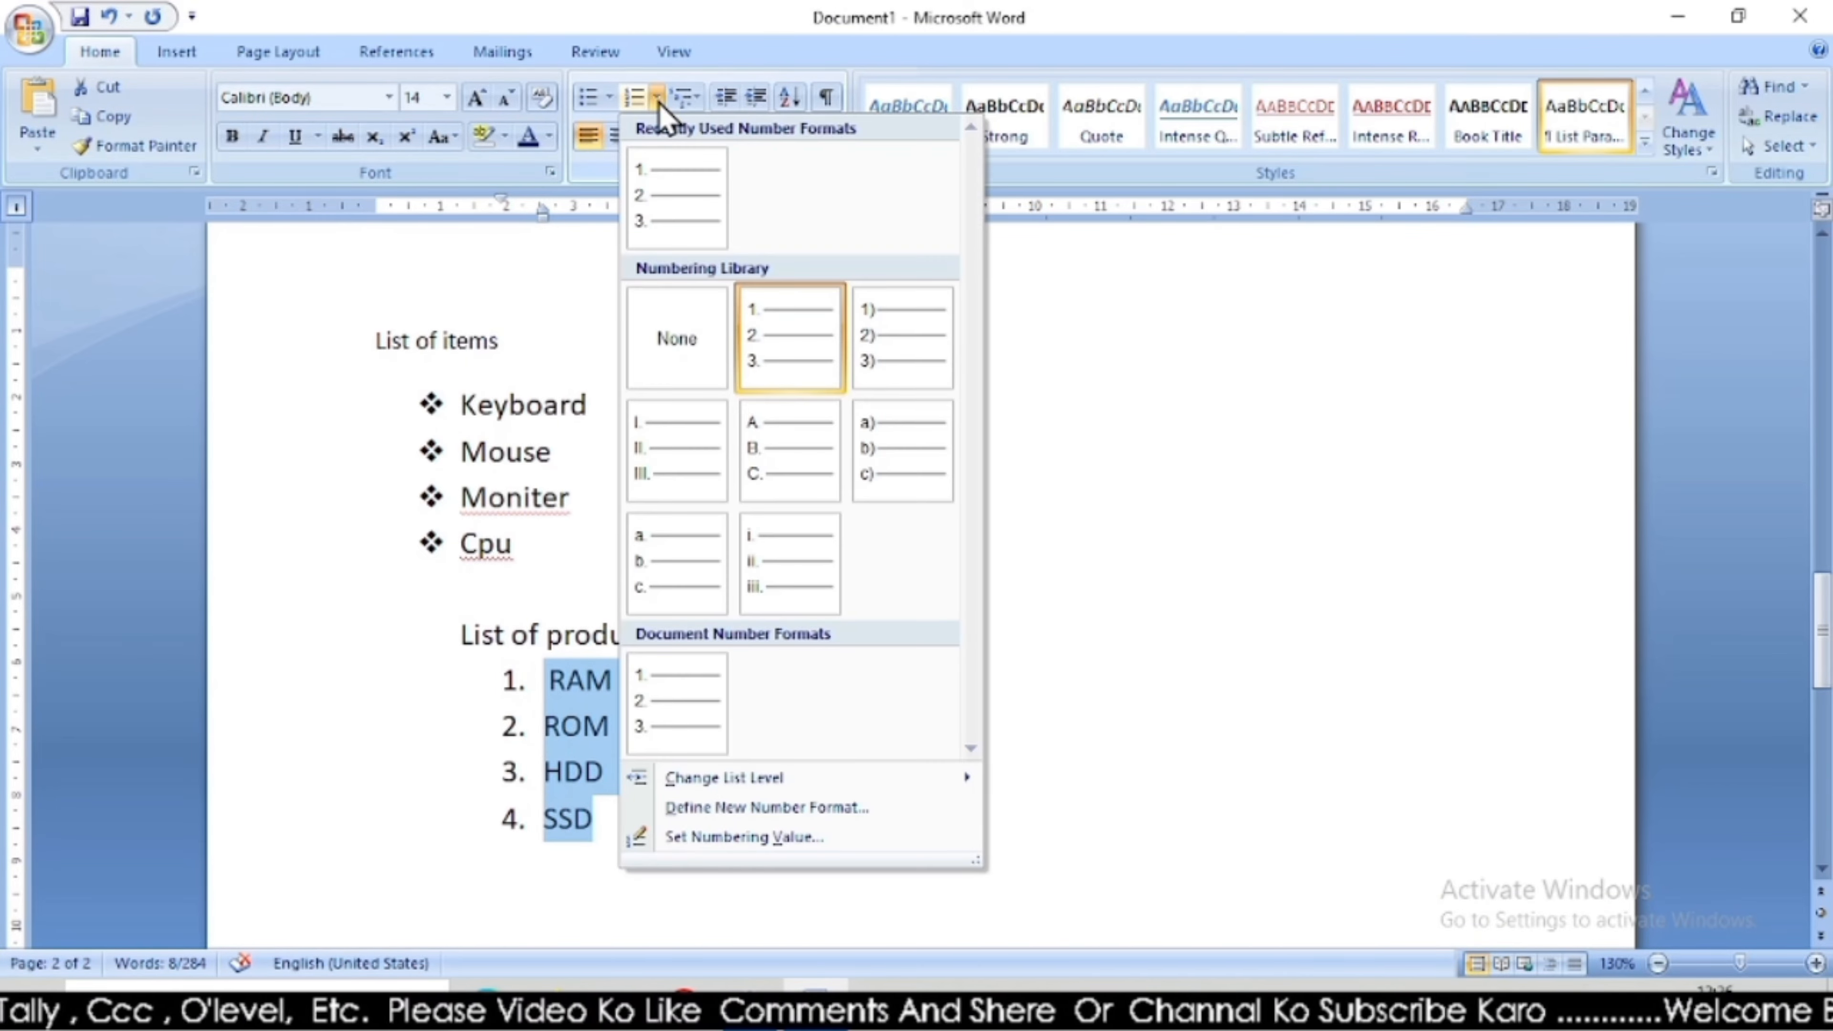
click(907, 365)
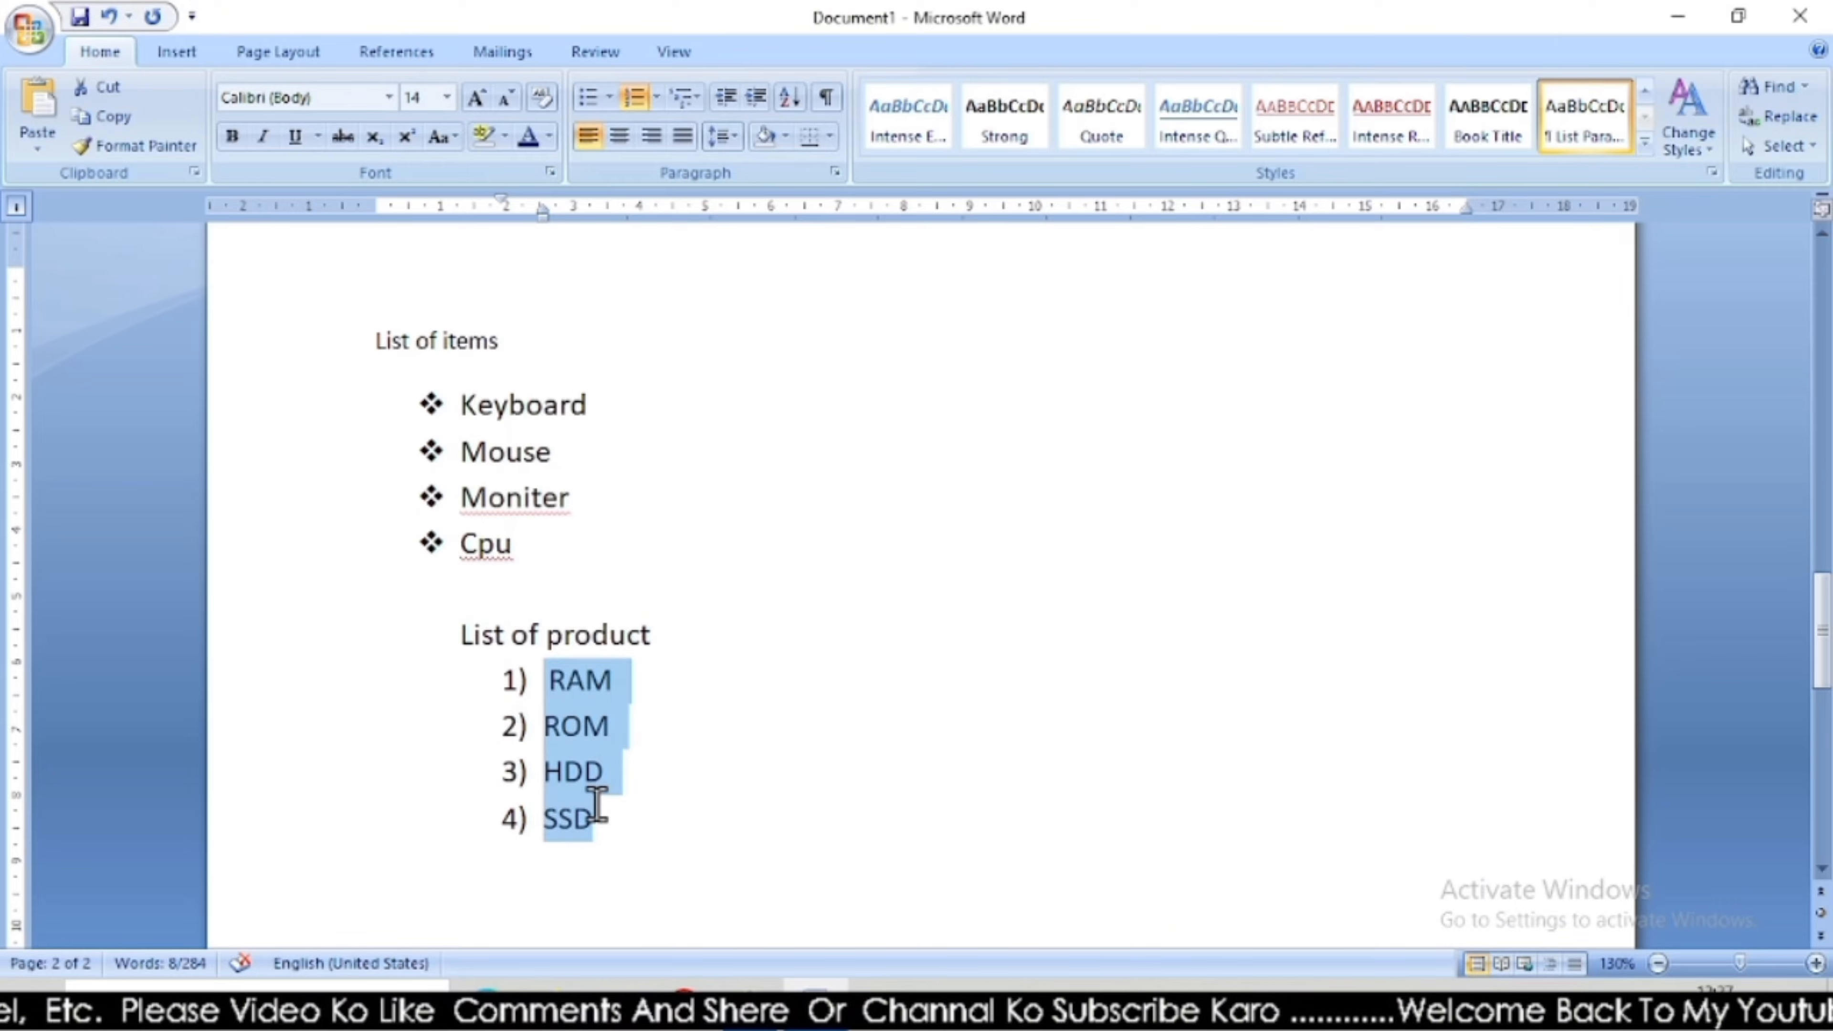
click(657, 97)
click(693, 455)
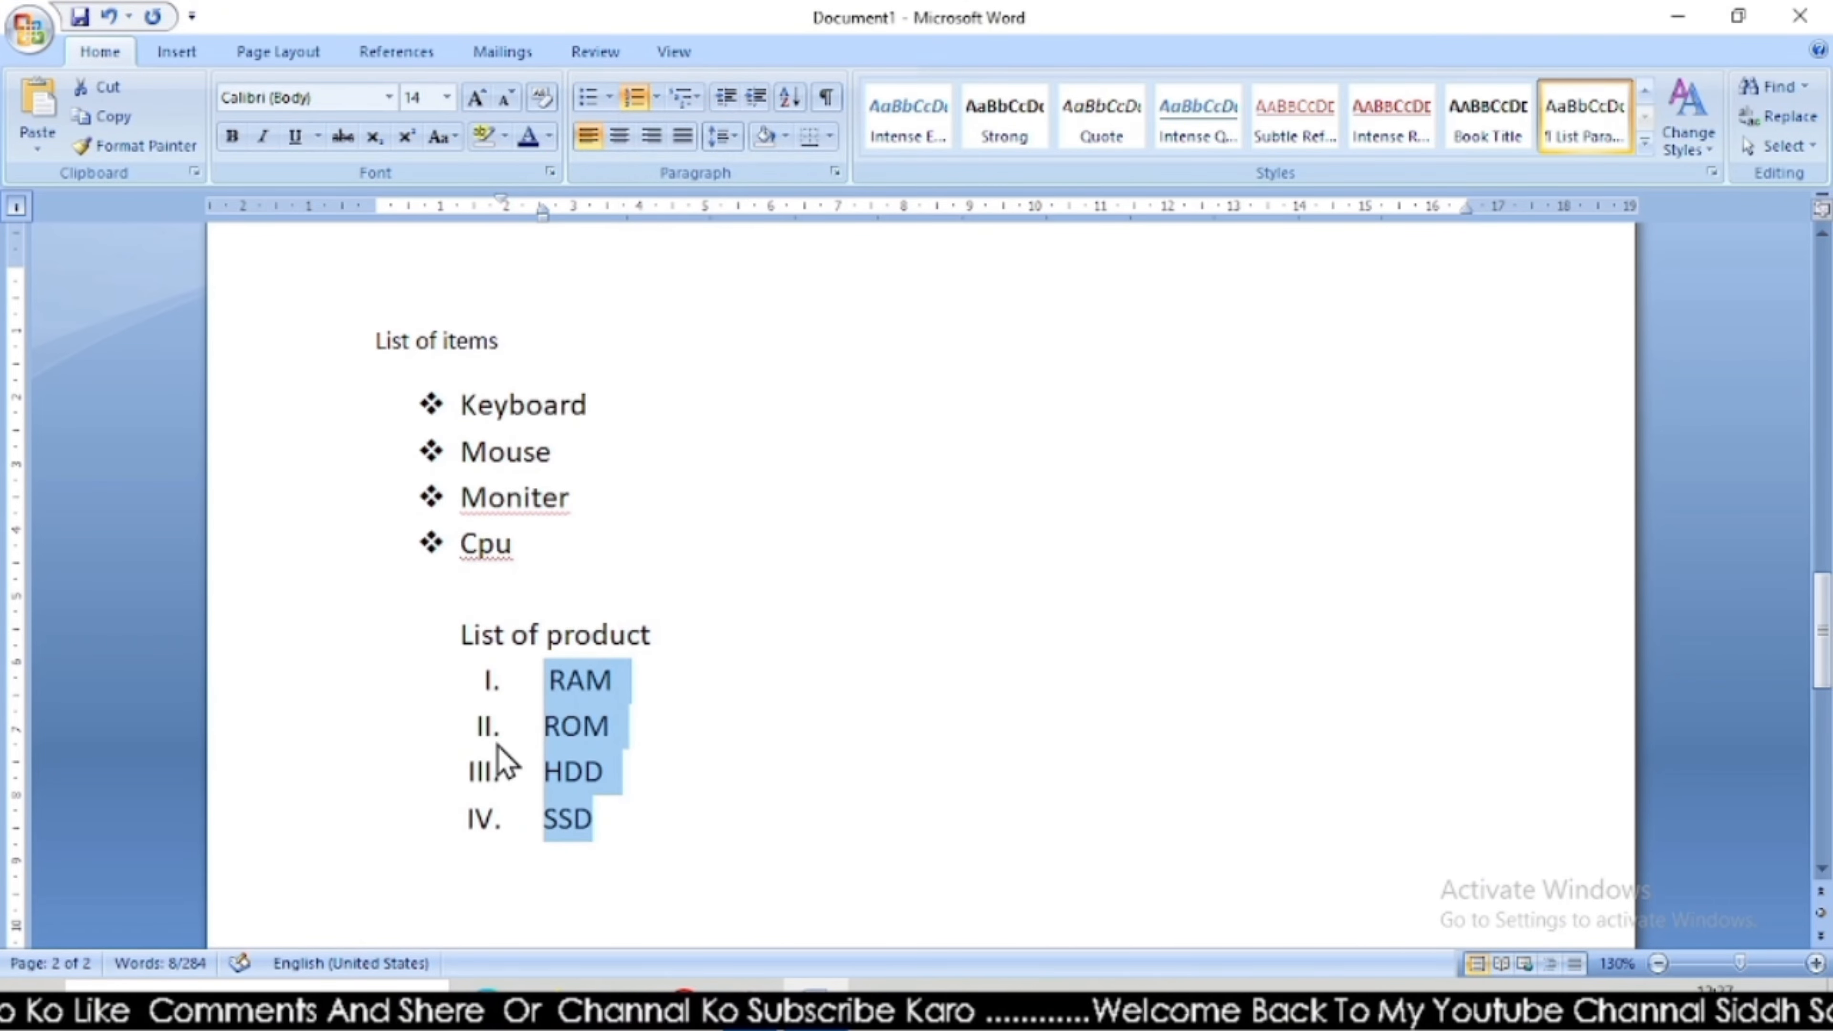
Apply the A. B. C. format to the selected product items and replace it with the a) b) c) format.
click(658, 107)
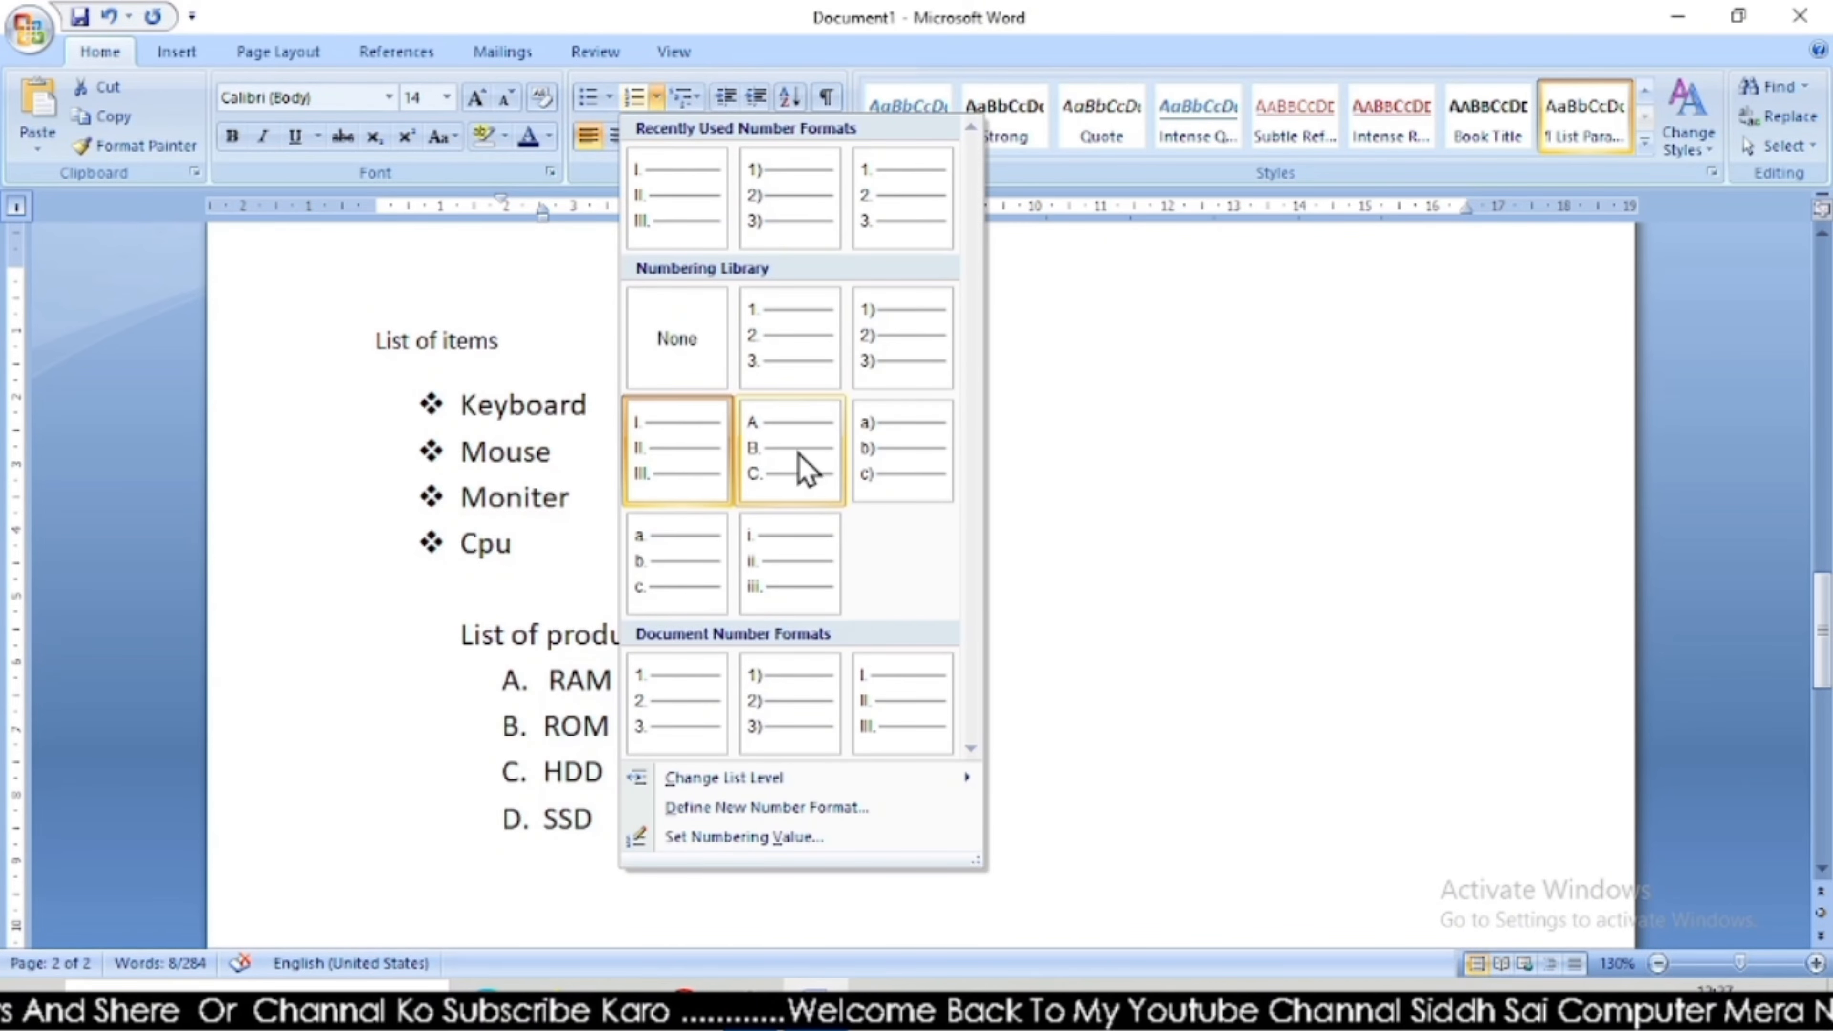
click(804, 466)
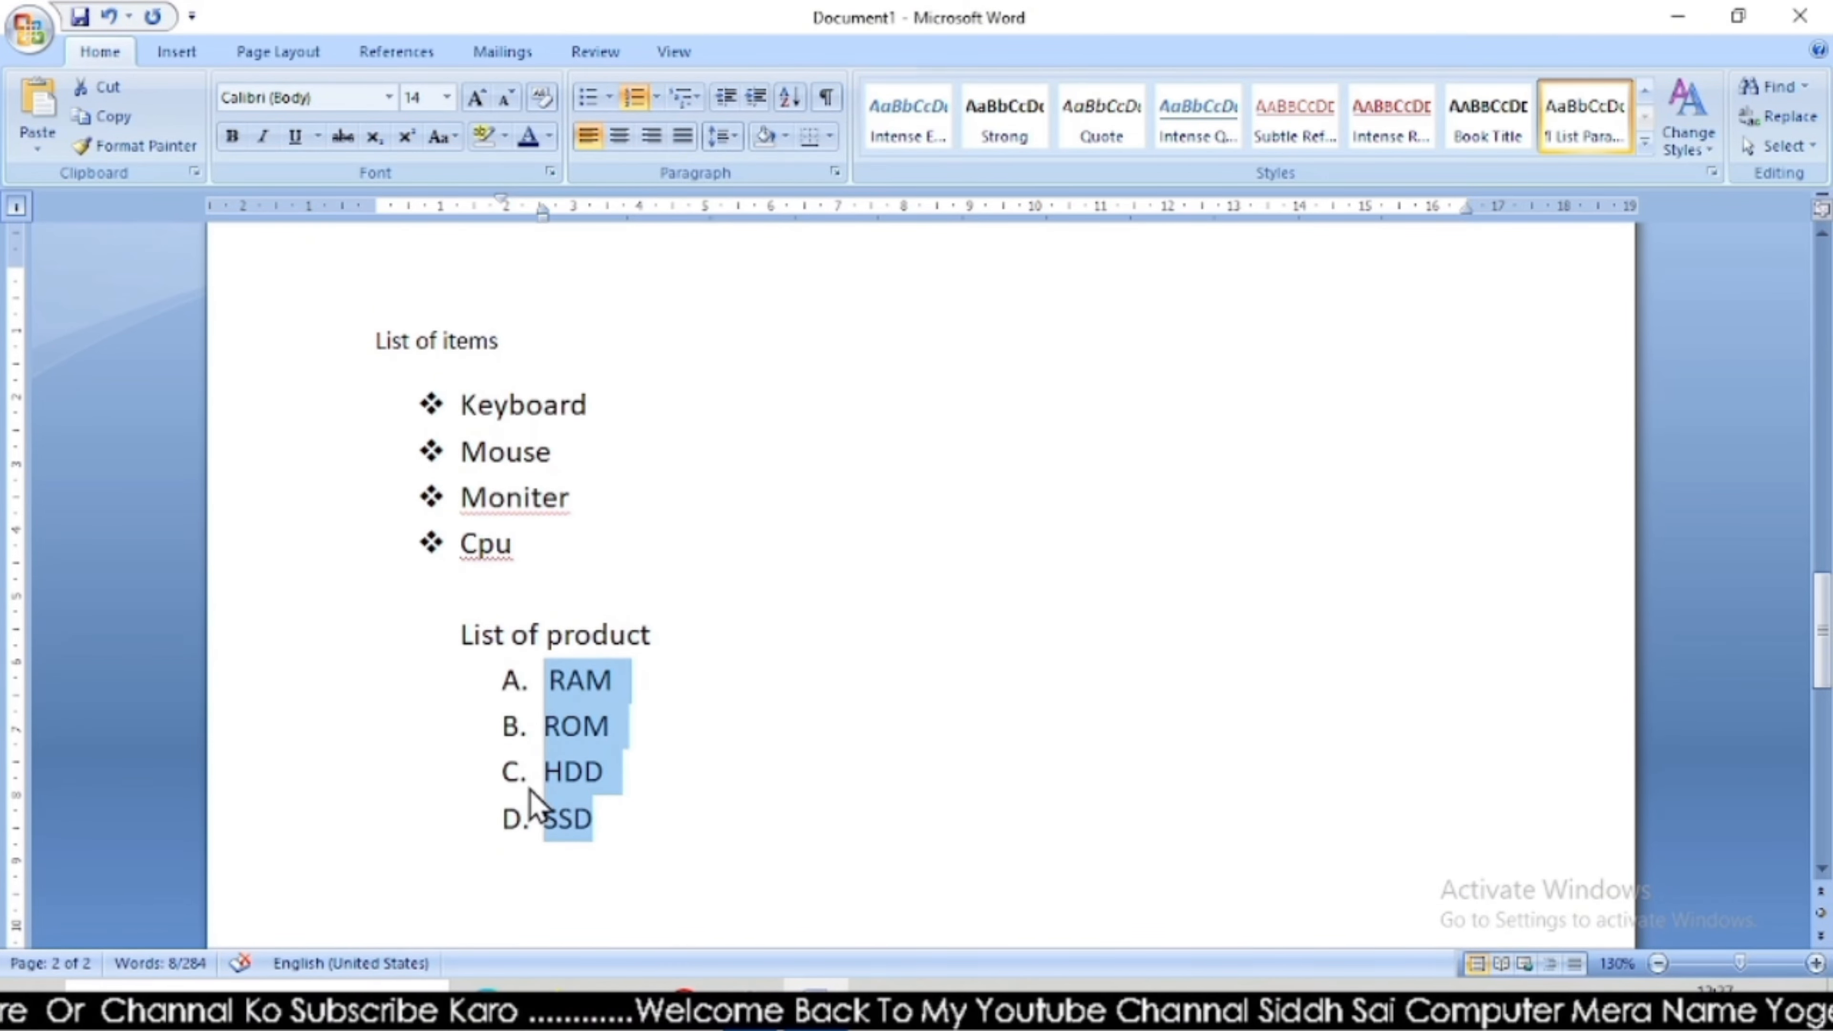
click(657, 98)
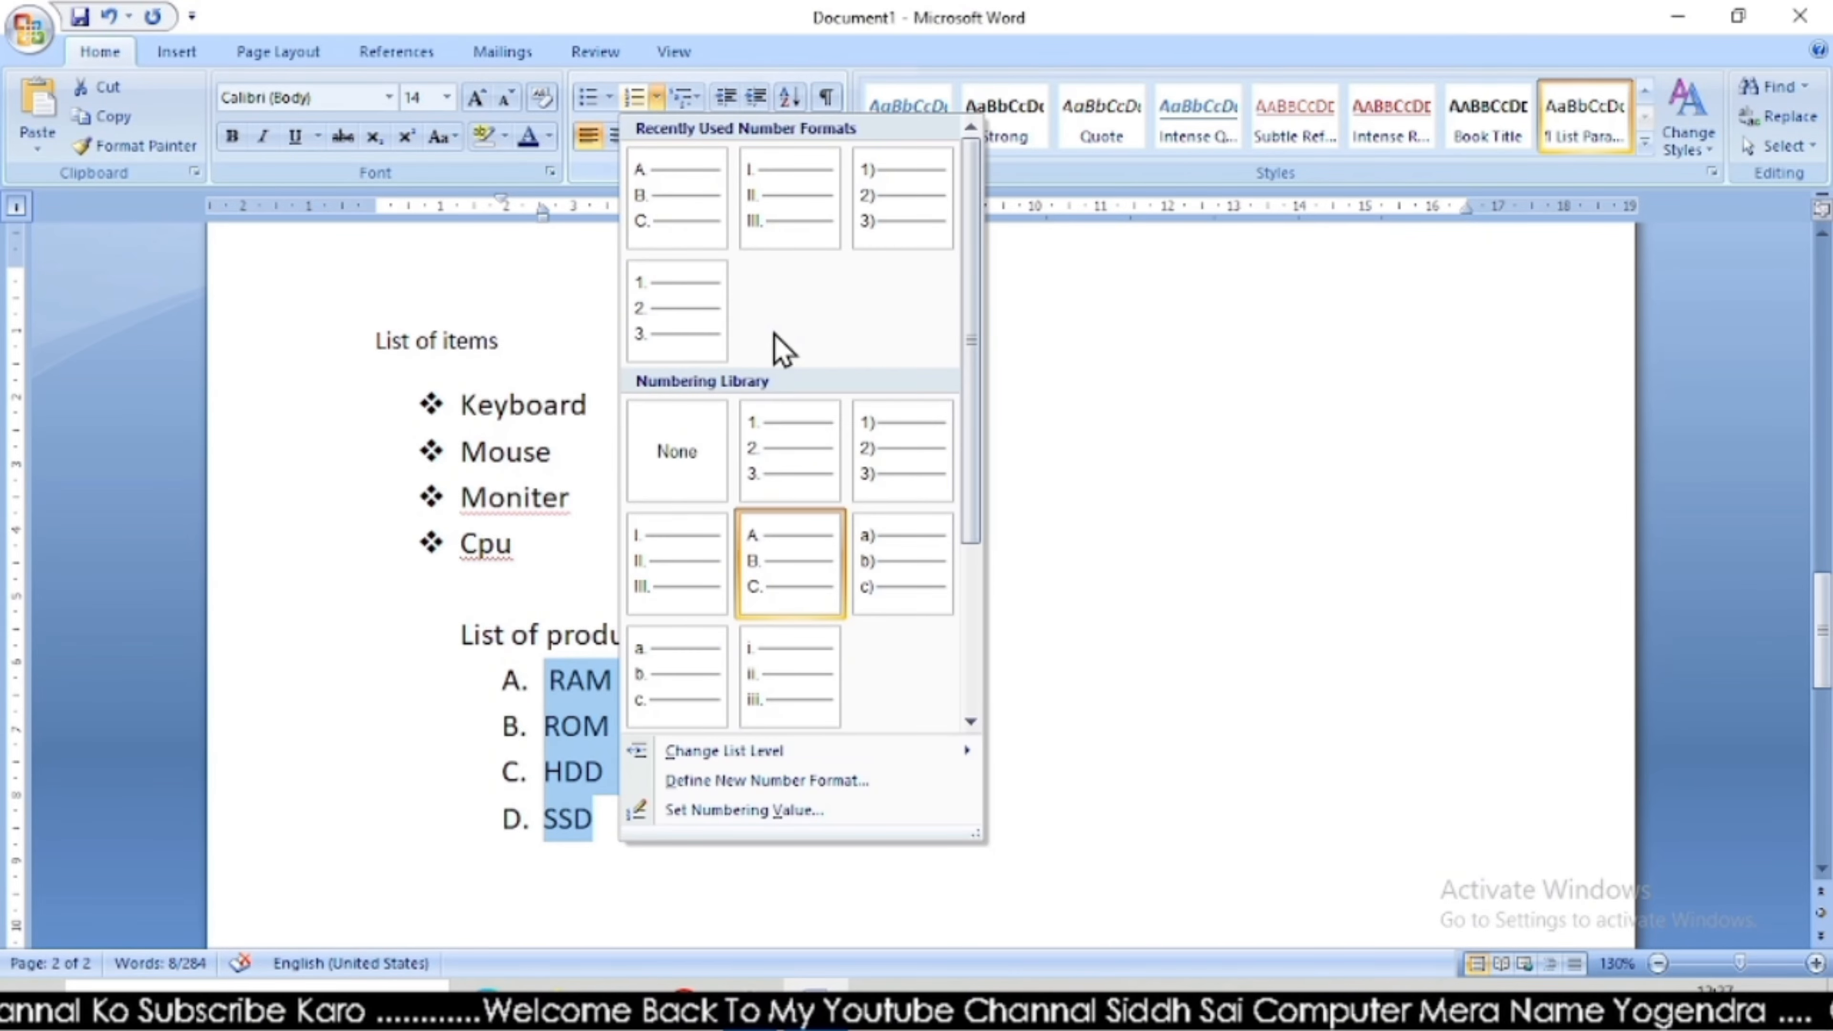
click(913, 581)
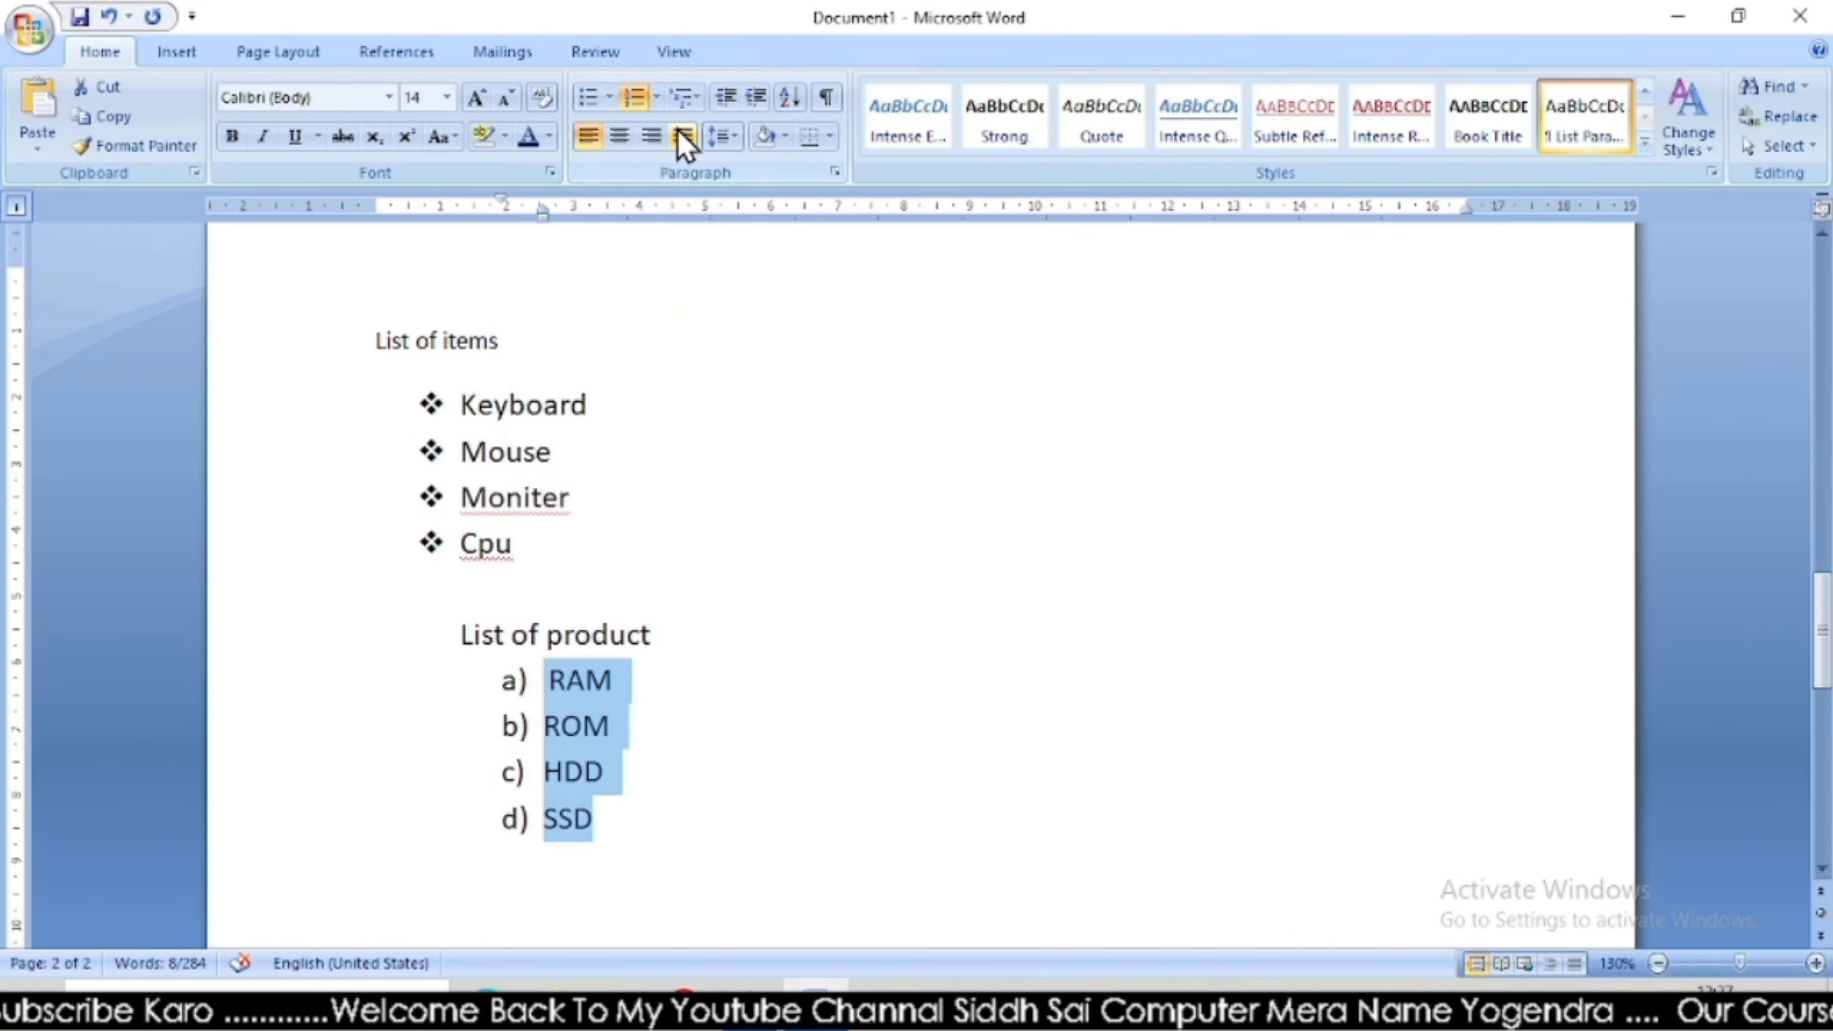
Look through the available number formats for the product list, down to the document number formats, and return to the paragraphs above.
click(659, 100)
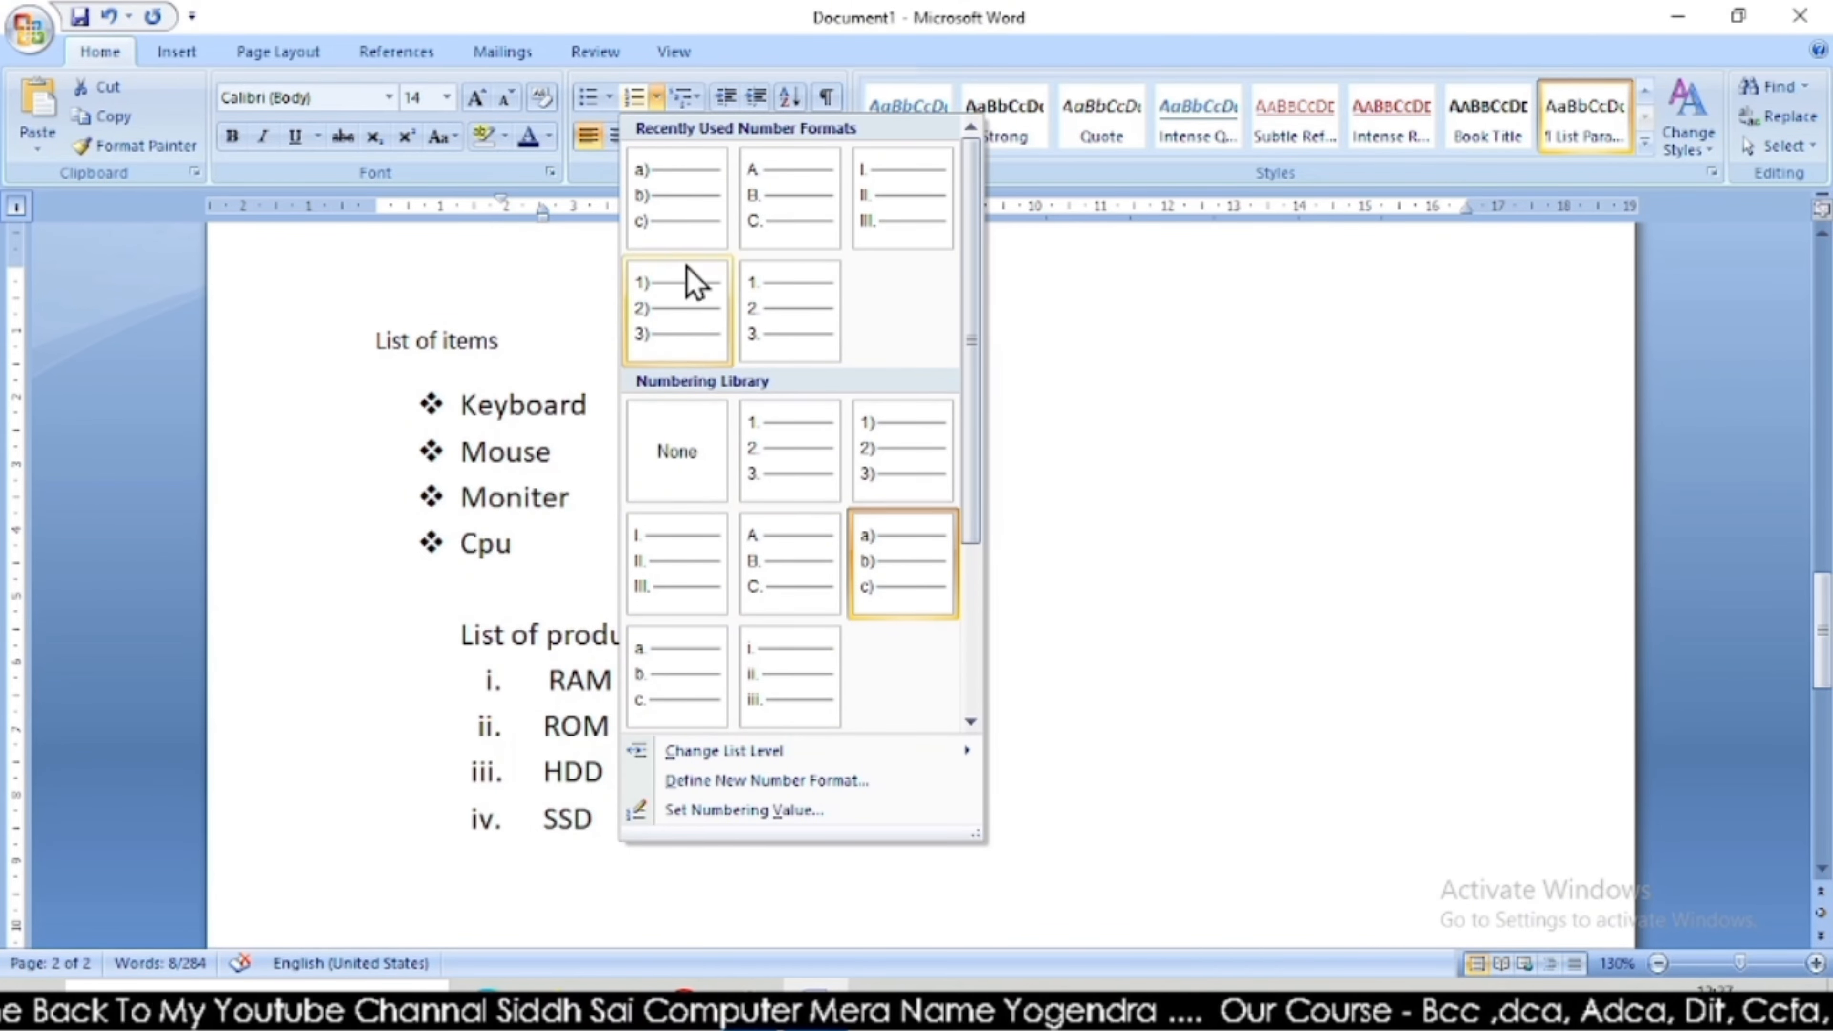
drag(970, 410, 967, 606)
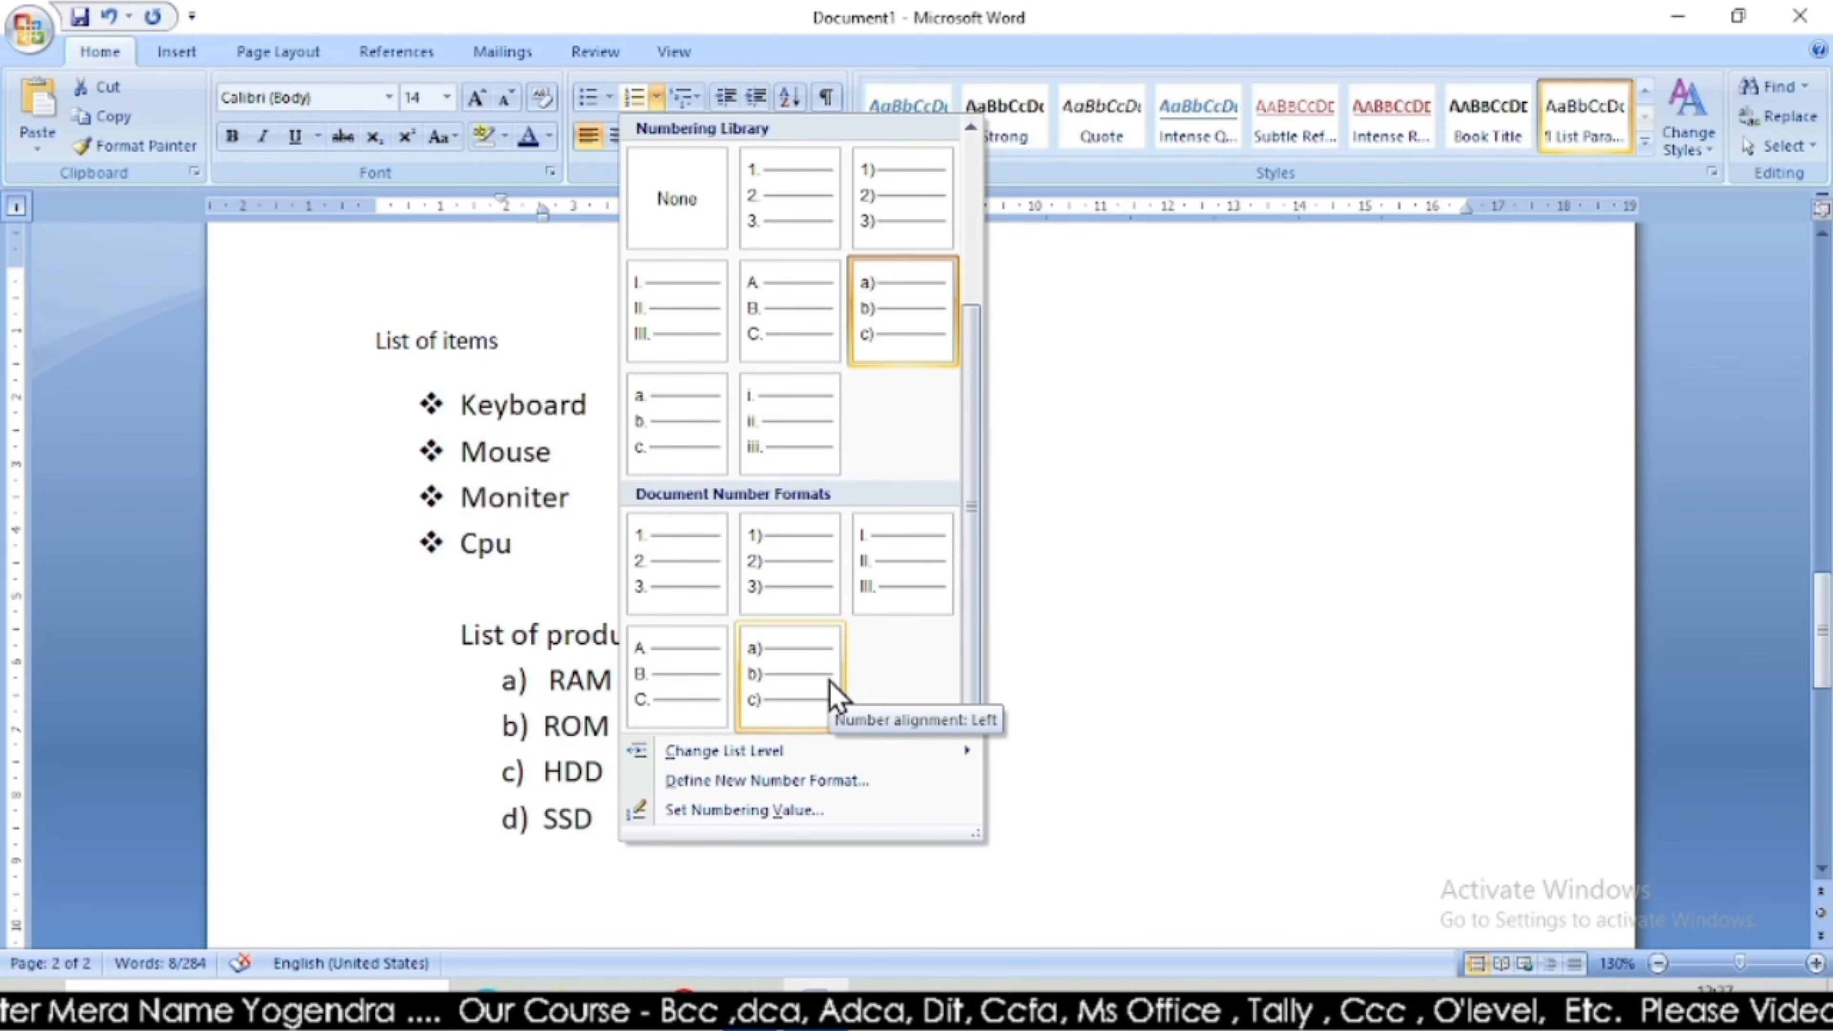
click(1110, 571)
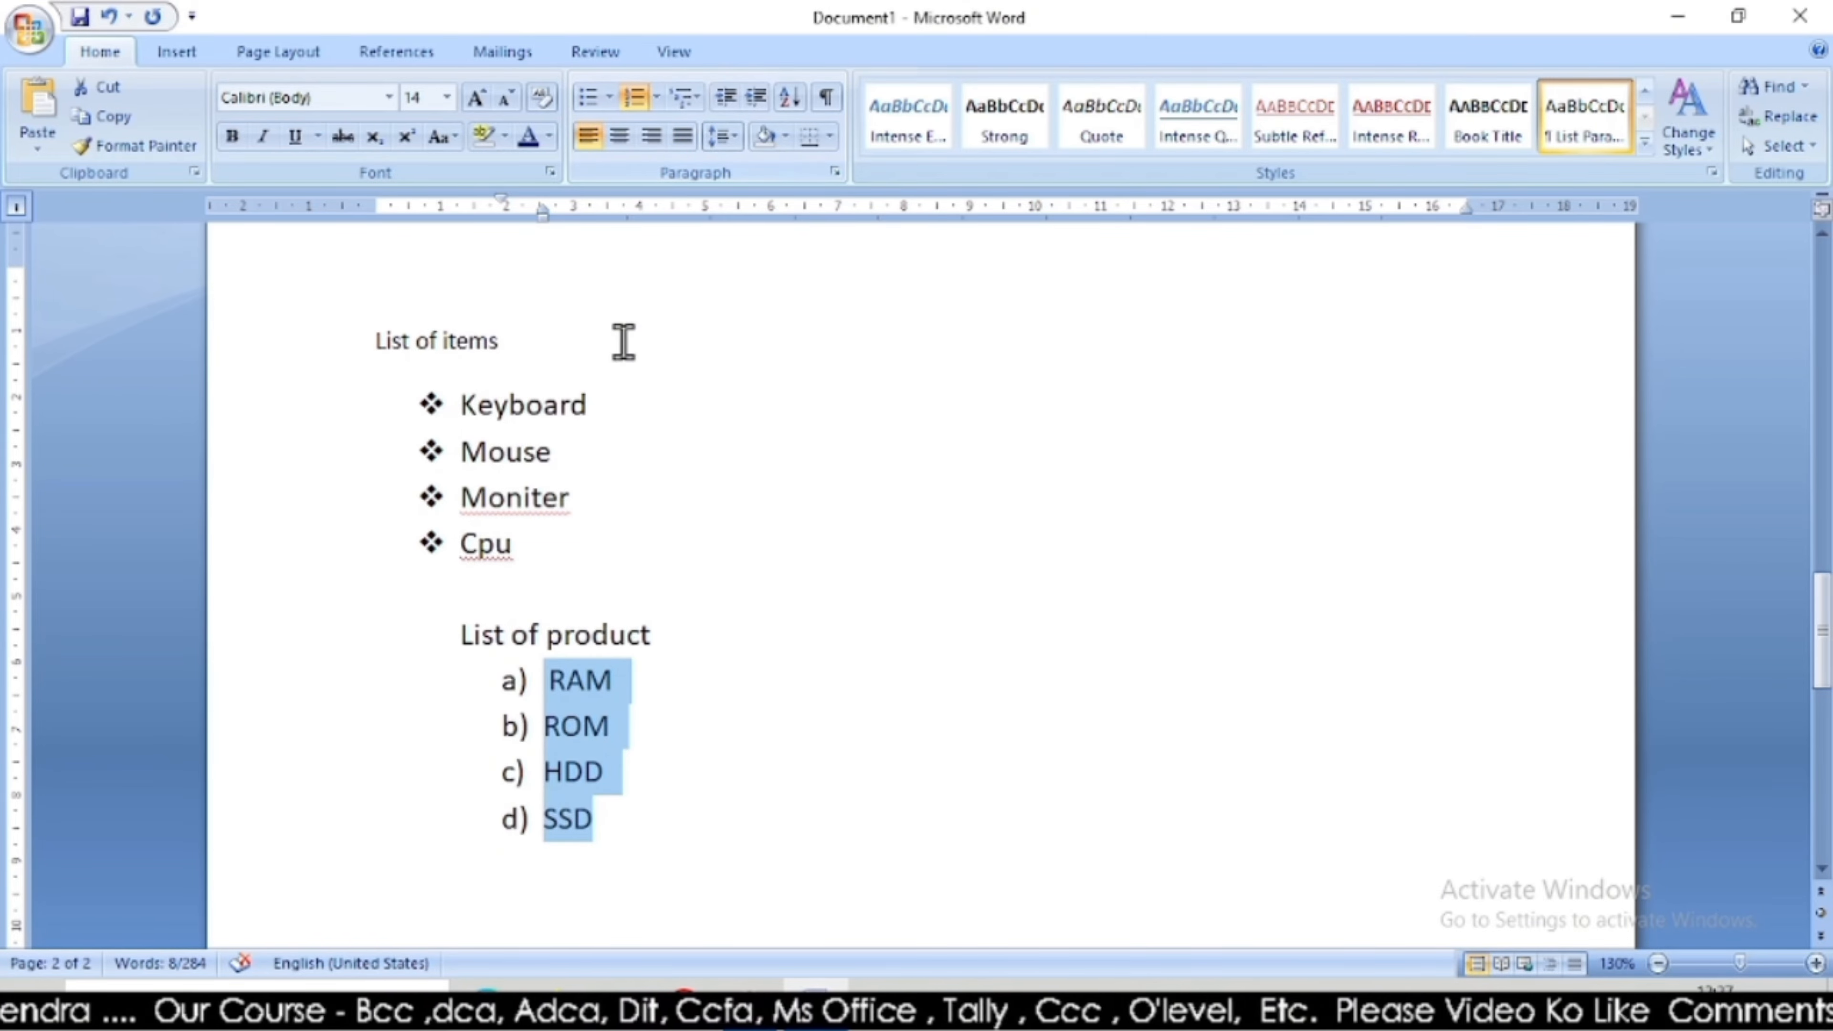
scroll(622, 342, up, 15)
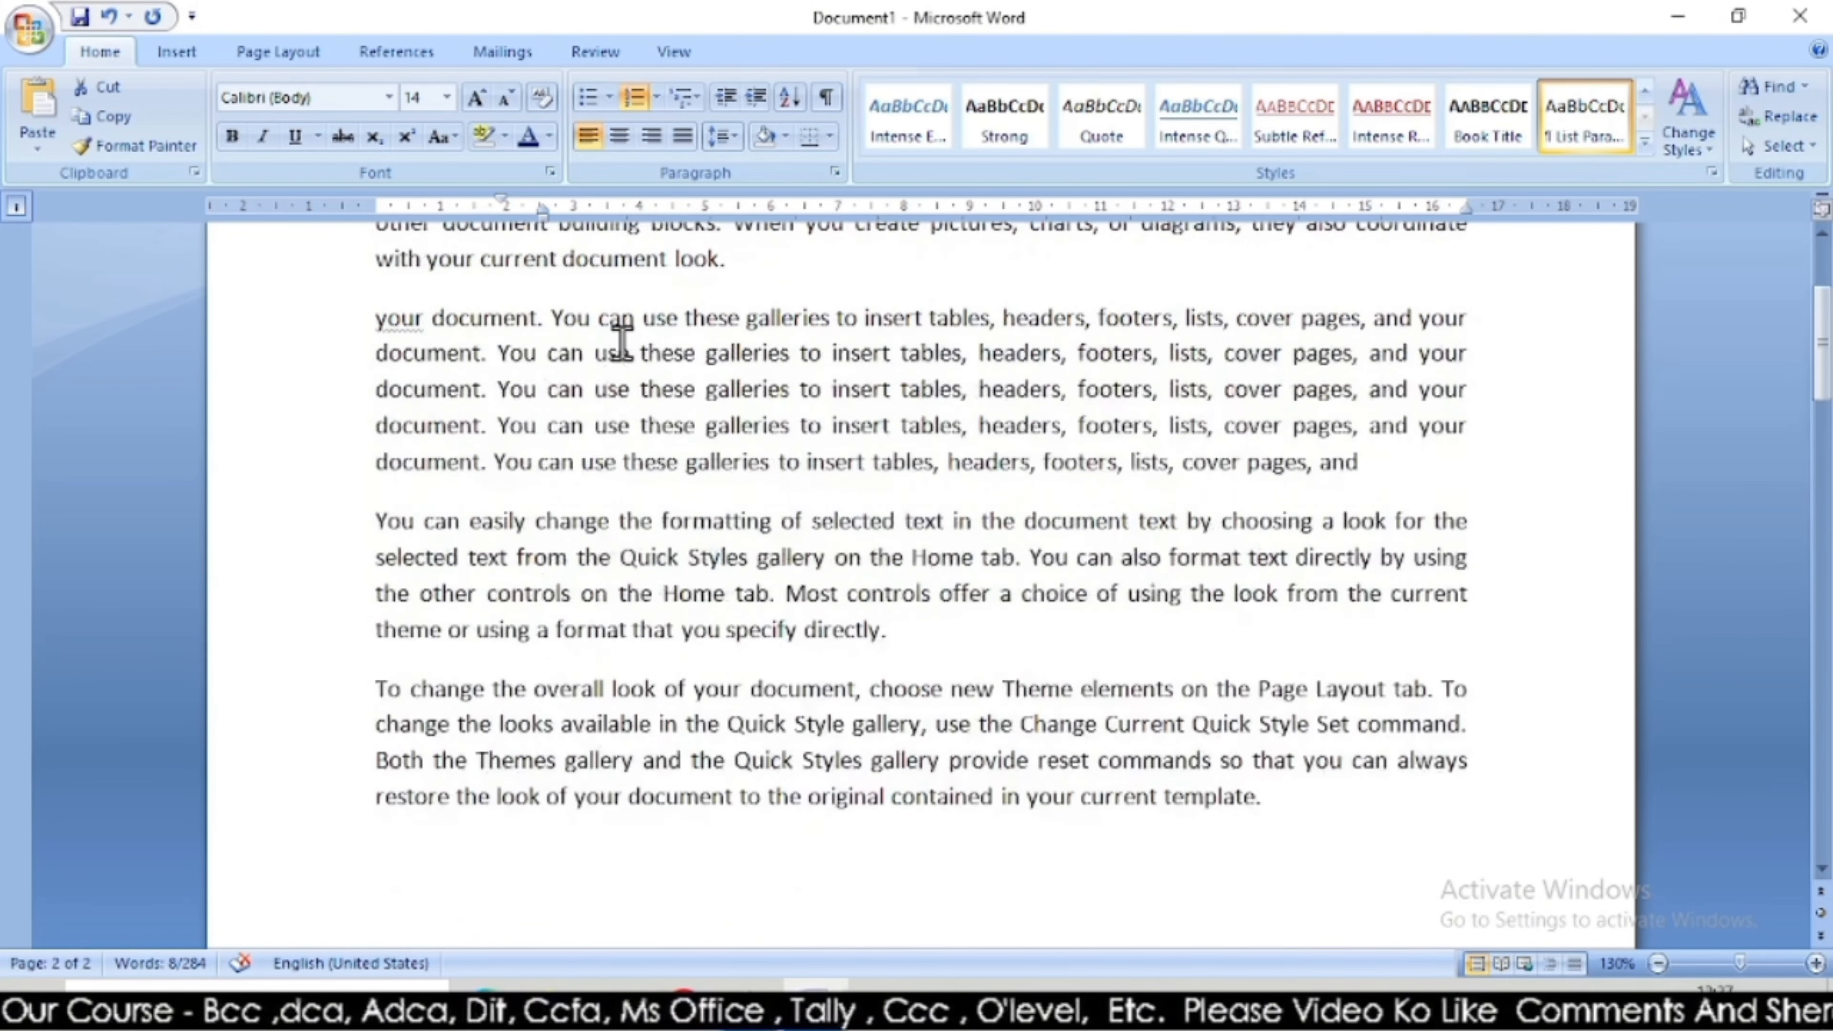
Try line spacing 2.0 and 3.0 on the paragraph starting "You can easily change the formatting" and settle on 1.0.
scroll(622, 343, down, 2)
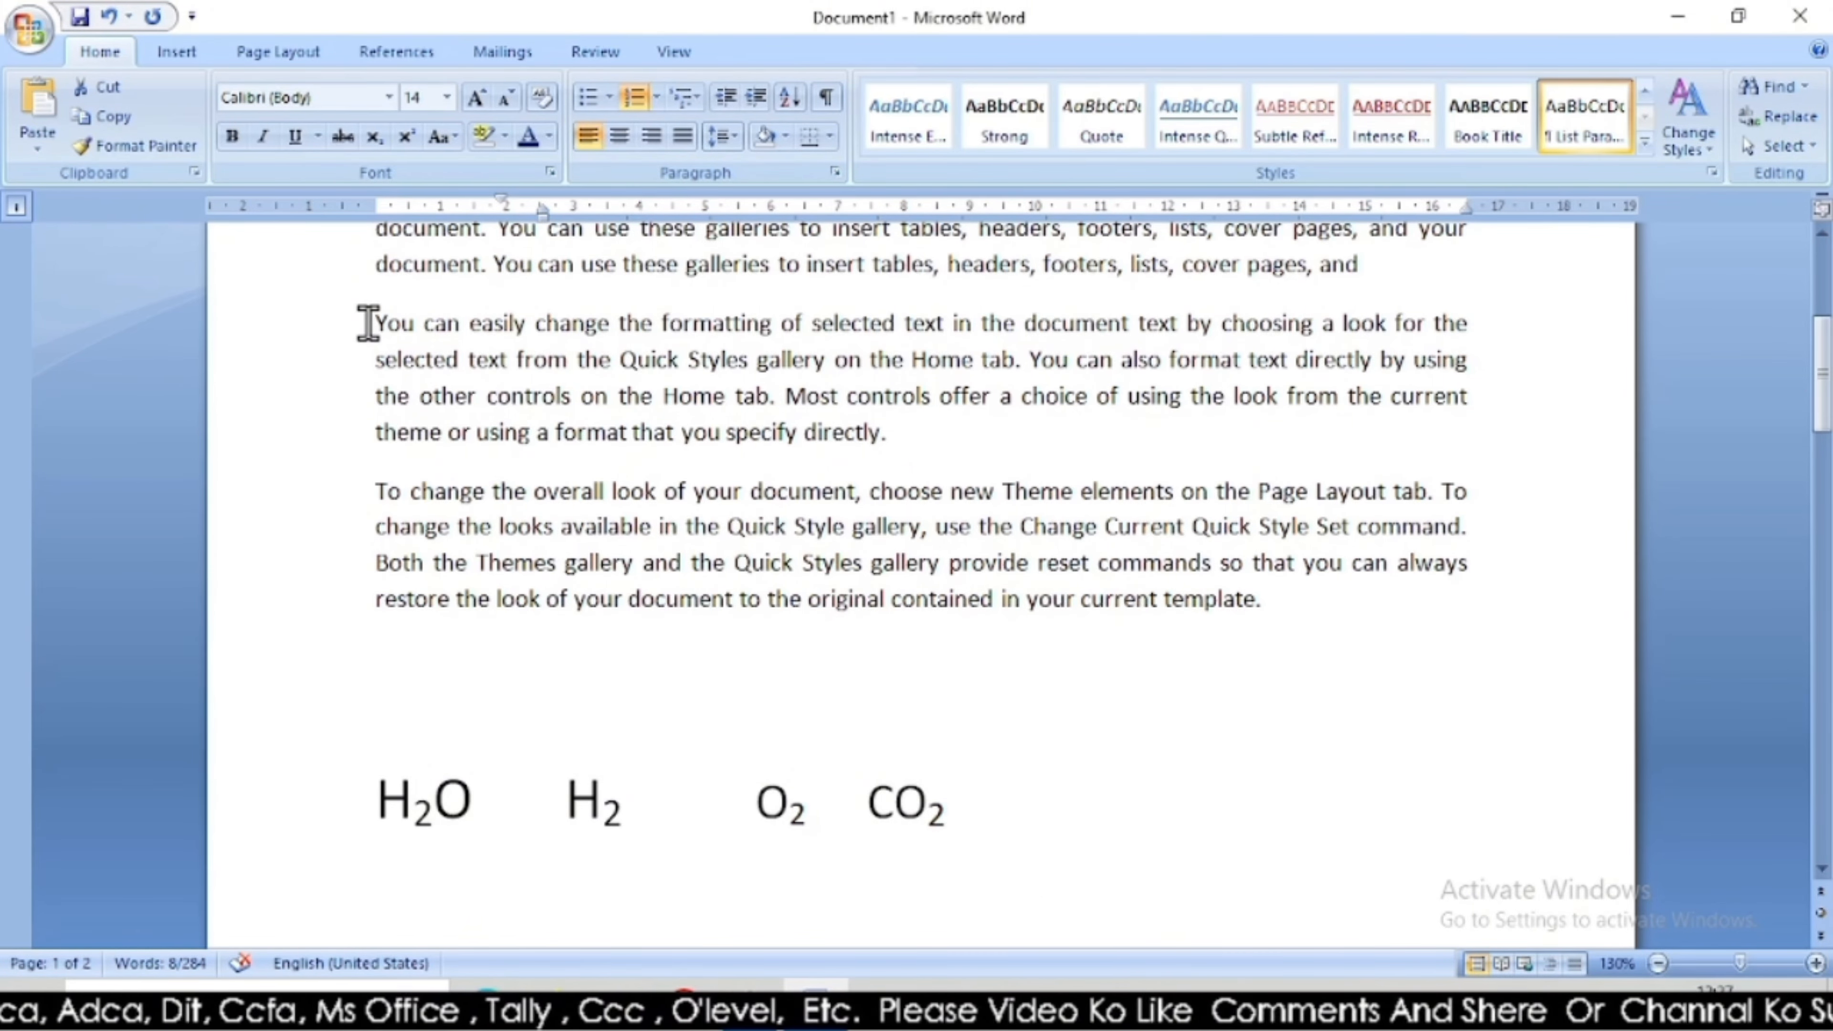
drag(369, 322, 908, 442)
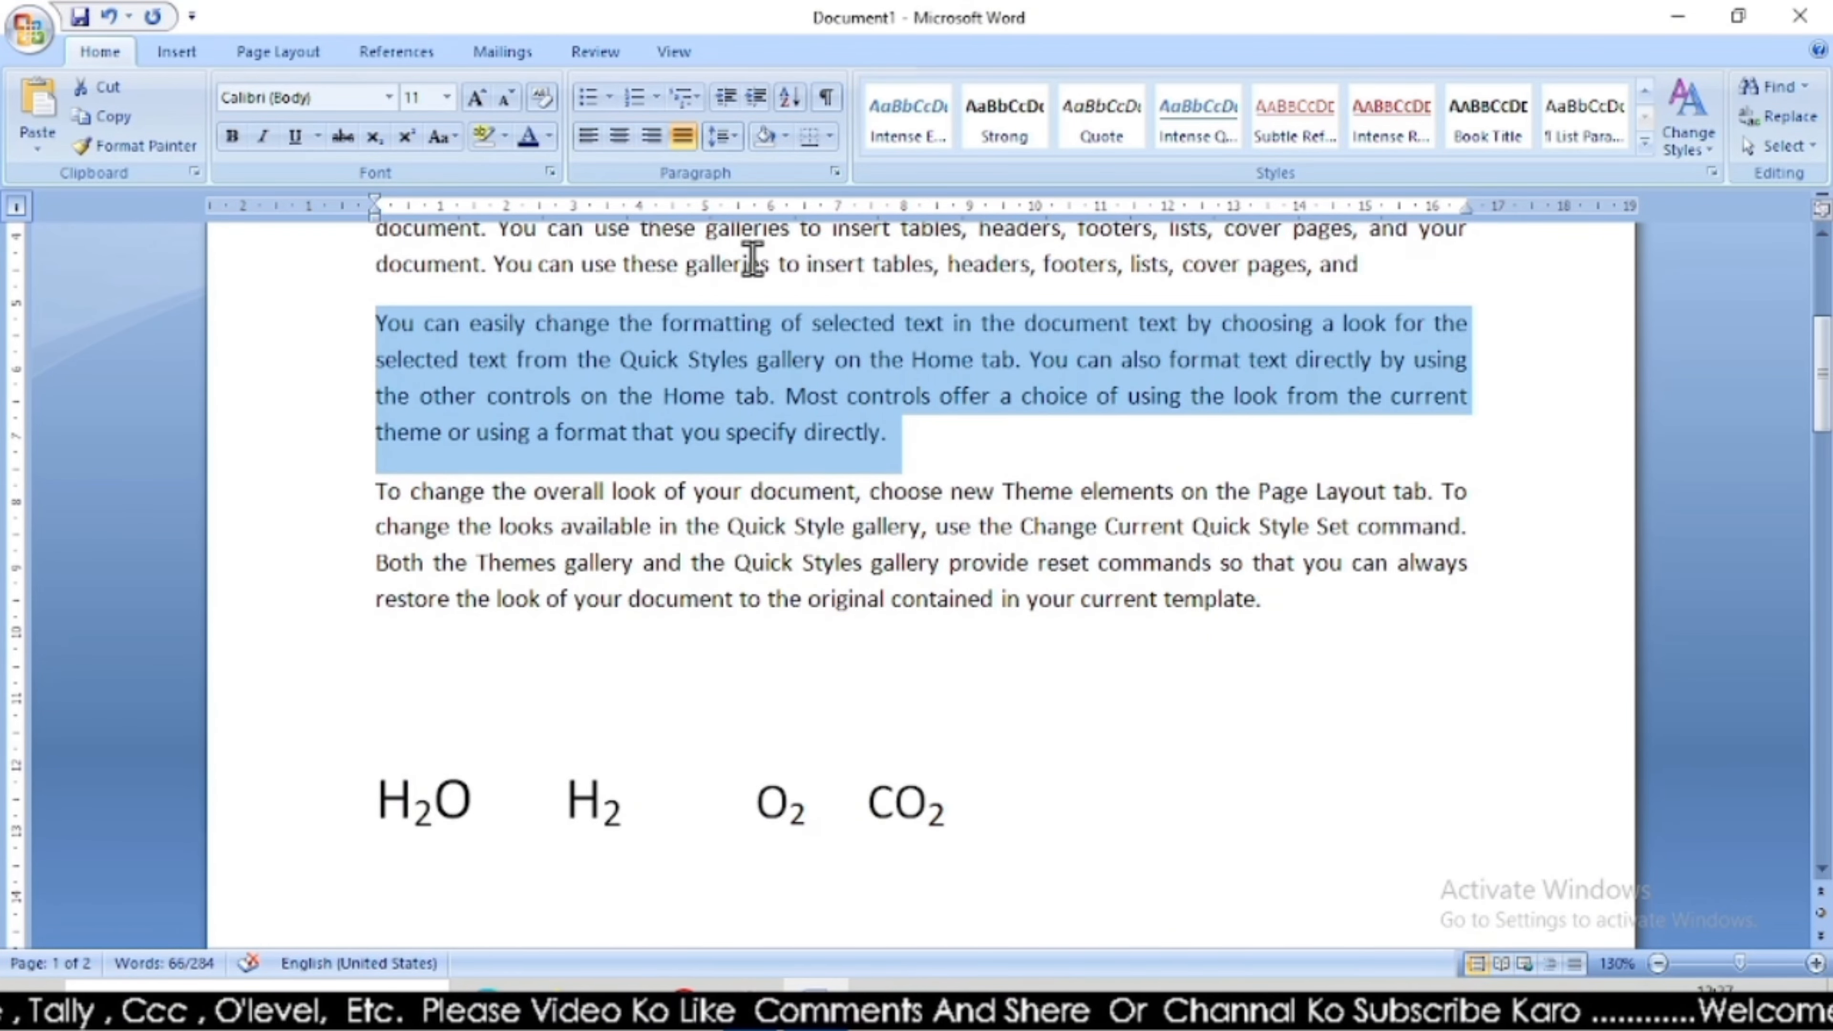
click(719, 138)
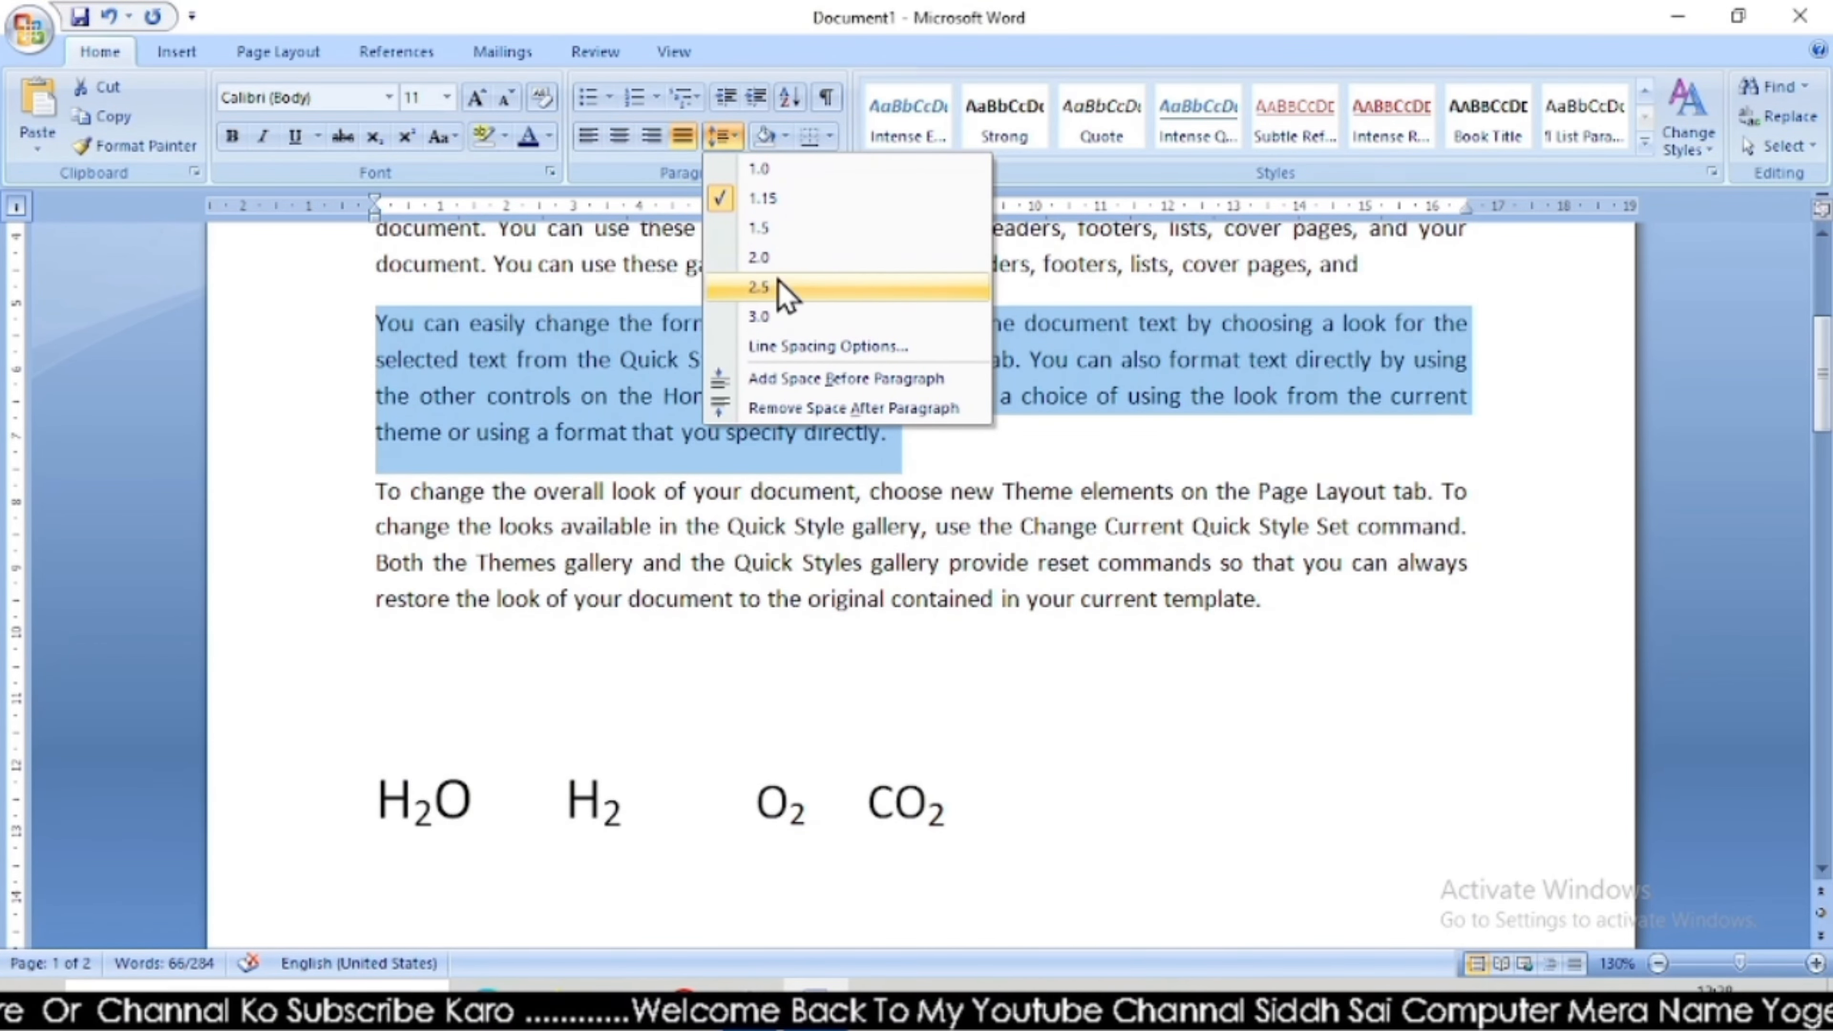
click(814, 260)
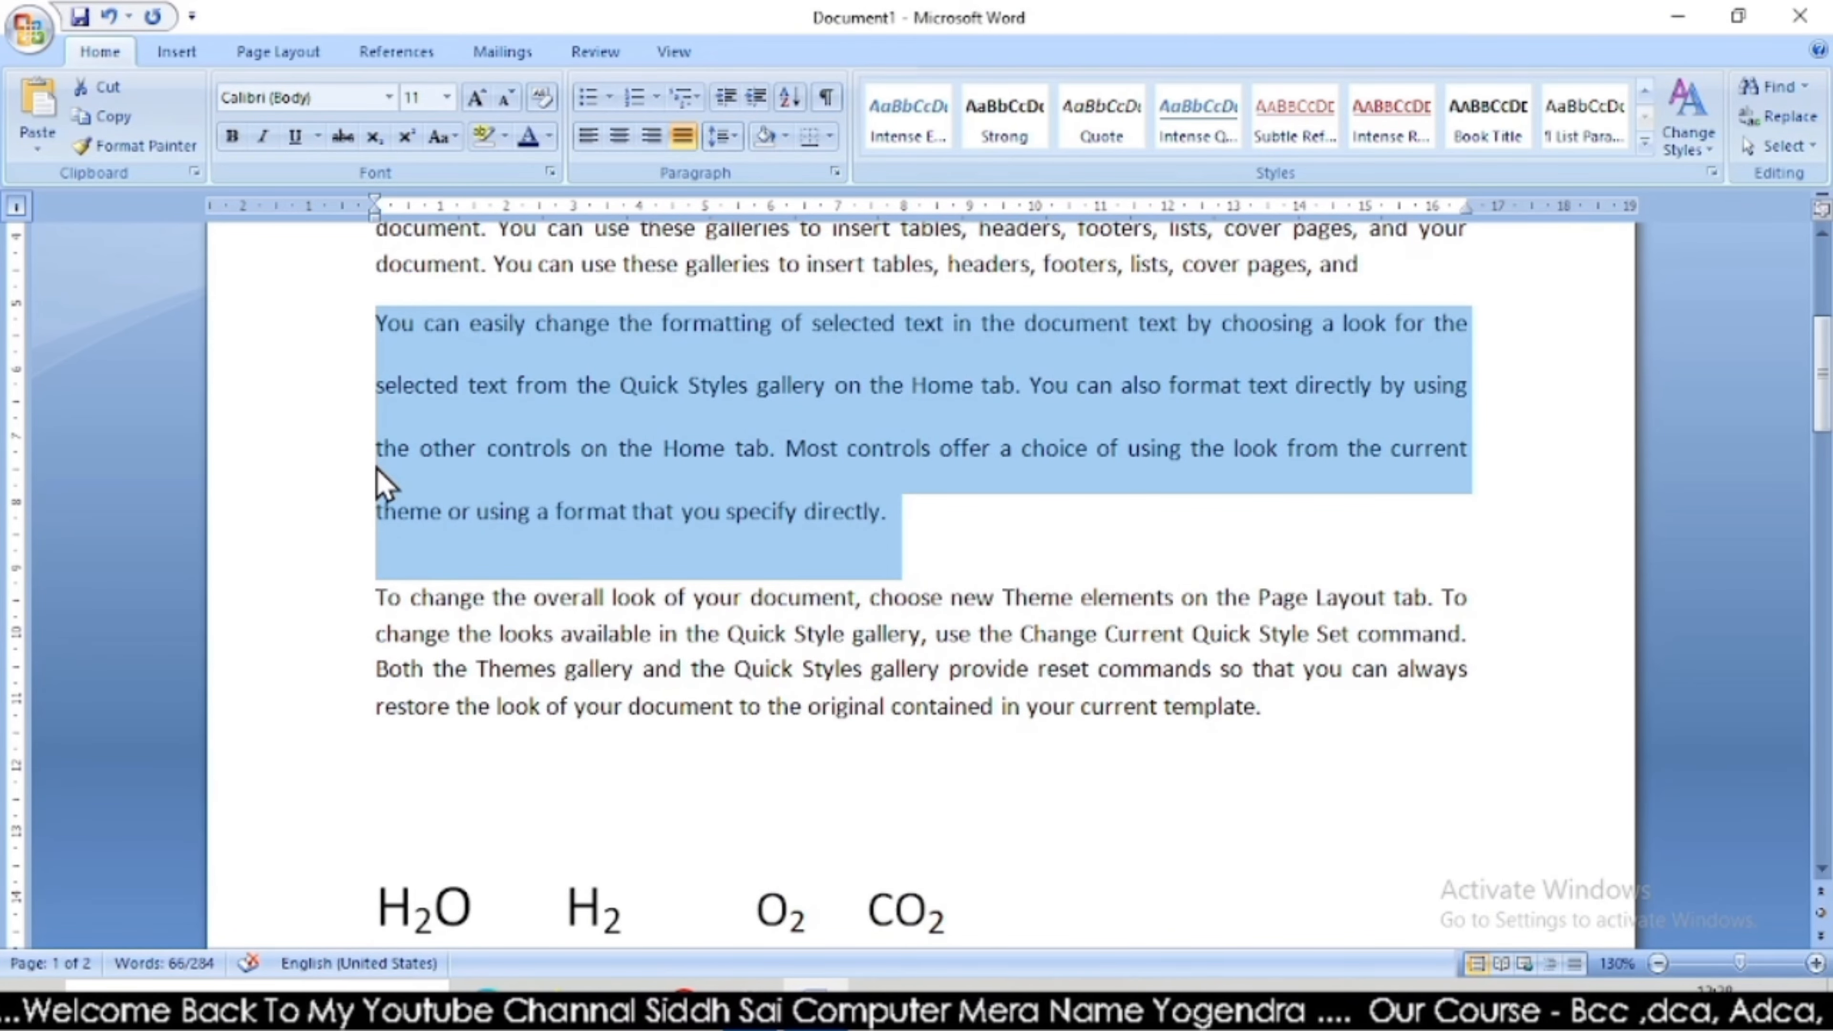
click(725, 137)
click(767, 321)
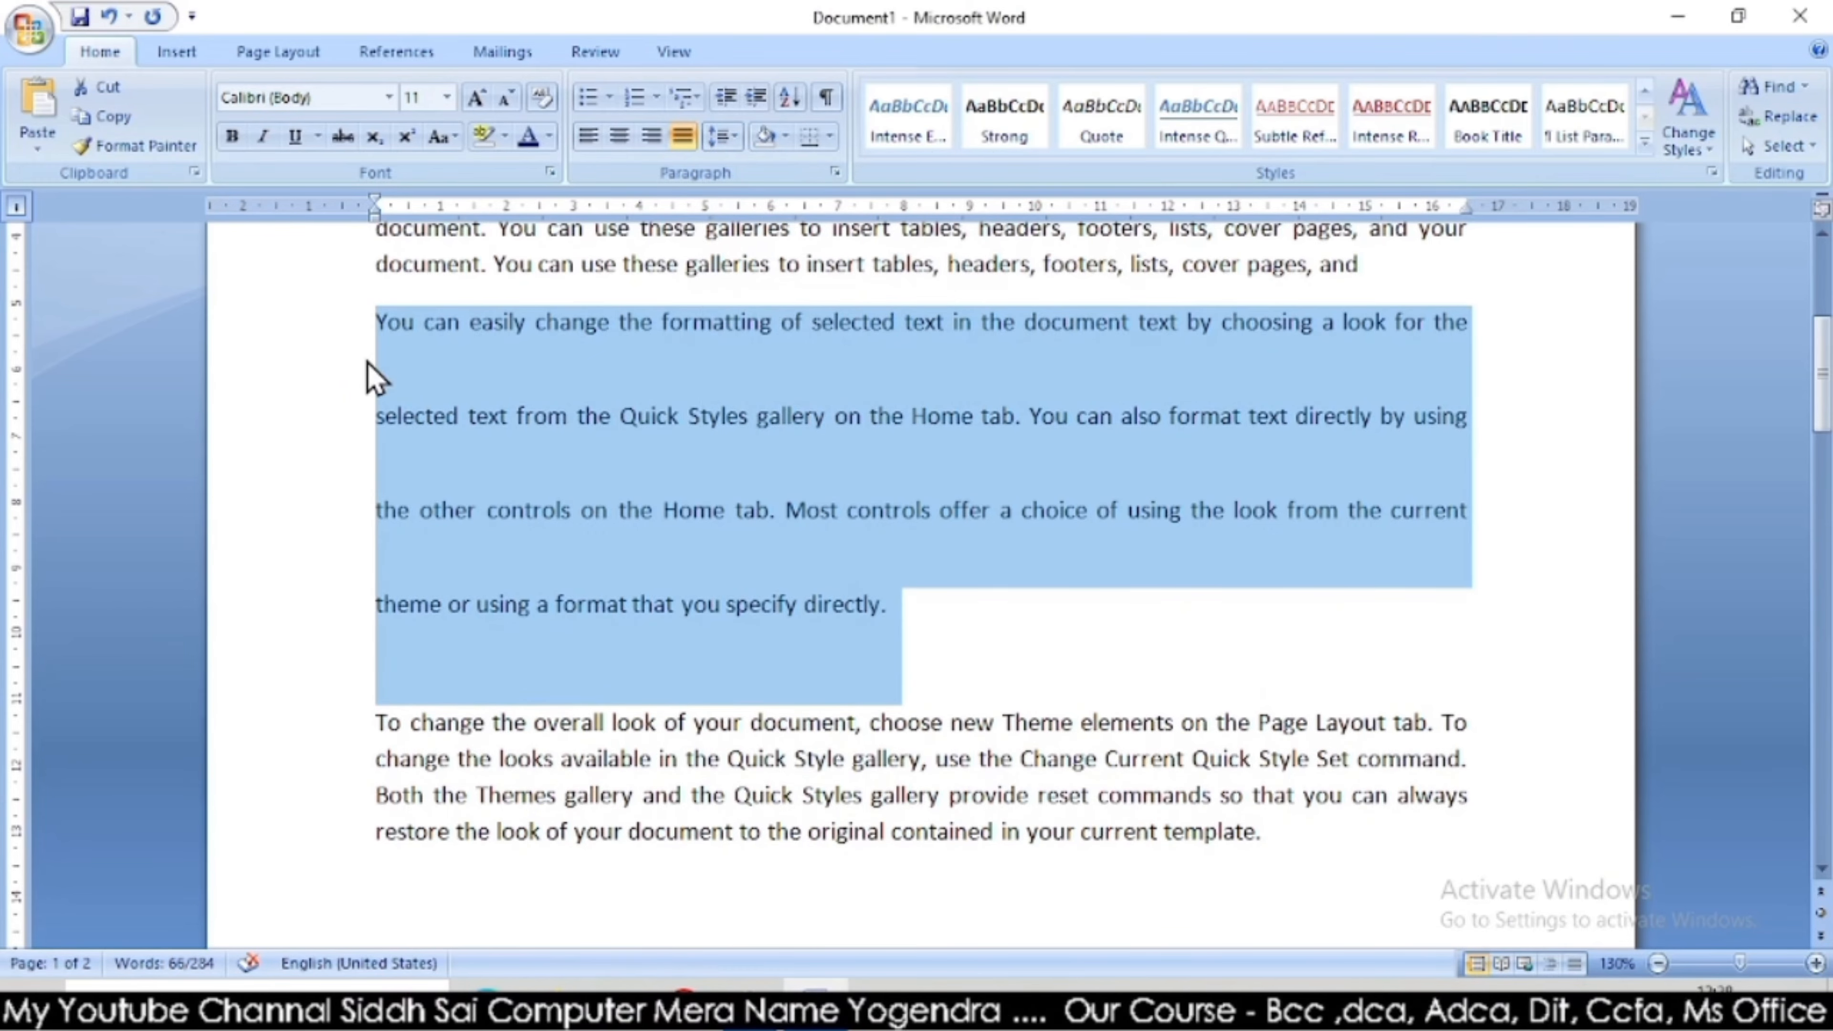
click(723, 137)
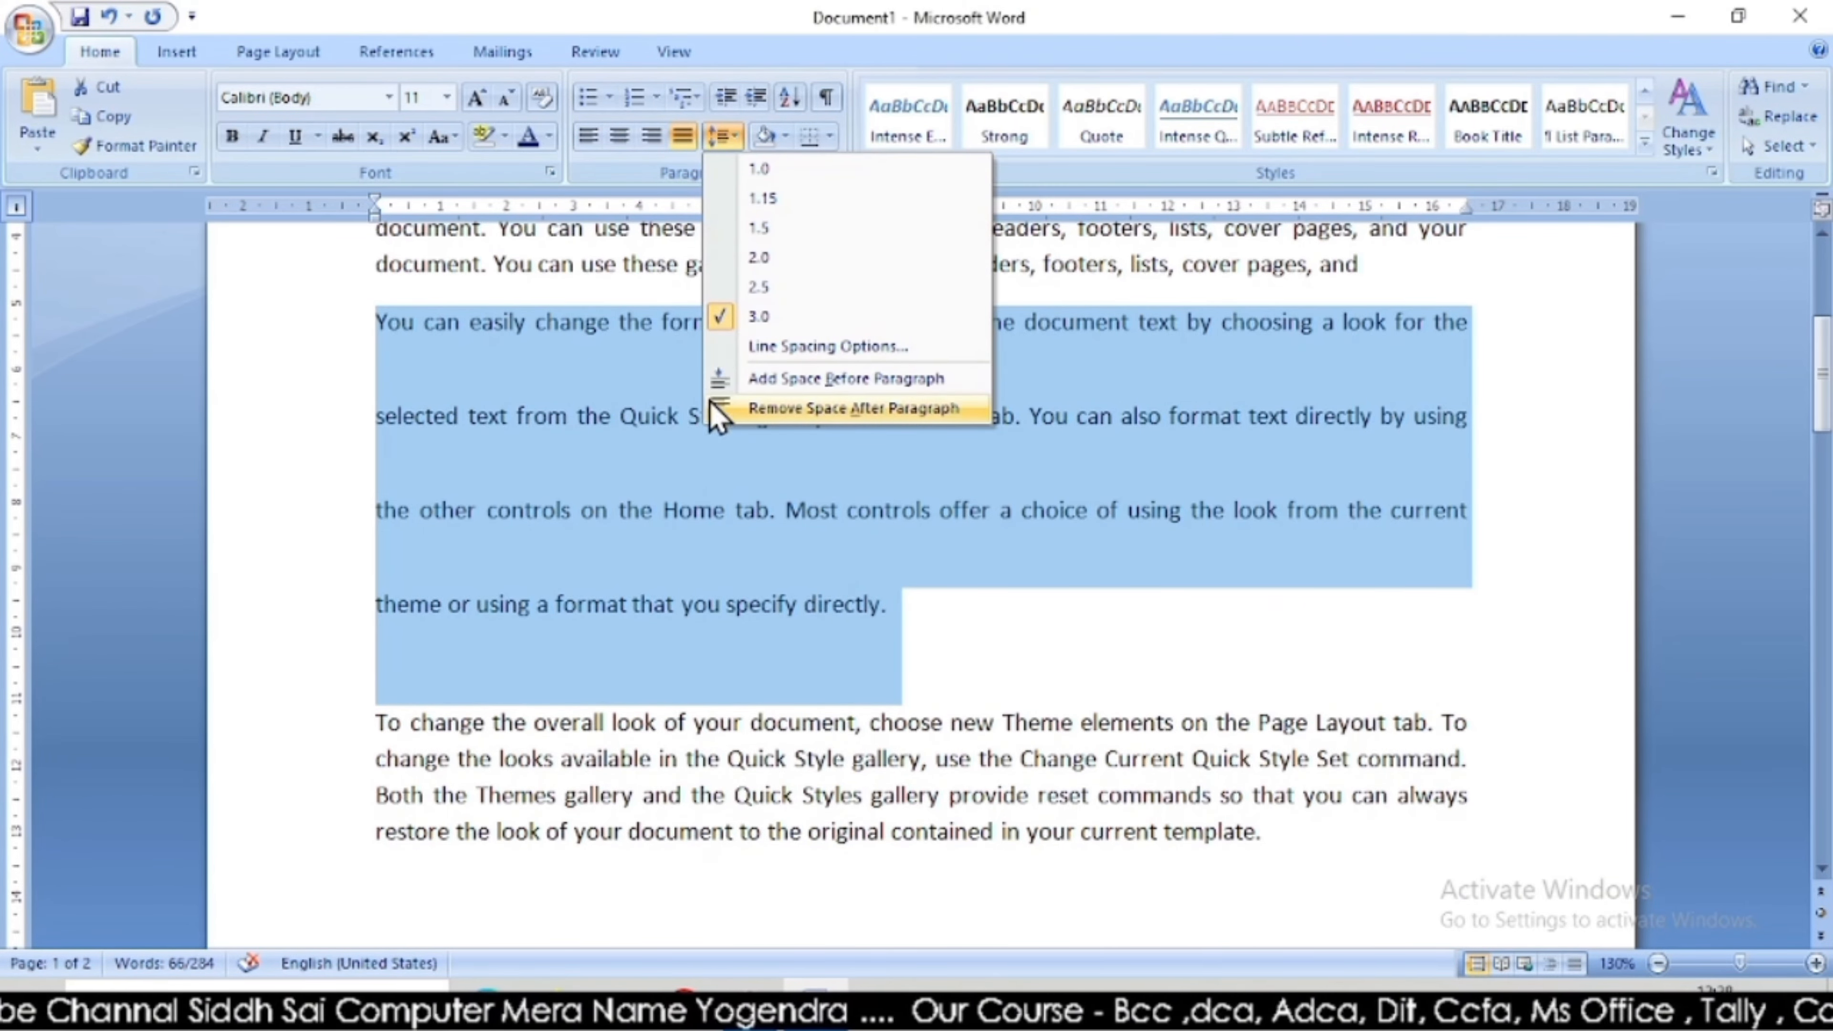
click(758, 173)
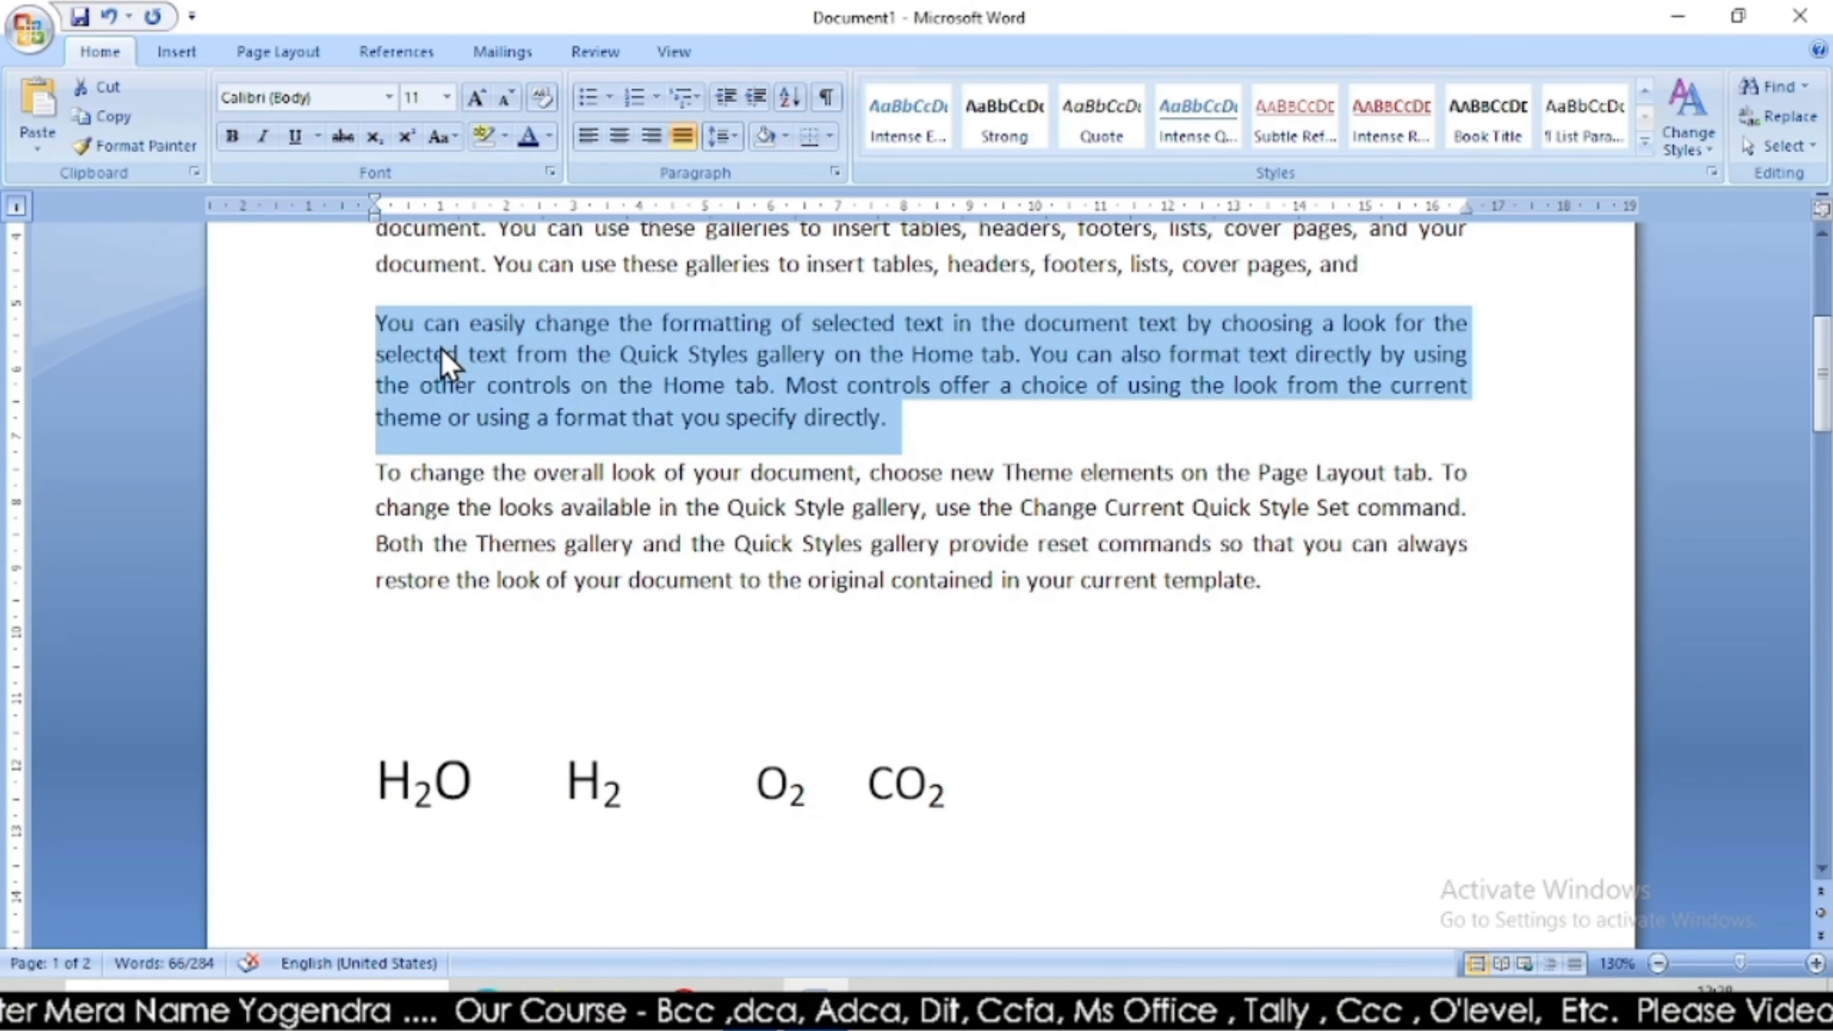
View the Line Spacing Options for the selected paragraph and close them without changing anything.
click(725, 142)
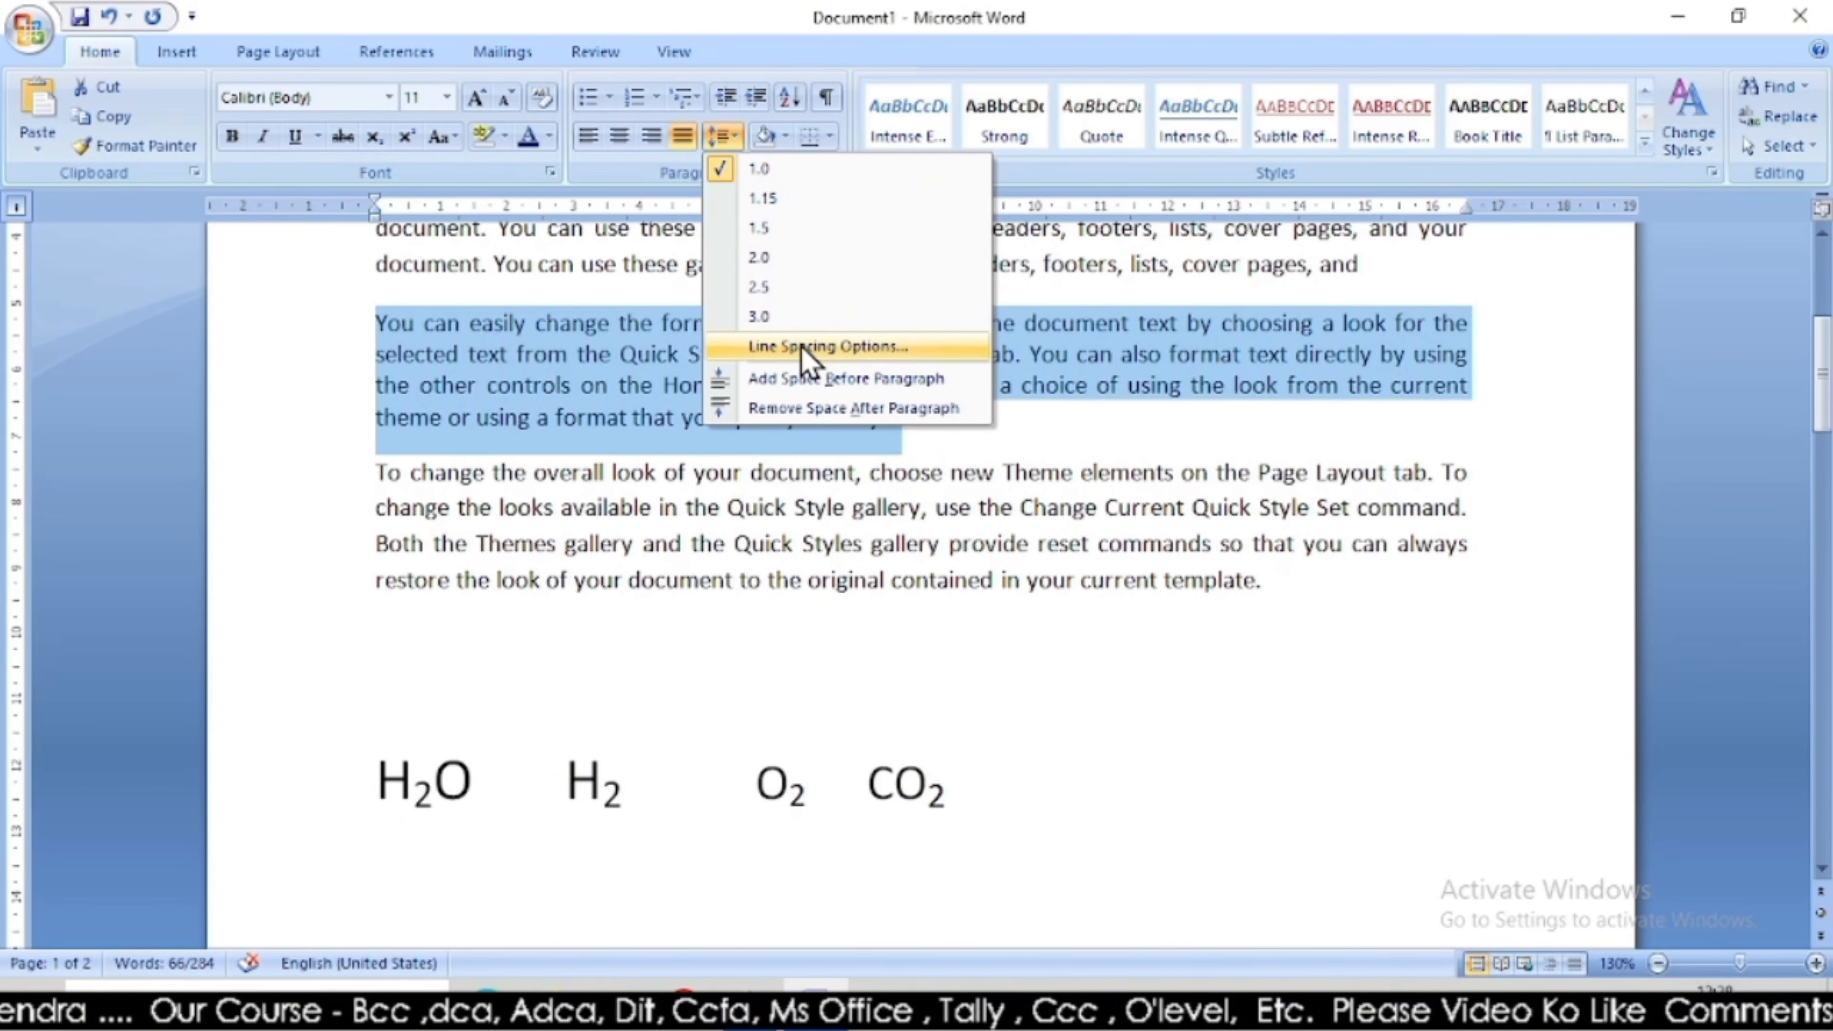
click(895, 348)
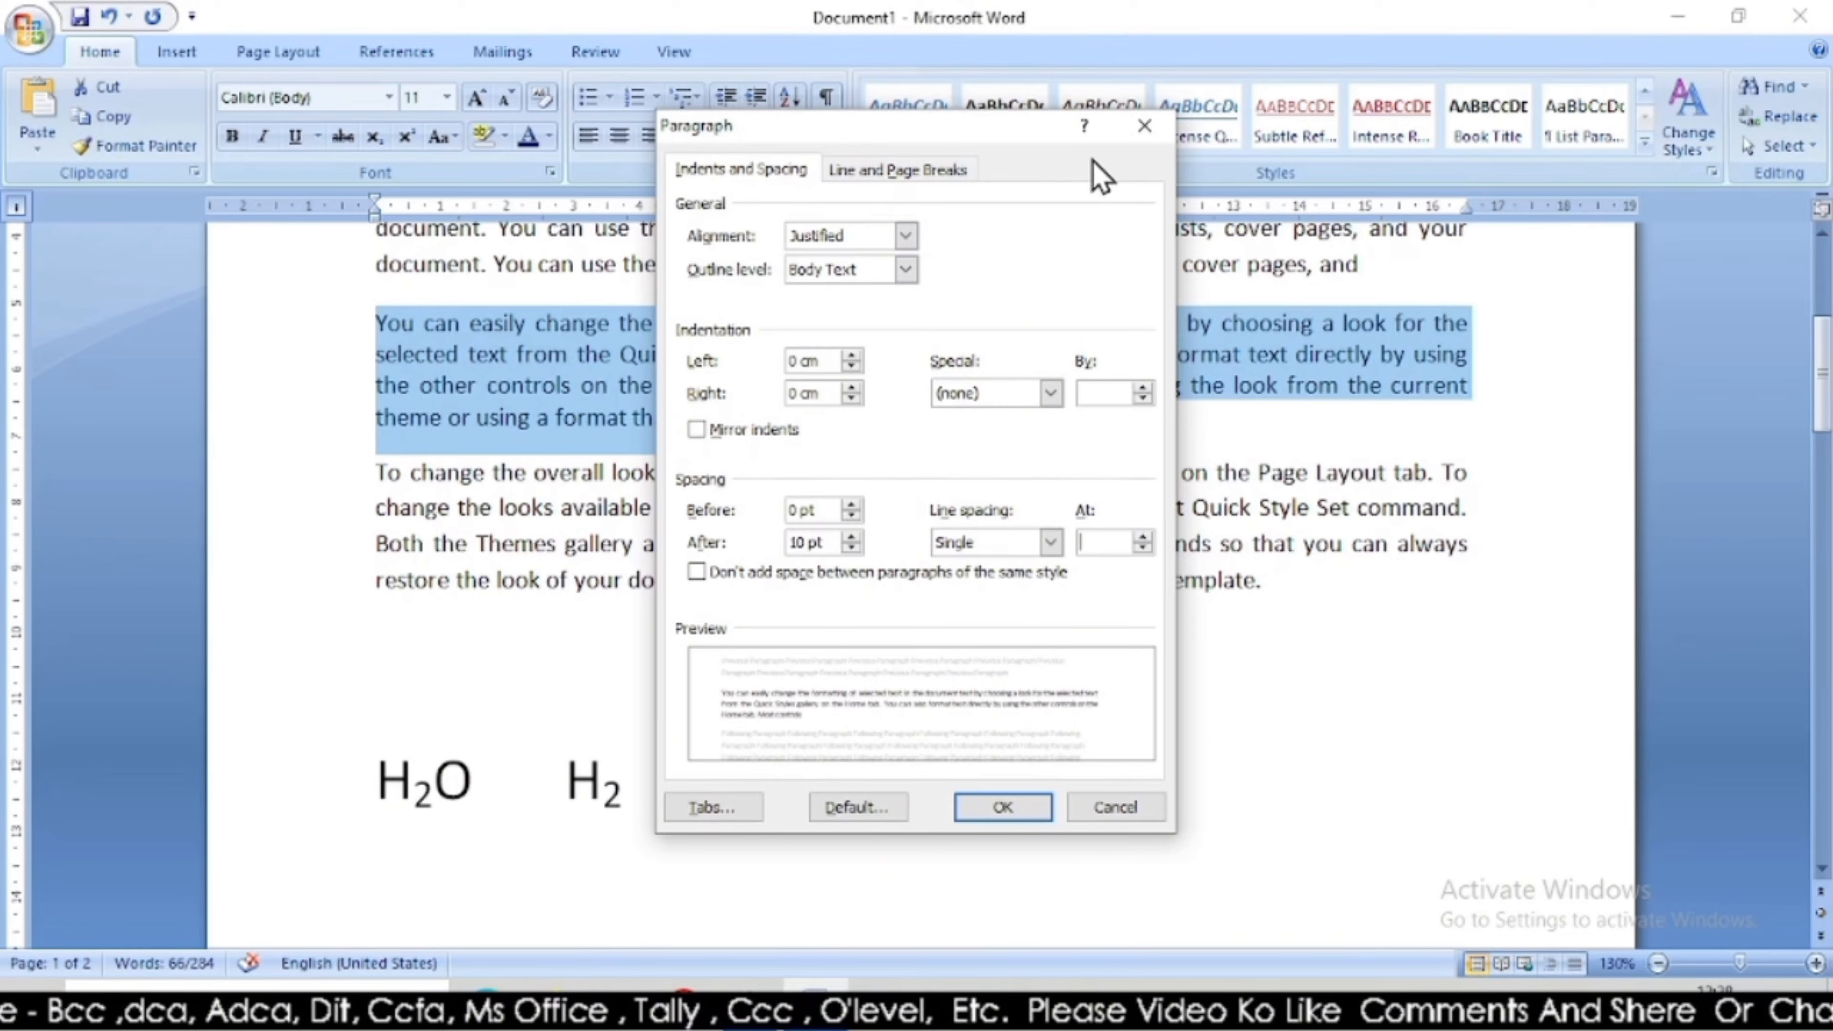
click(1151, 133)
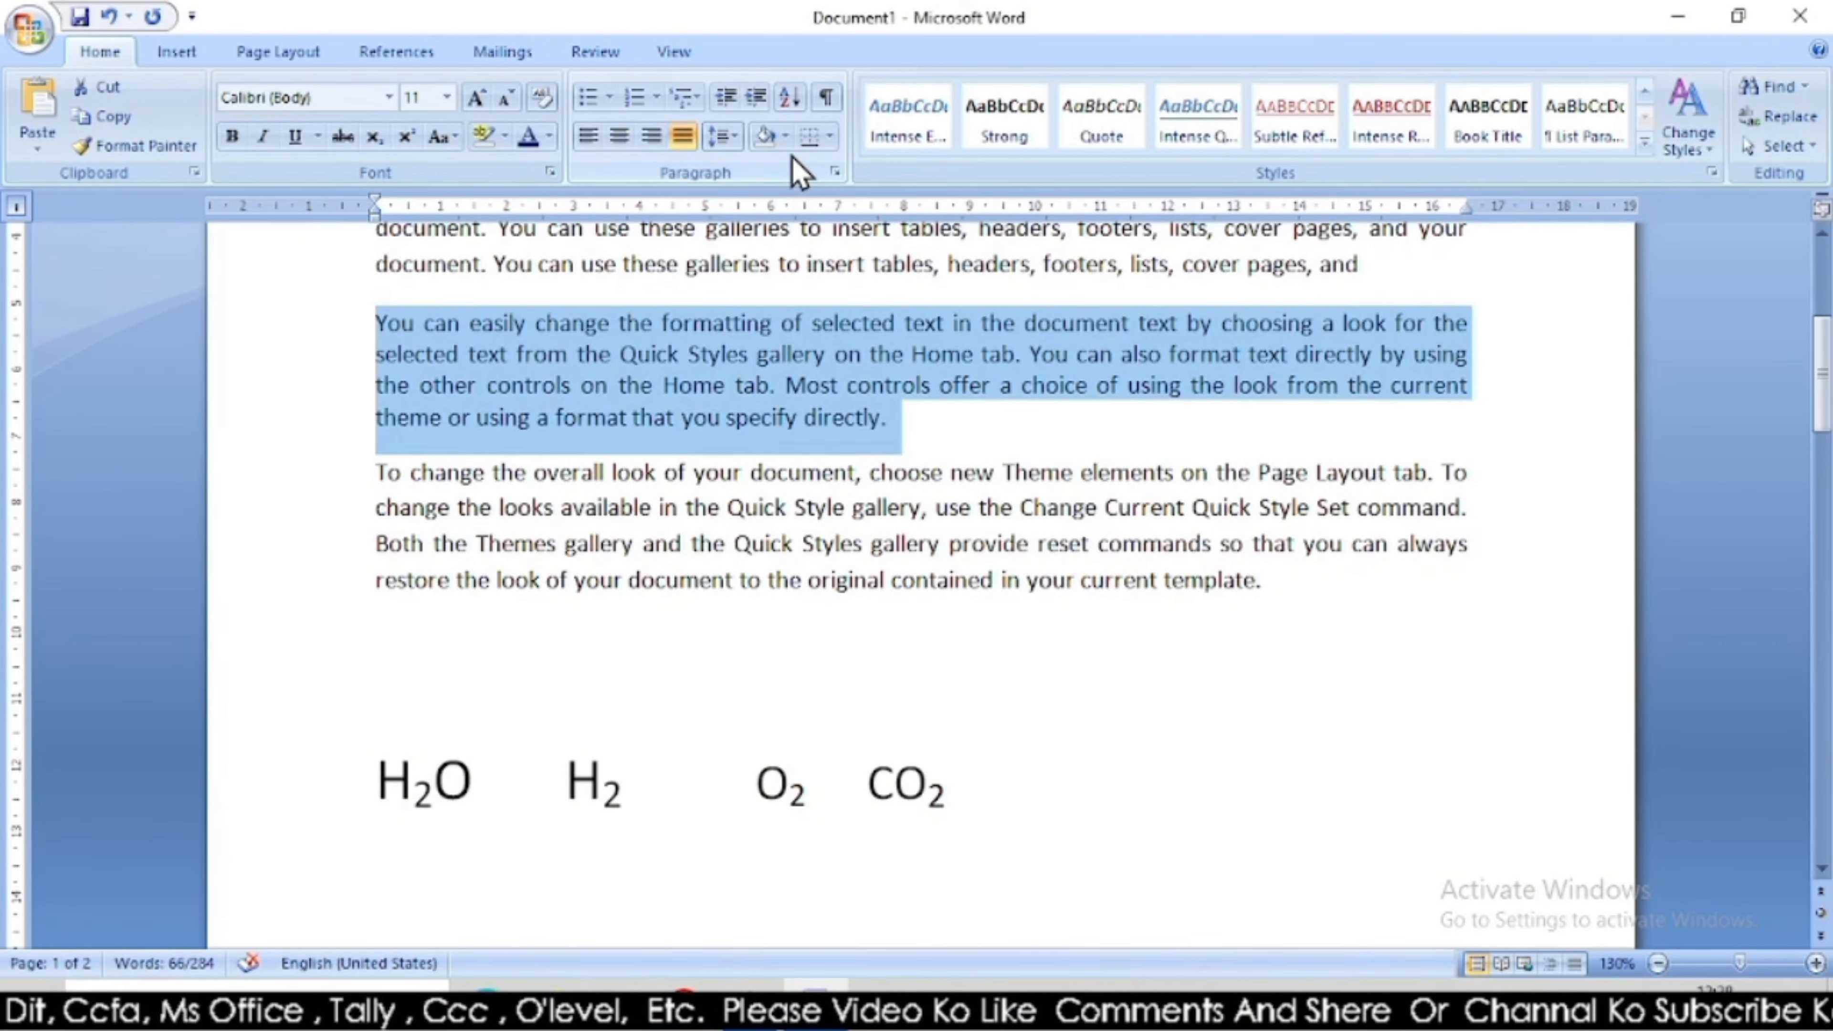
Add space before the selected paragraph, remove the space after it, and deselect the text.
click(716, 142)
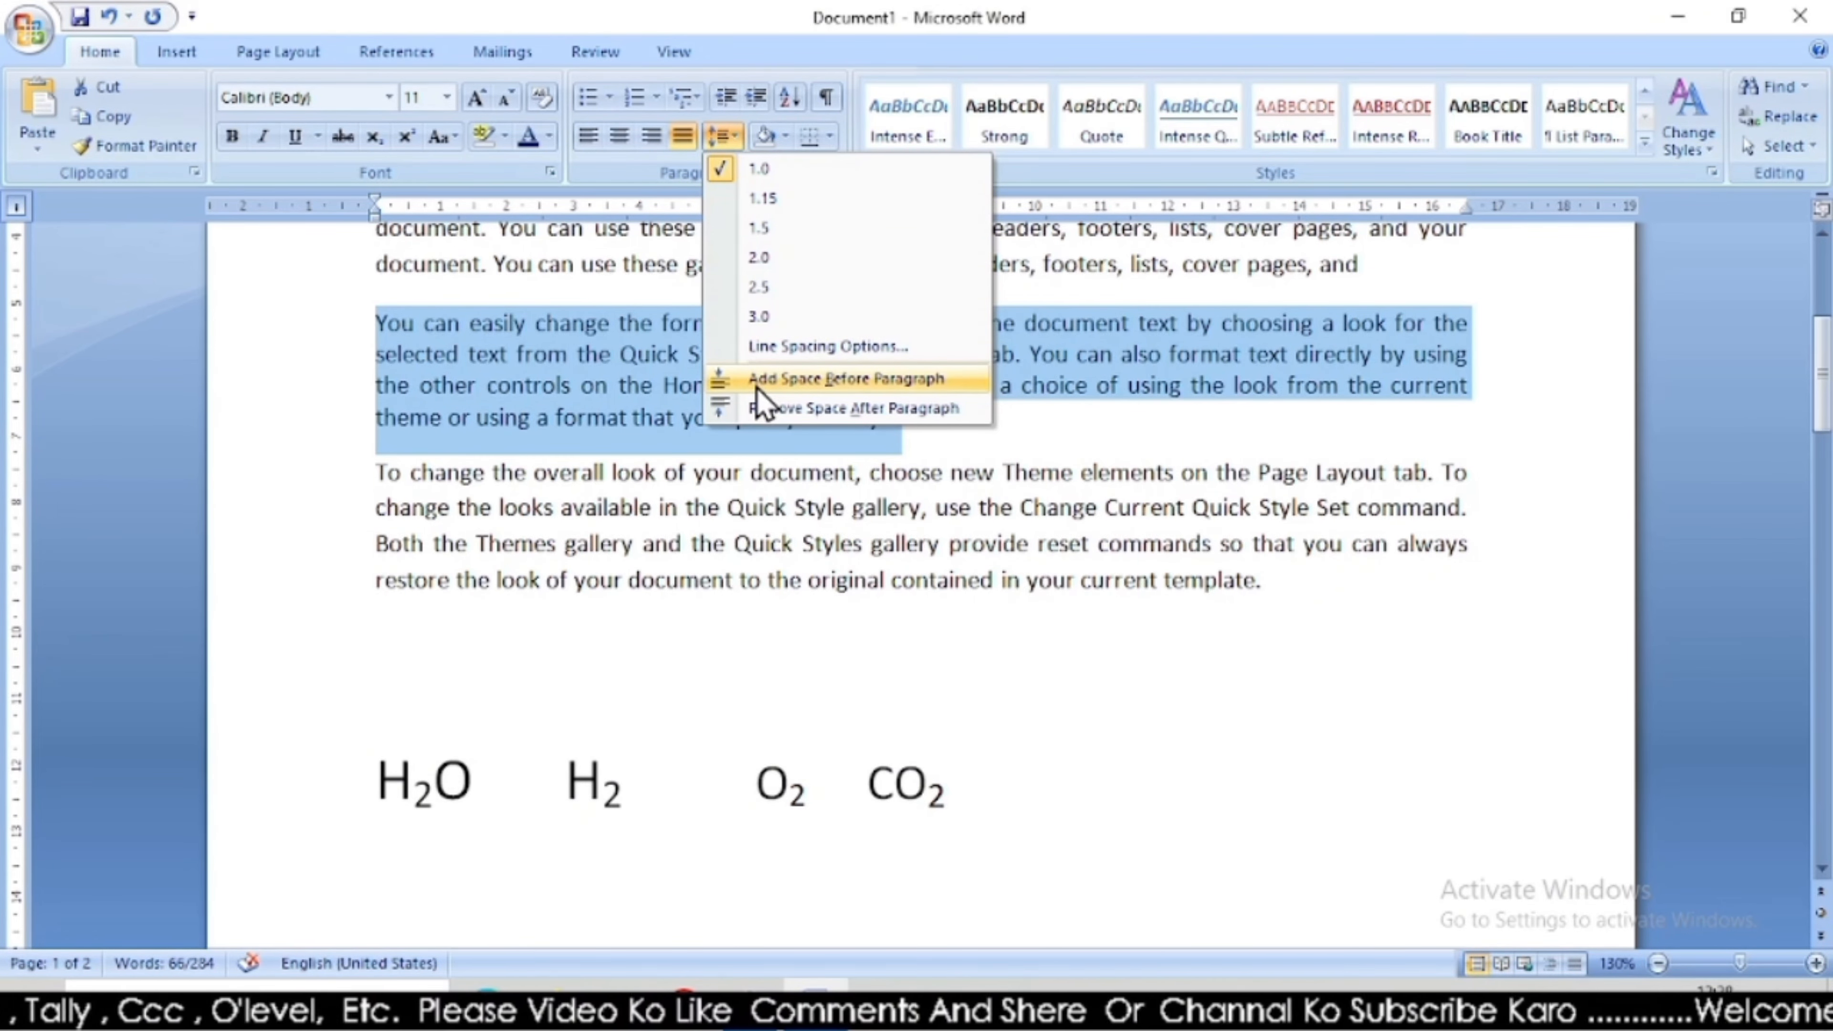
click(930, 386)
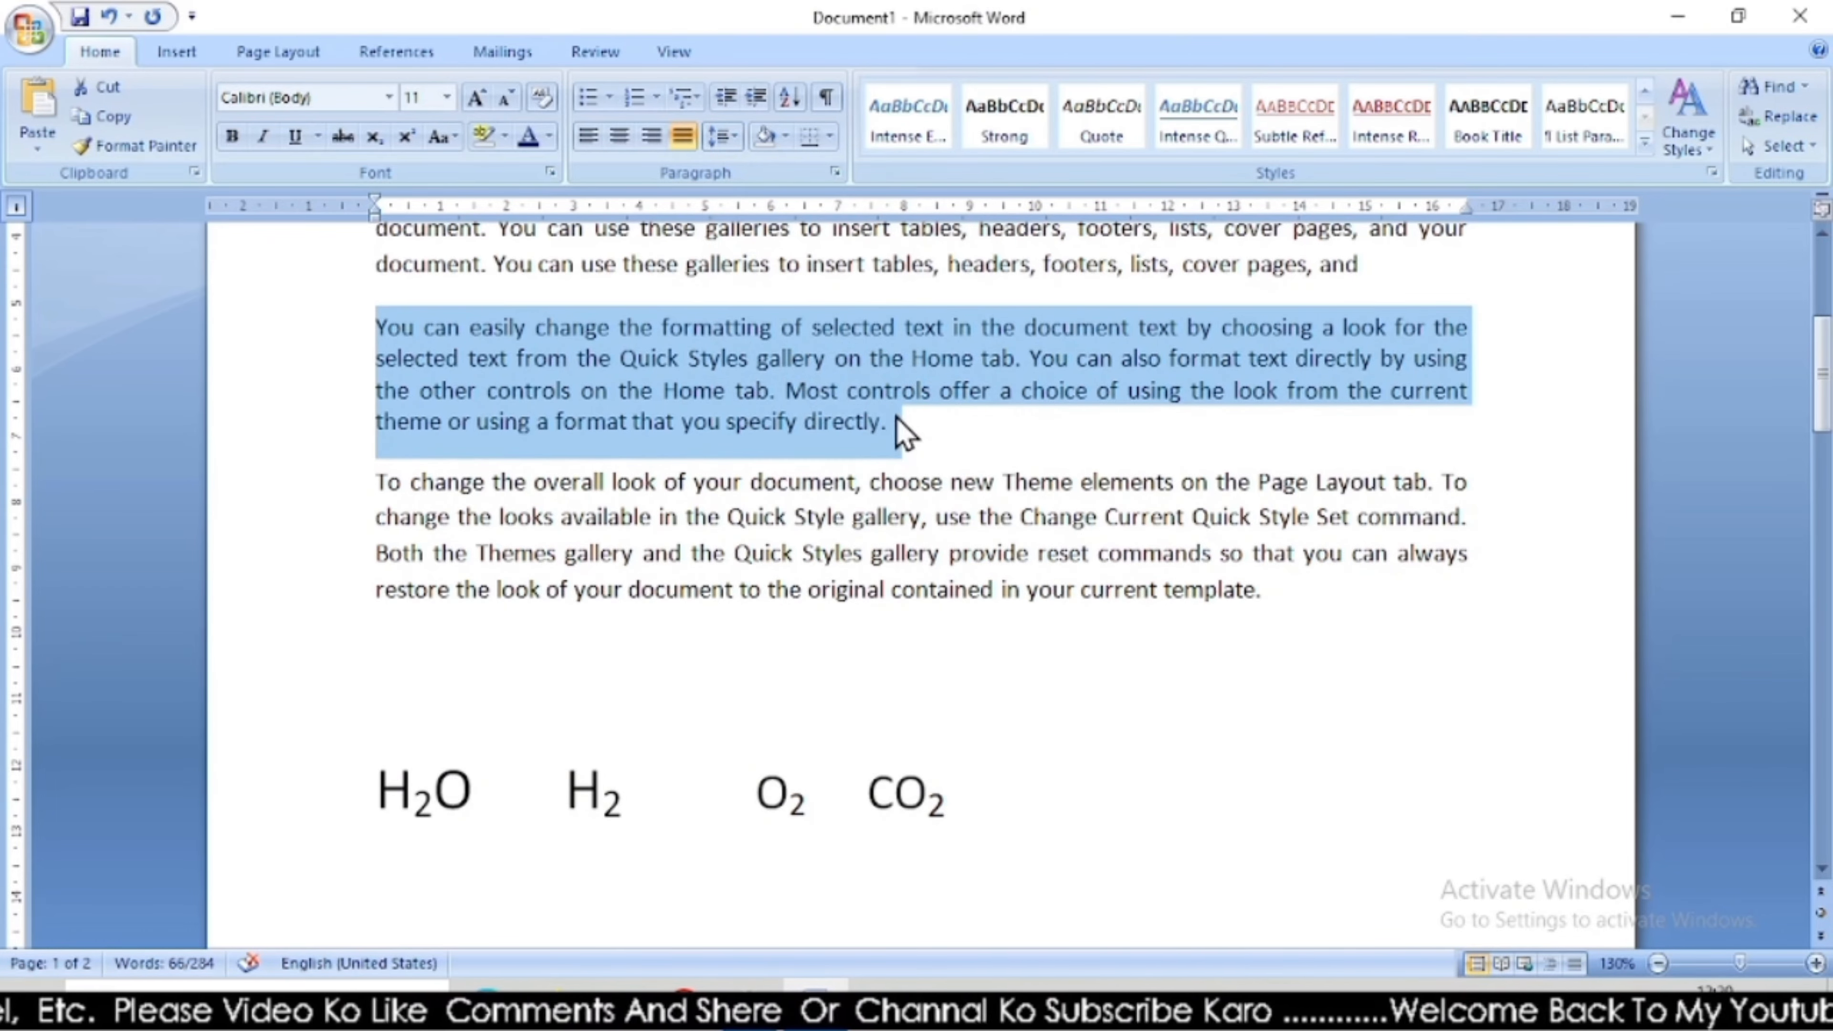
click(720, 135)
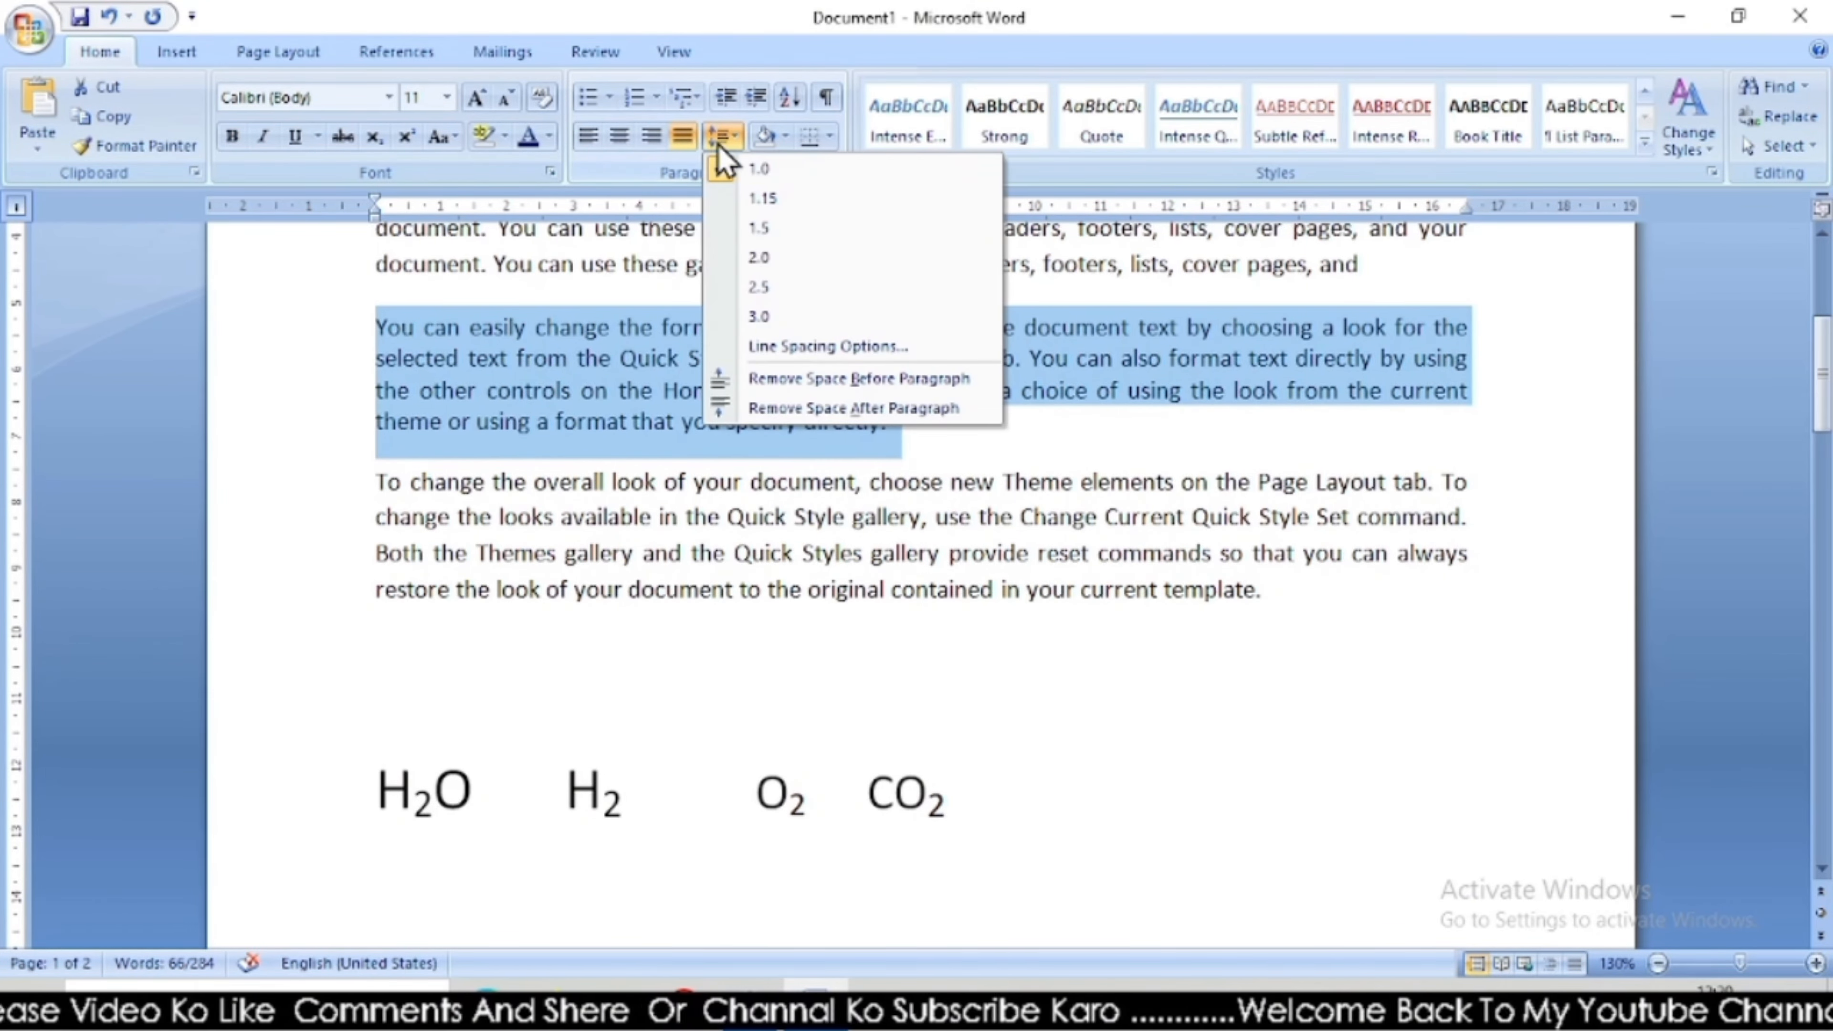
click(758, 409)
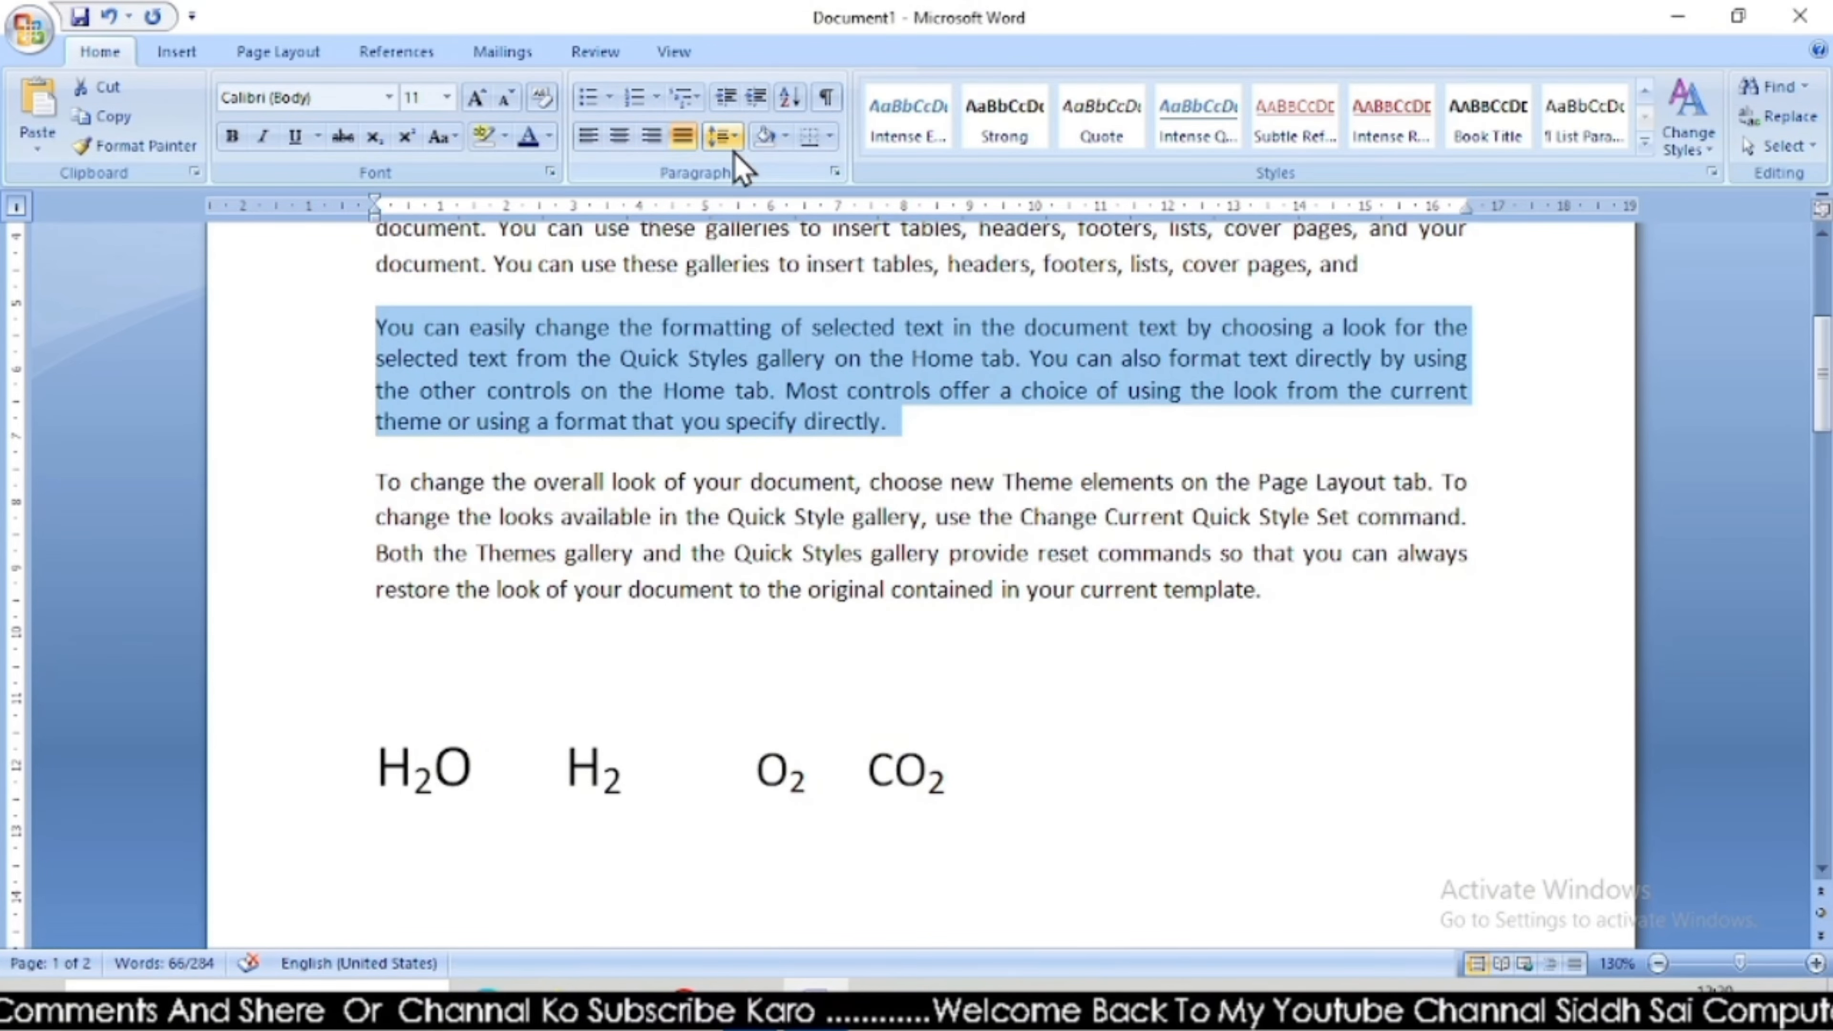
click(749, 341)
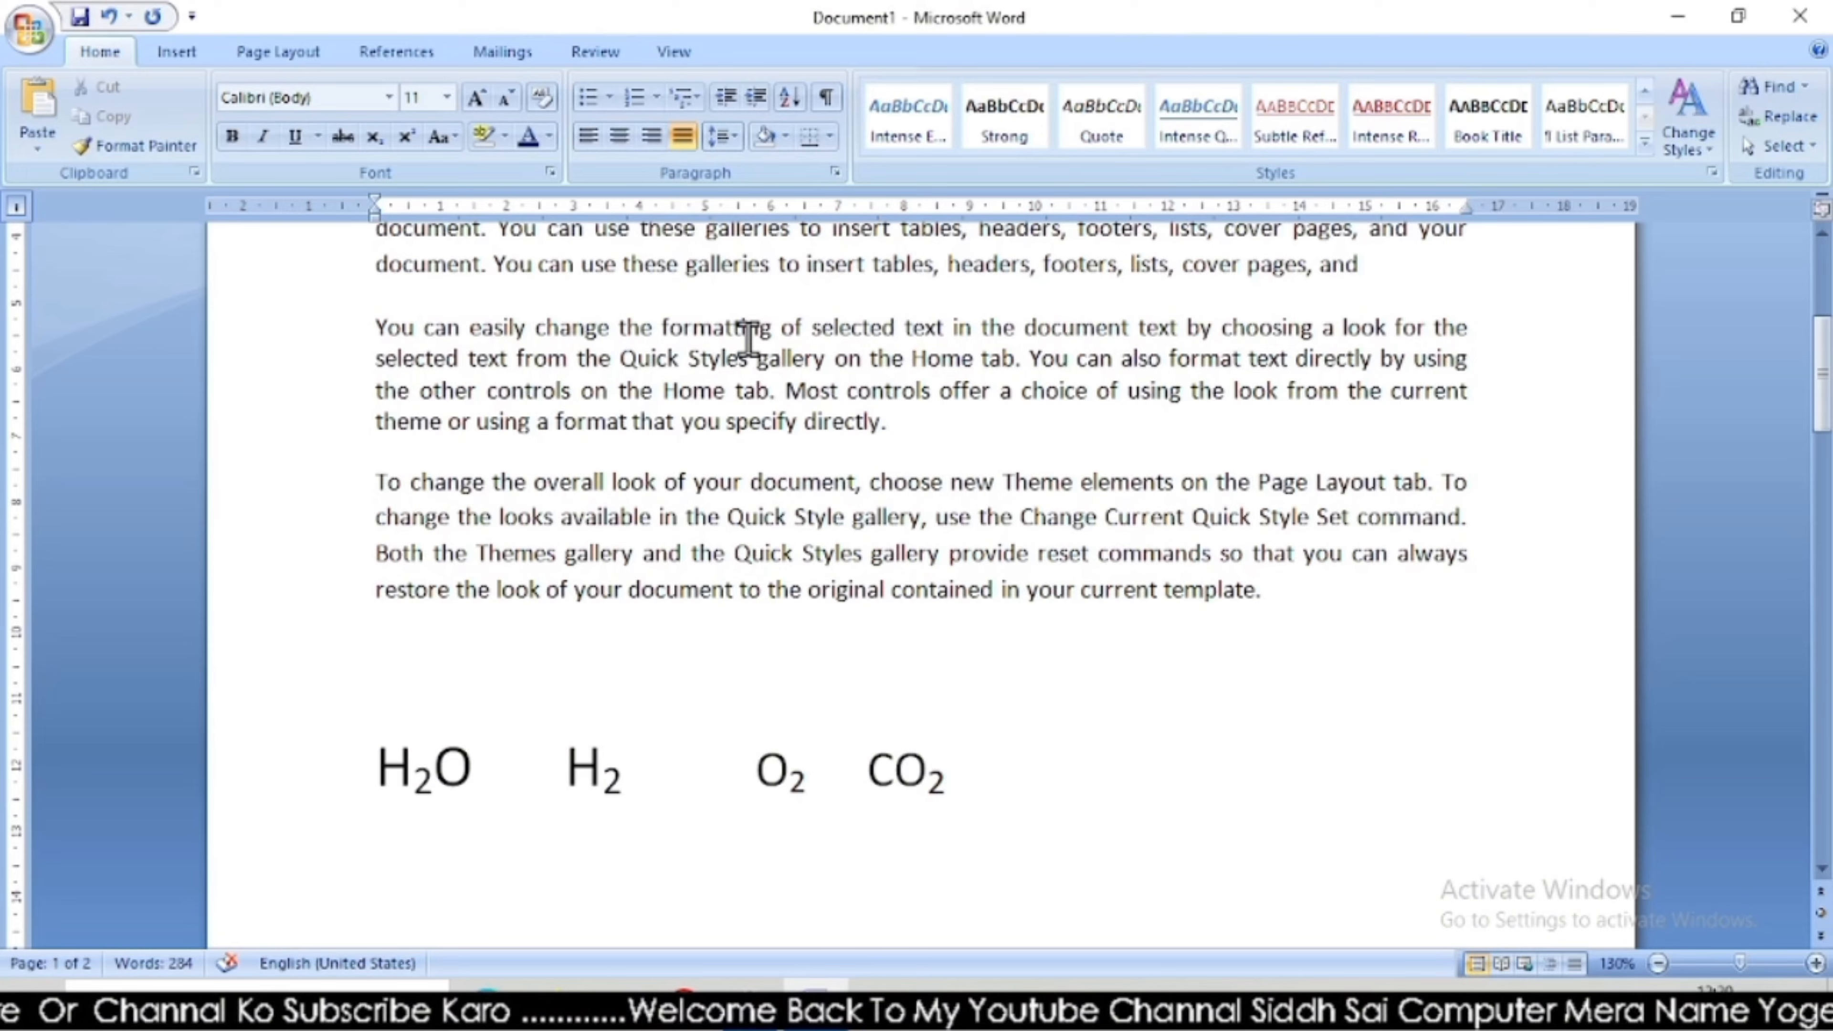
Increase the indent of the paragraph starting "your document" by four levels.
scroll(749, 341, up, 2)
click(387, 321)
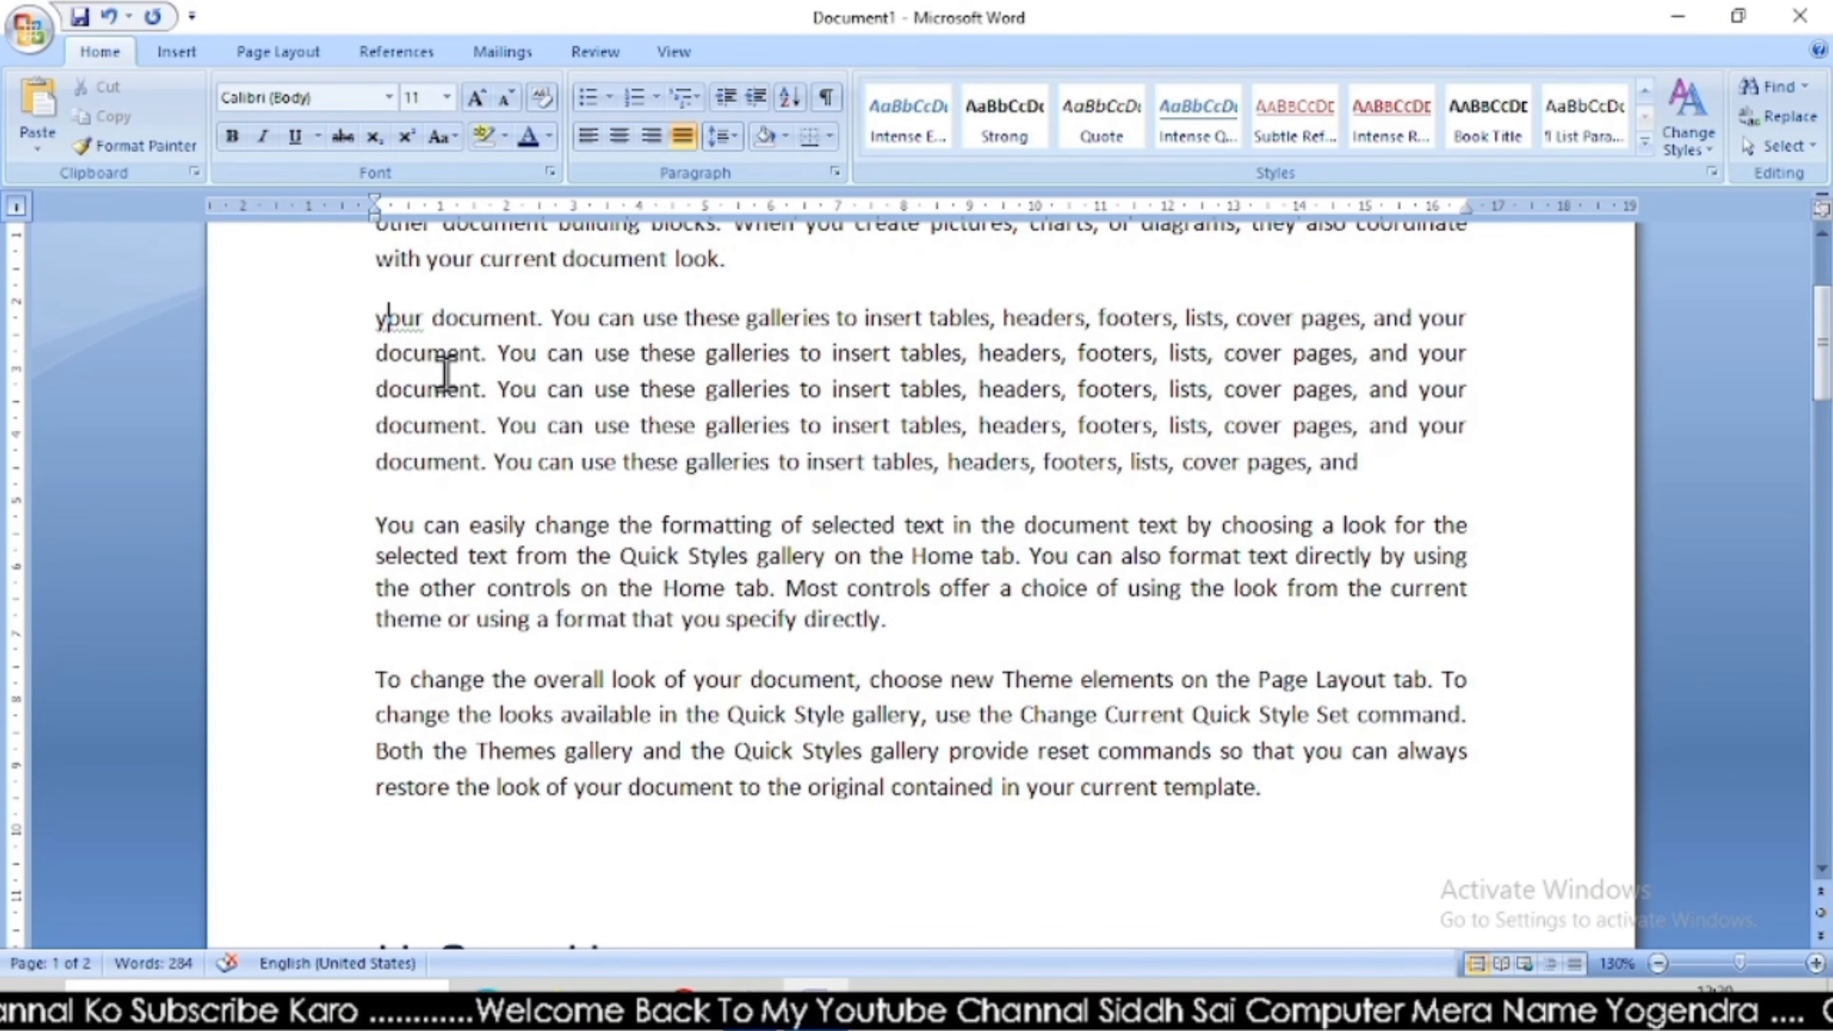
click(381, 325)
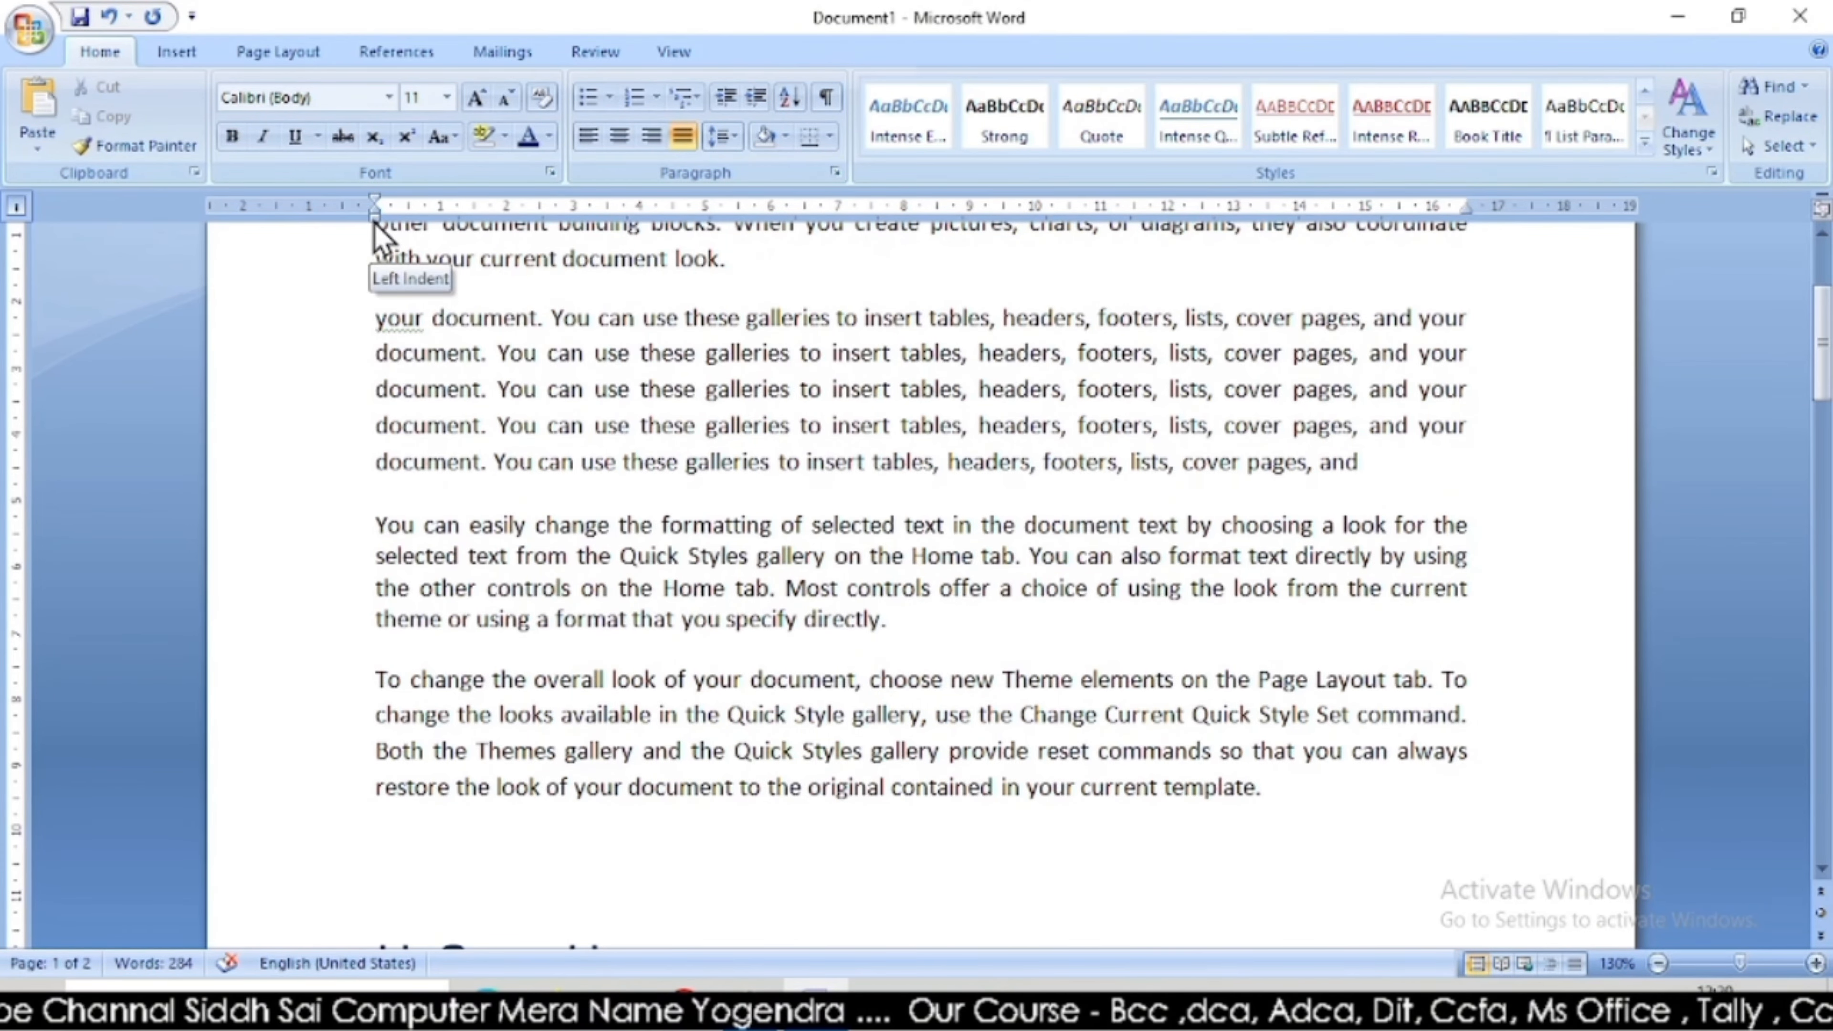
click(374, 319)
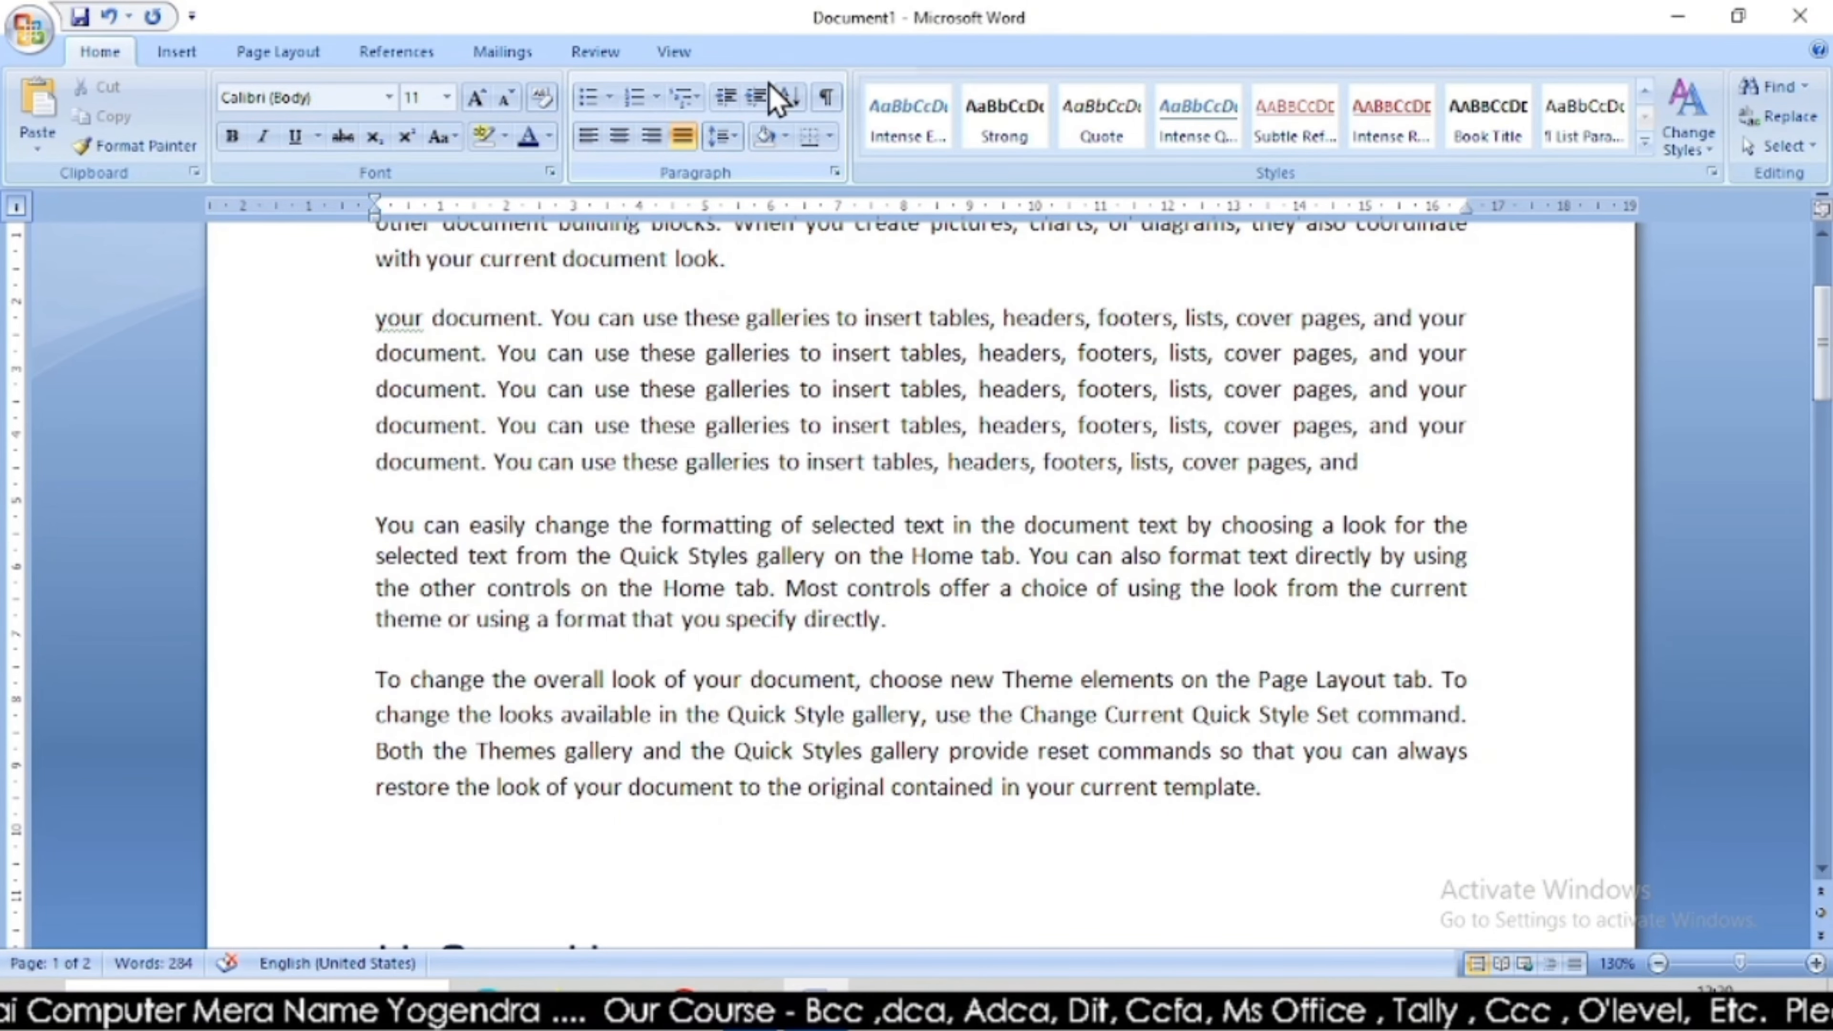
click(761, 97)
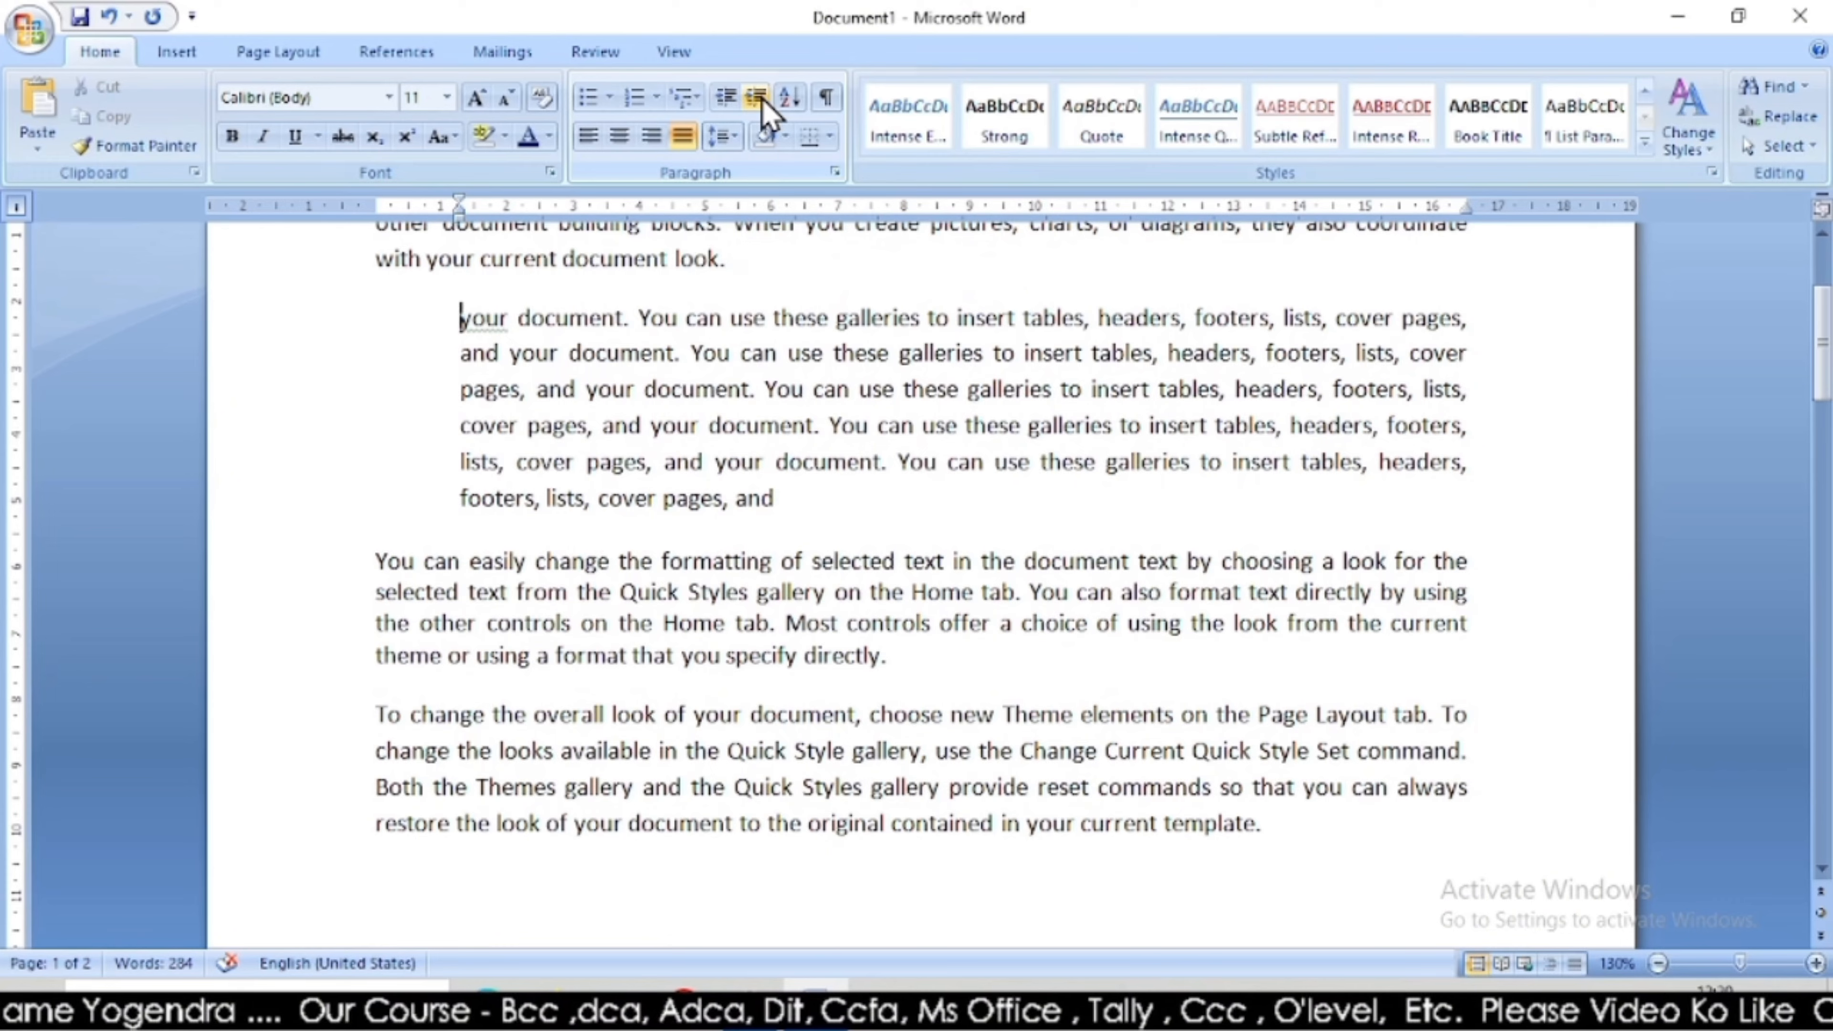
click(762, 98)
click(762, 97)
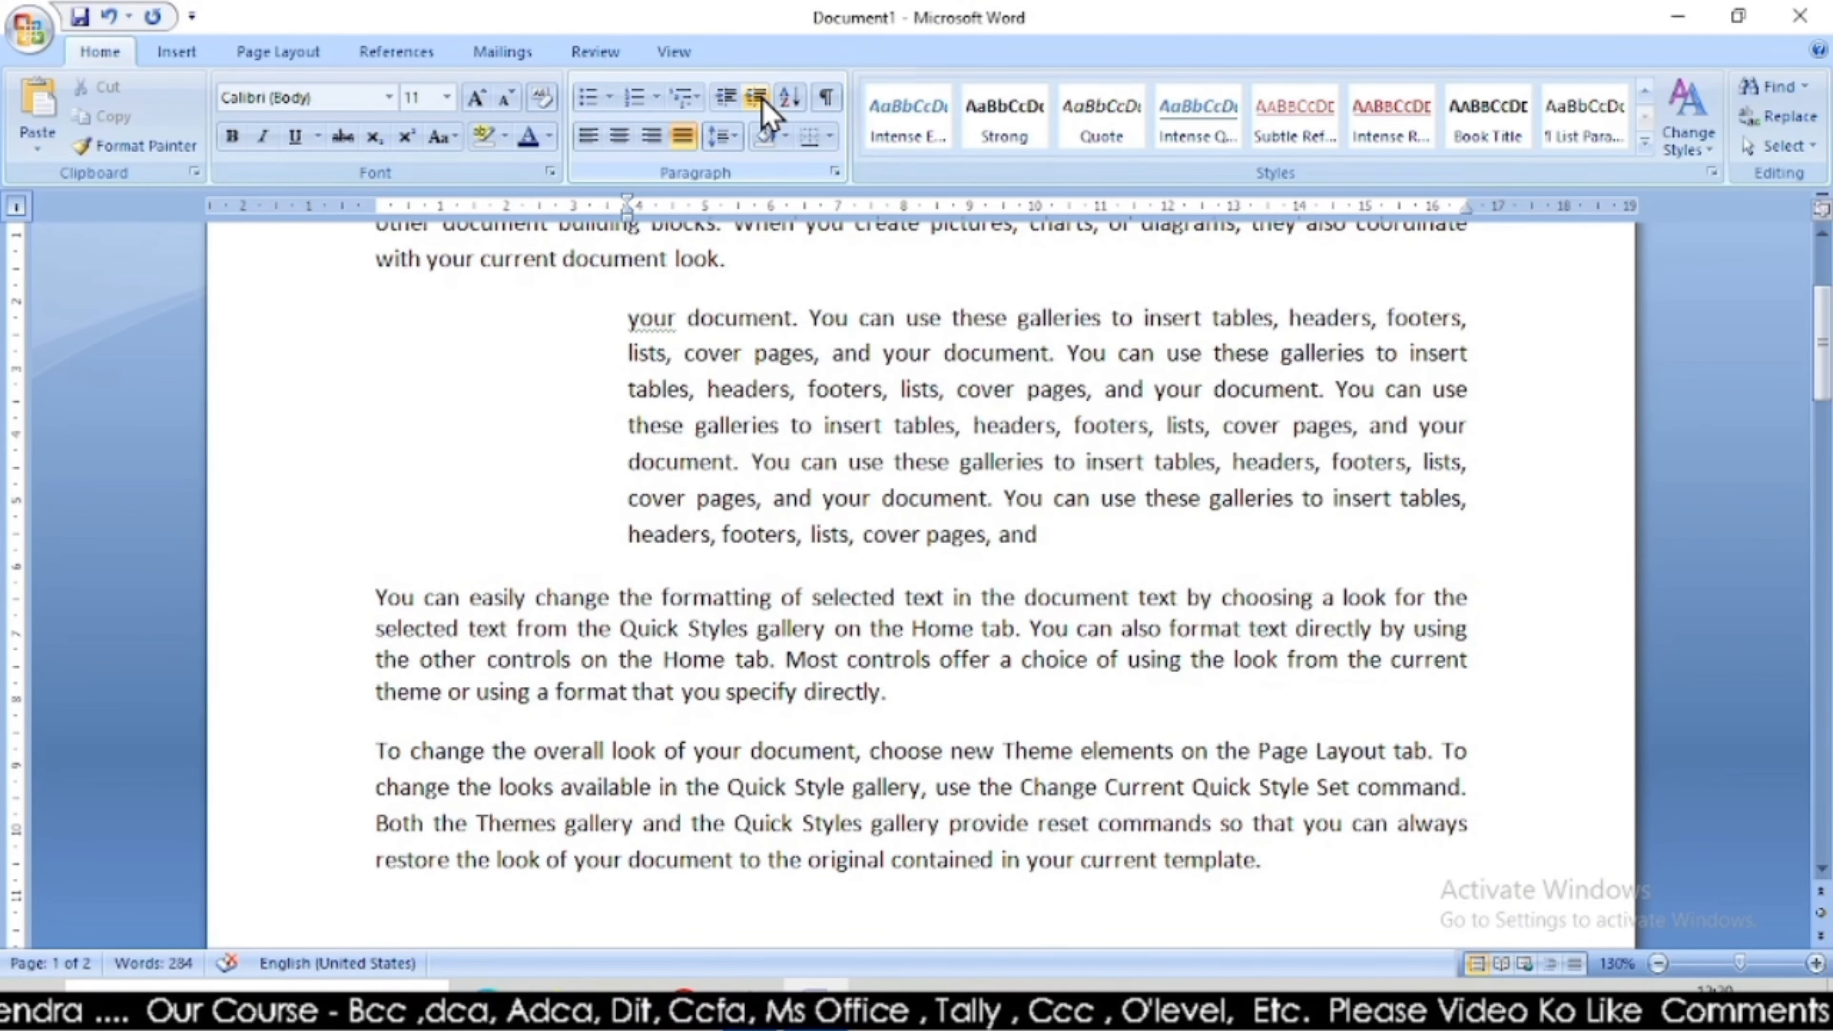
click(762, 97)
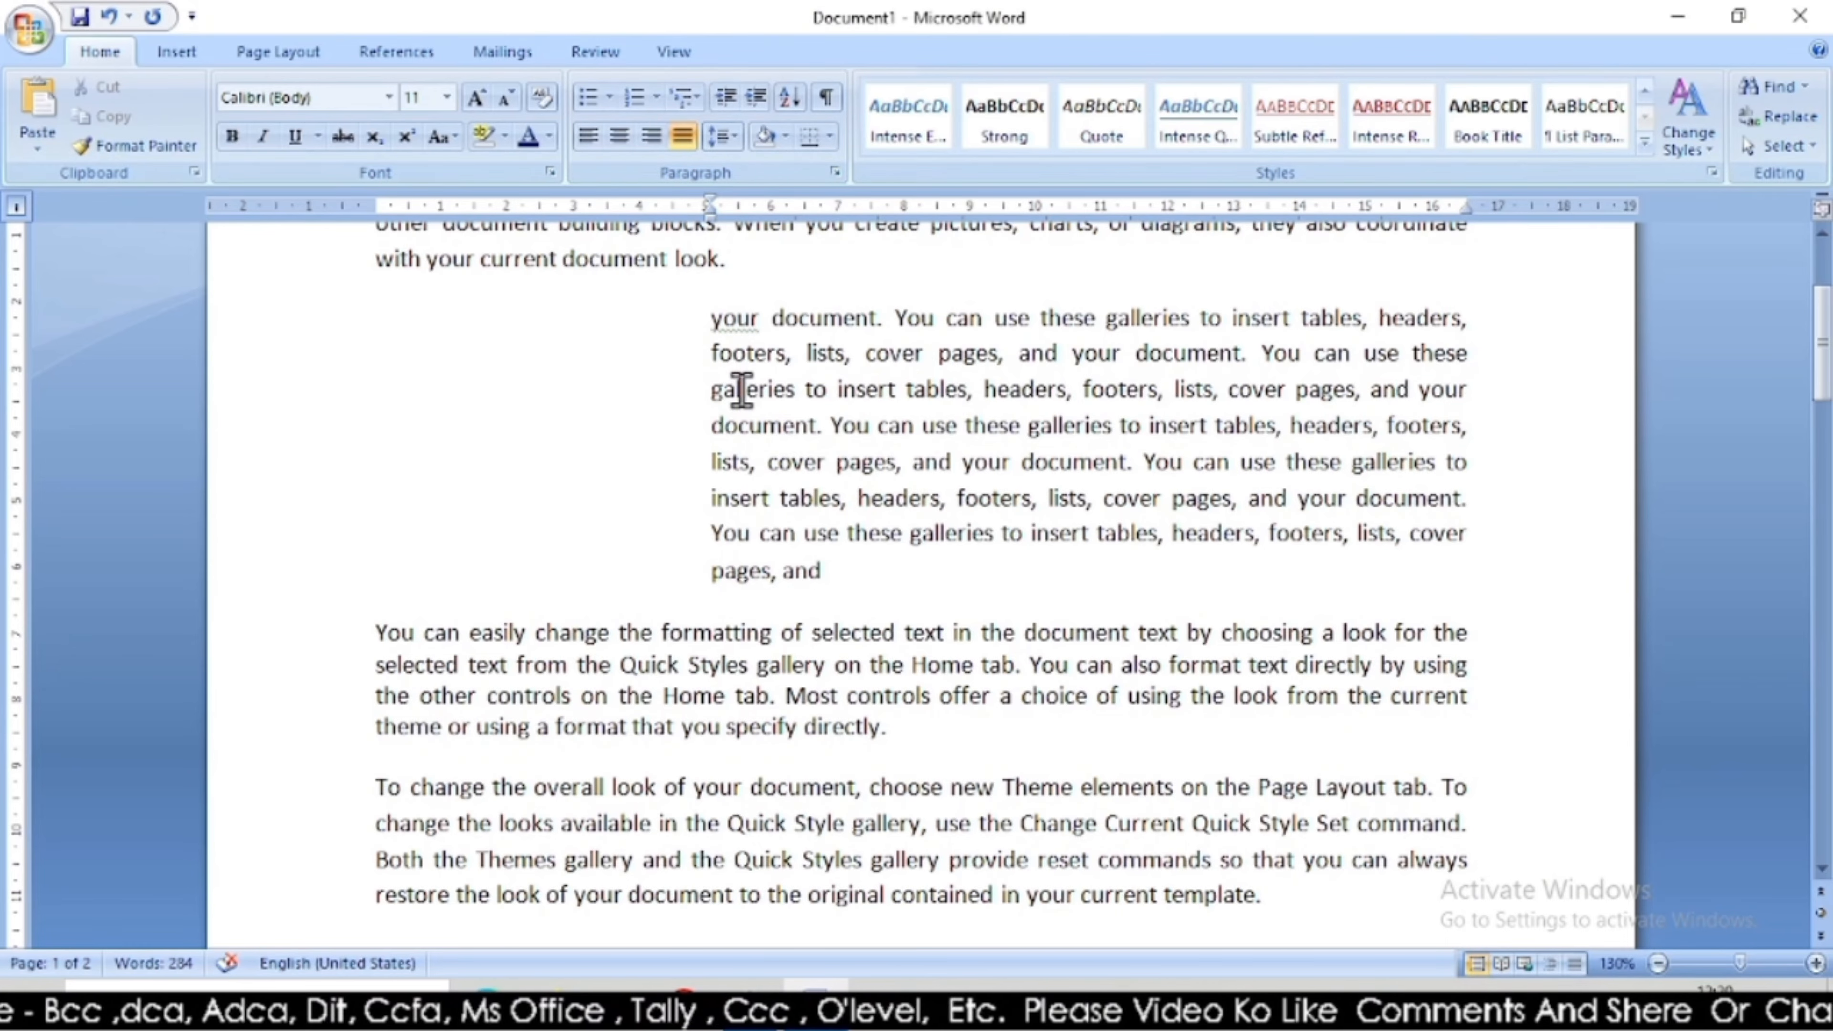
Decrease the indent of the "your document" paragraph by four levels, back to the page margin.
click(725, 96)
click(724, 97)
click(725, 97)
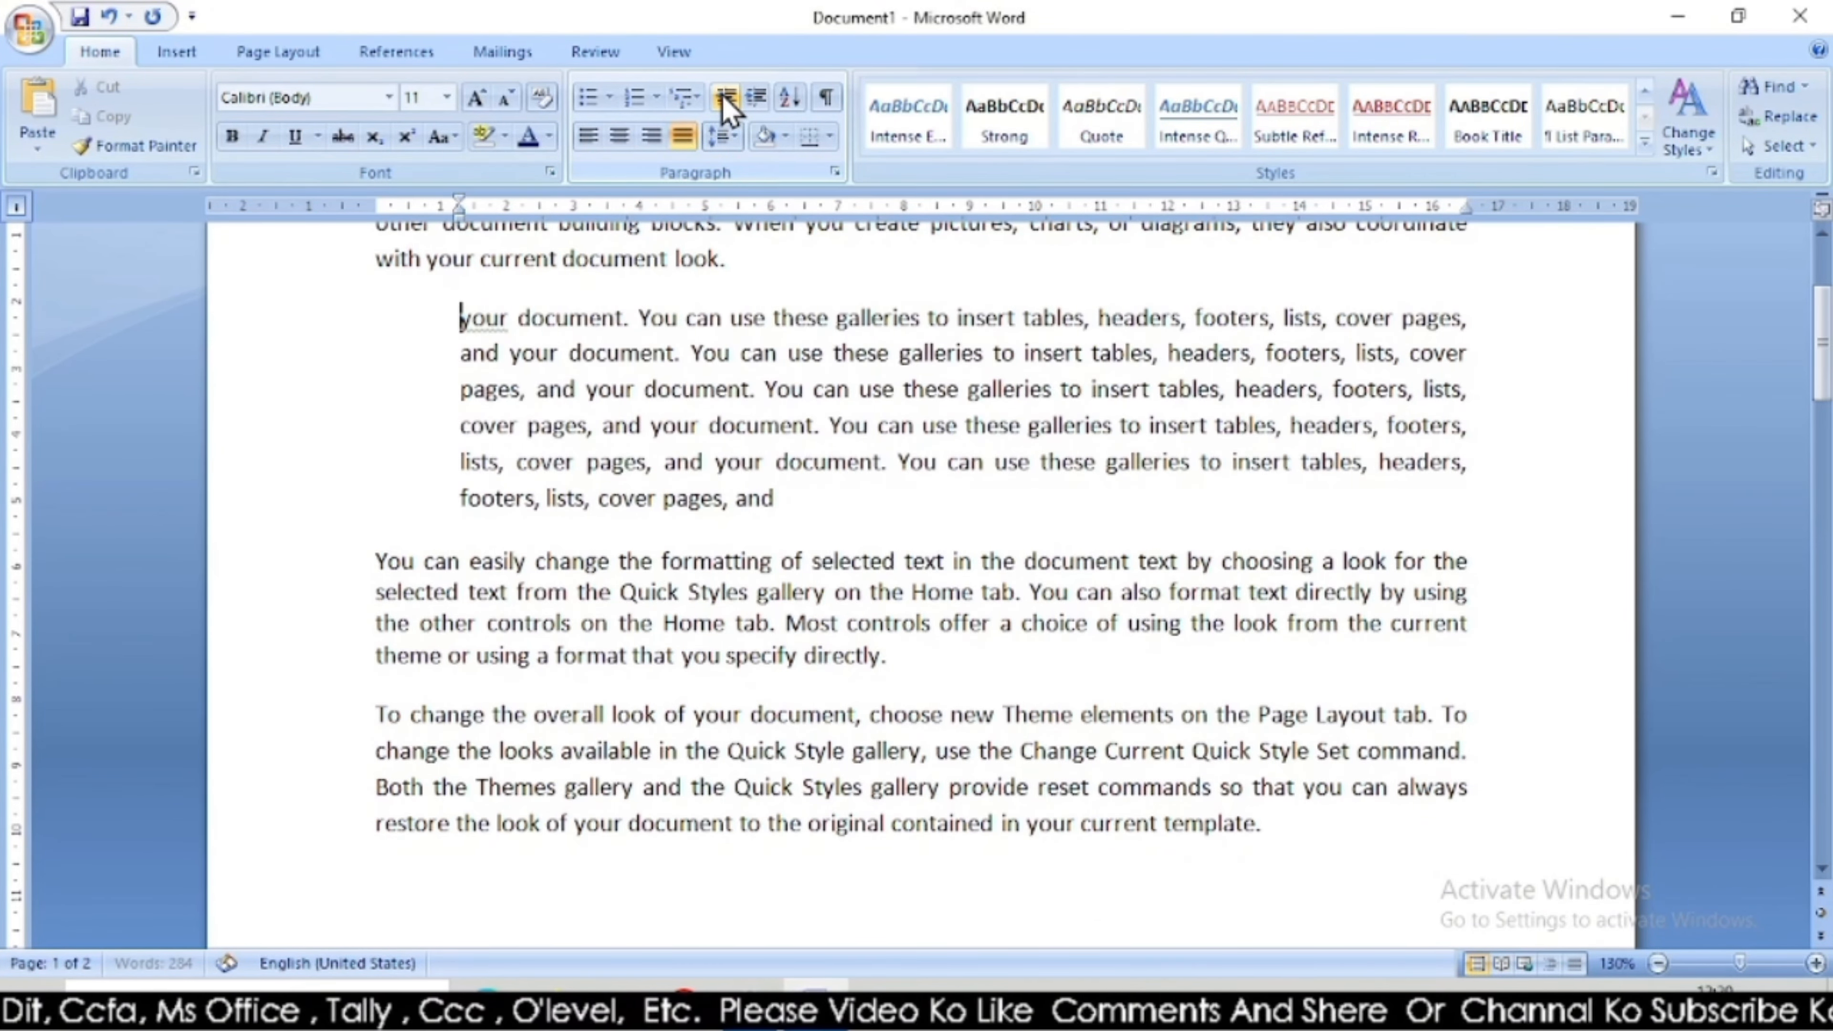
click(724, 97)
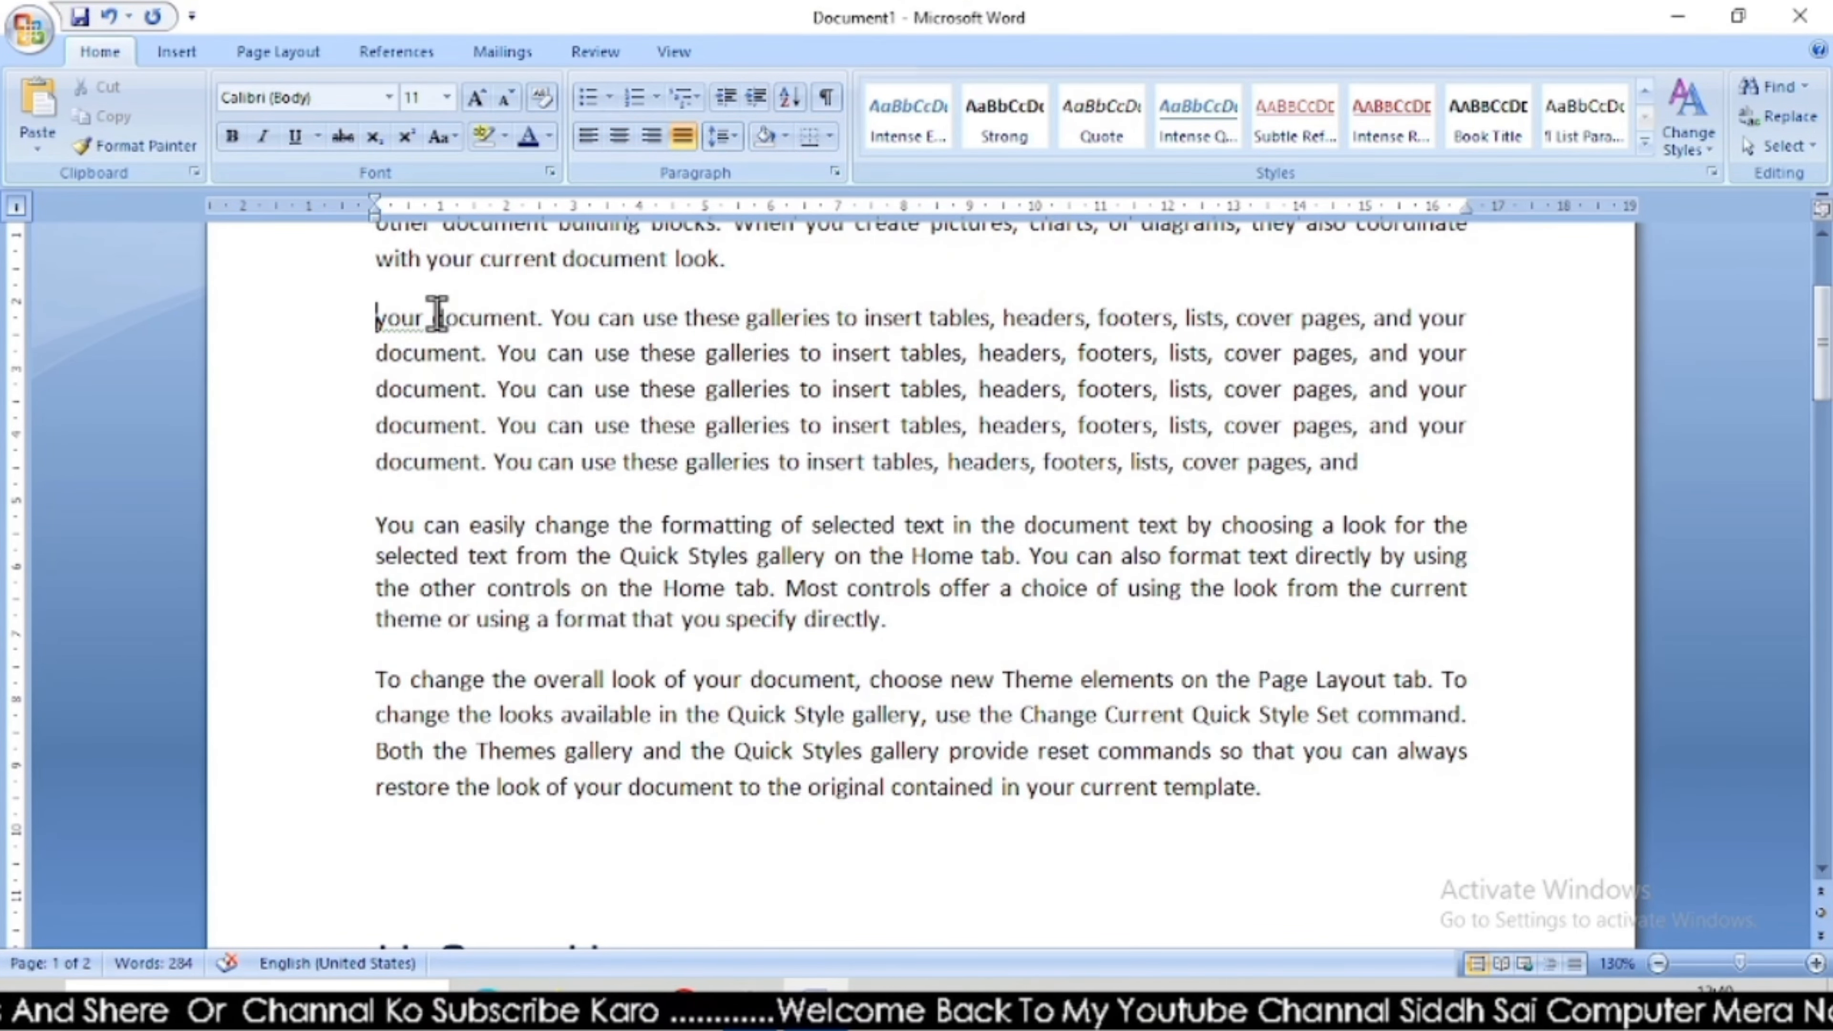
Apply light blue theme-colour shading to the first three lines of the "your document" paragraph and deselect them.
drag(377, 315, 1440, 389)
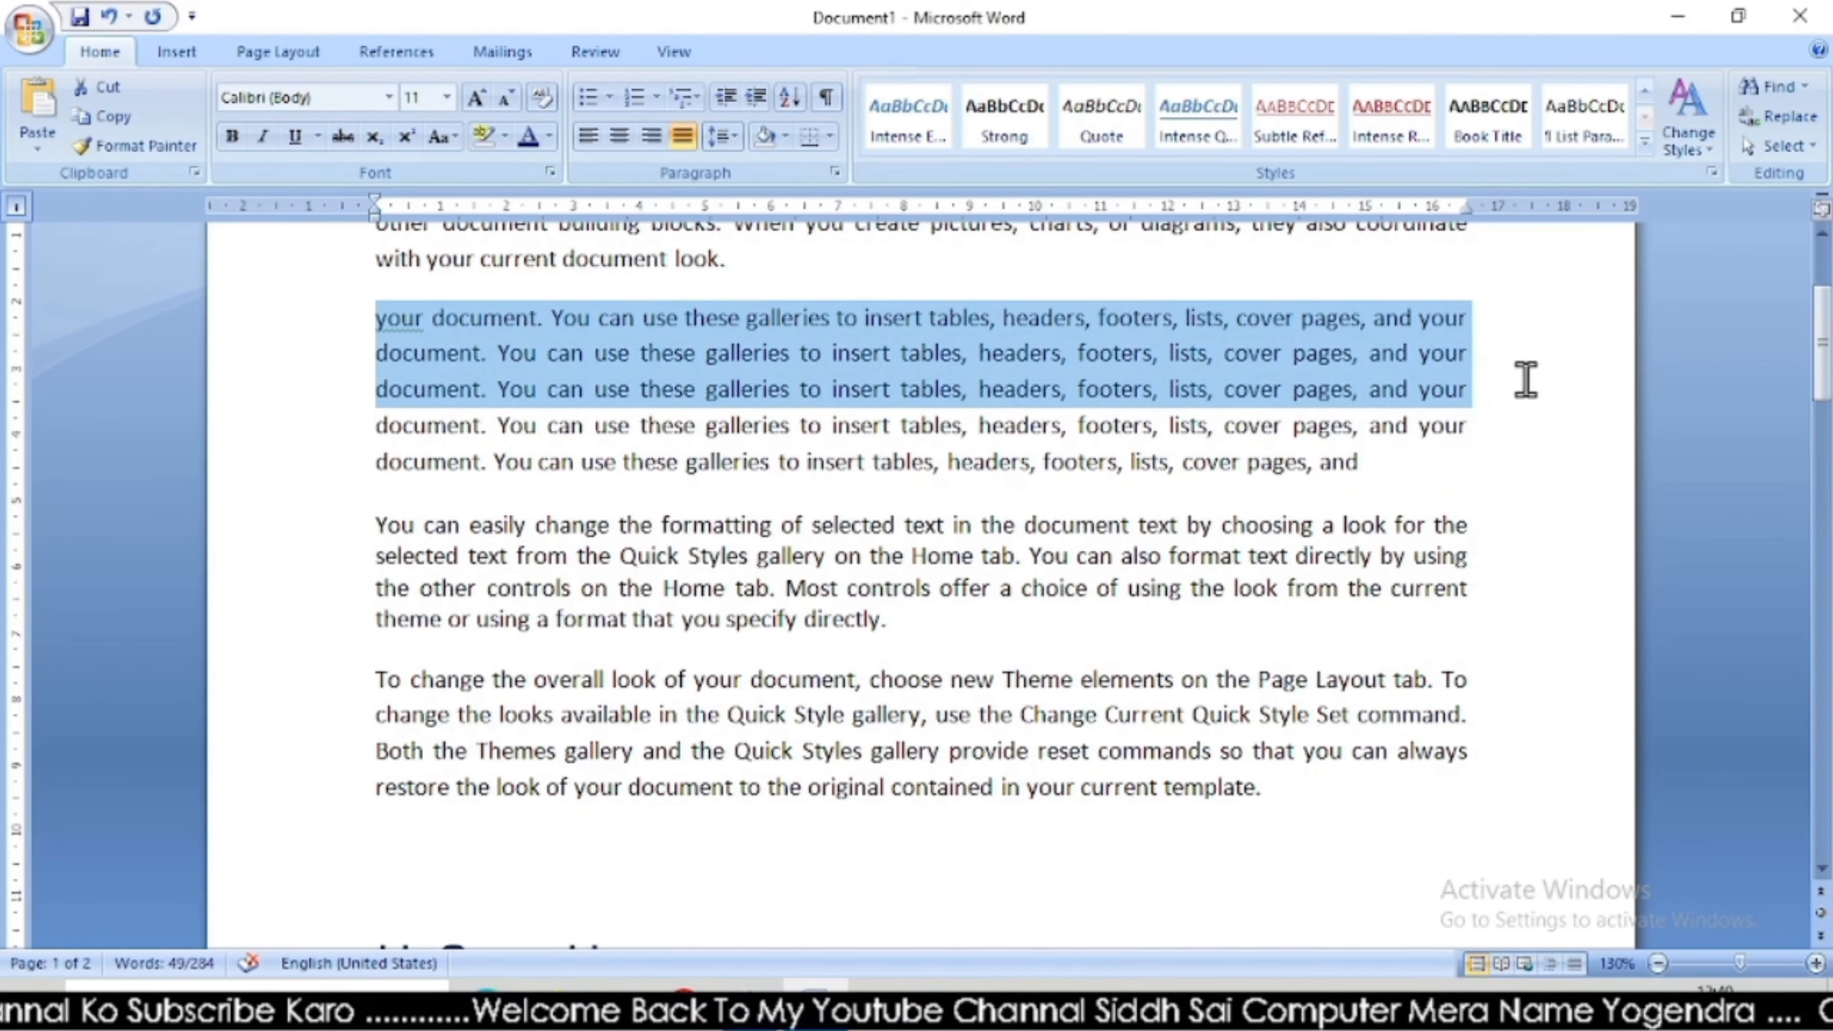
click(786, 135)
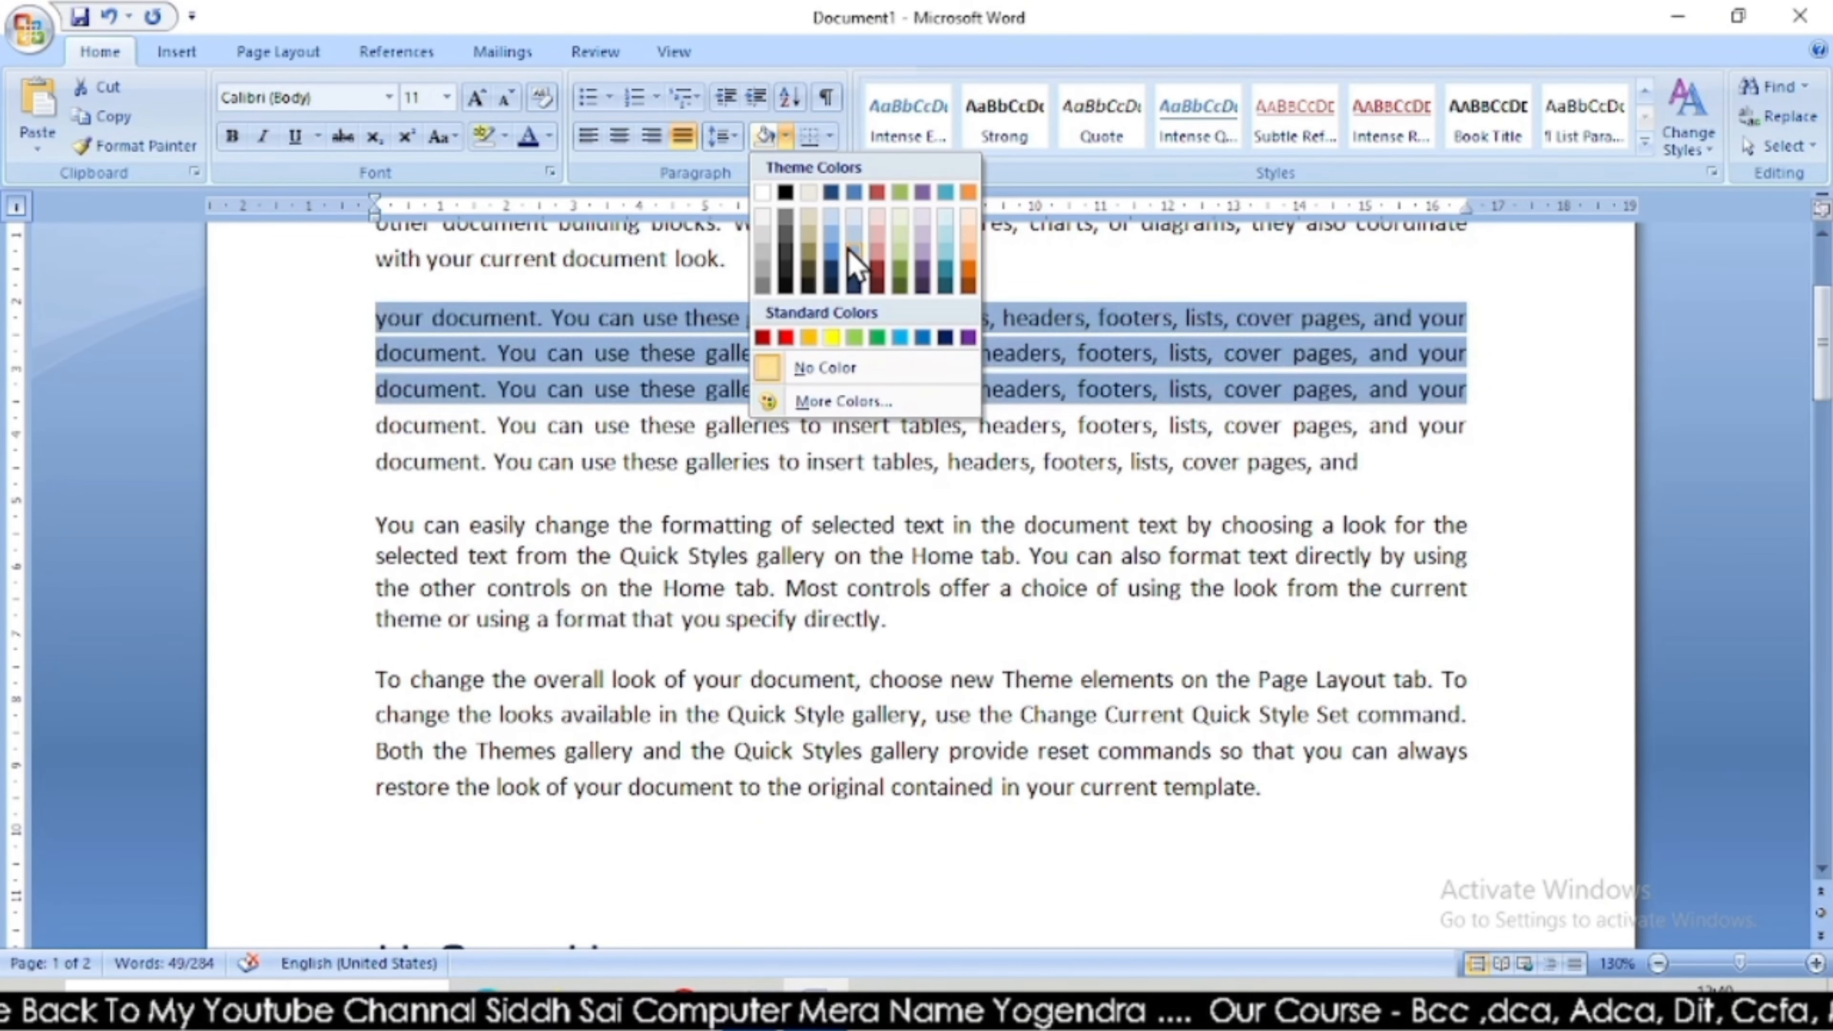
click(787, 358)
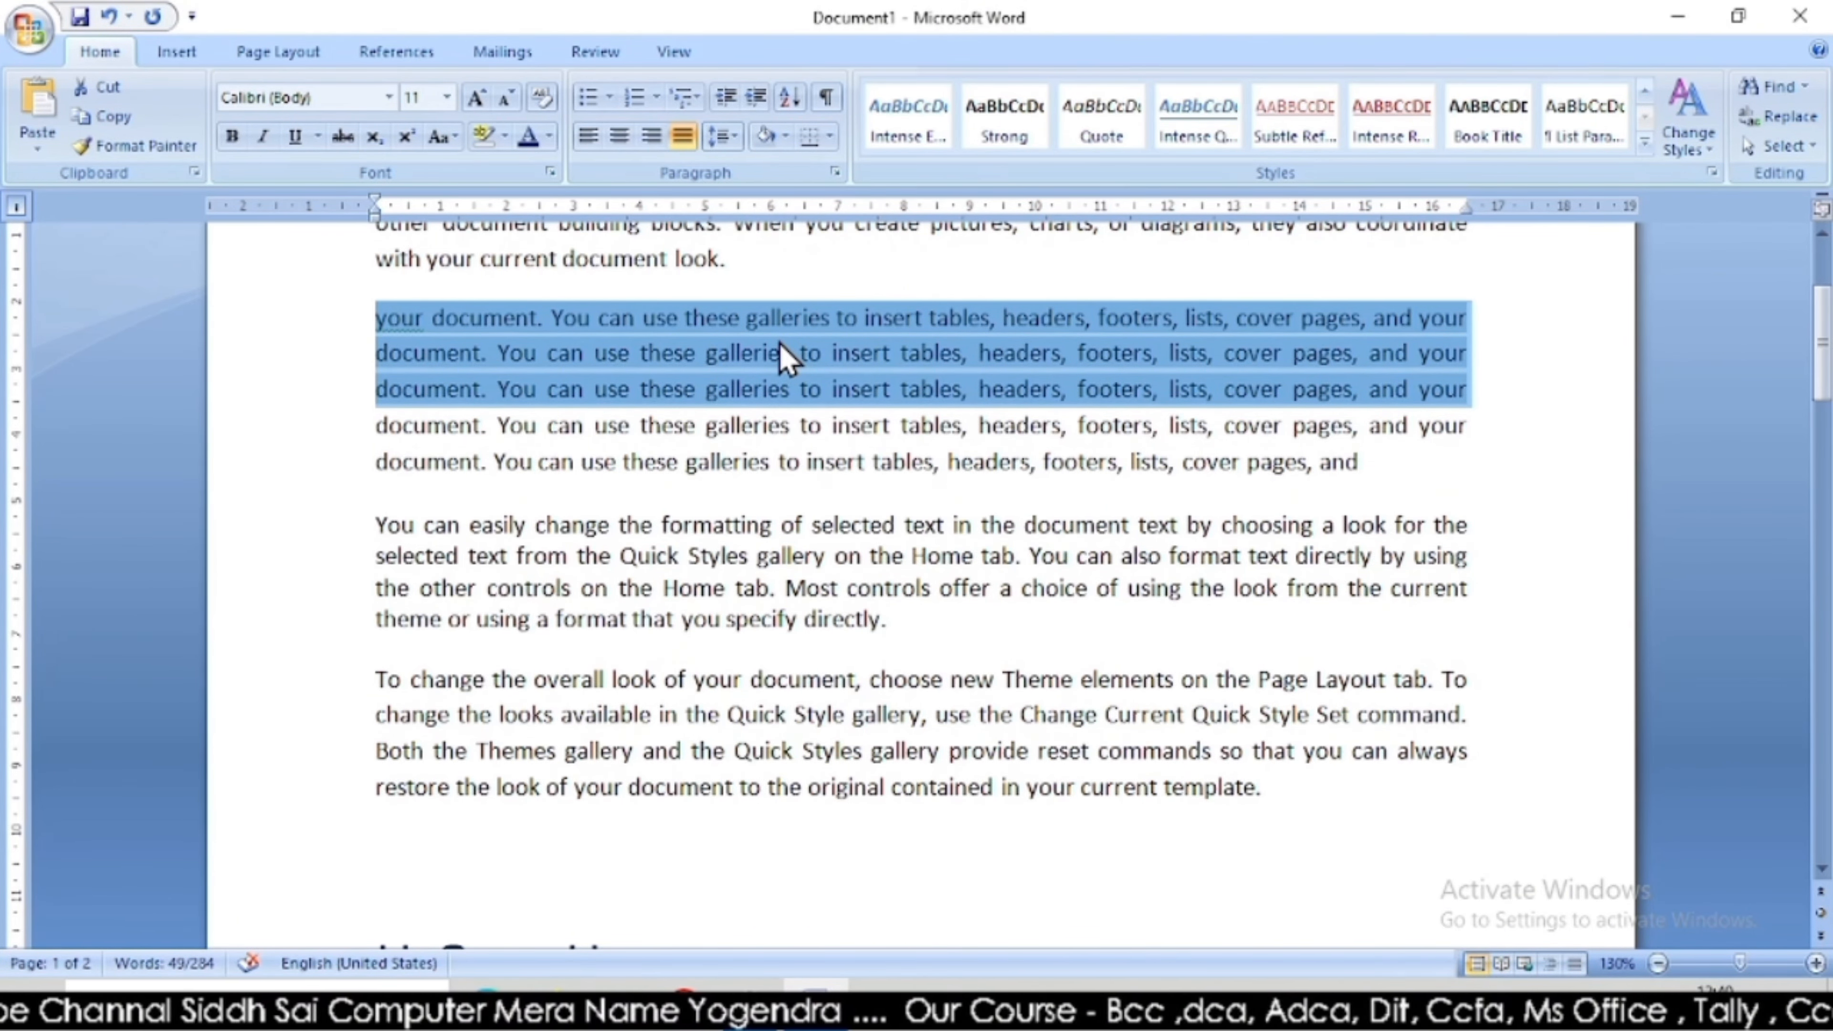
click(785, 356)
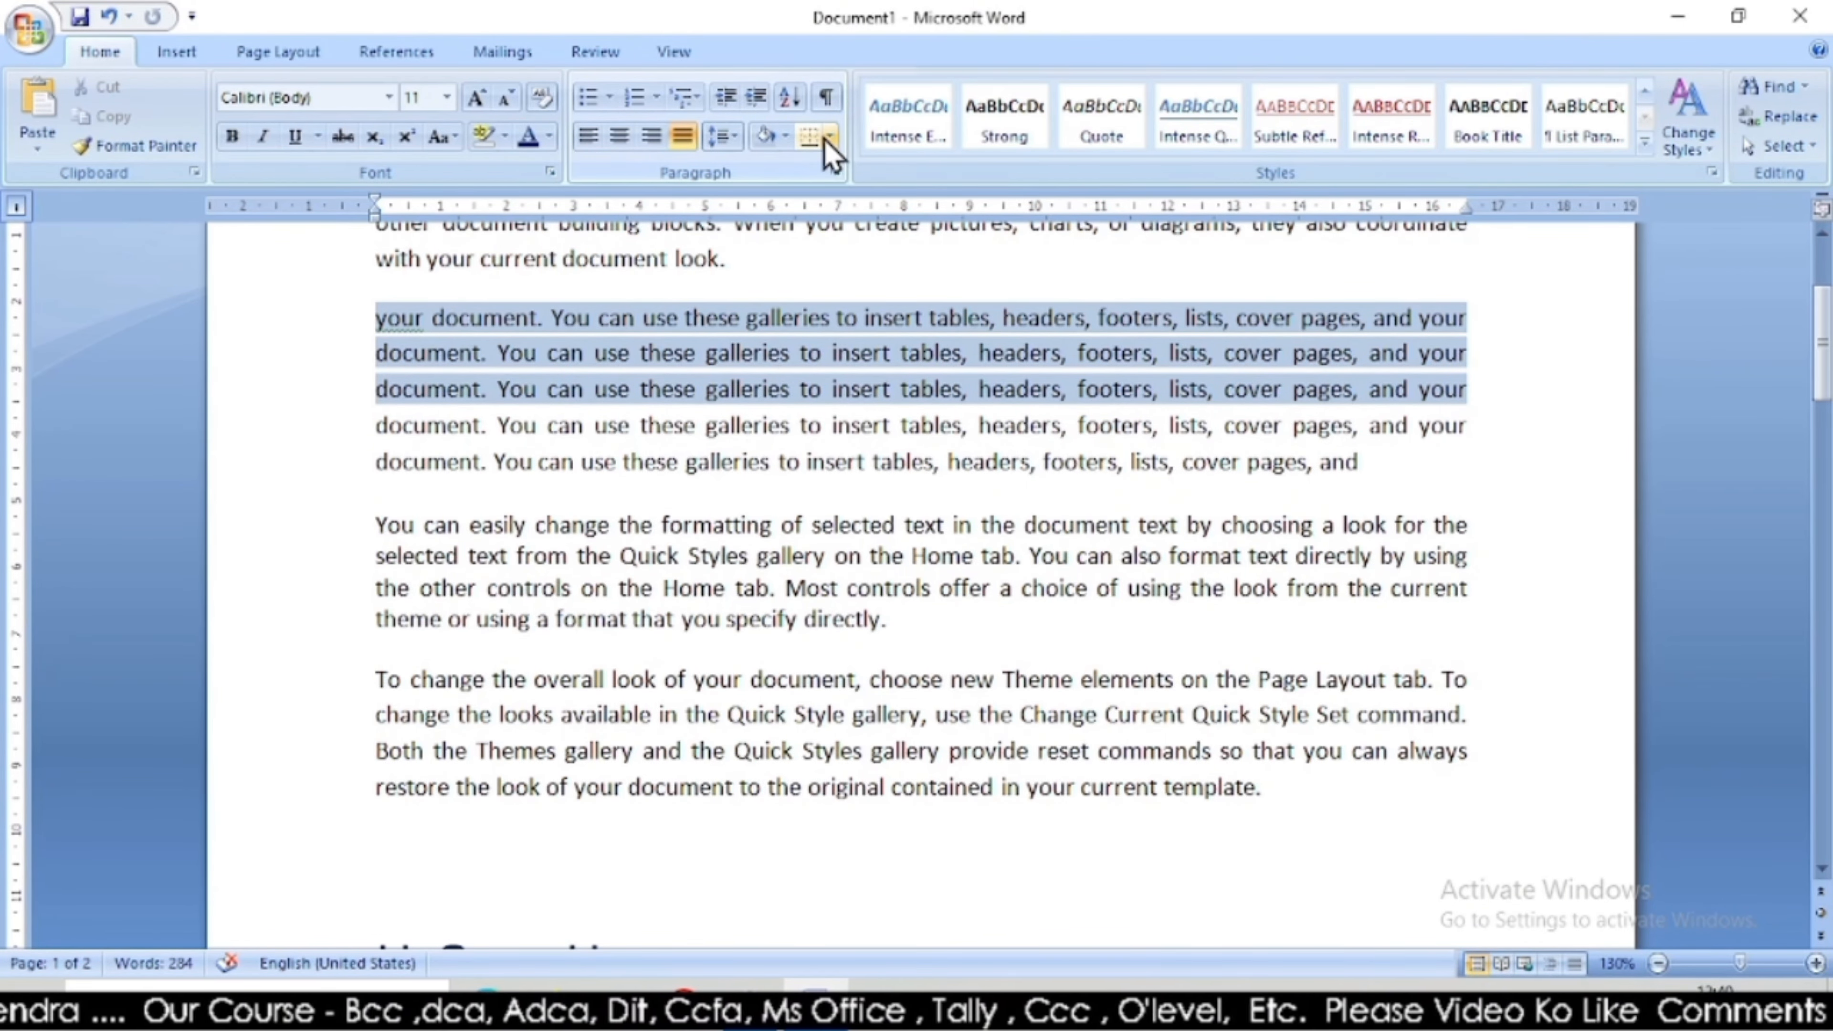
Insert an empty paragraph after the one ending "in your current template." and view the available border types without applying one.
click(1276, 795)
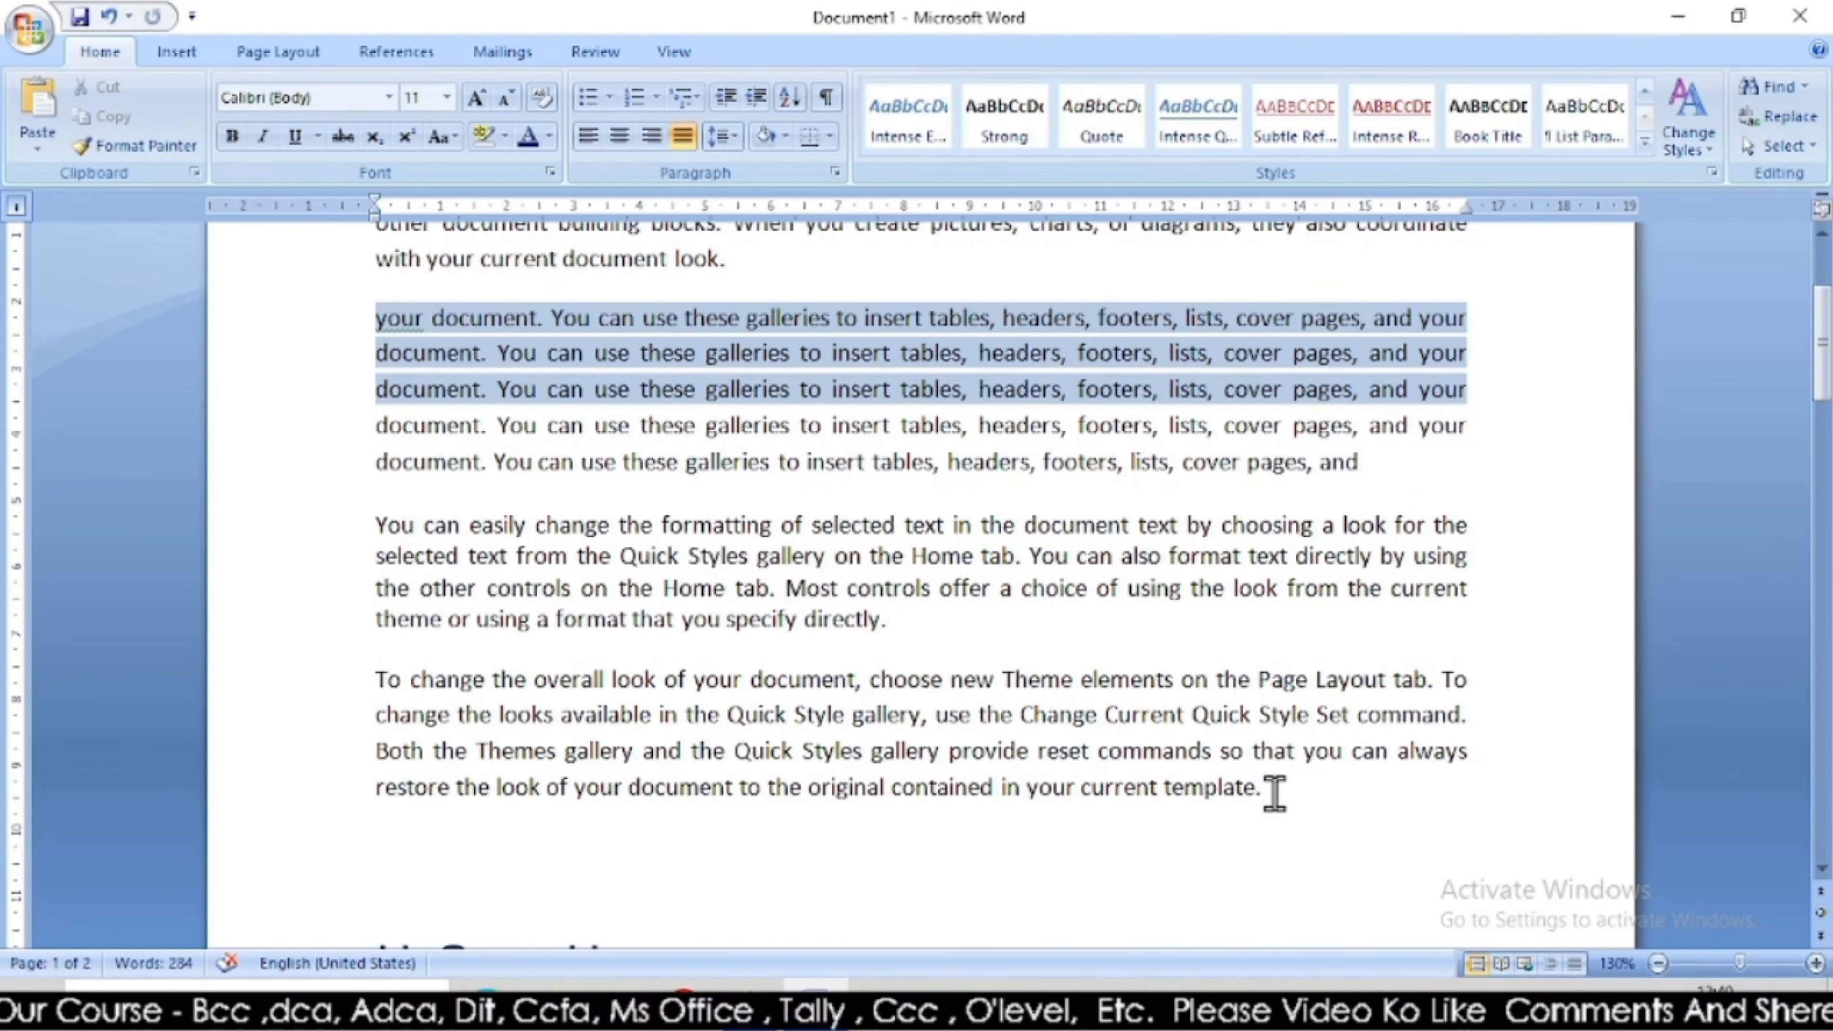
key(Return)
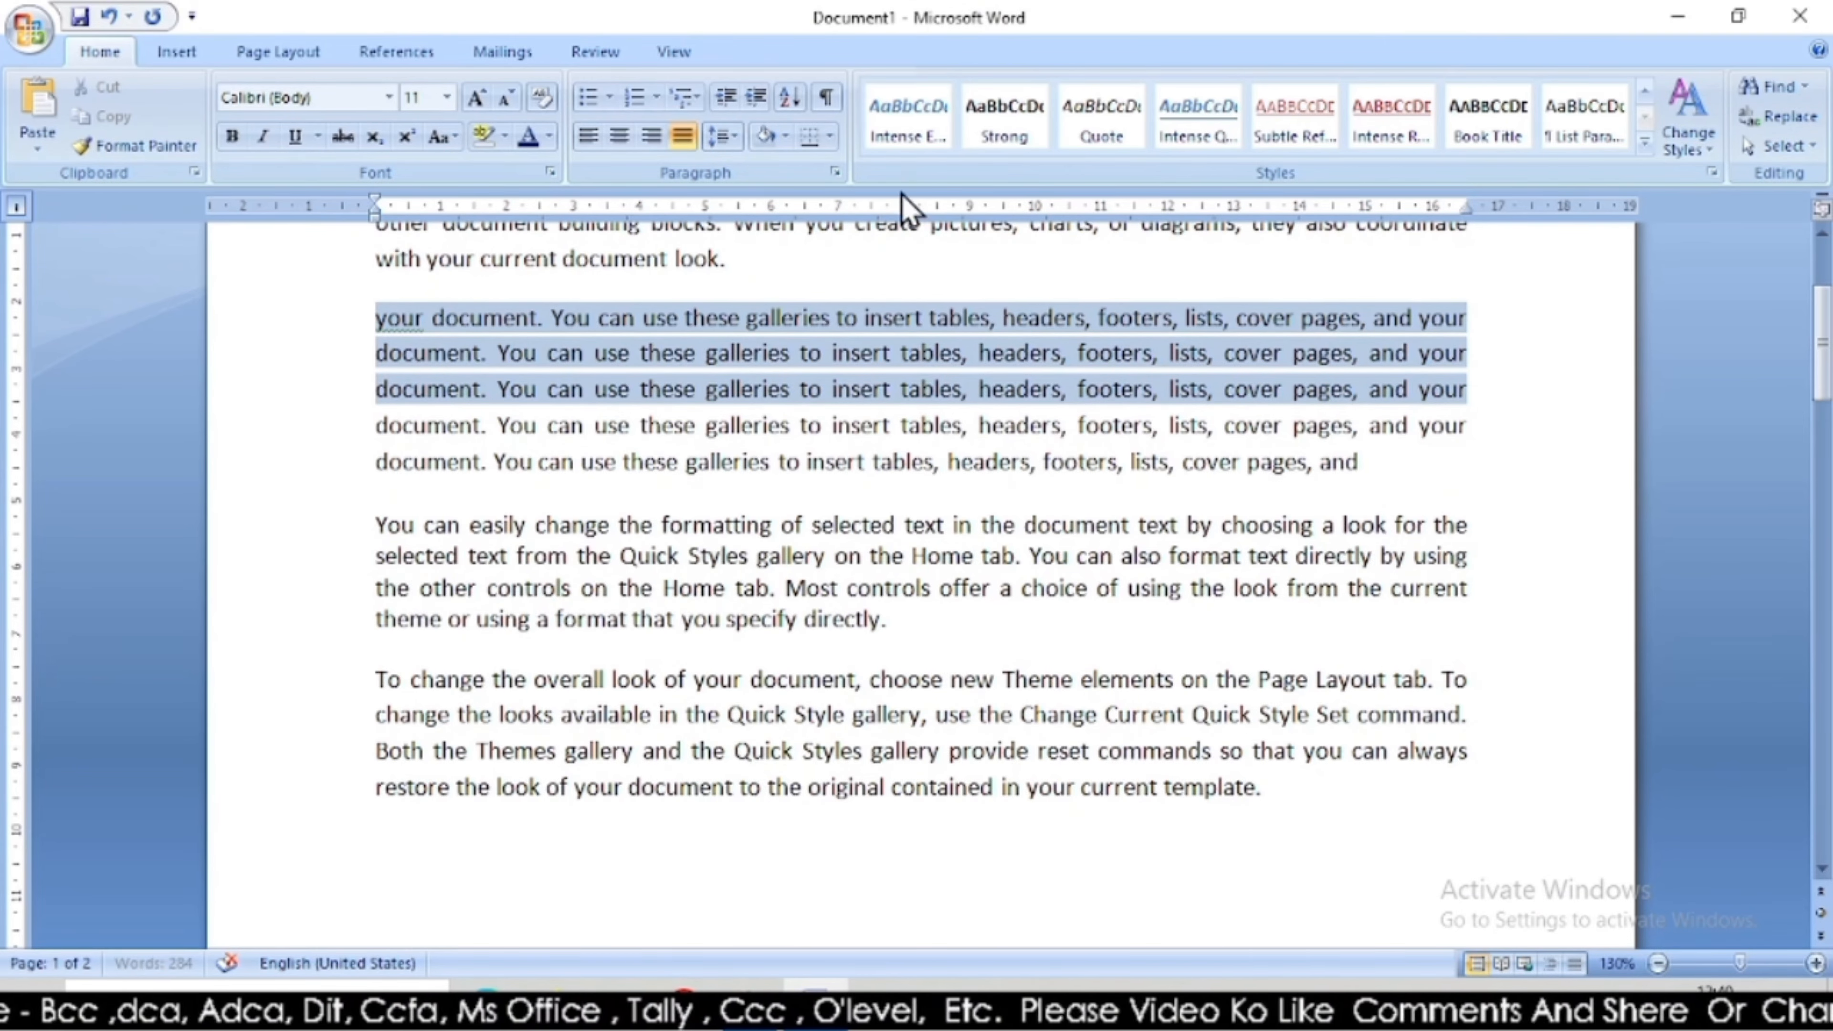
click(832, 144)
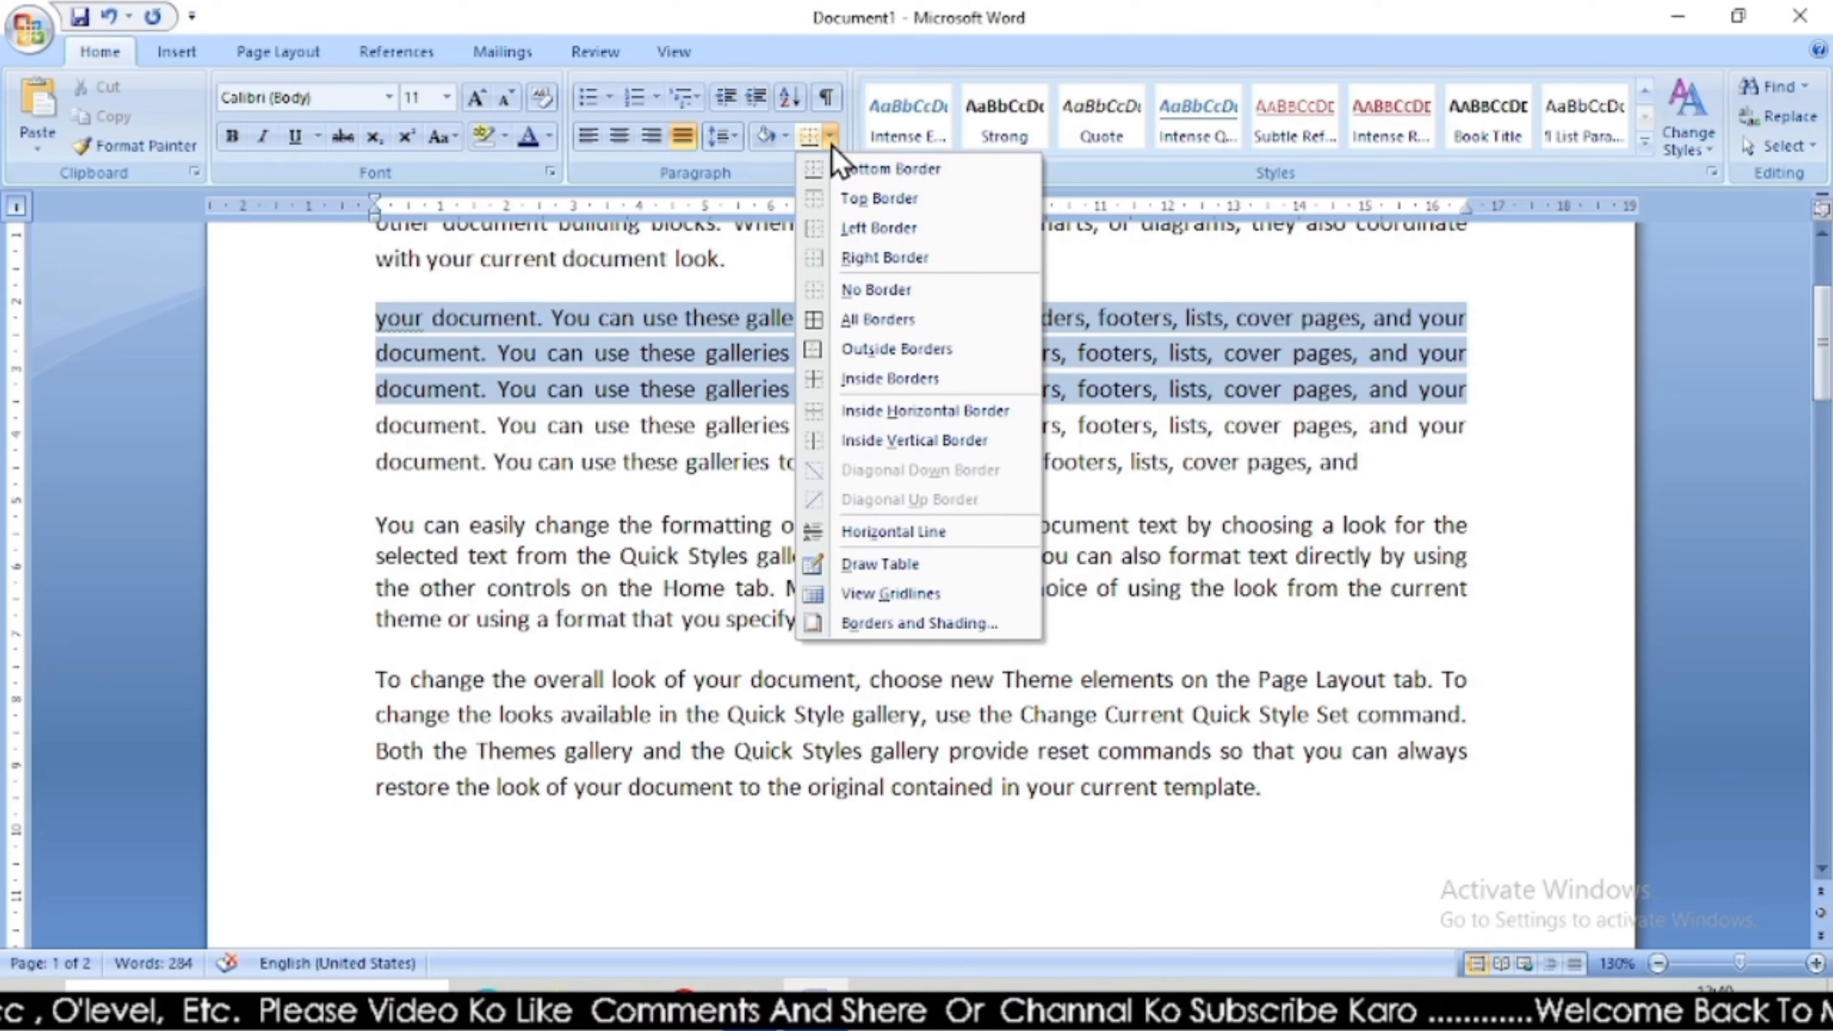
click(667, 834)
Apply a bottom border to the "List of items" line on page 2.
scroll(655, 810, down, 2)
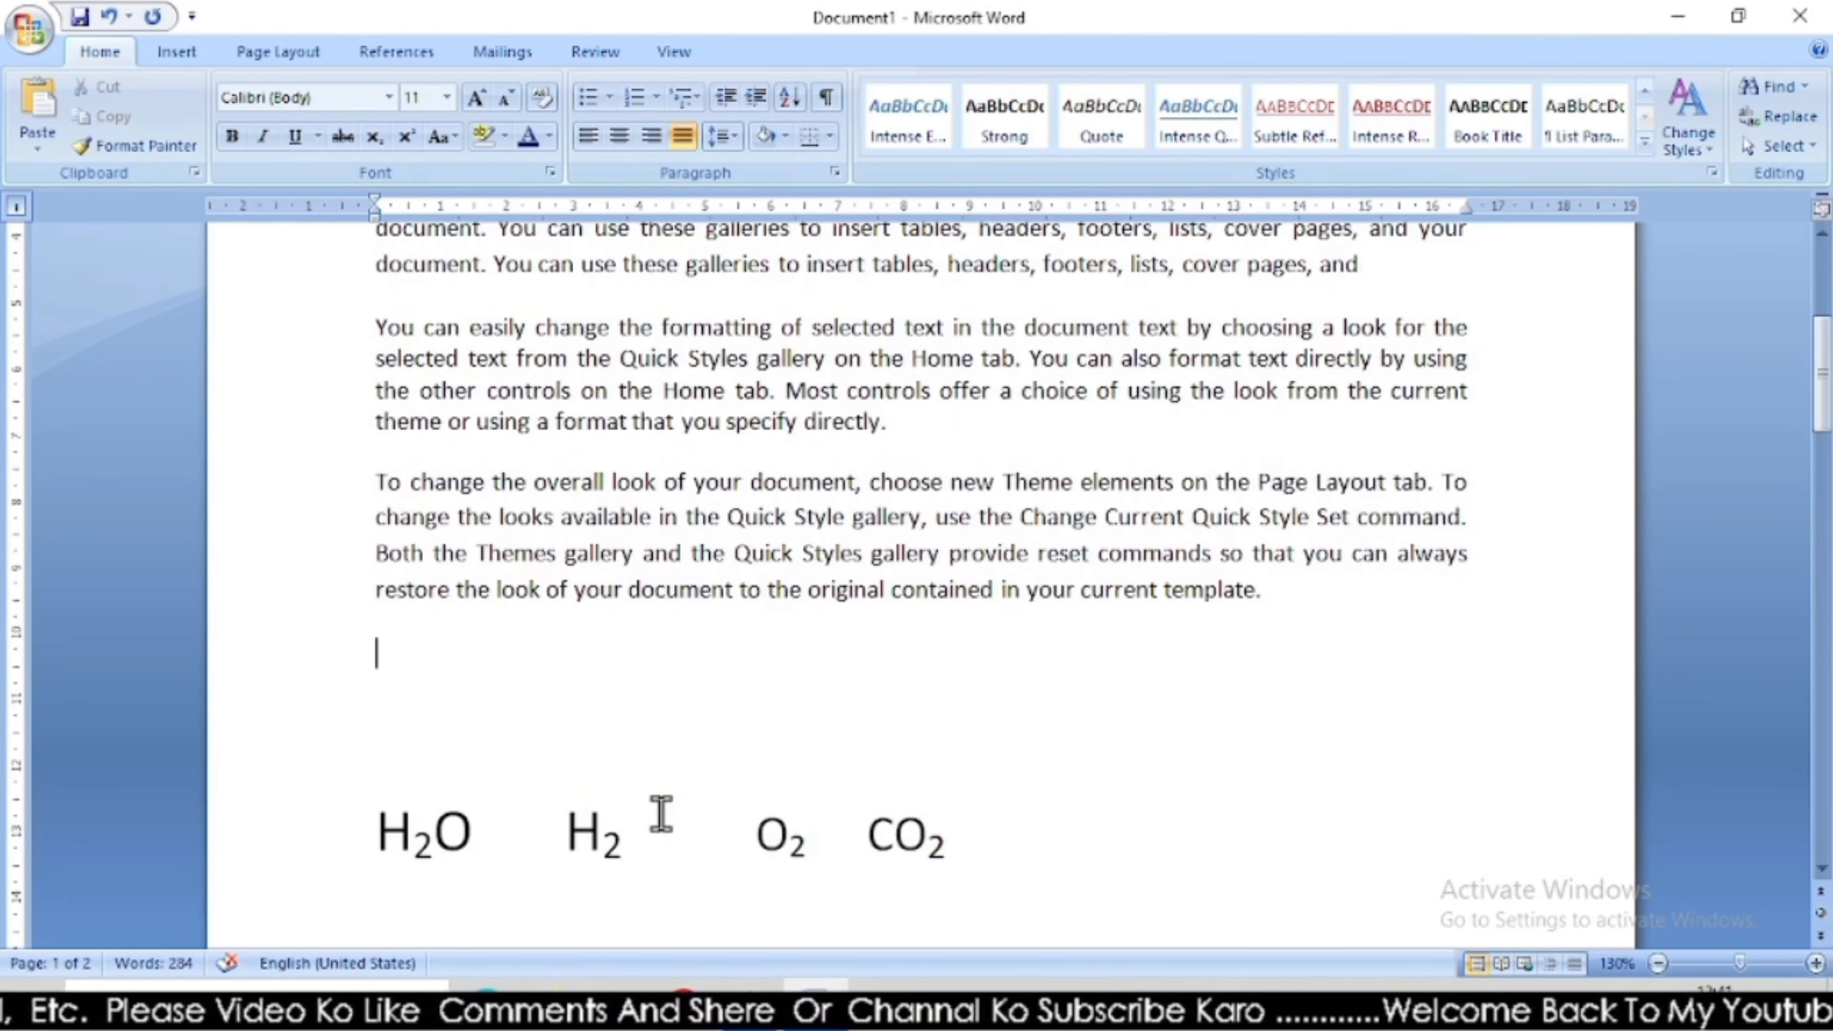
scroll(641, 762, up, 2)
scroll(641, 762, down, 10)
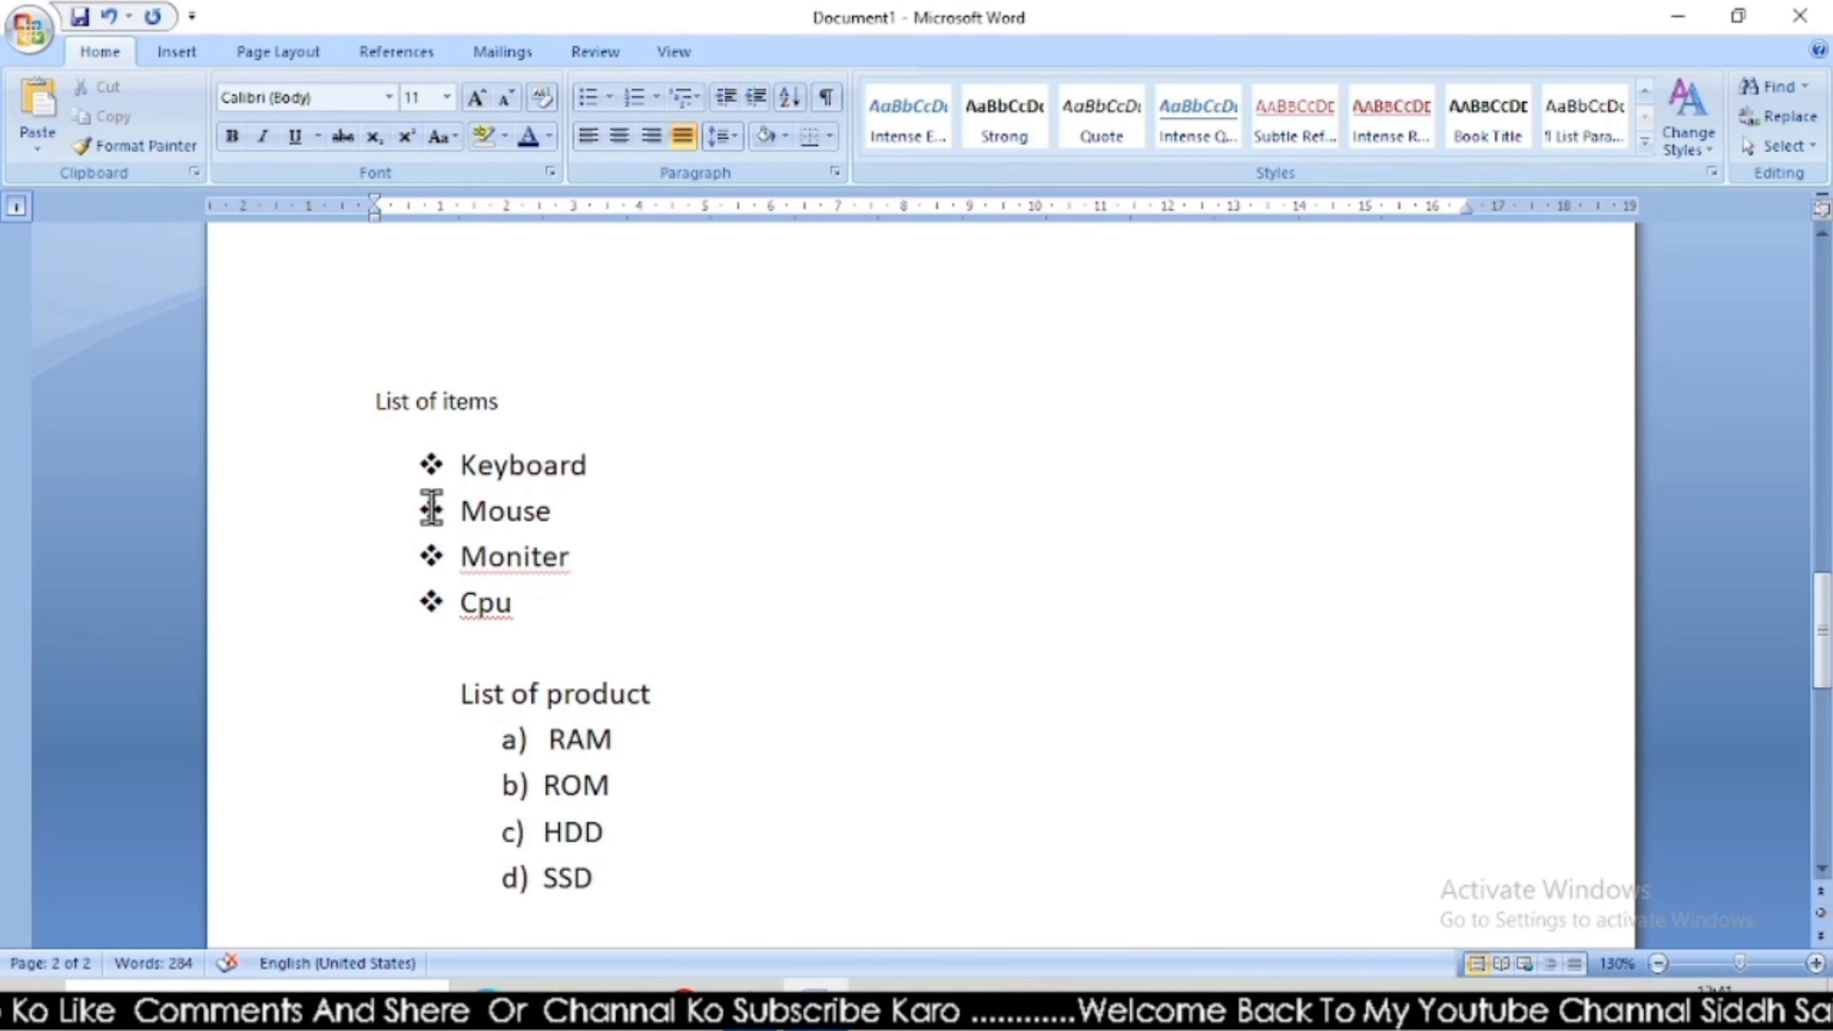
click(361, 402)
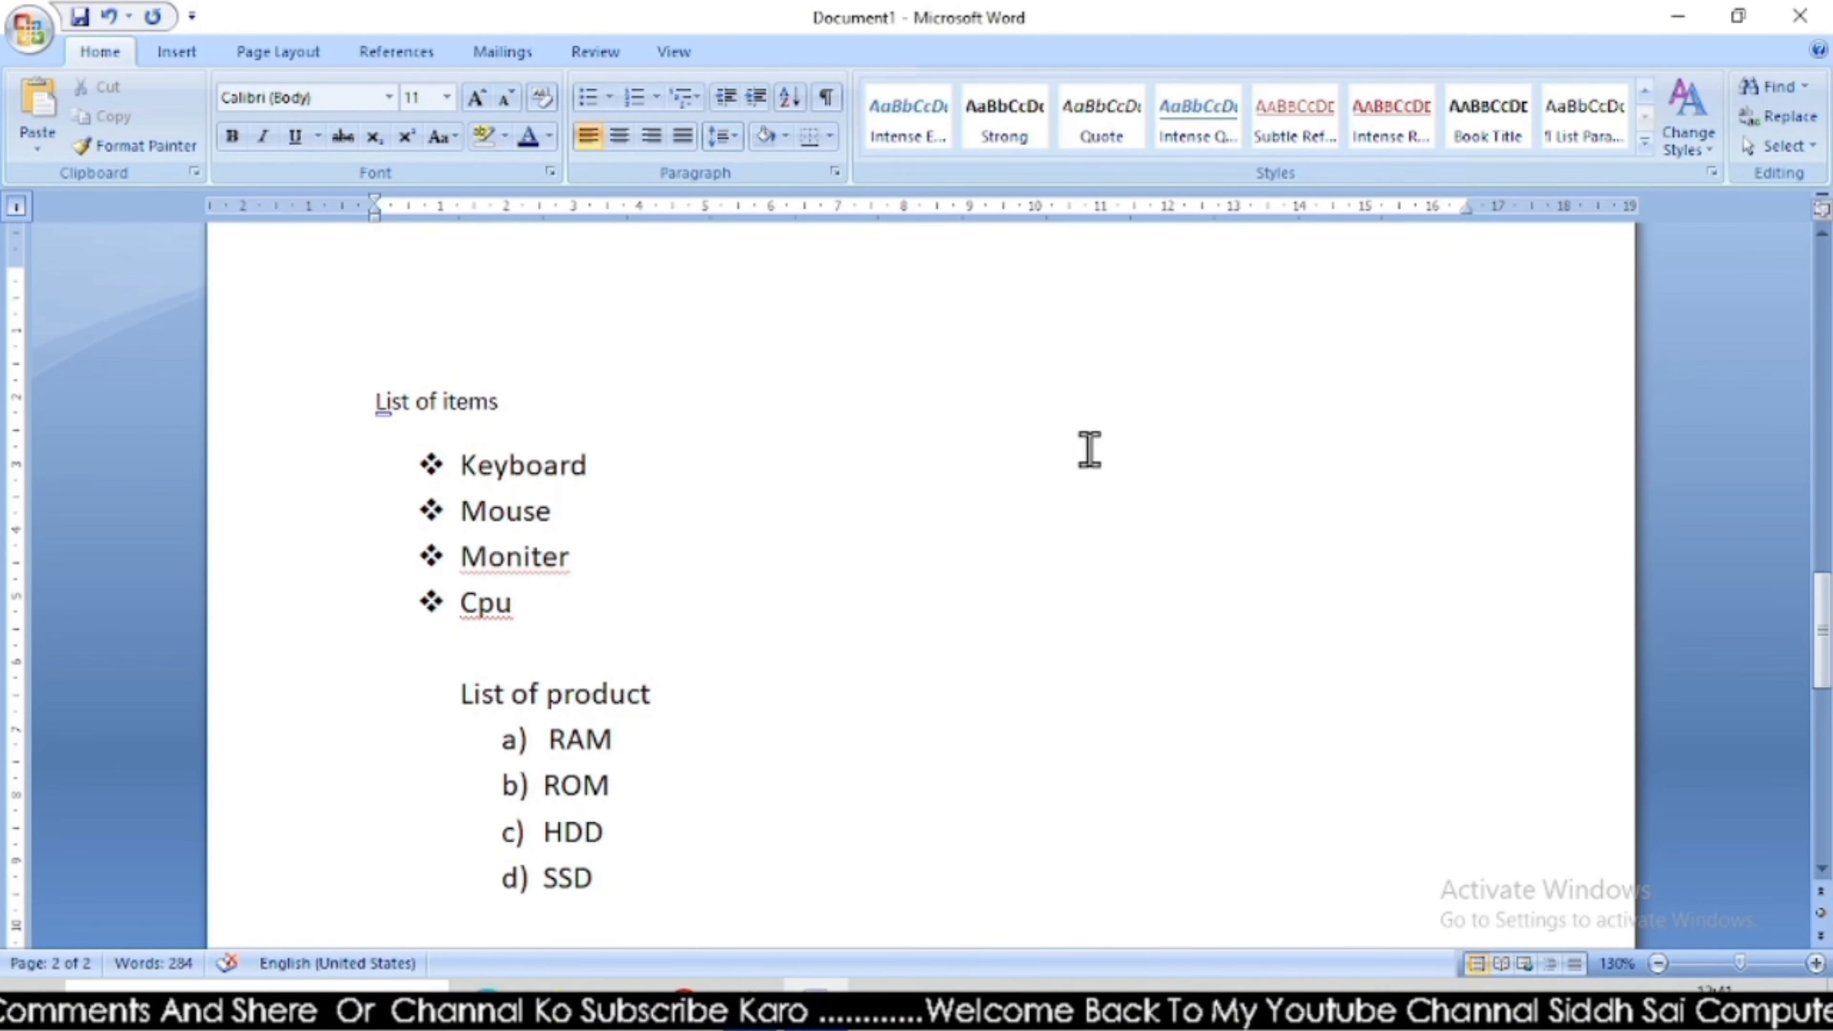
click(831, 137)
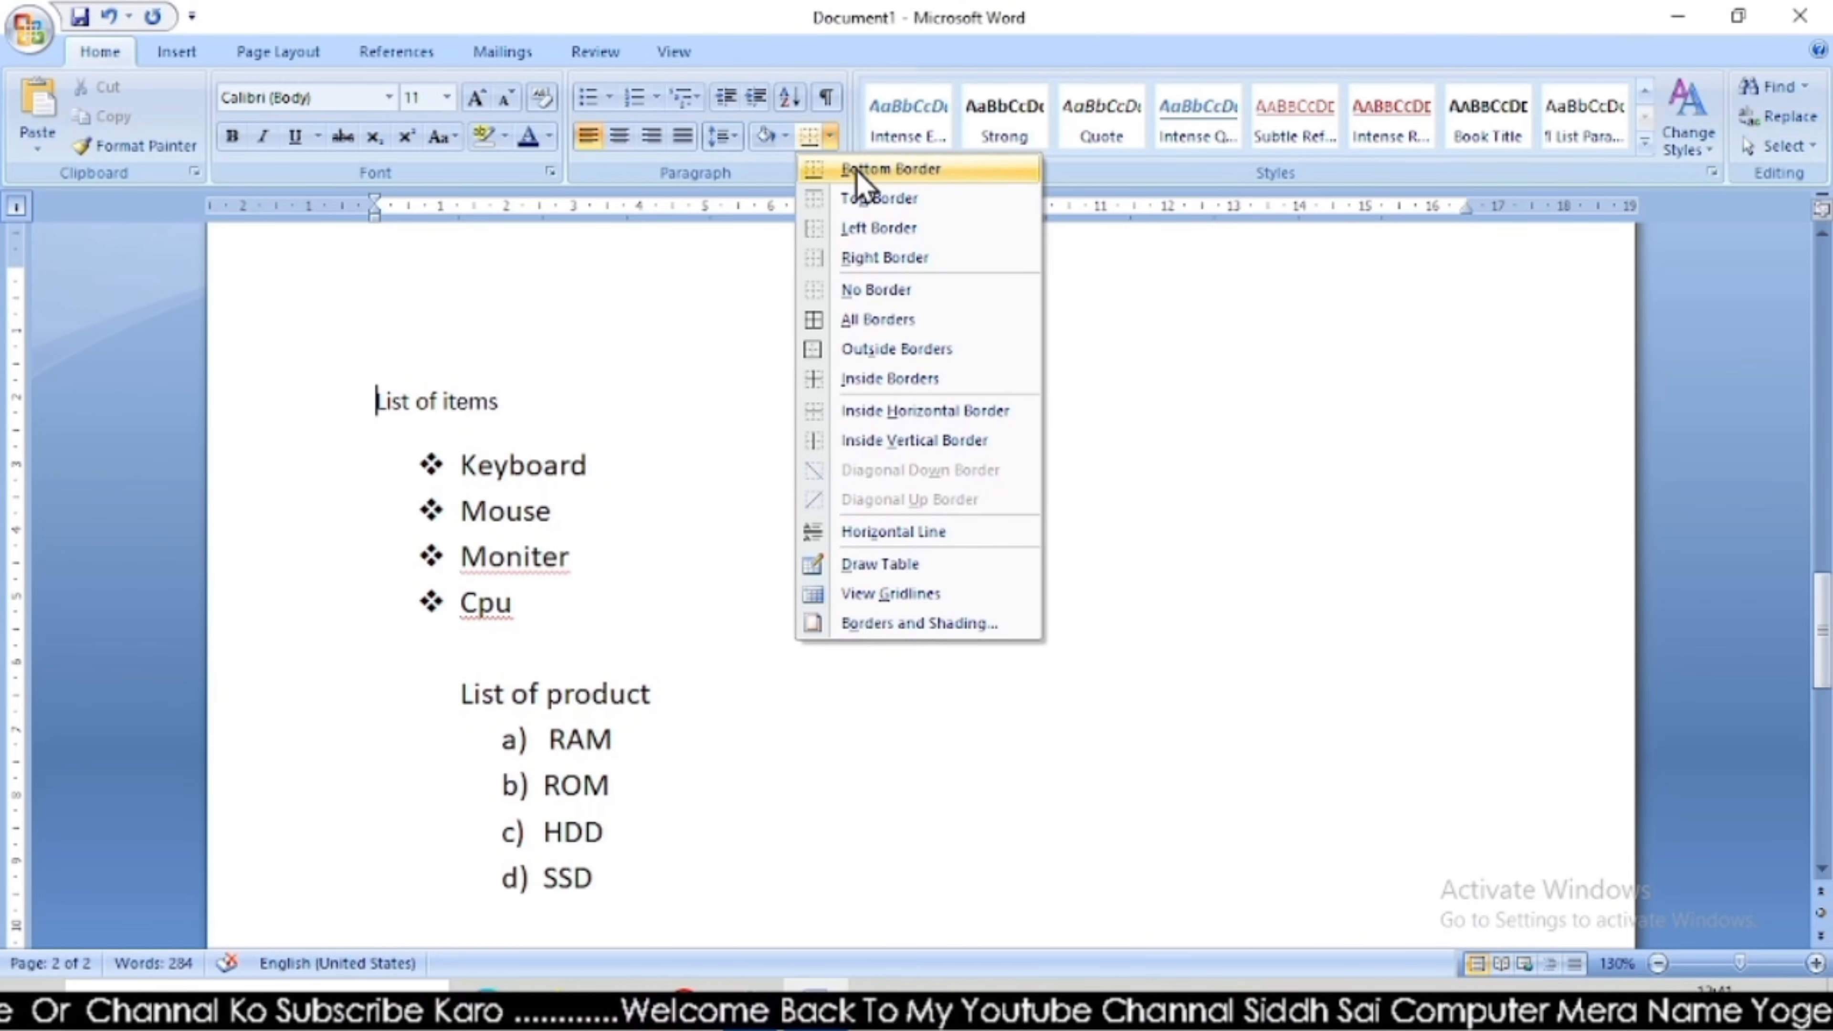
click(859, 177)
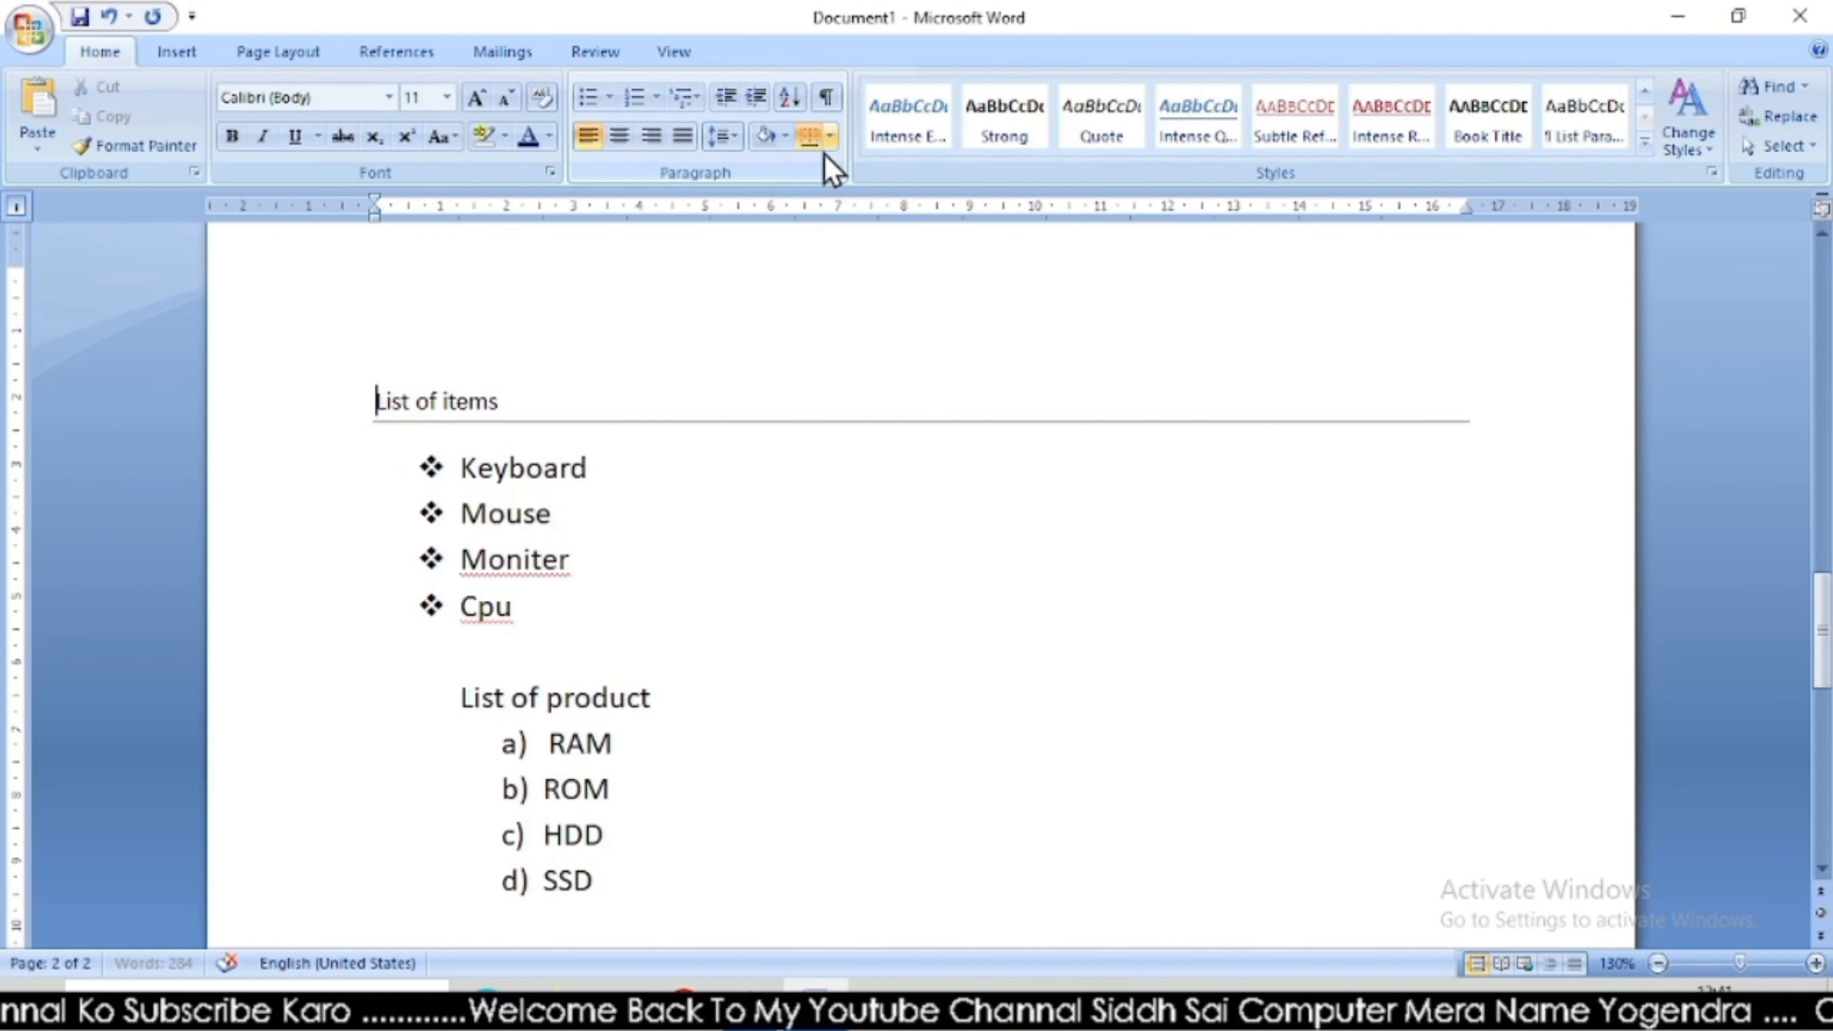
Add top, left and right borders to the "List of items" line, completing a box around it.
click(832, 138)
click(853, 199)
click(832, 137)
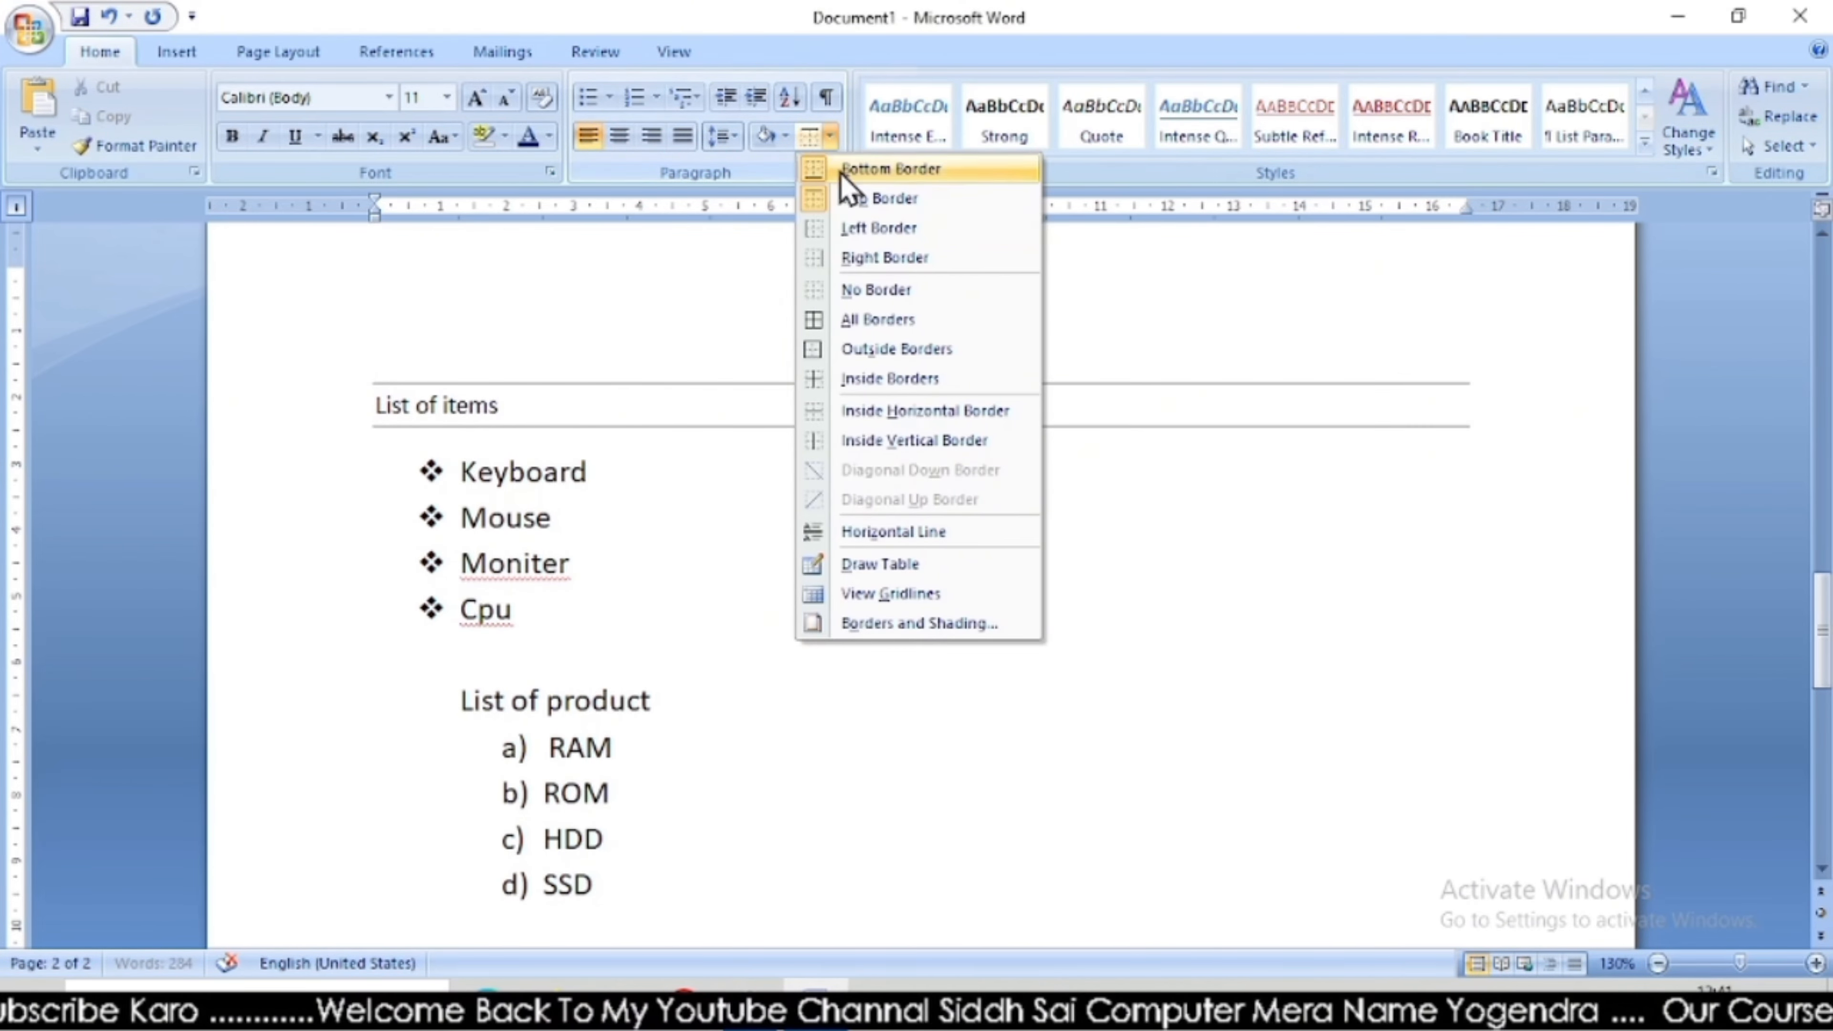
click(859, 228)
click(834, 145)
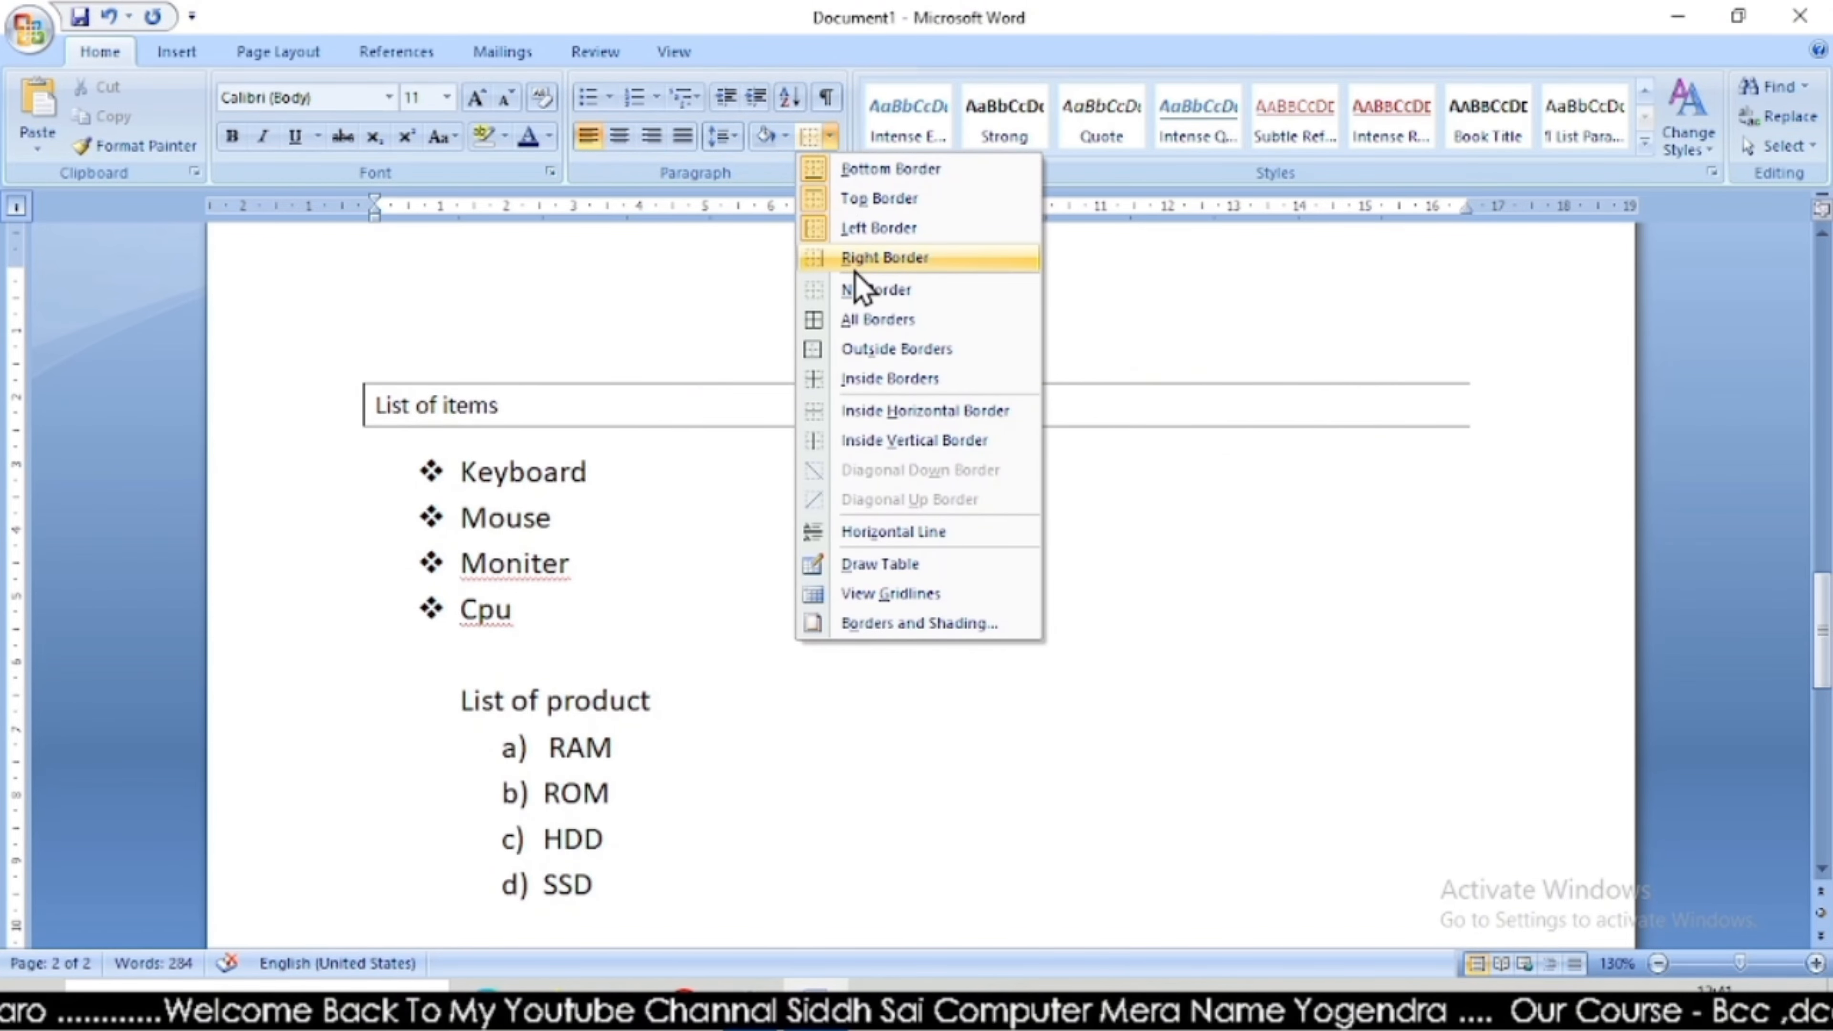
click(859, 256)
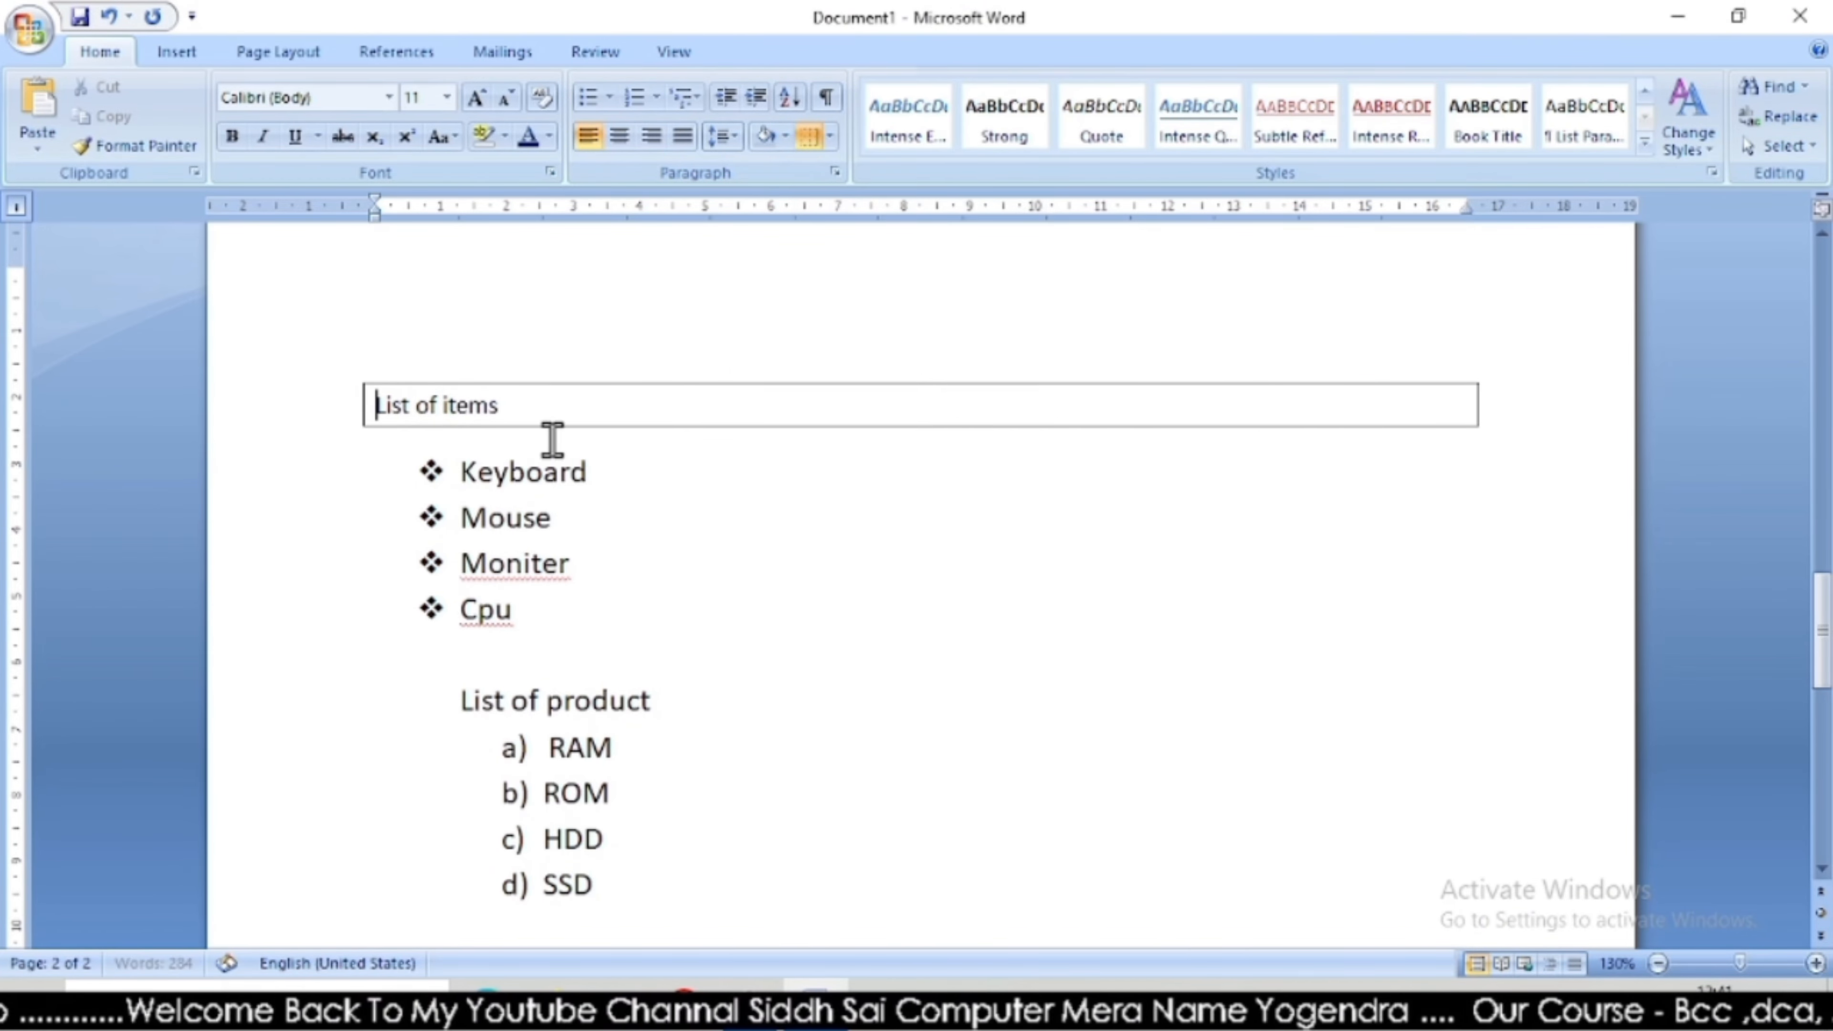
click(405, 405)
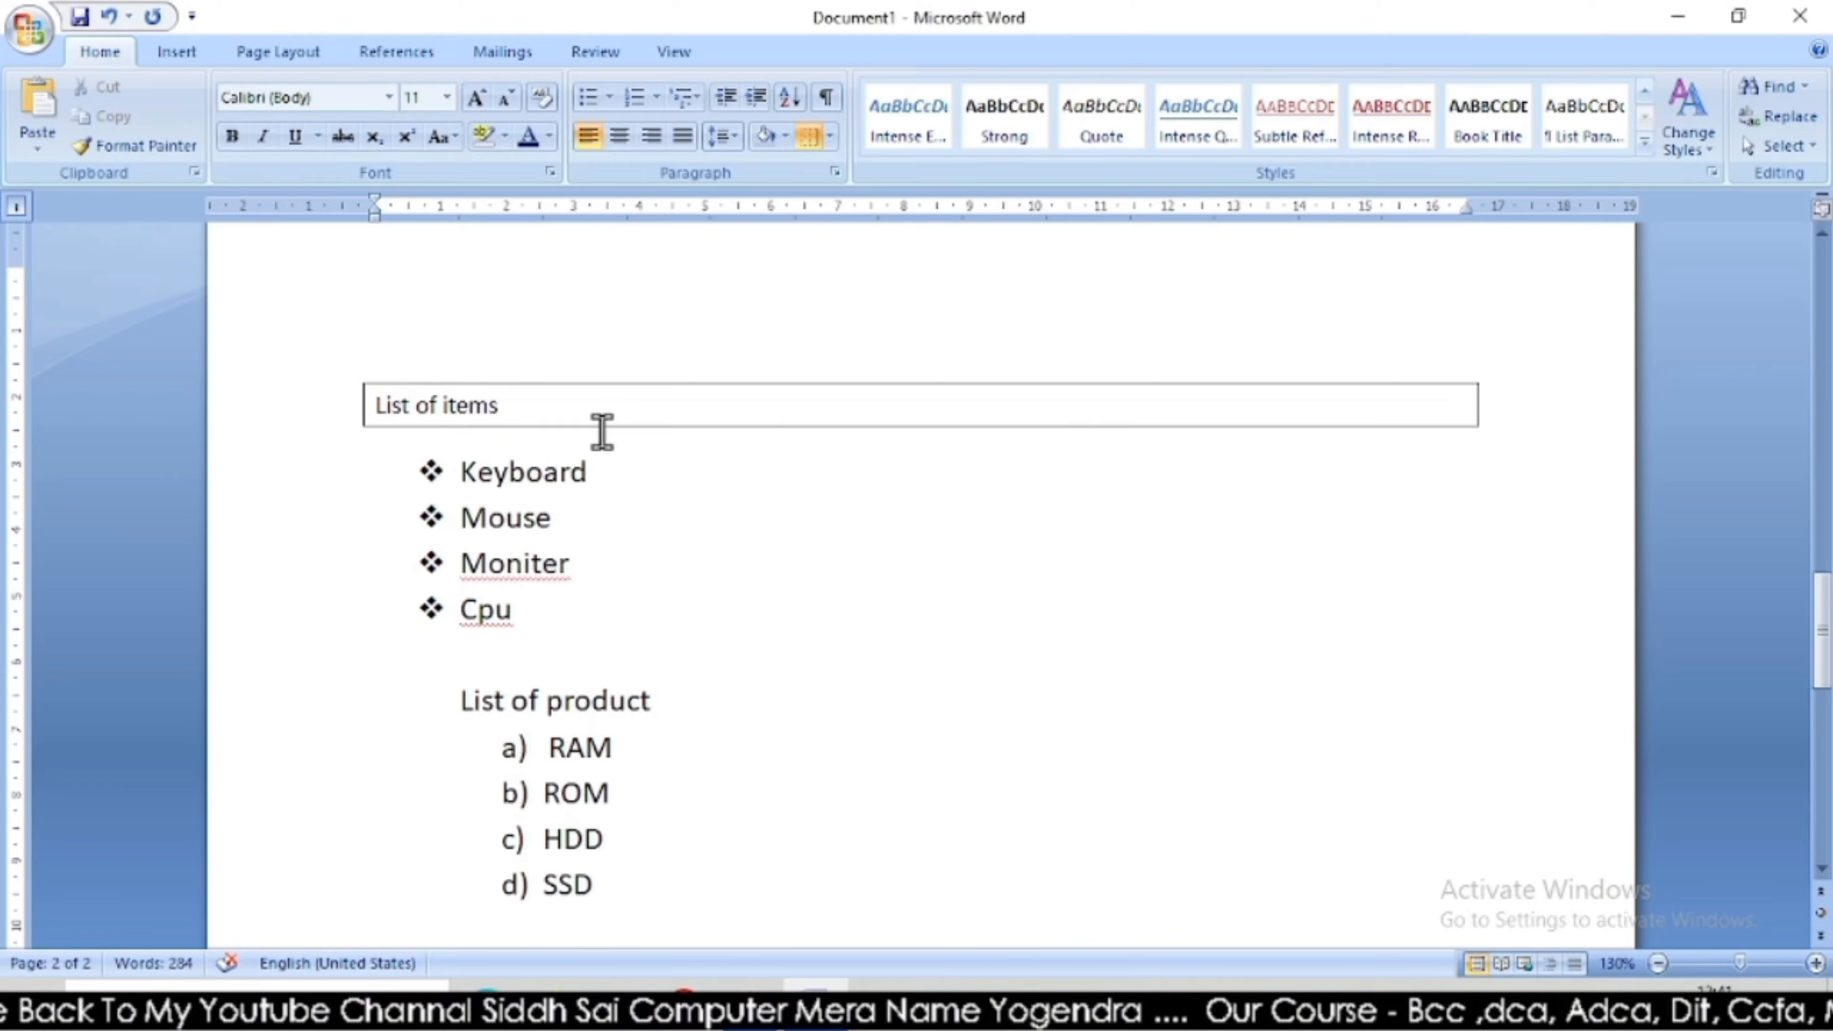
Apply bottom, top, left and right borders to the "List of product" line.
click(452, 698)
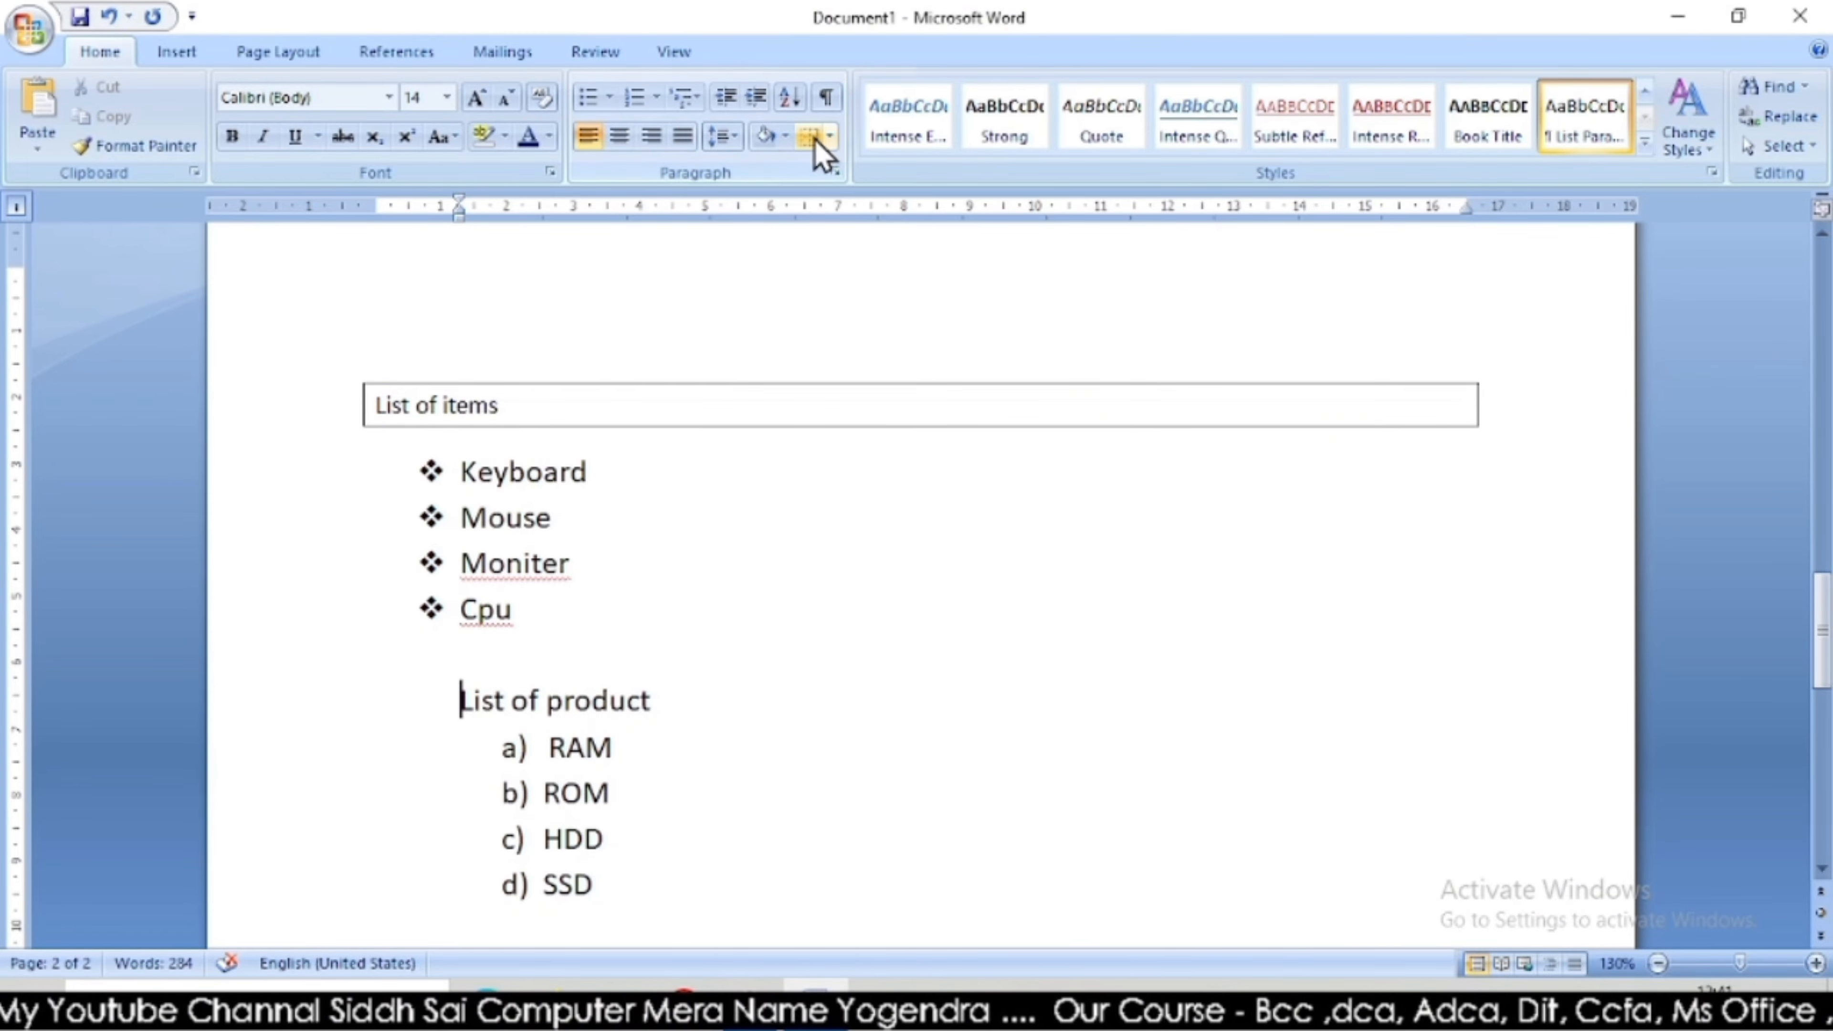
click(830, 137)
click(852, 171)
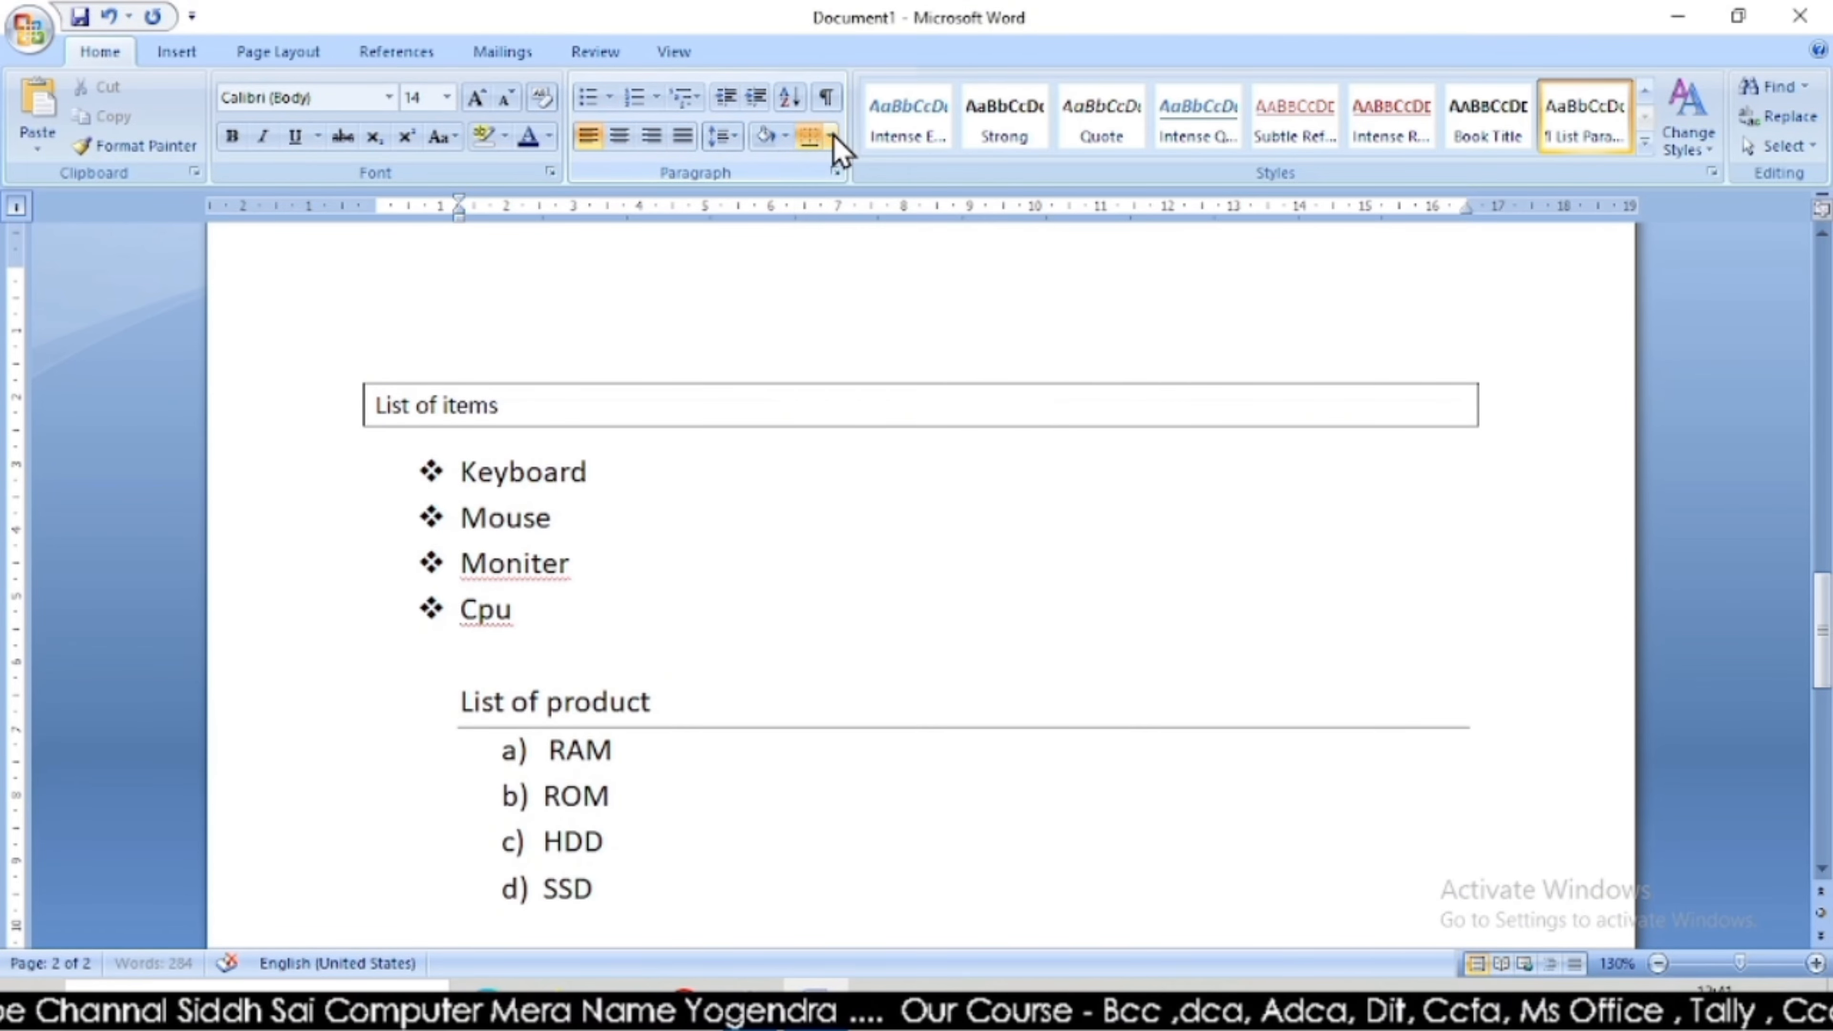
click(832, 137)
click(849, 198)
click(832, 137)
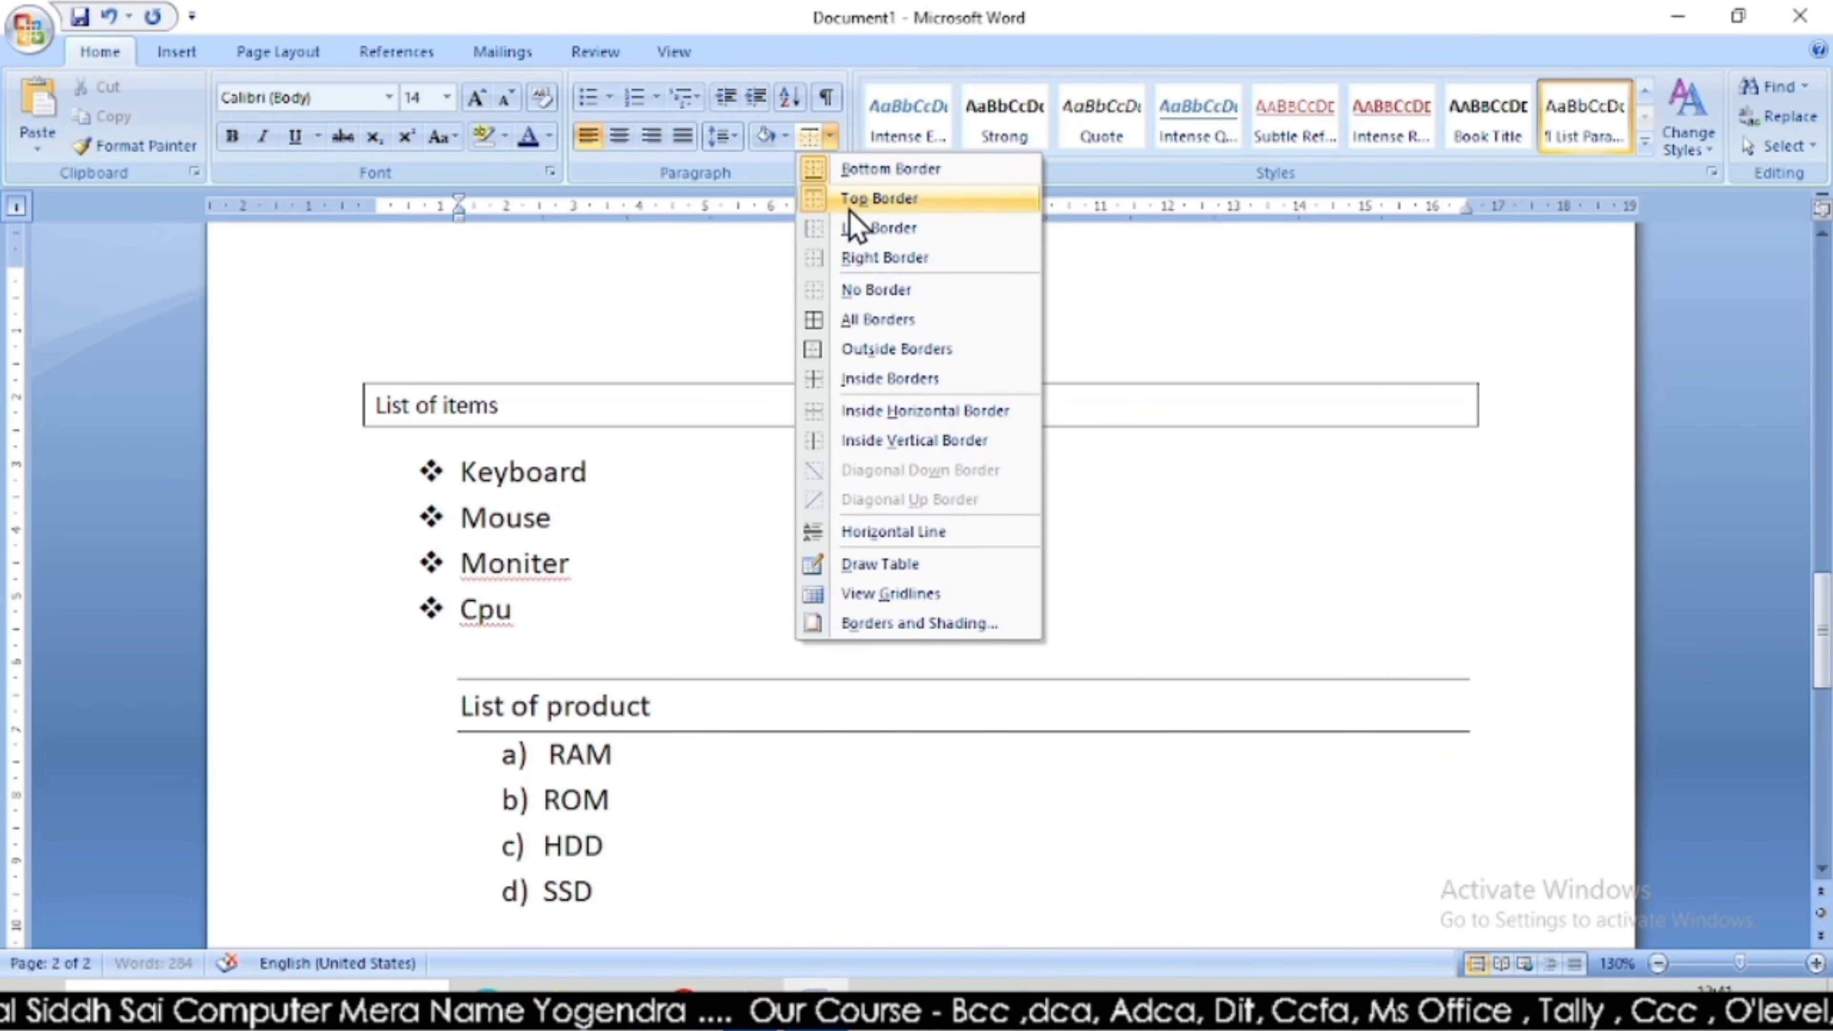
click(852, 227)
click(830, 137)
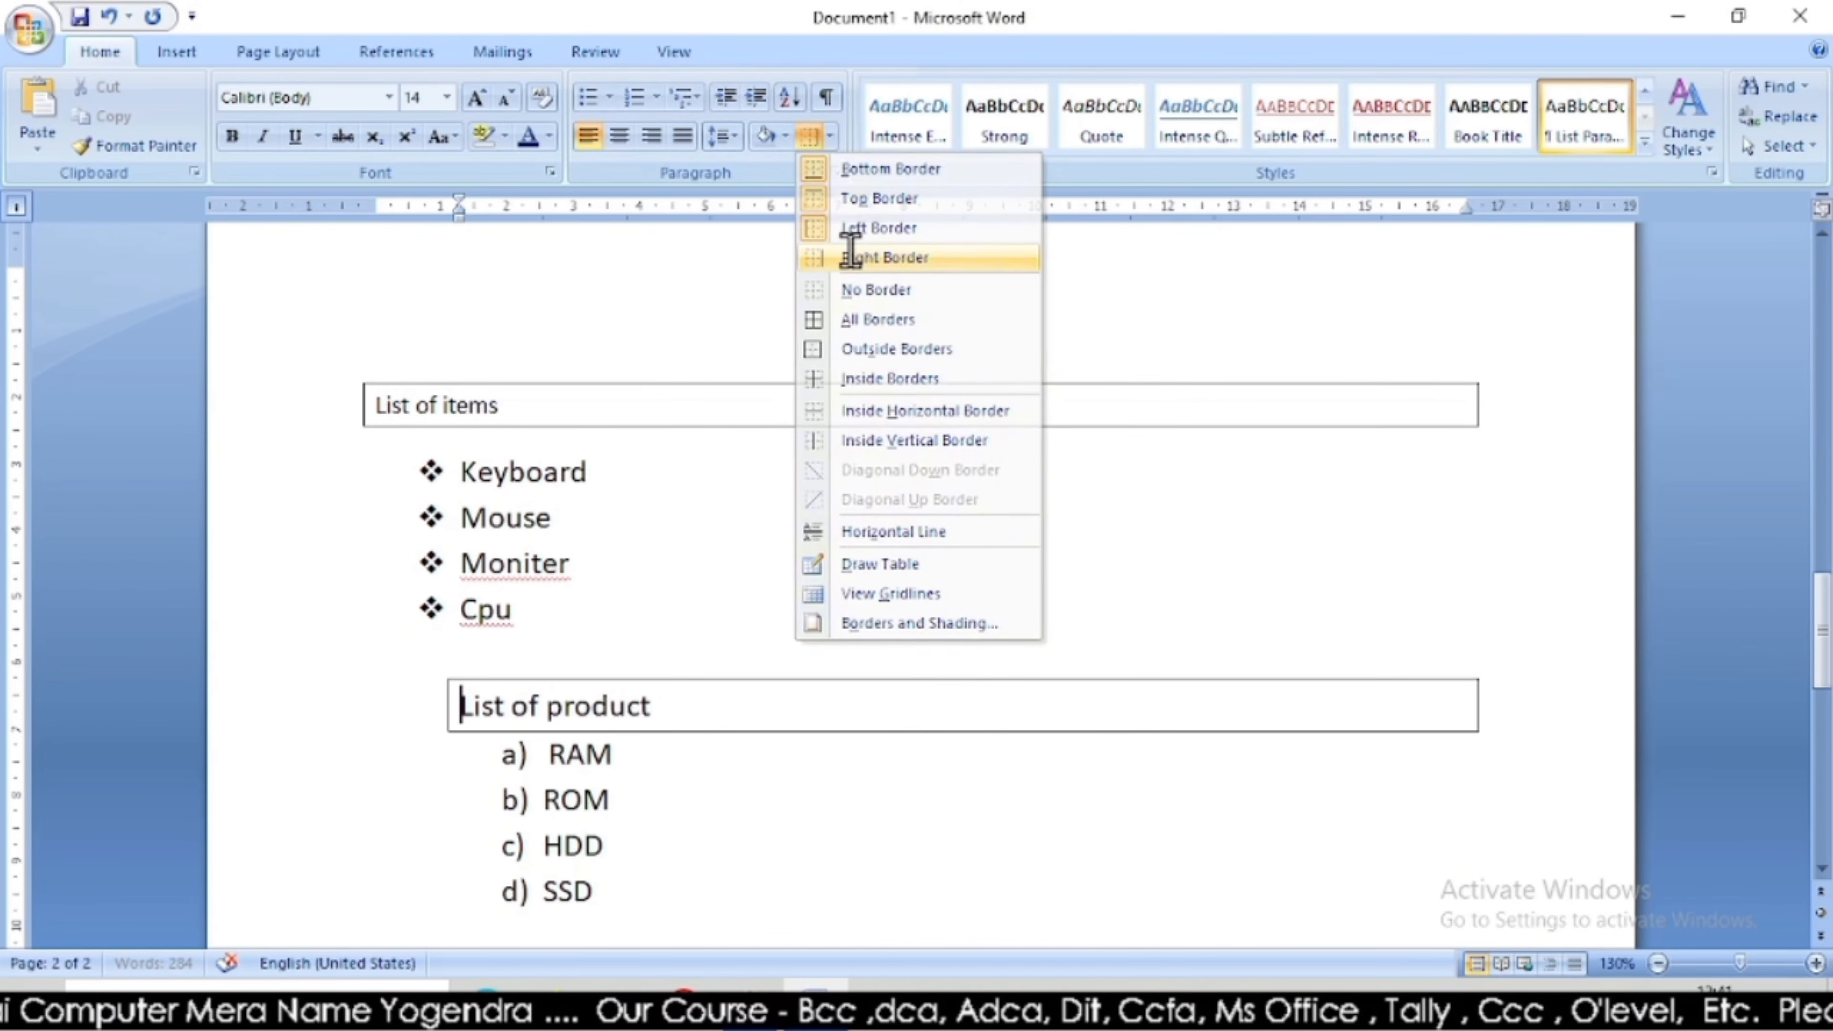
click(852, 257)
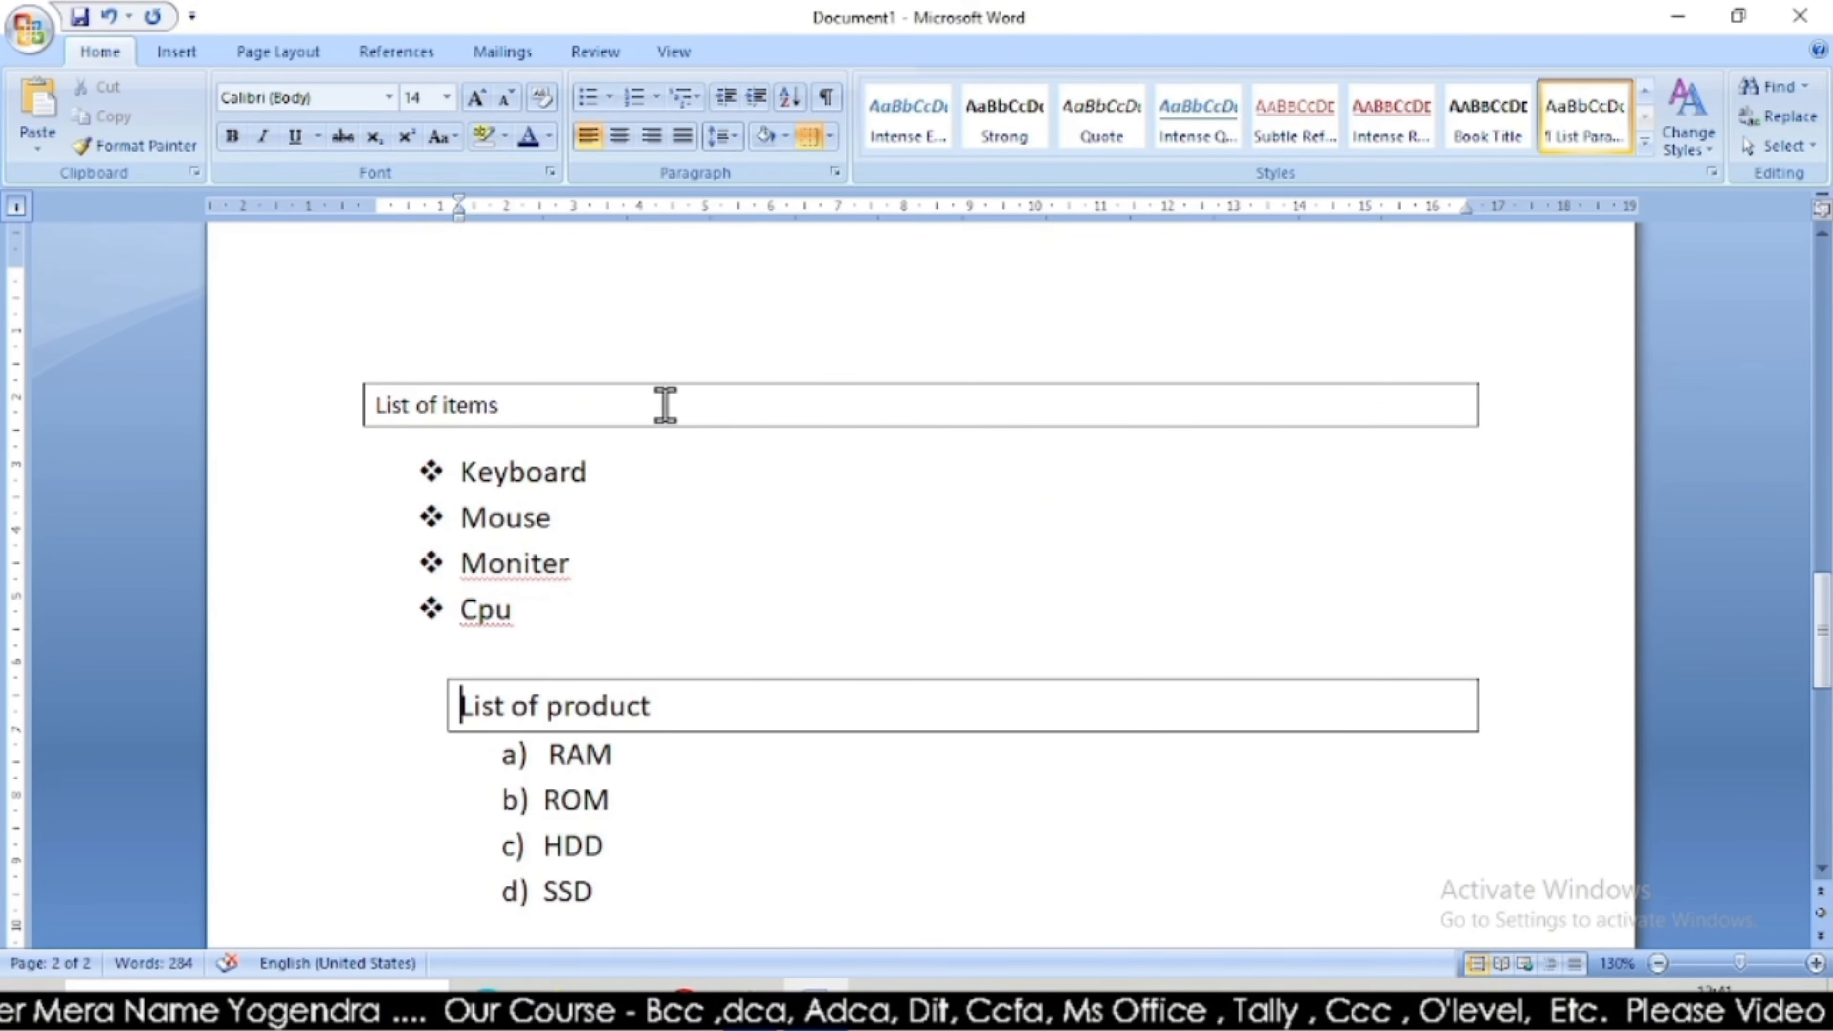
click(703, 569)
scroll(653, 594, down, 2)
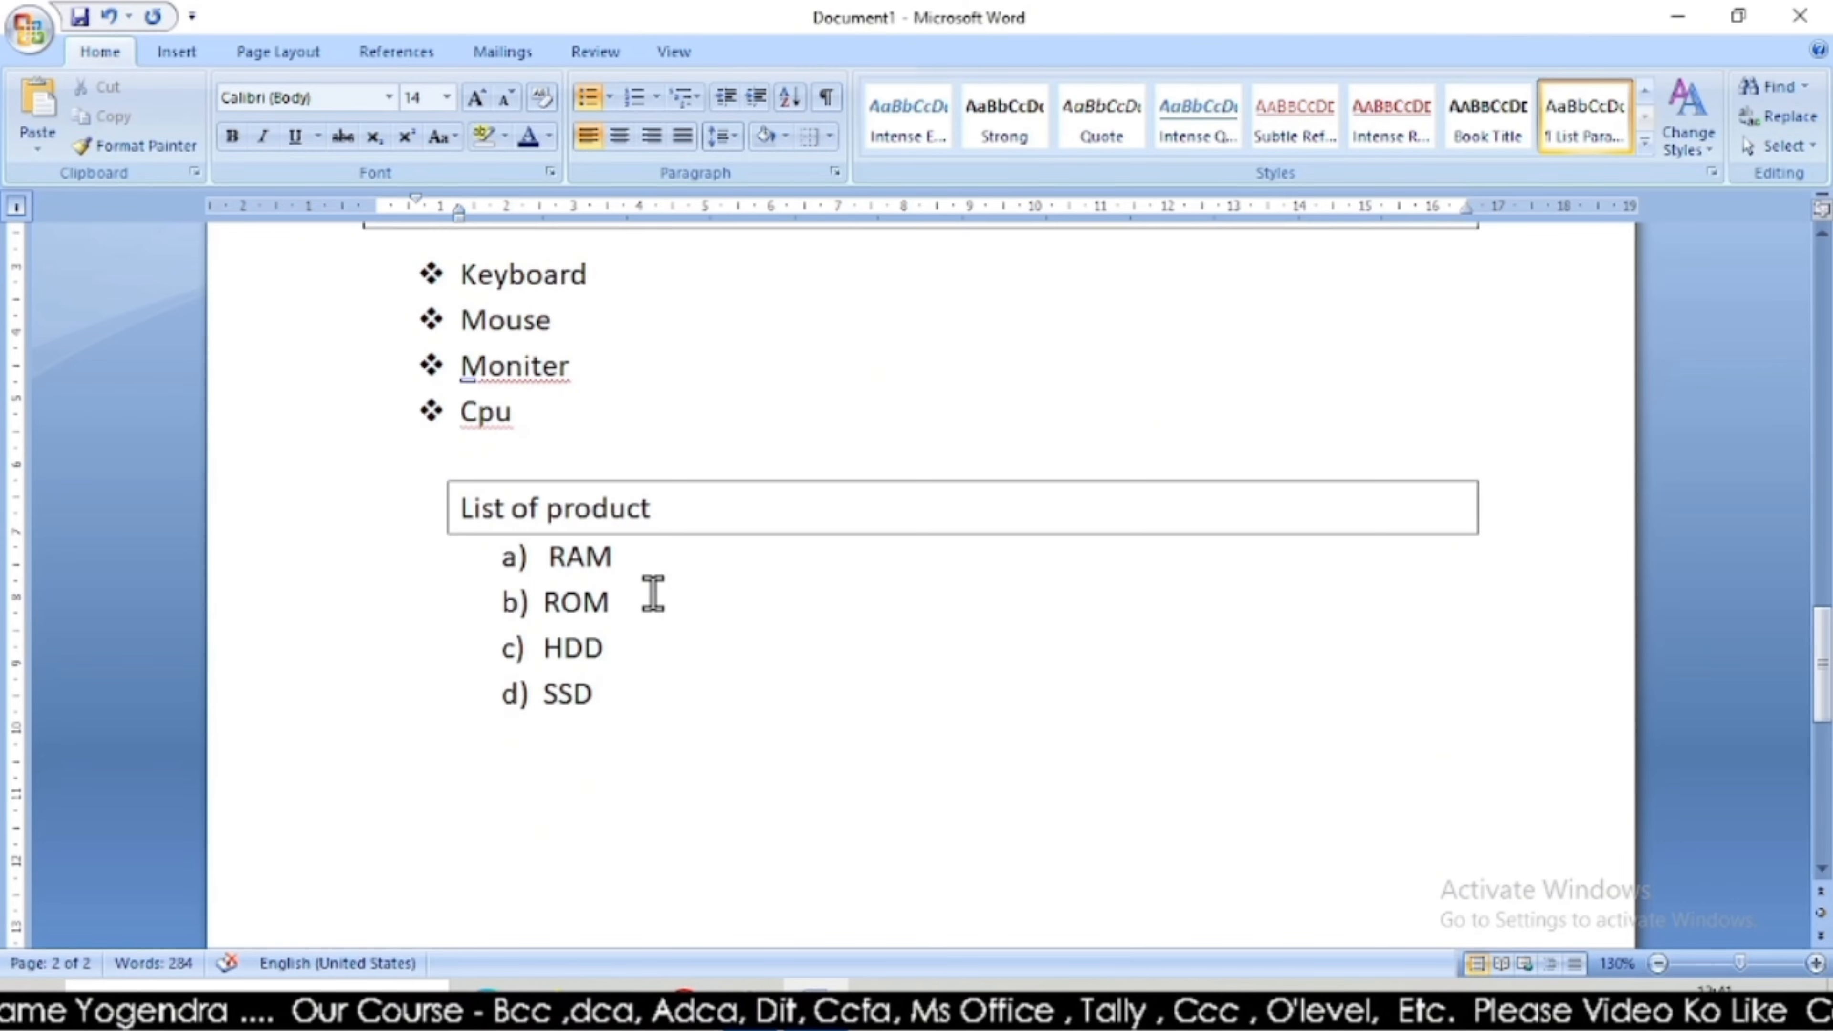
scroll(733, 361, up, 2)
Remove all borders from the "List of items" and "List of product" lines.
click(833, 136)
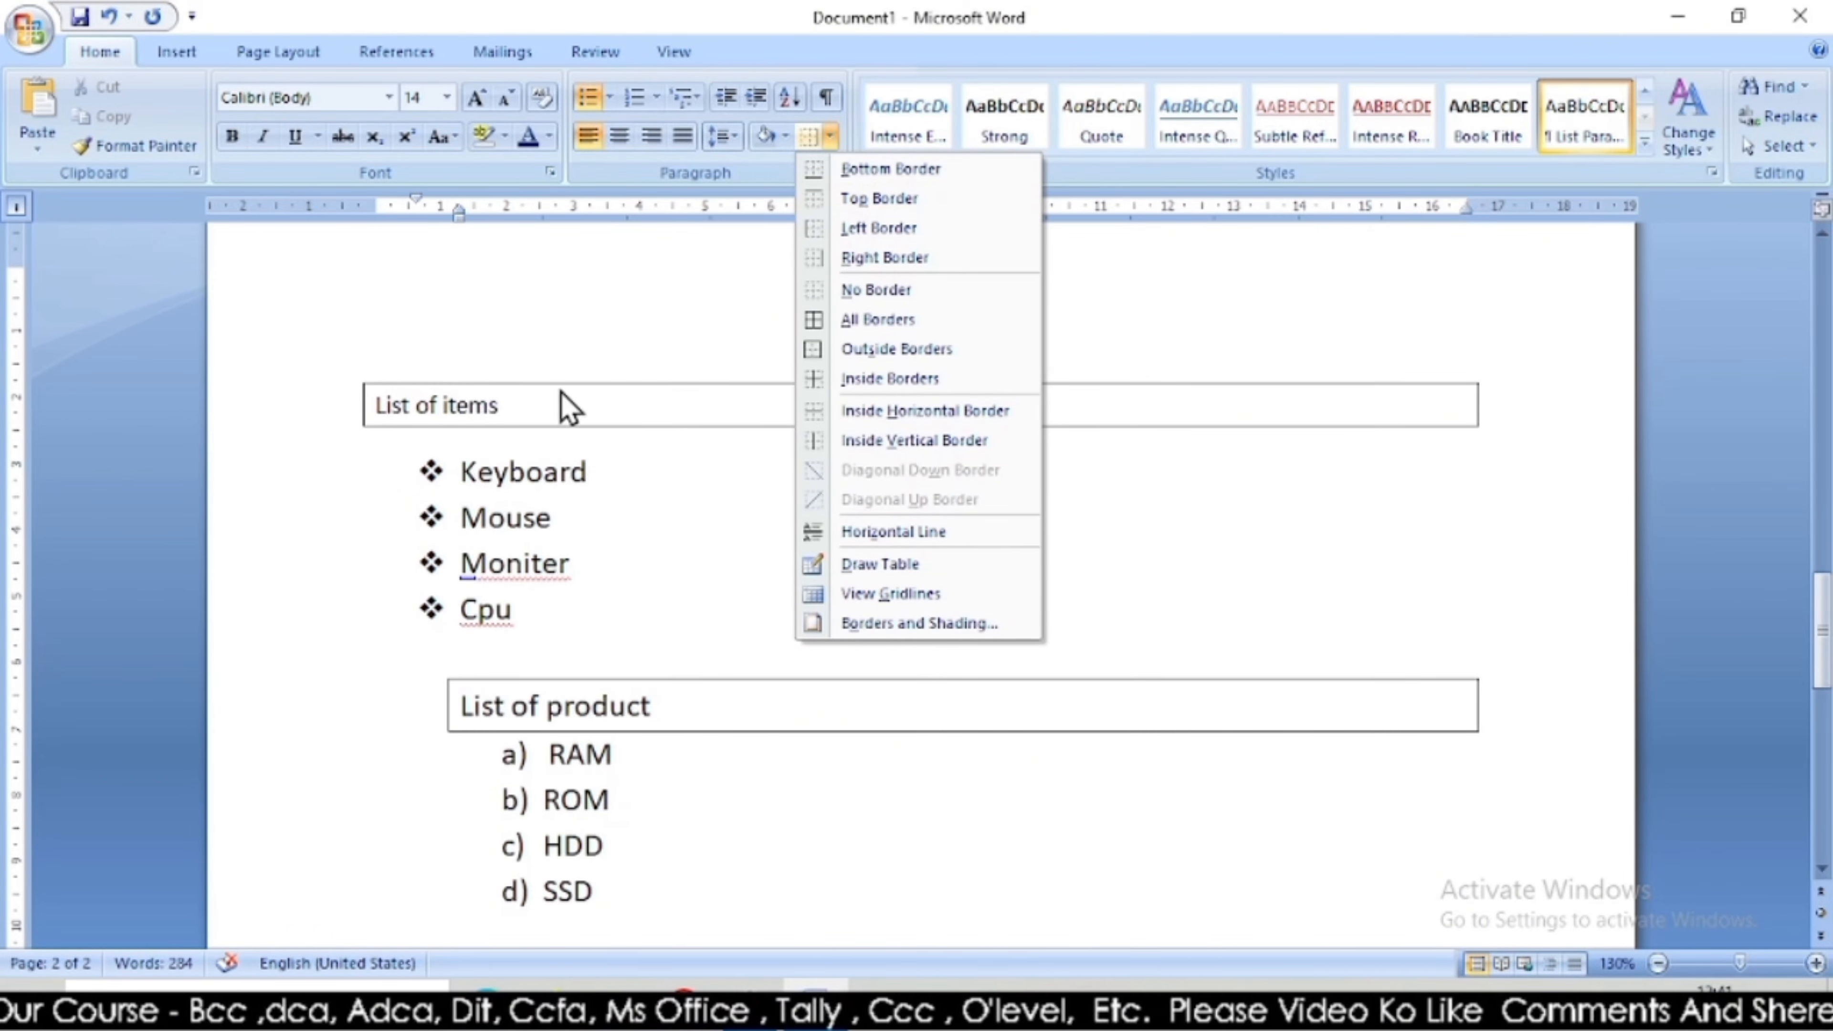
click(466, 433)
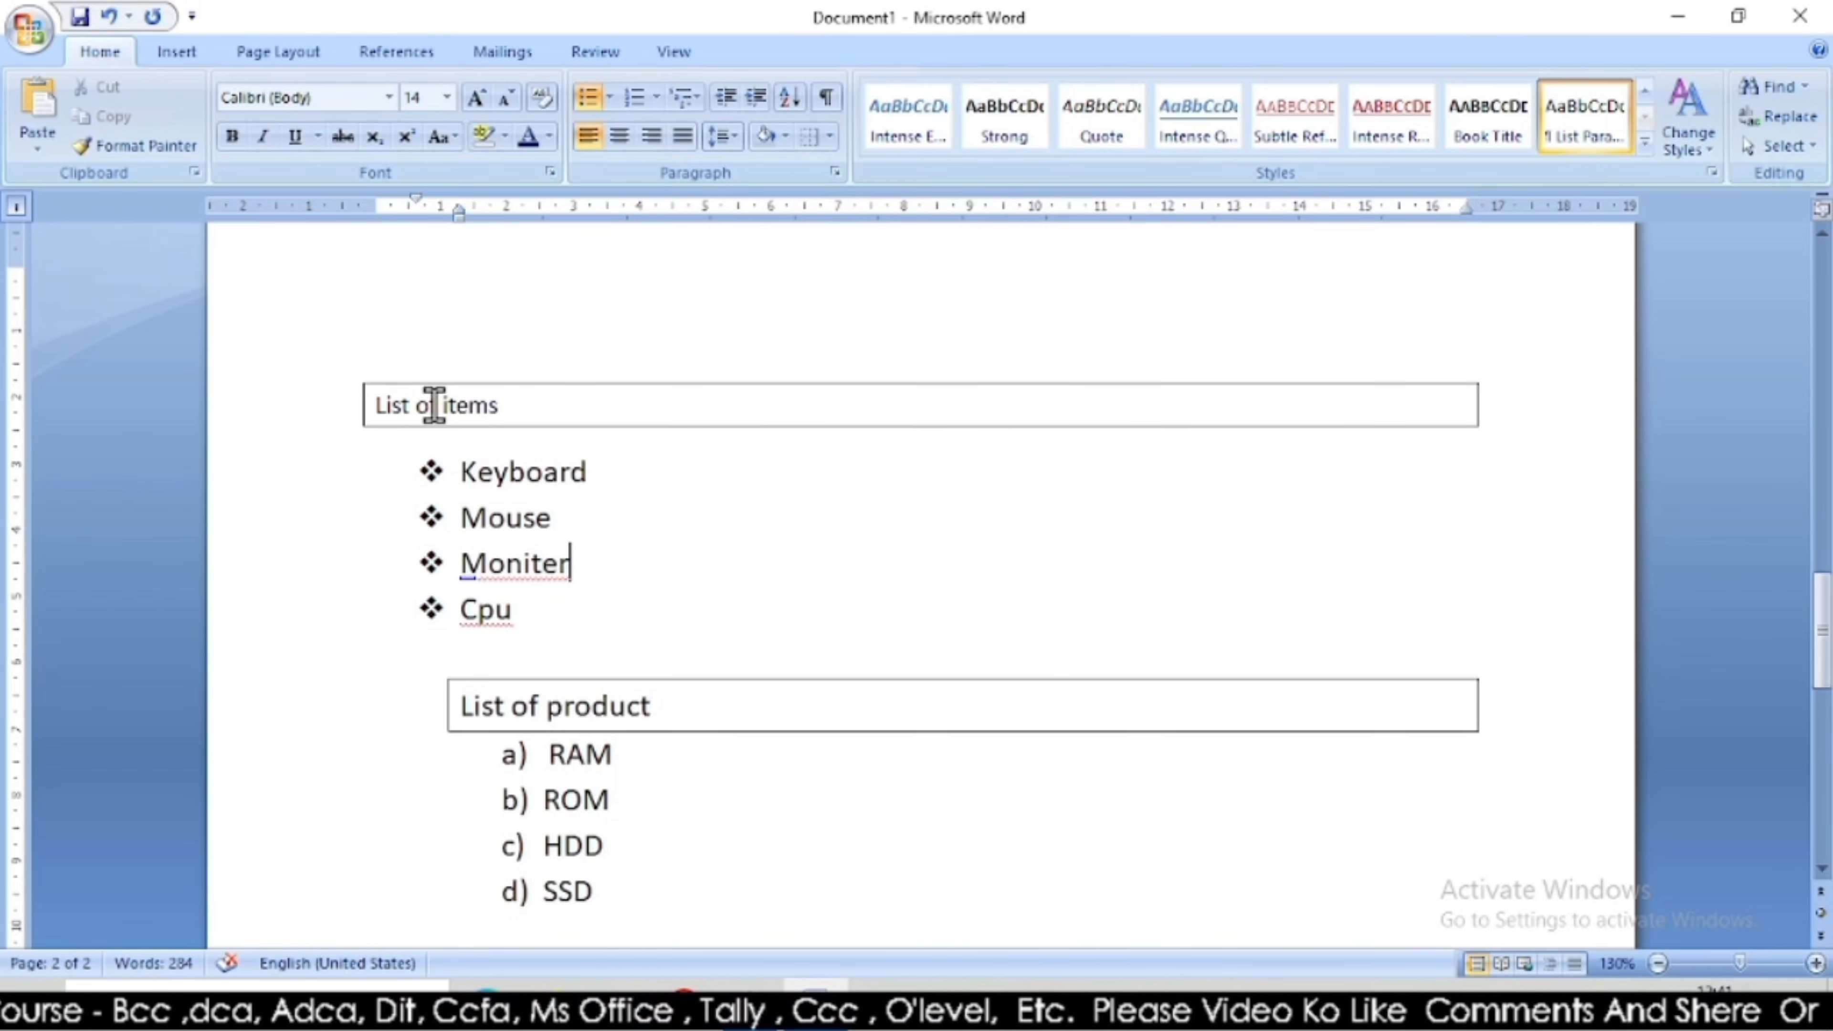
click(370, 404)
click(831, 136)
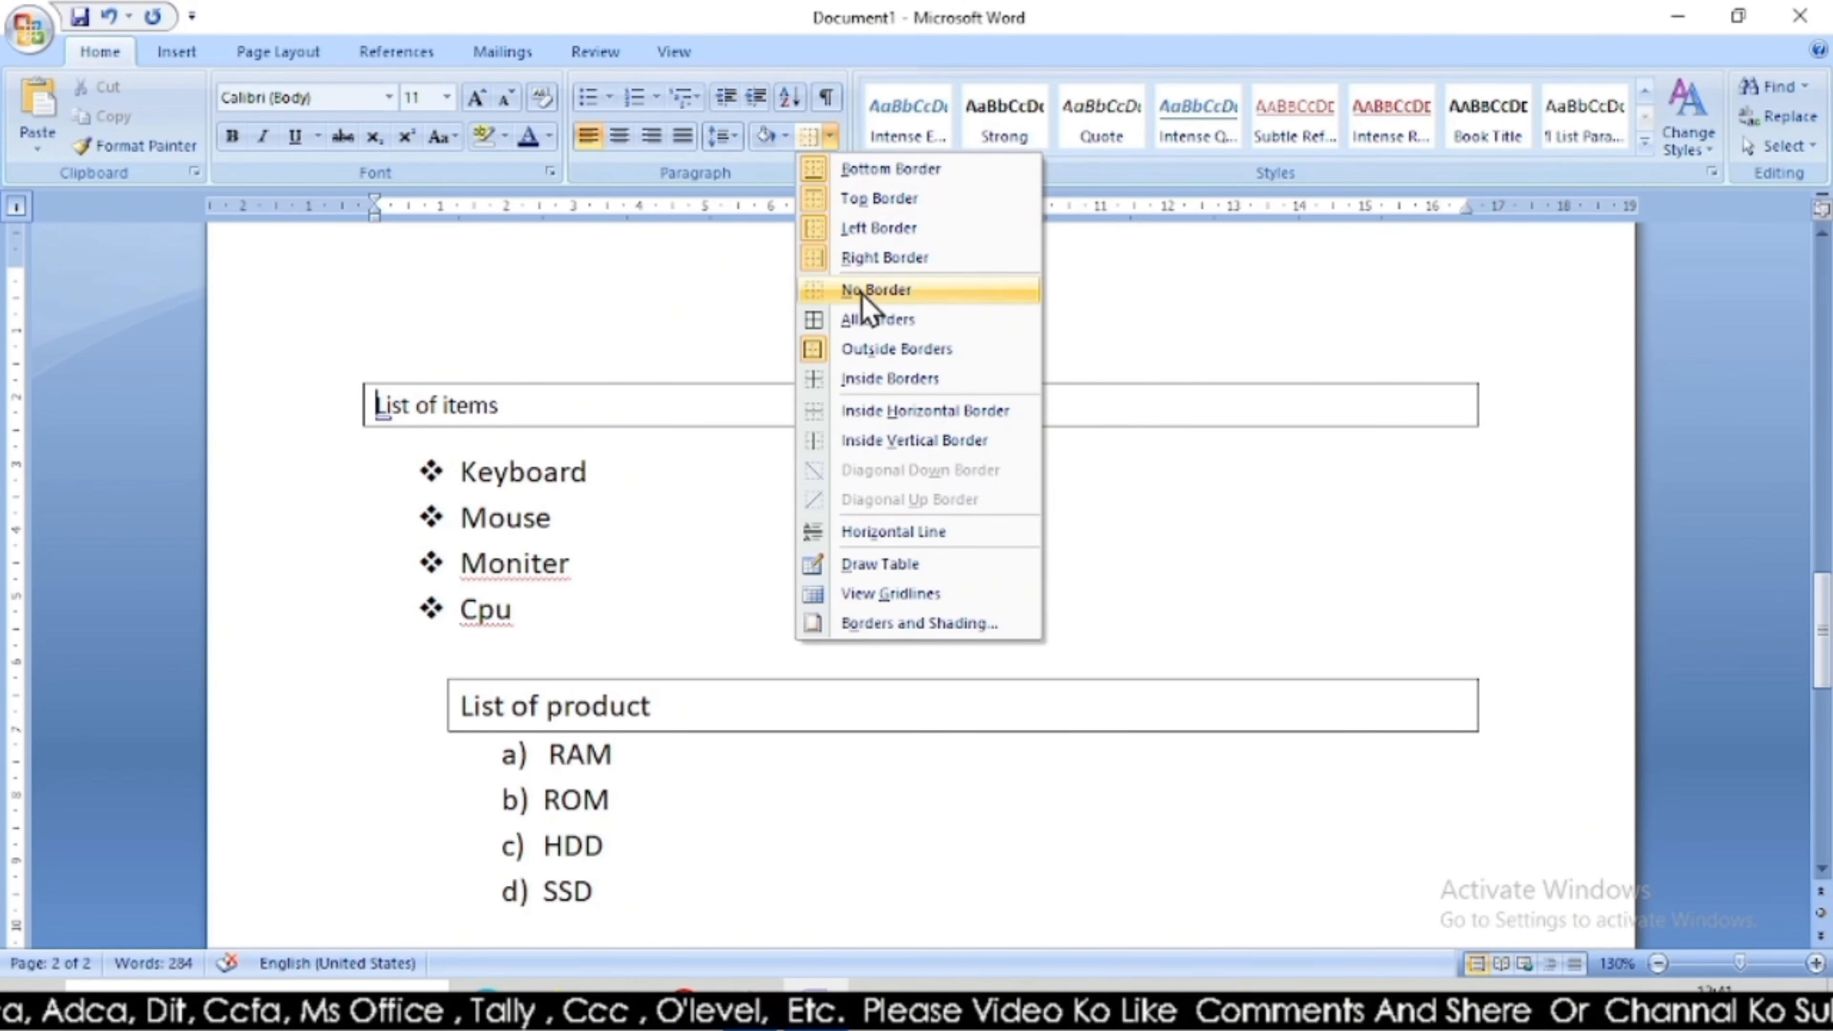
click(863, 301)
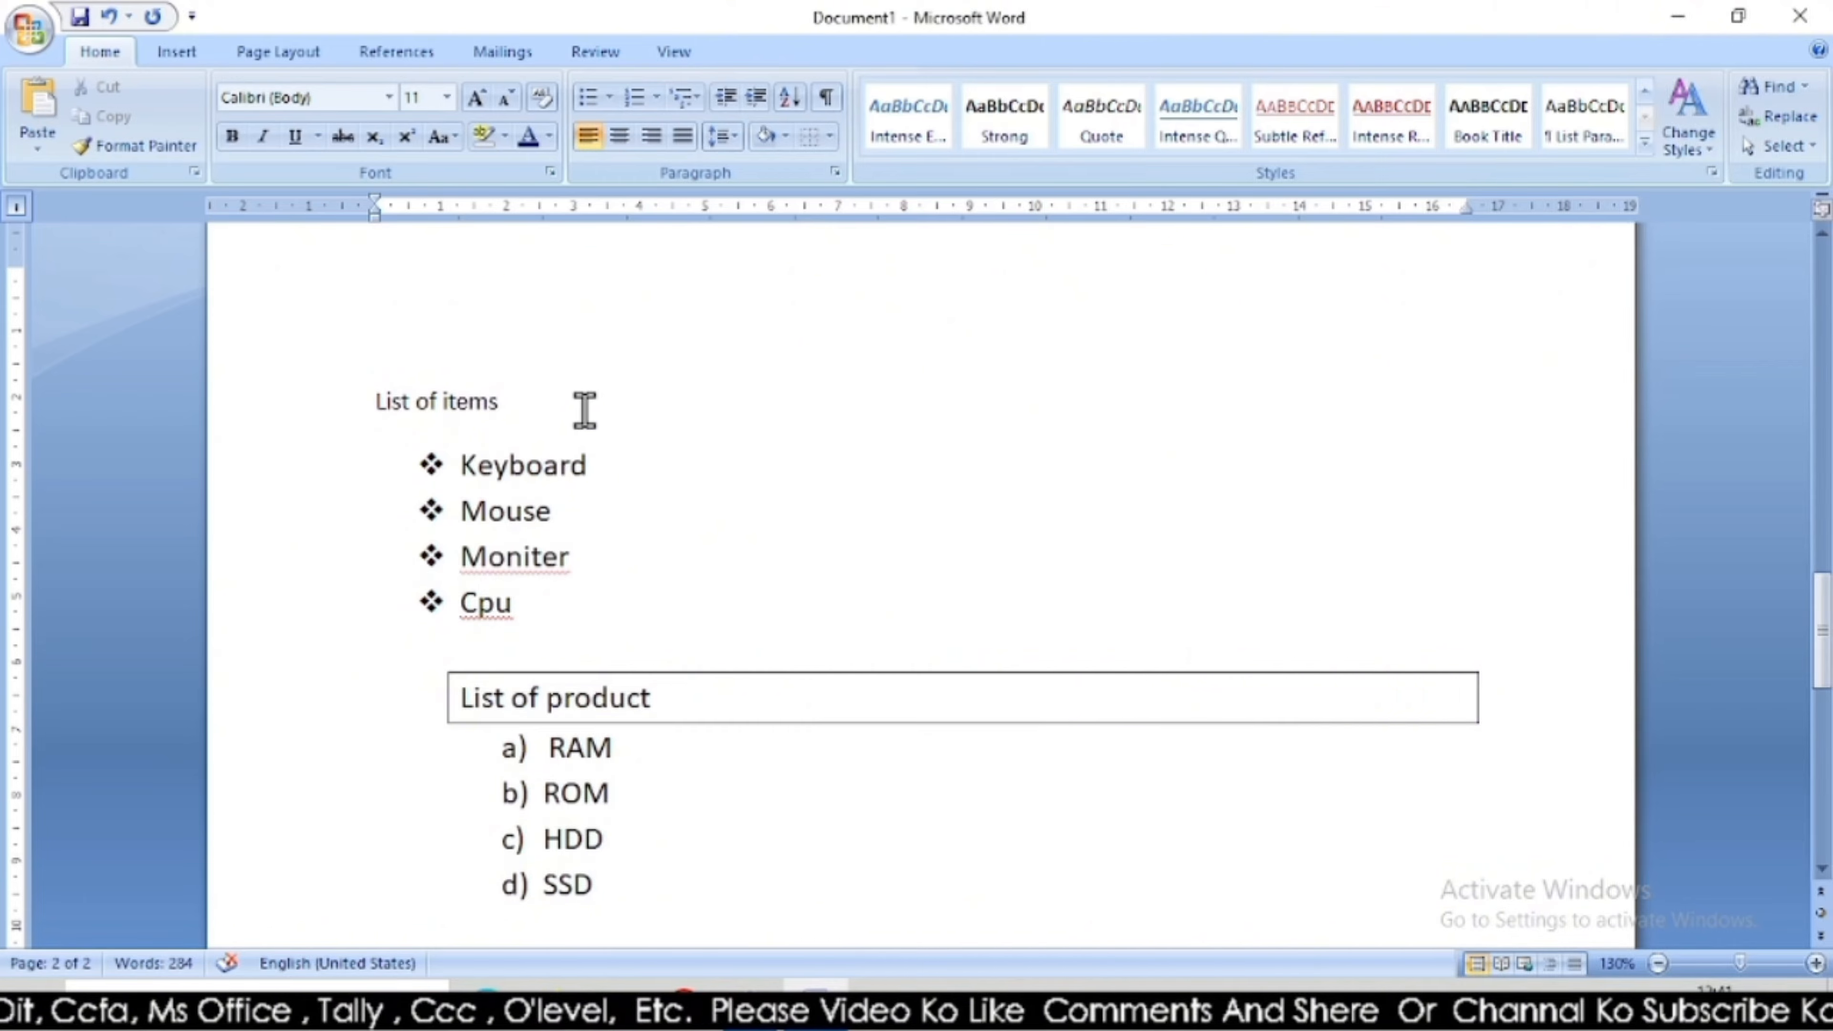
click(462, 698)
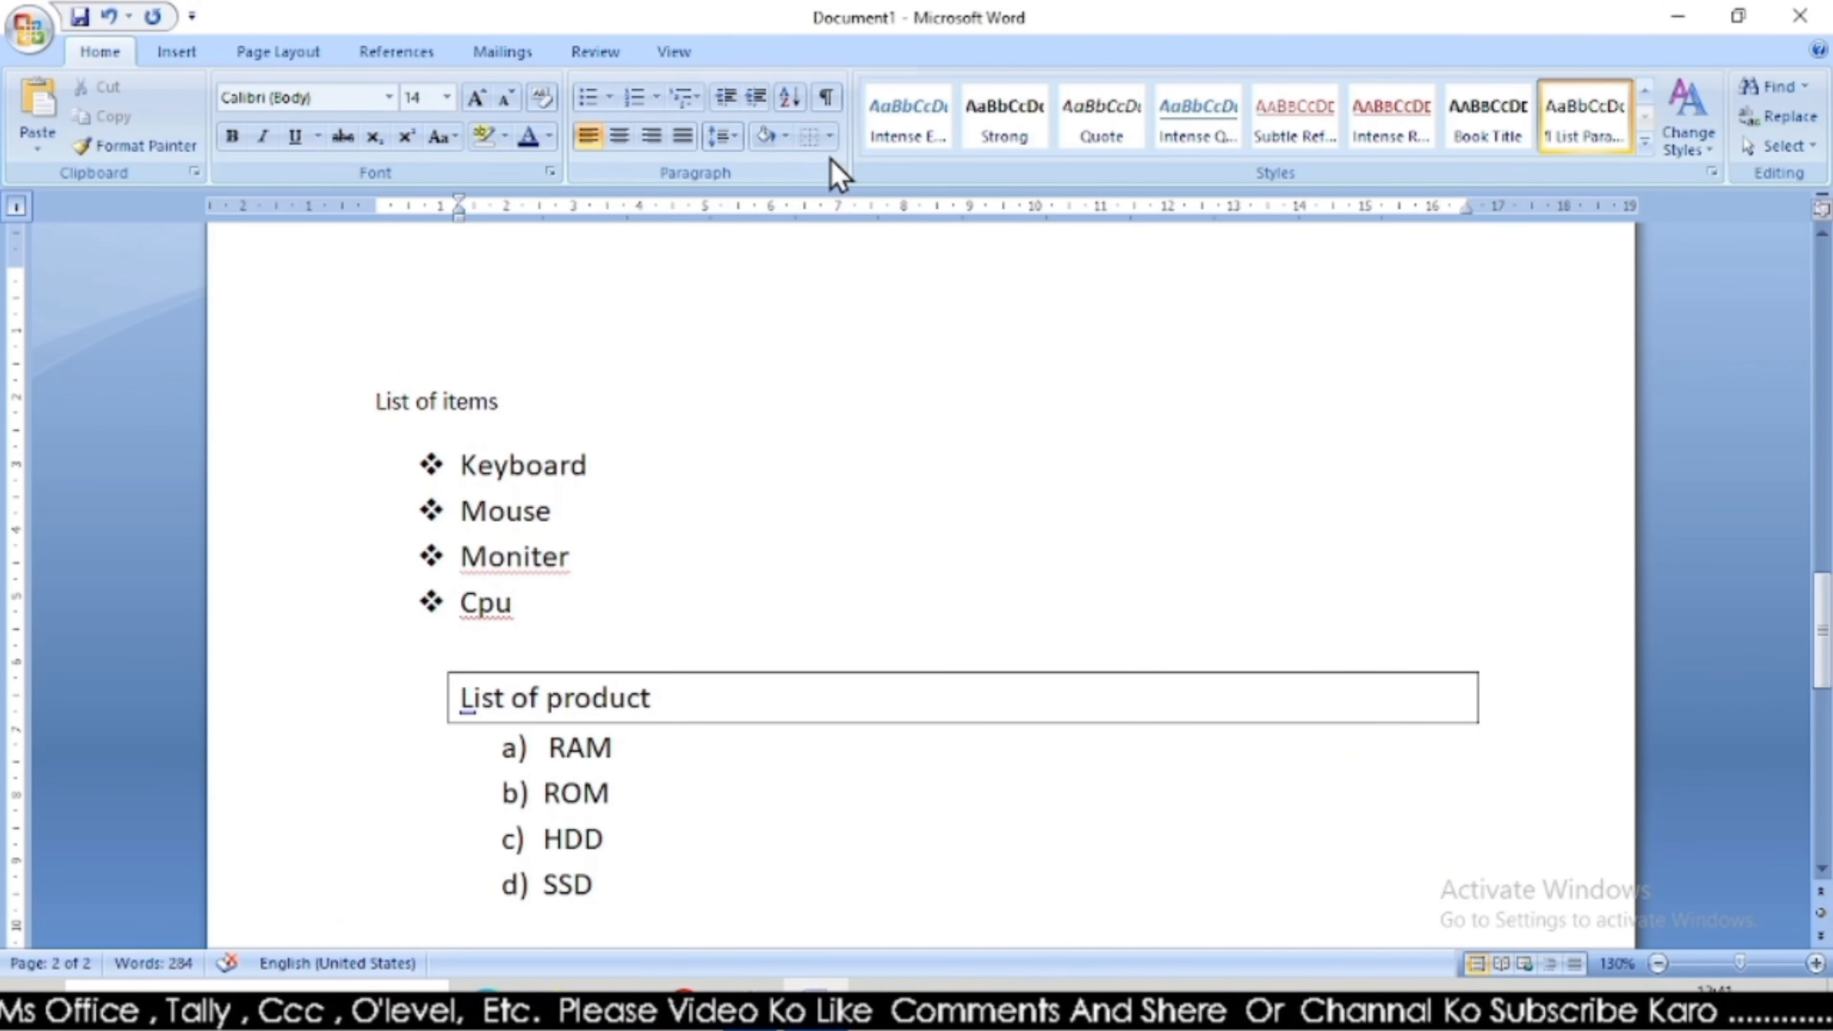
click(831, 136)
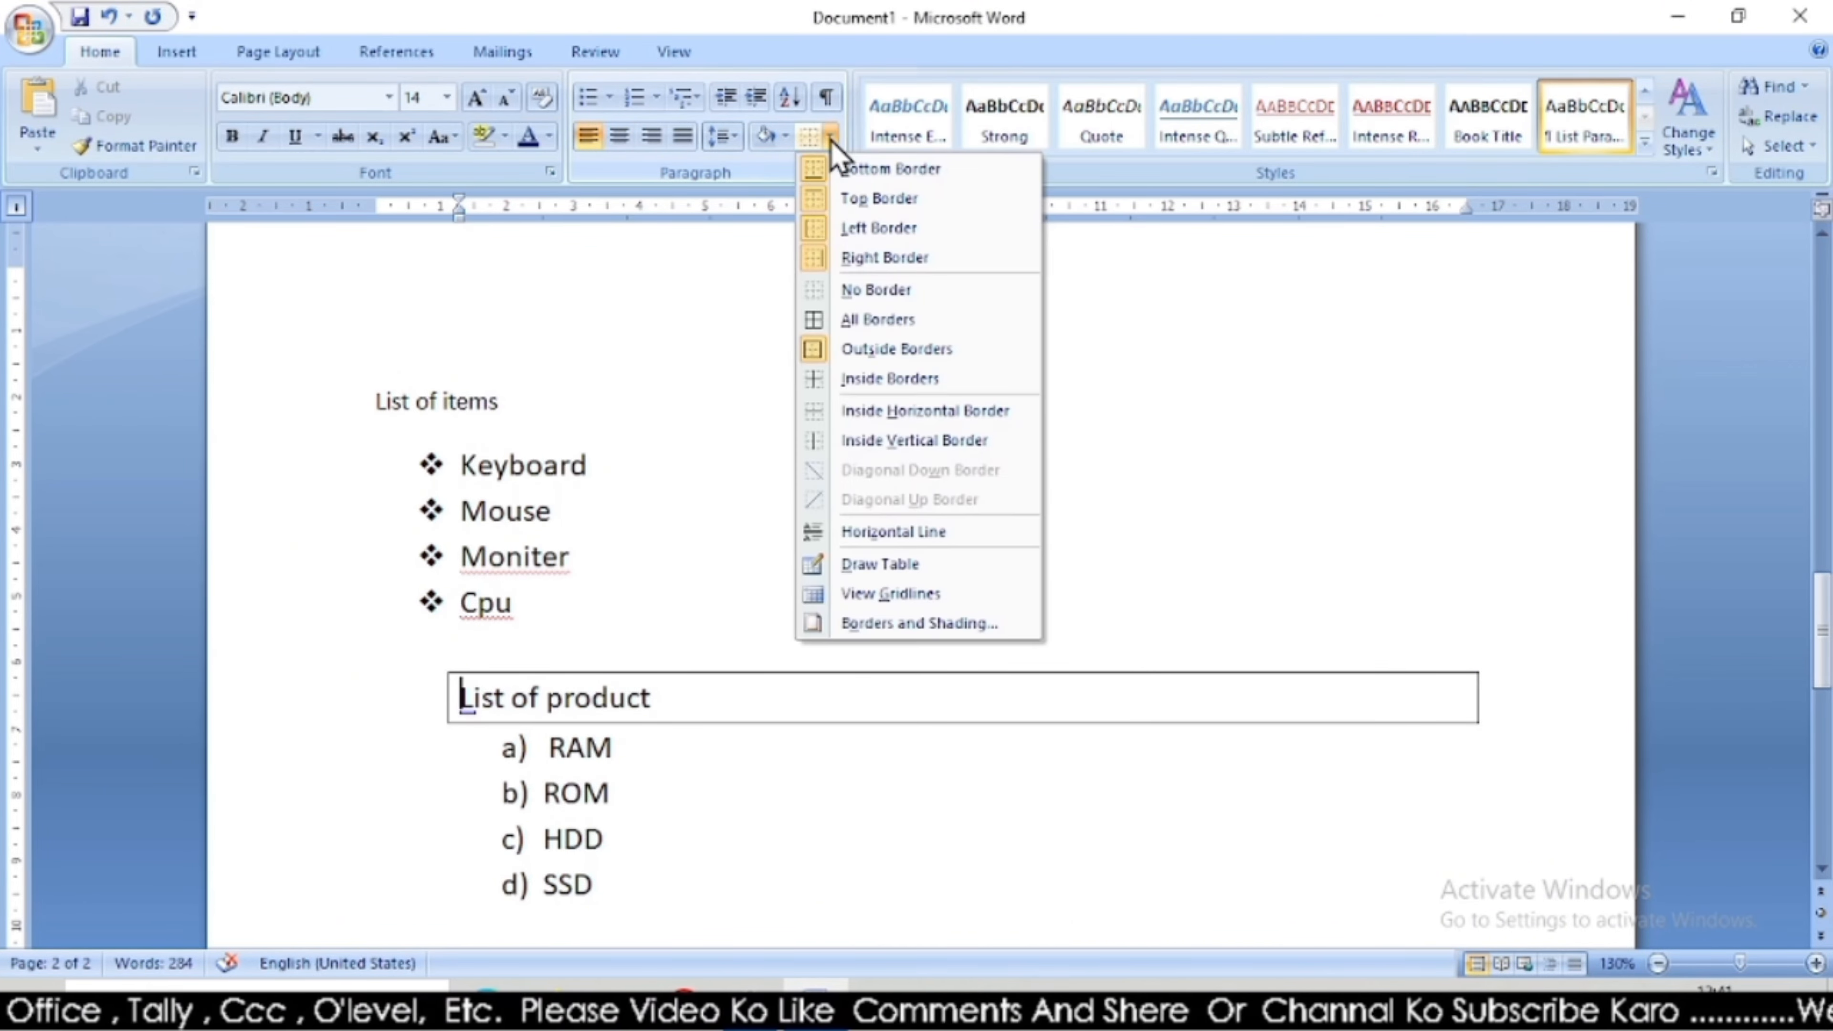
click(866, 292)
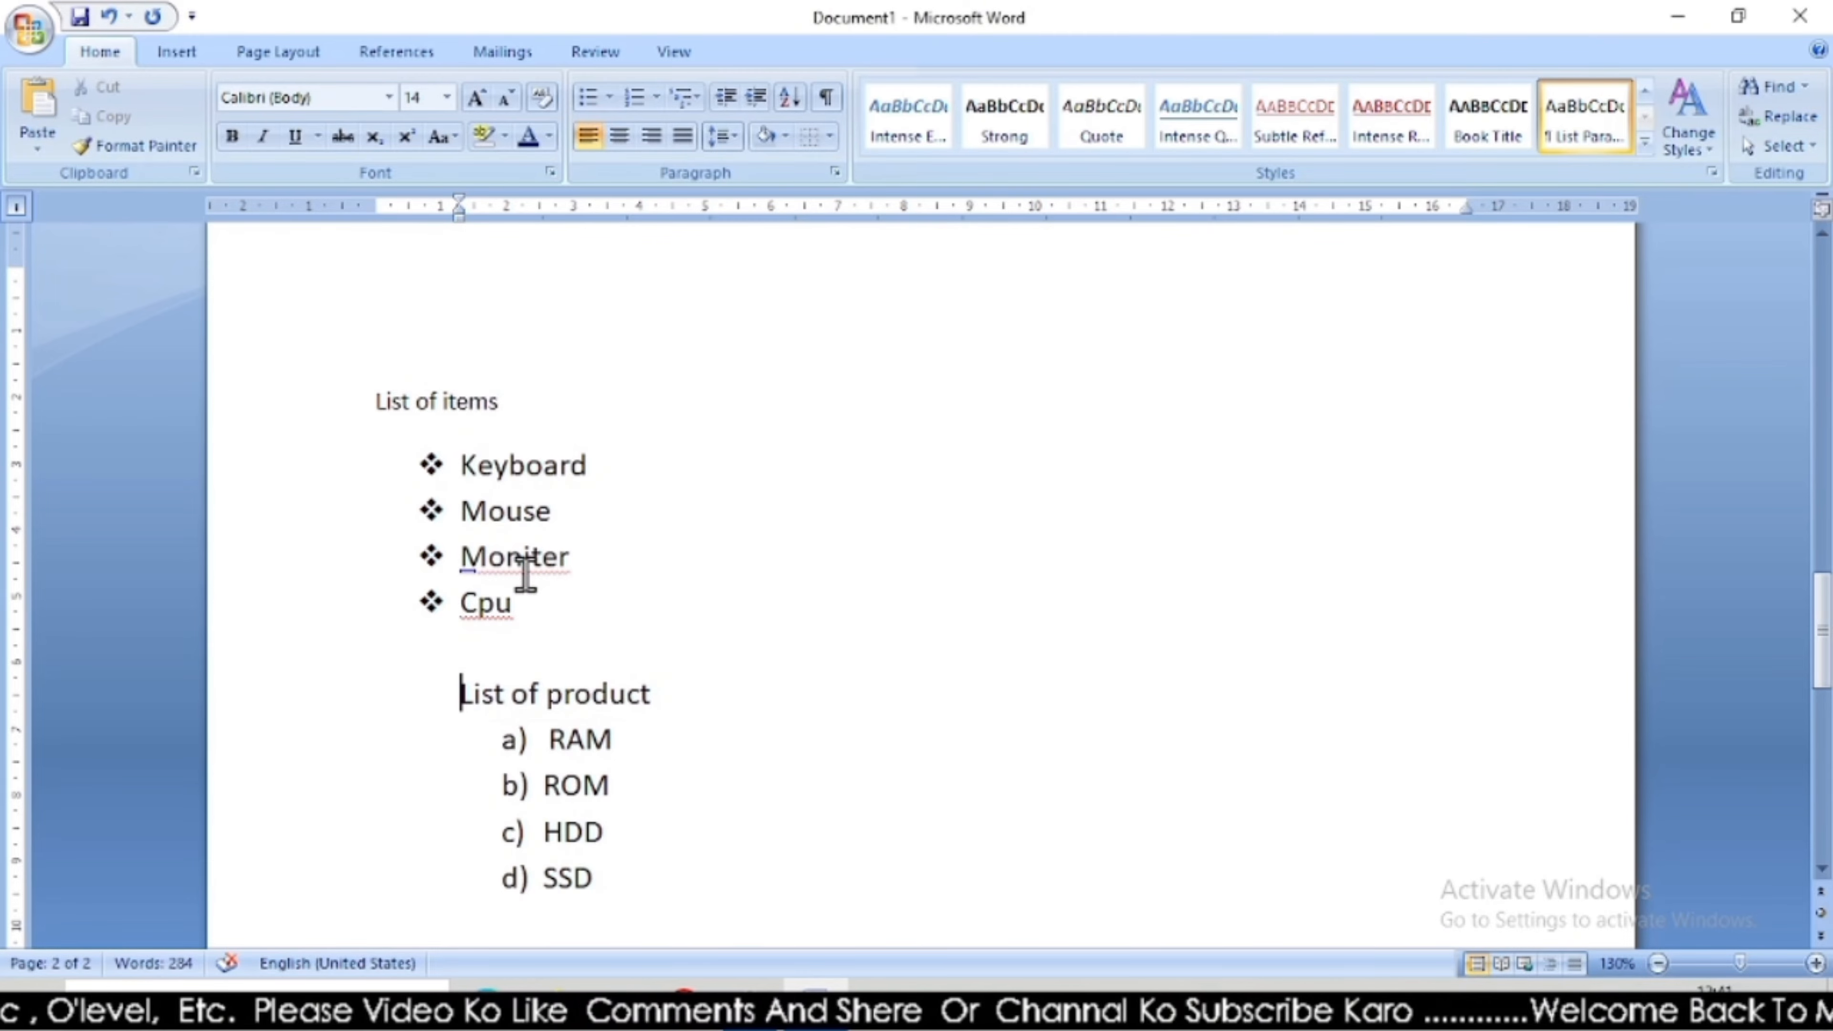
Apply the All Borders option to the "List of items" line and remove it again with No Border.
click(375, 401)
click(830, 137)
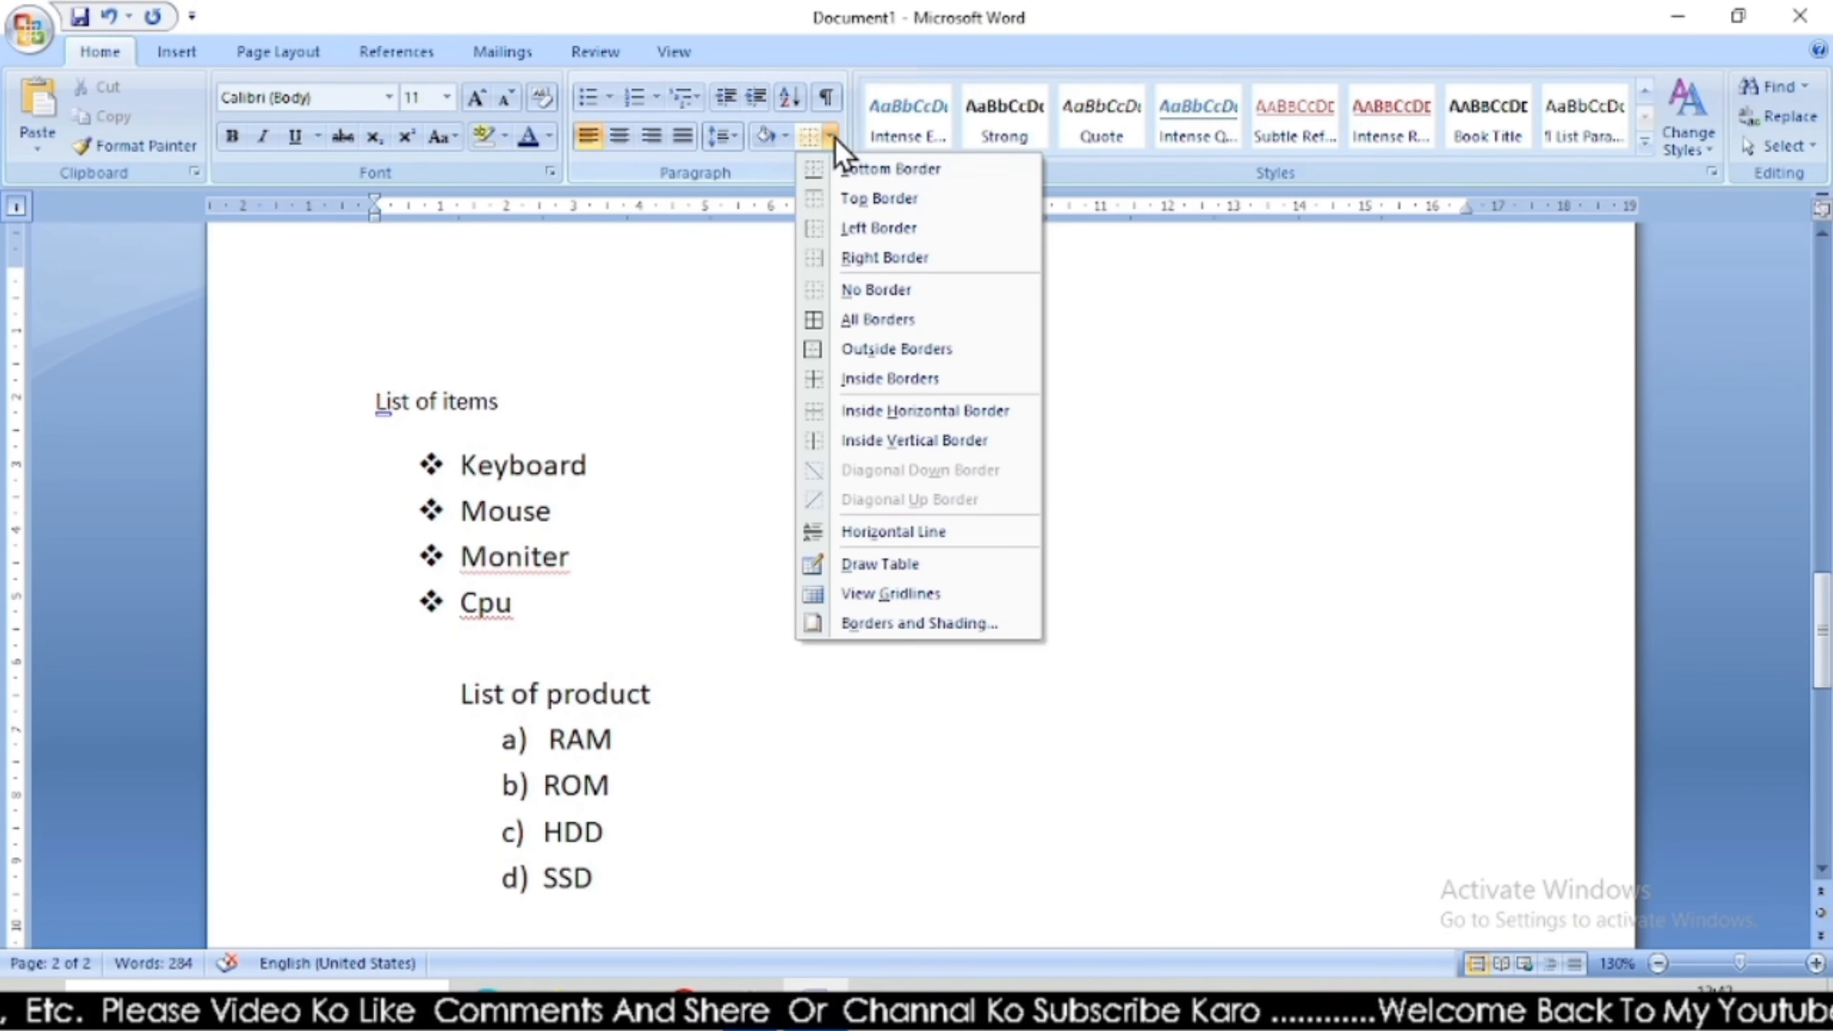
click(906, 324)
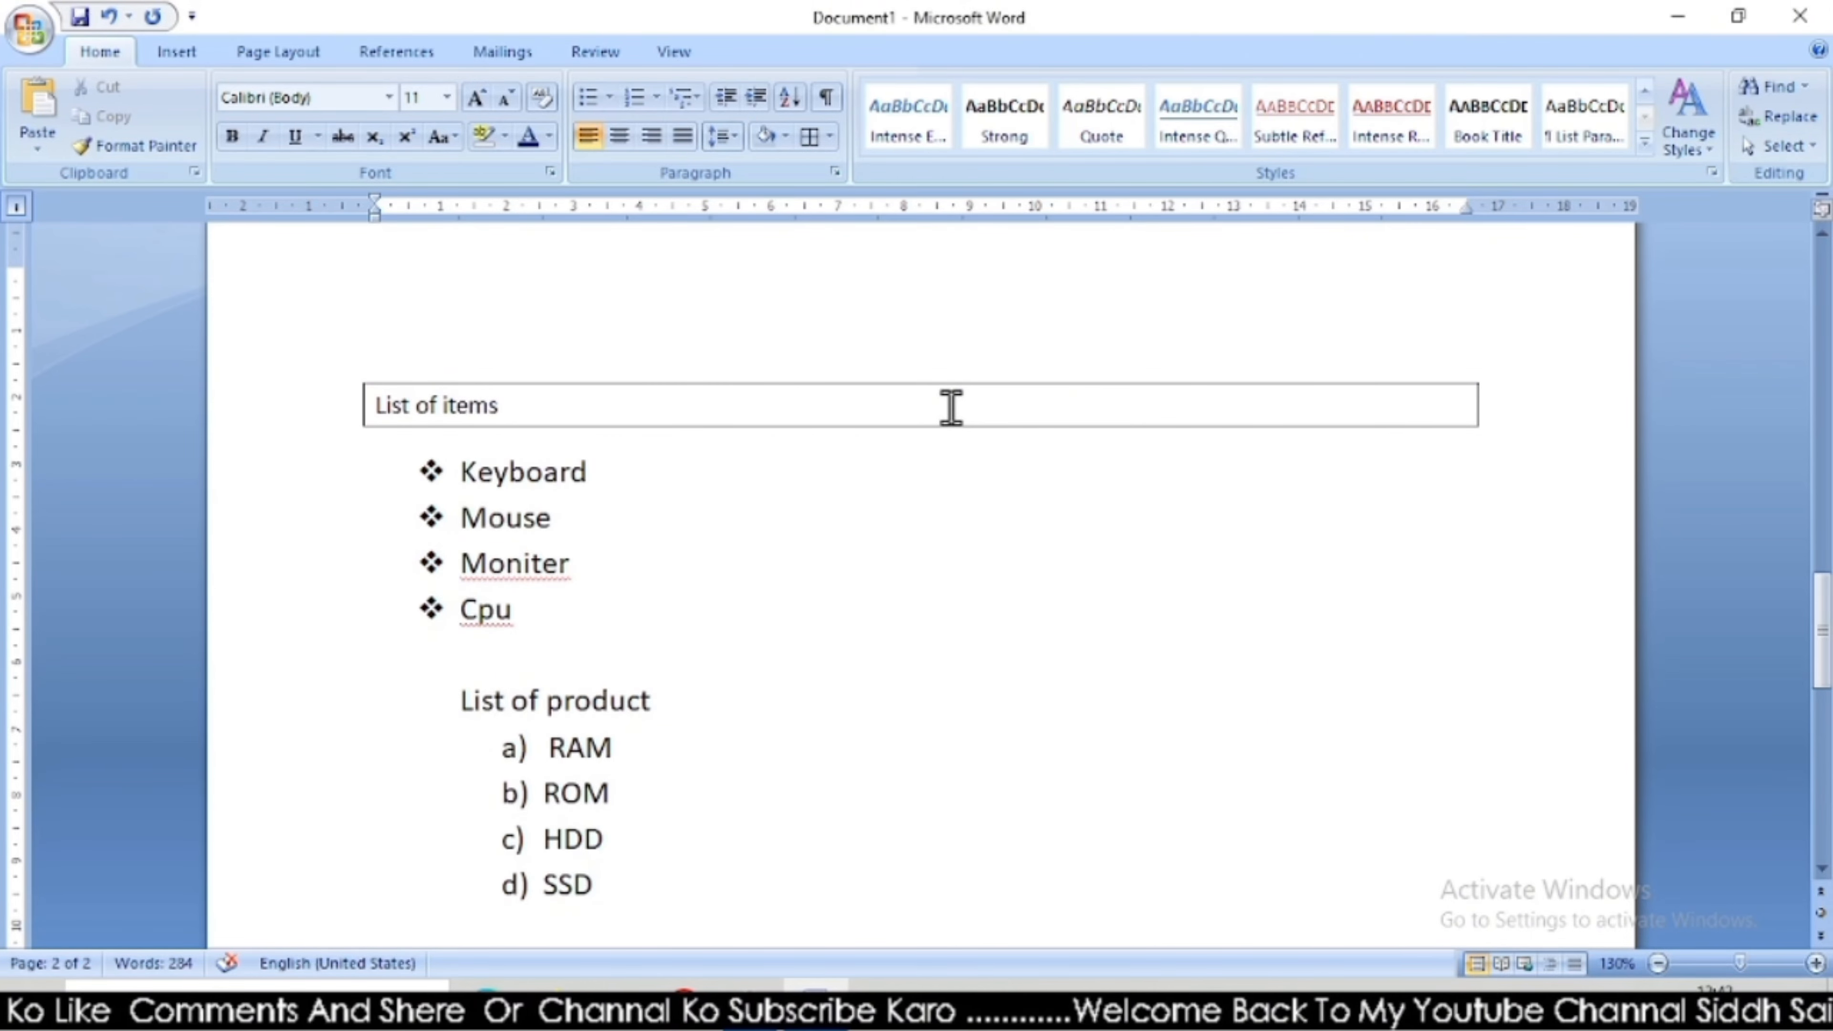
click(831, 136)
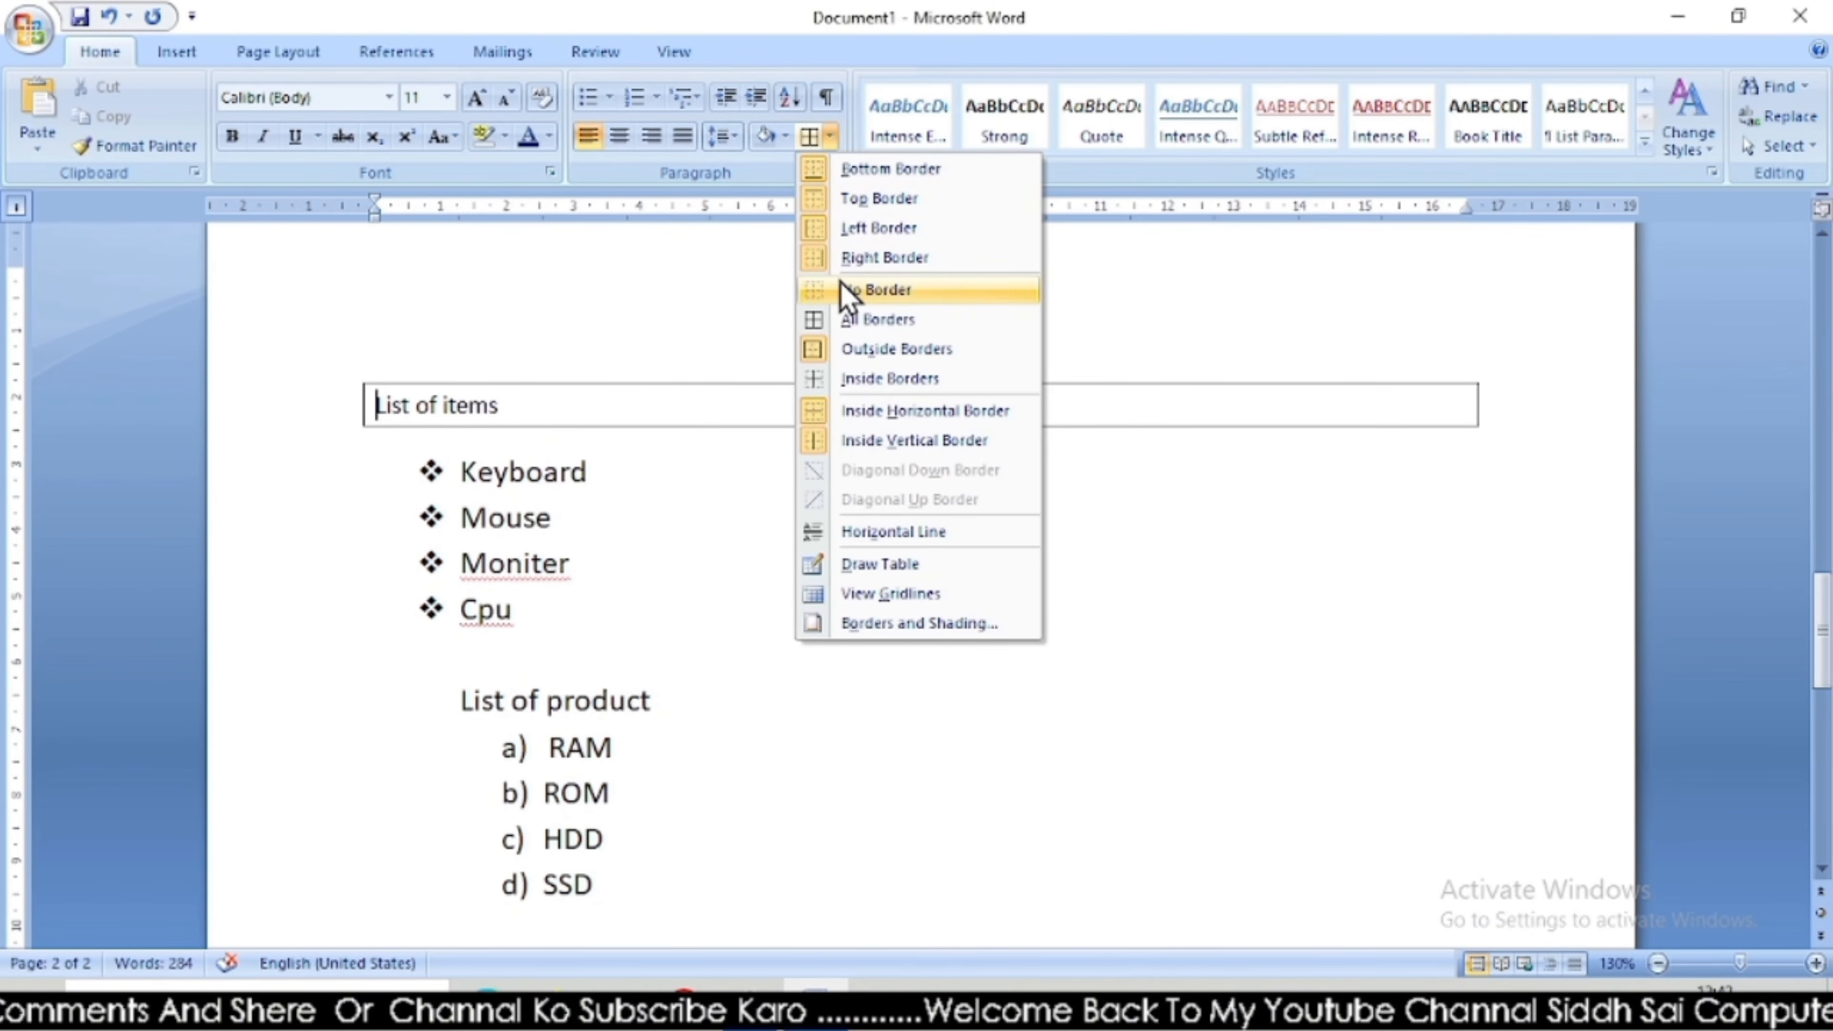
click(848, 289)
Apply inside borders and a top border to the "List of items" line.
click(831, 136)
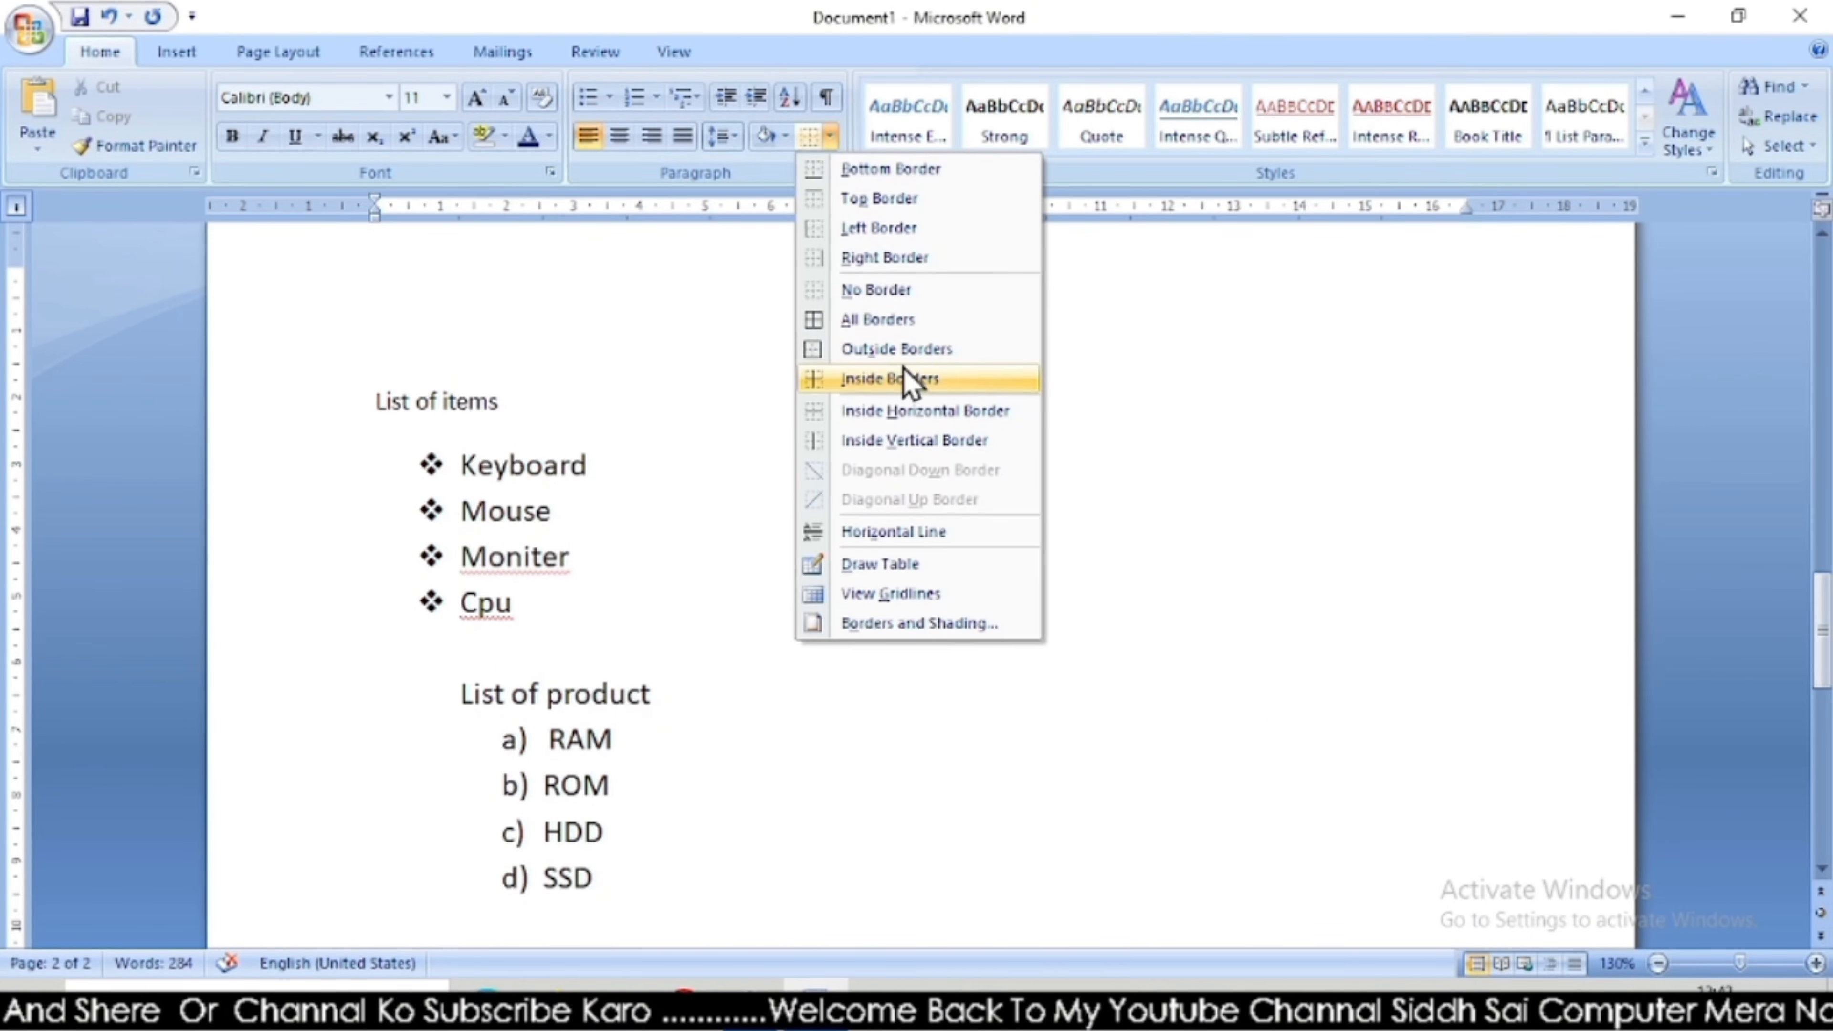
click(941, 380)
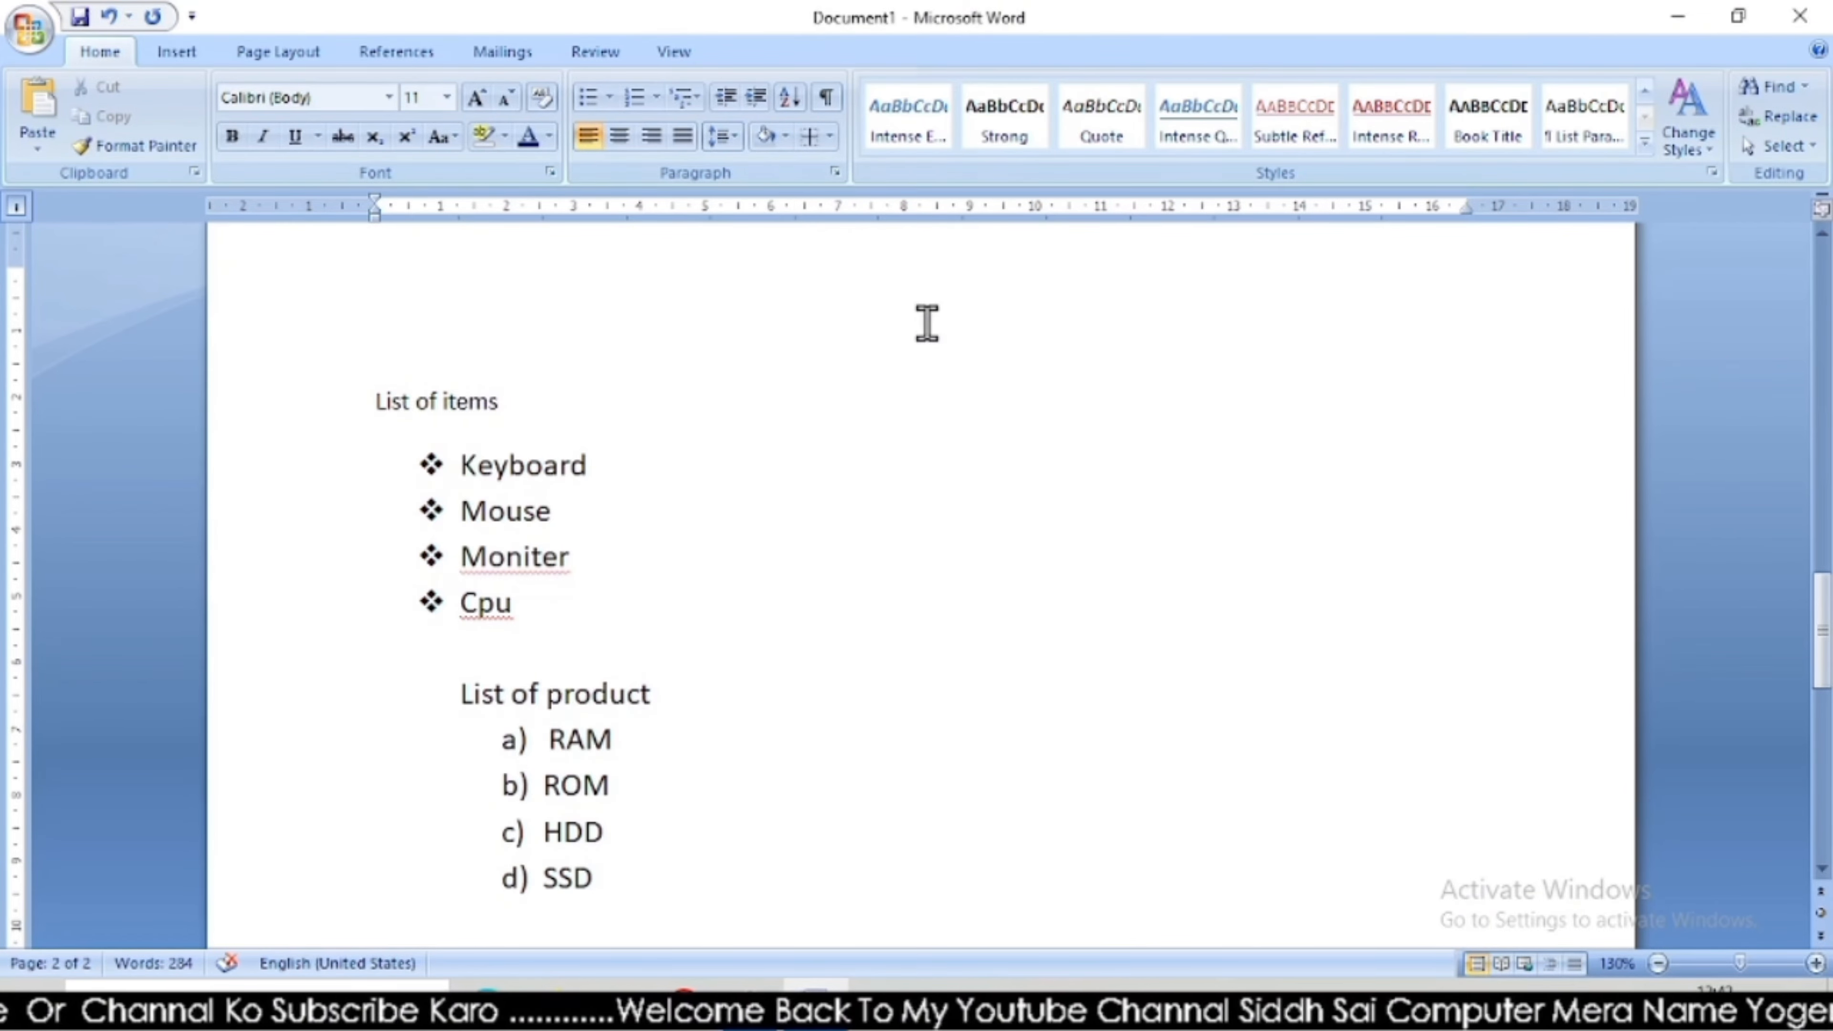
click(831, 137)
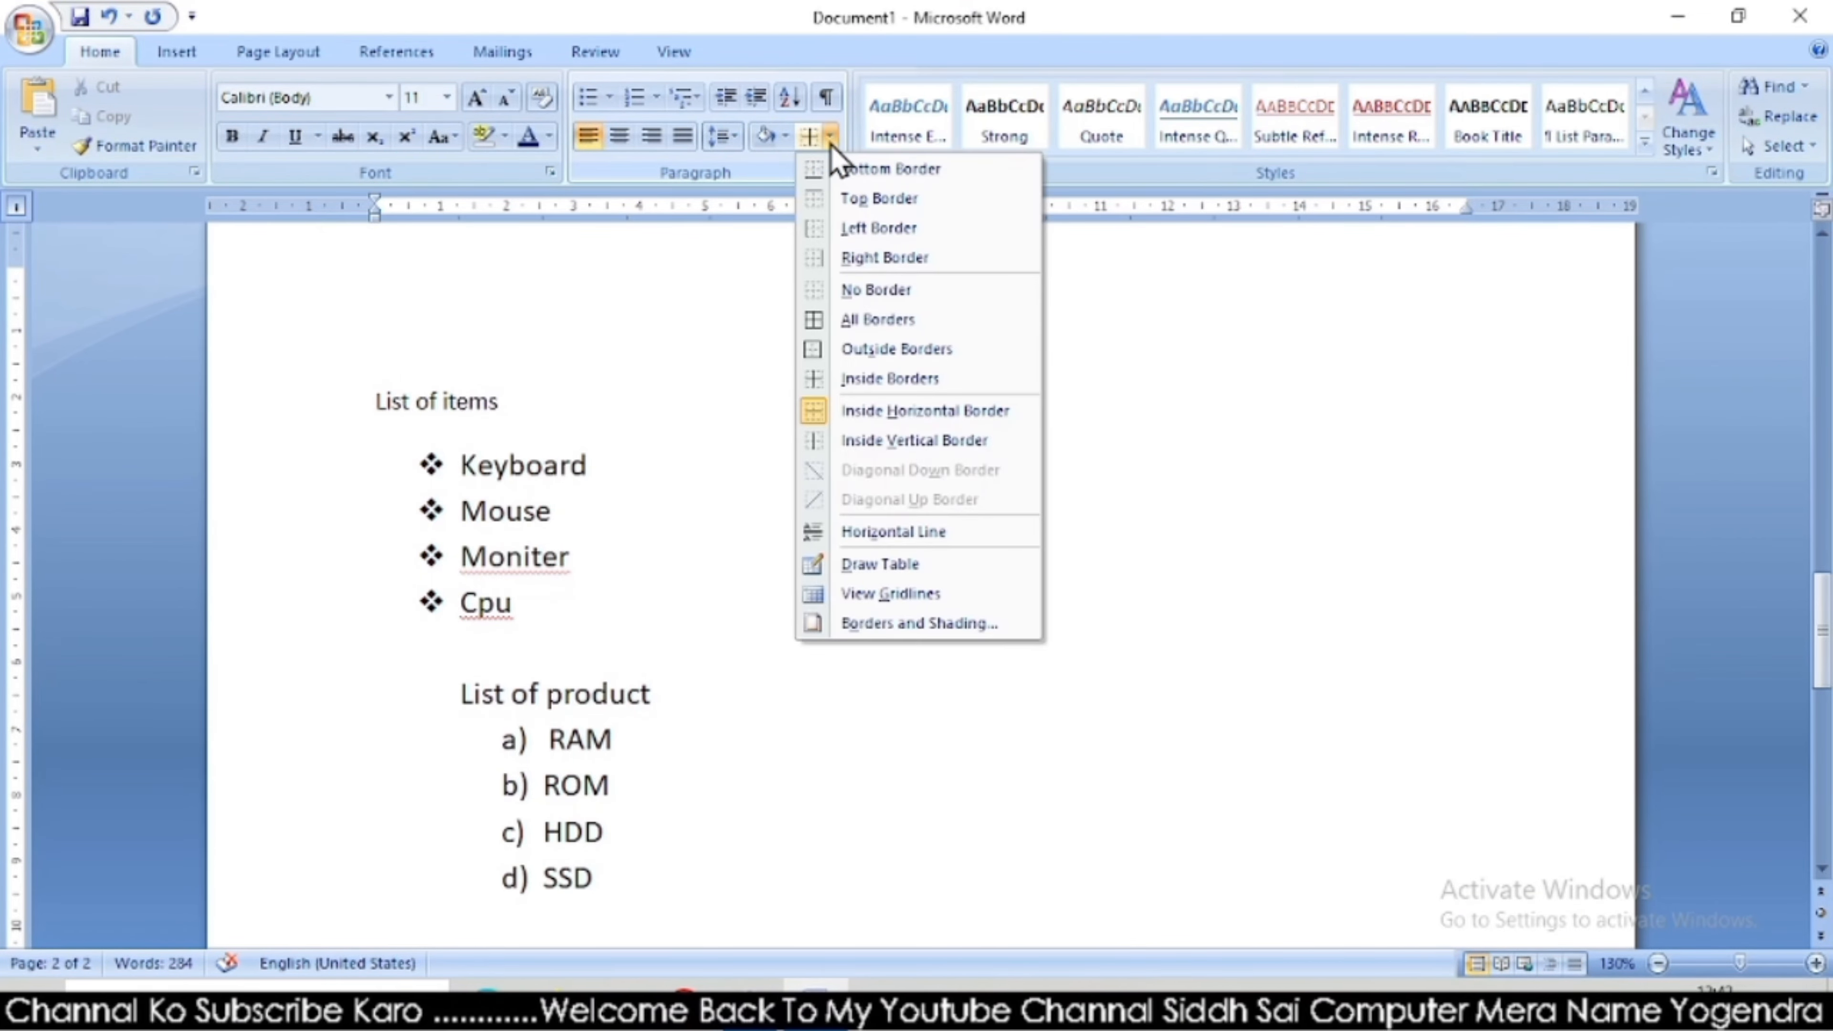
click(857, 197)
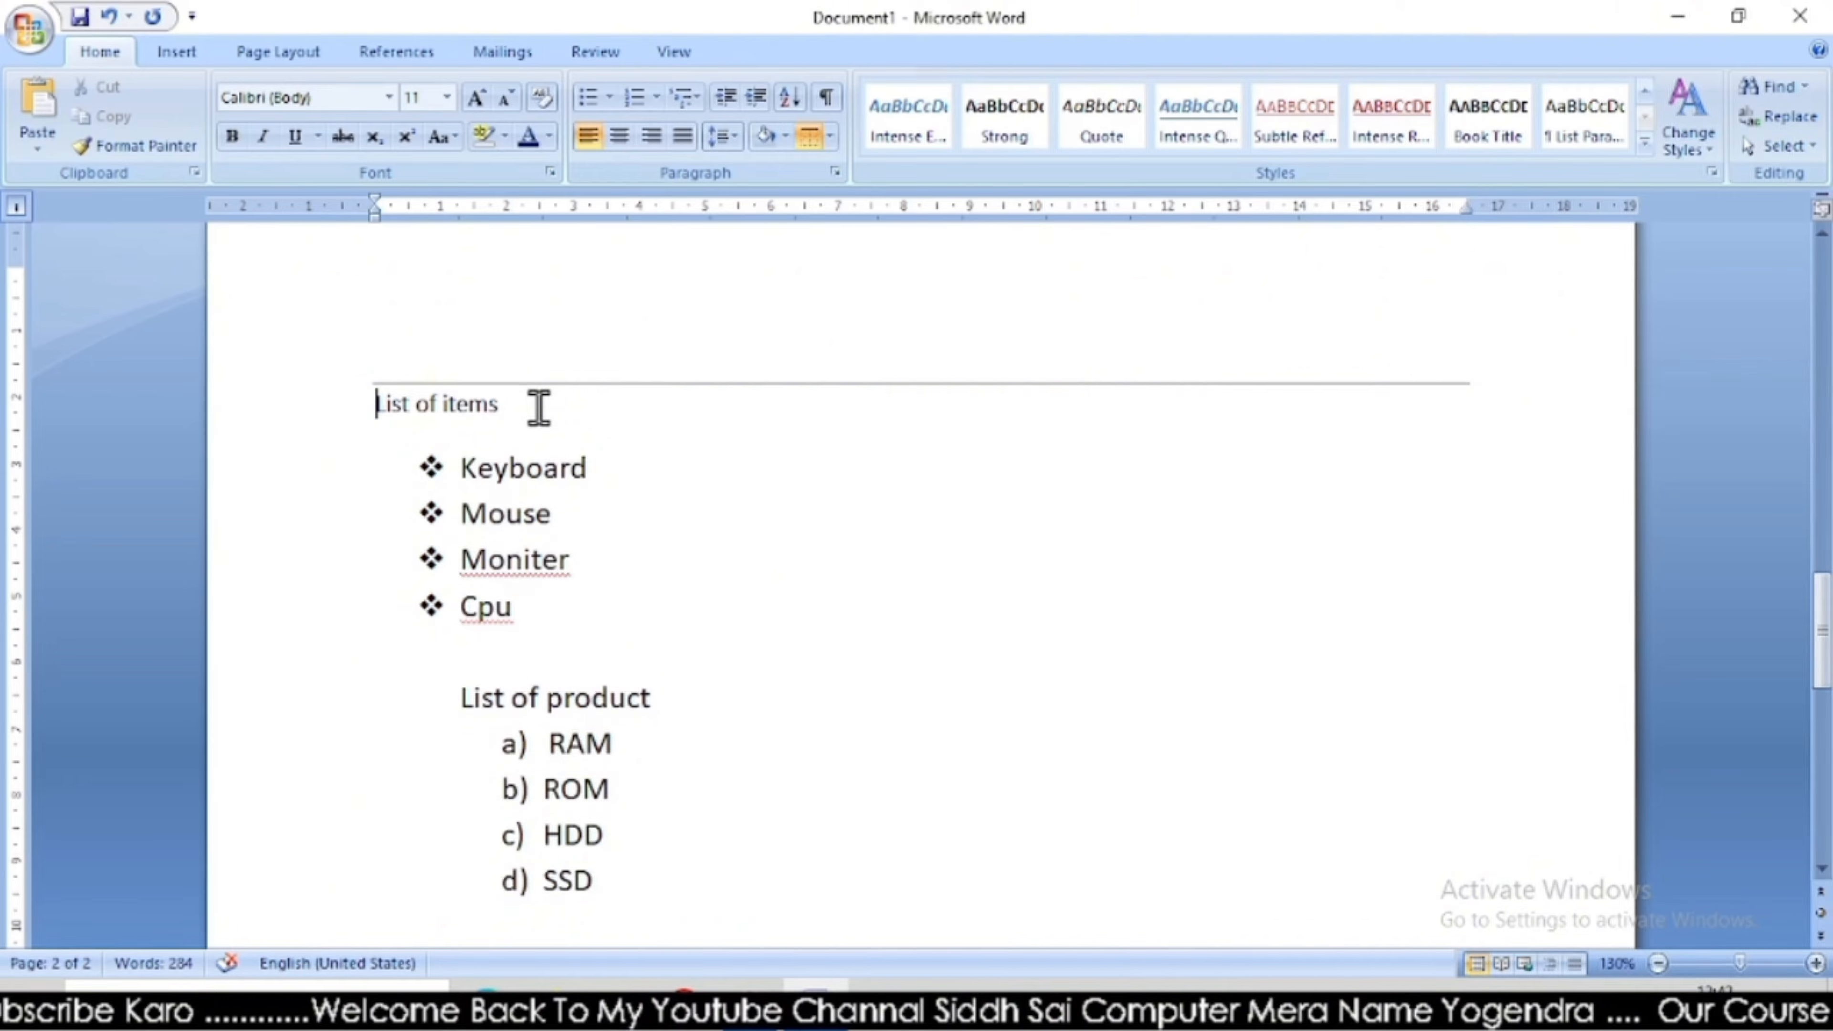
Draw a one-row table above "List of items" with a right edge and two vertical dividers forming three columns, and leave drawing mode.
click(834, 137)
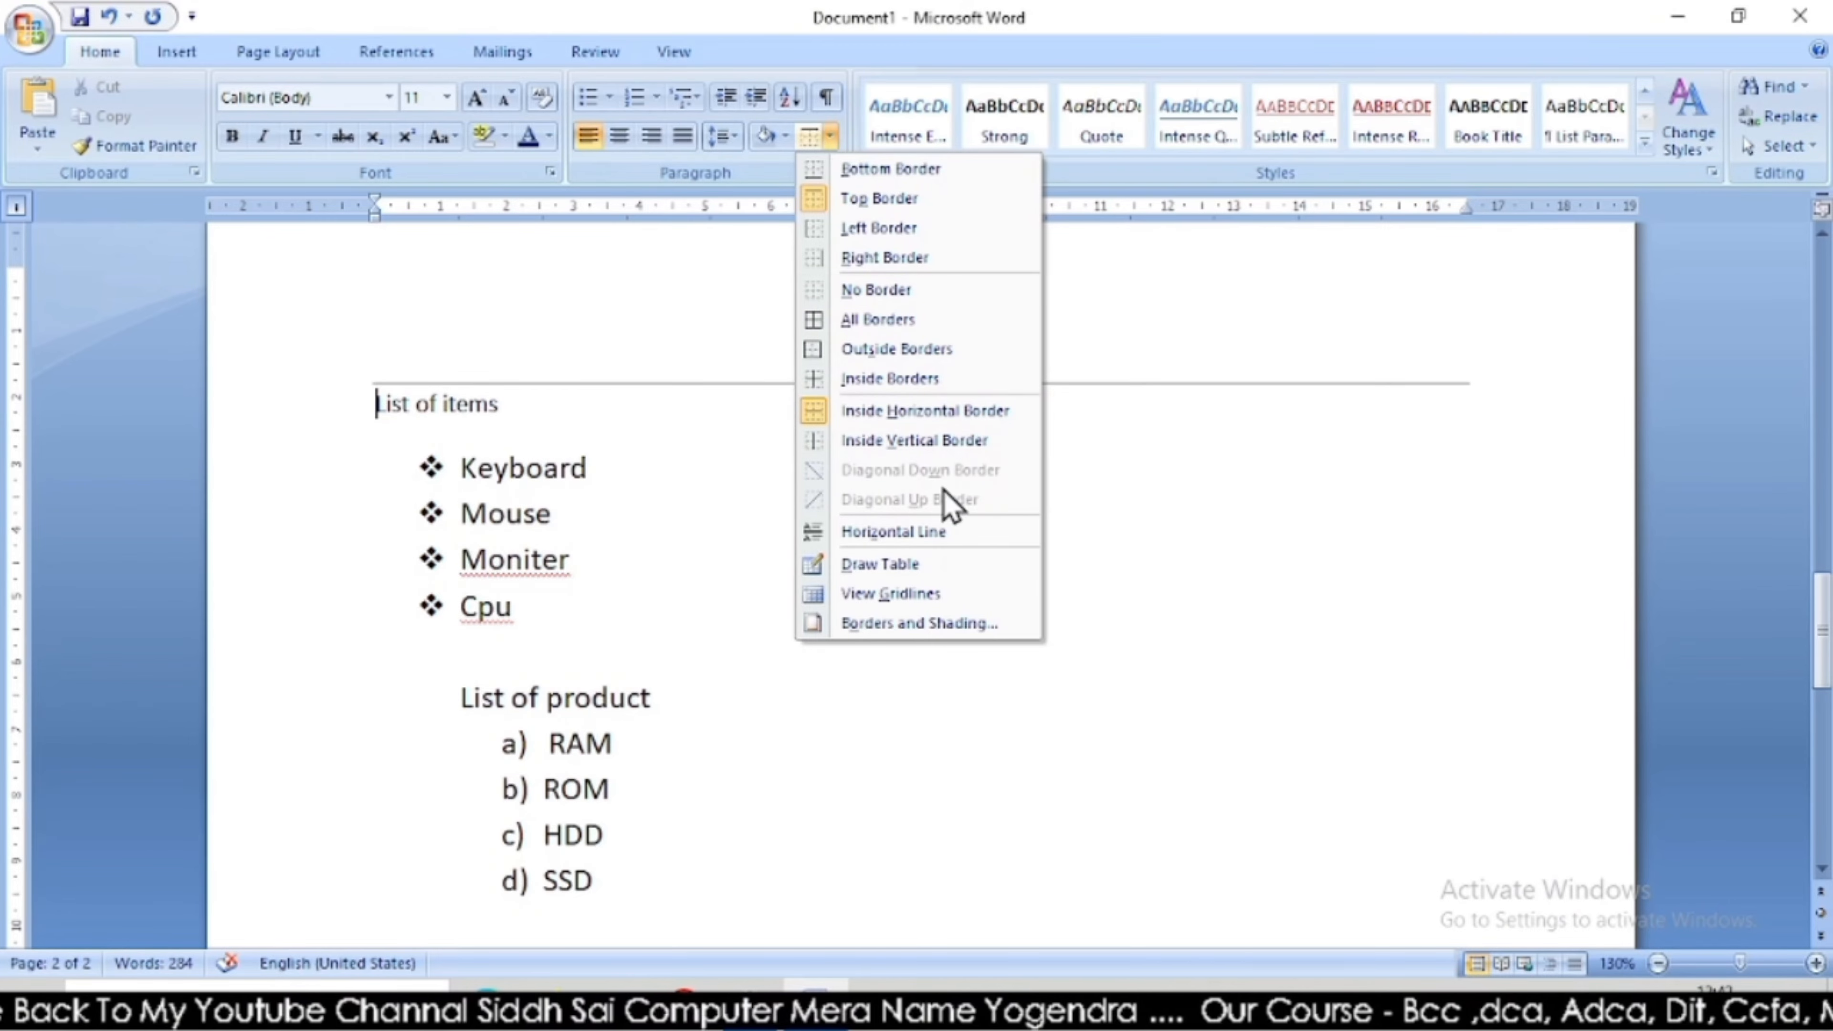
click(908, 574)
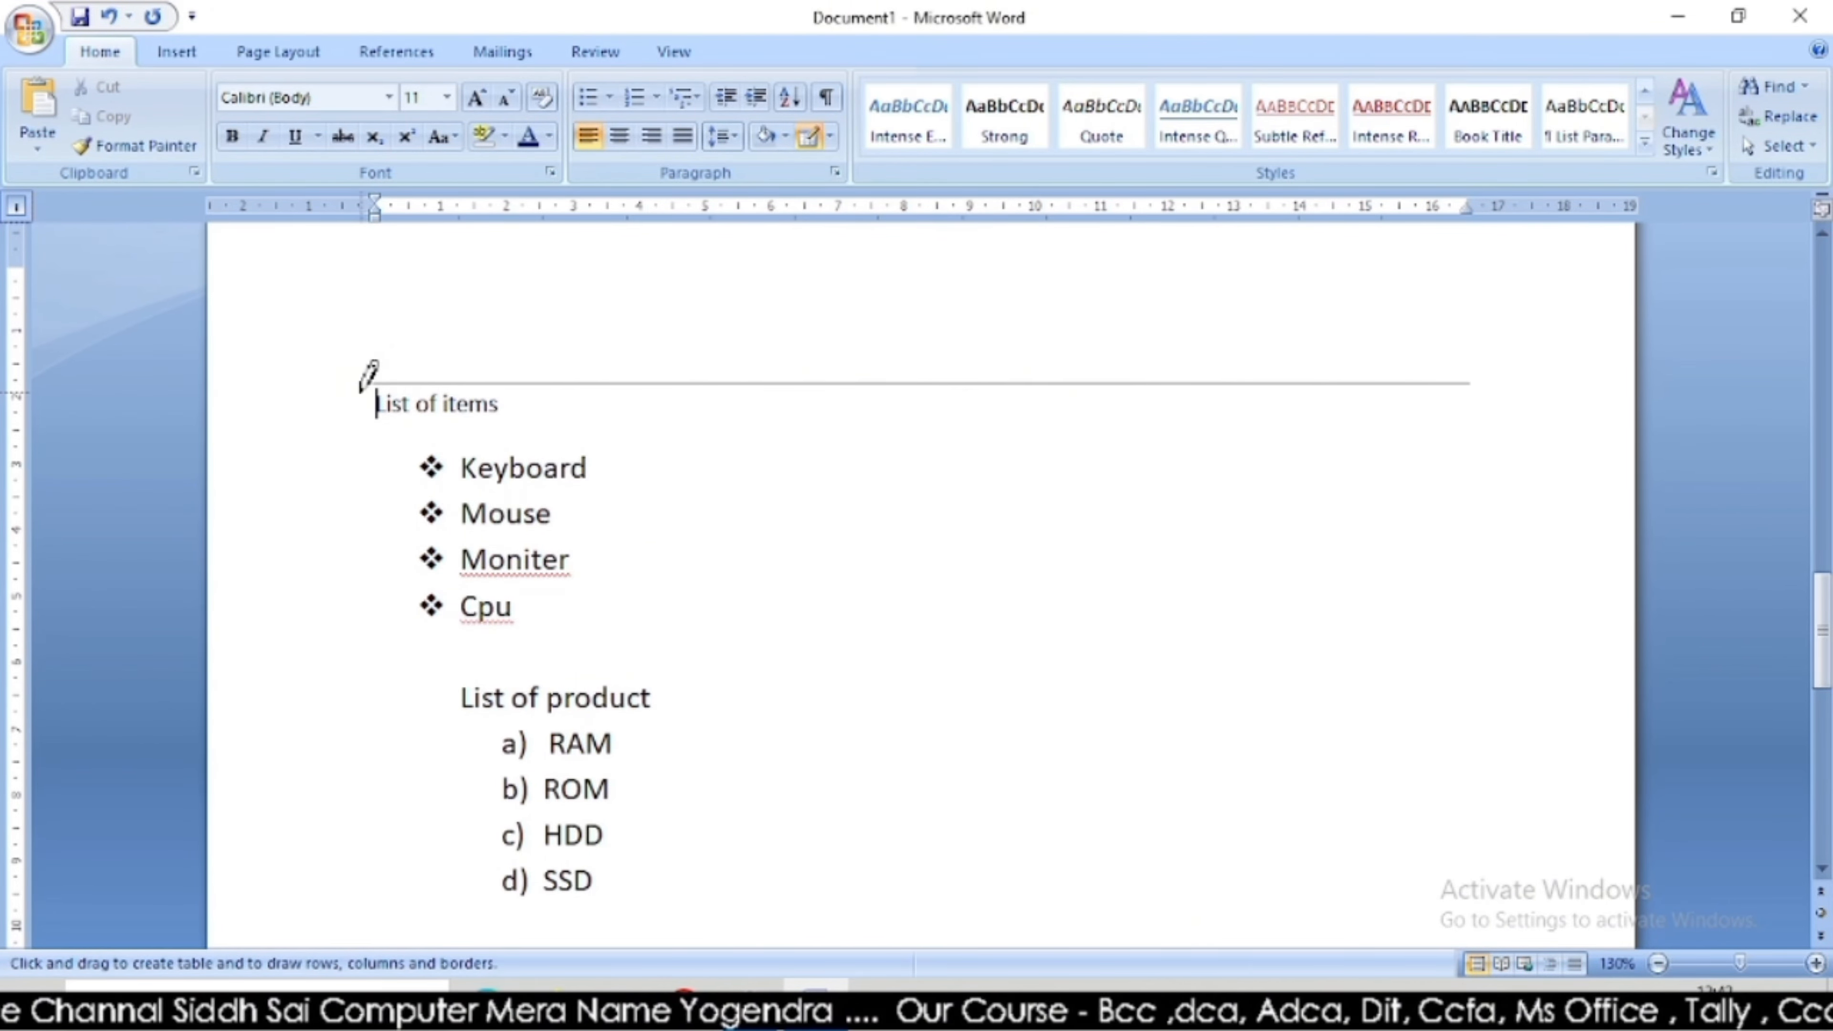
mouse_move(375, 429)
mouse_down()
mouse_move(1609, 437)
mouse_move(1477, 457)
mouse_move(1510, 453)
mouse_move(1479, 442)
mouse_up()
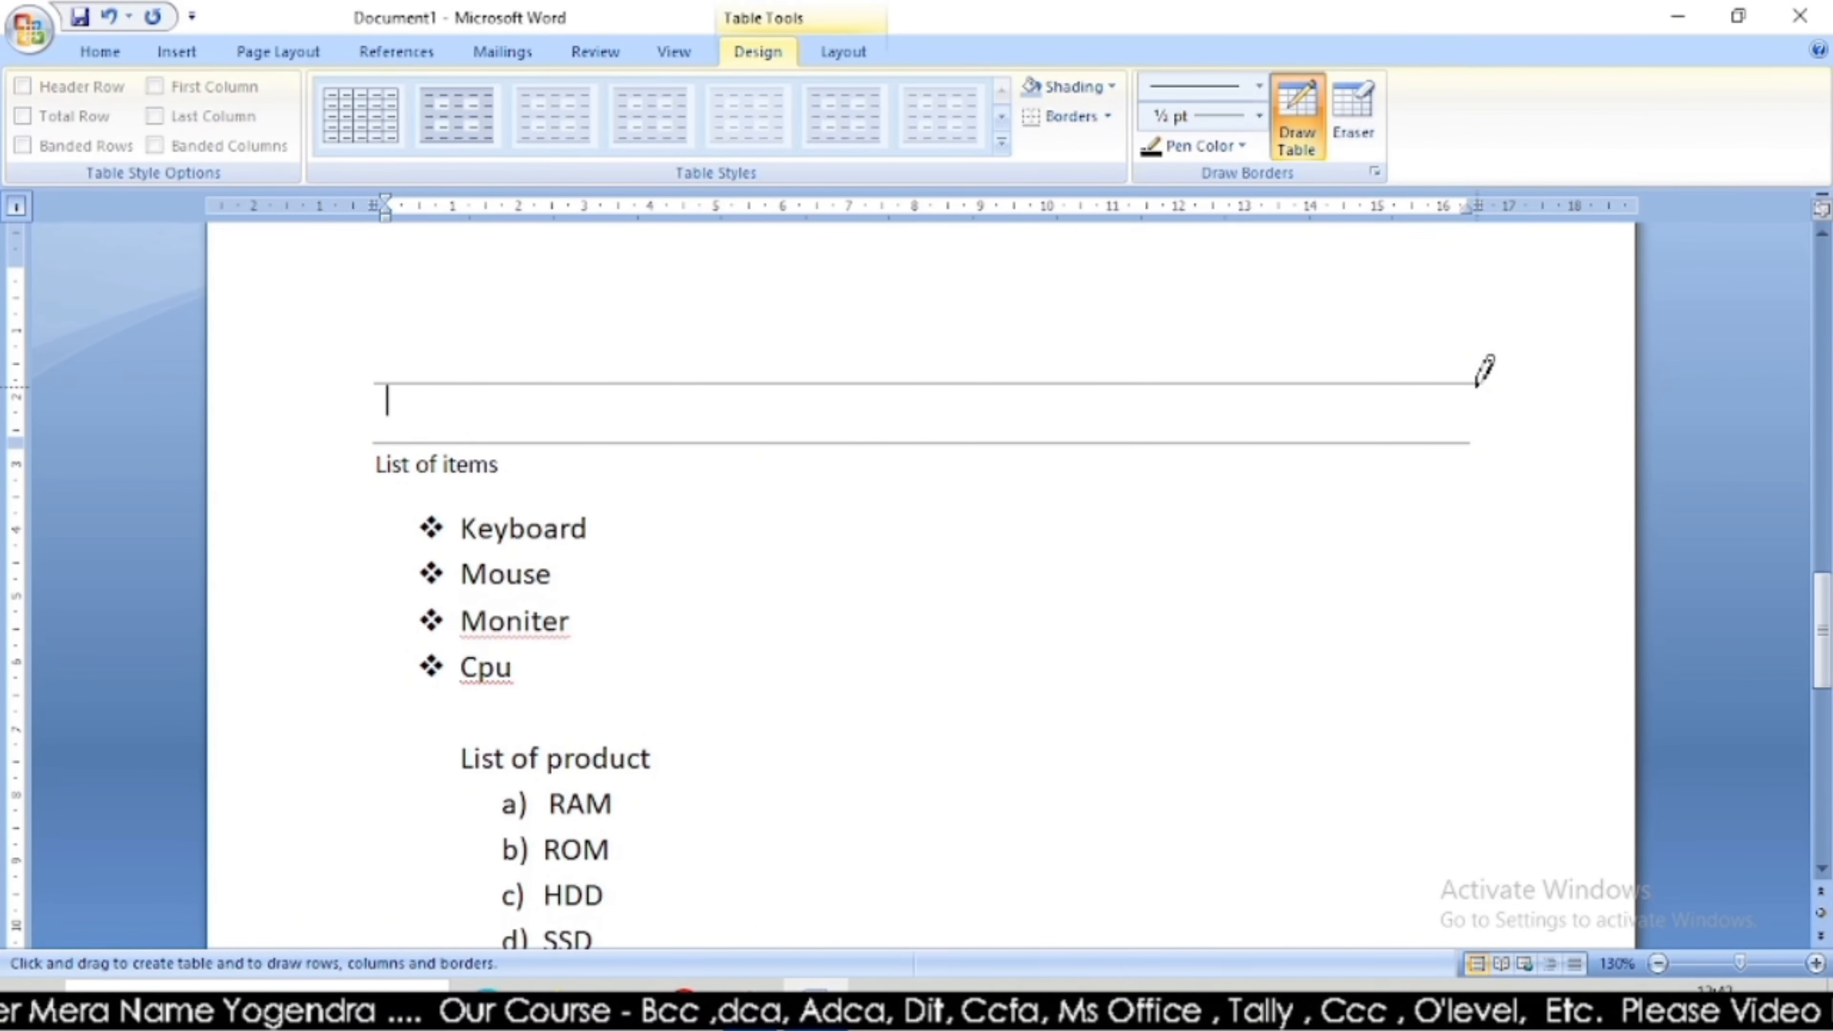
drag(1478, 384, 1478, 386)
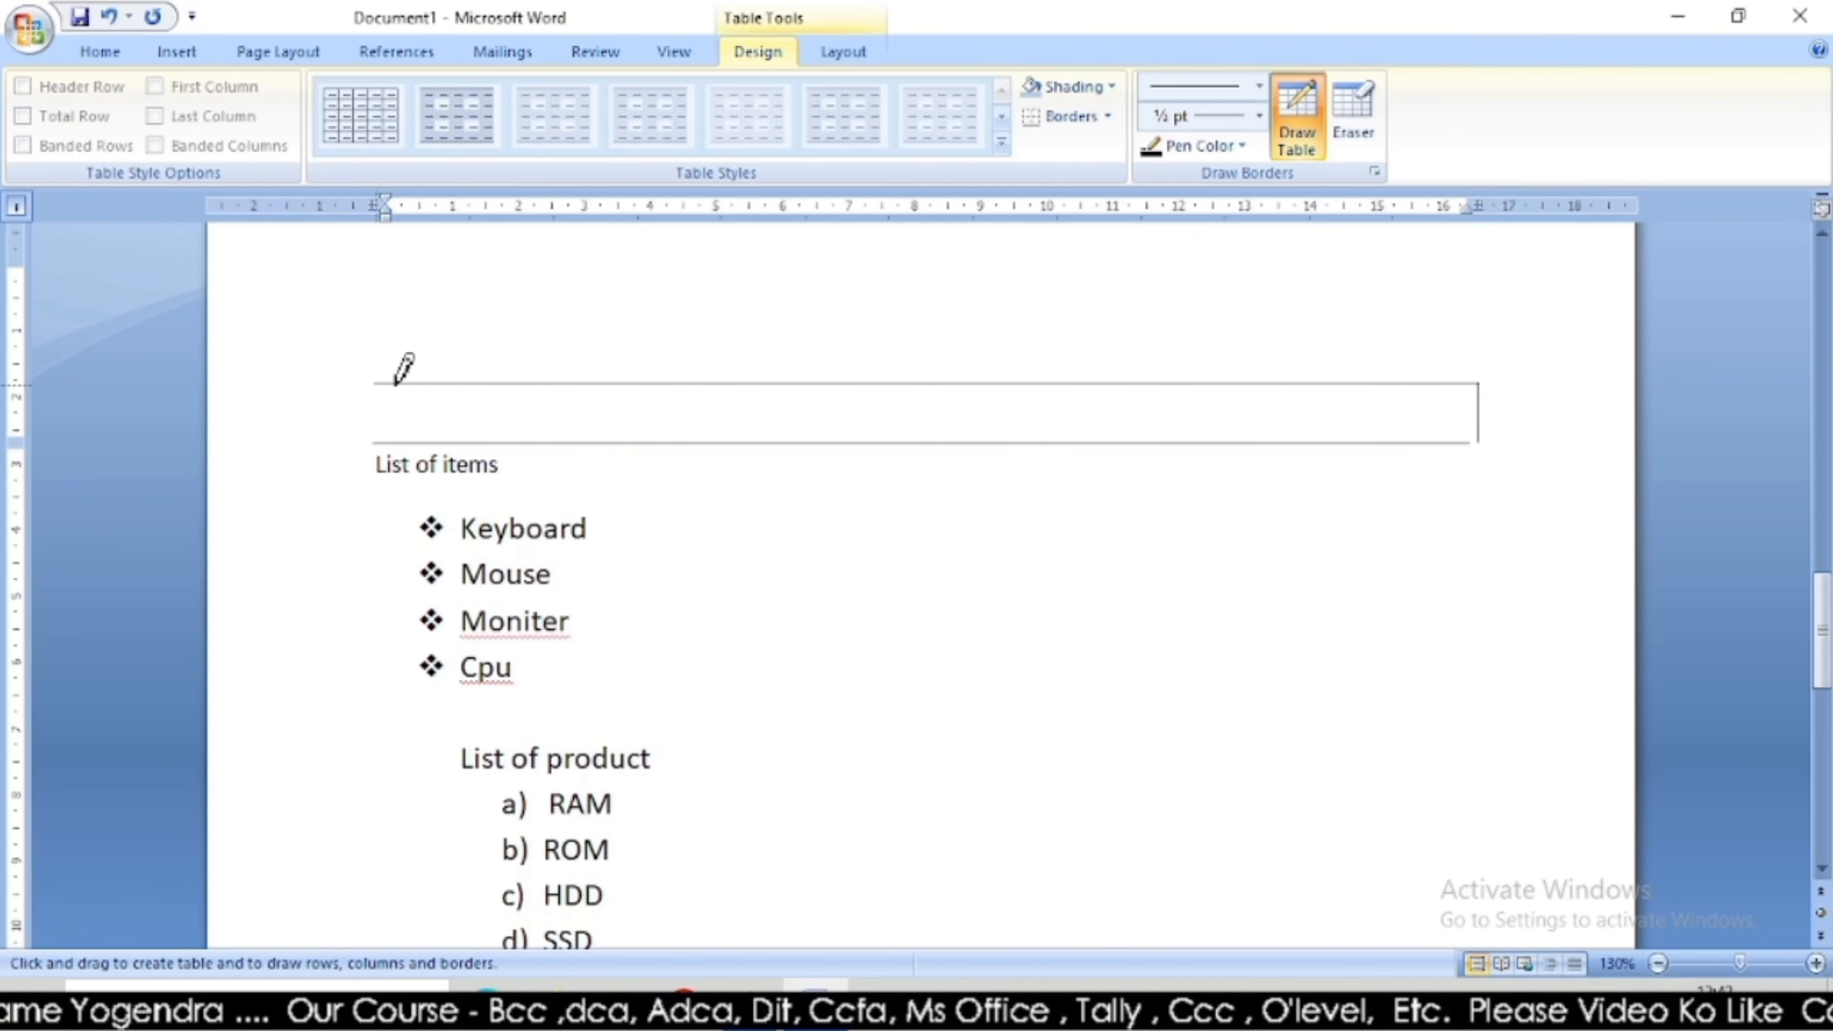
drag(679, 384, 681, 442)
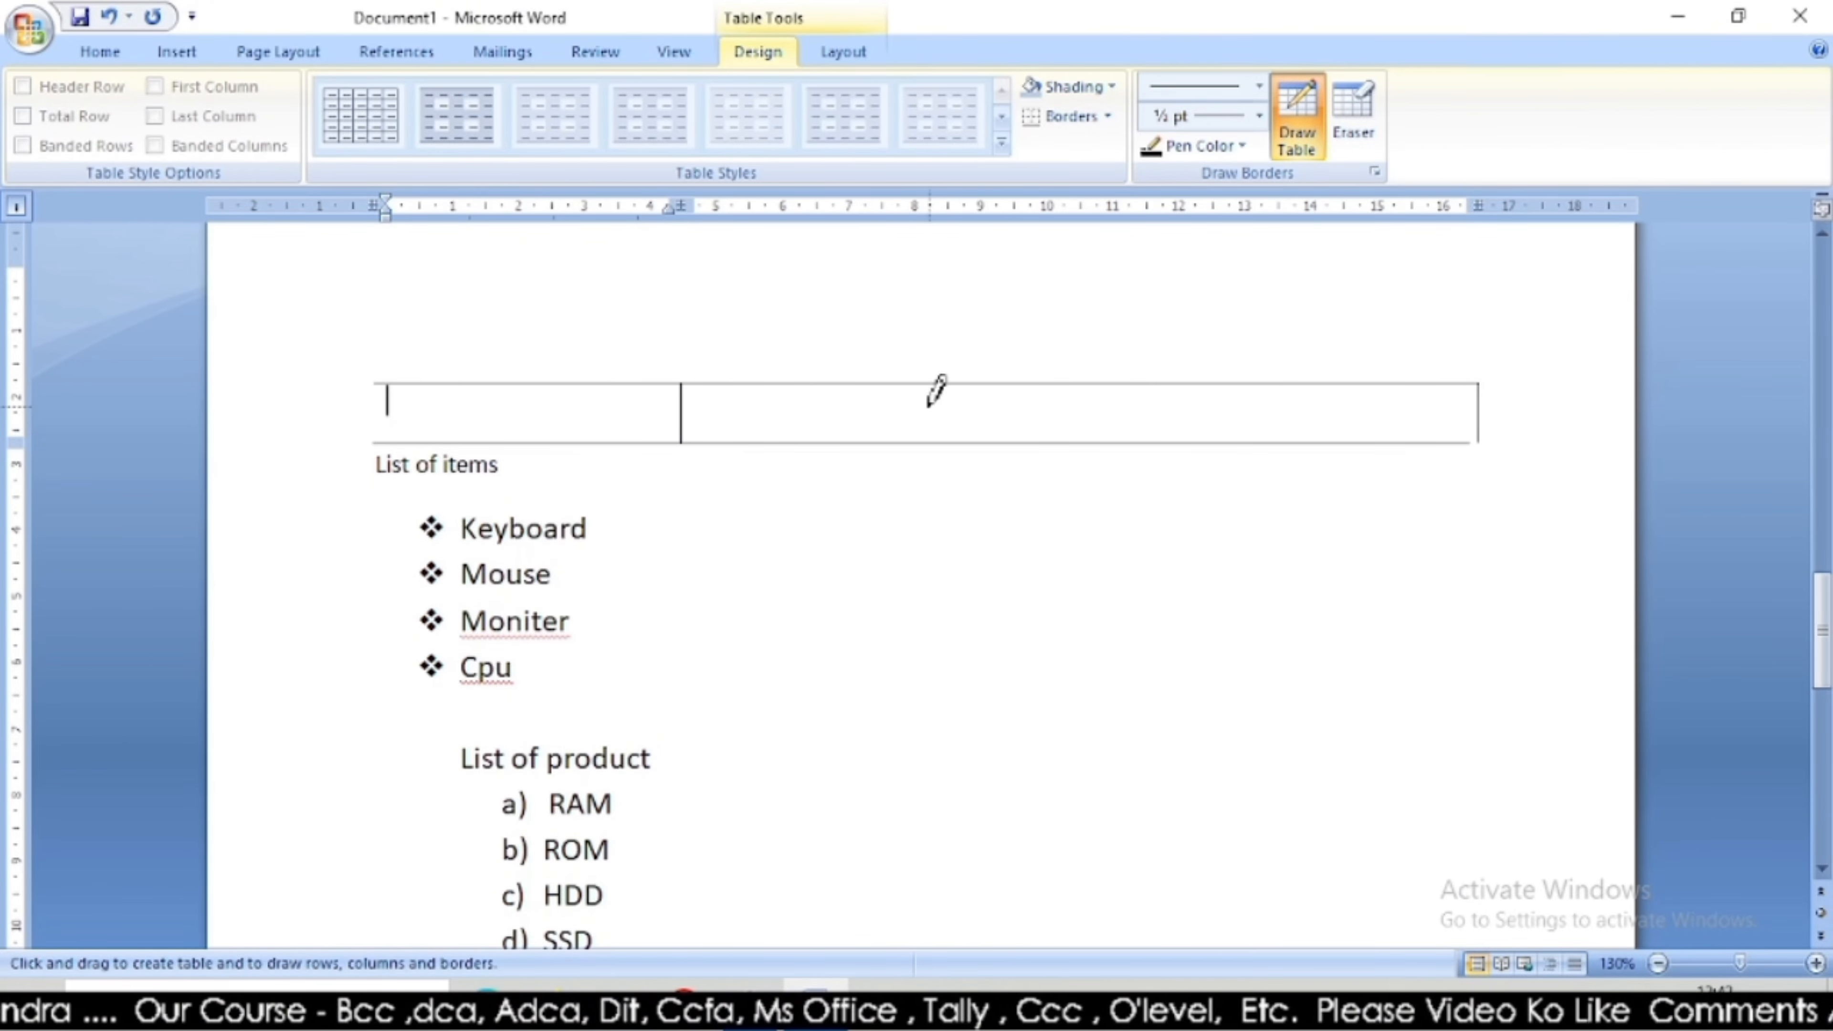
drag(969, 387, 968, 442)
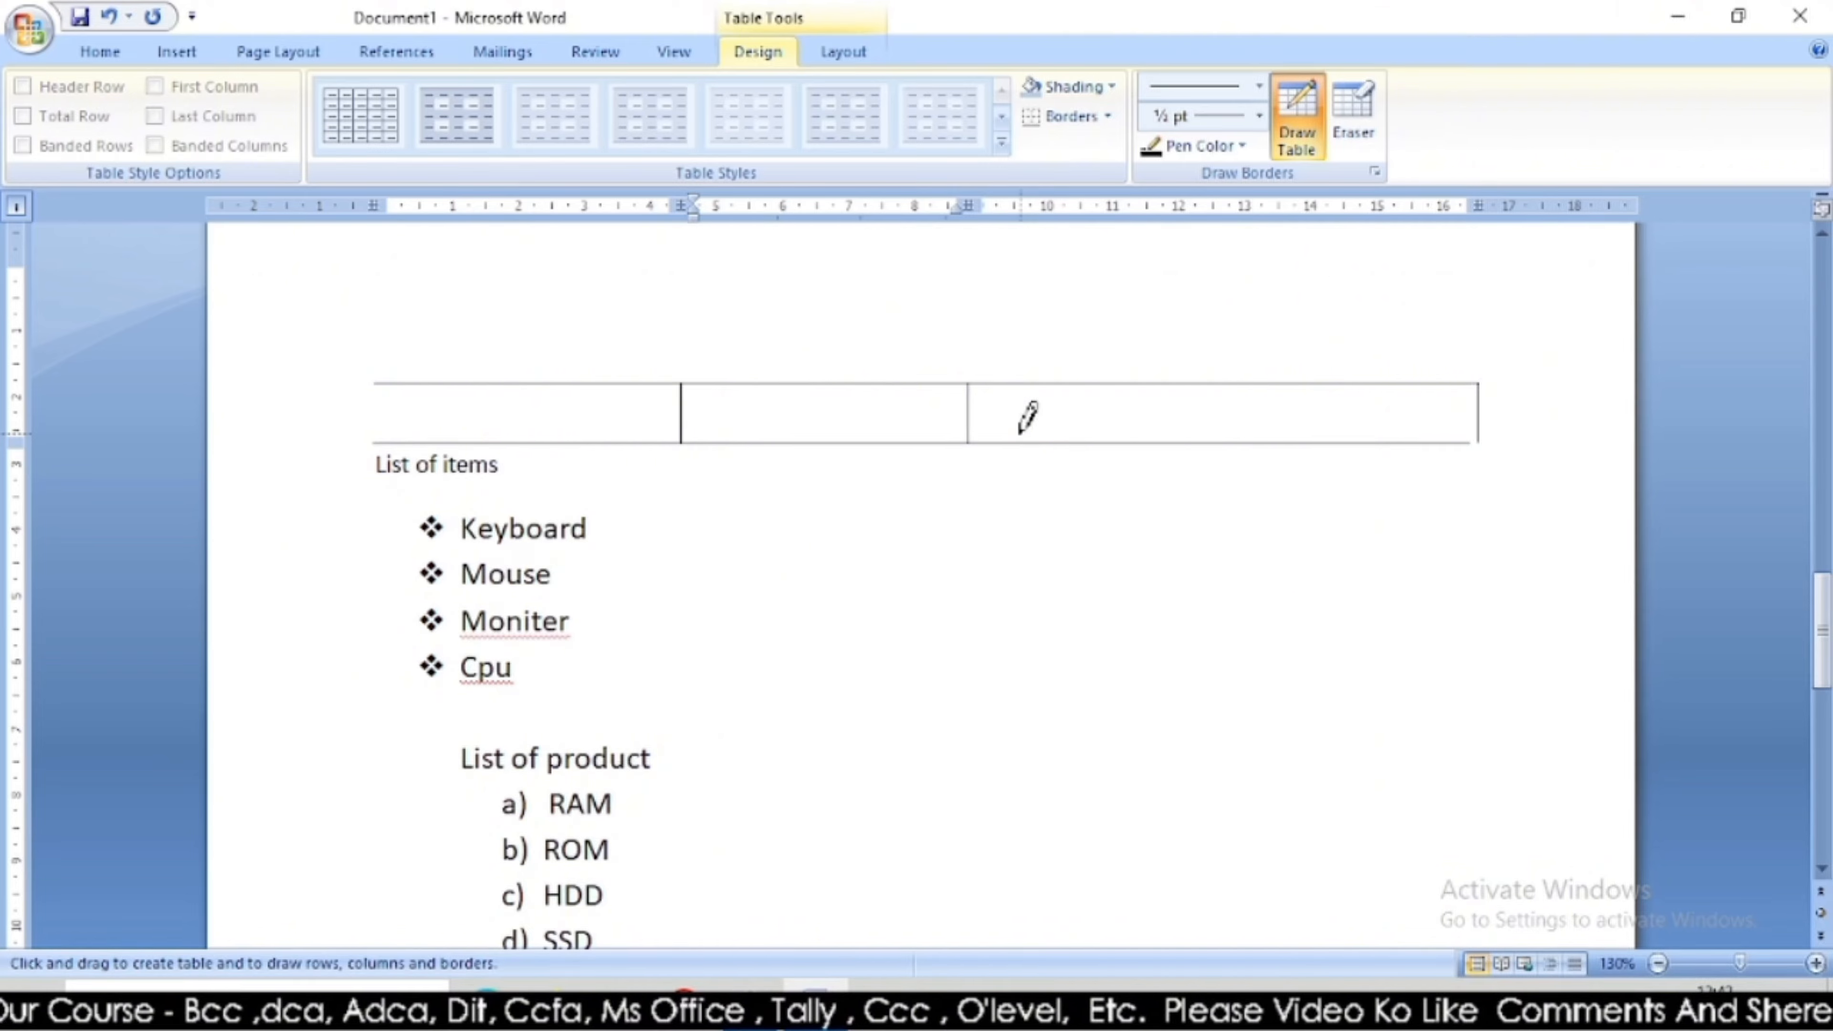
double_click(743, 529)
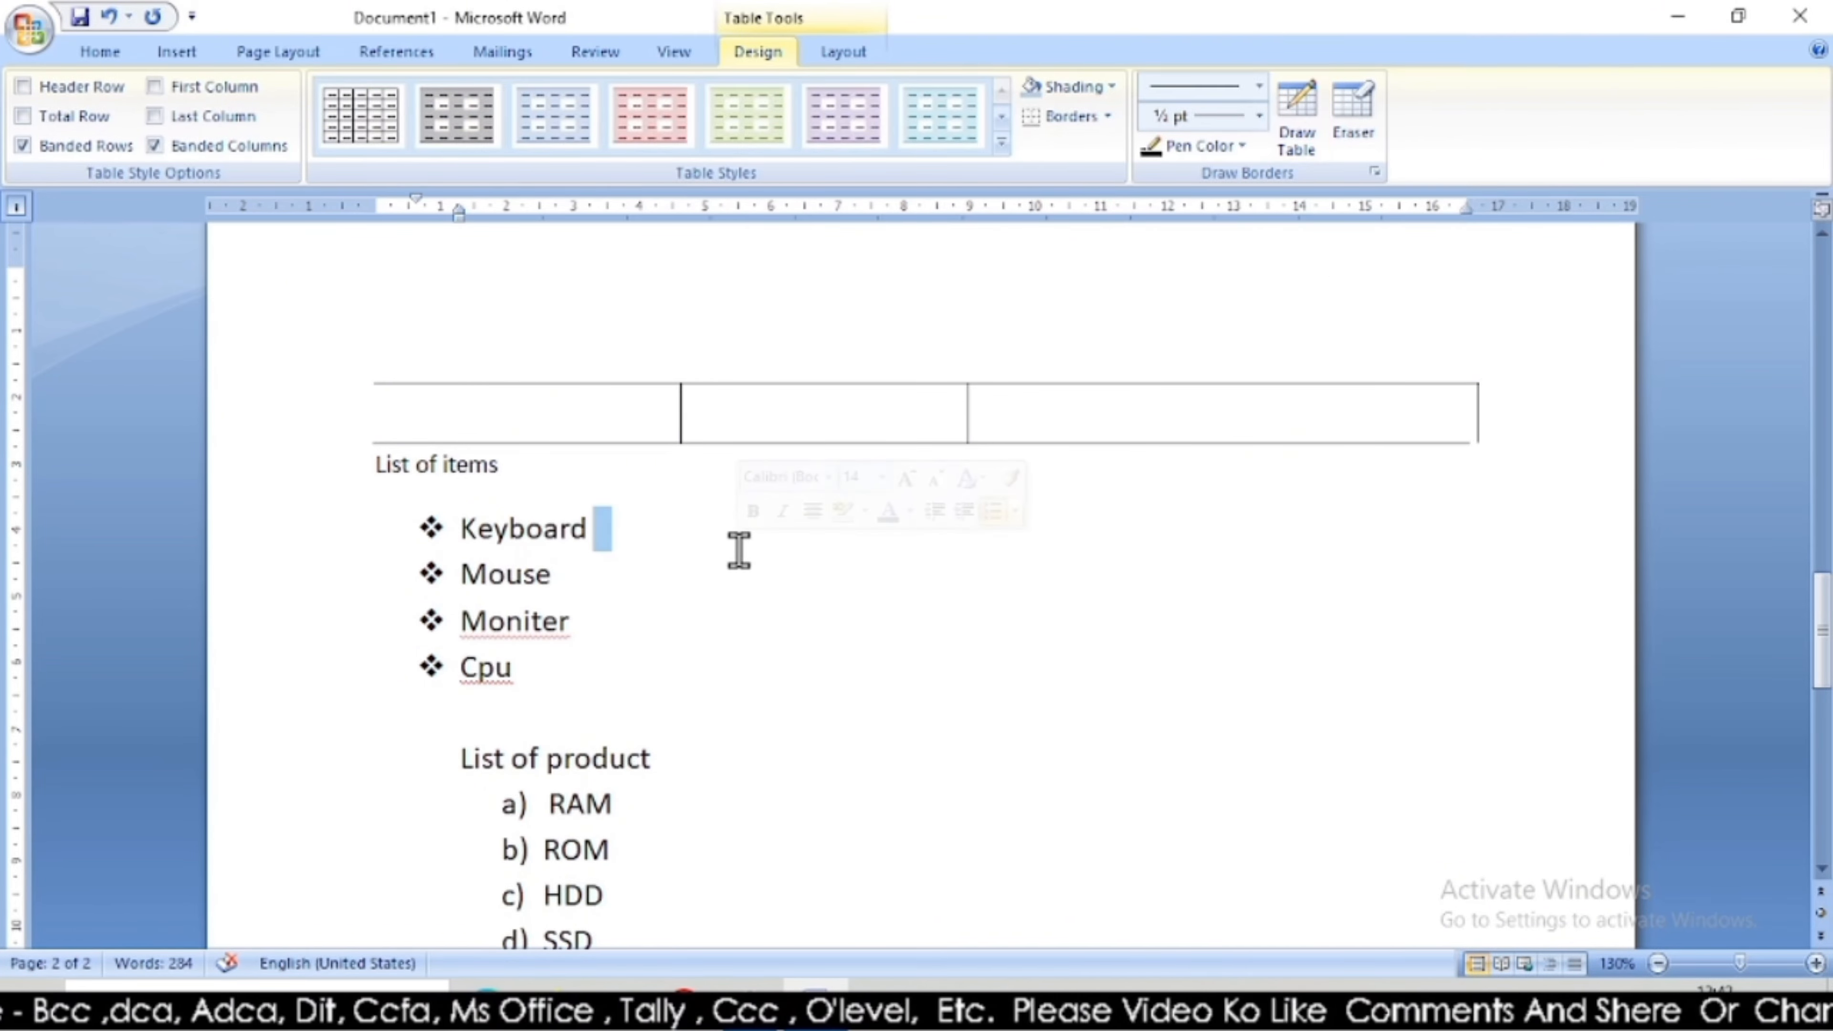
click(832, 137)
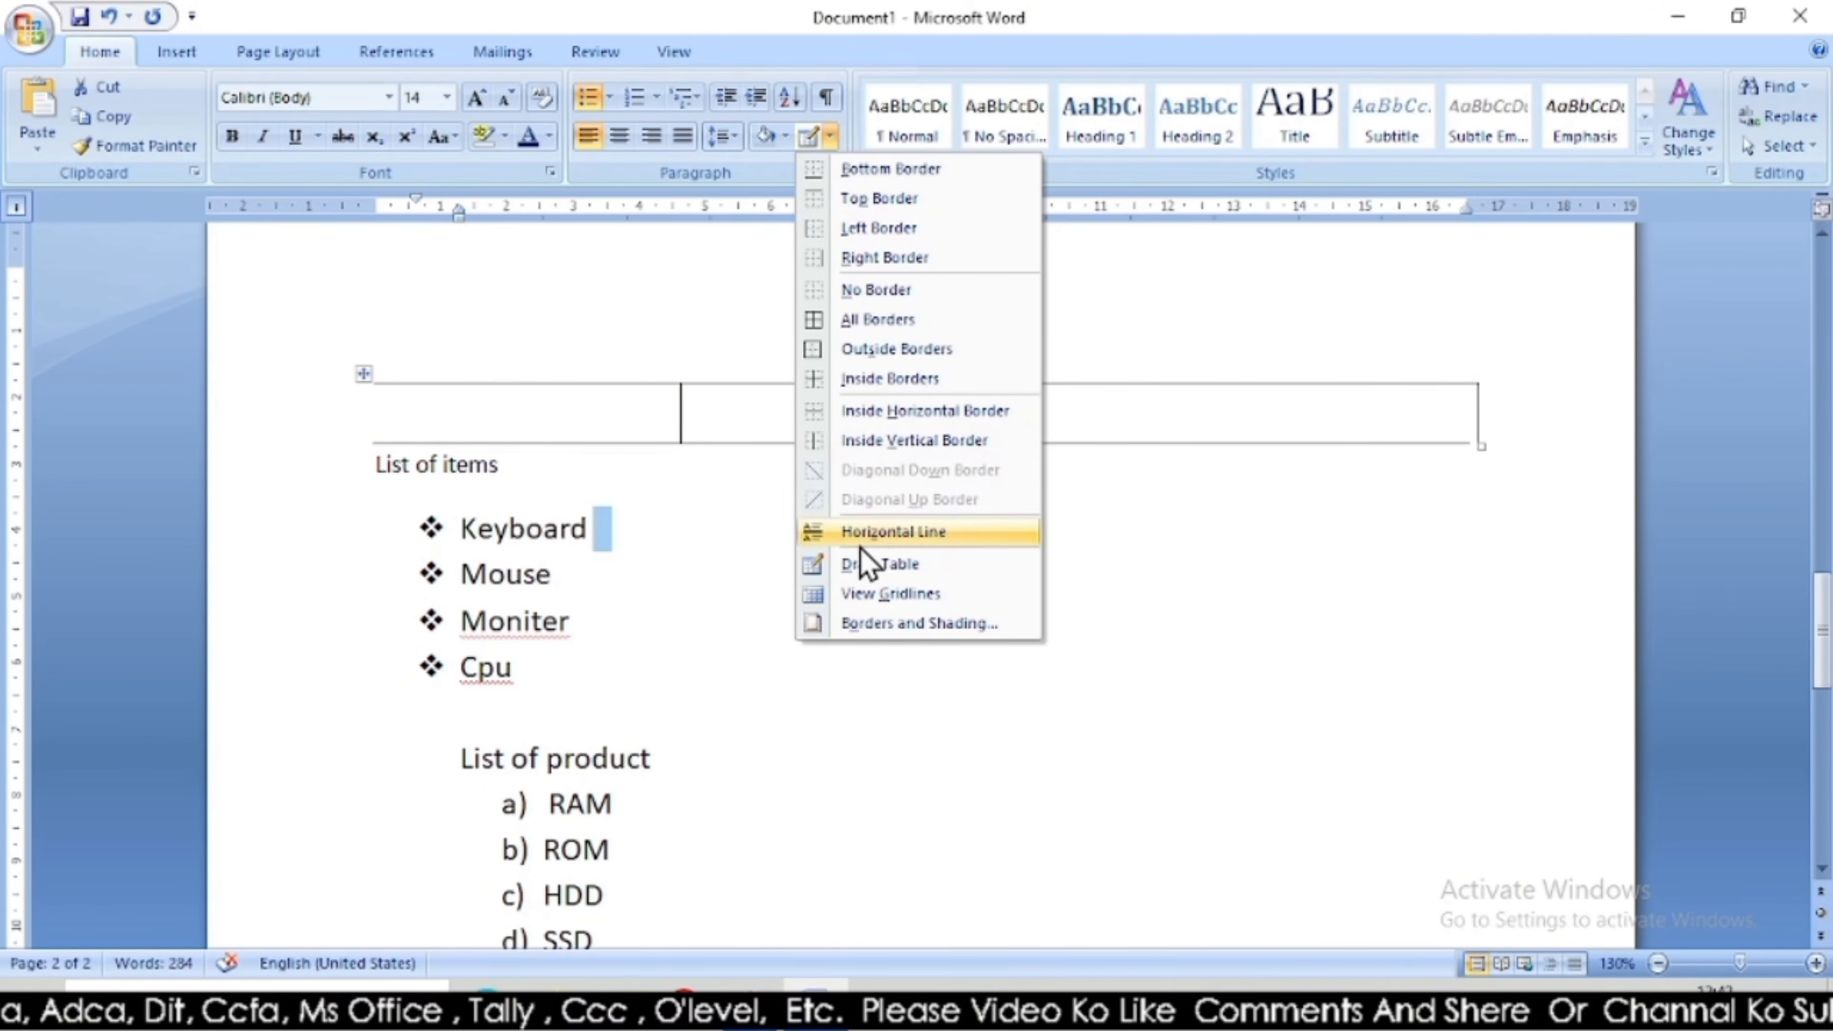
click(697, 592)
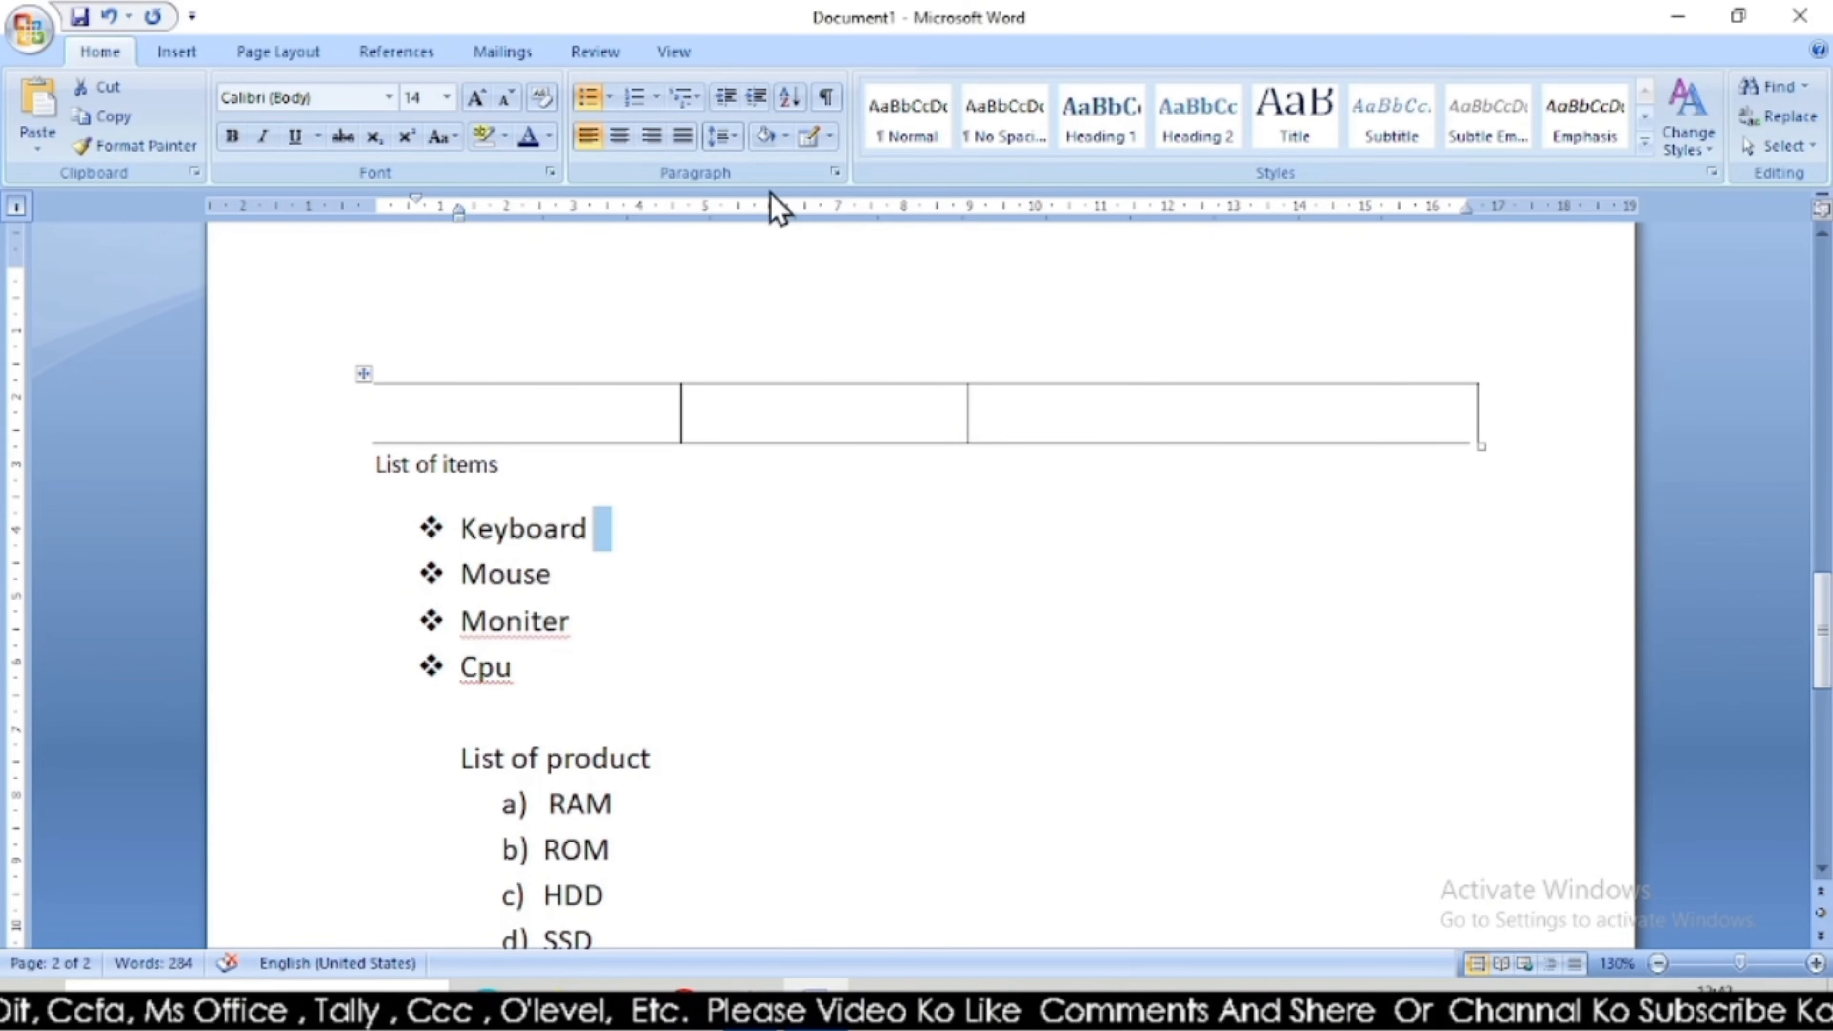
Show the formatting marks with the "You can easily change the formatting" paragraph selected, and hide them again.
scroll(683, 304, up, 18)
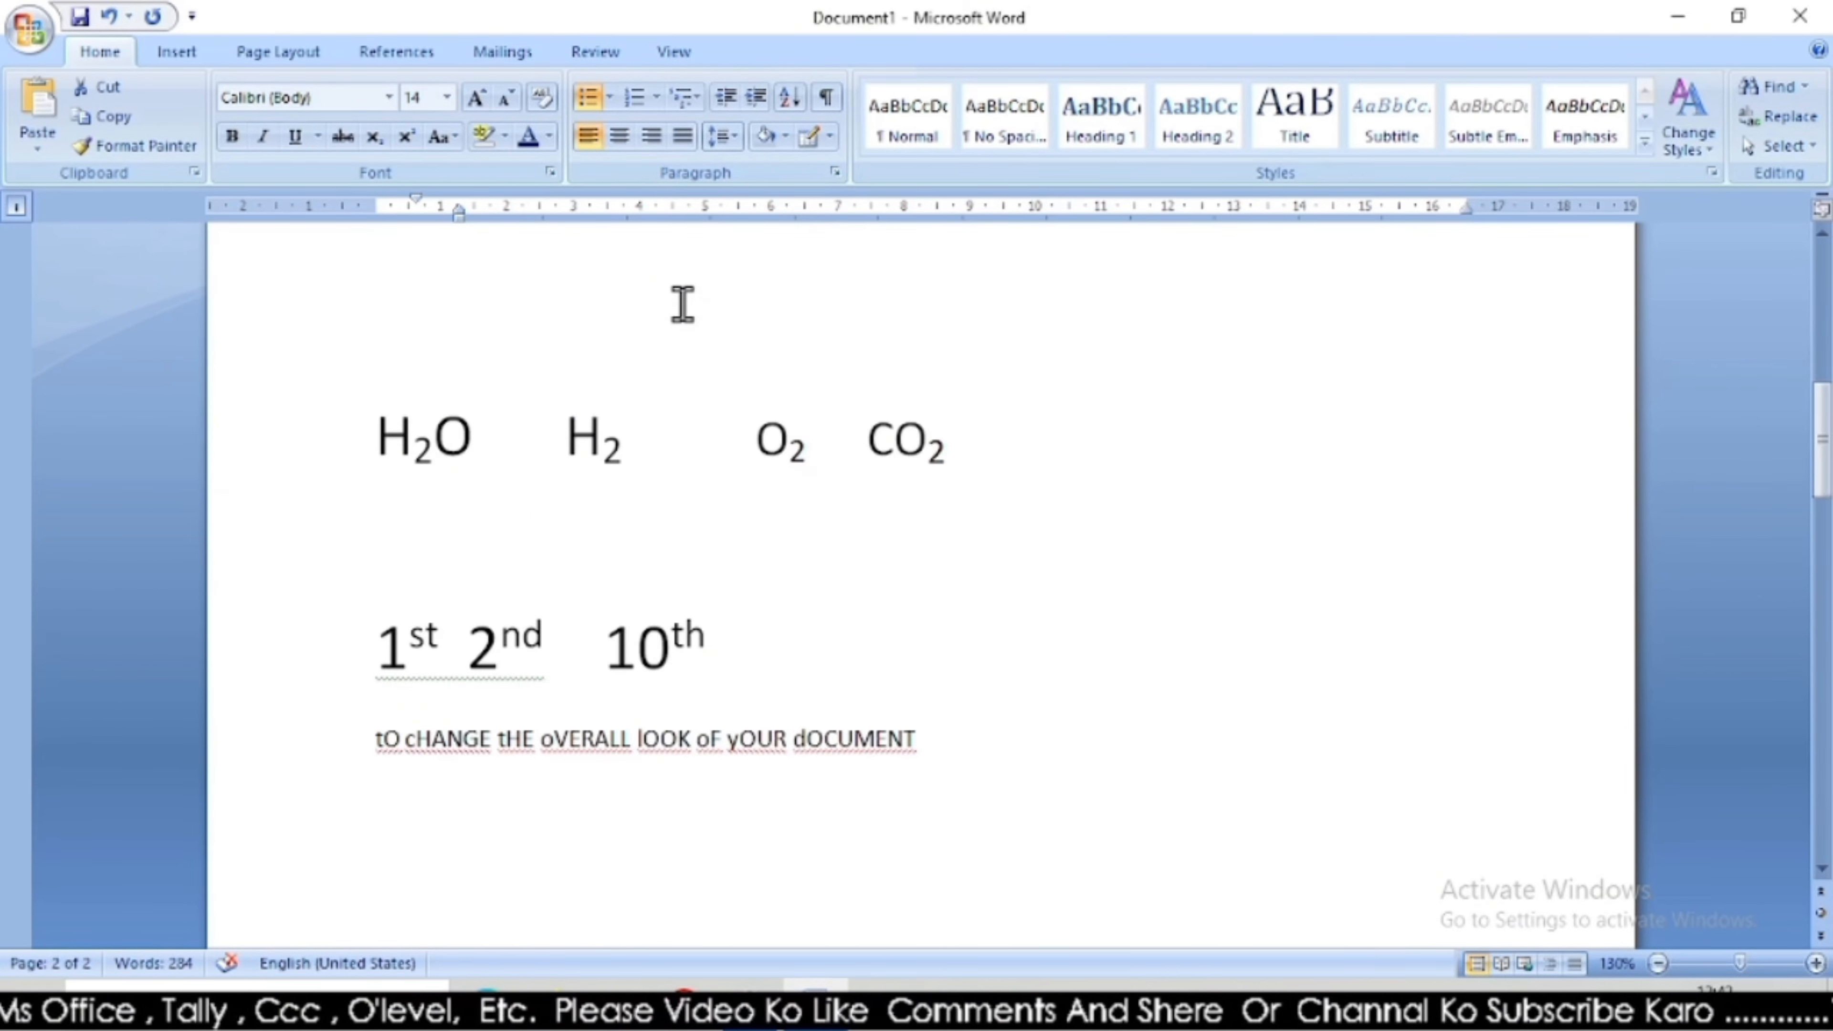
click(402, 318)
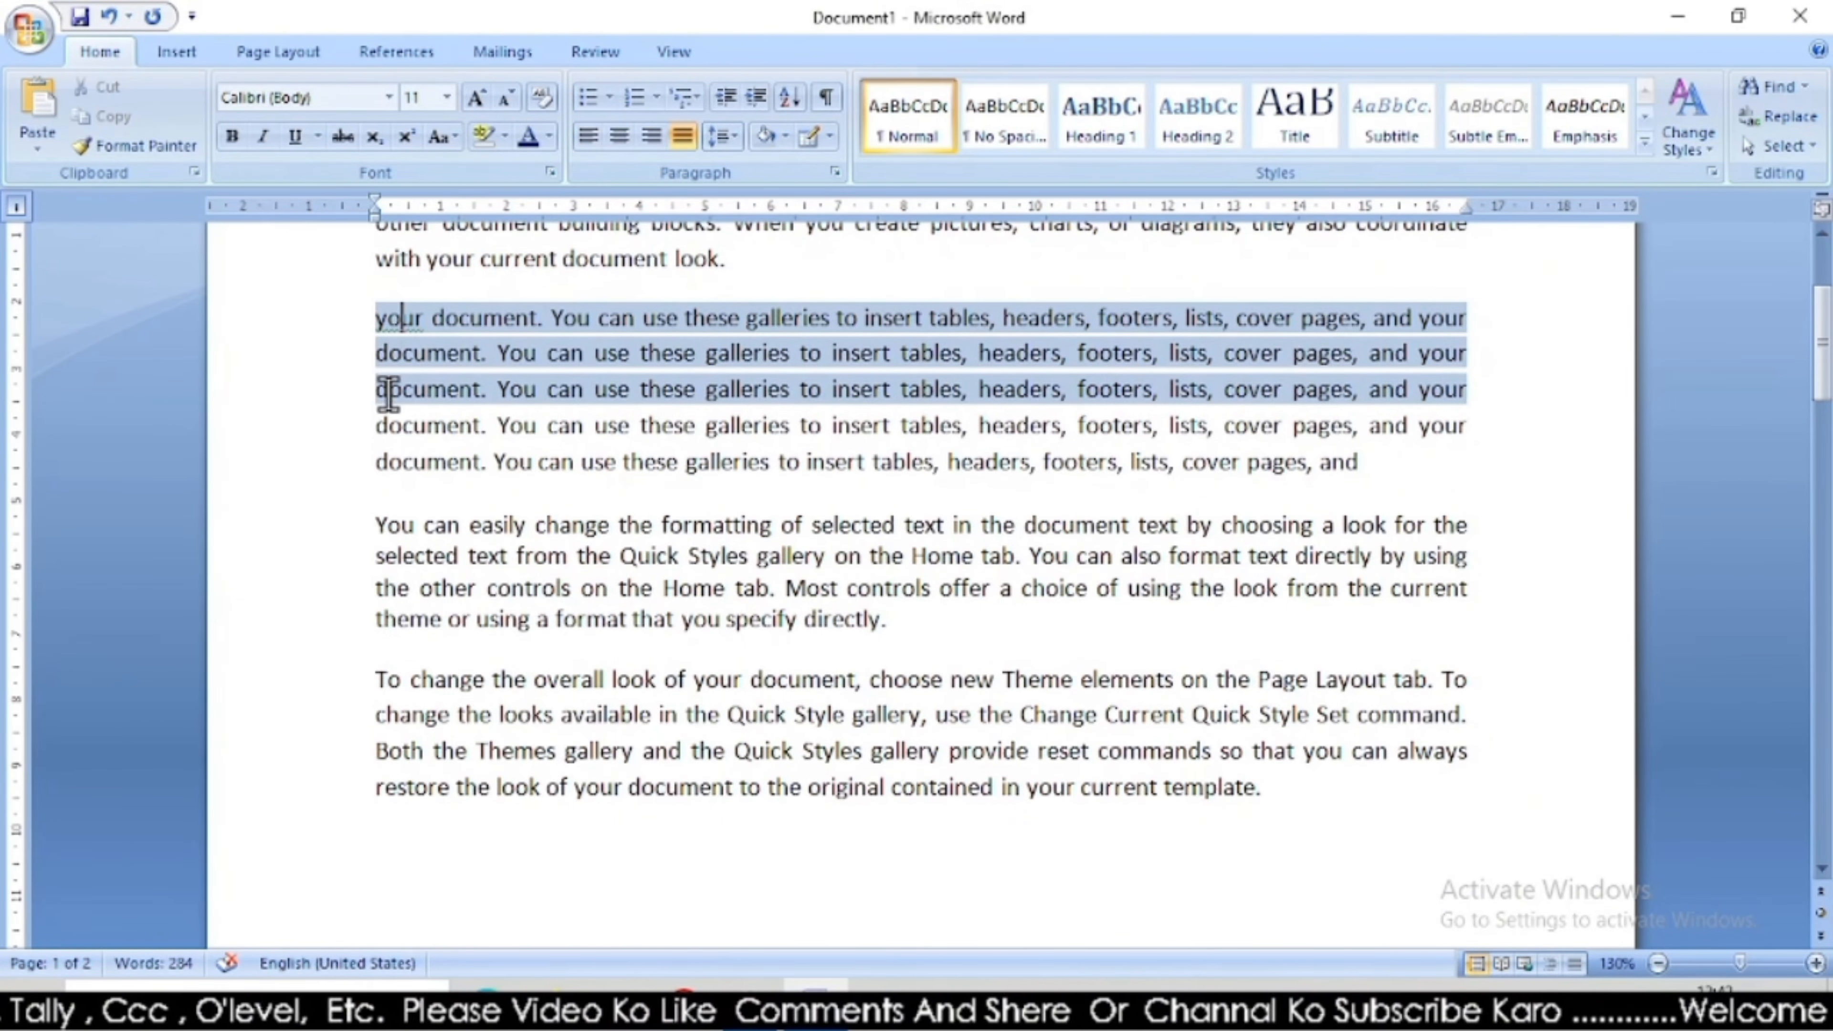
drag(376, 519, 888, 623)
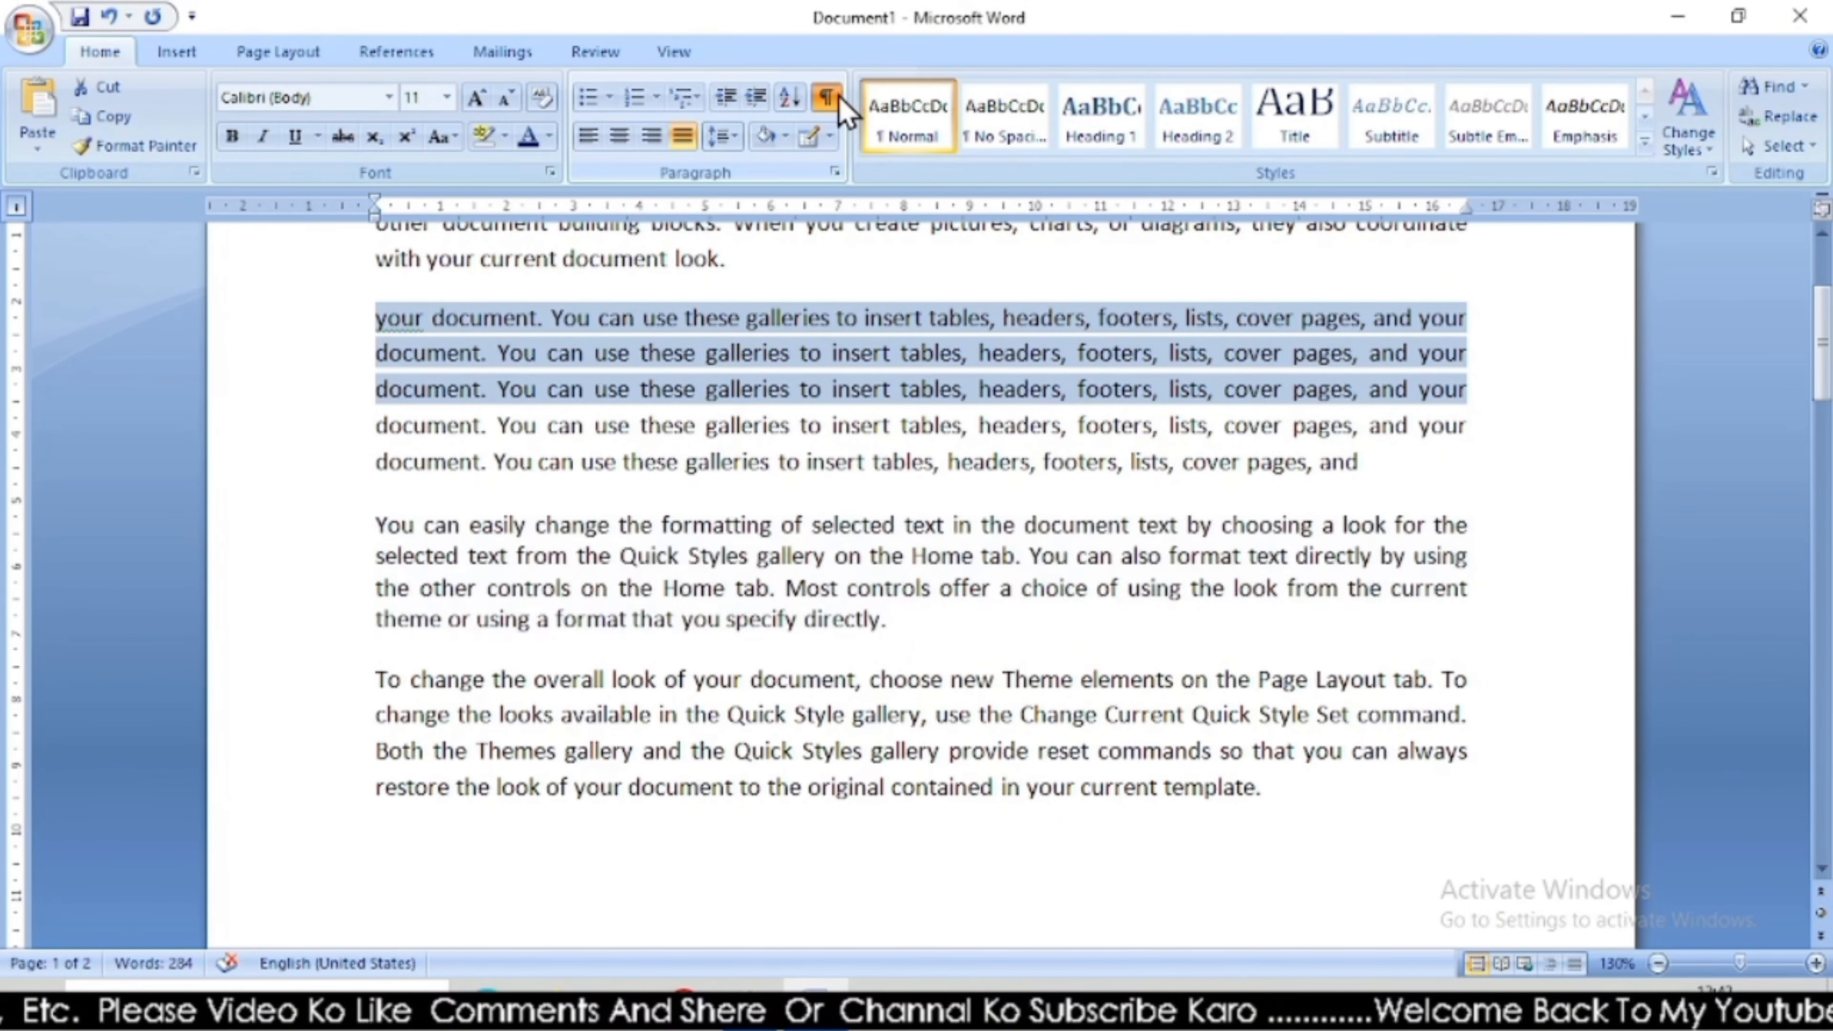
click(826, 96)
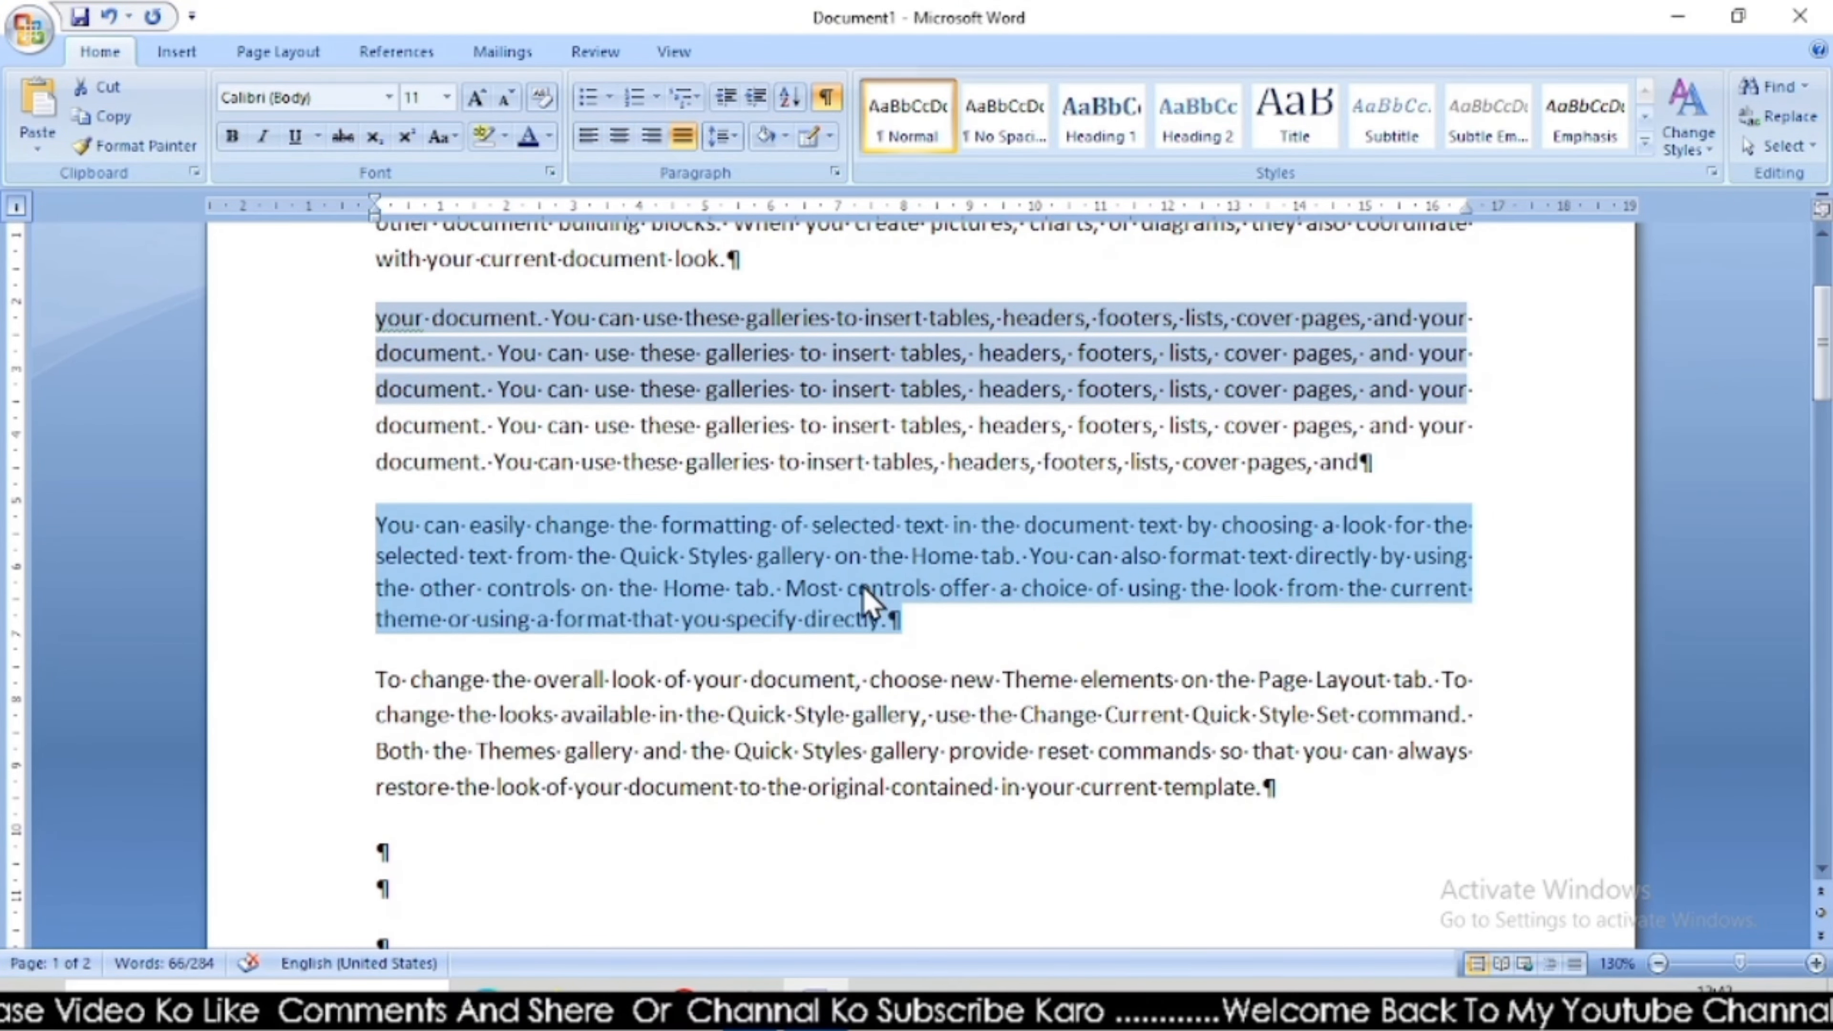
scroll(866, 628, up, 3)
scroll(871, 554, down, 2)
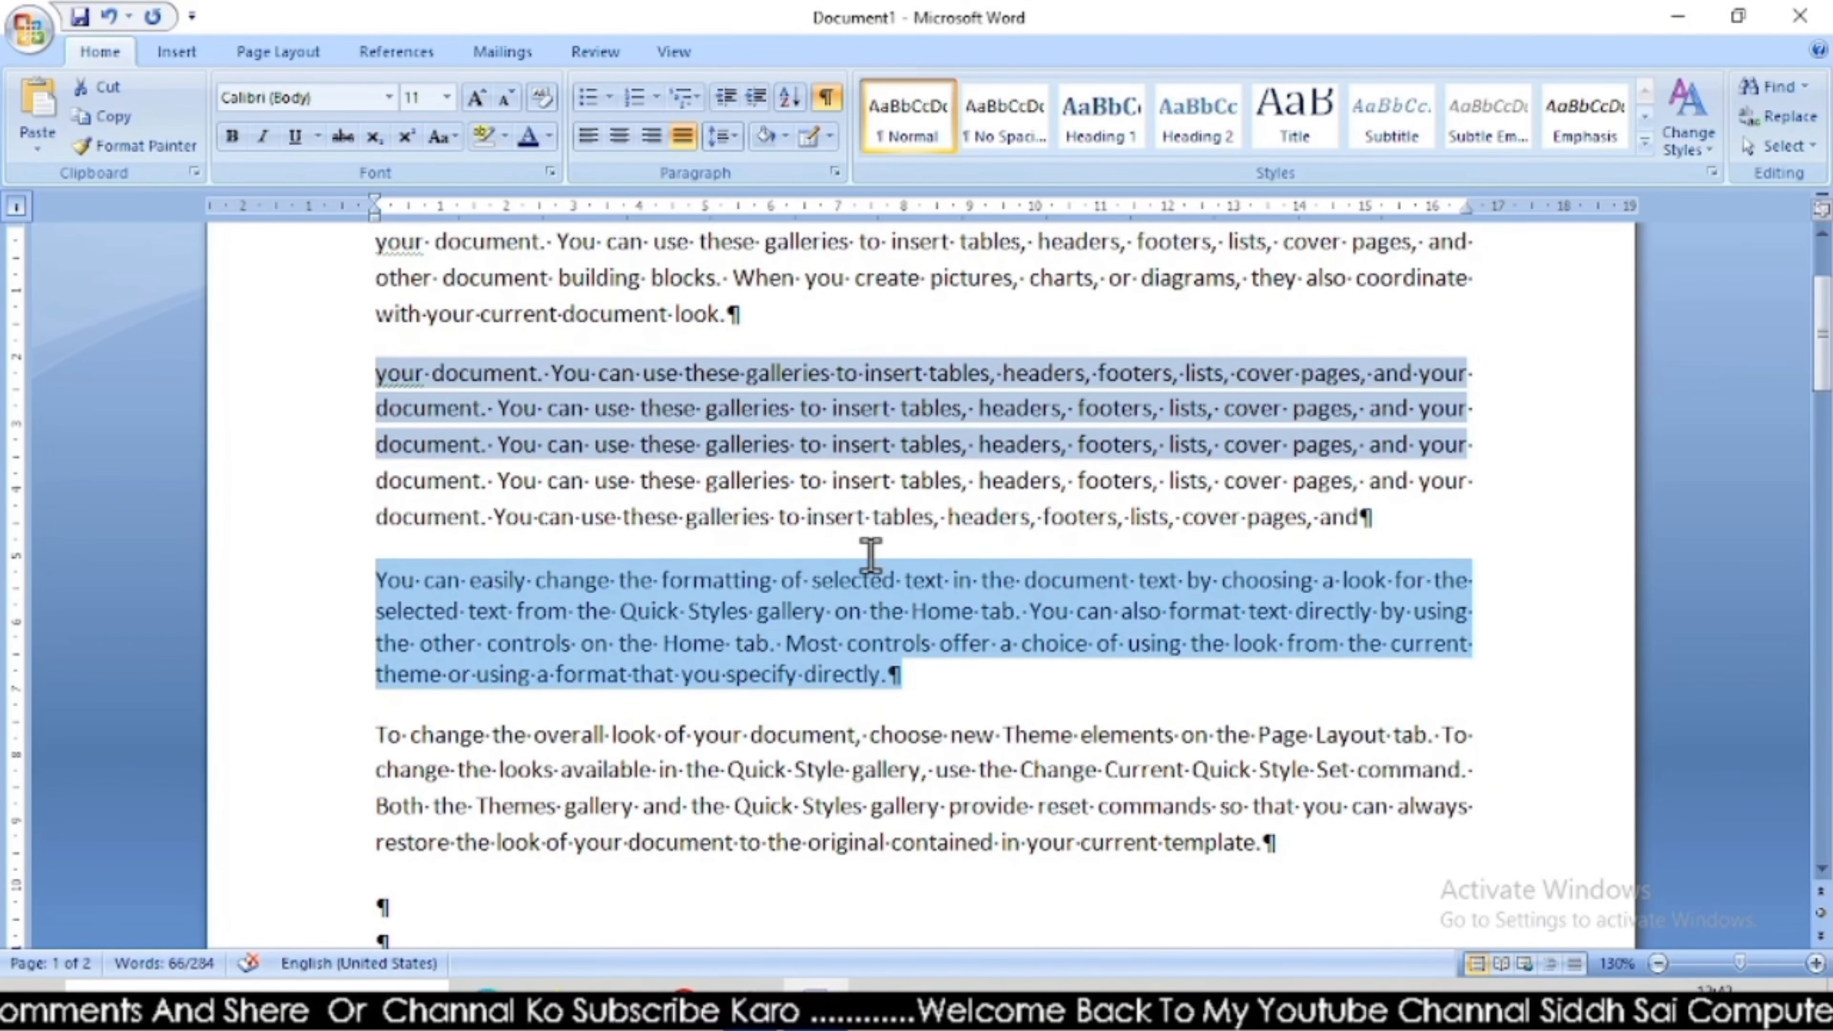
click(825, 100)
click(825, 100)
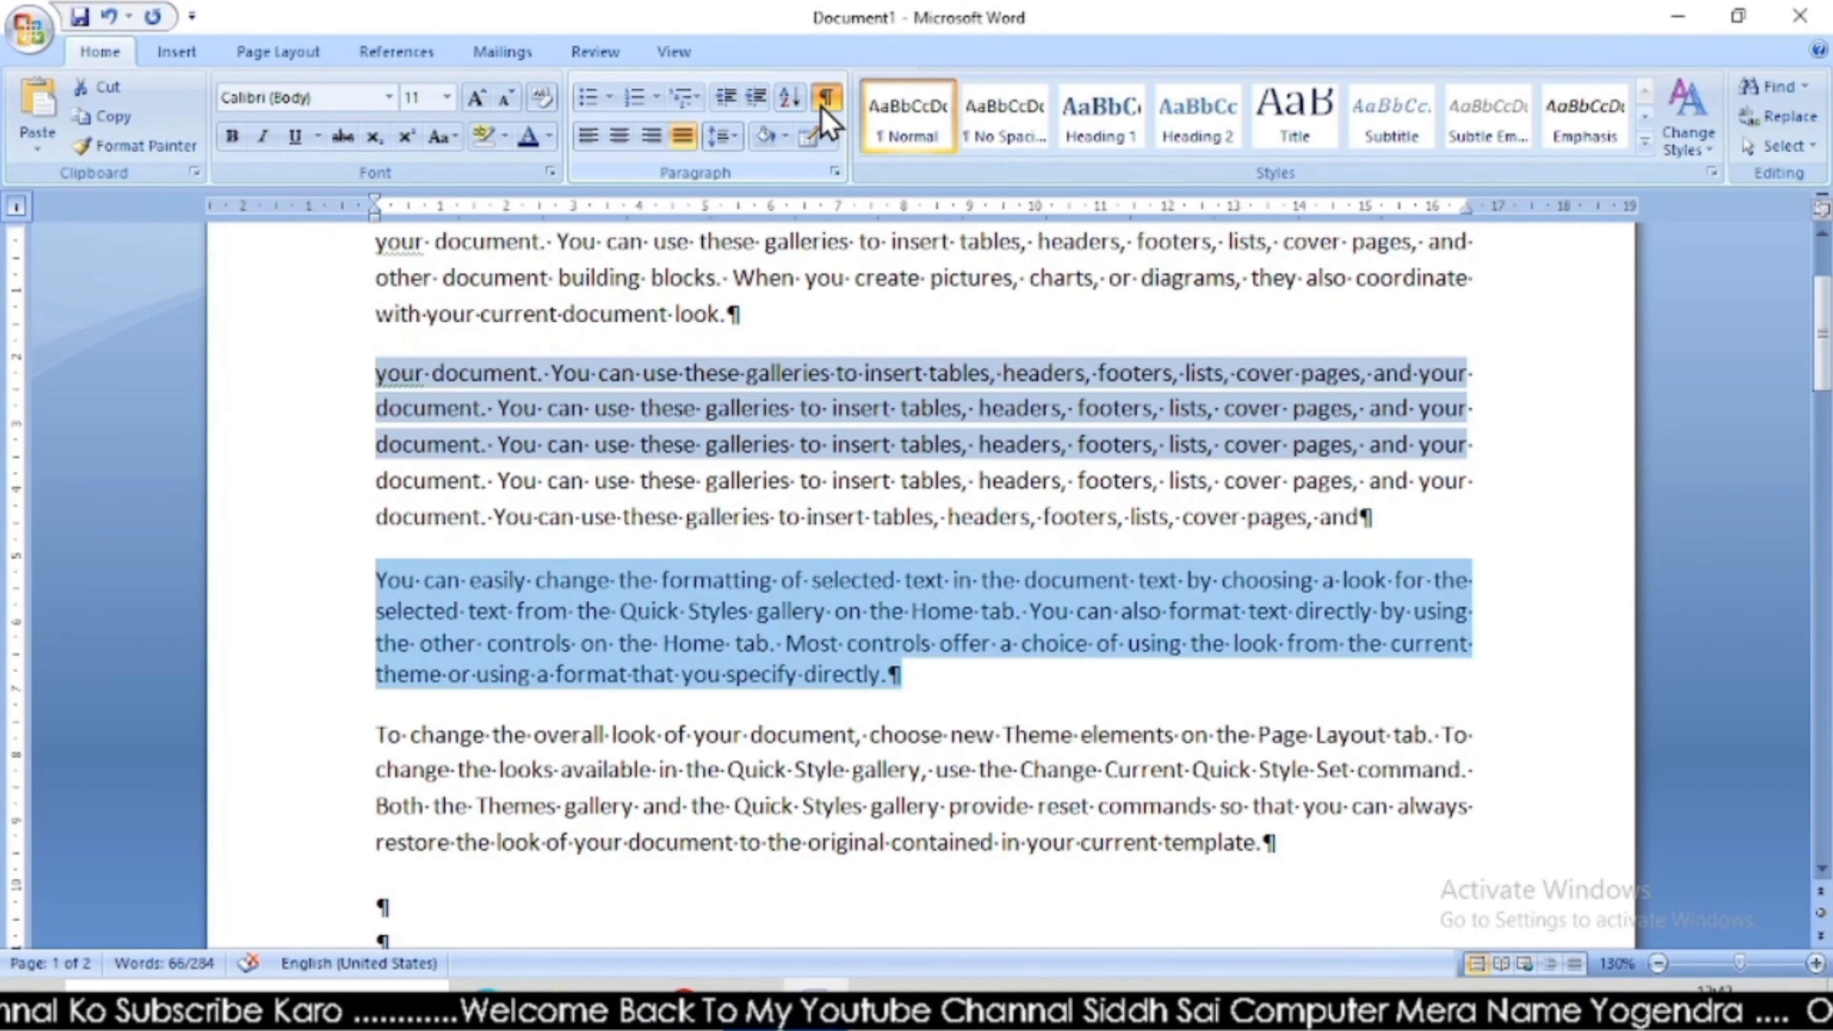
click(825, 100)
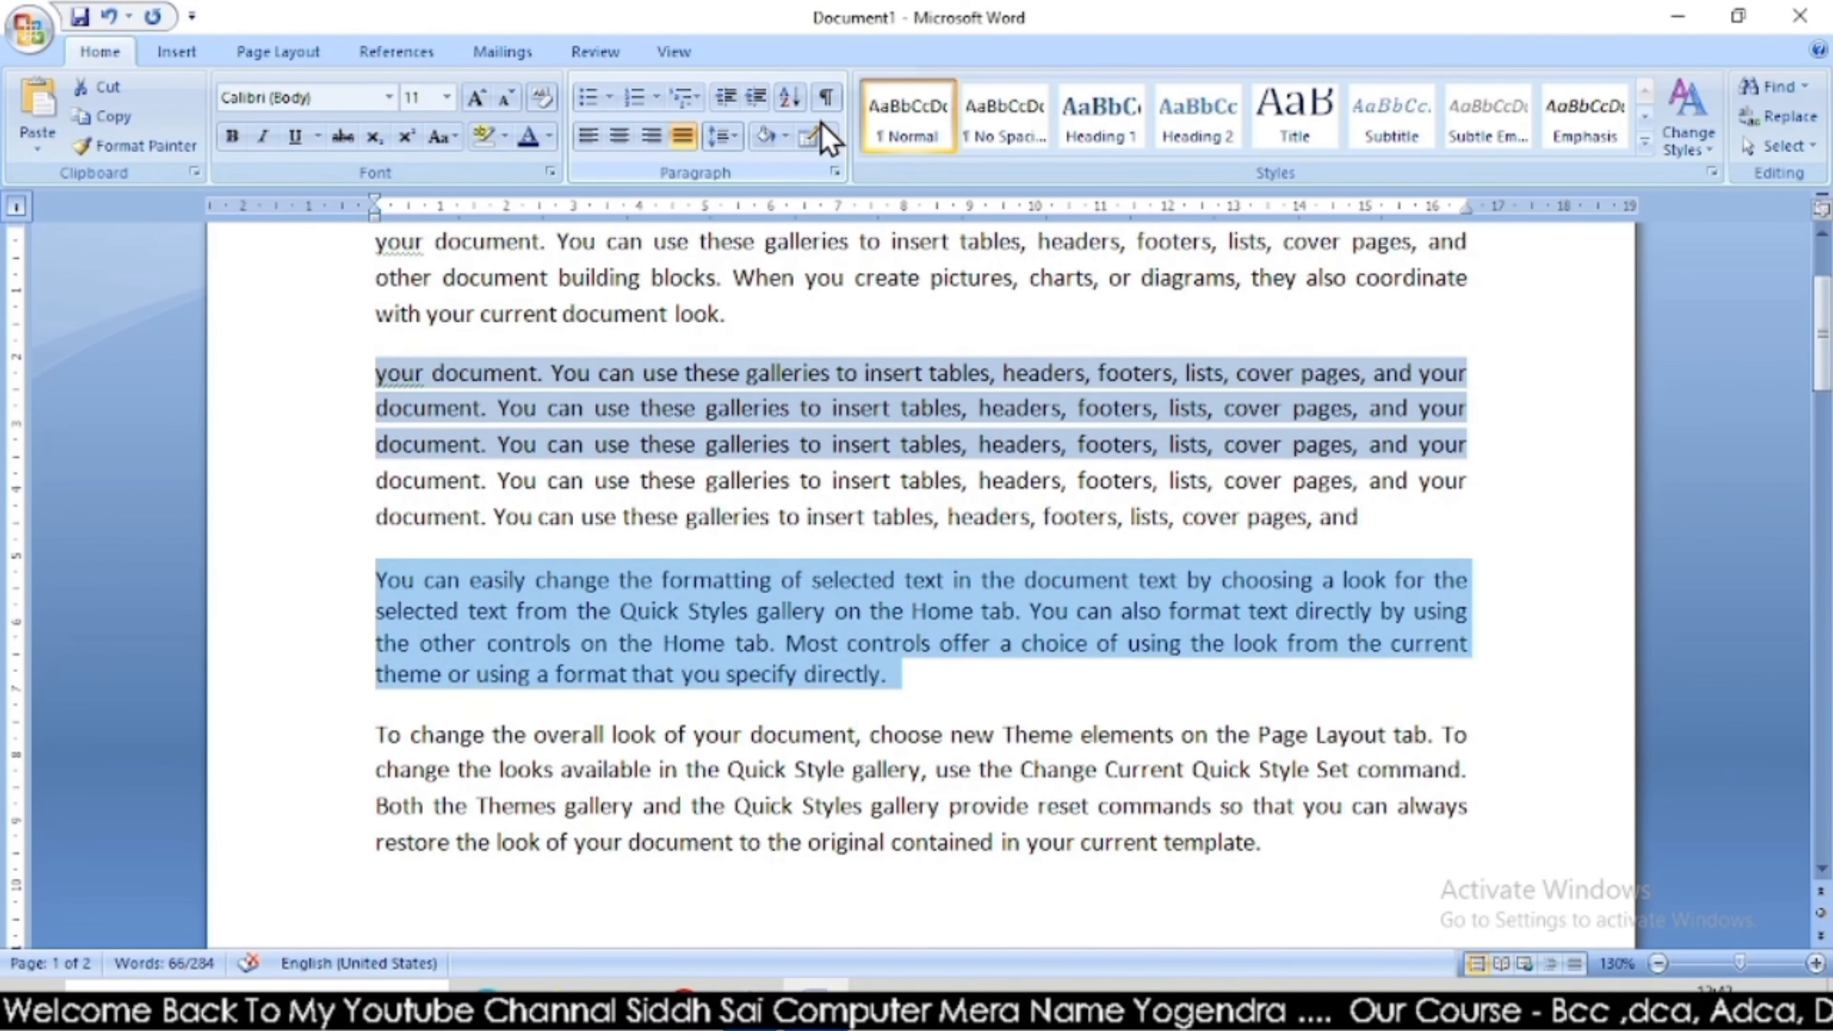
Insert a run of blank lines after the first paragraph, which ends in "your current document look.".
click(704, 498)
scroll(704, 498, up, 2)
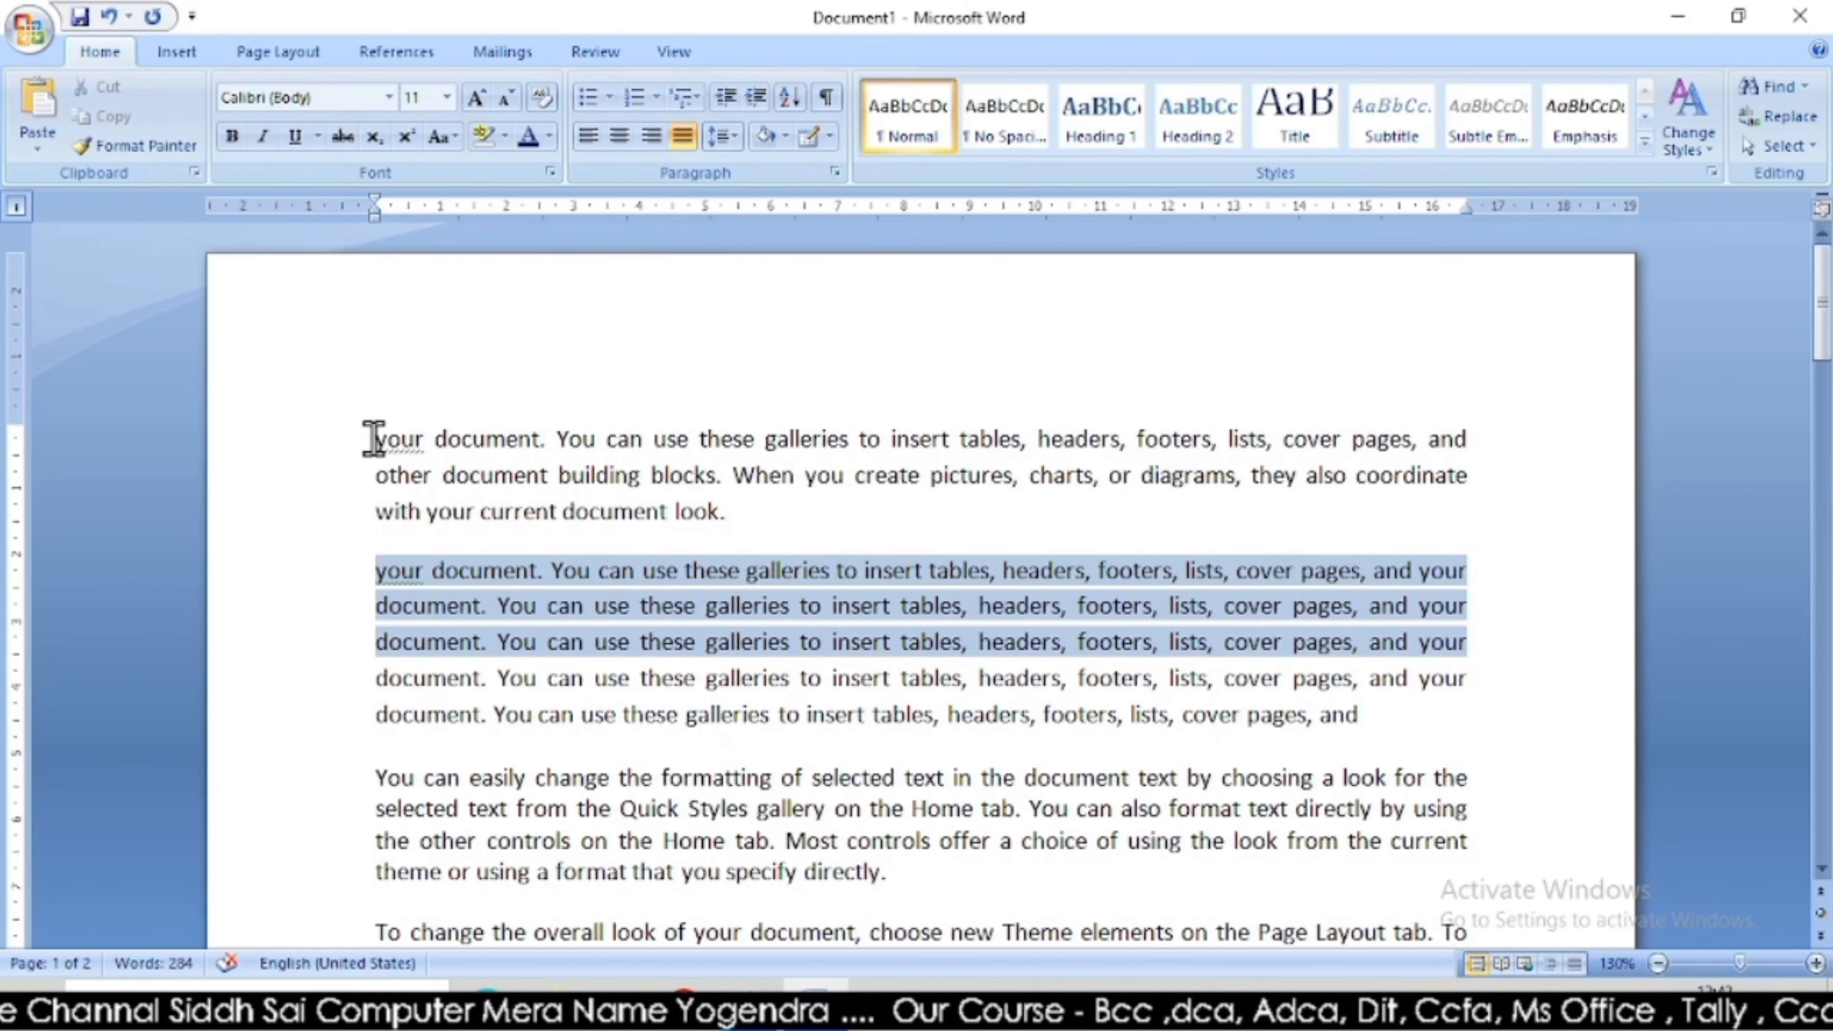
drag(372, 439, 761, 532)
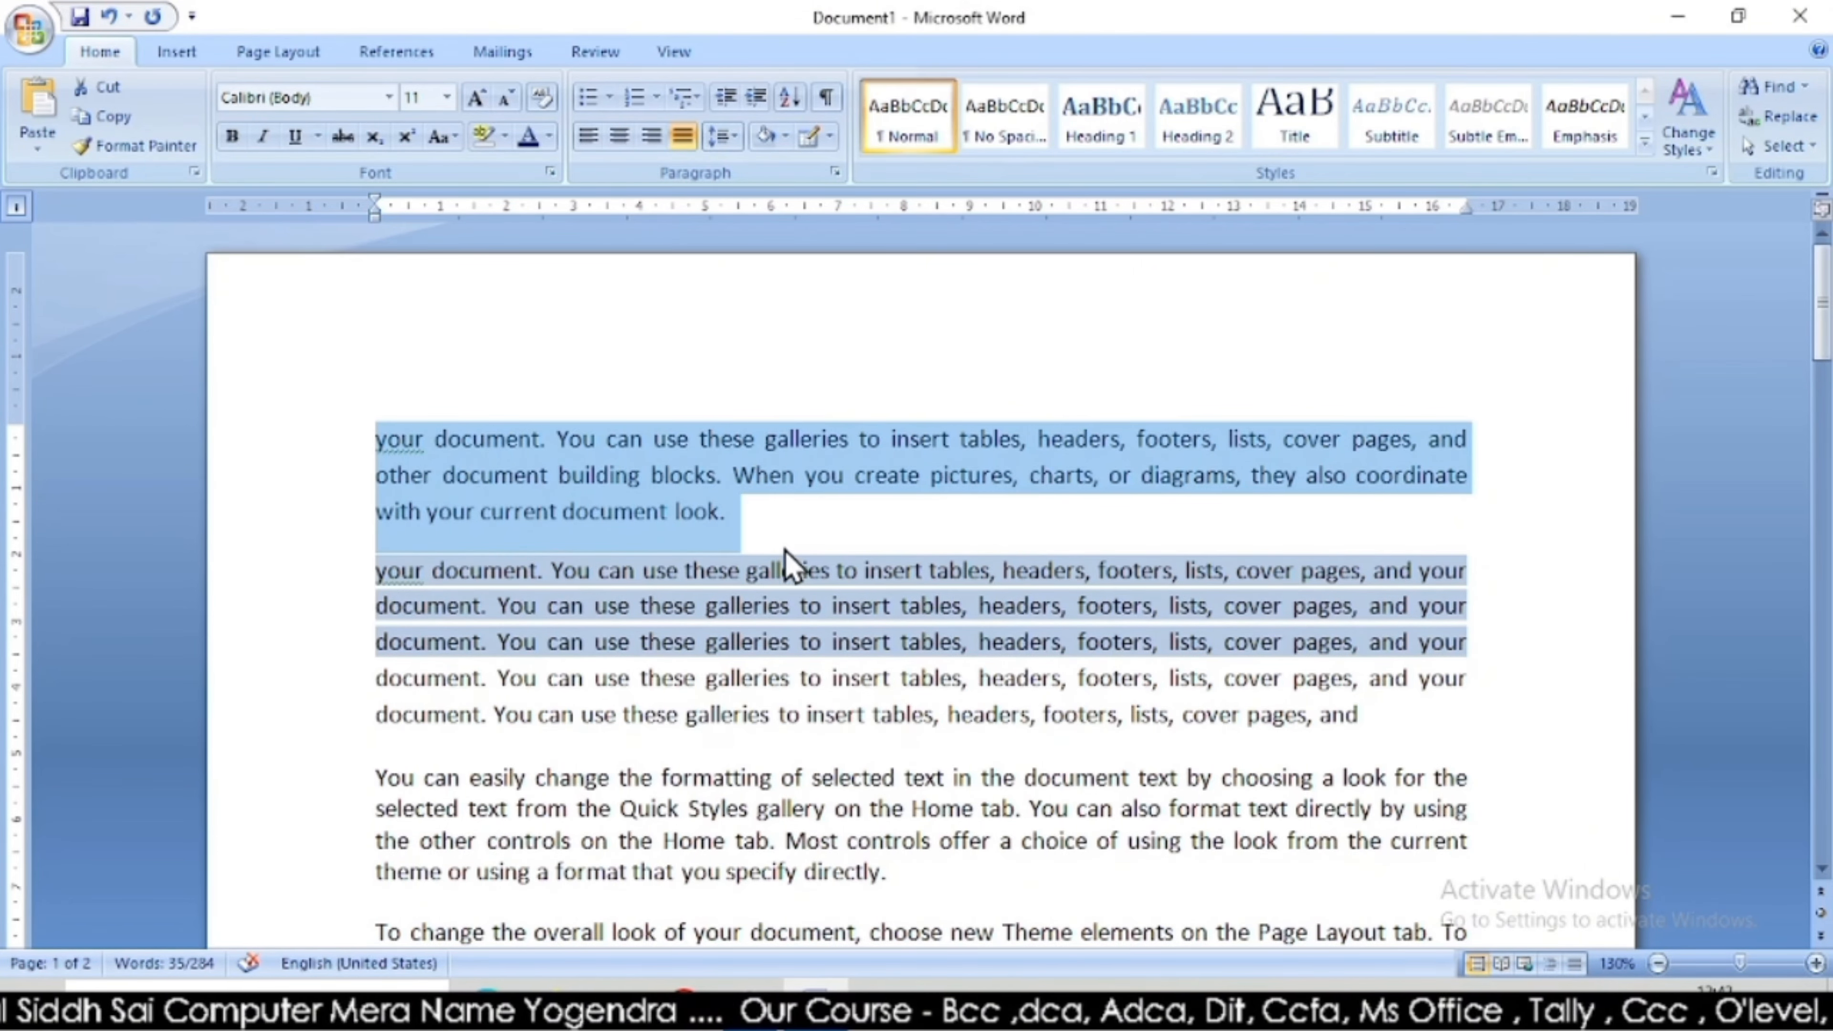
click(789, 524)
key(Return)
key(Return)
key(Return)
key(Return)
key(Return)
key(Return)
key(Return)
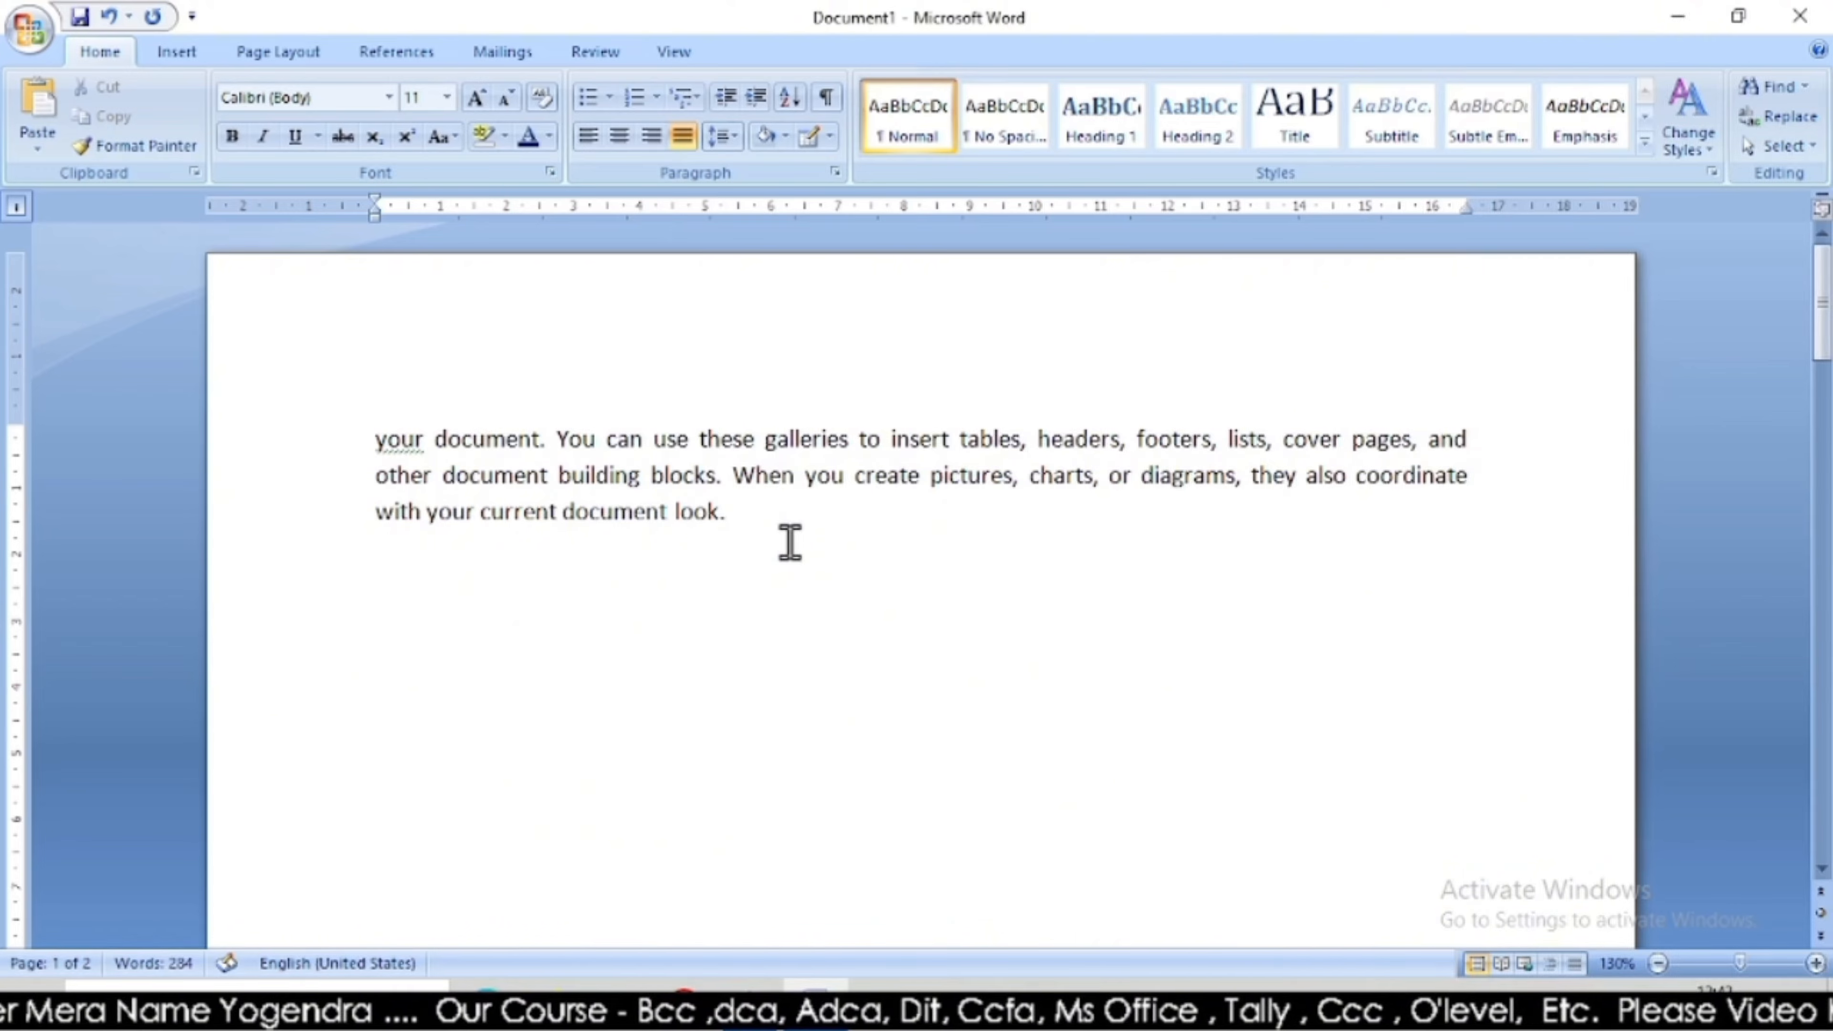
Preview quick styles such as Emphasis on the first paragraph and look through the built-in theme colors without applying any.
drag(373, 440, 712, 516)
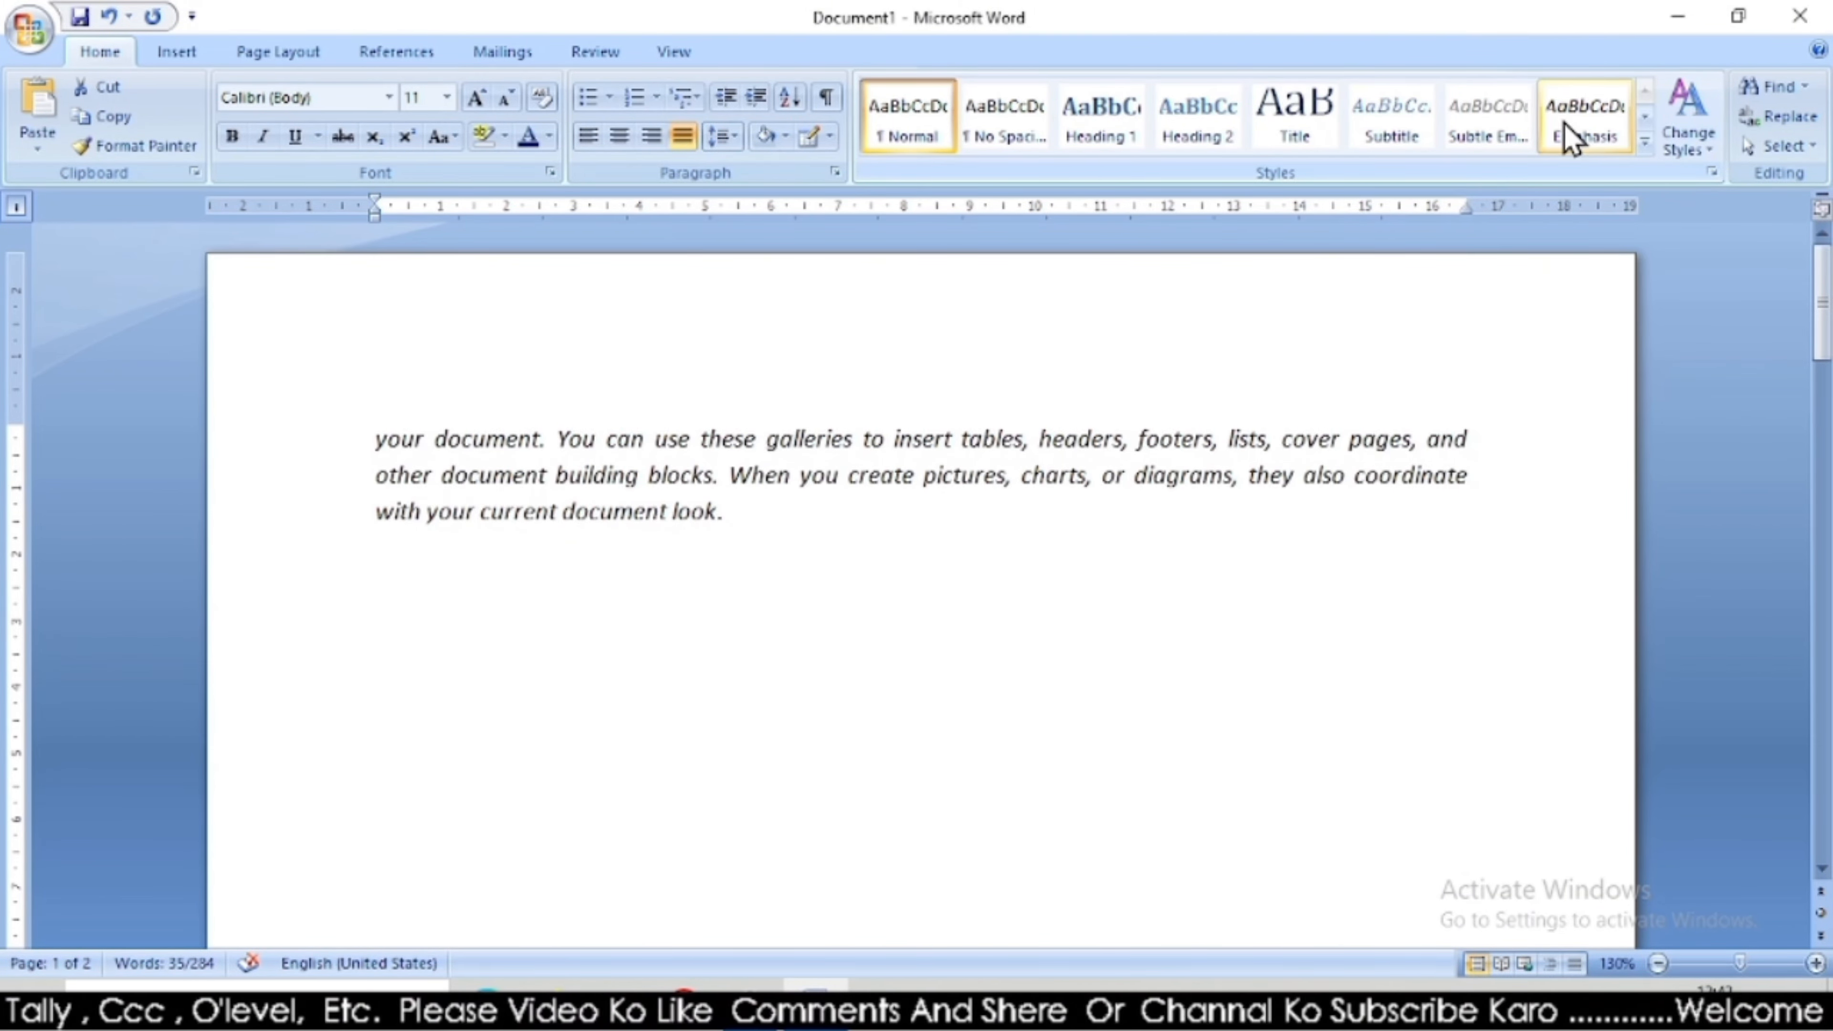
click(1648, 119)
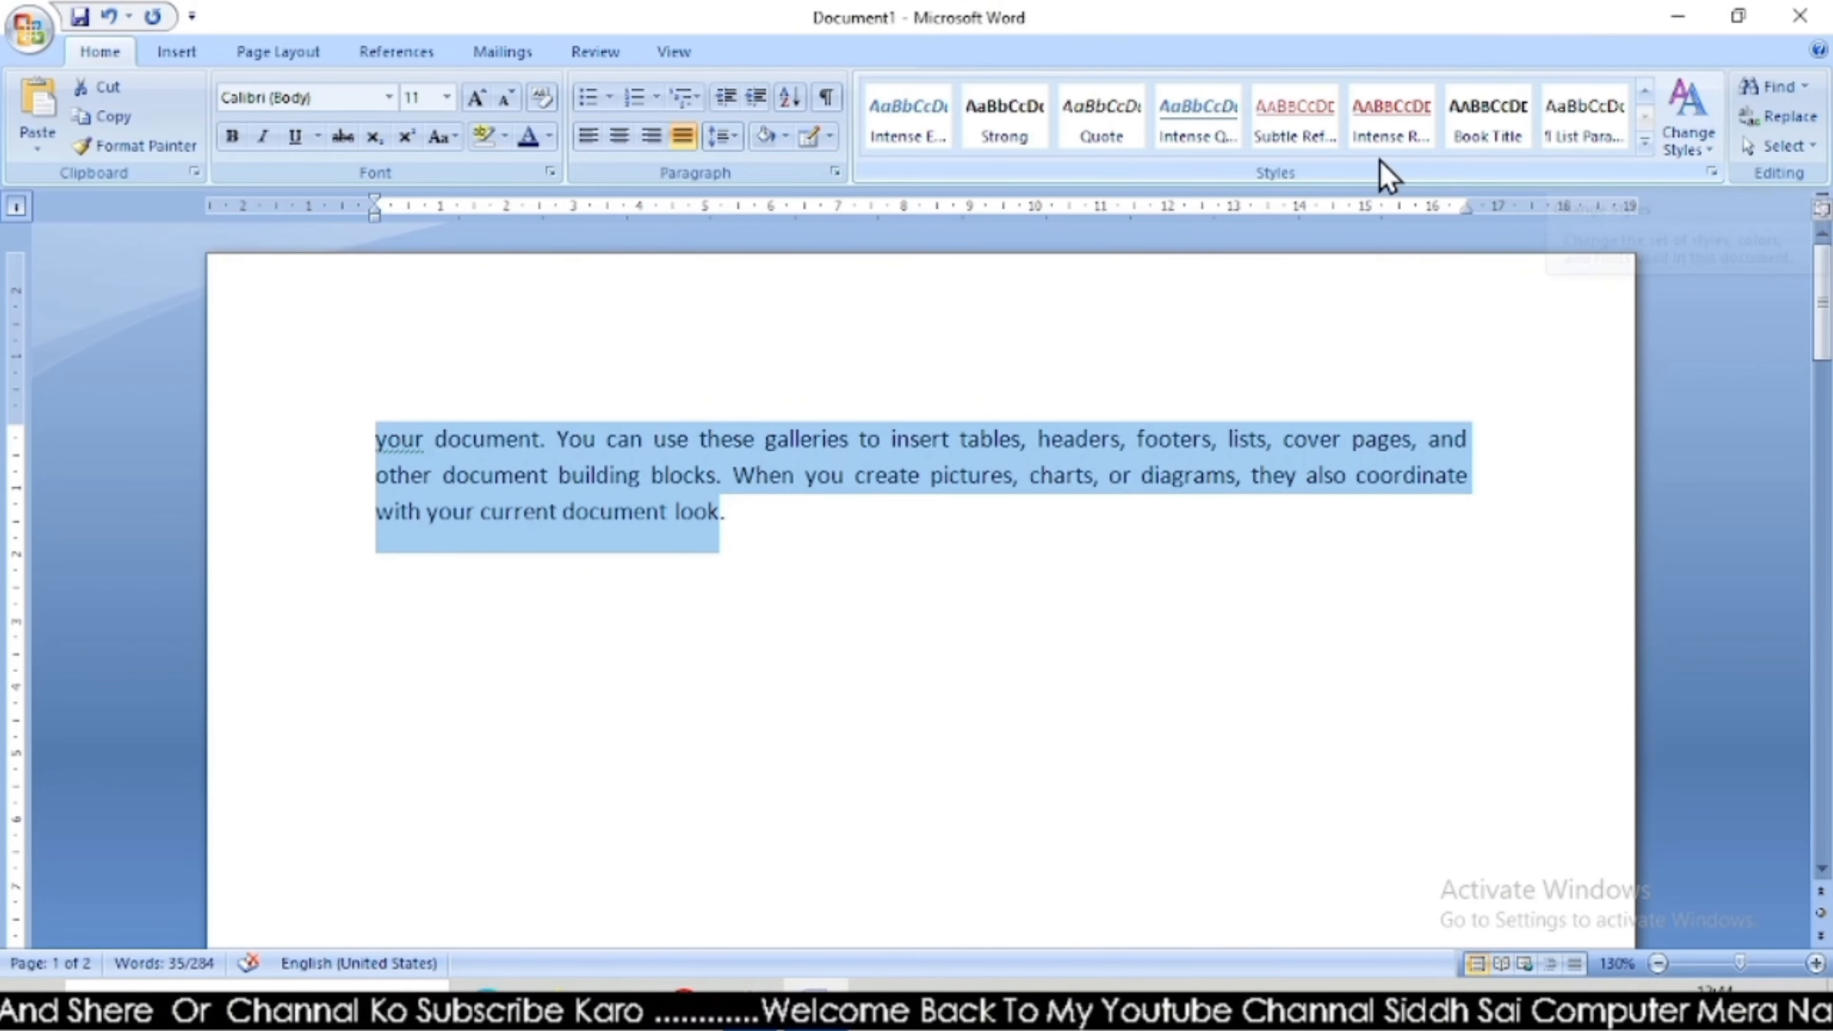
click(1688, 139)
mouse_move(1725, 209)
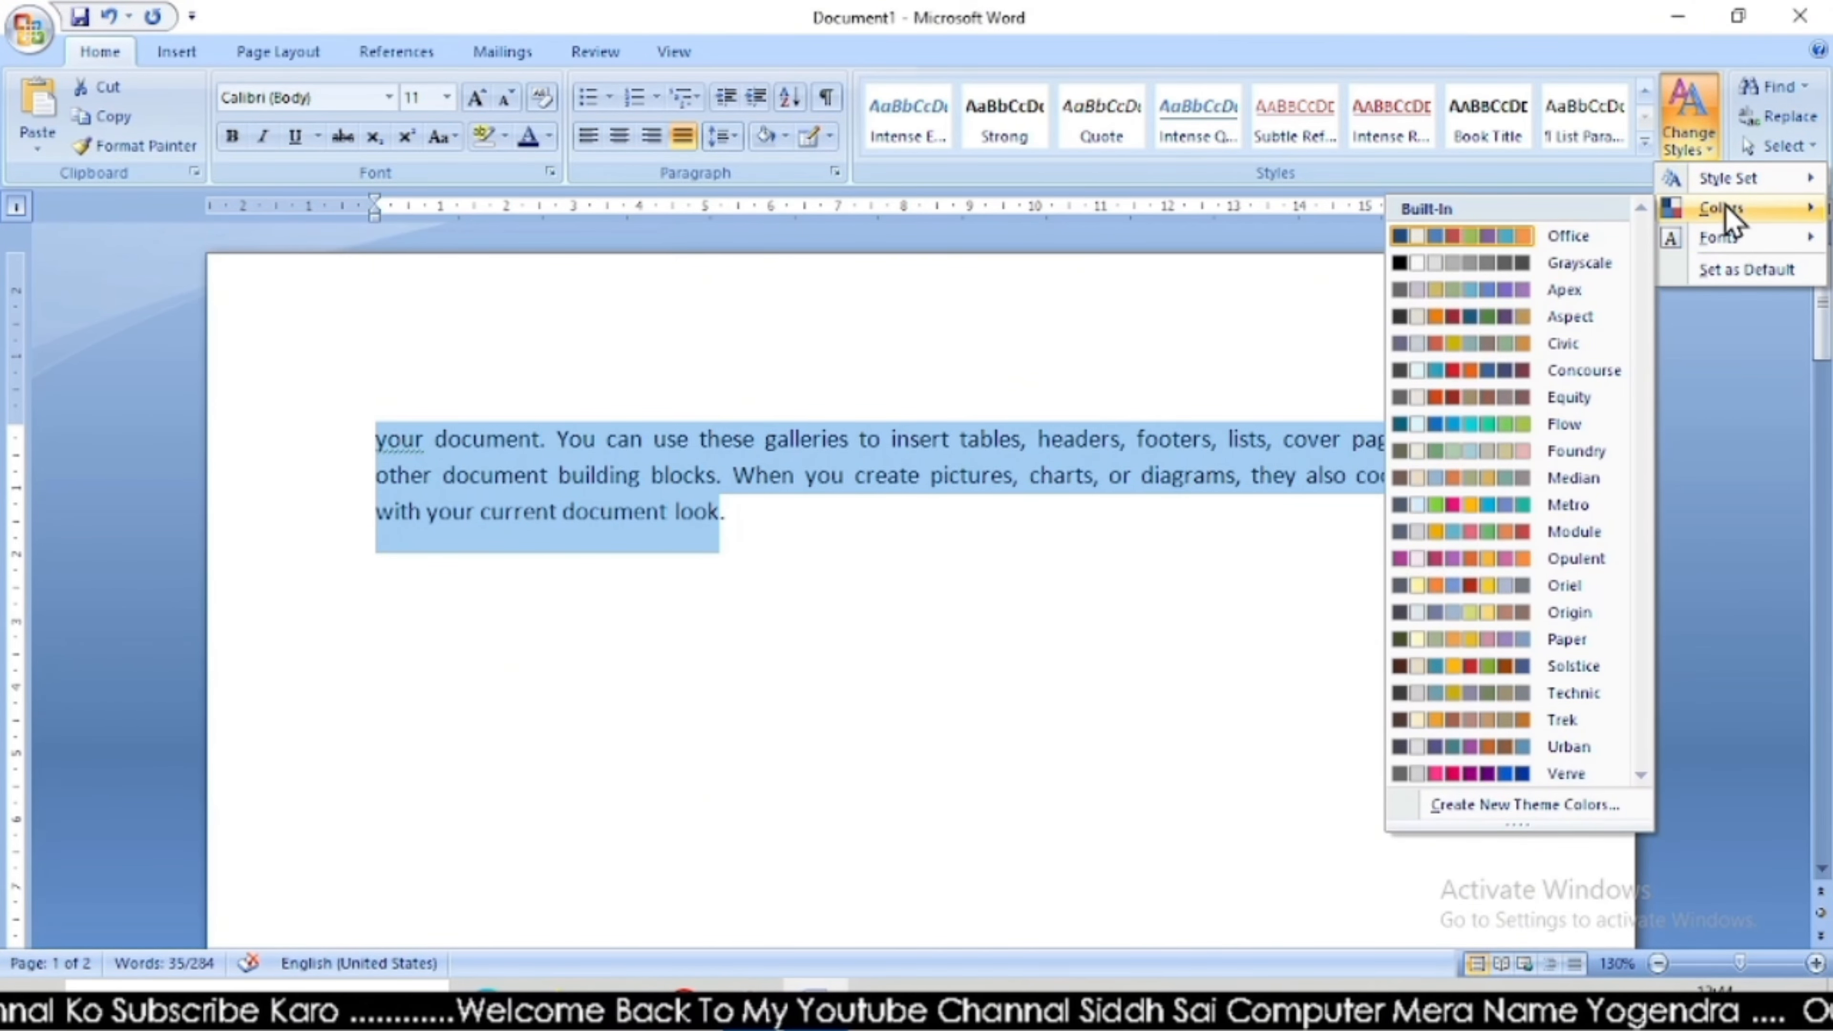
click(1262, 335)
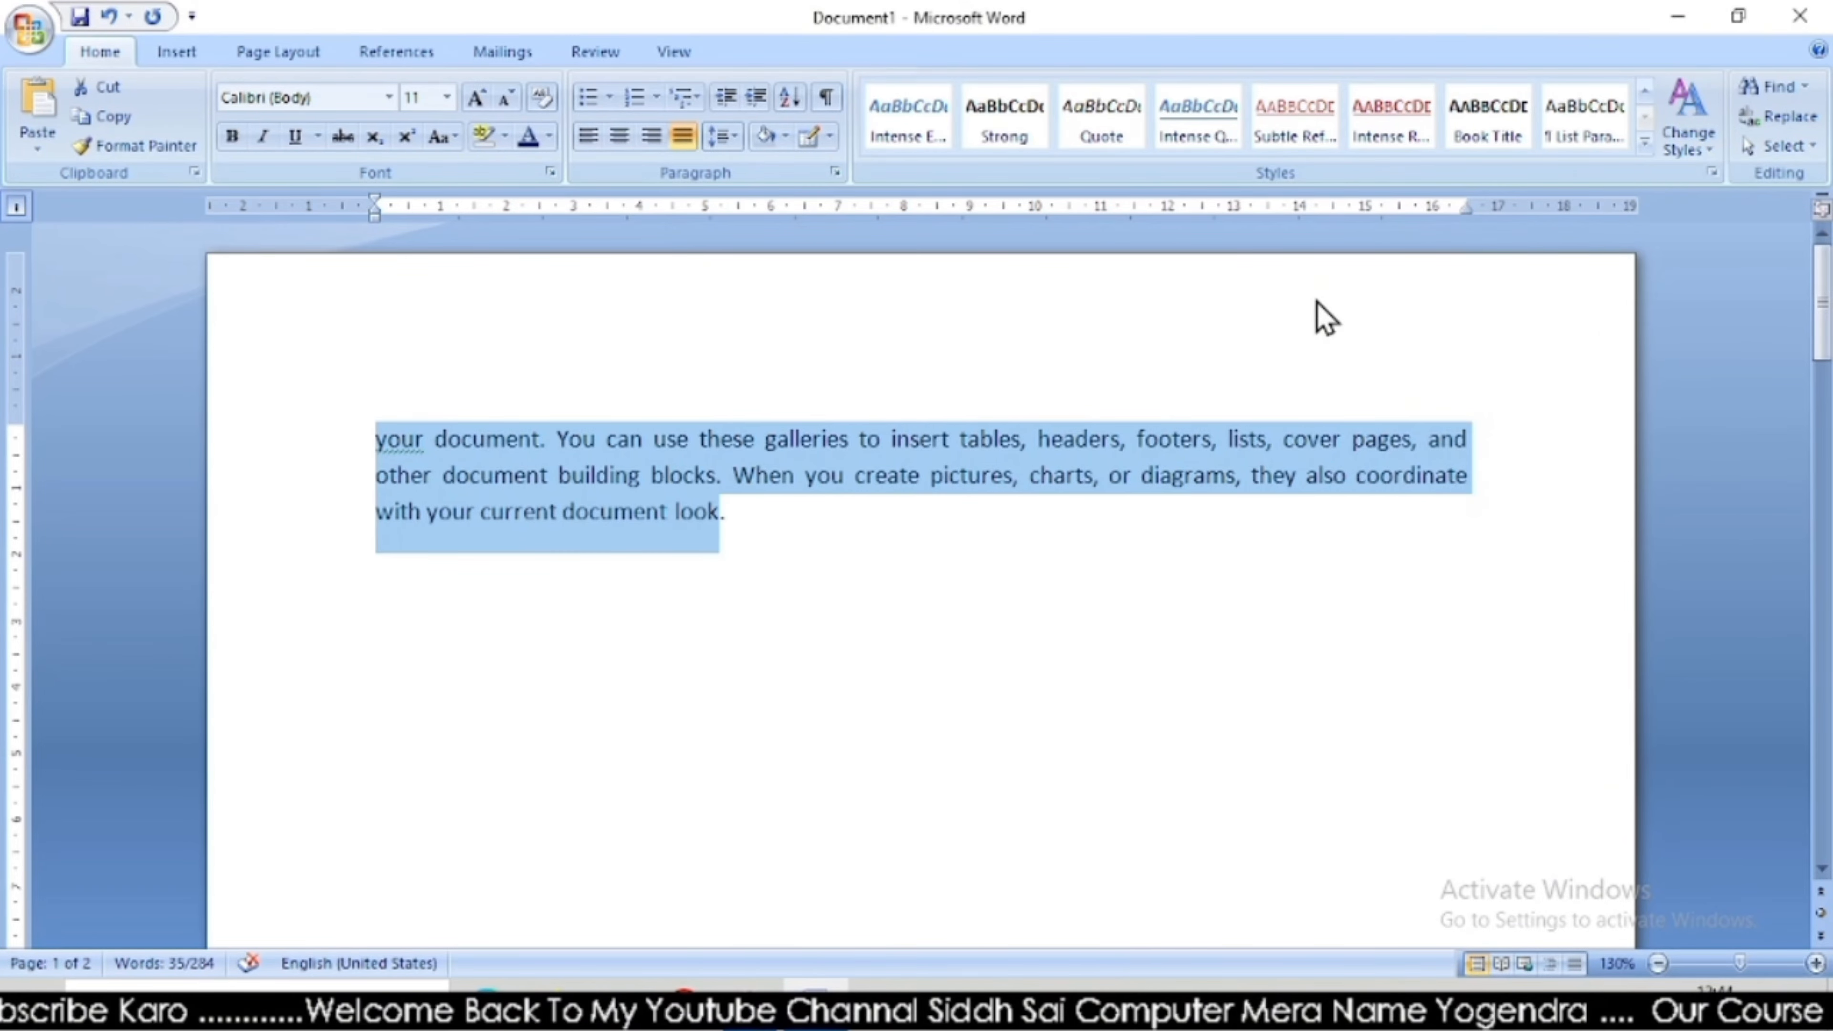
click(1005, 482)
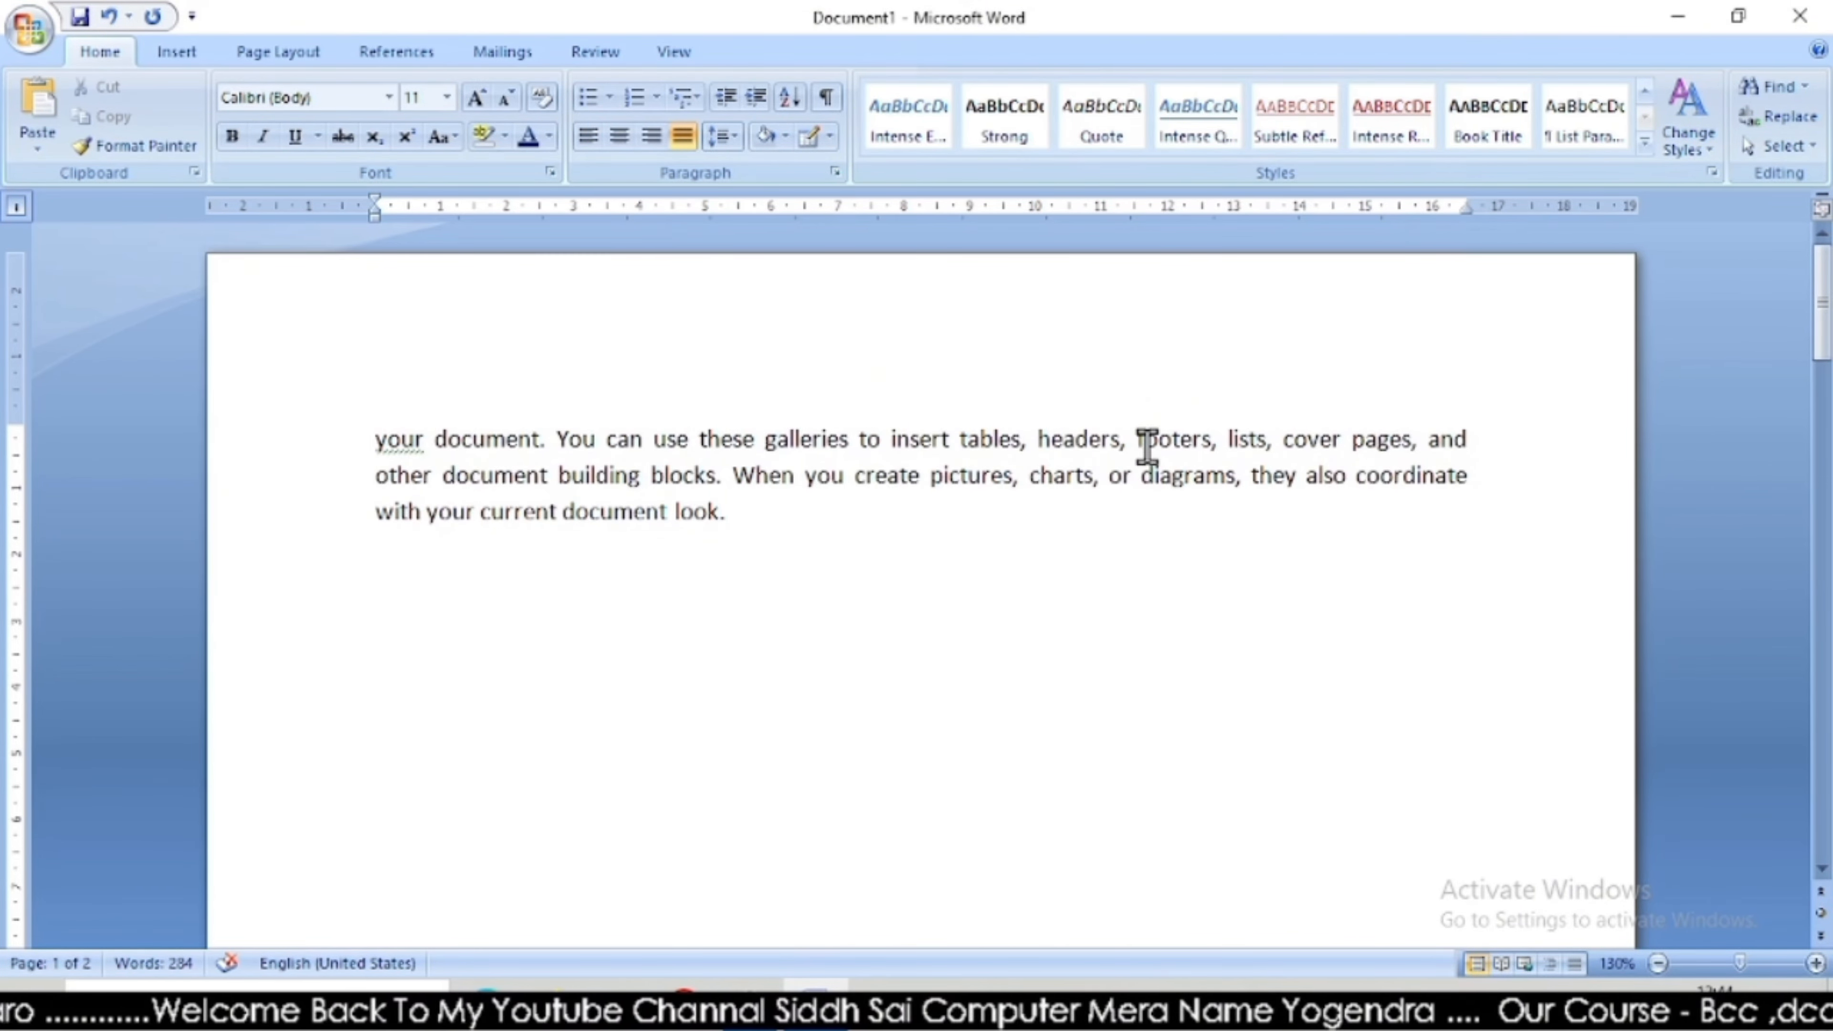
Search the document for "pictures" with Find, keeping the dialog clear of the first paragraph.
click(1768, 88)
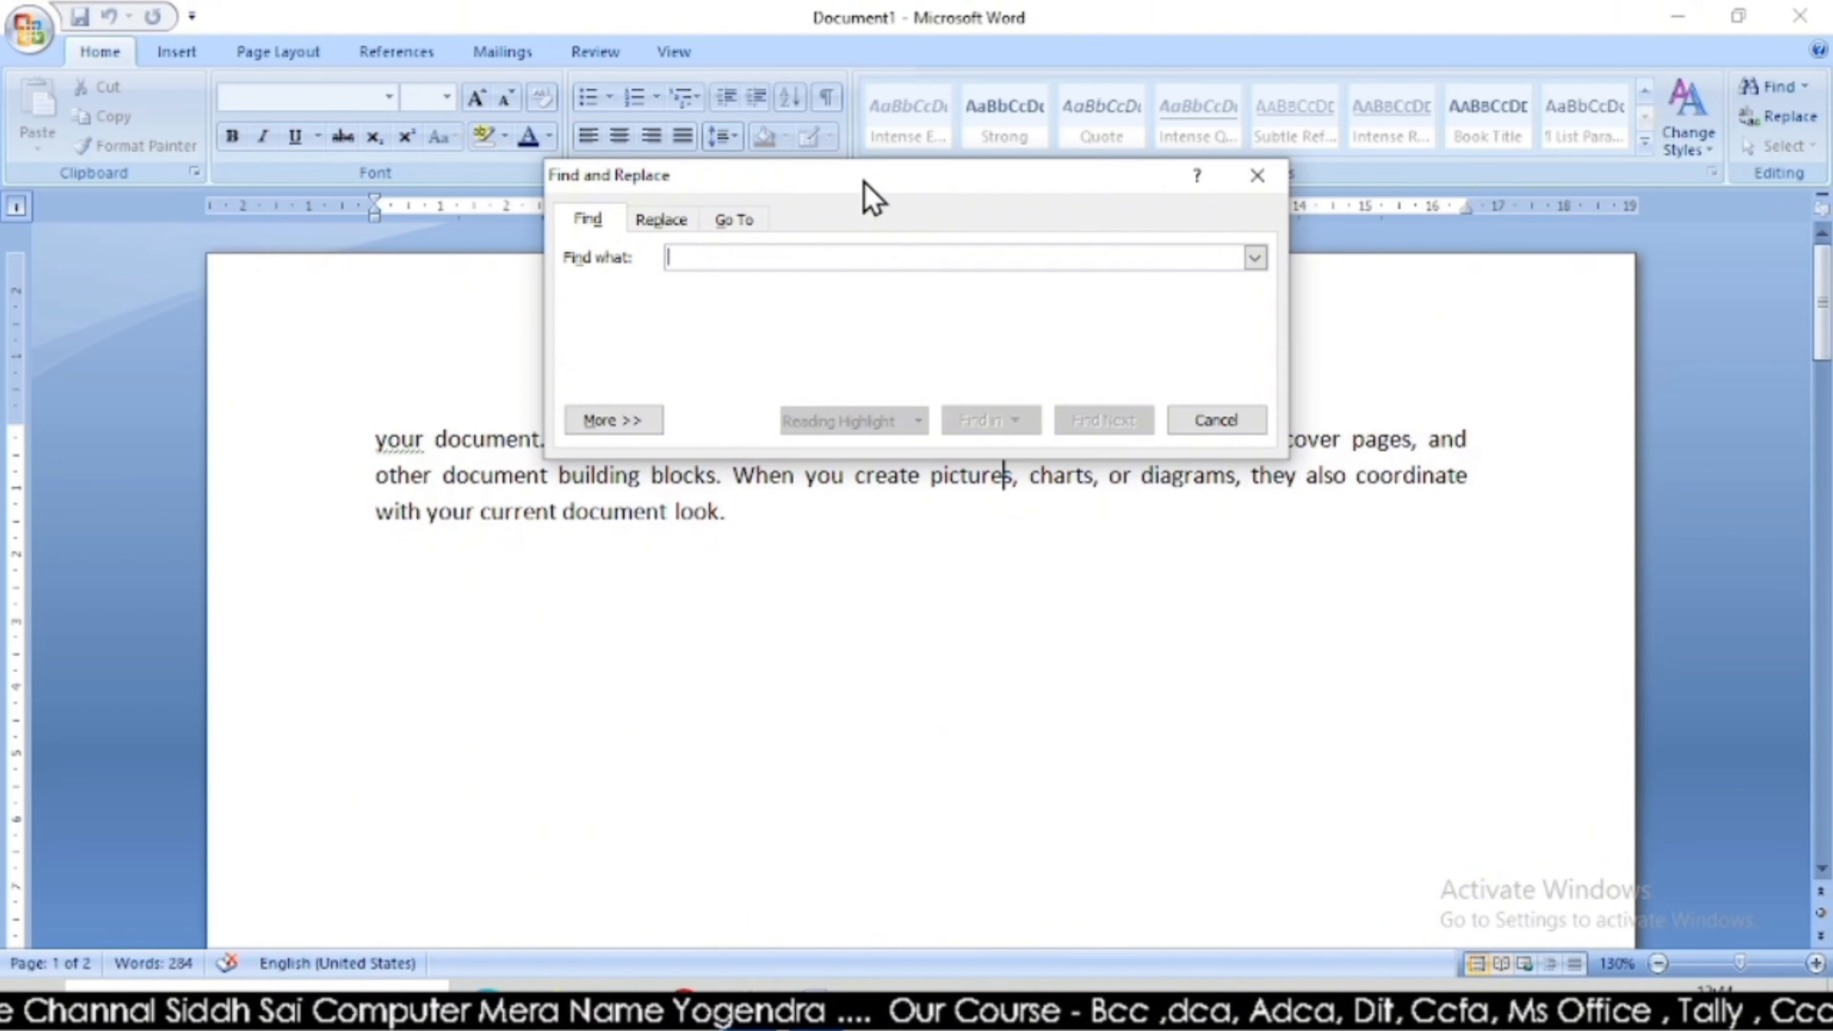
drag(864, 182, 1180, 604)
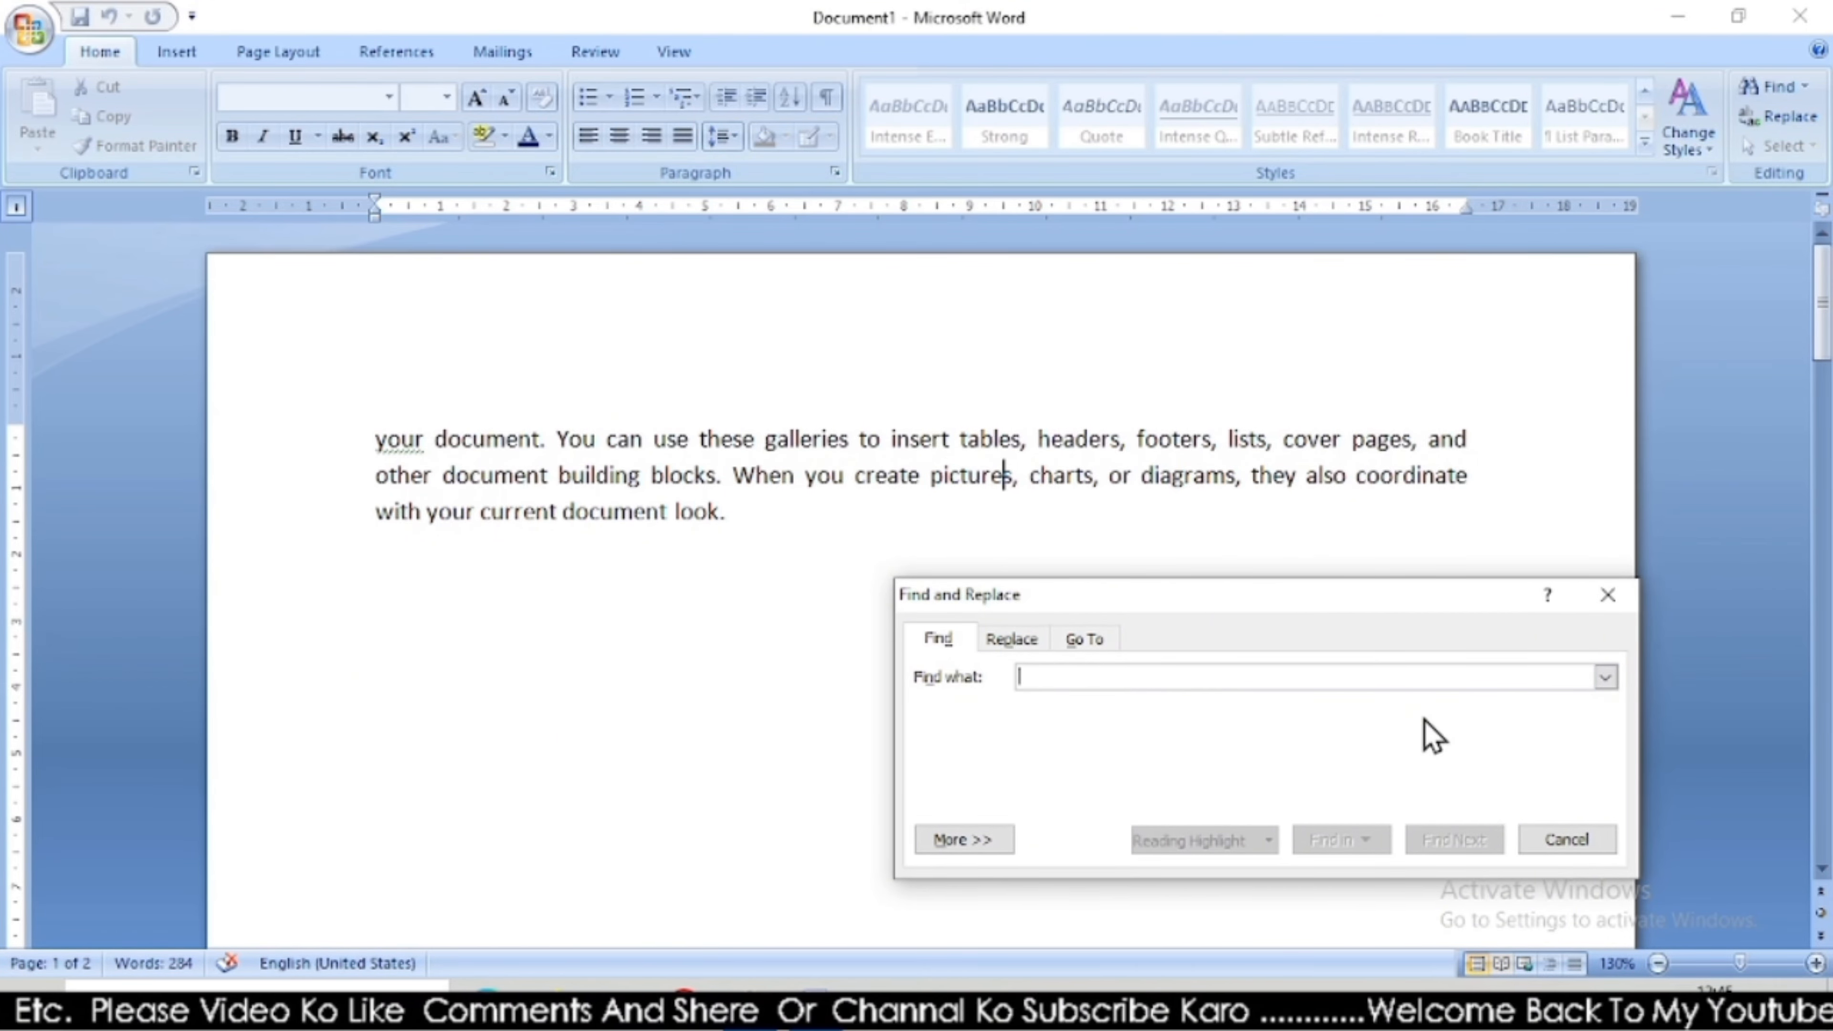
text(pictures)
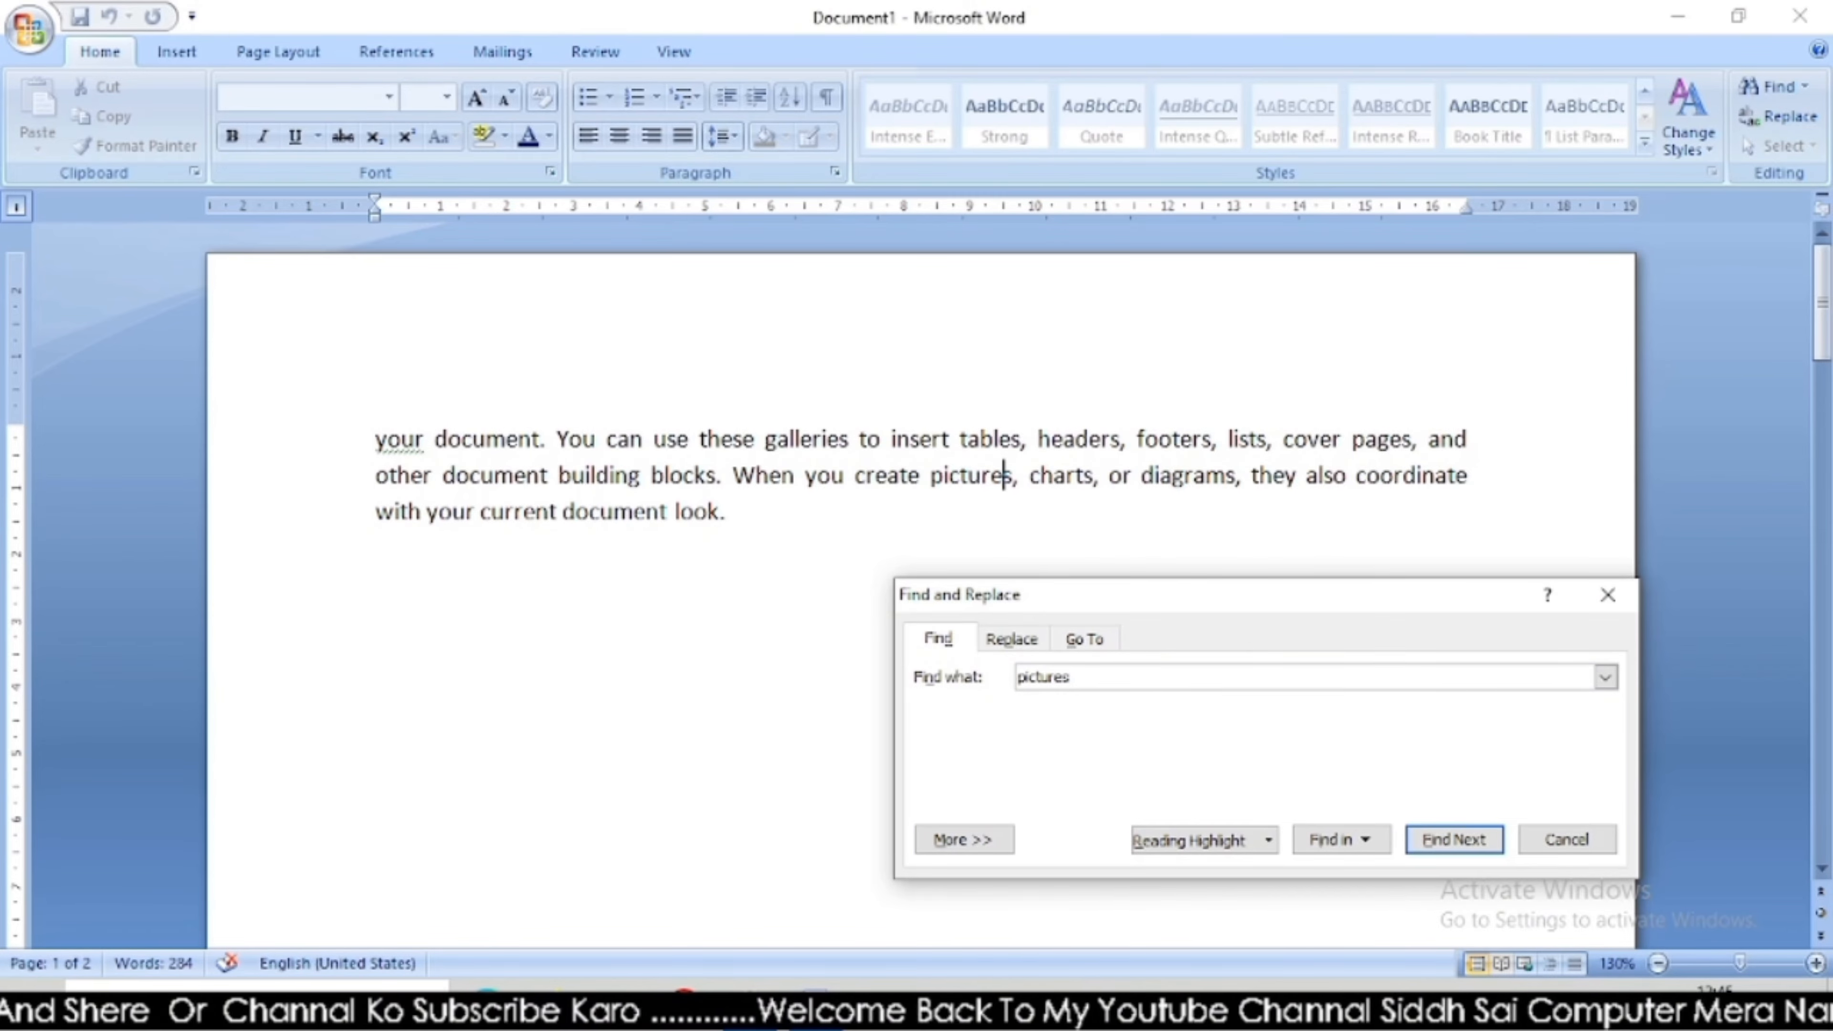
click(1469, 852)
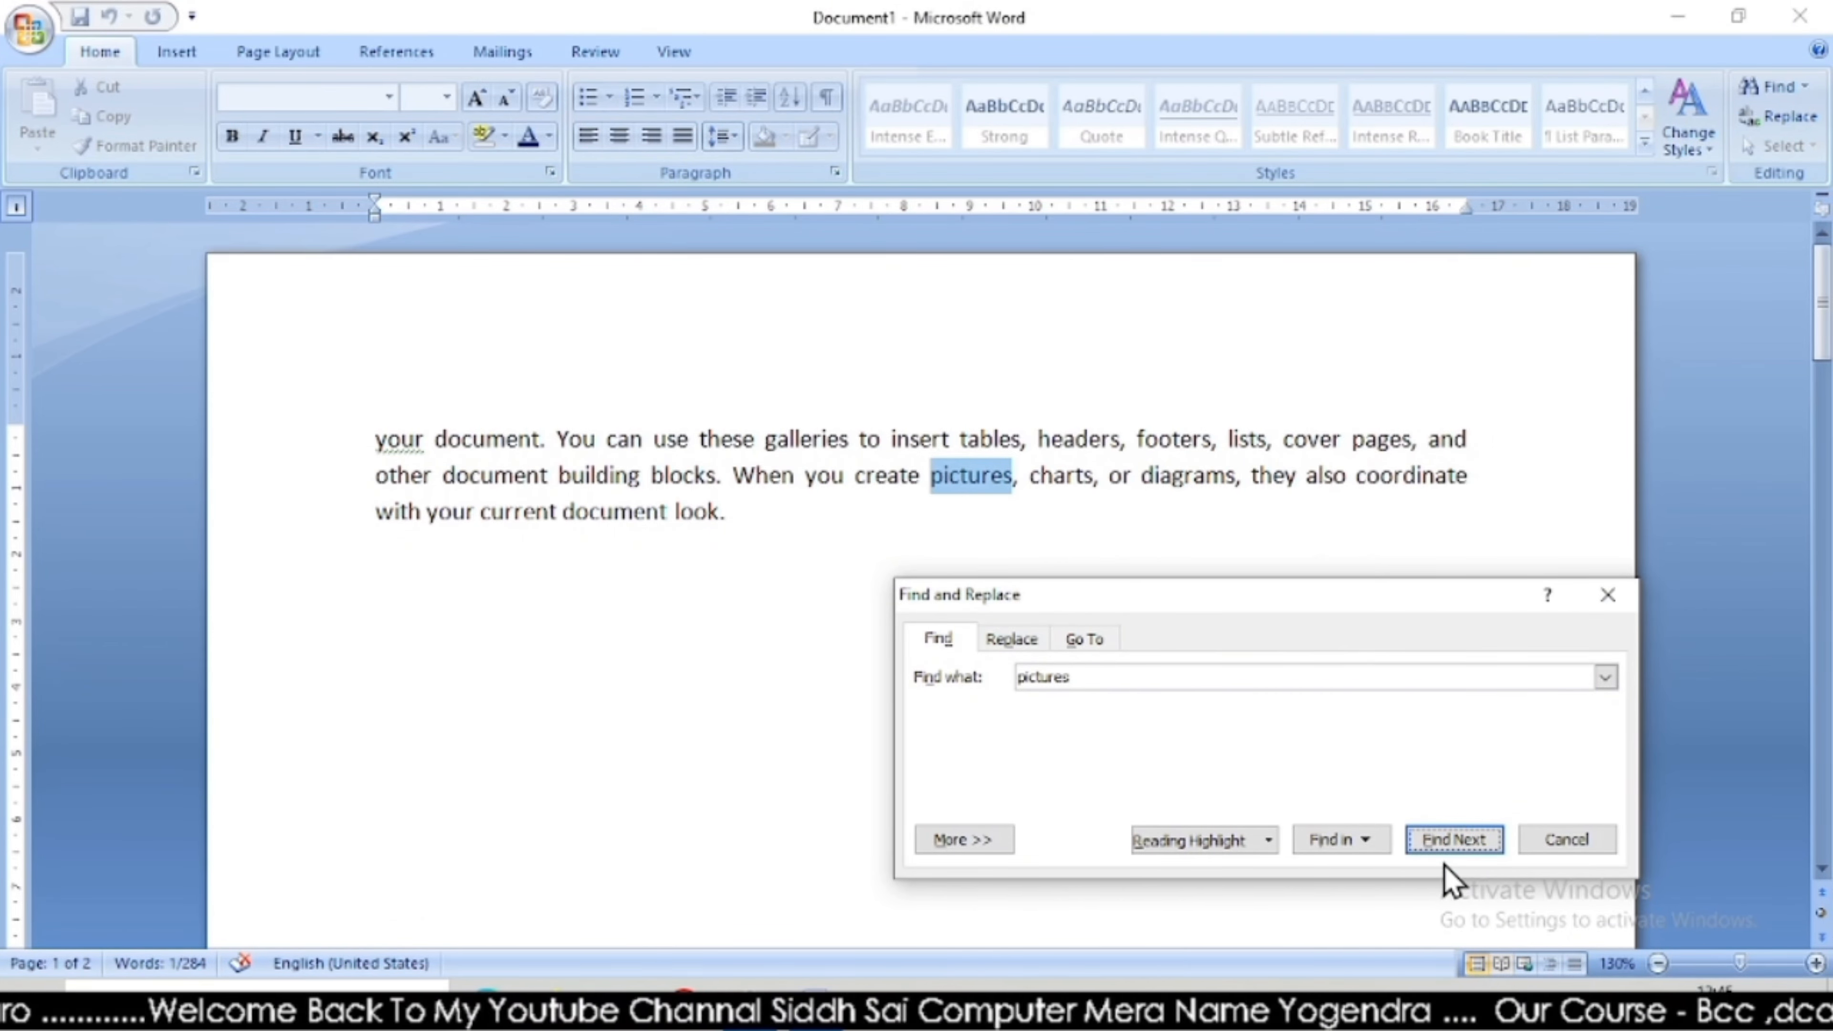
click(1445, 839)
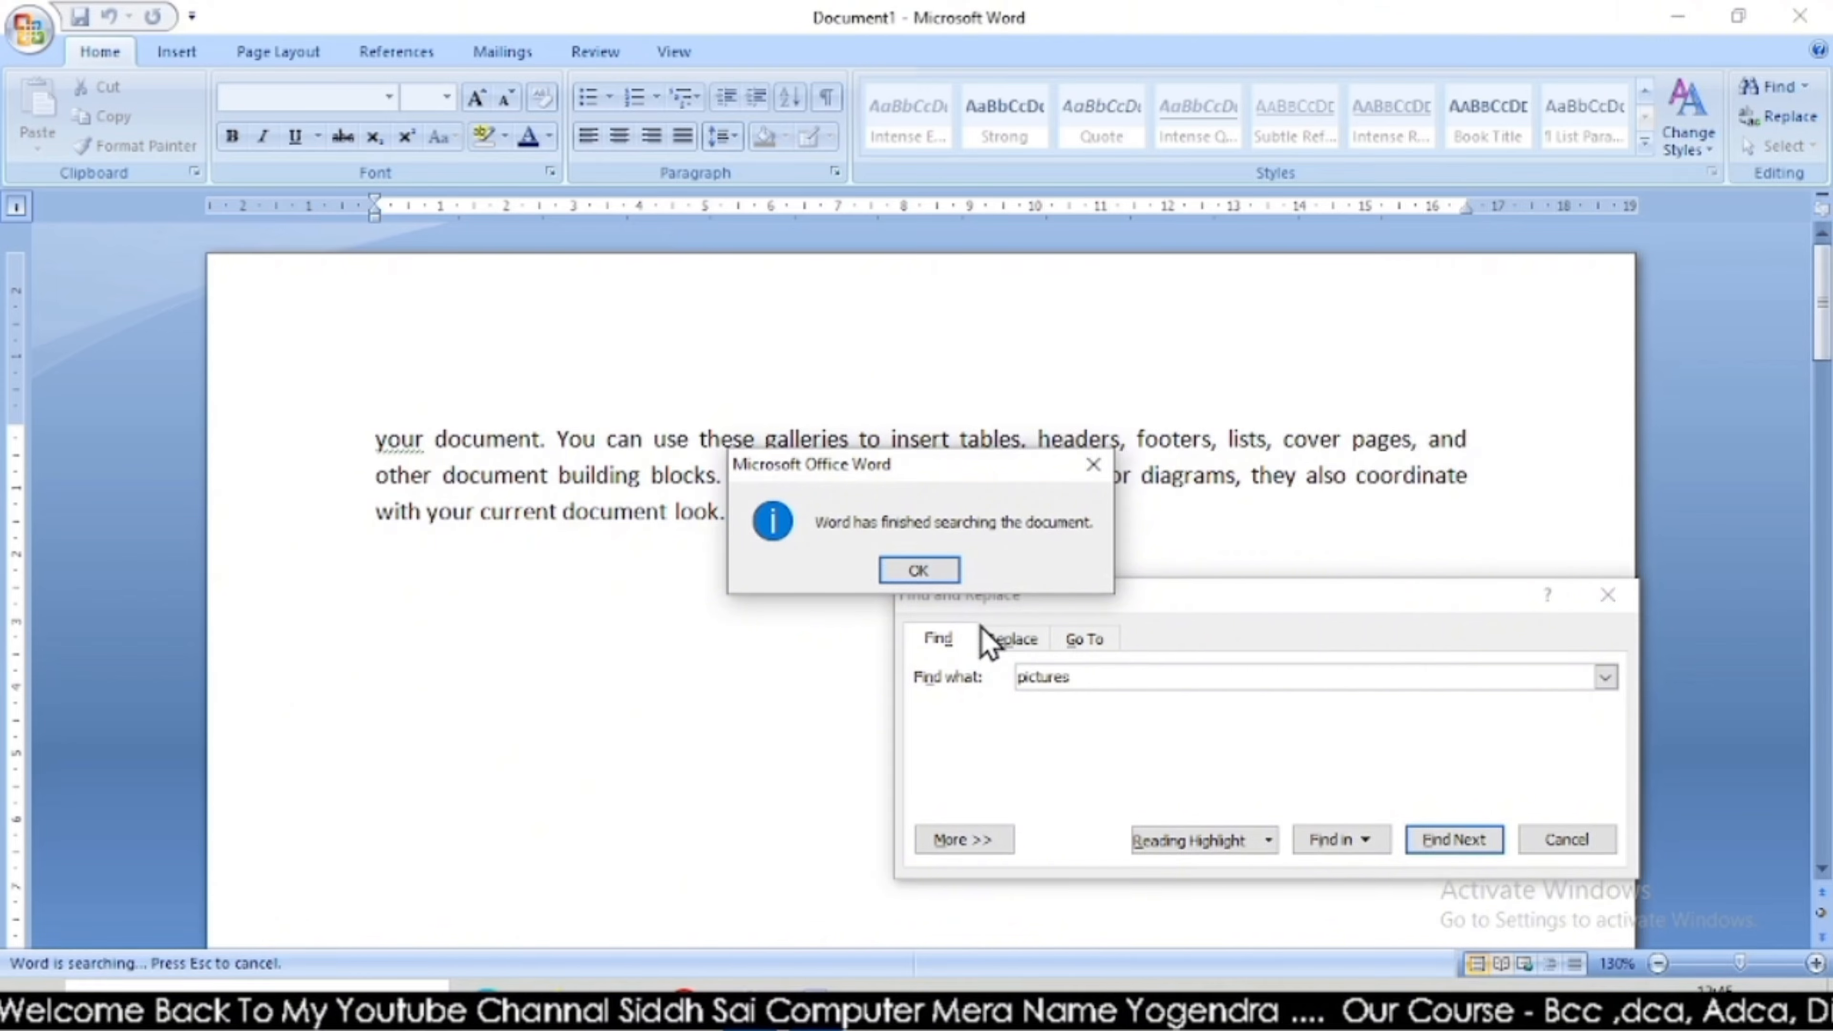
click(931, 572)
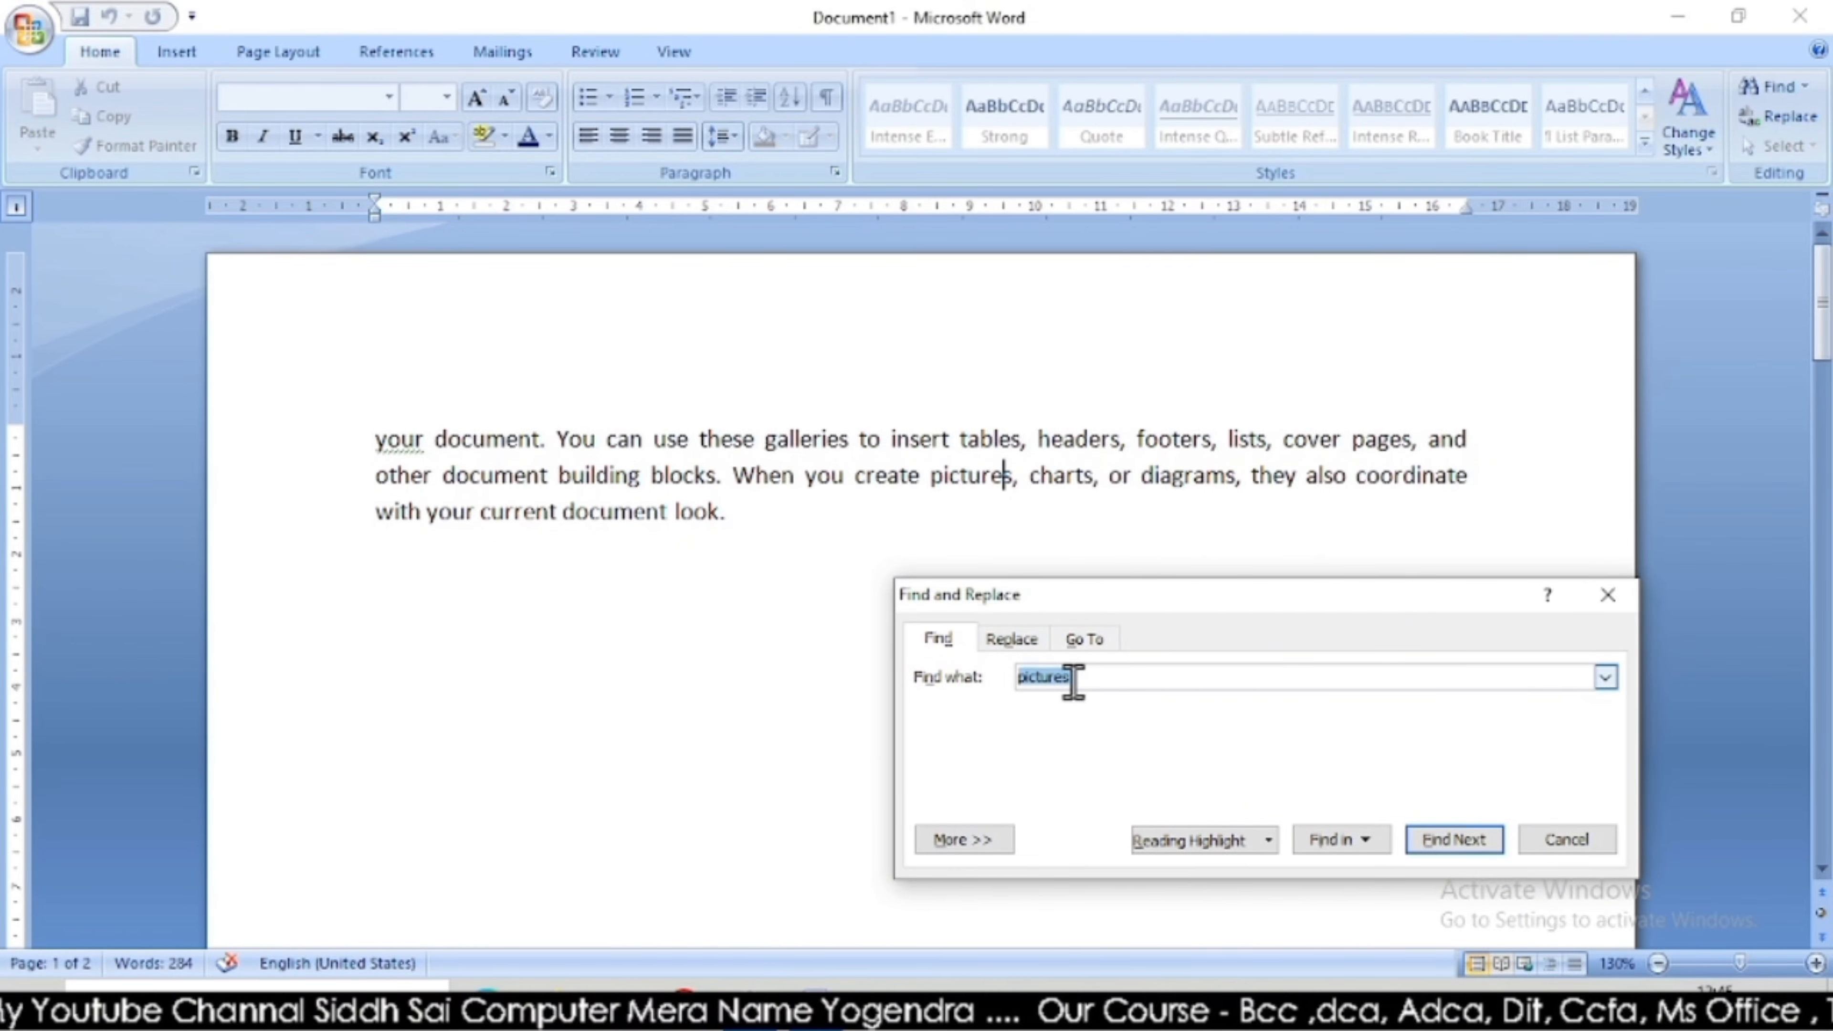
Search for "document" and step through its successive occurrences in the first two paragraphs.
key(BackSpace)
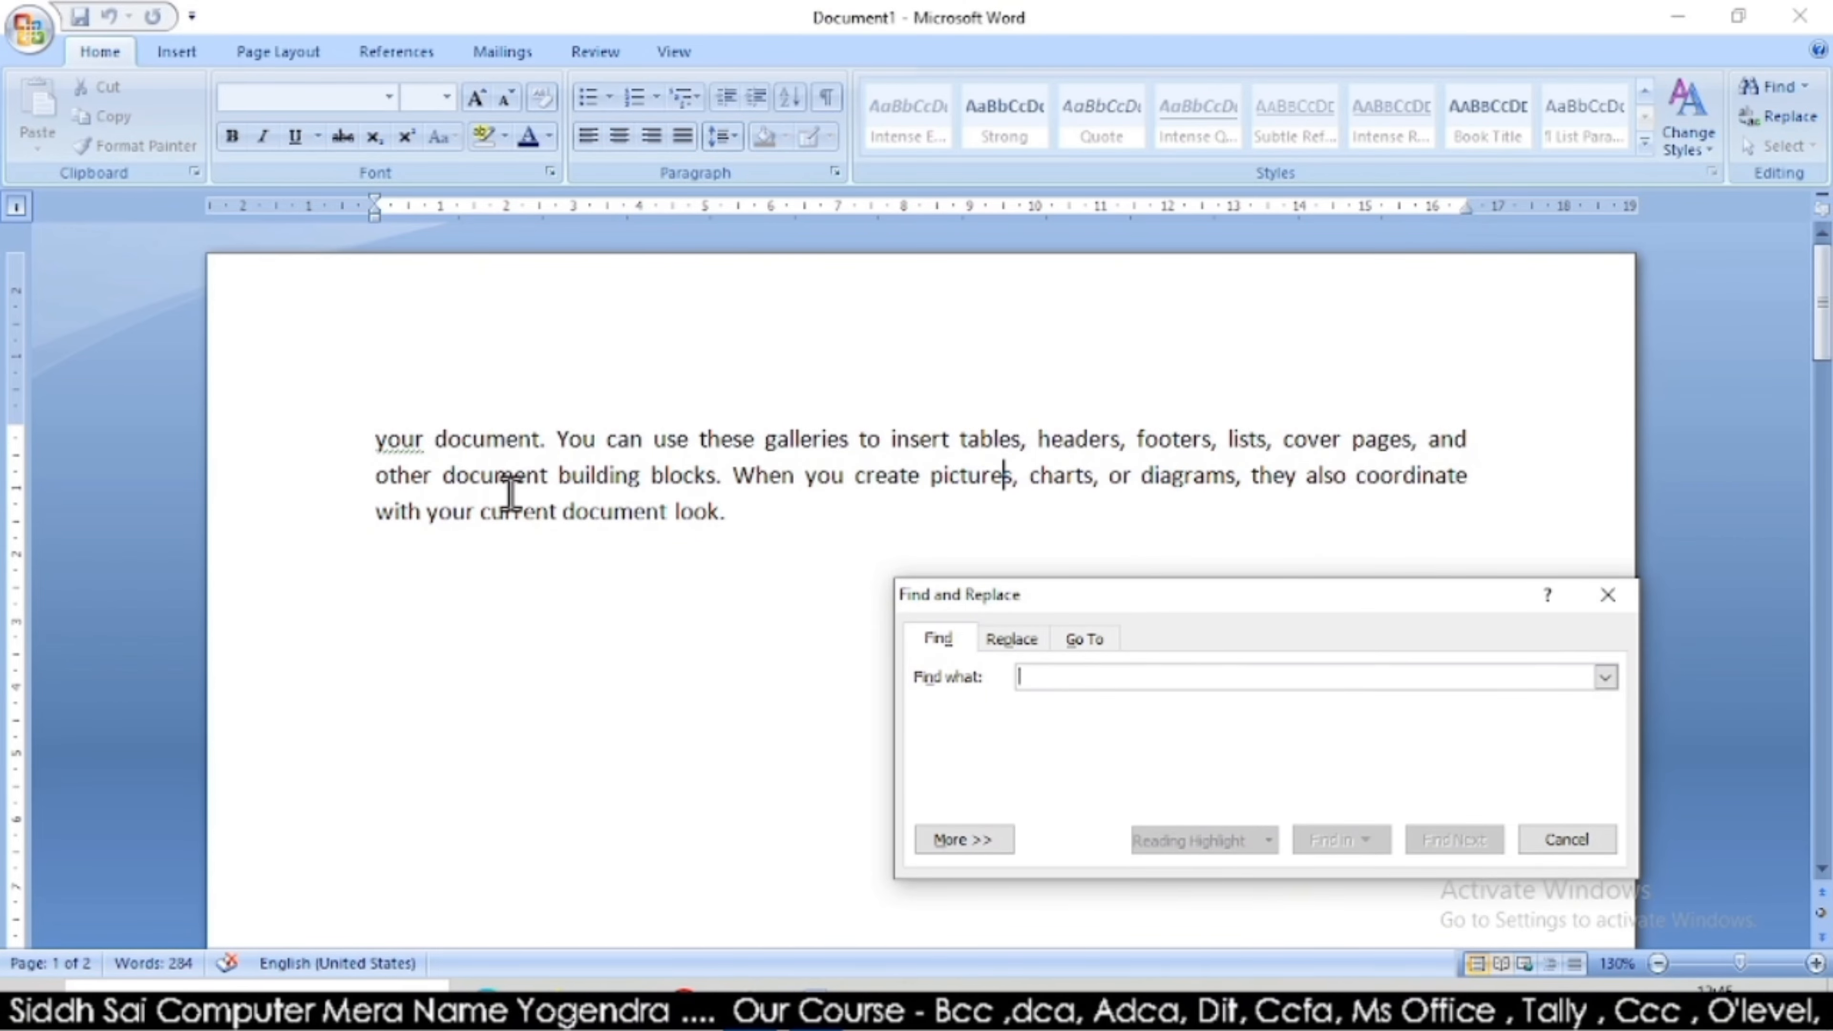
text(document)
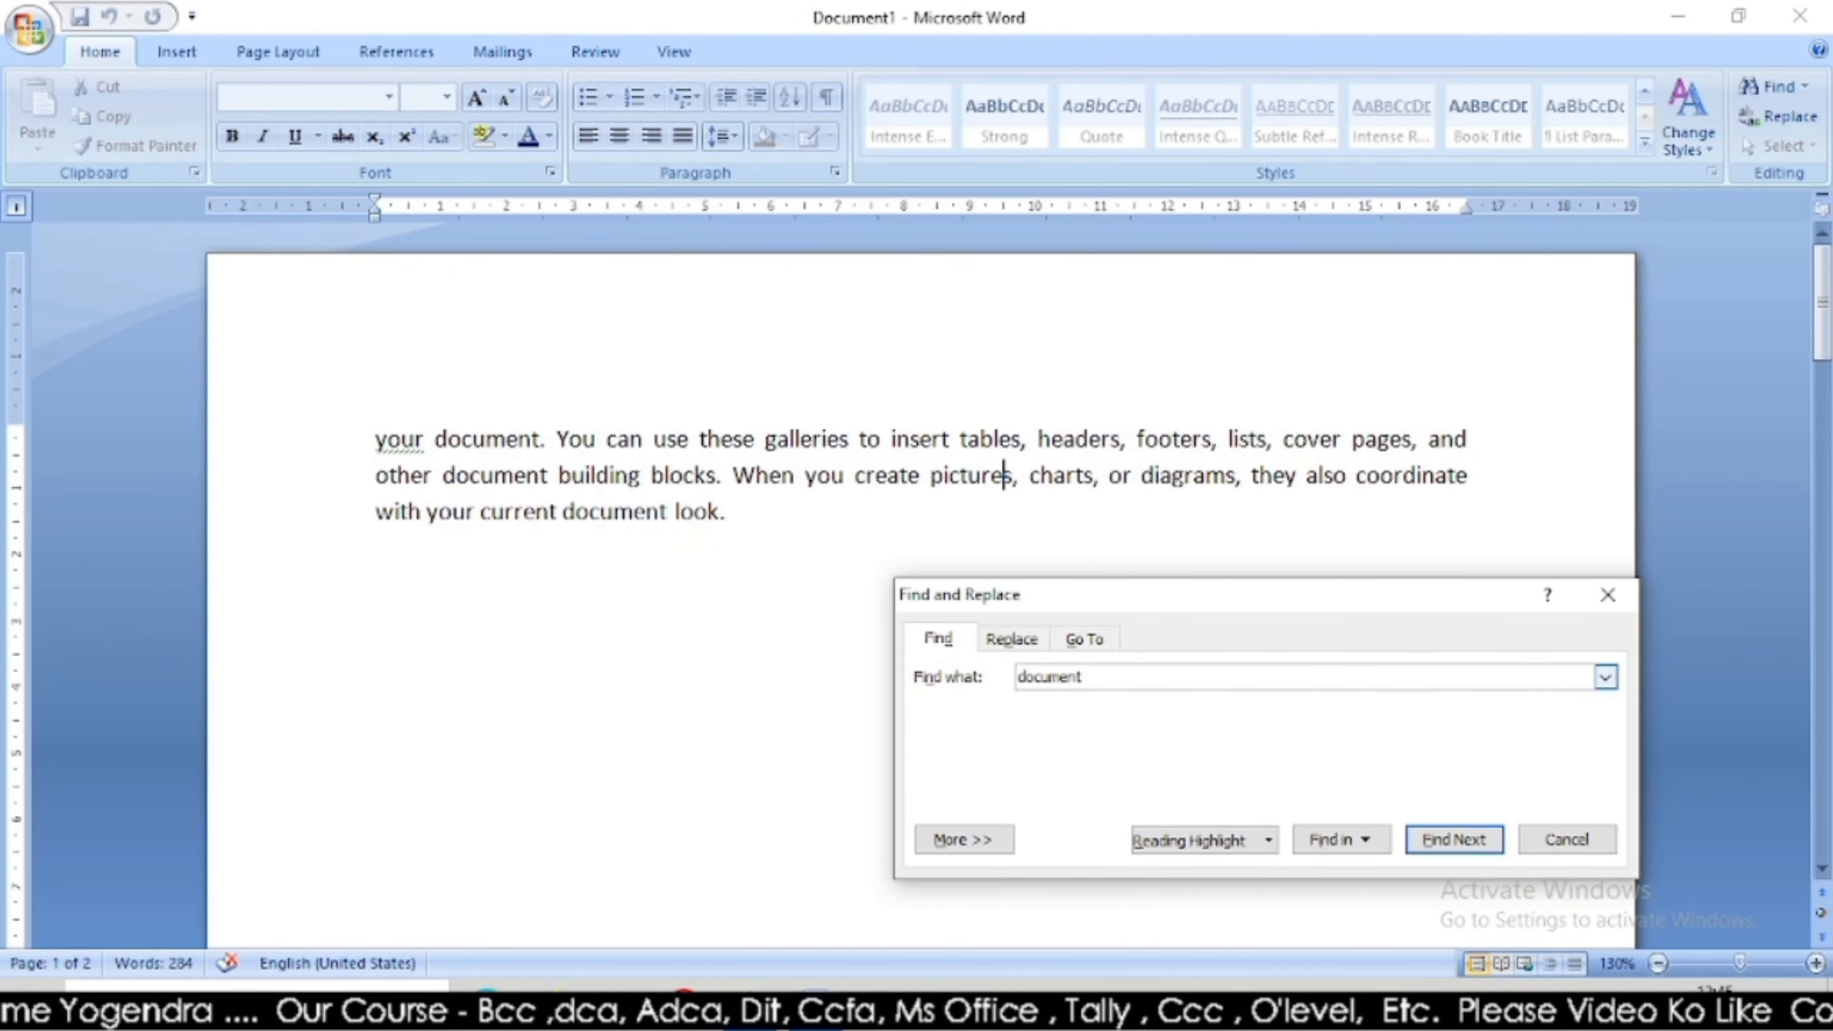
click(1485, 832)
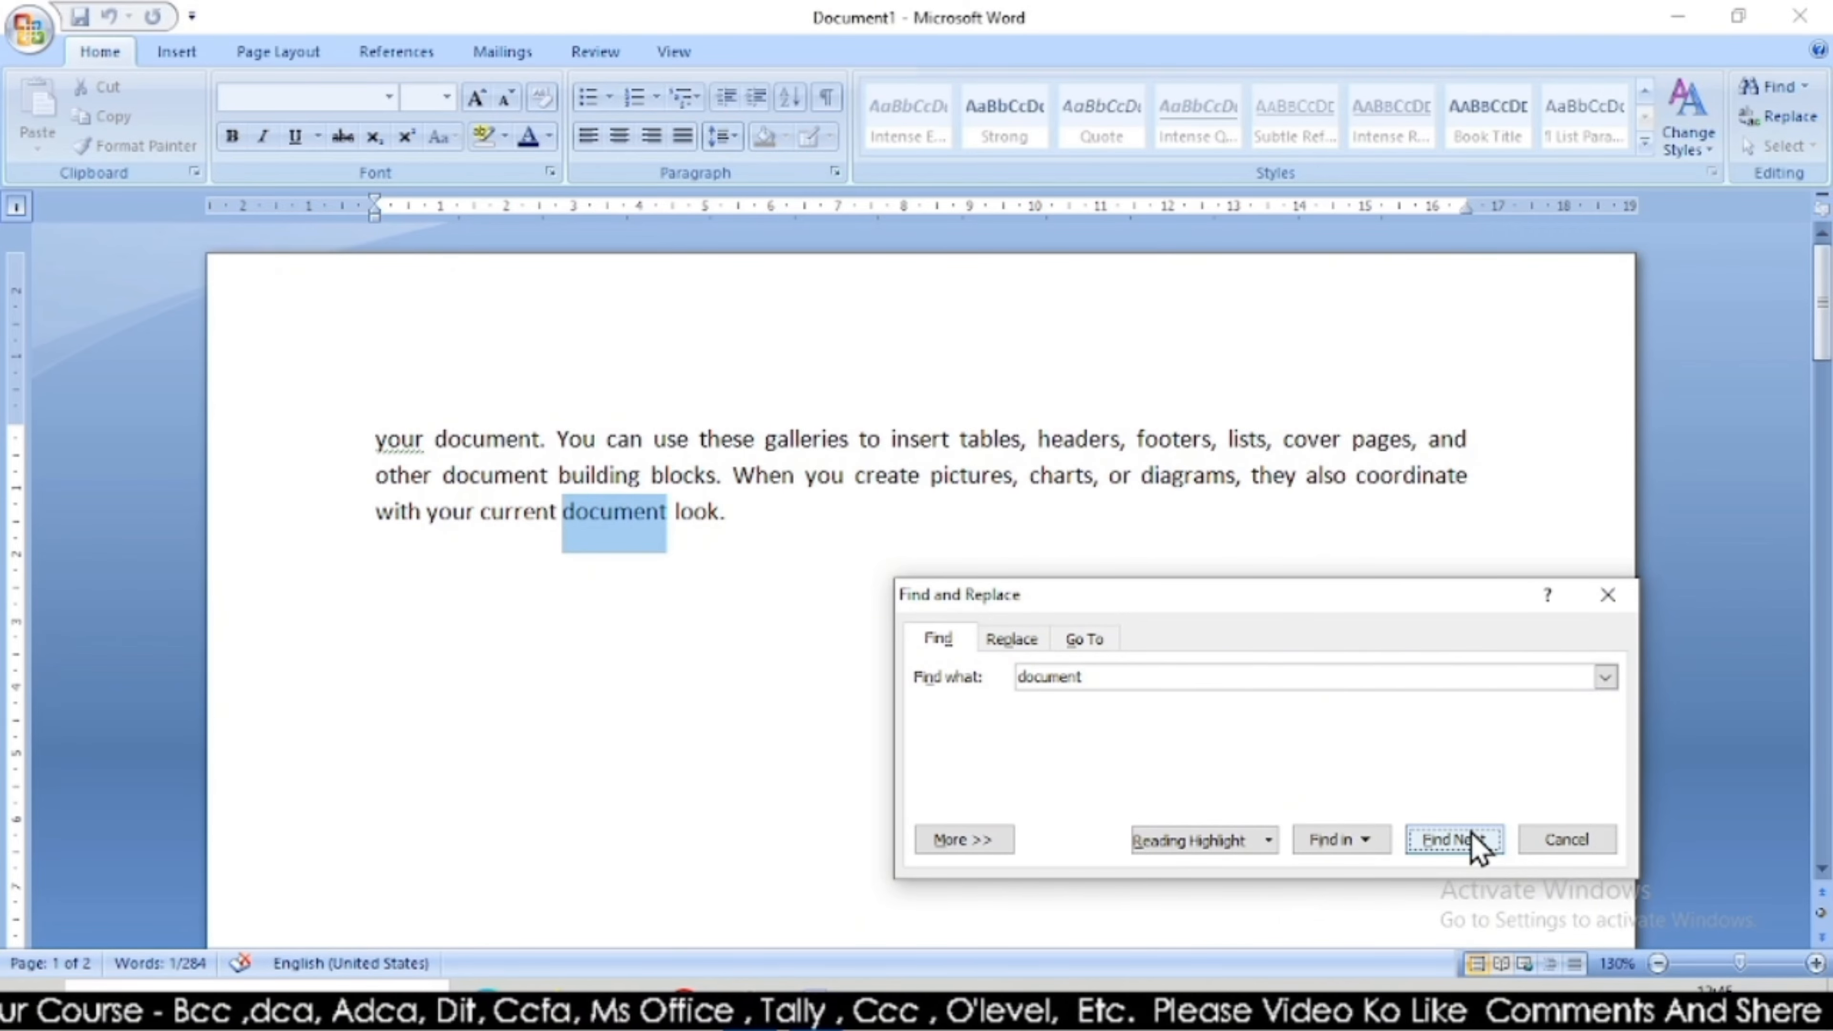
click(1477, 843)
click(1454, 839)
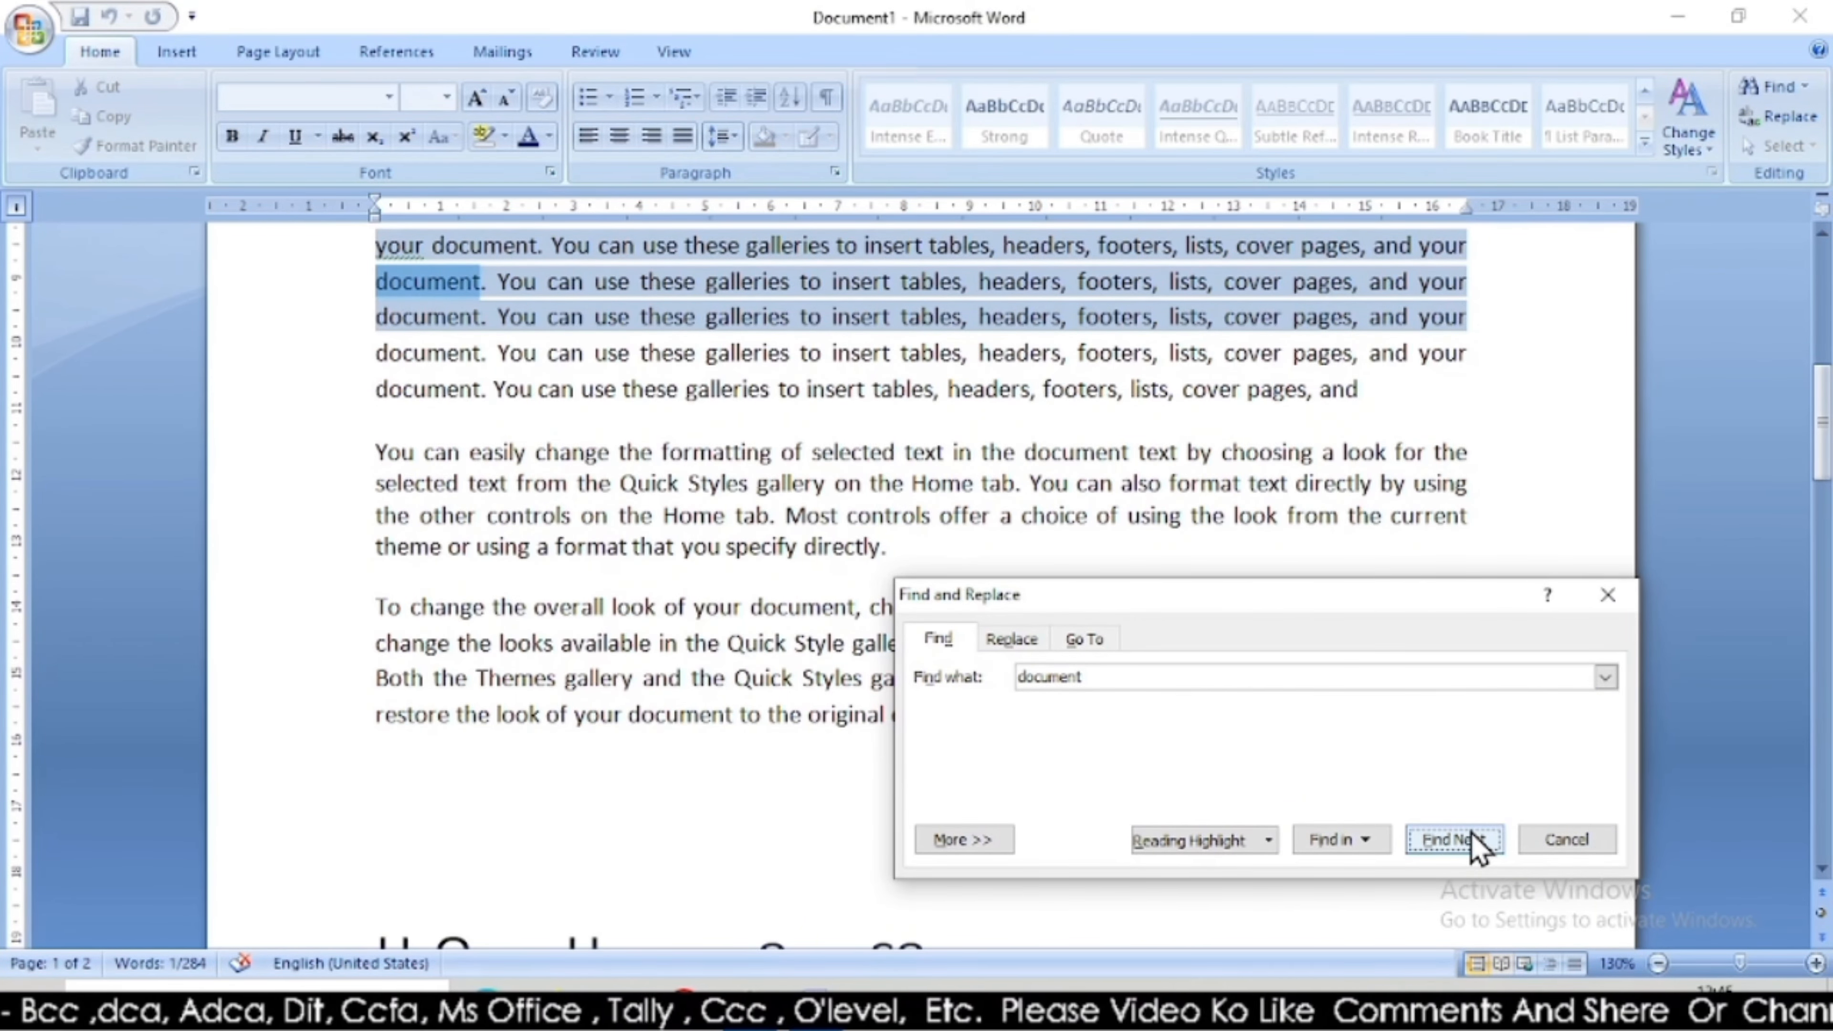
click(1454, 840)
double_click(1454, 840)
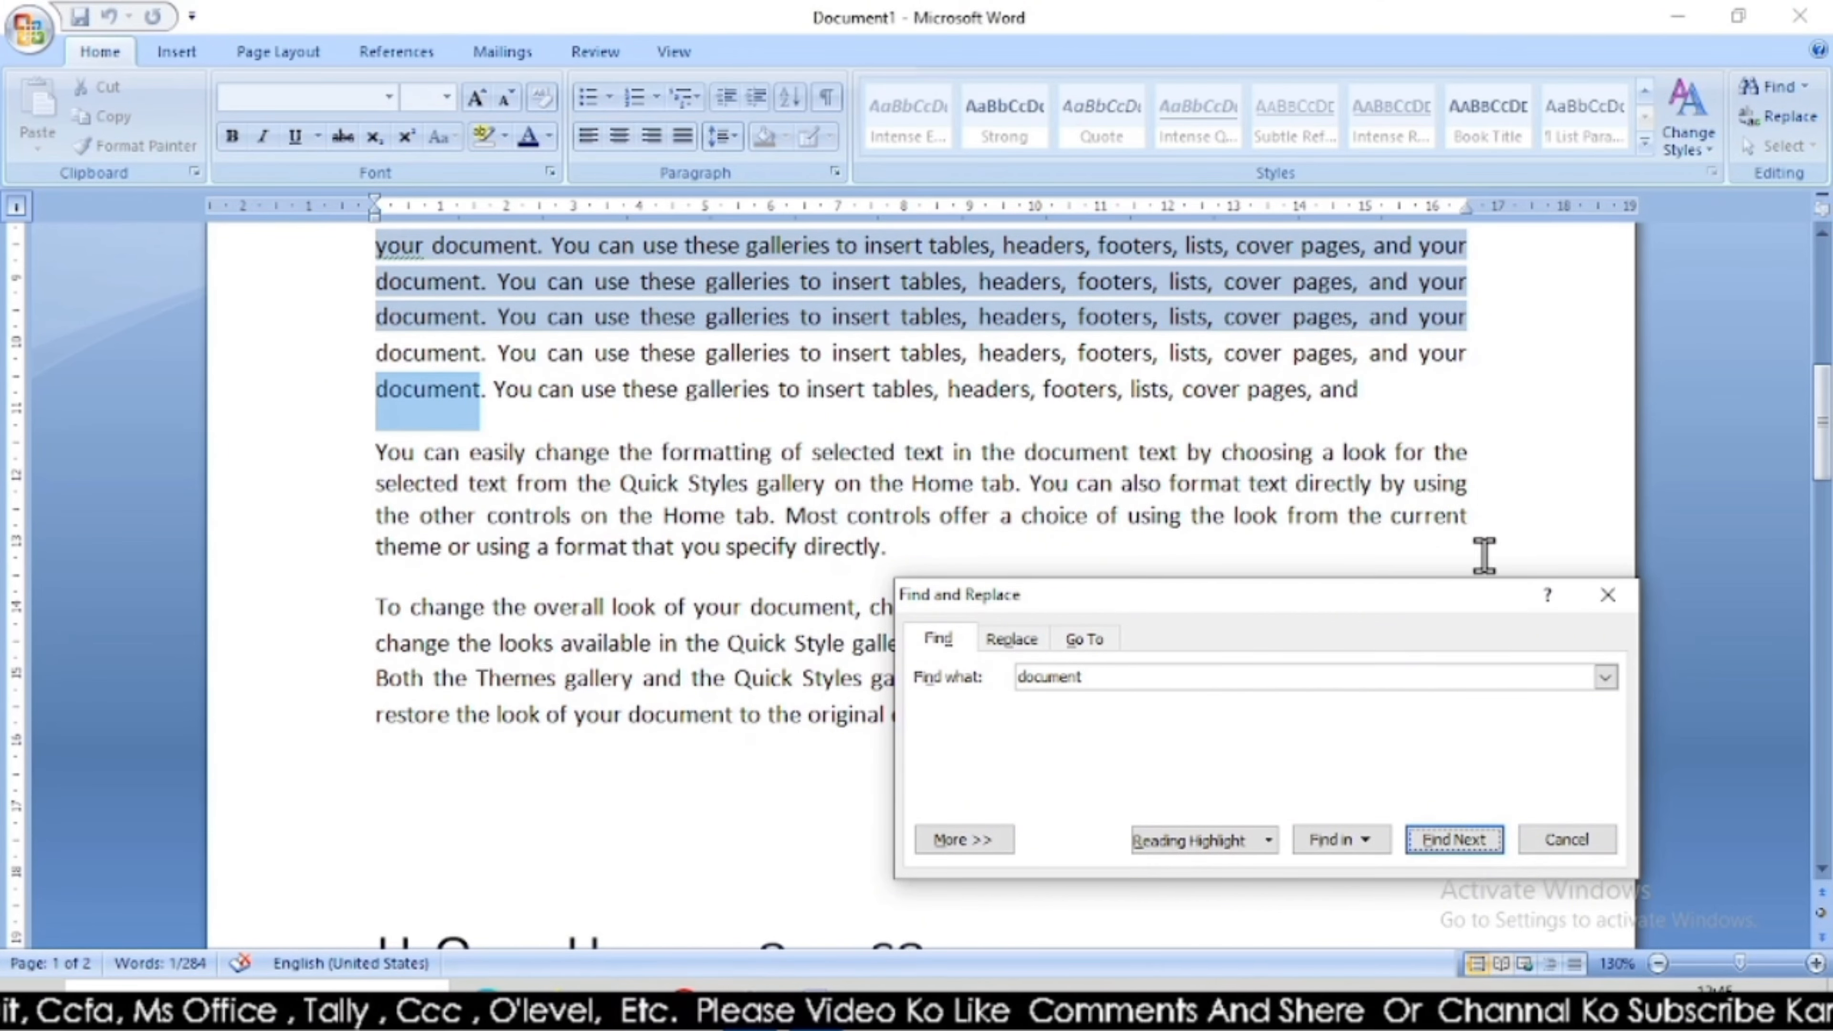
scroll(1469, 364, up, 7)
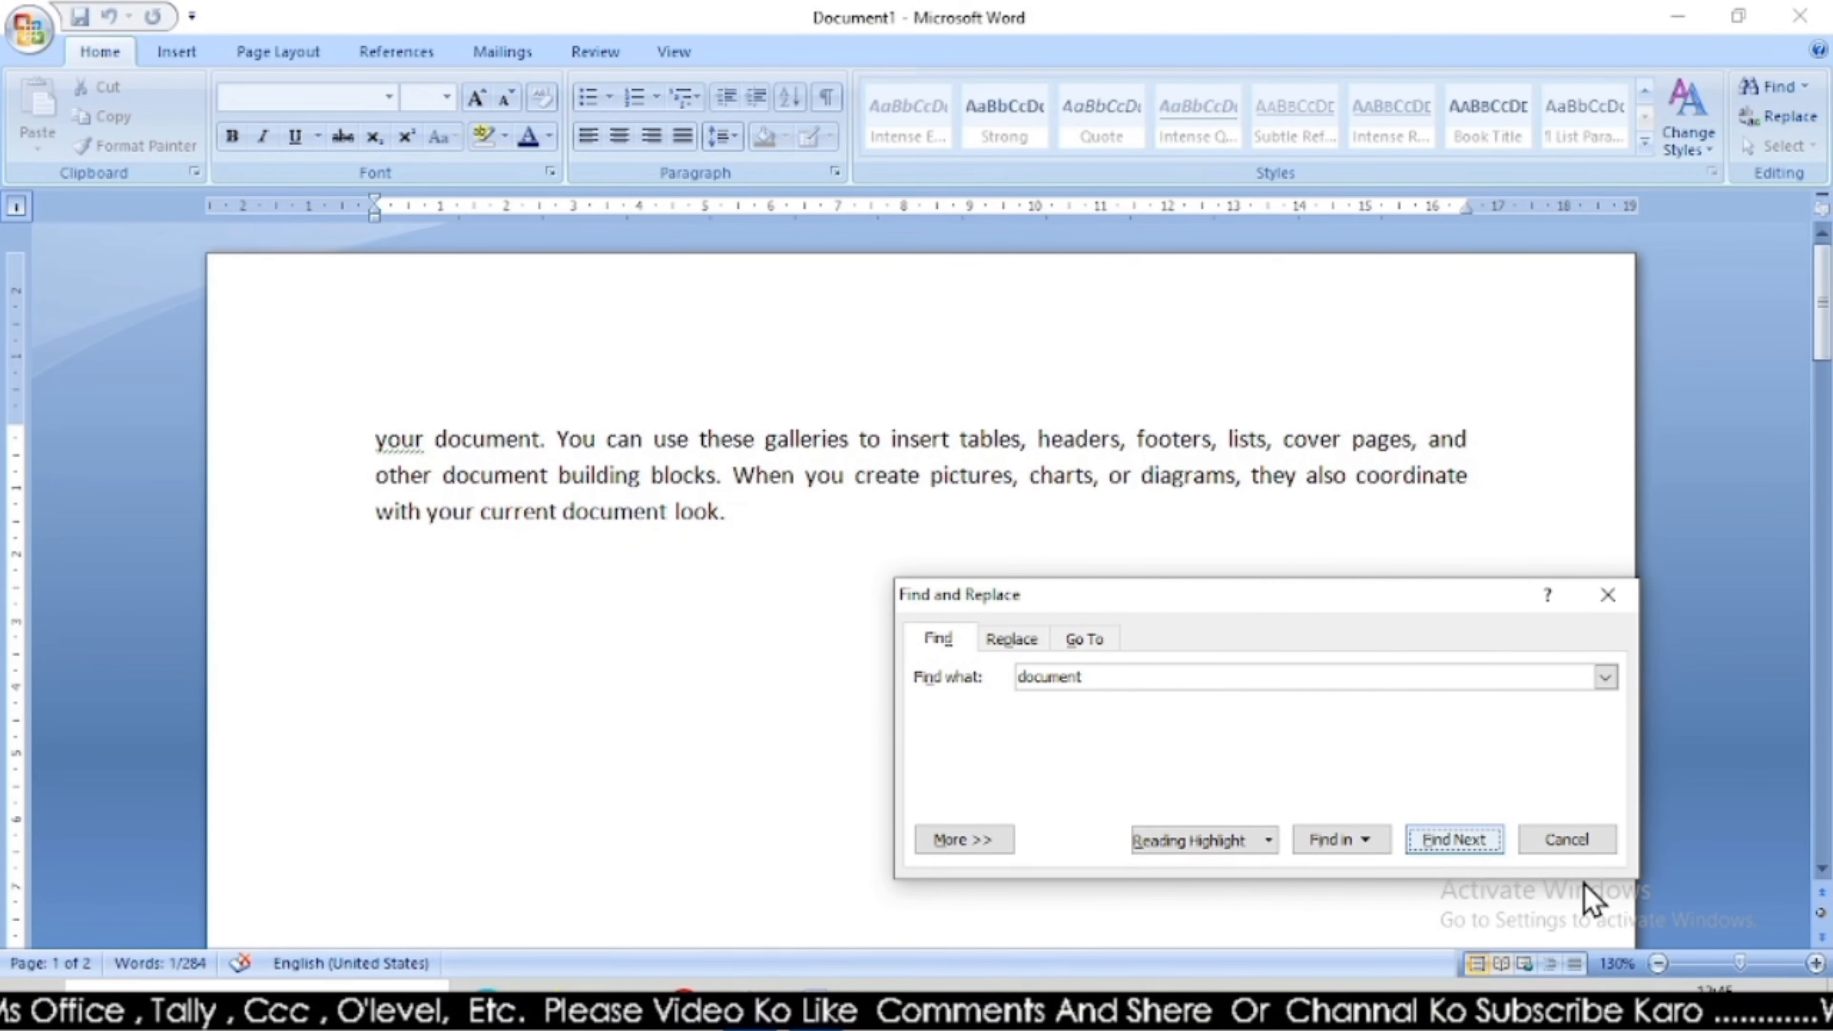
Replace occurrences of "document" with "file" one at a time, from the end of the second paragraph through the template paragraph.
click(1008, 641)
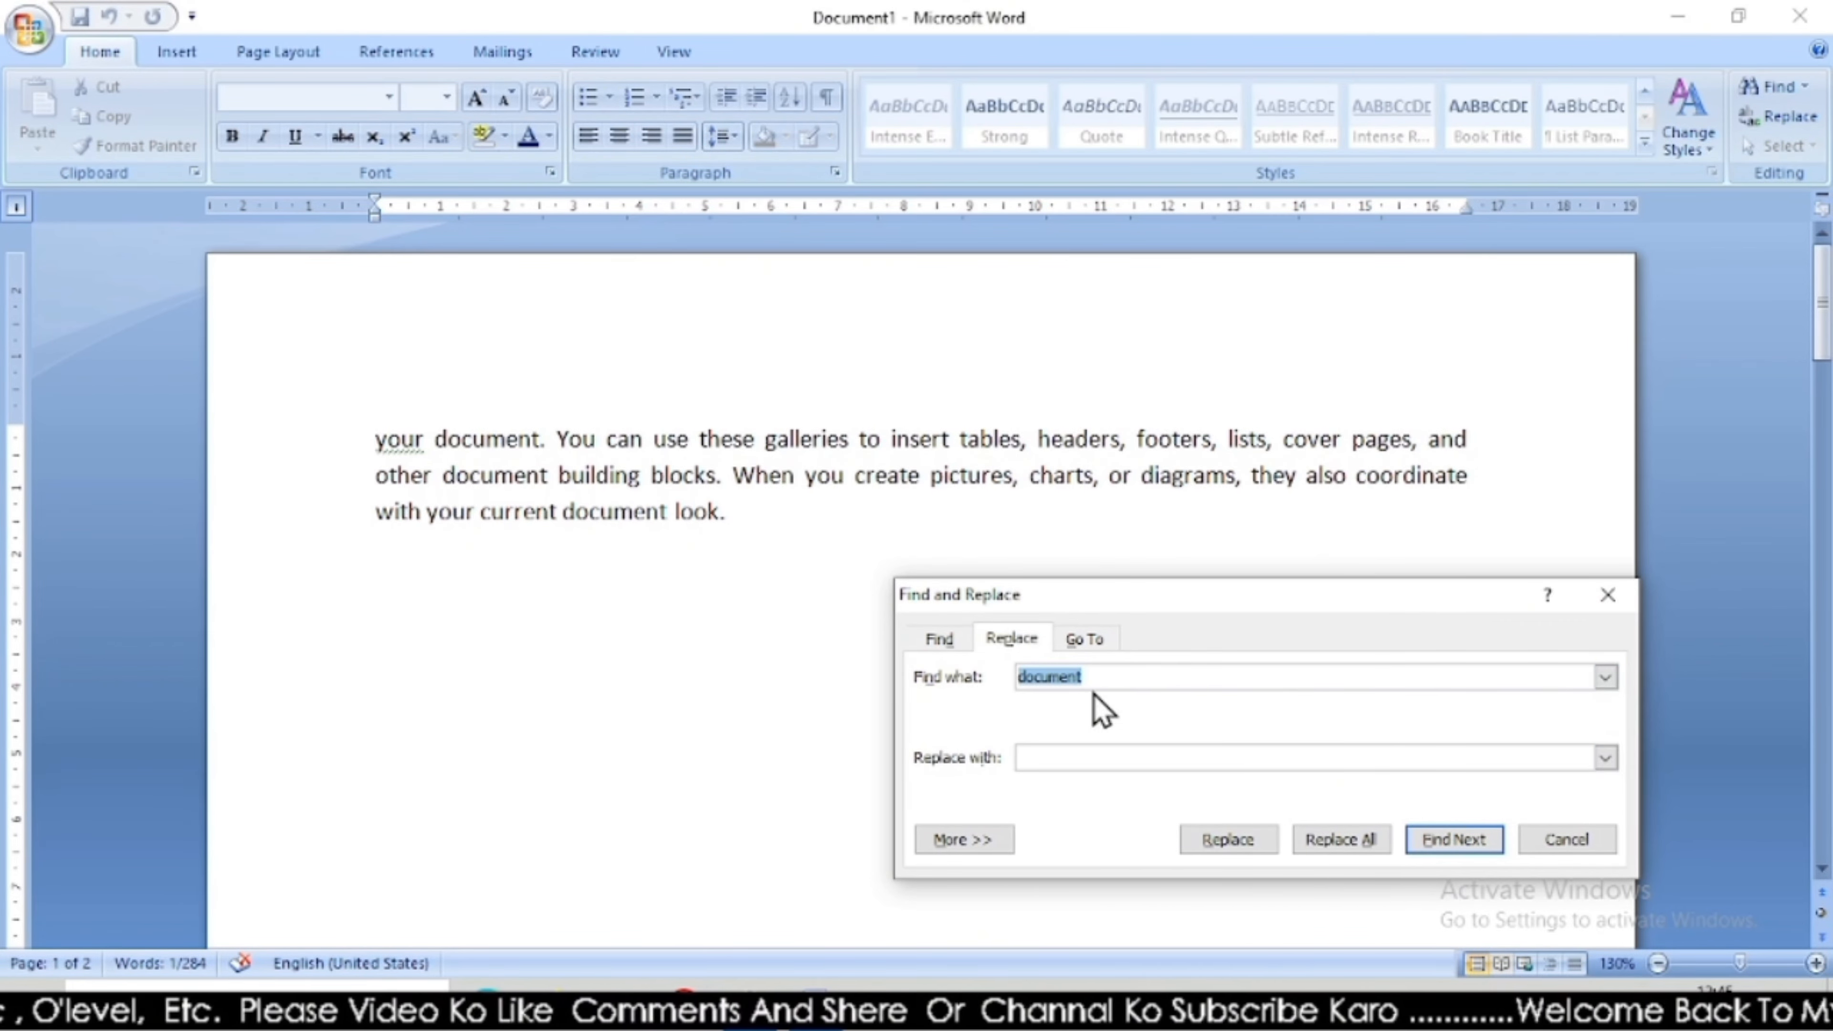
click(1079, 760)
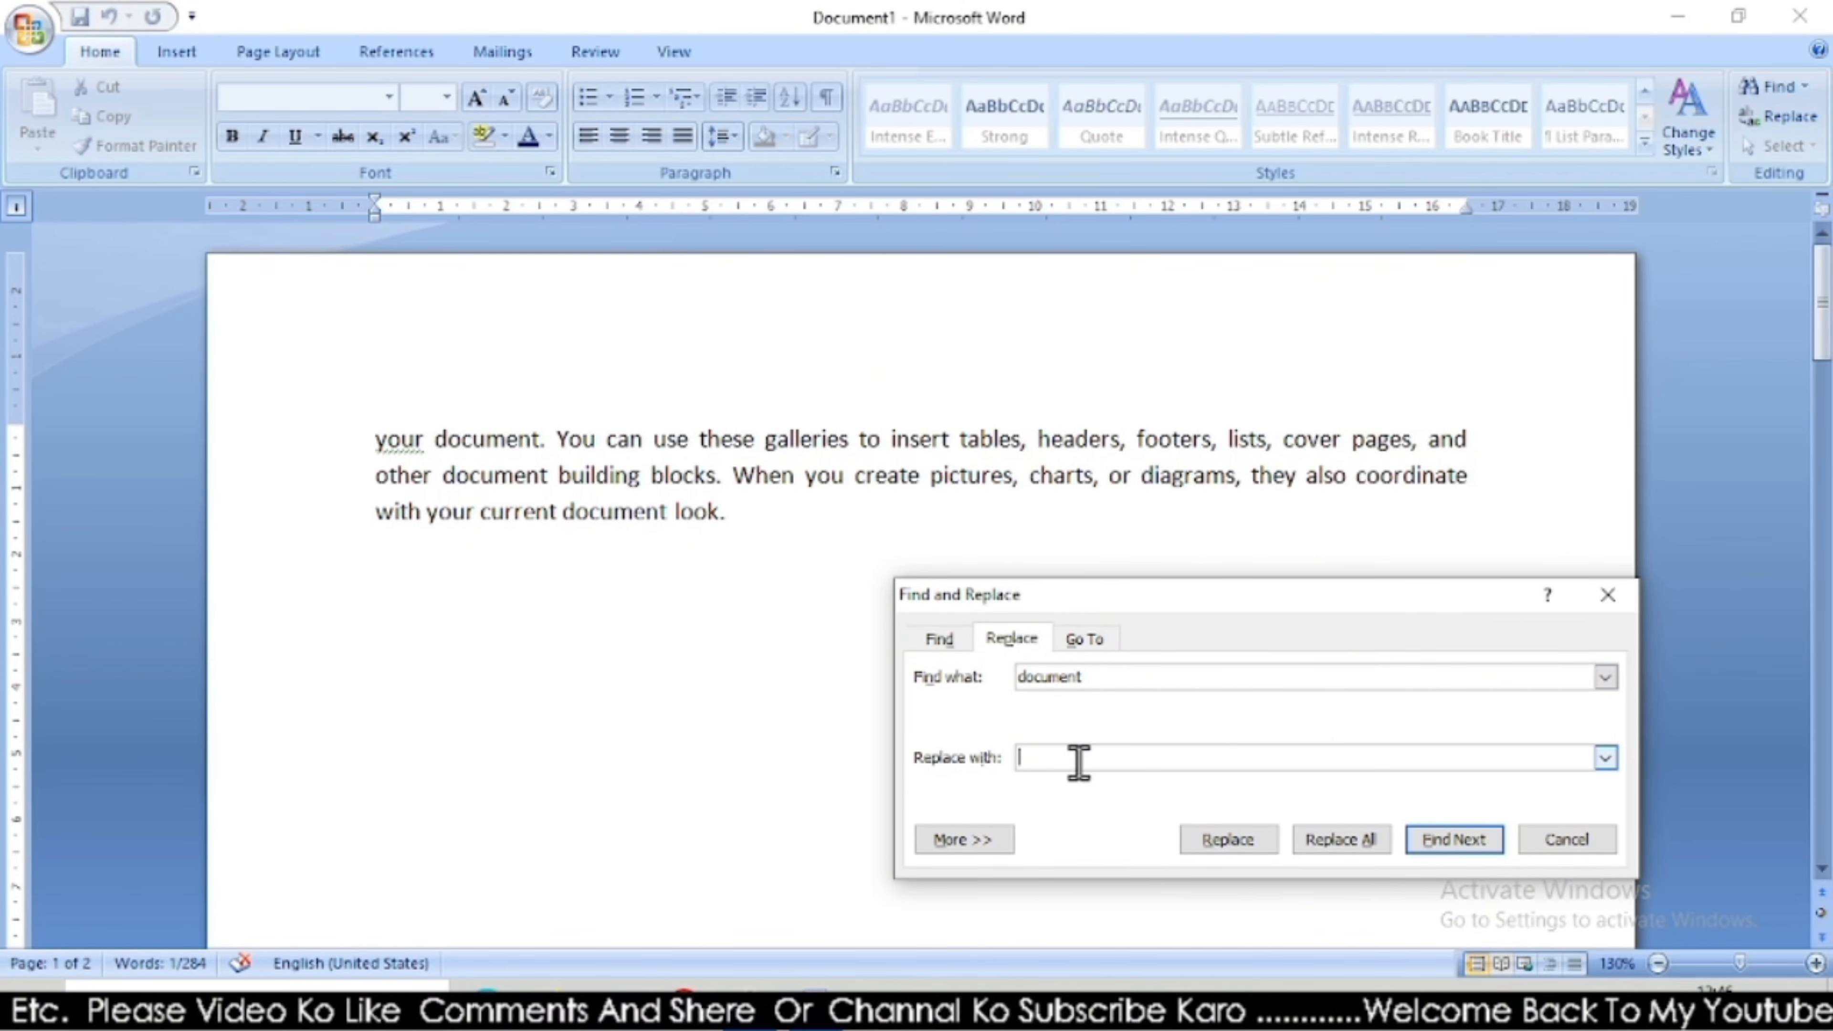
text(file)
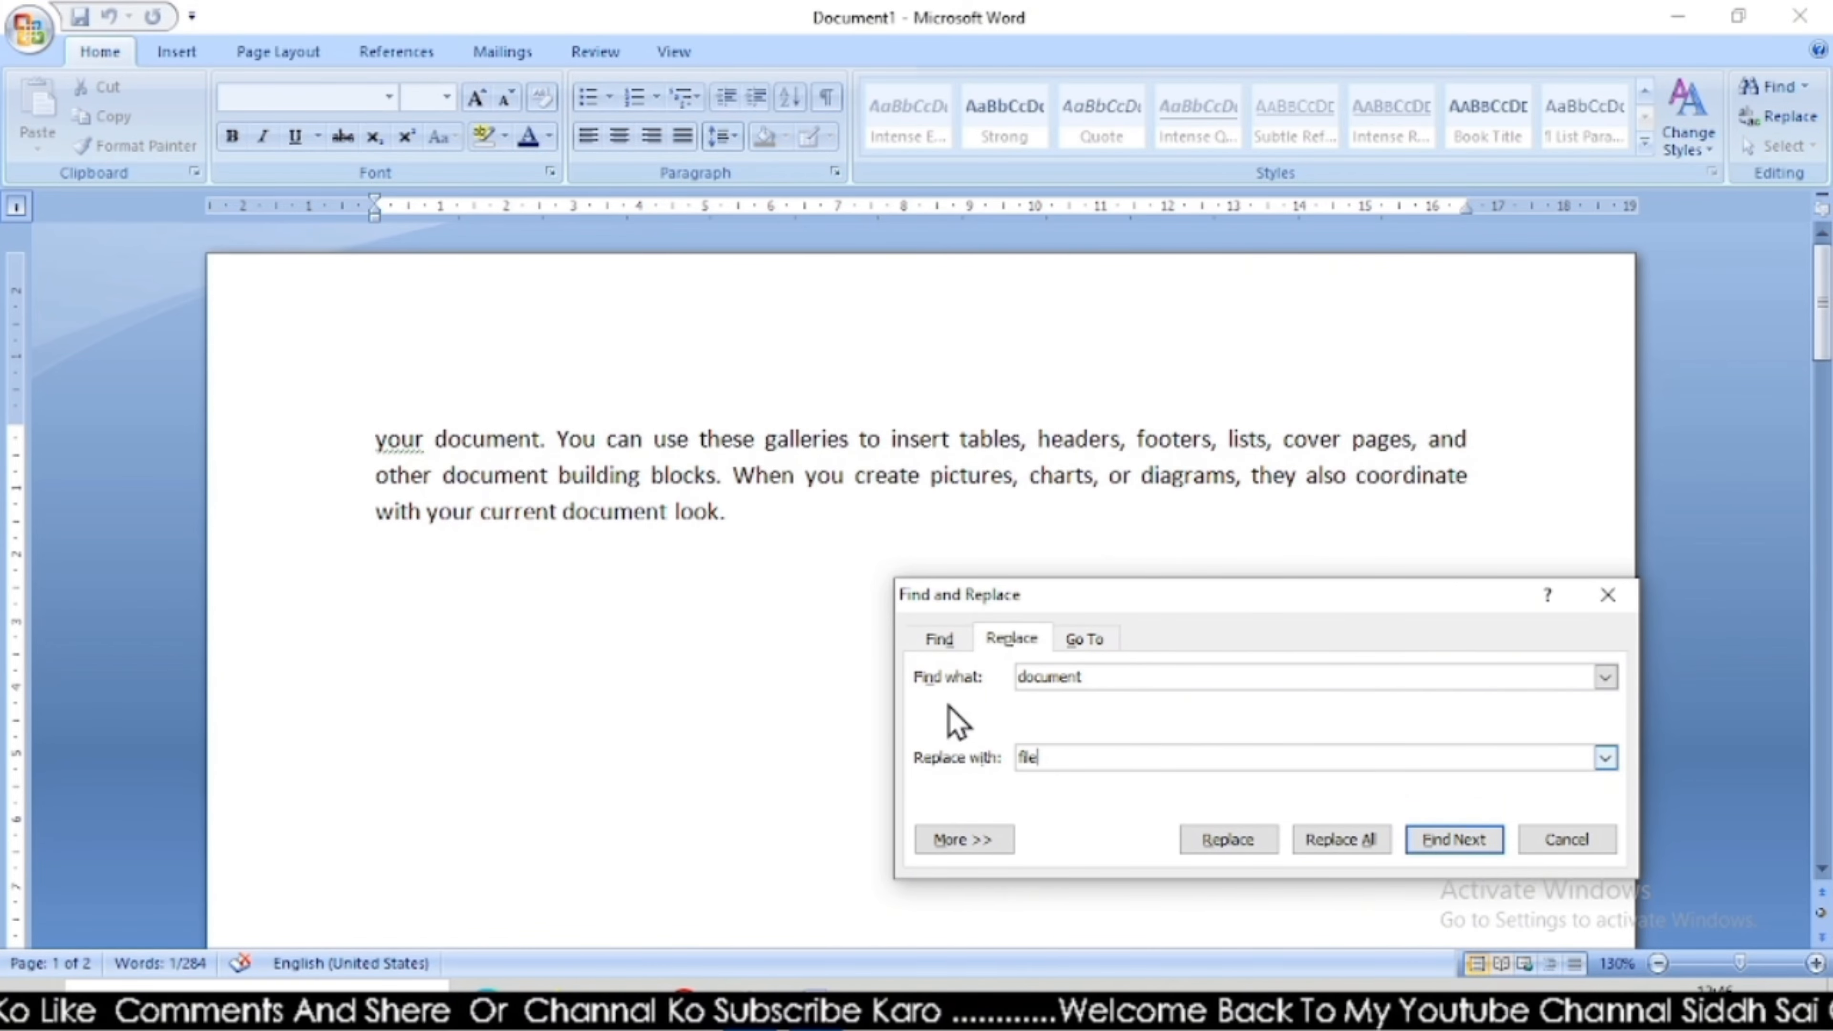
click(1239, 851)
click(1239, 851)
click(1239, 851)
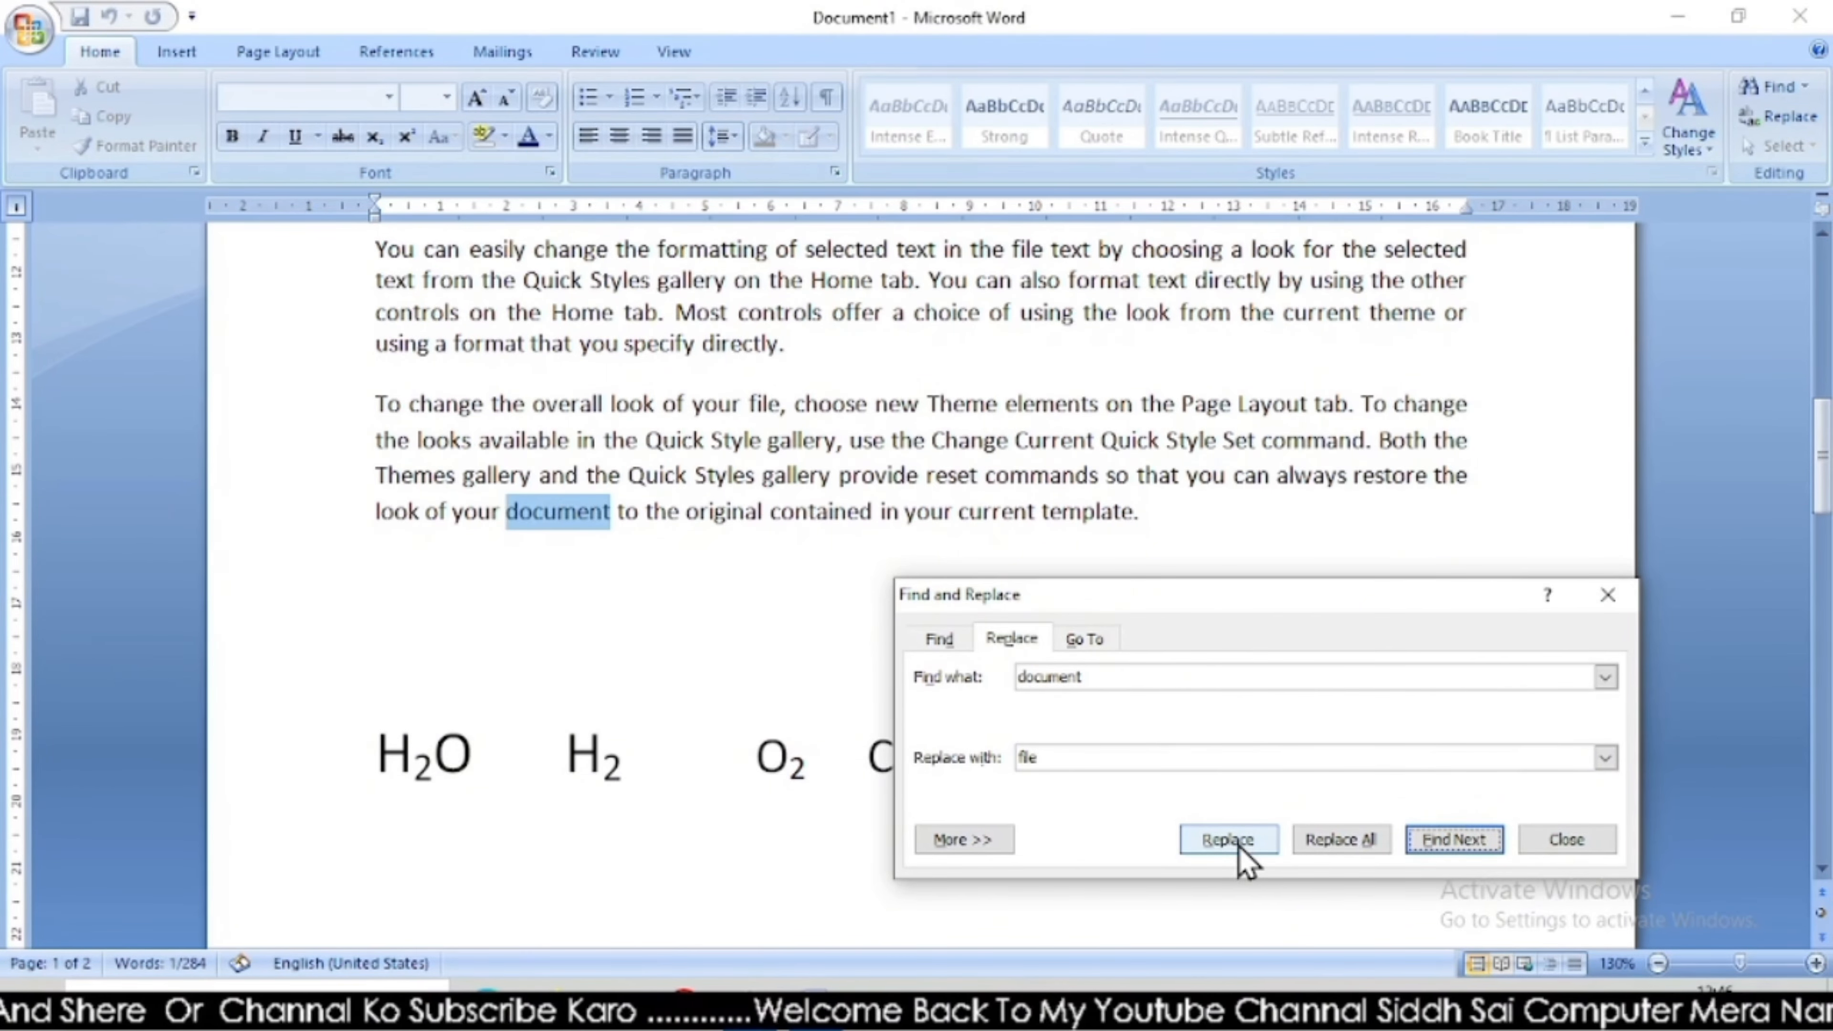
click(1240, 851)
Restart the search from the first line of the first paragraph and find the next occurrence of "document".
scroll(1142, 451, up, 5)
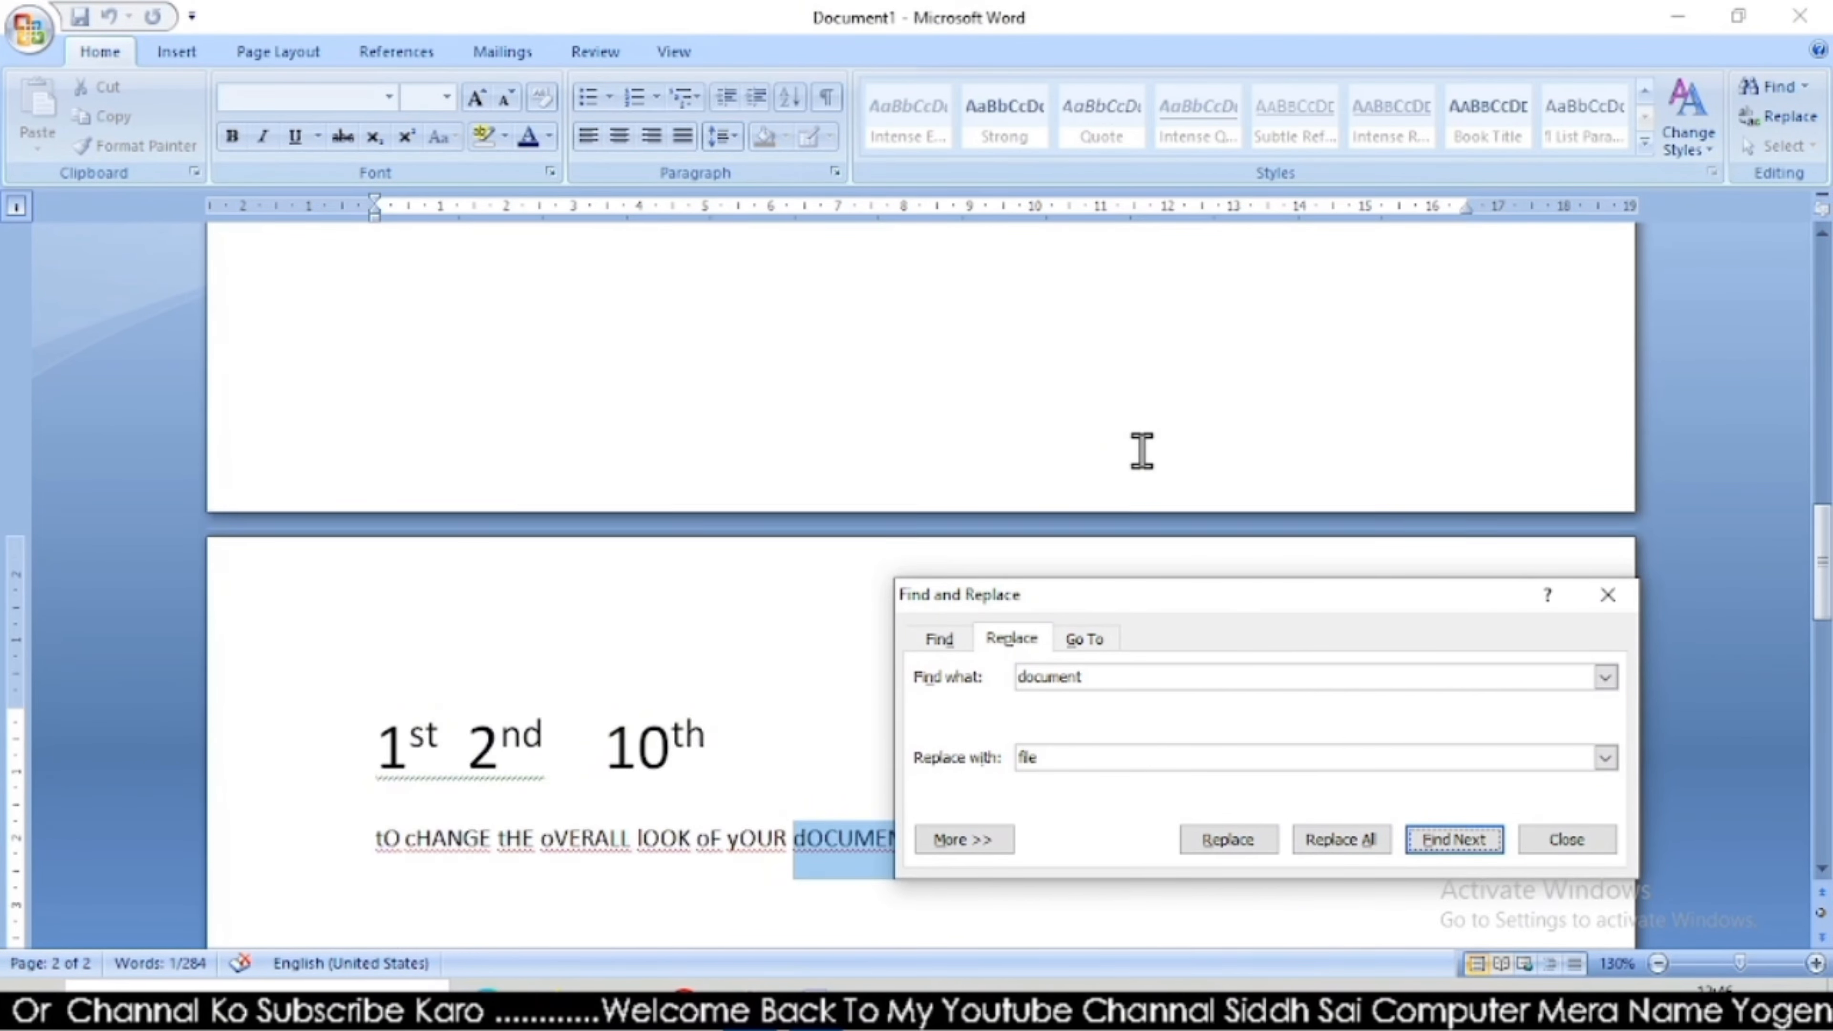
scroll(1142, 451, up, 10)
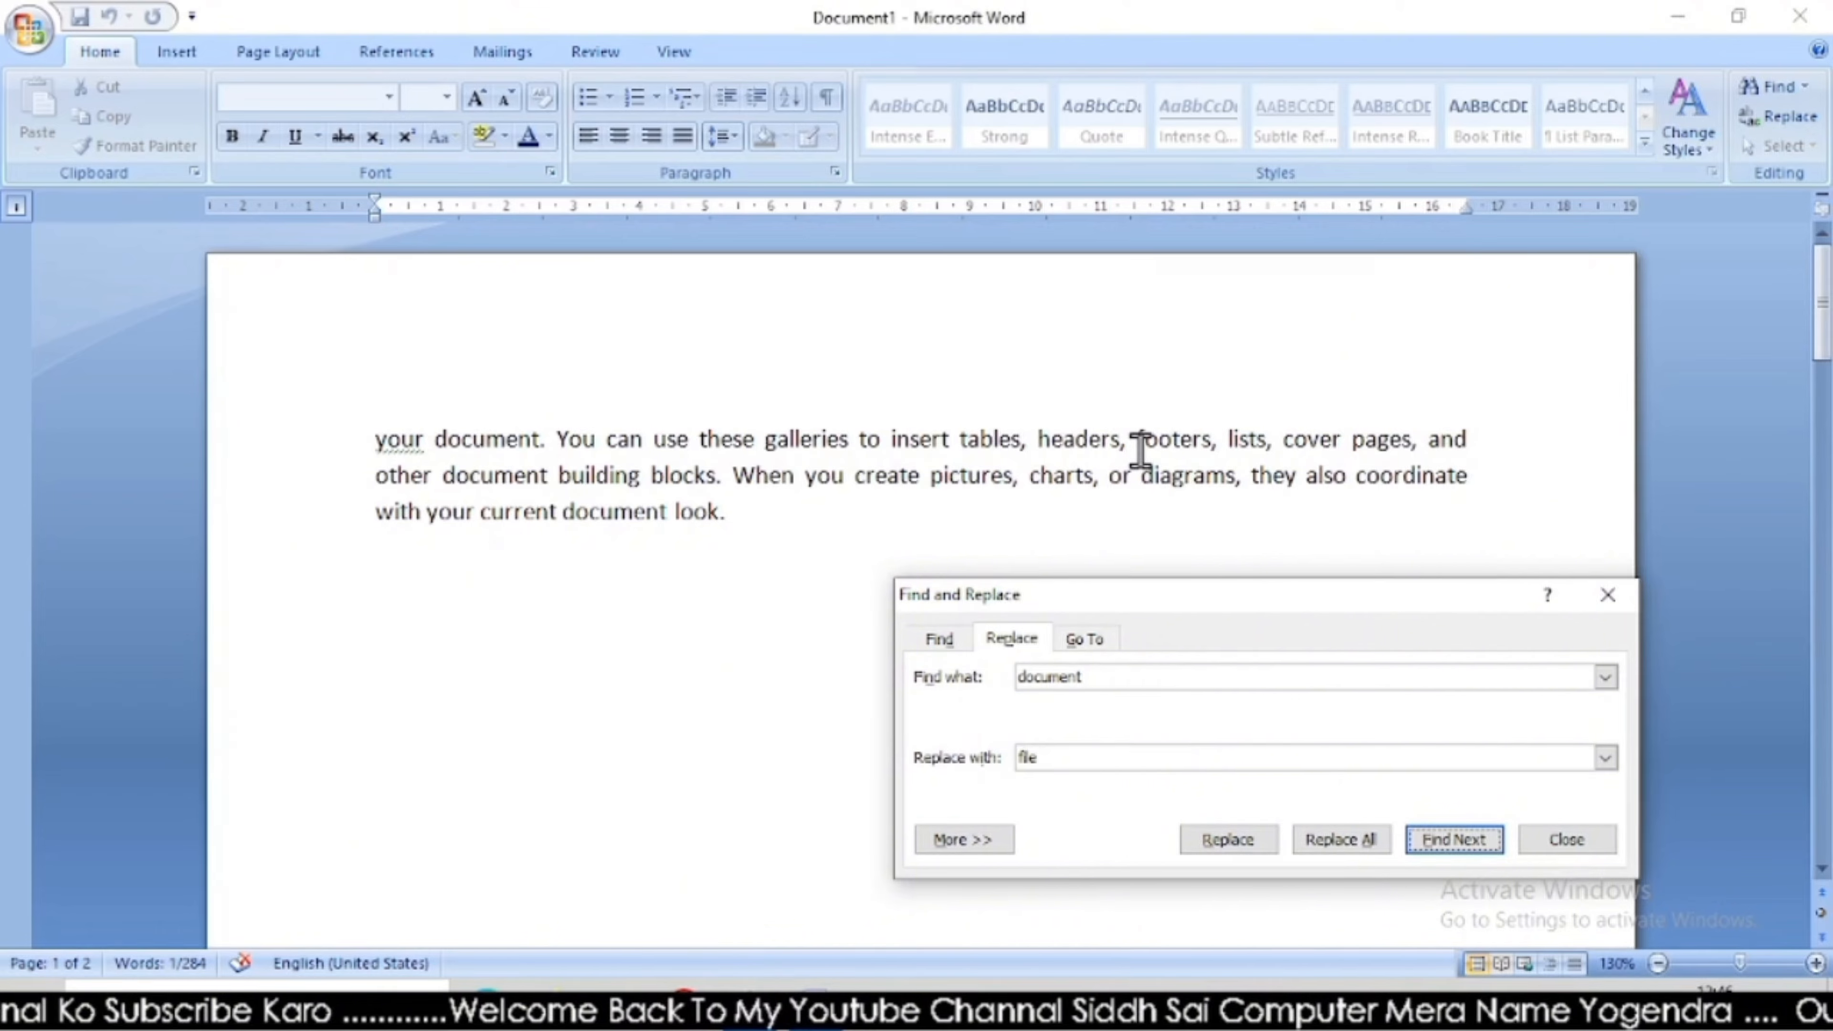
click(470, 445)
click(463, 442)
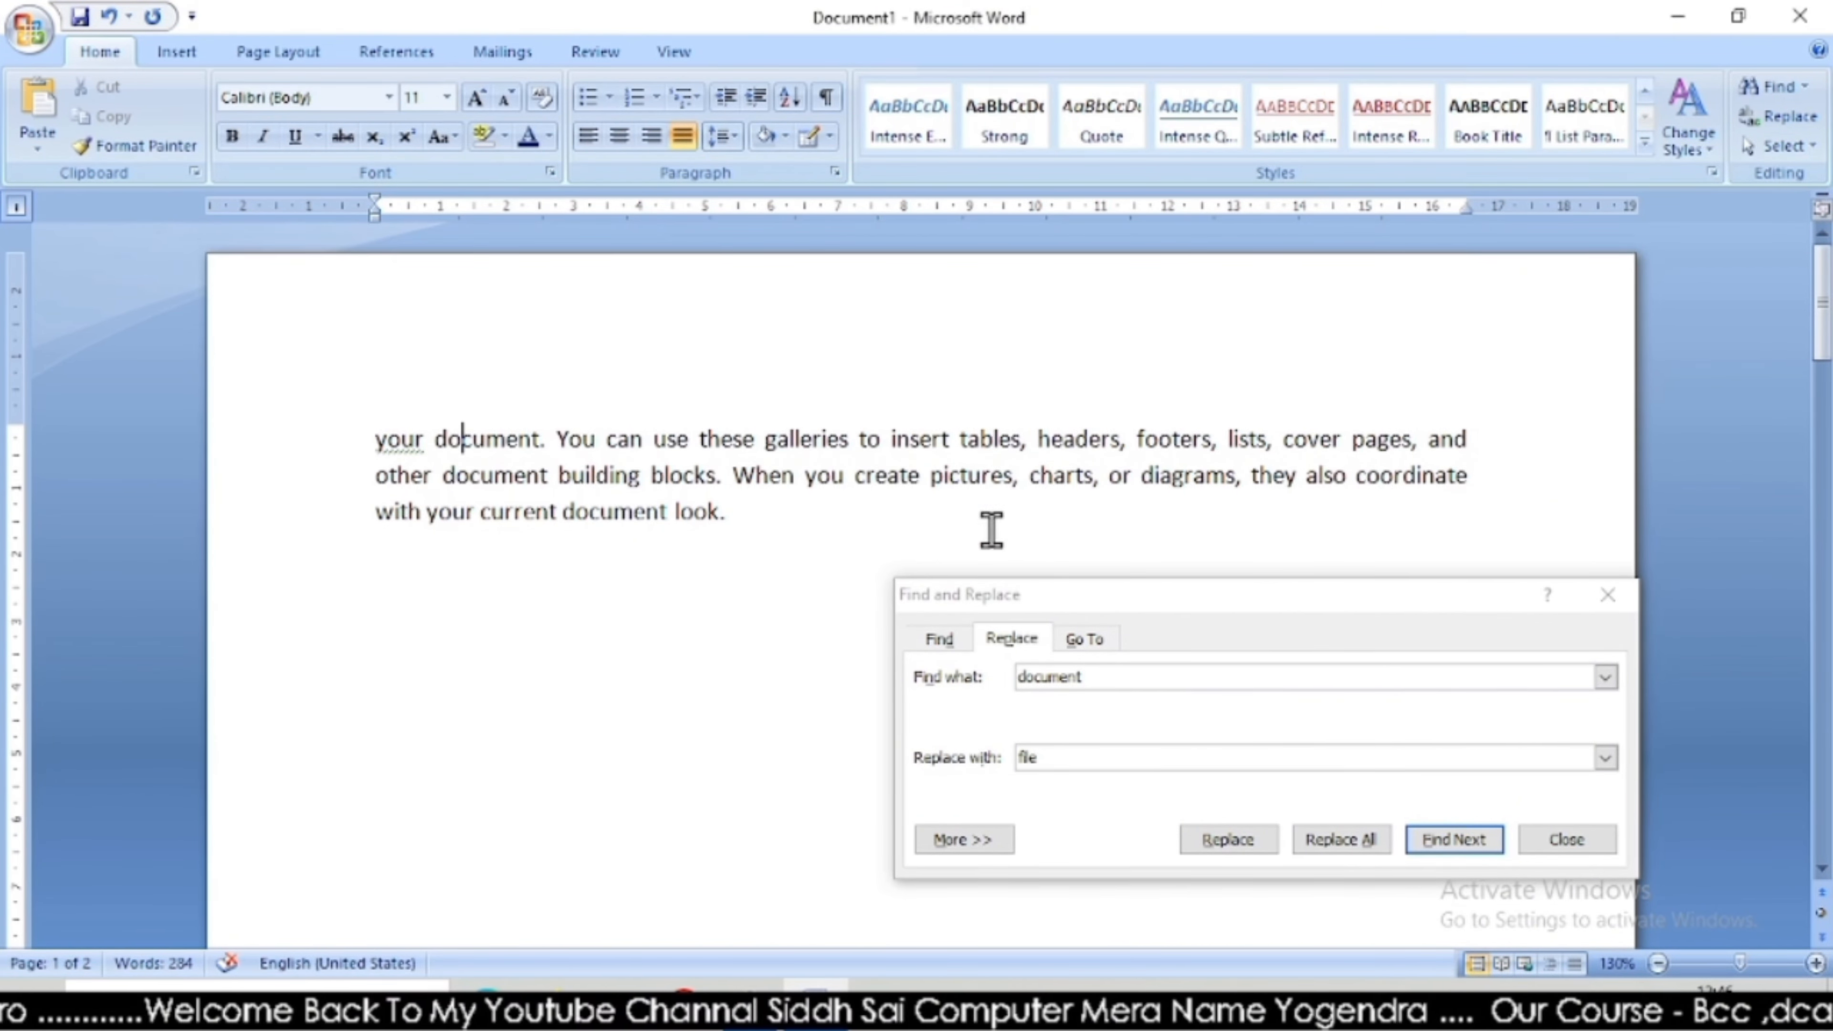
click(1447, 842)
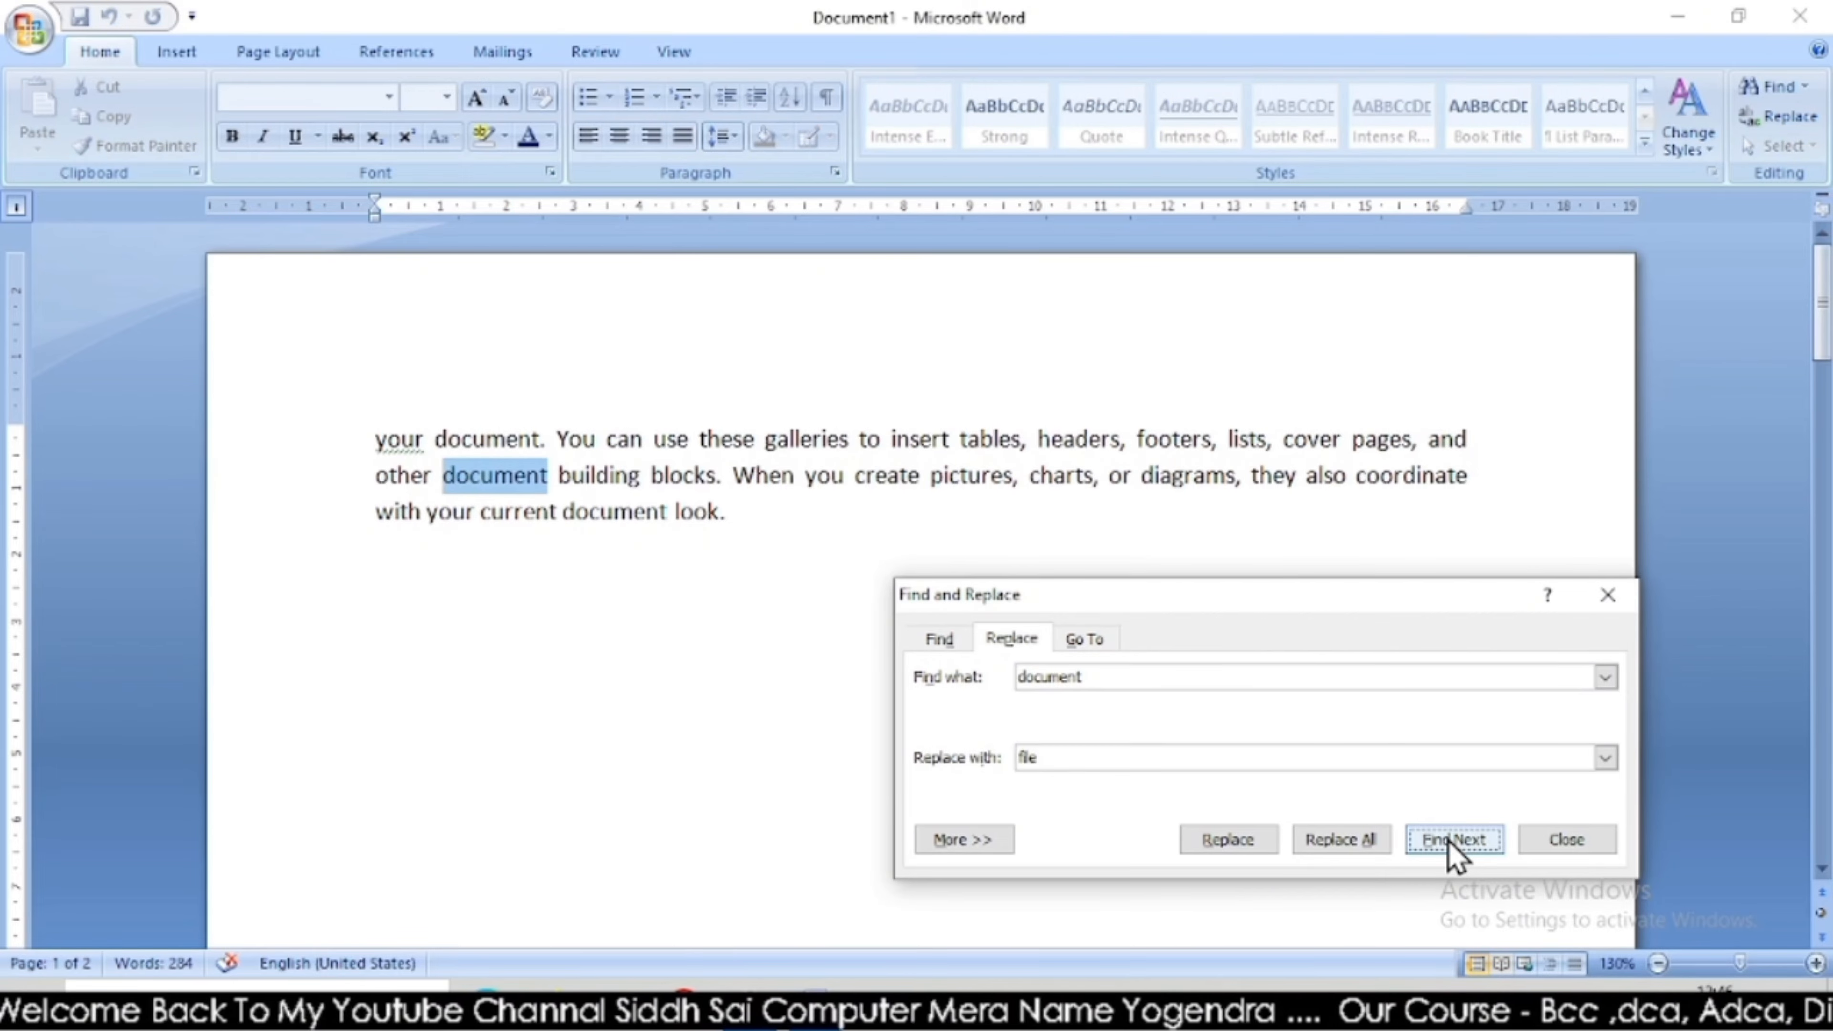
Replace the two "document" occurrences in the last two lines of the first paragraph with "file" and close Find and Replace.
click(1228, 840)
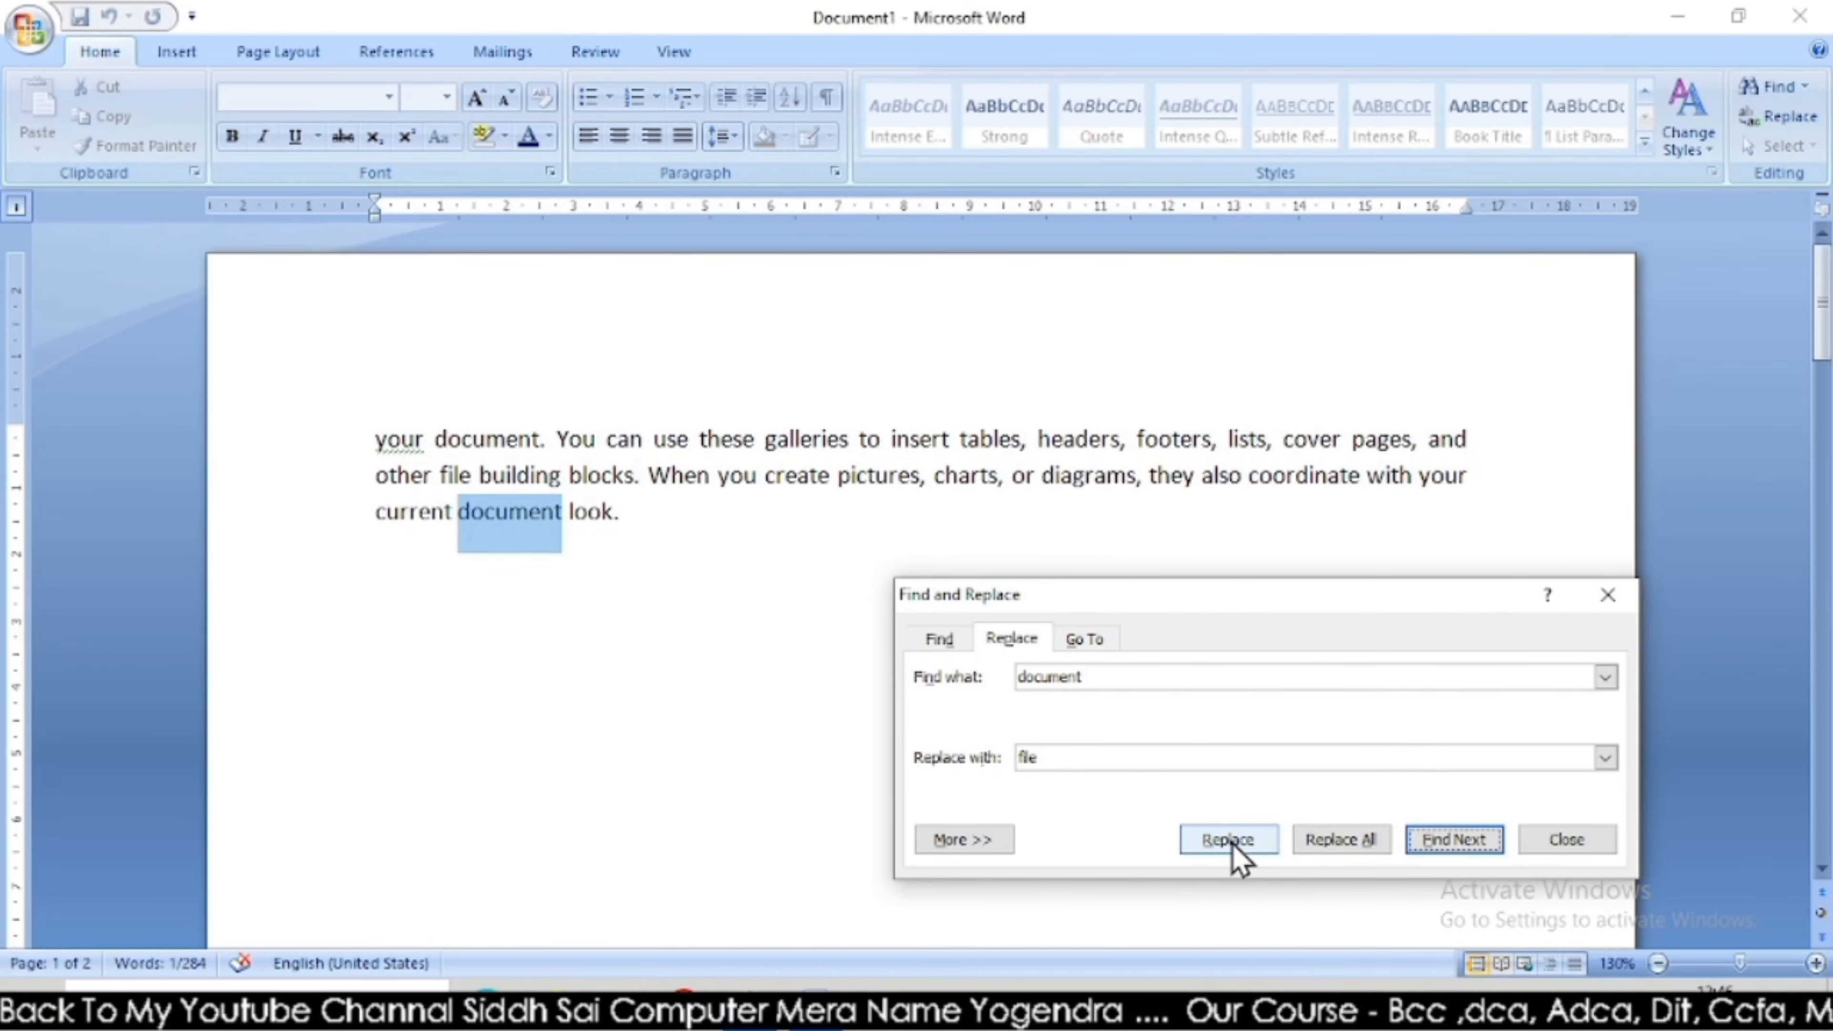
click(1228, 839)
scroll(807, 434, up, 2)
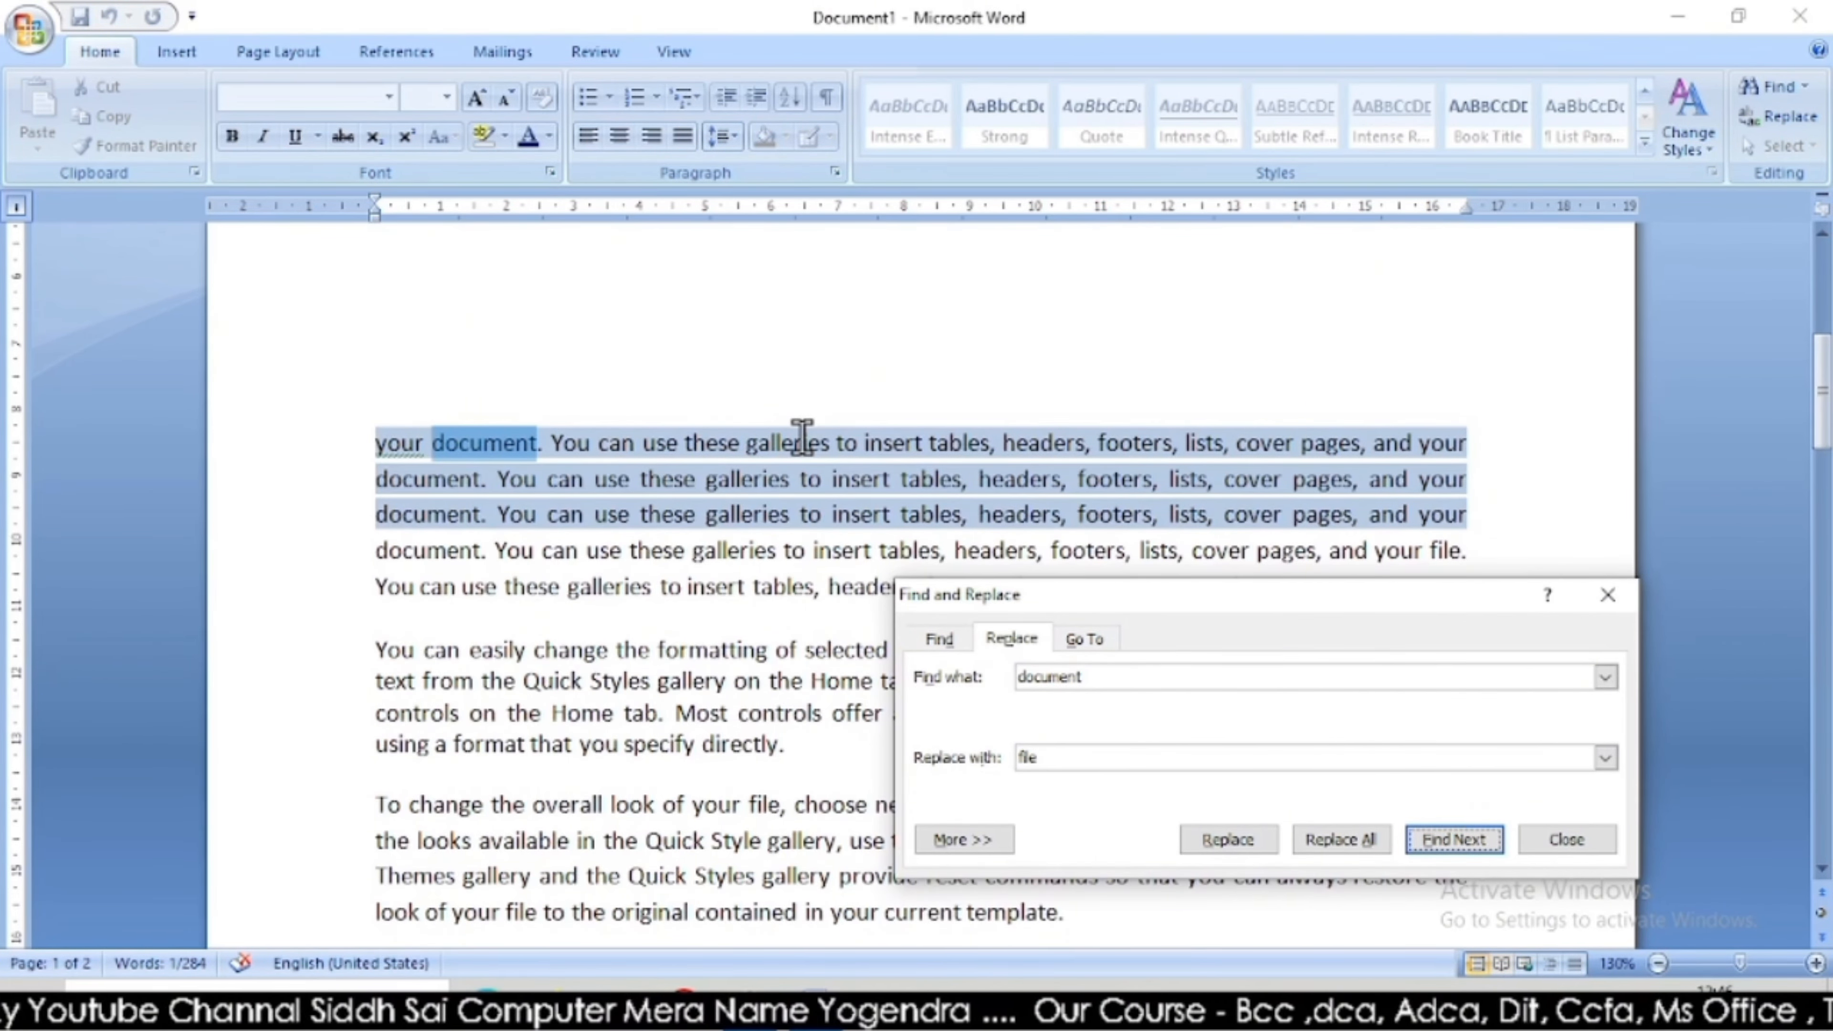
click(1611, 605)
scroll(1100, 697, up, 2)
Place the cursor below the first paragraph and select everything in the document.
click(1099, 697)
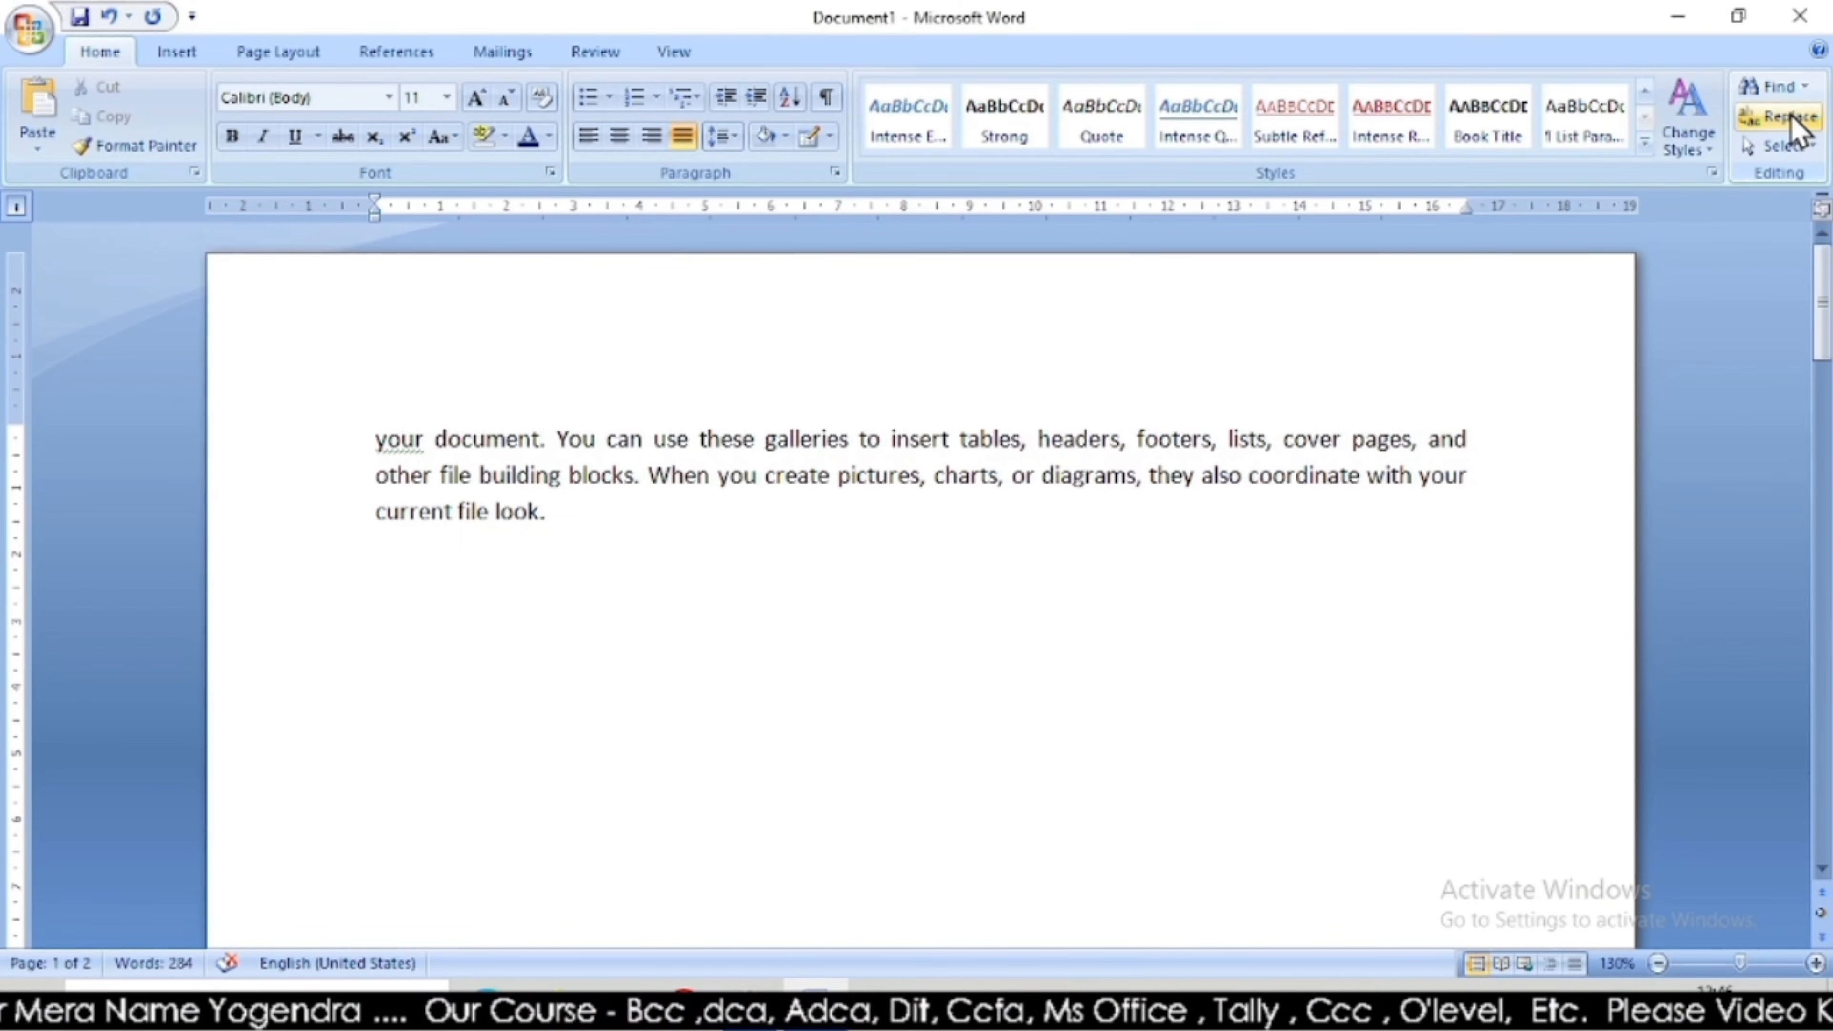
click(1787, 151)
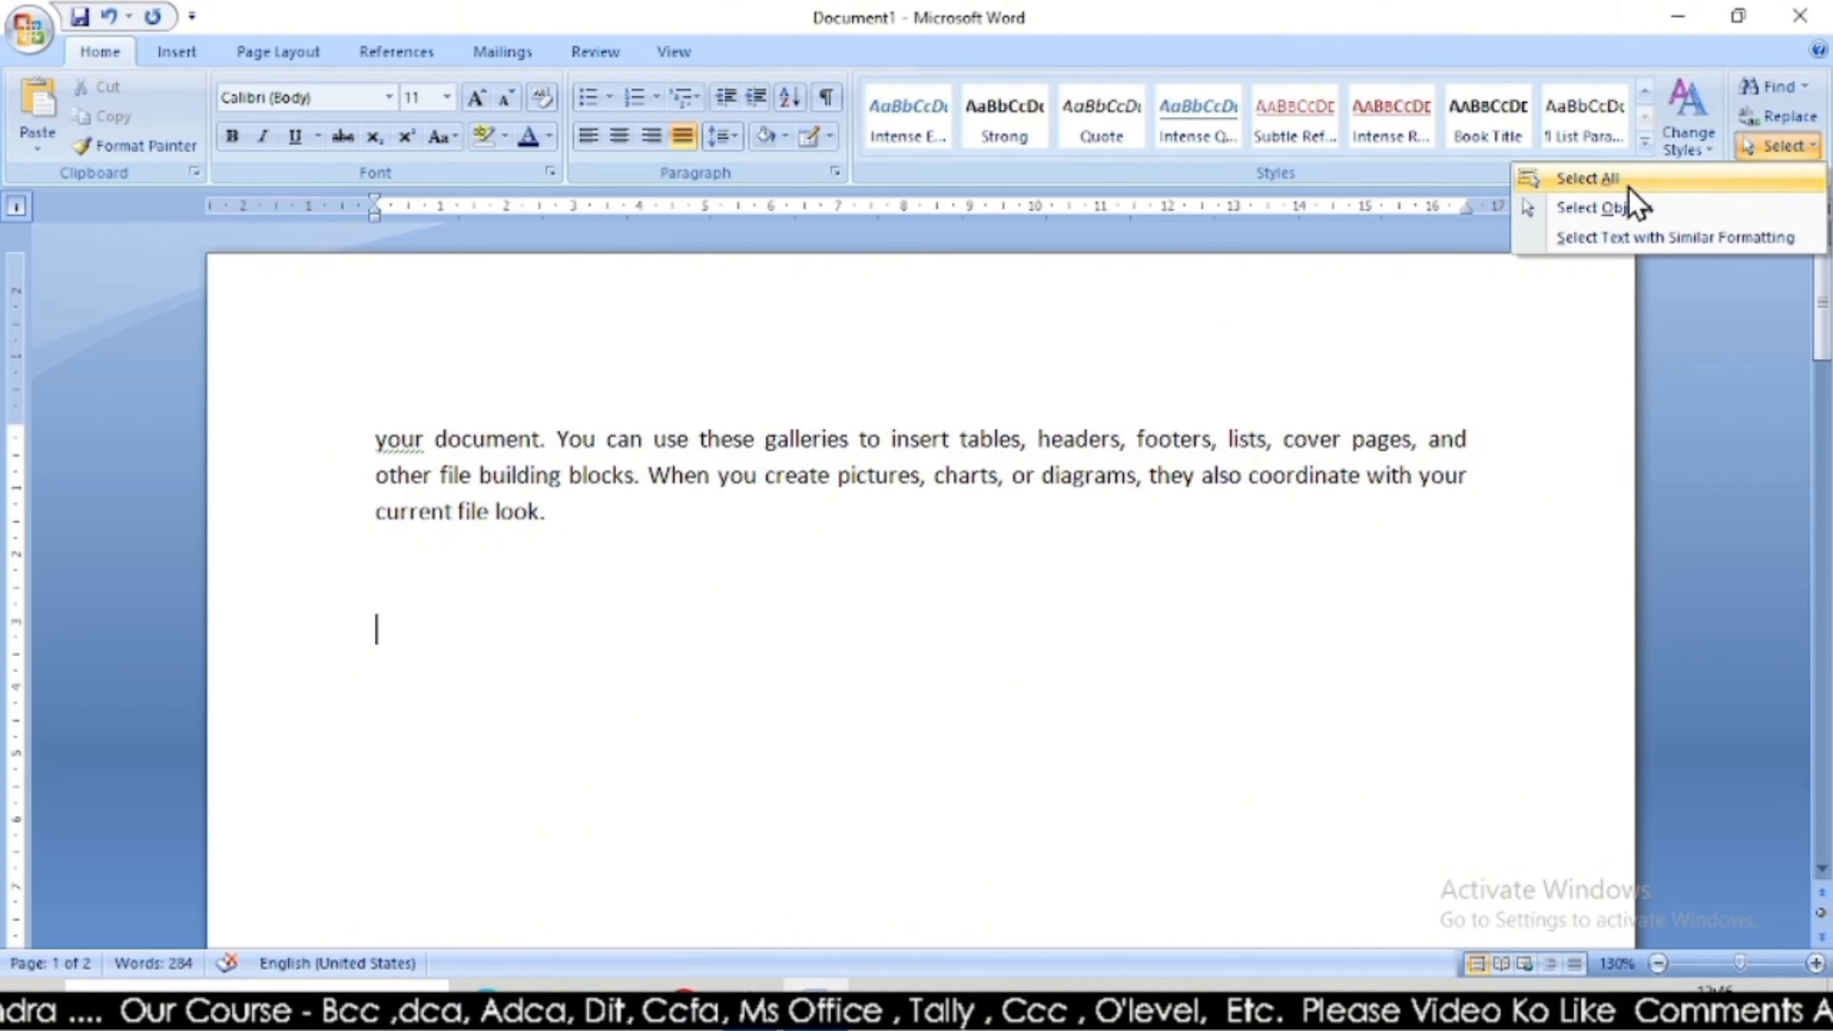
click(1577, 189)
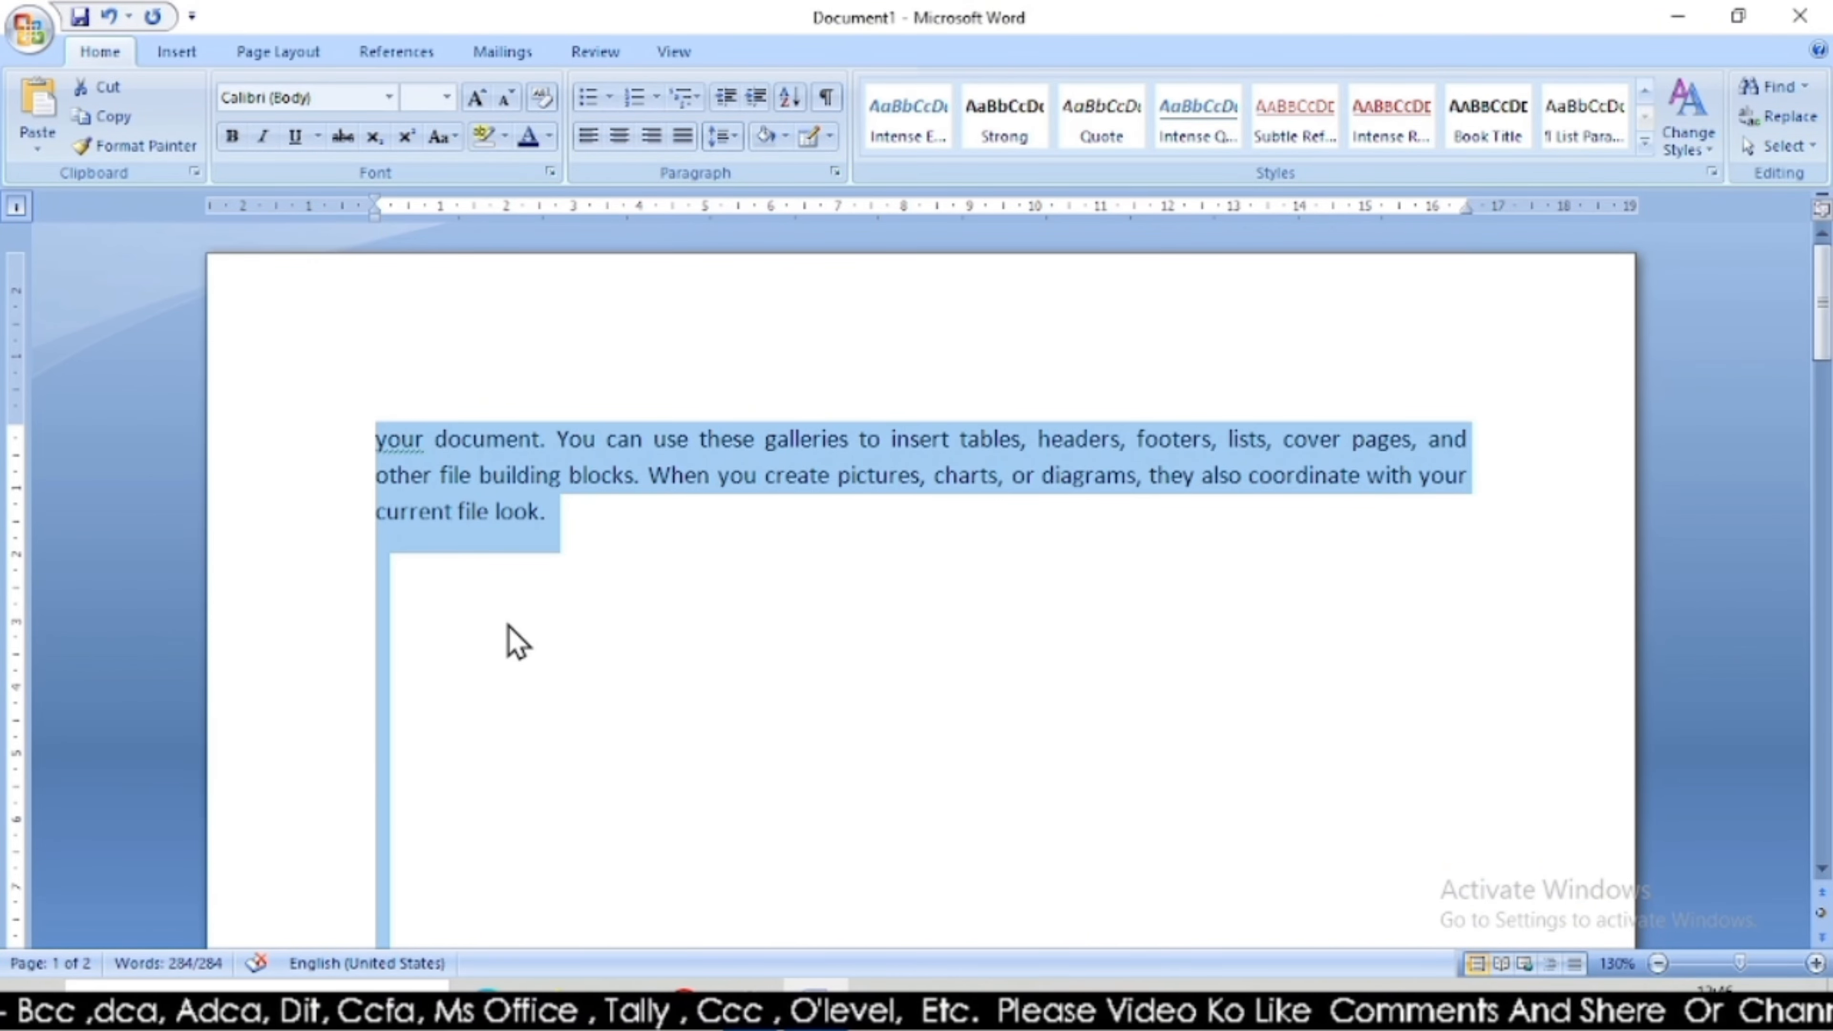
Try object selection and selecting text with similar formatting, and clear the selection by placing the cursor in the first paragraph.
click(1781, 148)
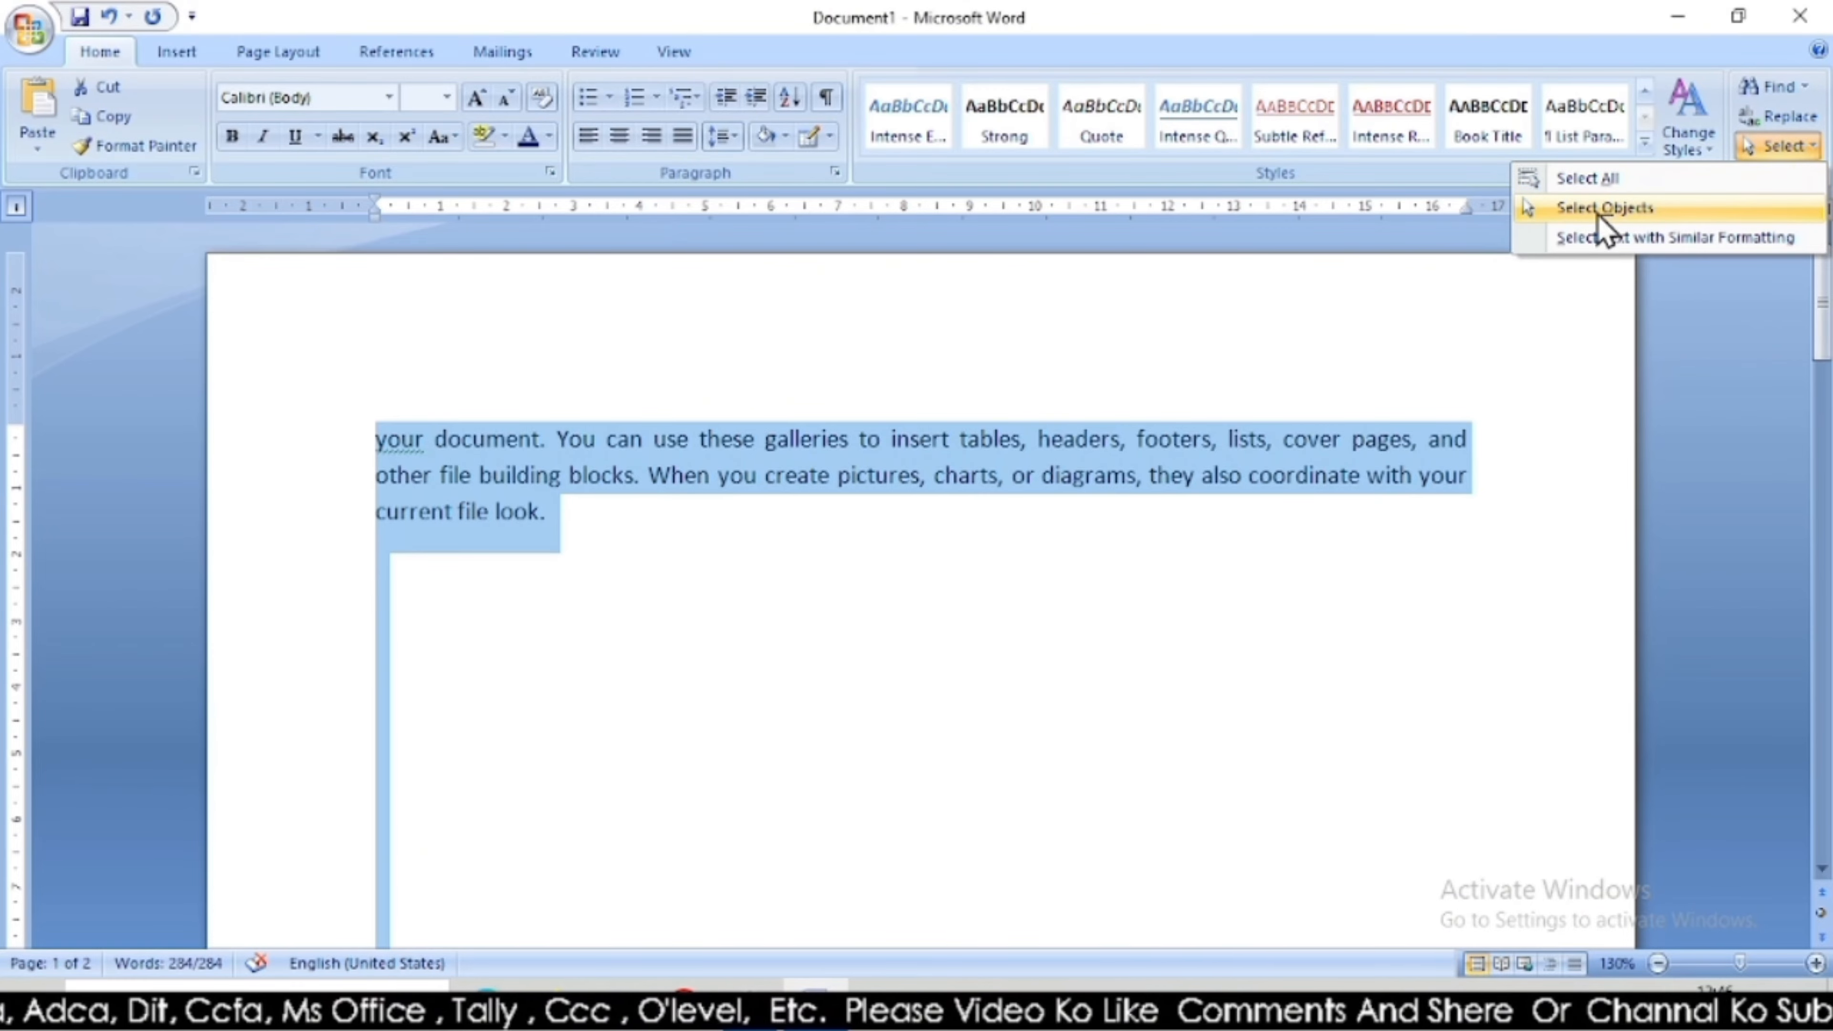
click(1724, 214)
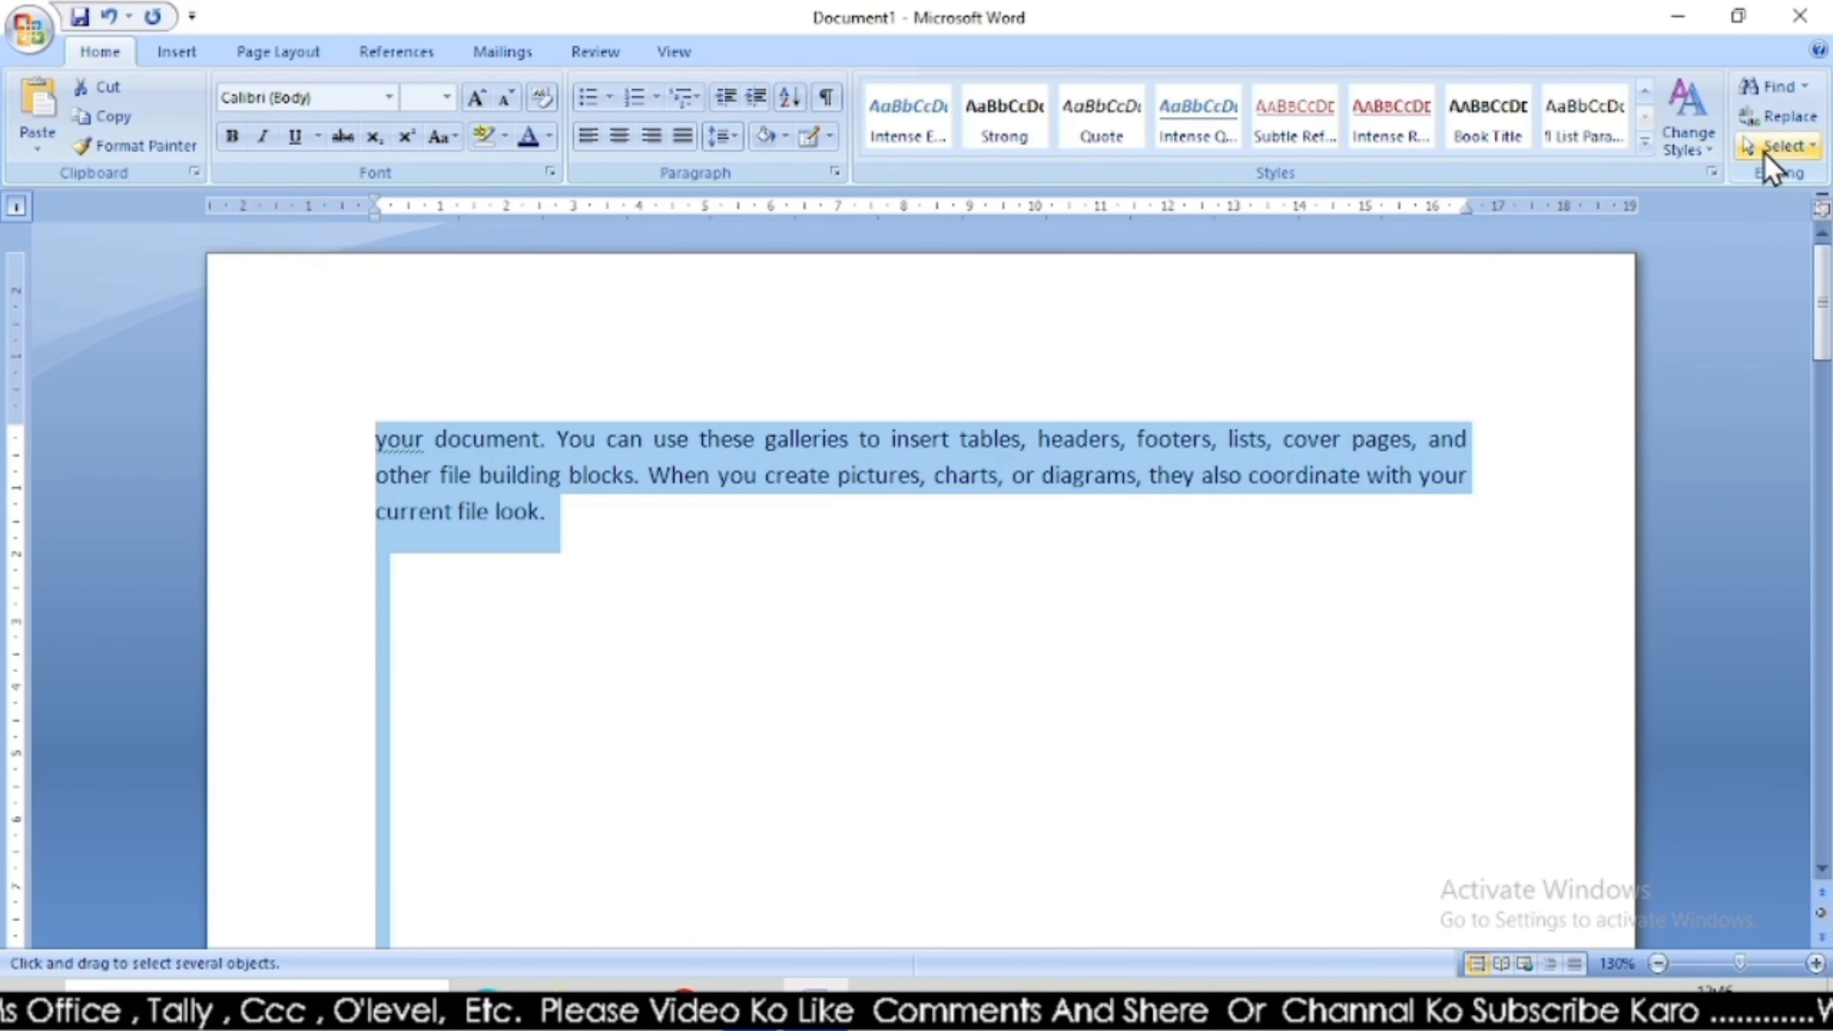
click(1766, 152)
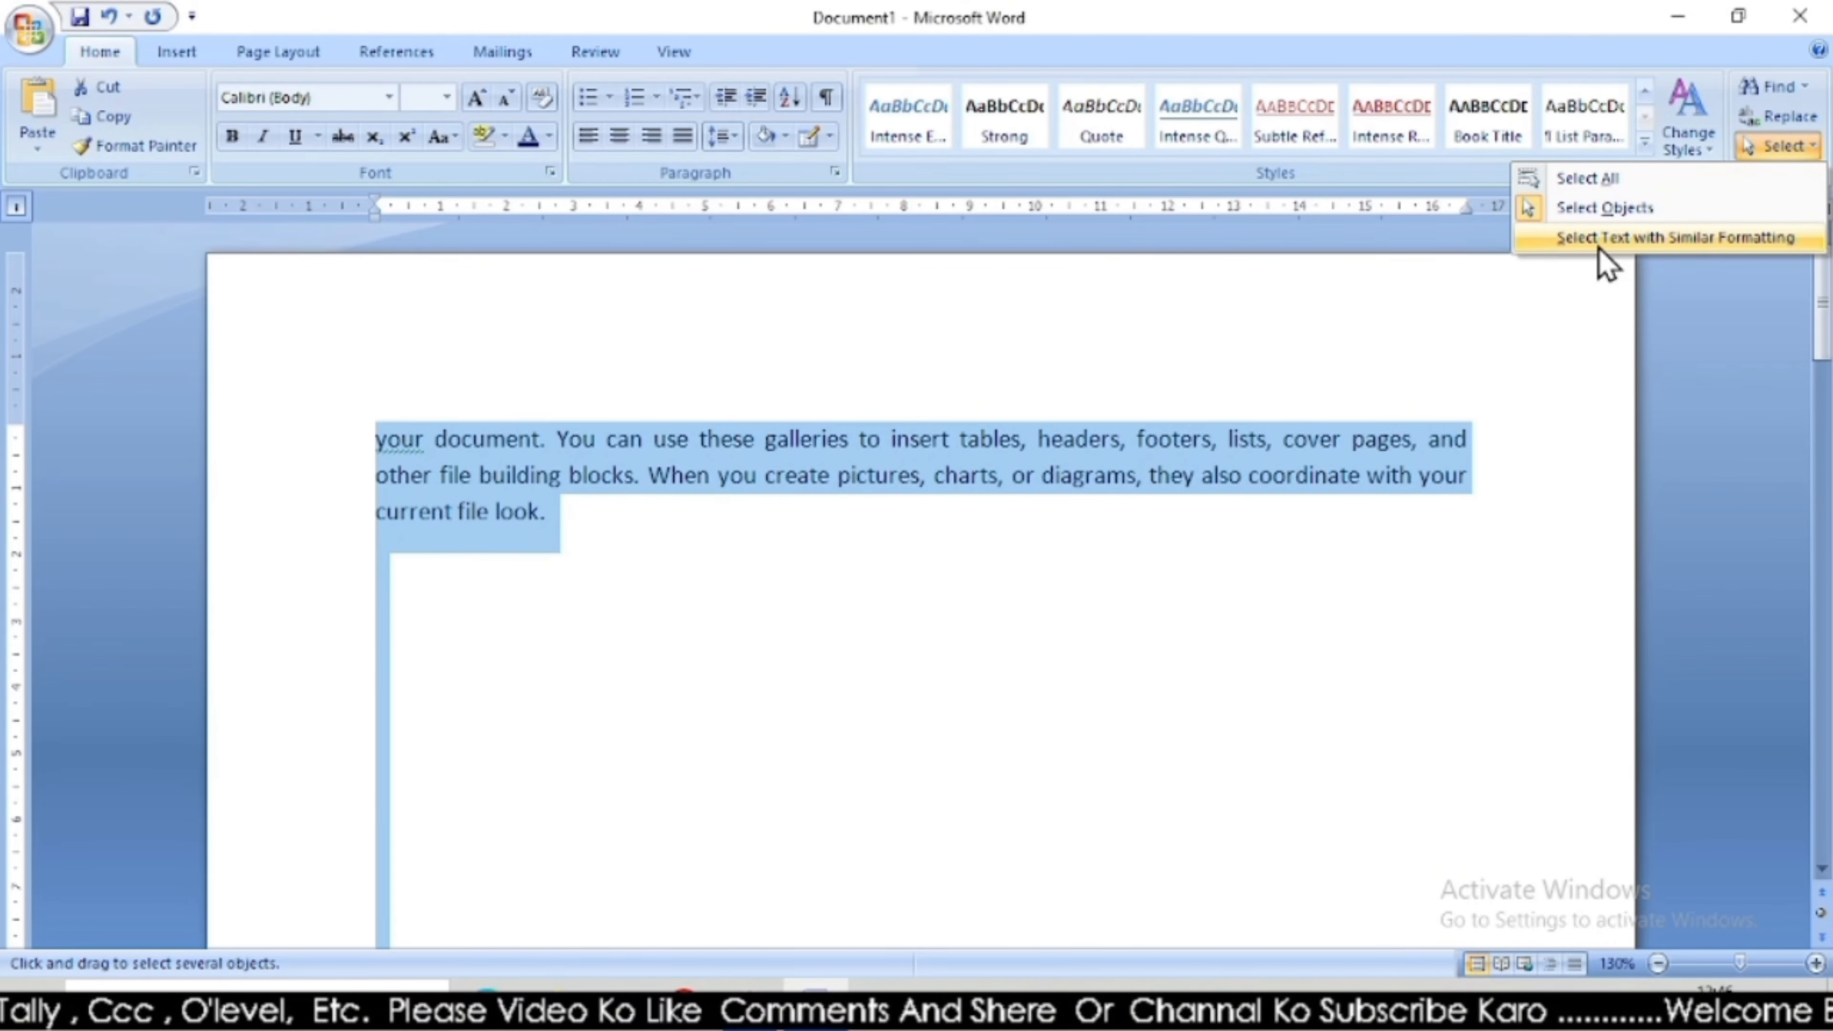
click(1775, 245)
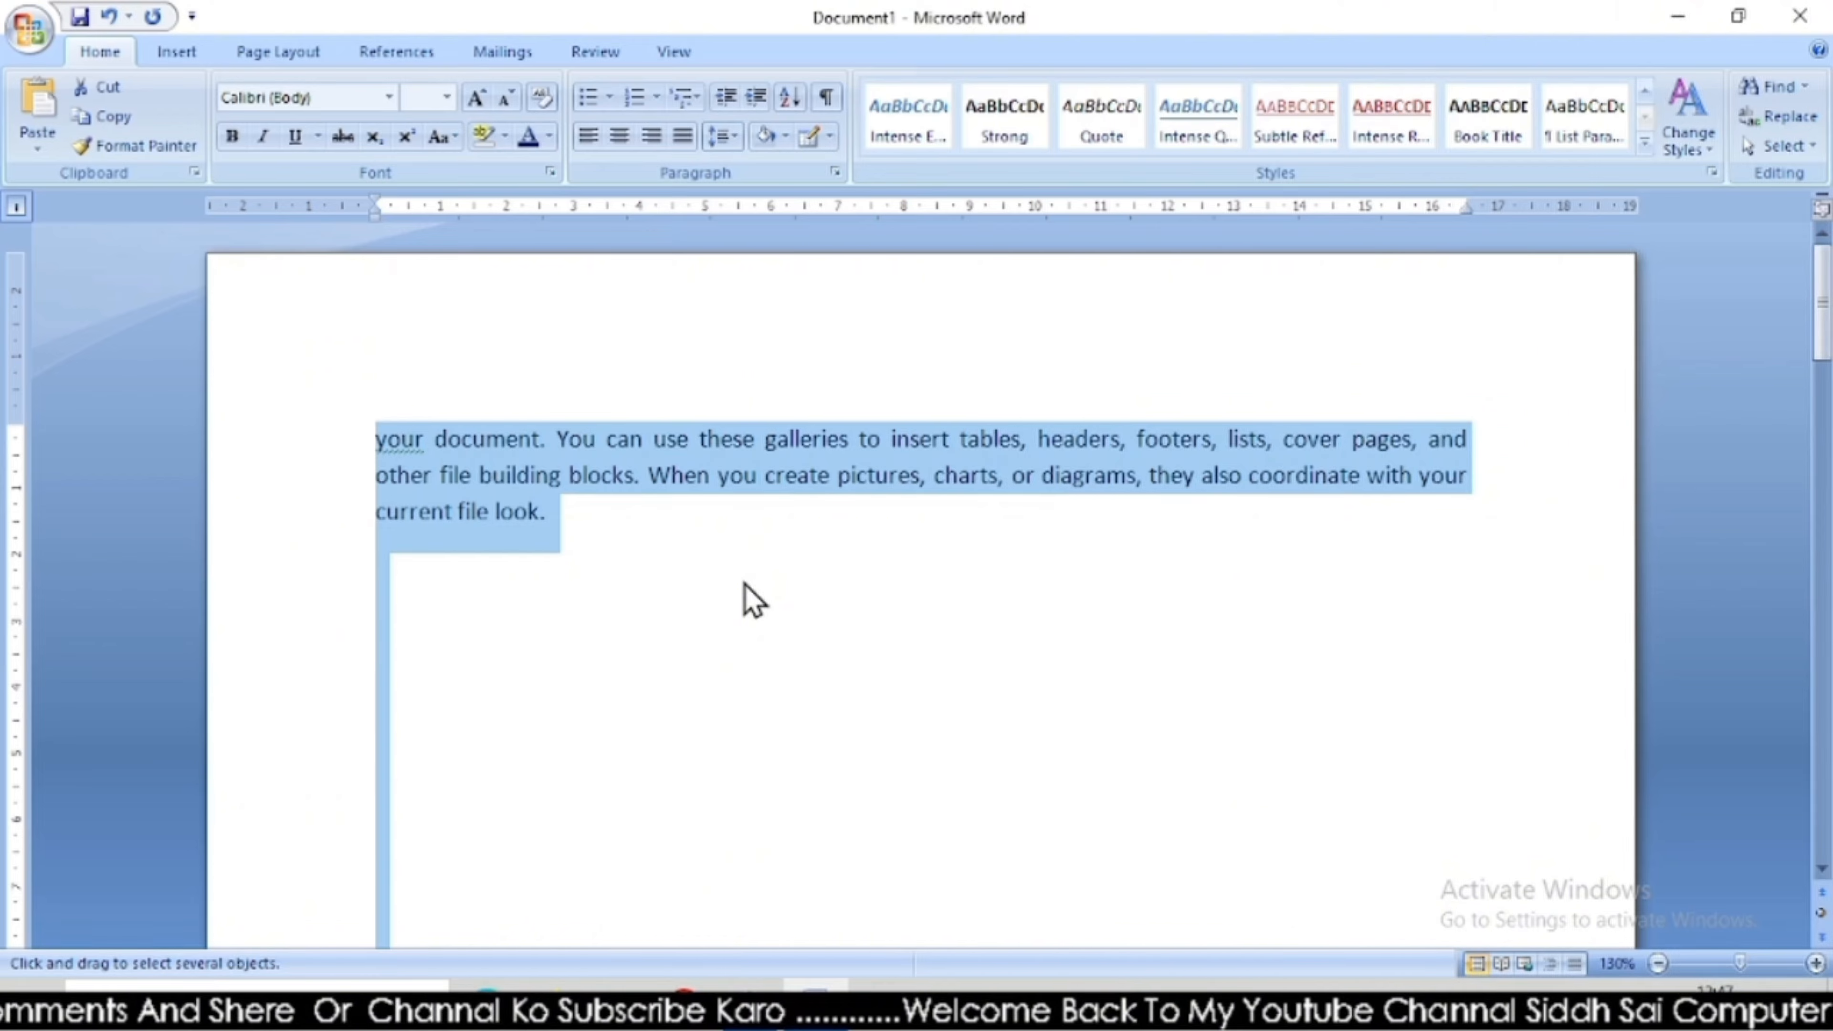
click(1779, 145)
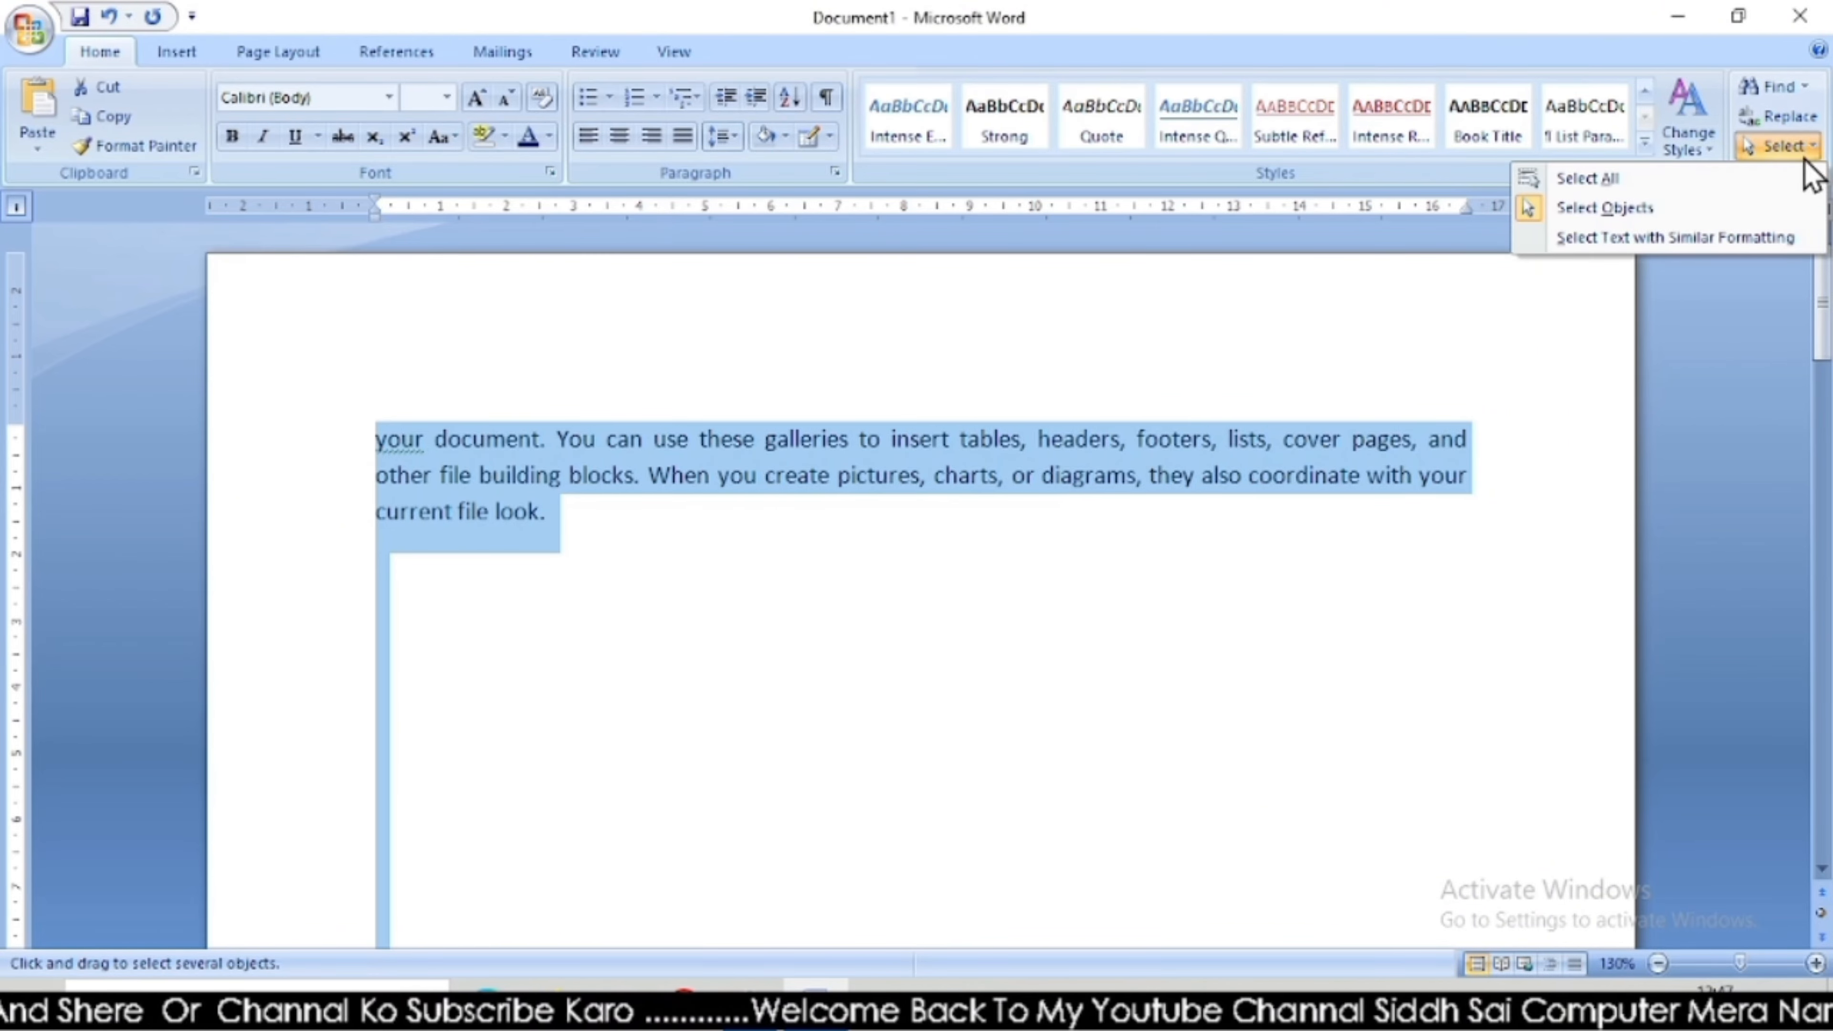
click(1205, 480)
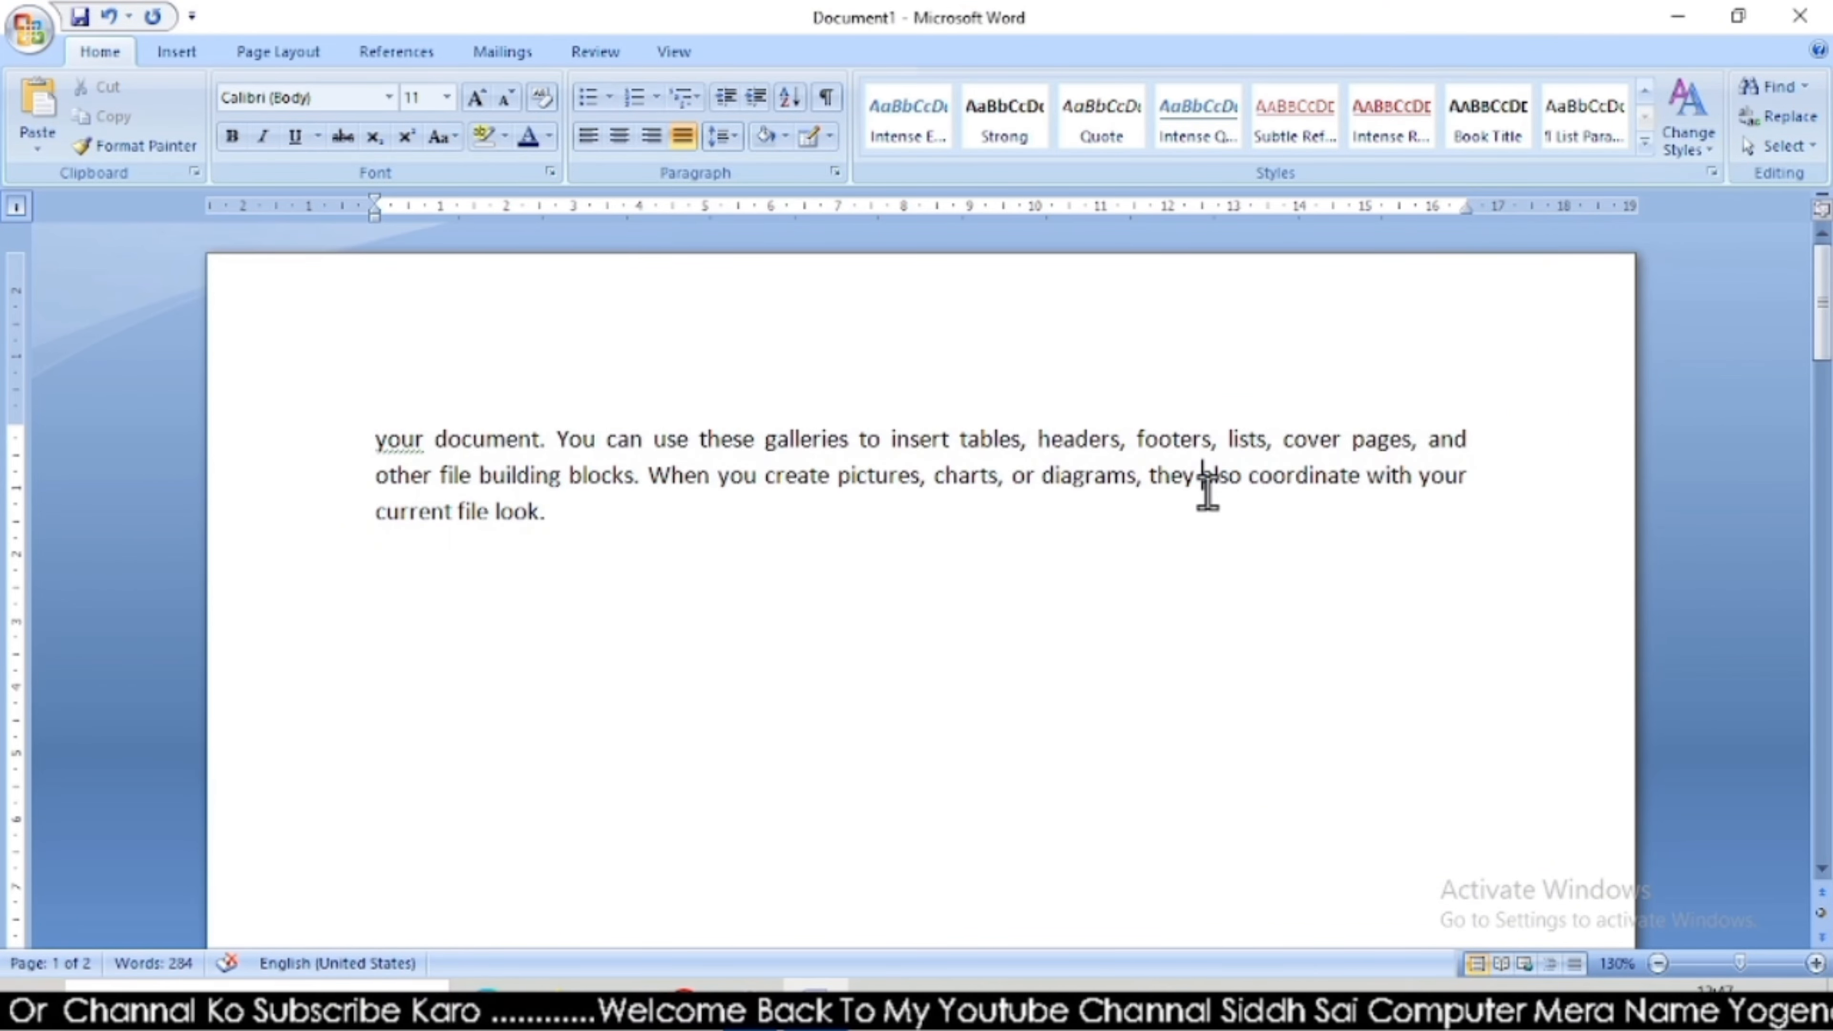